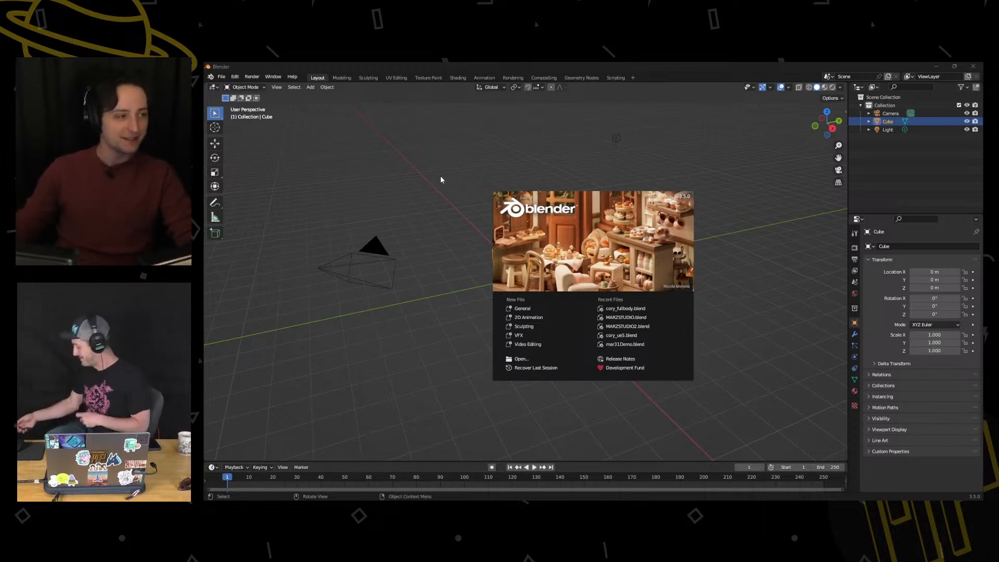
Dismiss the splash screen and delete the default camera and light from the scene
click(397, 198)
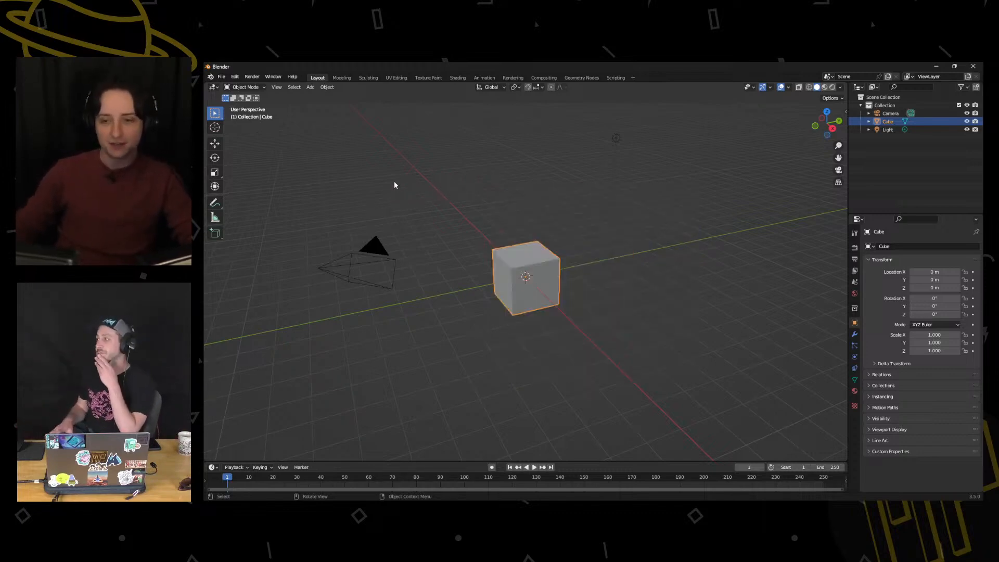
mouse_move(473, 317)
middle_down()
mouse_move(452, 310)
mouse_move(491, 317)
middle_up()
middle_drag(430, 273, 473, 330)
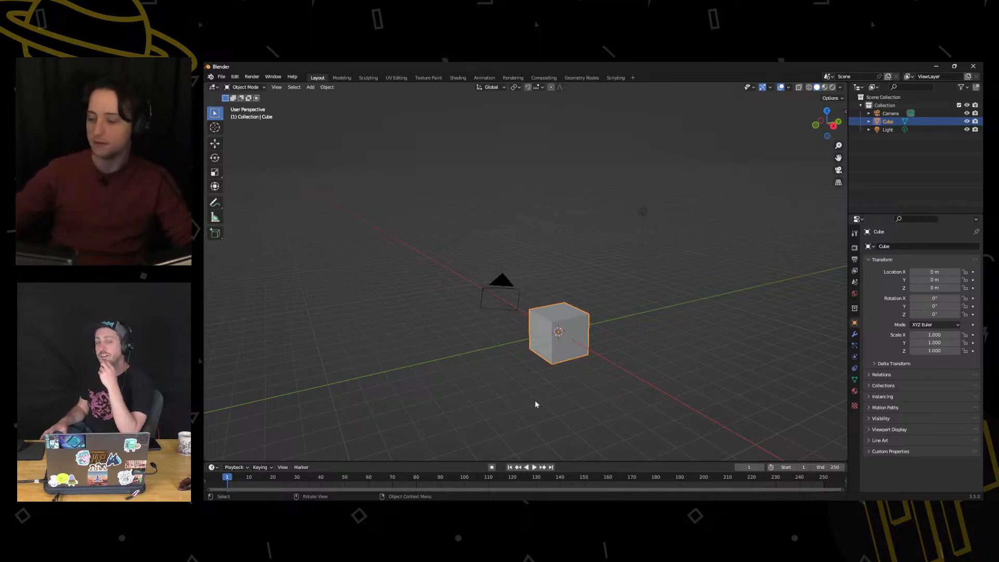
middle_drag(563, 252, 530, 275)
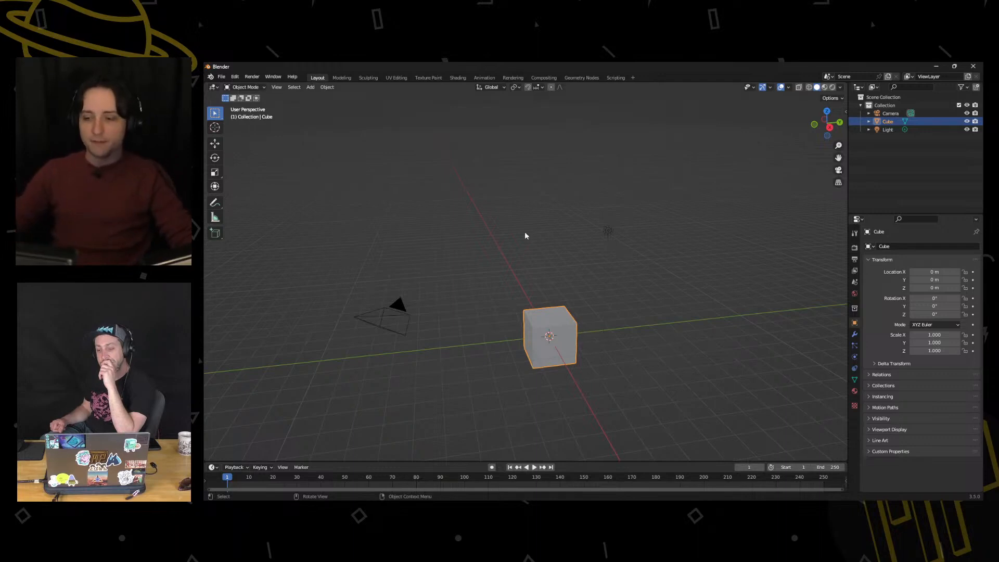
click(391, 315)
click(294, 362)
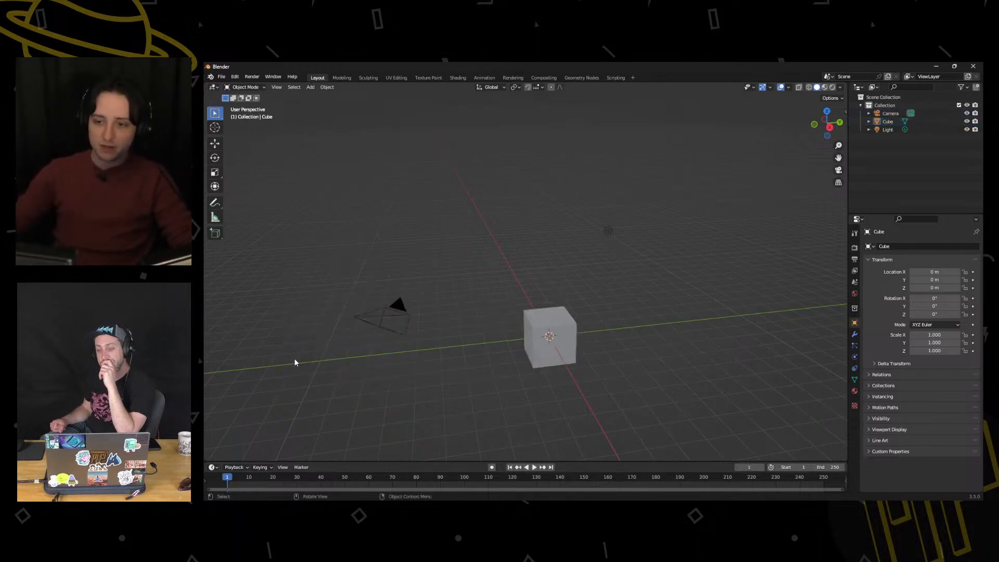
click(373, 314)
key(Delete)
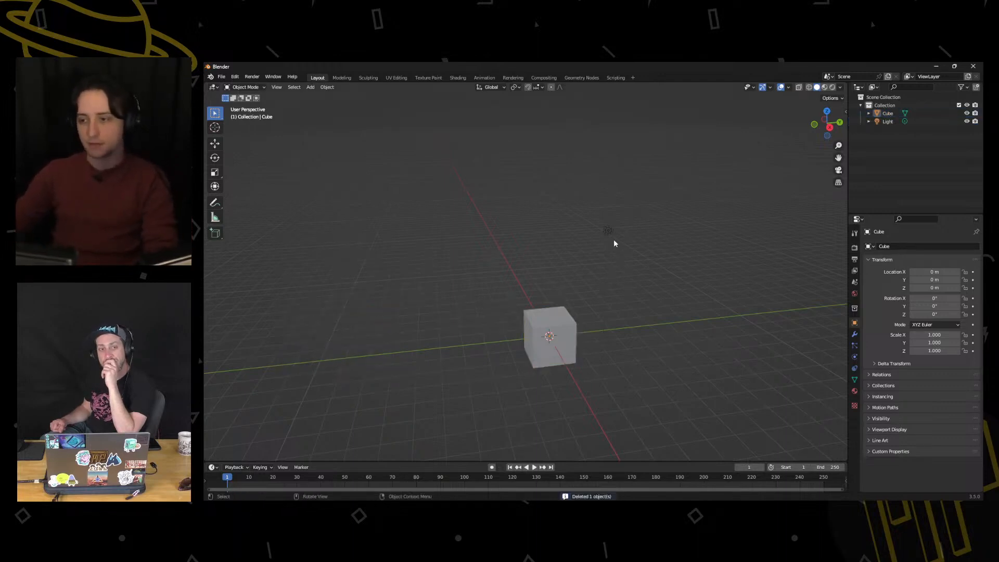
click(613, 239)
key(Delete)
Move the cube straight up along the Z axis by about 4.9 m
click(567, 323)
shift+middle_drag(596, 319, 557, 290)
middle_drag(558, 290, 555, 273)
key(g)
key(z)
click(553, 166)
middle_drag(550, 214, 563, 231)
shift+middle_drag(323, 133, 334, 139)
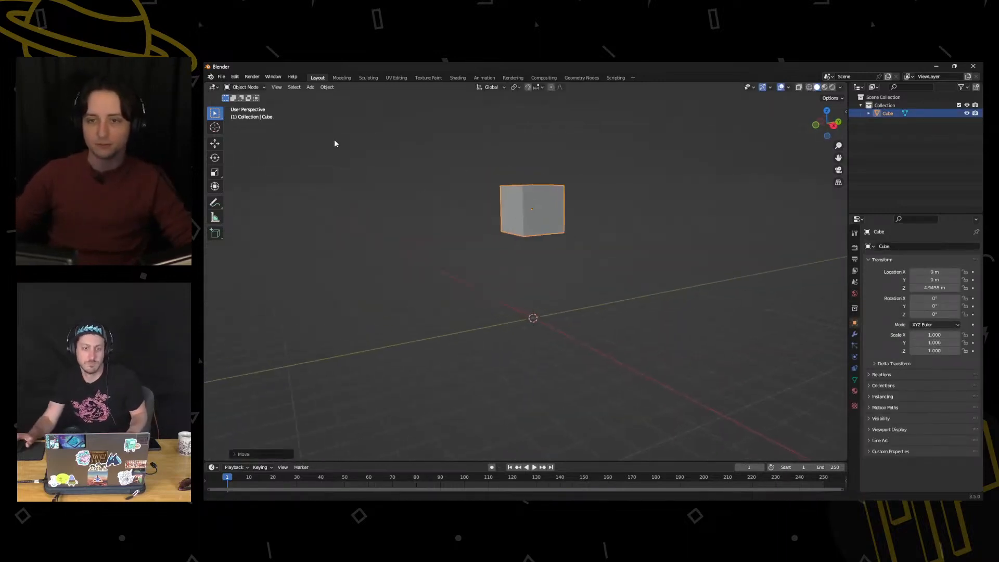
Look through the available object operations, including the rigid body and quick effects options
click(324, 88)
click(333, 88)
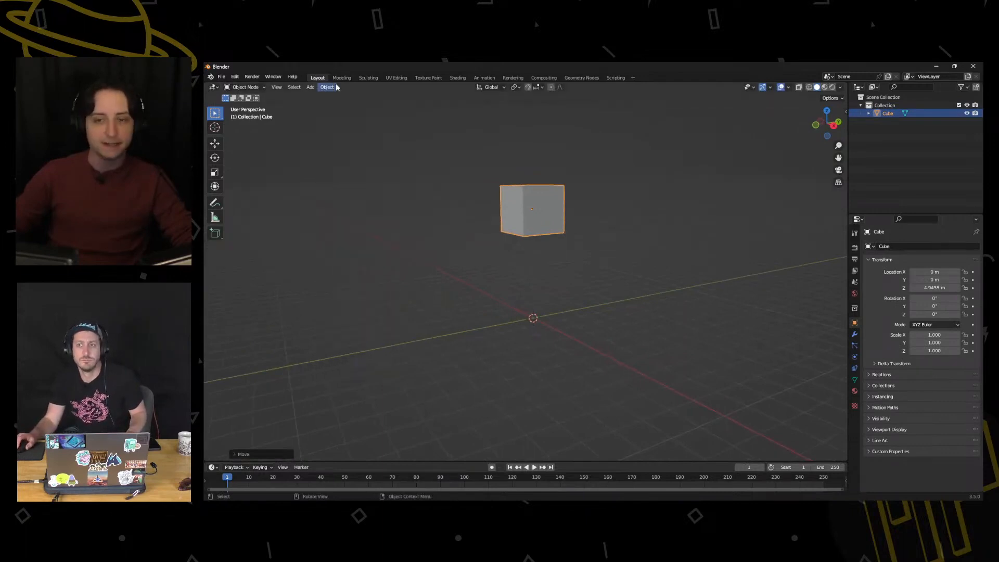
click(333, 87)
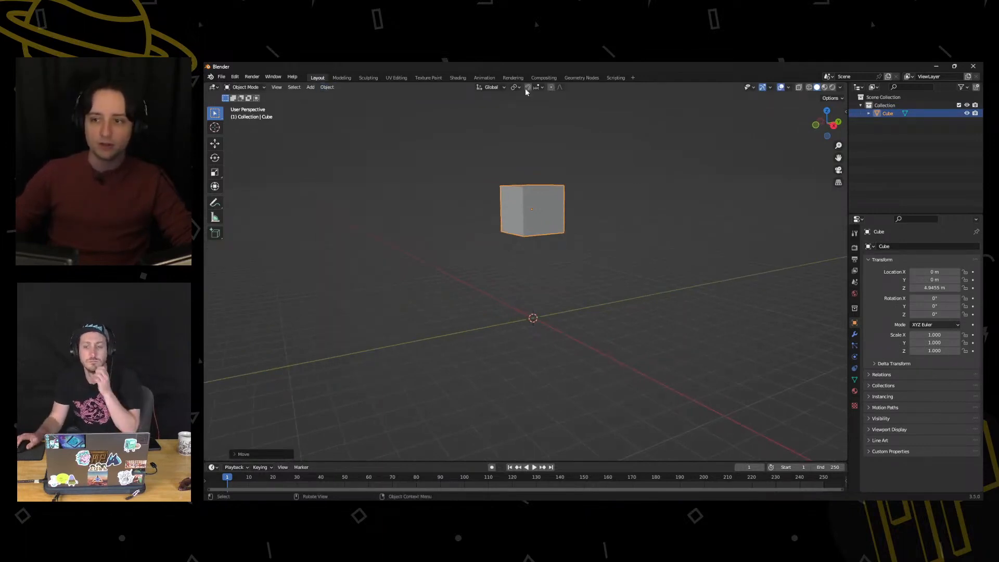
click(328, 88)
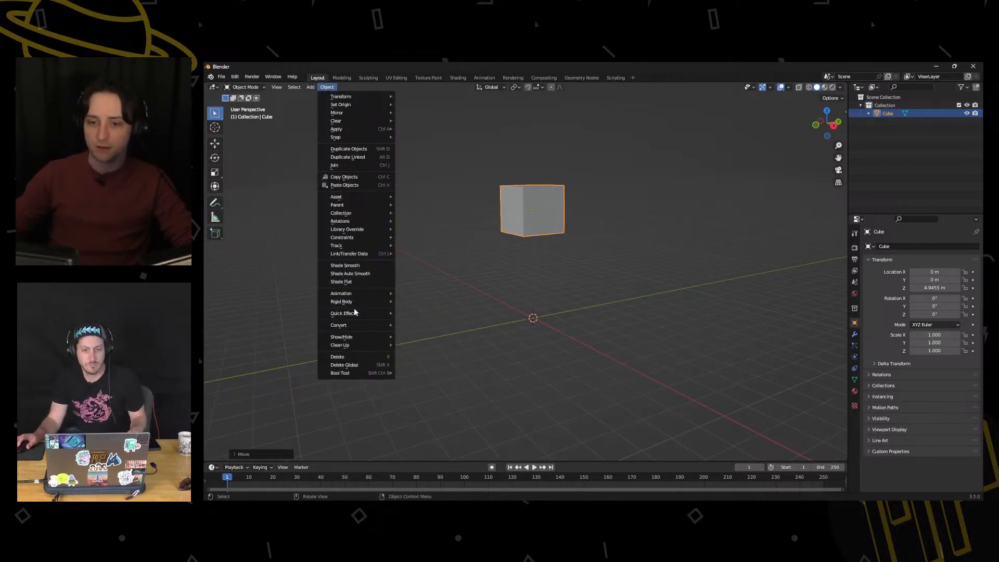
mouse_move(356, 314)
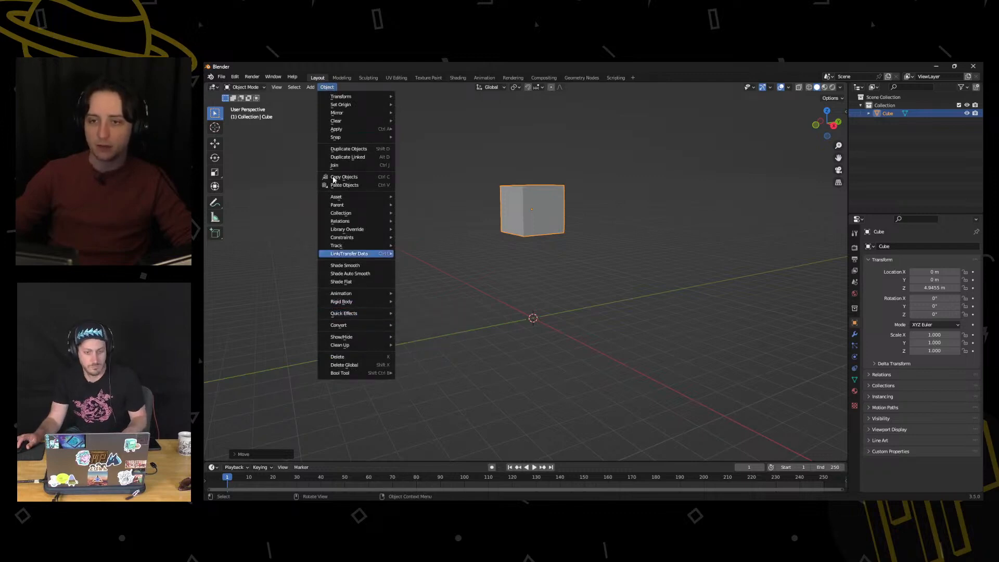
key(Escape)
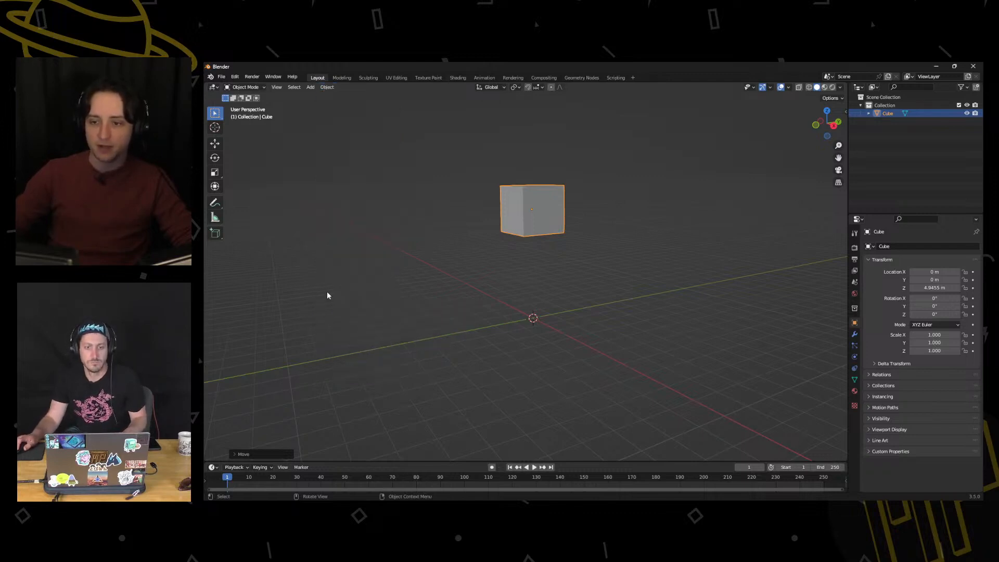
click(327, 87)
mouse_move(352, 294)
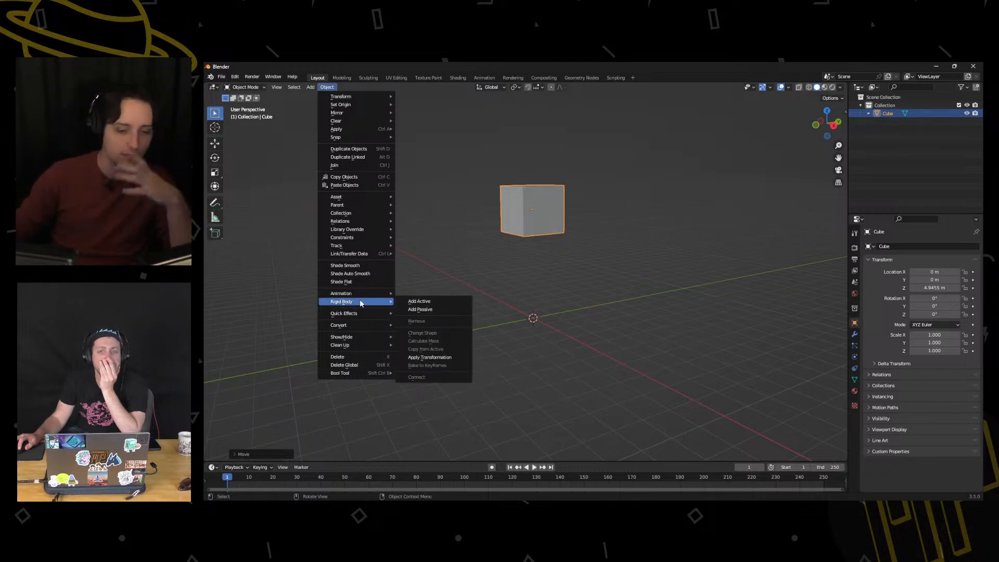
click(430, 310)
Switch the cube to Edit Mode for editing its mesh
middle_drag(455, 185, 458, 209)
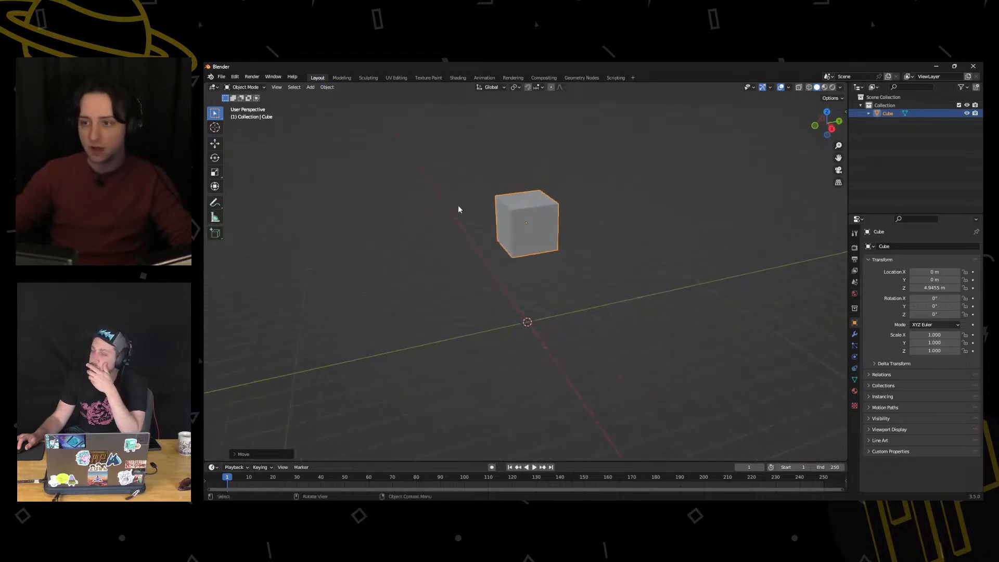
shift+middle_drag(525, 186, 539, 225)
scroll(523, 232, up, 4)
key(ctrl+Tab)
click(567, 242)
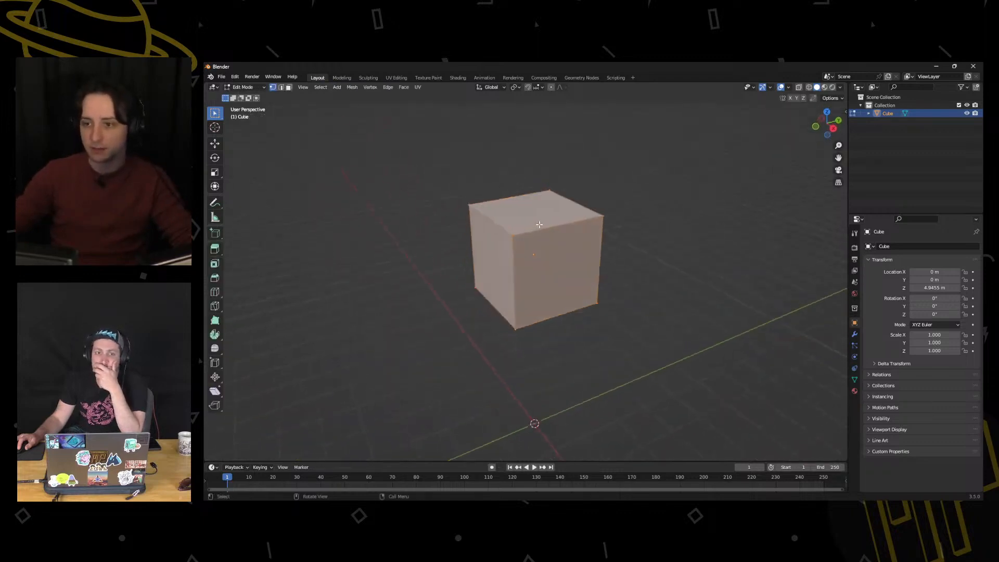
Try moving the cube's front top corner vertex on its own and together with the adjacent top vertex
click(530, 245)
key(g)
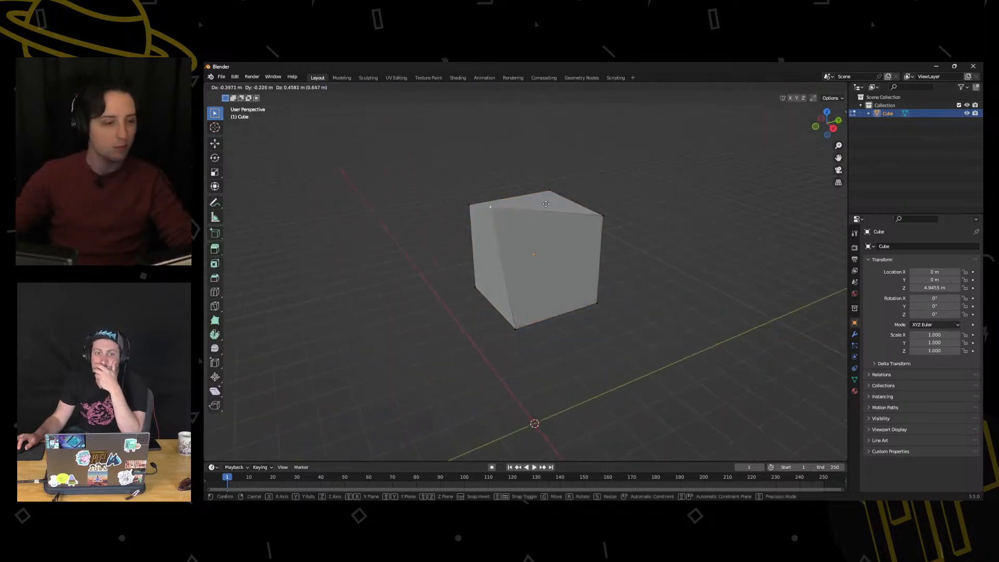
right_click(555, 225)
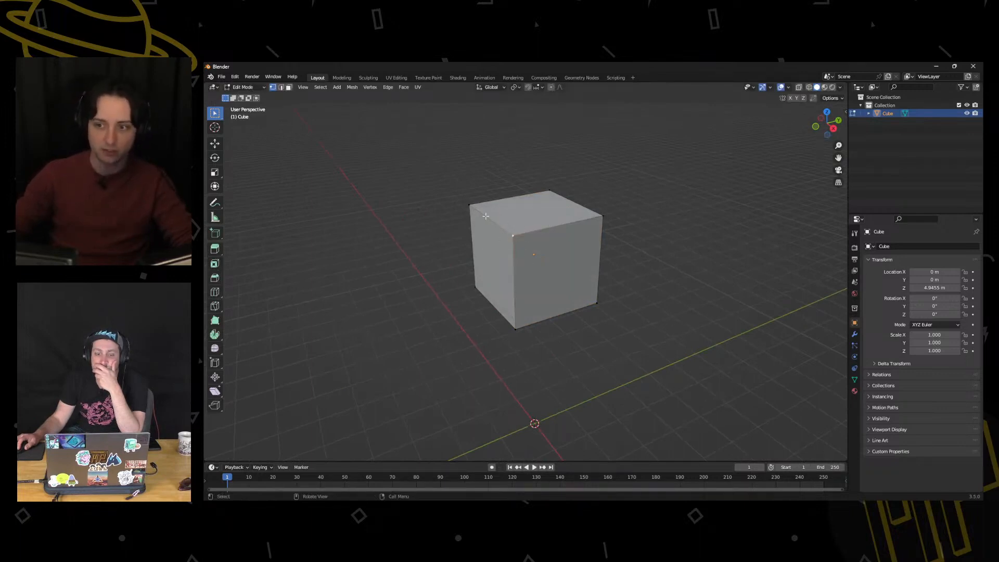
key(g)
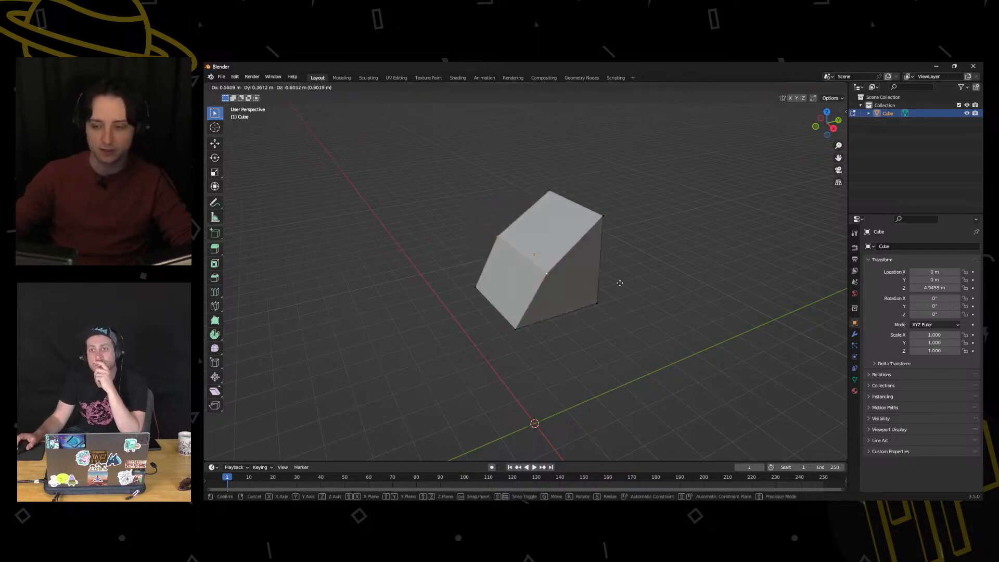
right_click(546, 218)
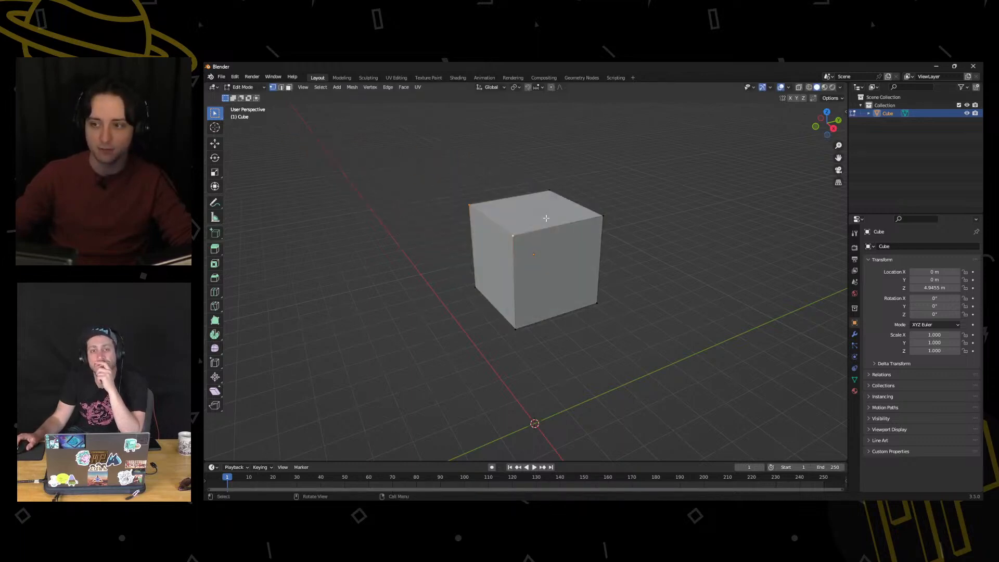
Try adding several horizontal loop cuts around the cube, and undo them
key(ctrl+r)
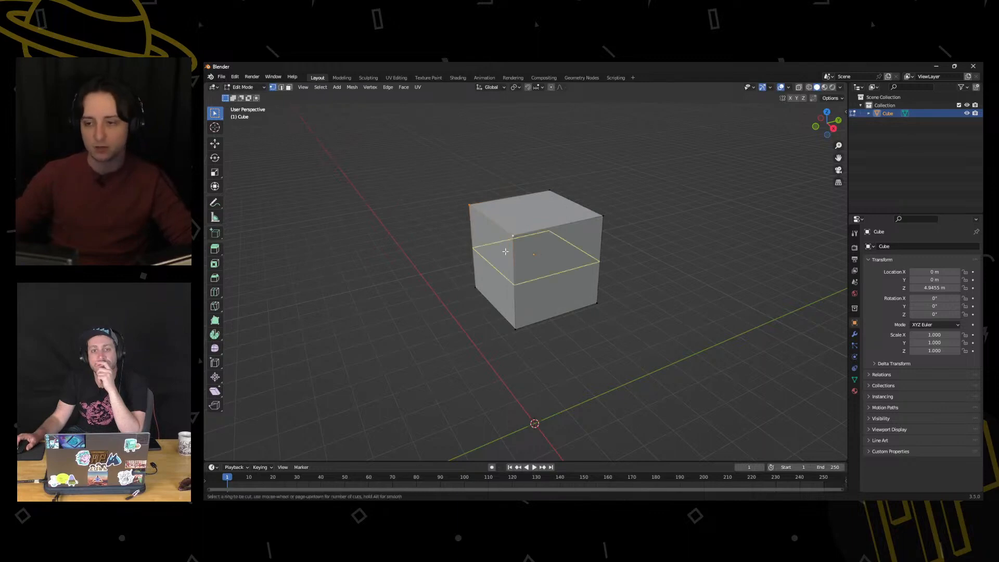
scroll(505, 251, up, 3)
click(506, 251)
click(406, 253)
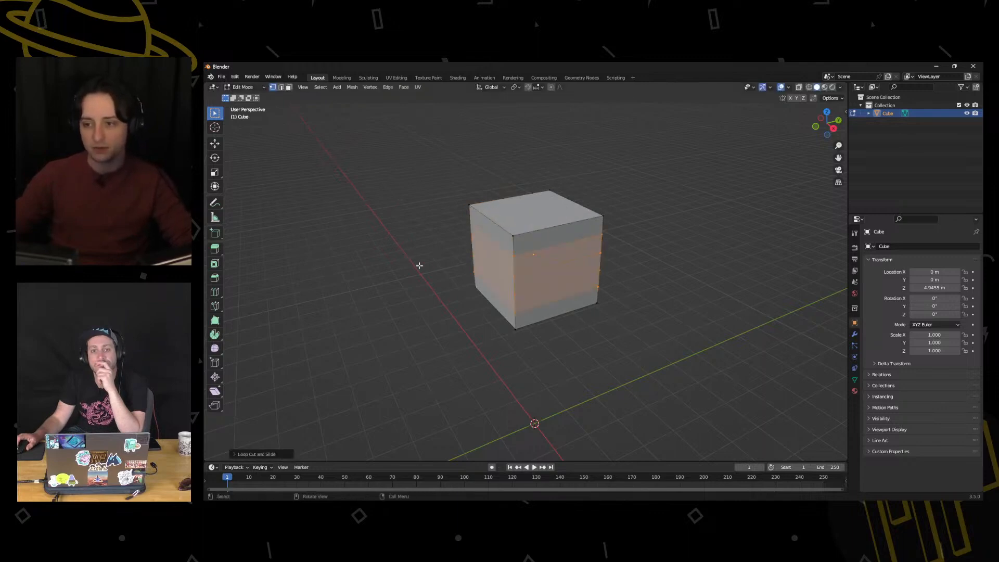
key(ctrl+z)
Subdivide the whole cube mesh twice and return to Object Mode
key(a)
right_click(522, 233)
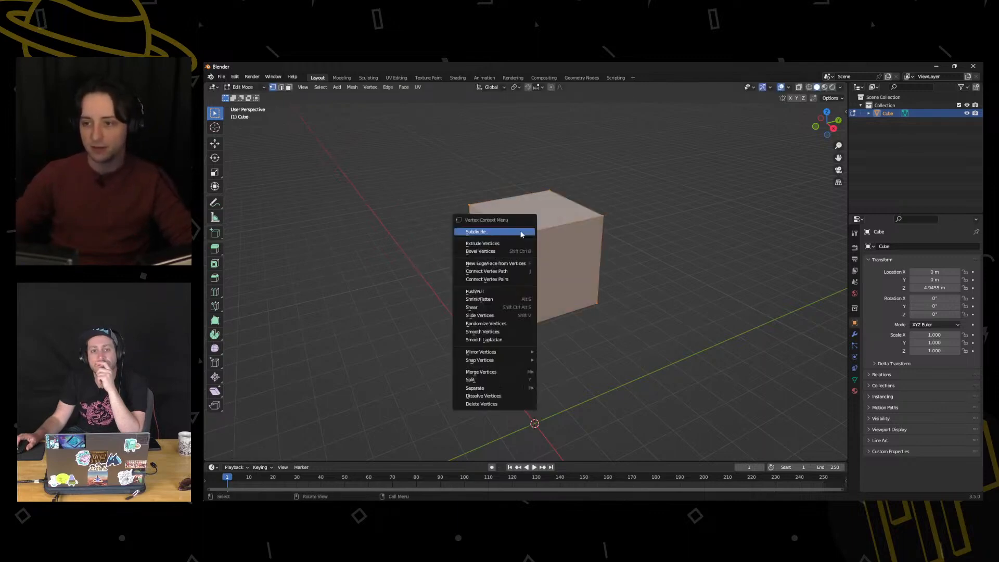
click(515, 234)
right_click(514, 230)
click(514, 231)
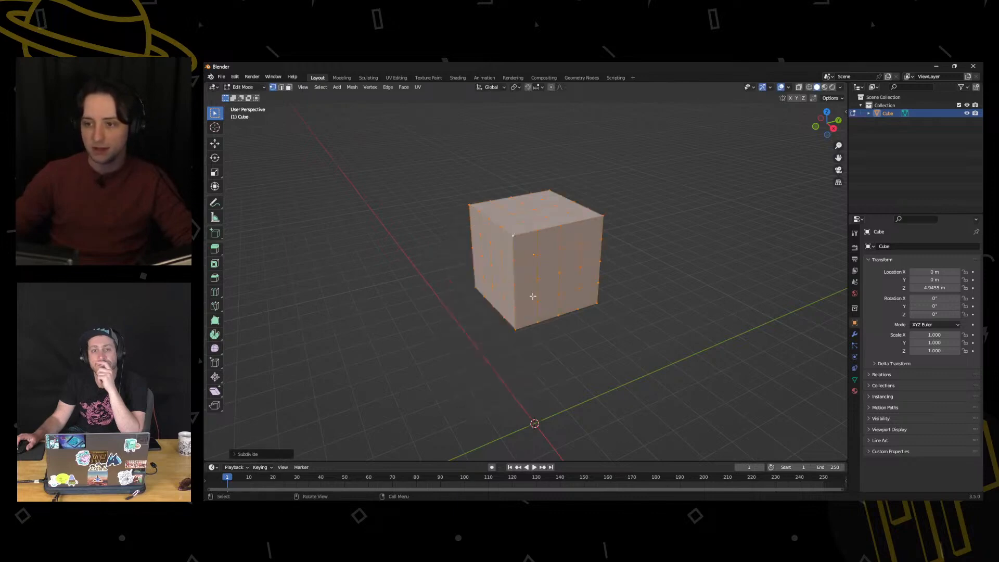
middle_drag(515, 232, 532, 267)
key(ctrl+Tab)
click(466, 304)
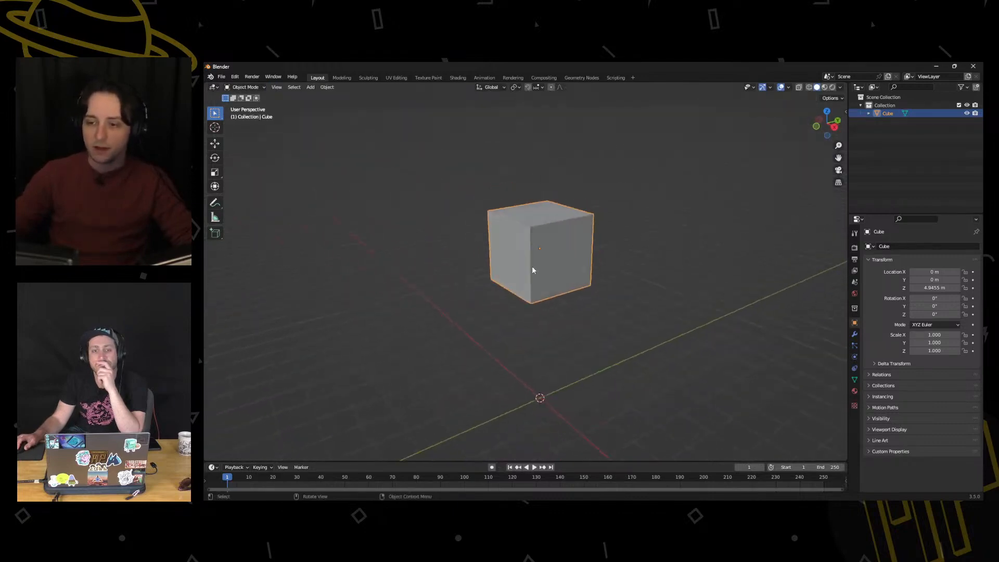
key(ctrl+Tab)
click(476, 238)
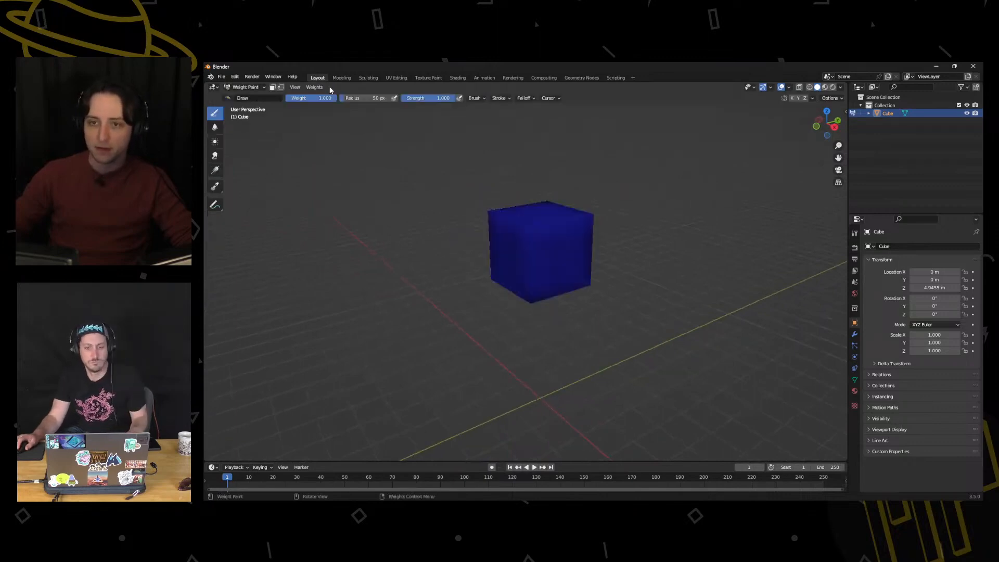
key(ctrl+Tab)
Apply the Quick Explode effect to the cube and preview its animation
click(327, 87)
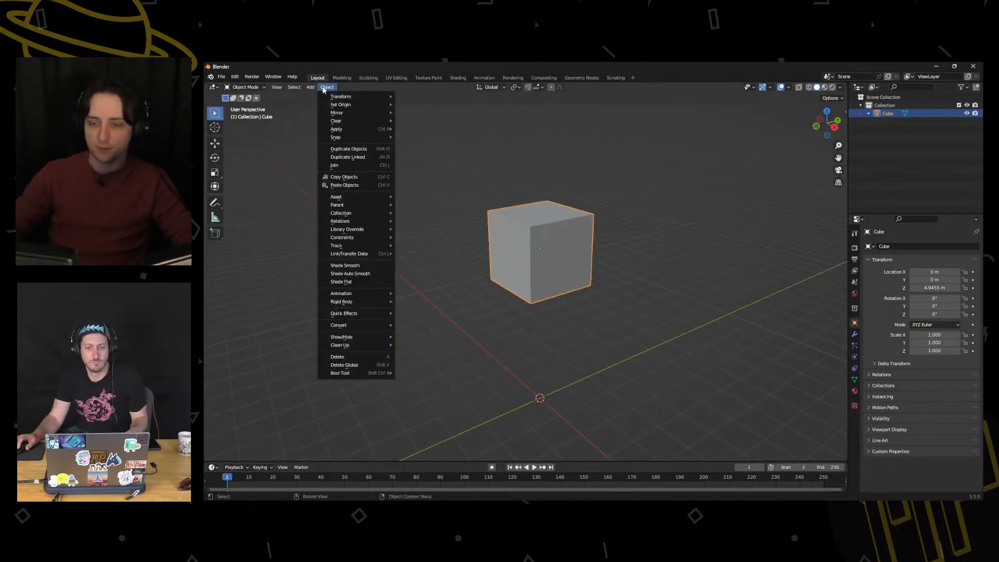
mouse_move(350, 315)
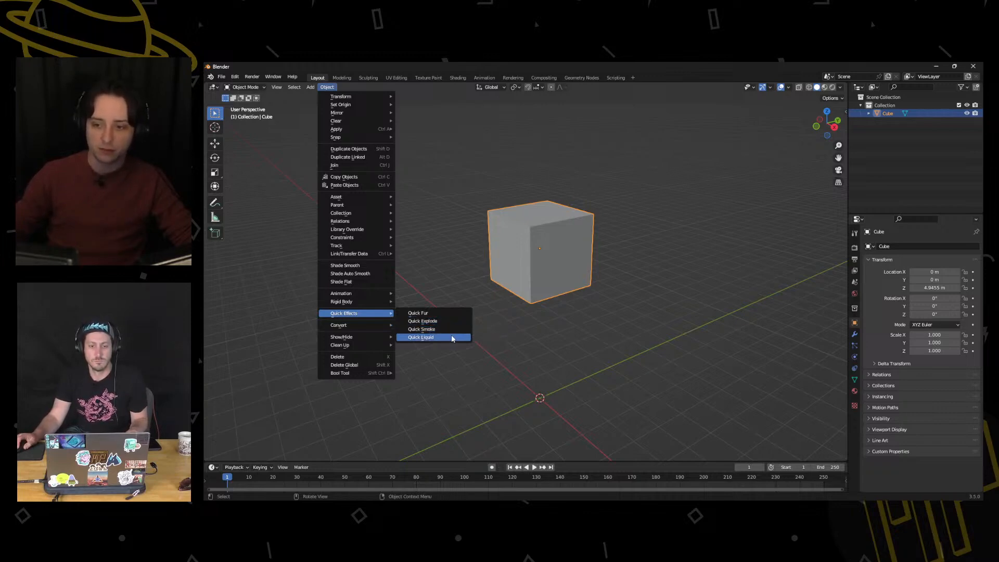
click(423, 322)
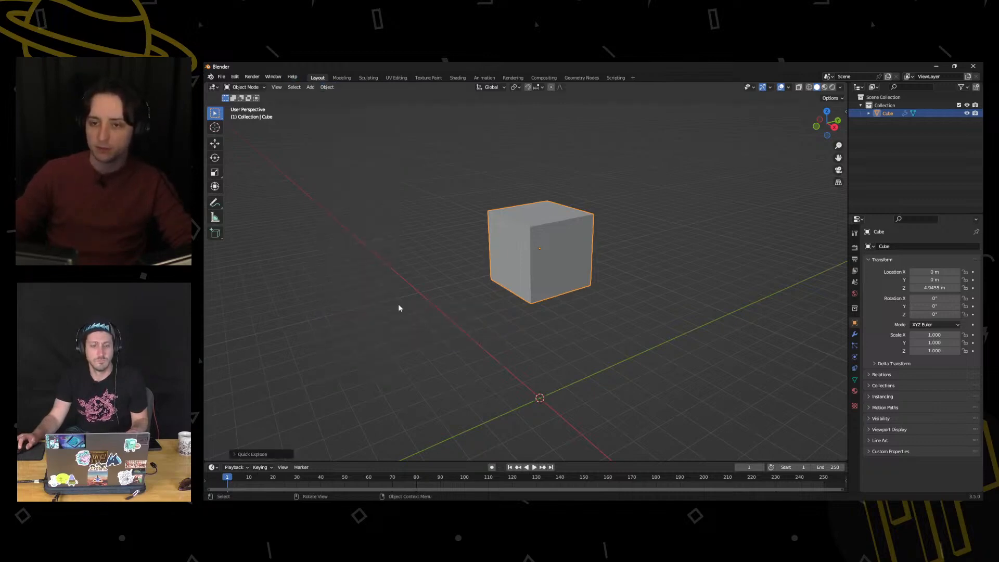
key(space)
middle_drag(399, 391, 450, 338)
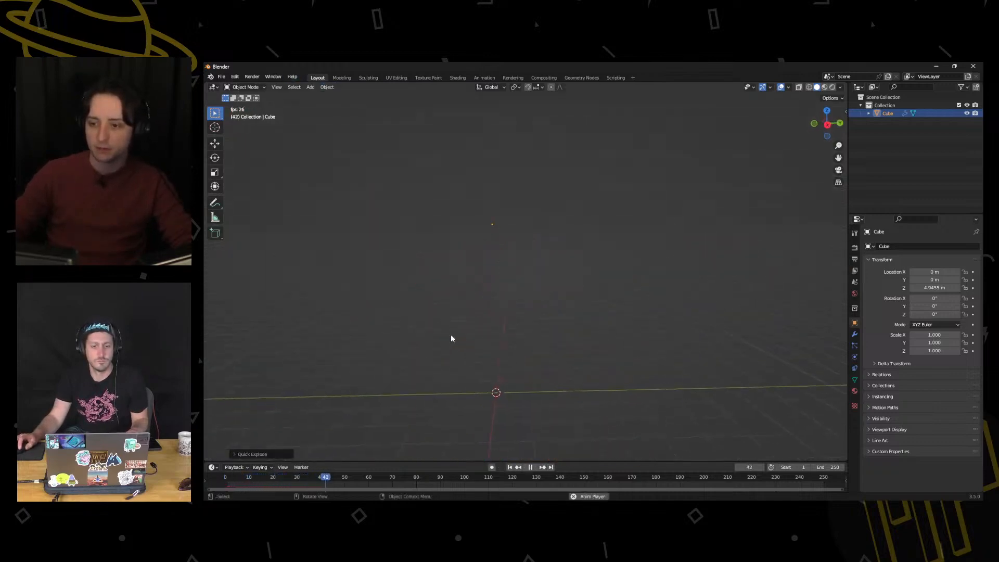
key(Escape)
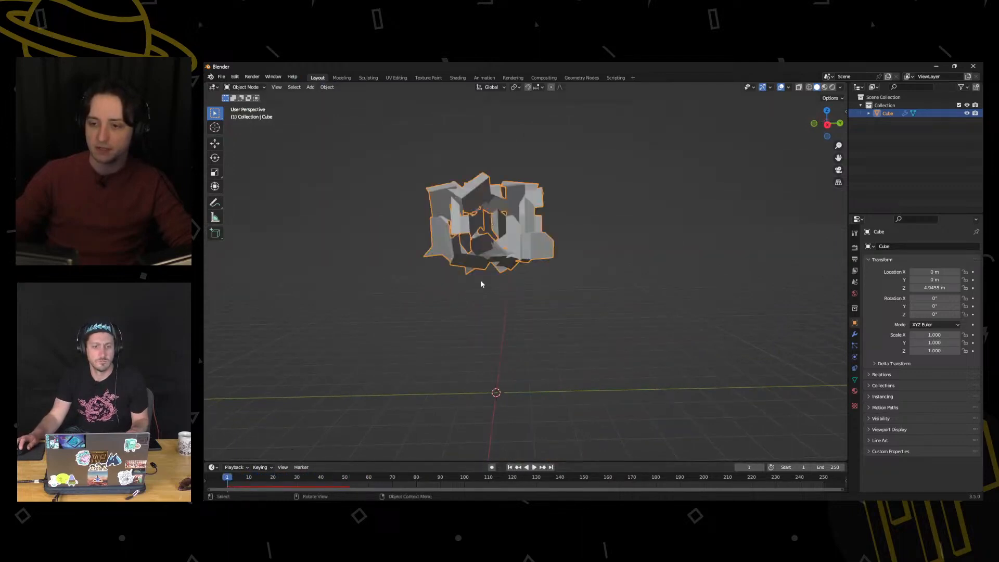
Replay the explosion up to frame 18 and open the cube's particle system settings
middle_drag(480, 284, 411, 328)
key(space)
click(854, 357)
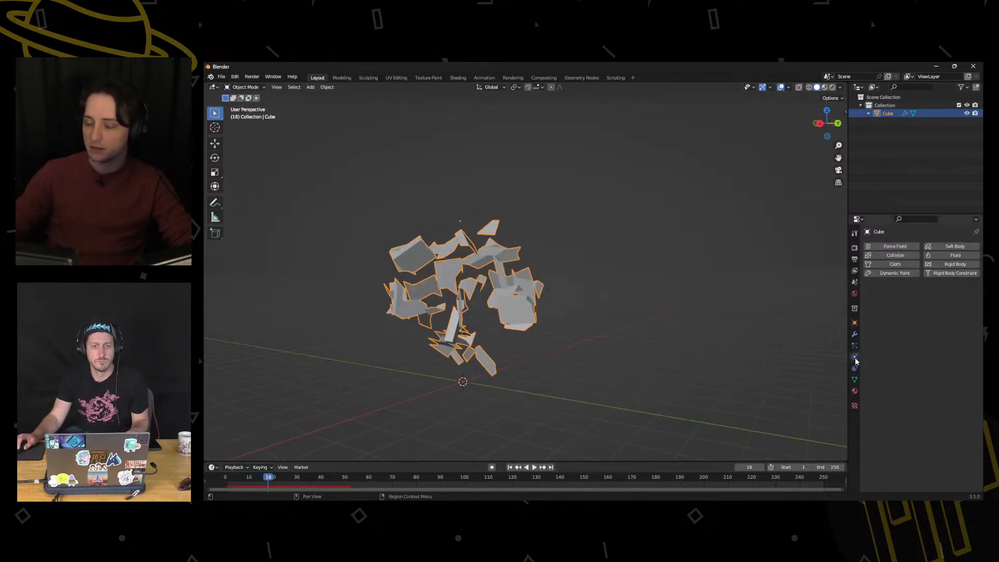
click(854, 346)
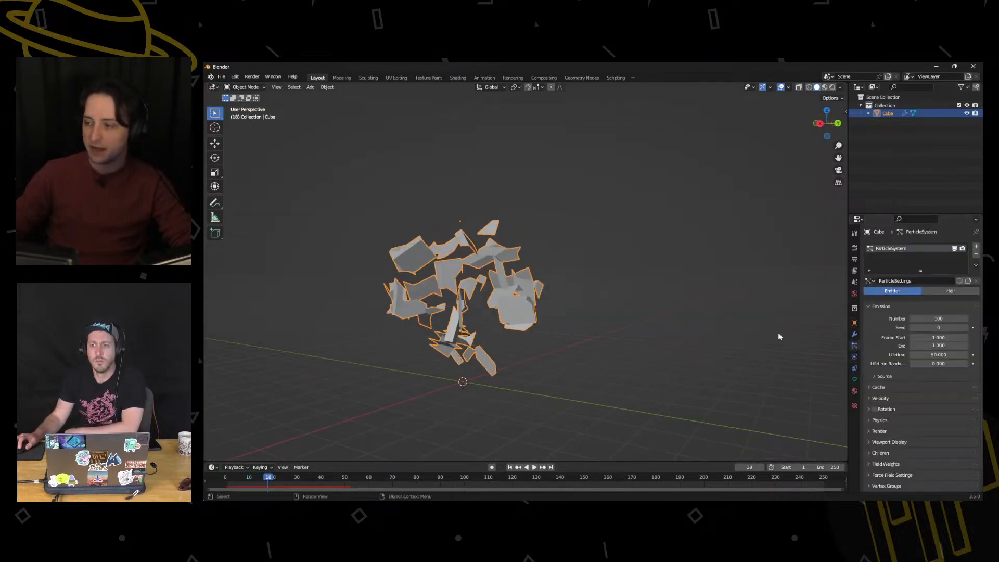
Play more of the explosion from a lower viewing angle, and return to the first frame
middle_drag(778, 337, 774, 388)
key(space)
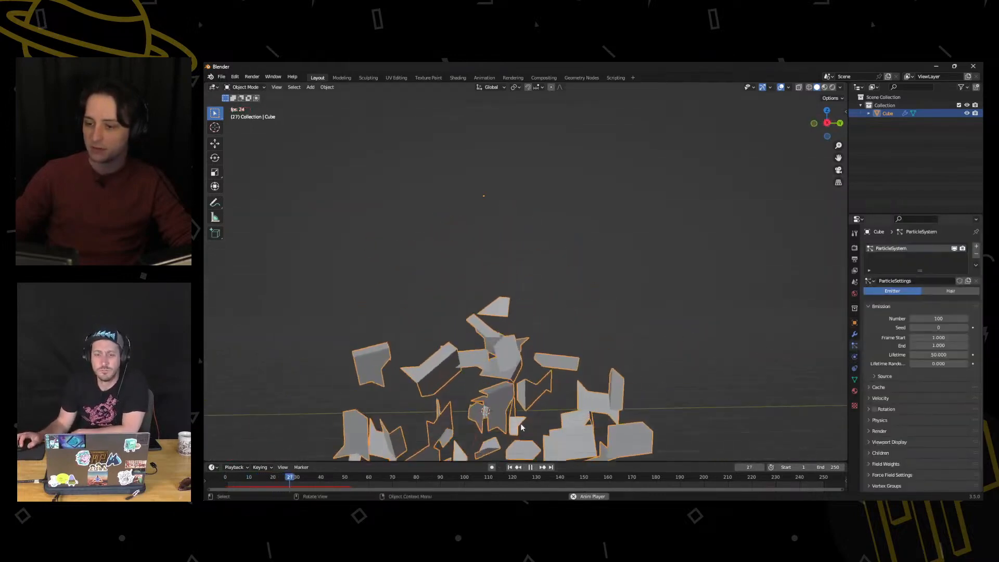
scroll(551, 327, down, 2)
key(space)
click(511, 469)
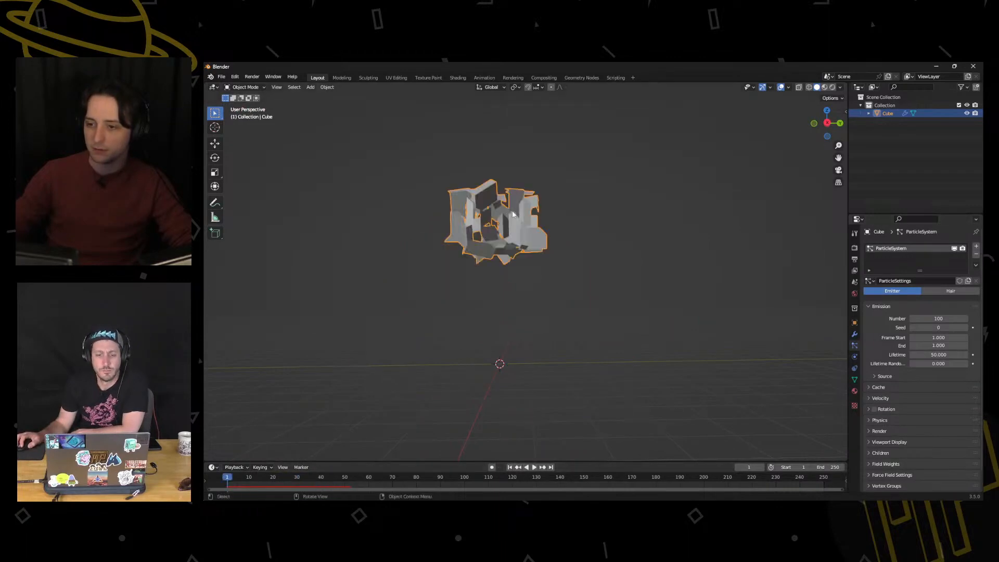
Inspect the broken cube pieces and particle settings, and open the cube's physics settings
middle_drag(565, 338, 587, 340)
scroll(587, 339, up, 2)
scroll(882, 355, down, 1)
scroll(882, 355, down, 1)
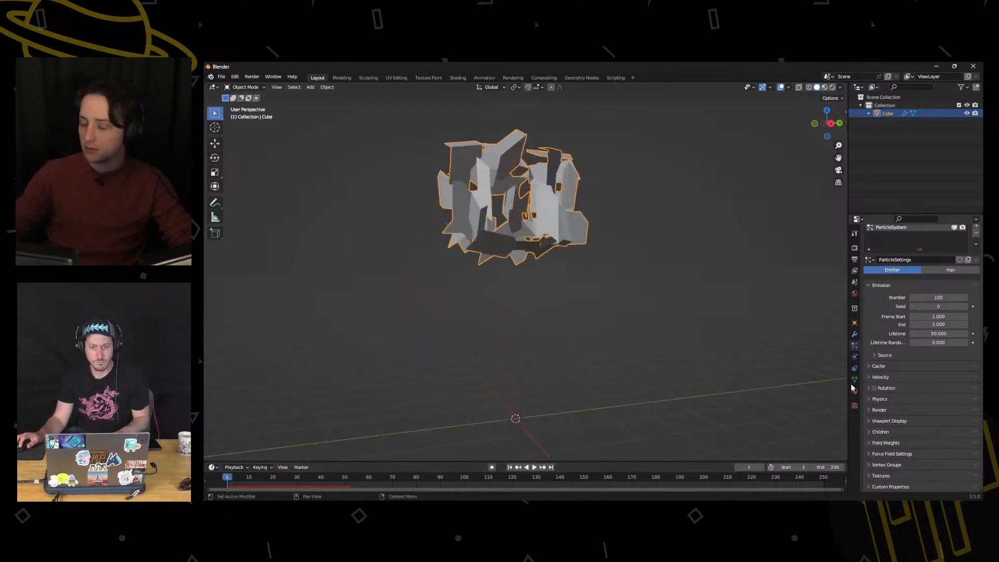
click(855, 357)
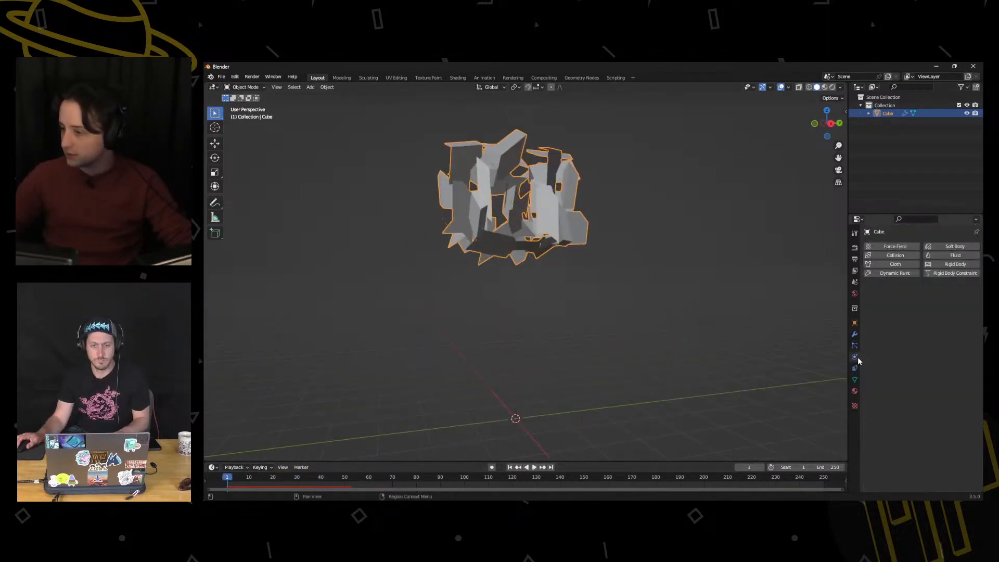
Check the cube's other property settings and review its particle system settings
click(854, 346)
click(855, 380)
click(854, 346)
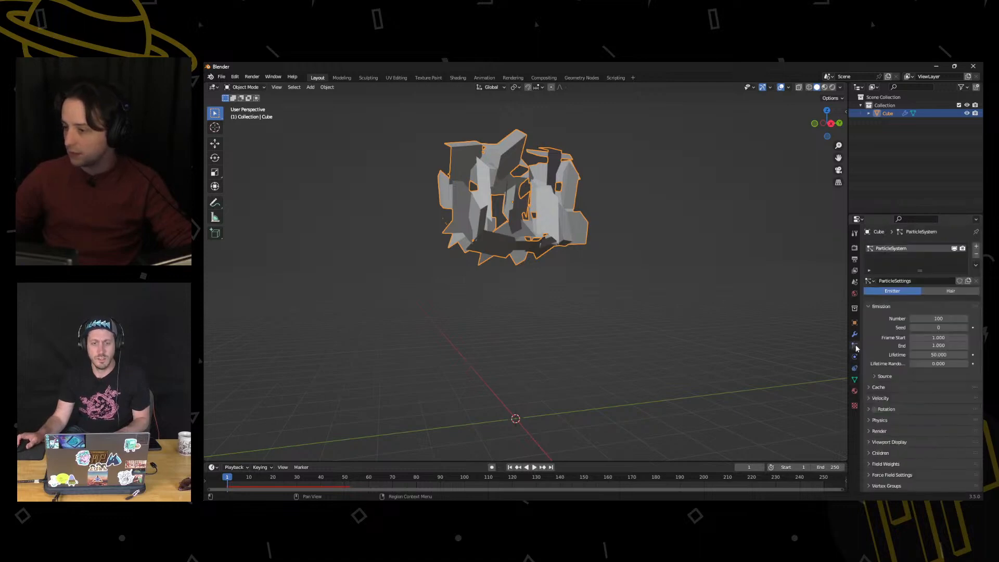
scroll(886, 338, down, 2)
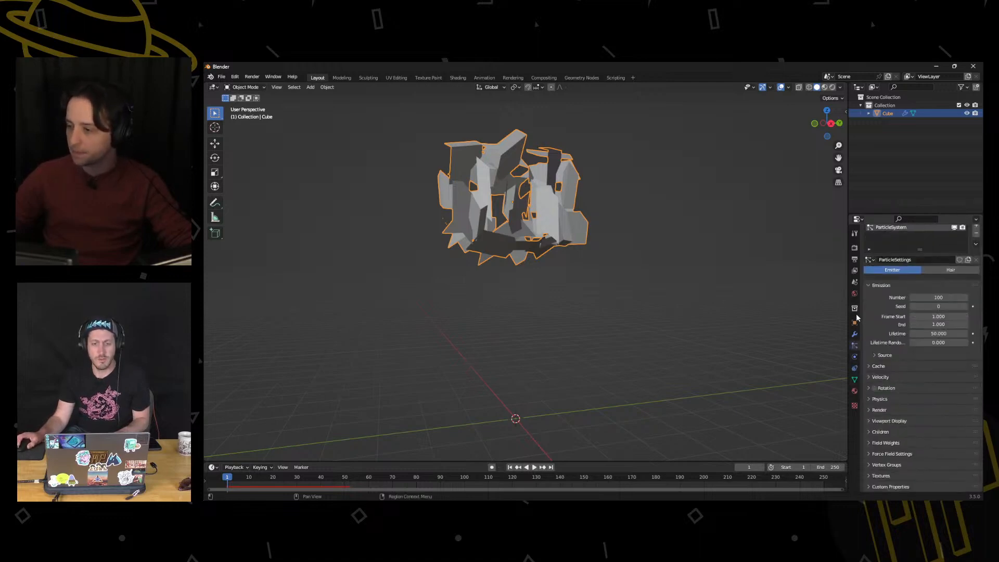
Undo the last change and set the cube's origin to its geometry
key(ctrl+z)
right_click(538, 221)
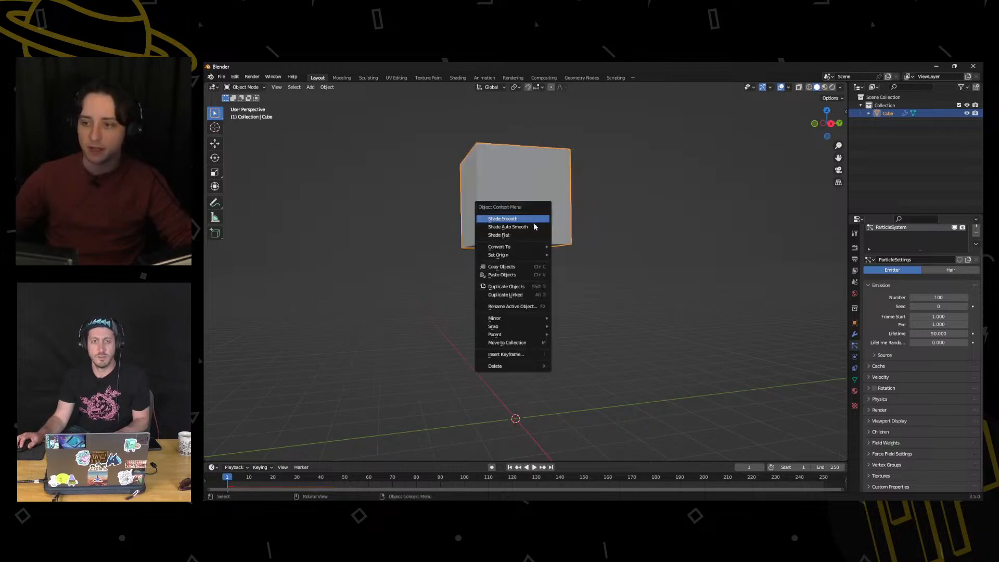
mouse_move(533, 257)
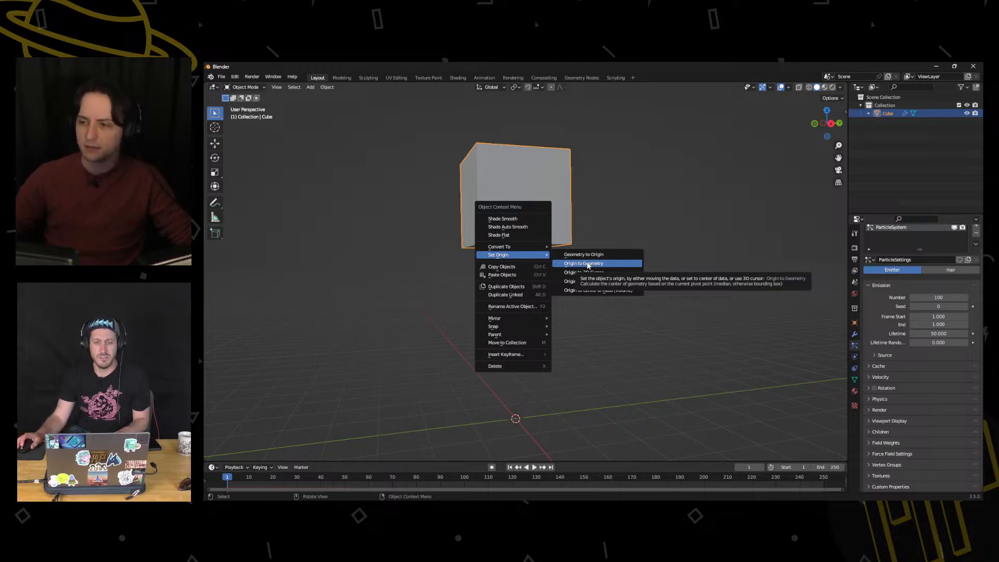
click(589, 264)
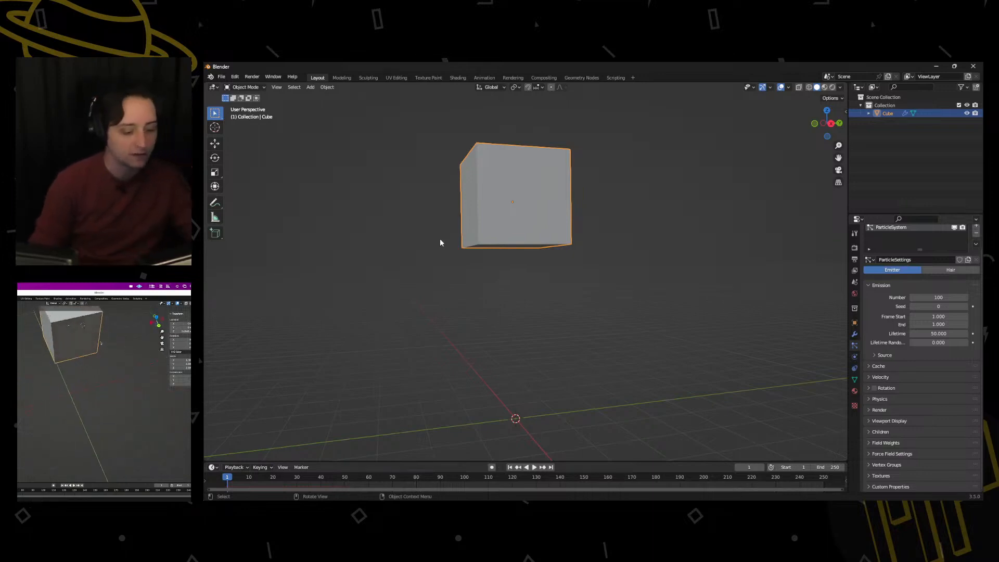
Place the 3D cursor in the empty space beside the cube, and reset it to the world origin
right_click(388, 266)
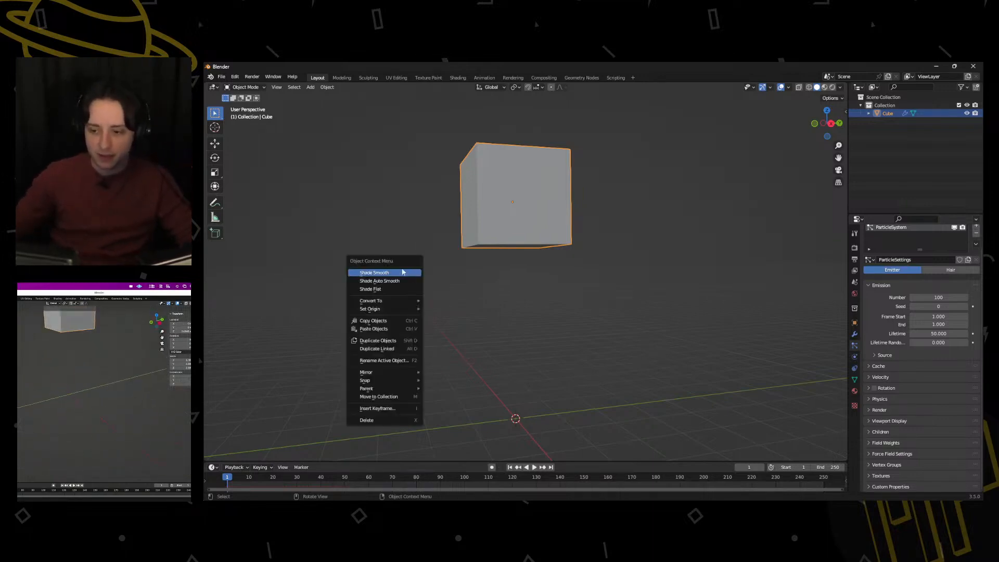
click(432, 296)
shift+right_click(417, 306)
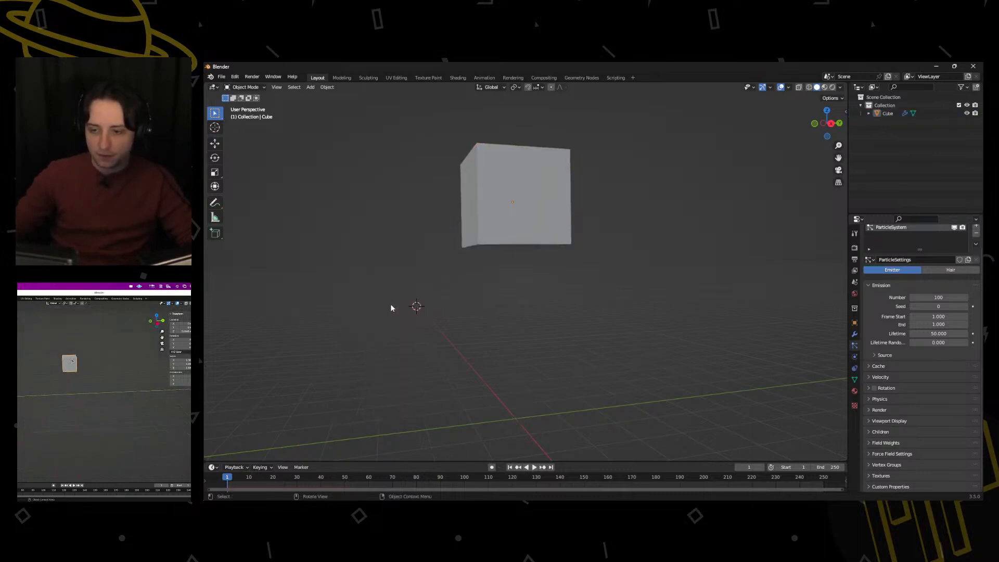
key(ctrl+c)
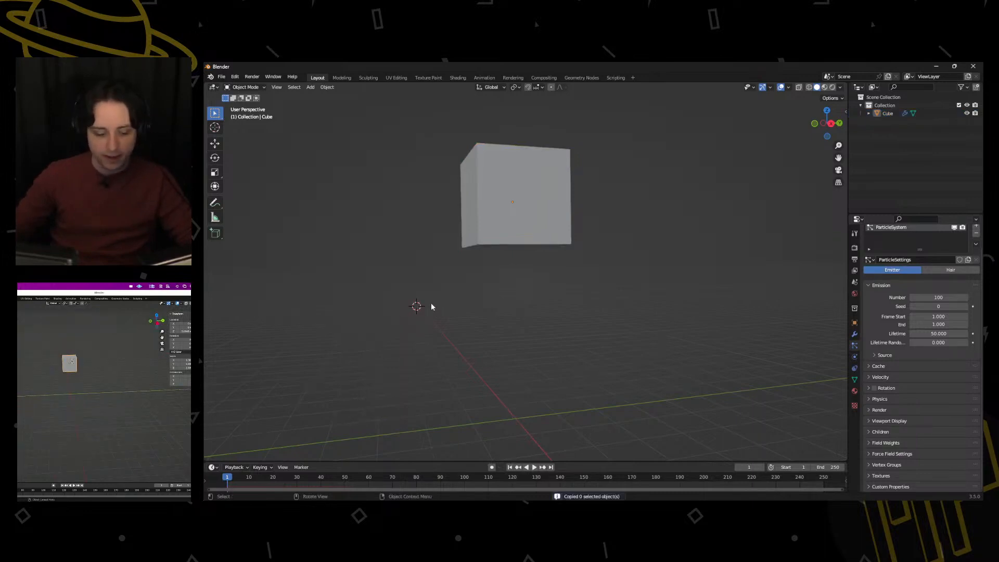
key(shift+c)
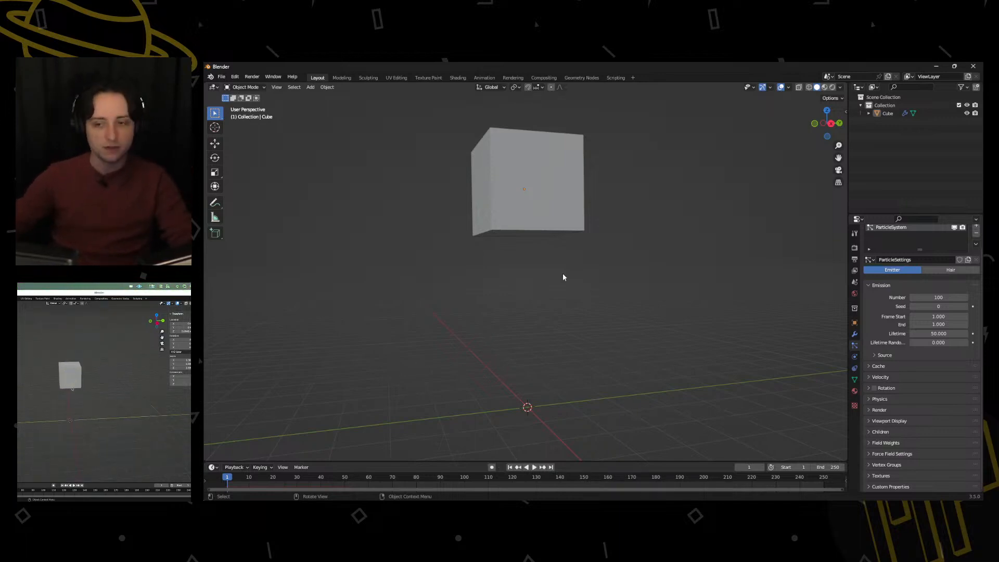
Set the transform pivot point to Individual Origins and try rotating the cube about its own origin
middle_drag(631, 325, 536, 269)
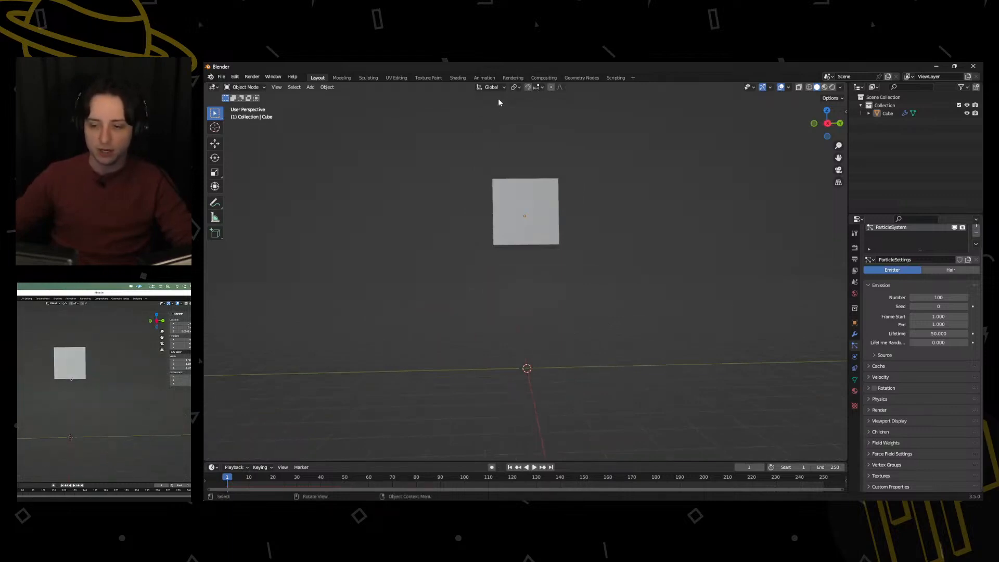
click(517, 88)
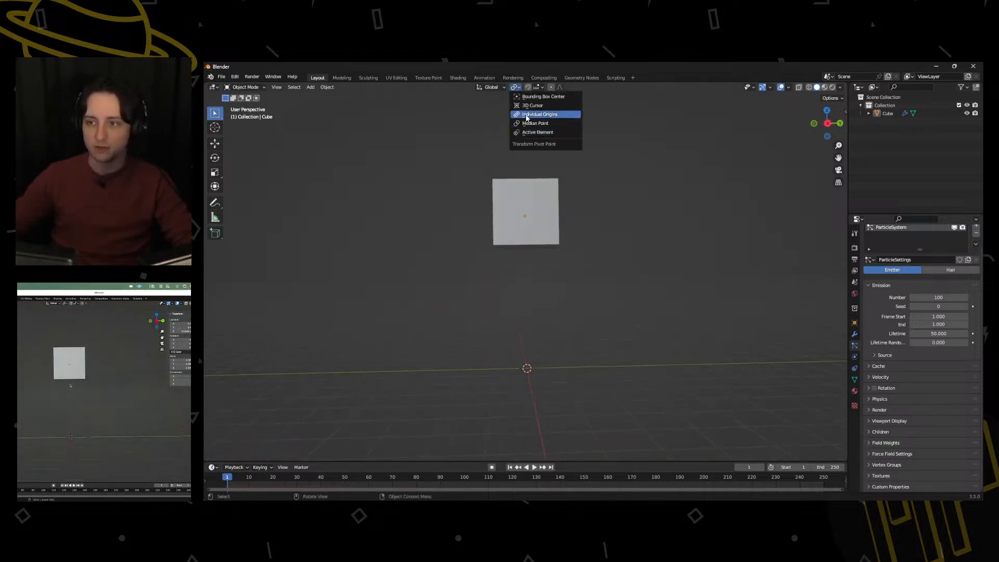
click(564, 115)
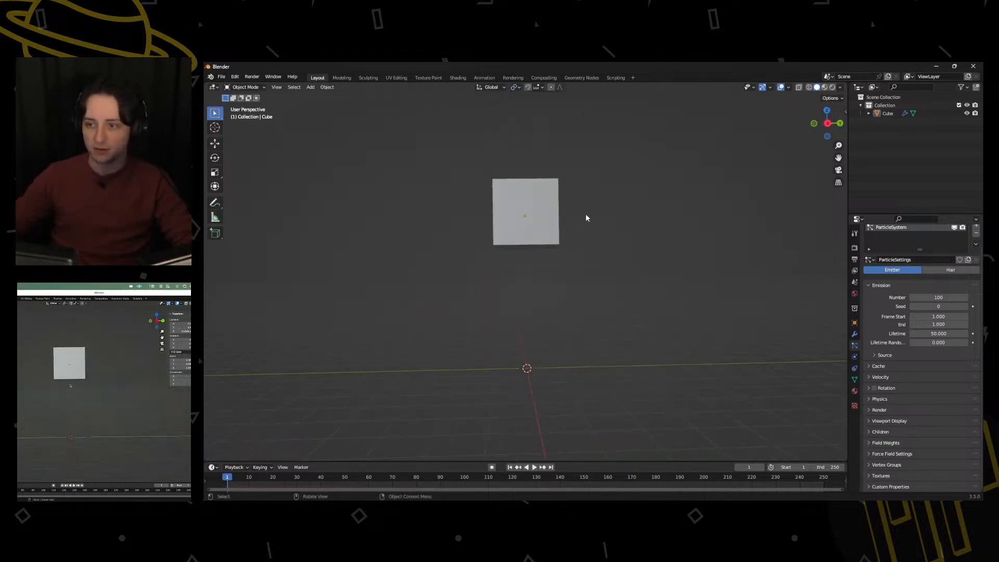
key(a)
key(r)
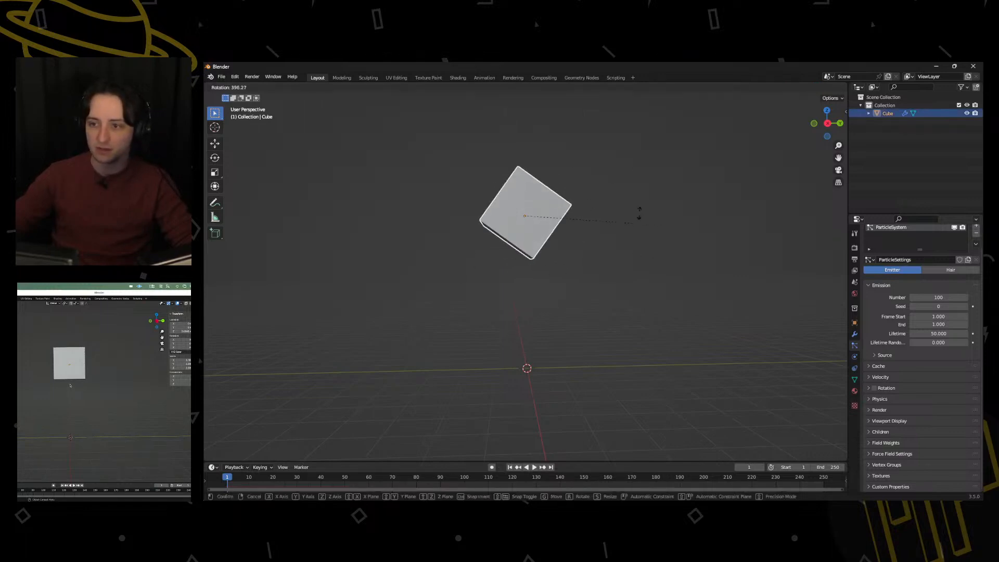
key(Escape)
Set the transform pivot point to 3D Cursor, test a rotation of the cube about it, and undo the rotation
click(515, 87)
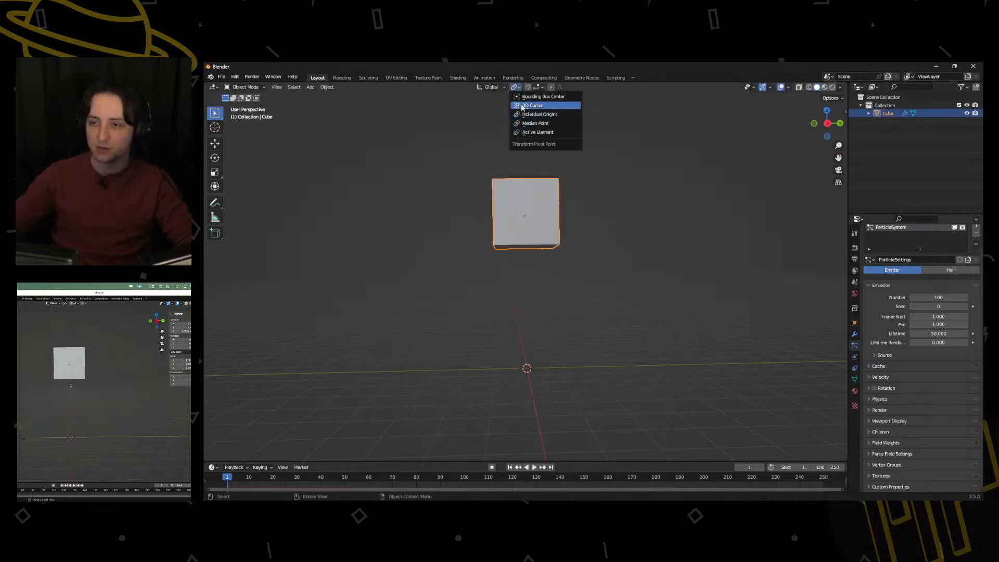
click(532, 106)
key(r)
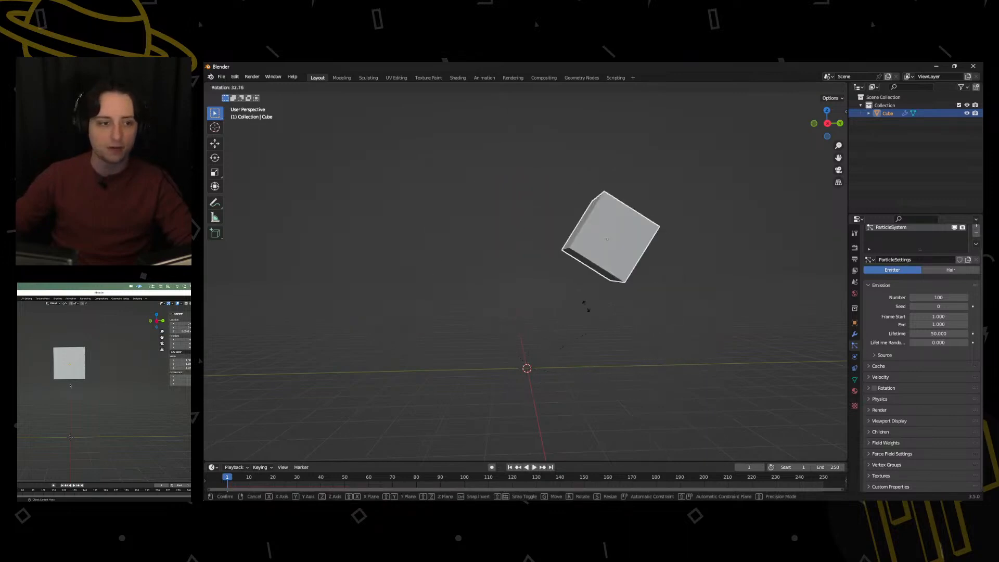
click(567, 280)
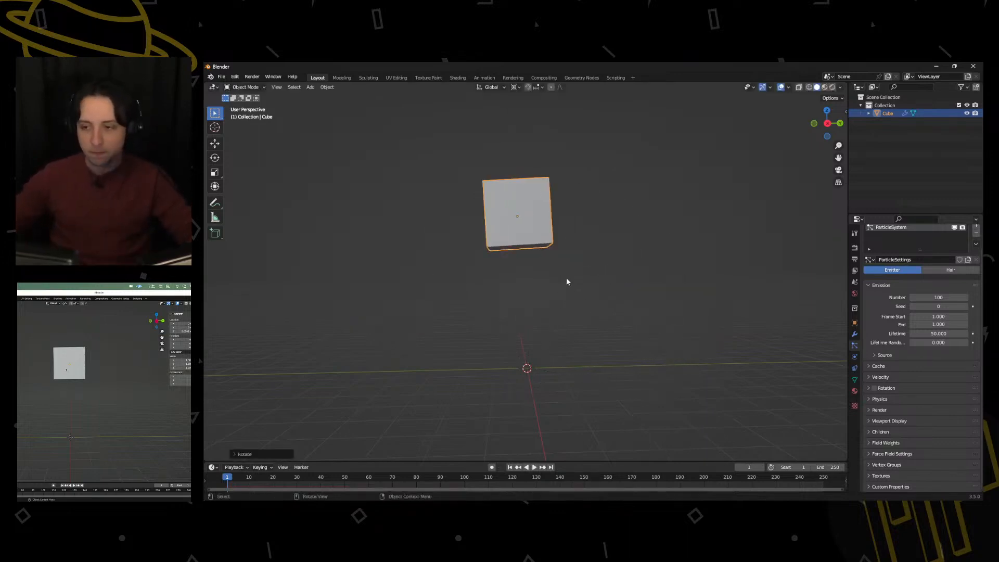
key(ctrl+z)
middle_drag(560, 250, 604, 263)
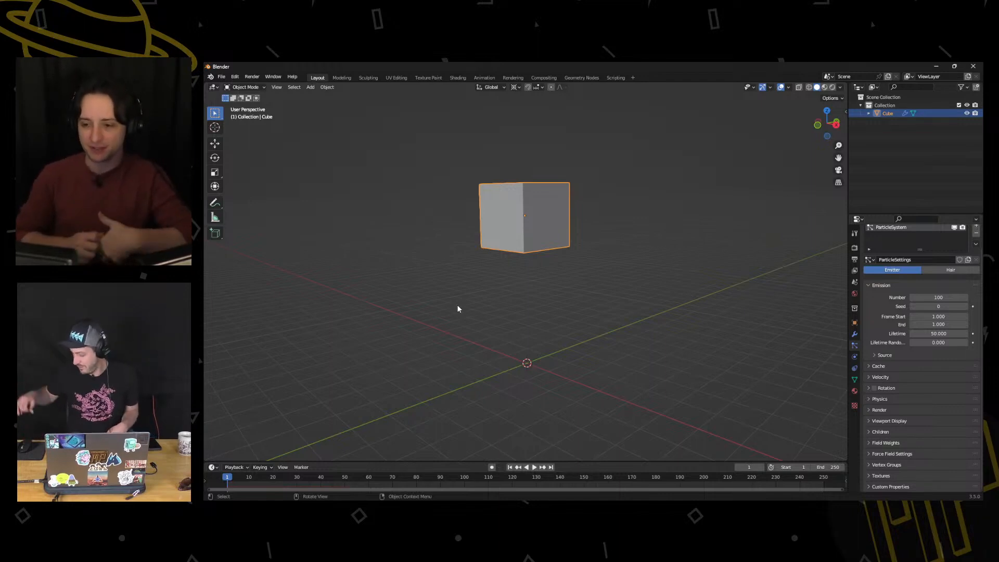
Deselect the cube, examine it from several angles and distances, and reset the view to frame the whole scene
click(397, 309)
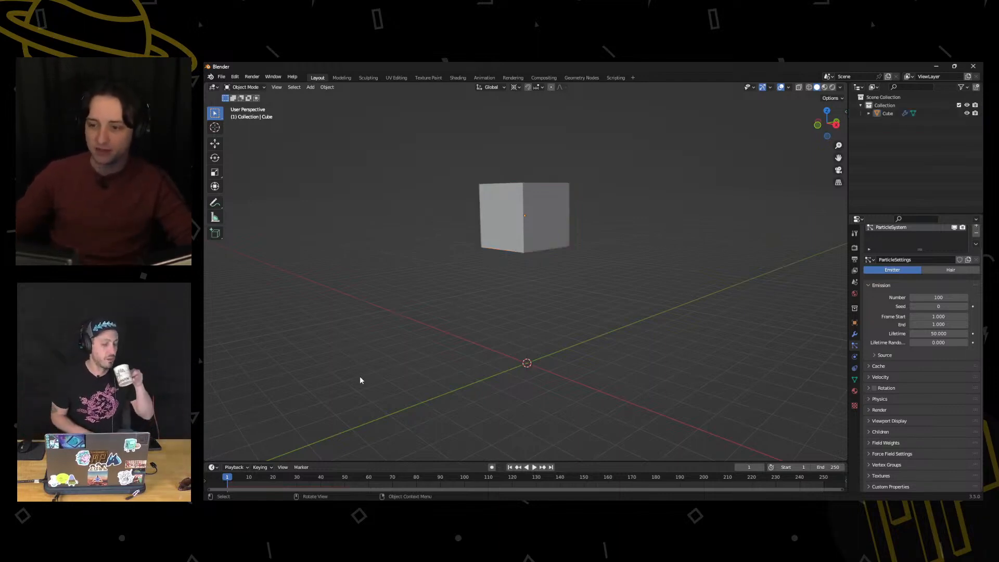
middle_drag(384, 178, 390, 268)
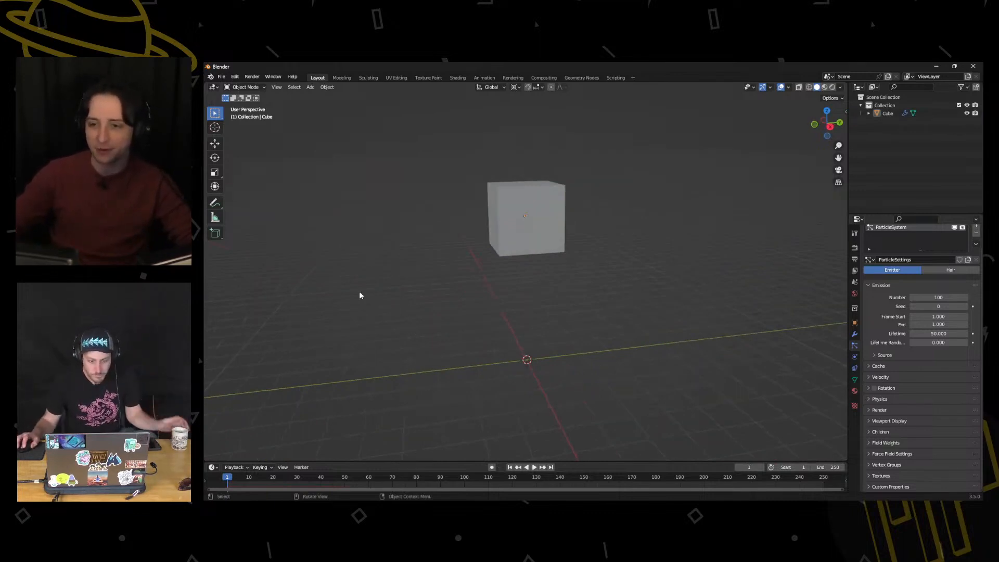
key(b)
drag(410, 238, 568, 321)
mouse_move(504, 299)
middle_down()
mouse_move(404, 272)
mouse_move(479, 303)
mouse_move(497, 293)
middle_up()
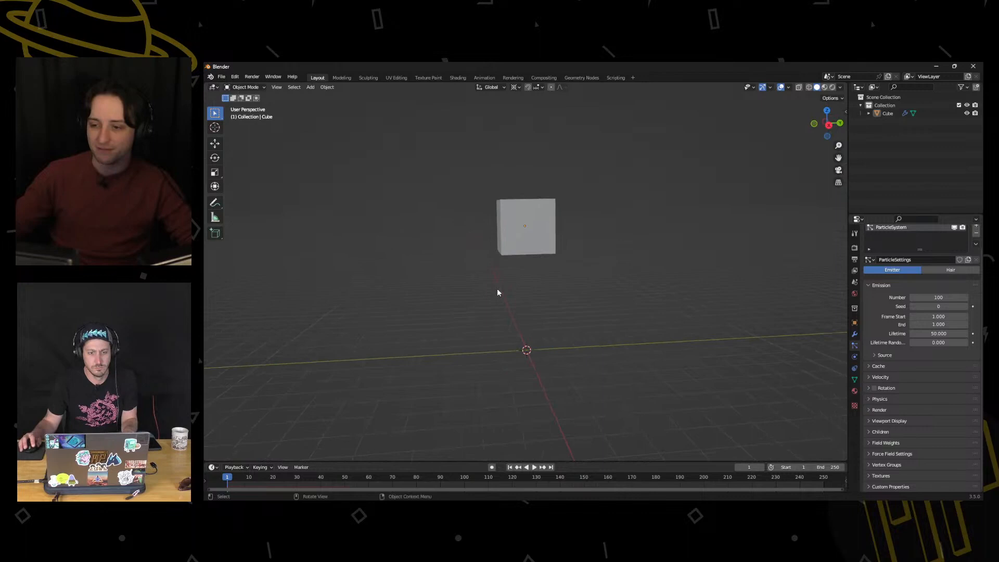
right_click(559, 286)
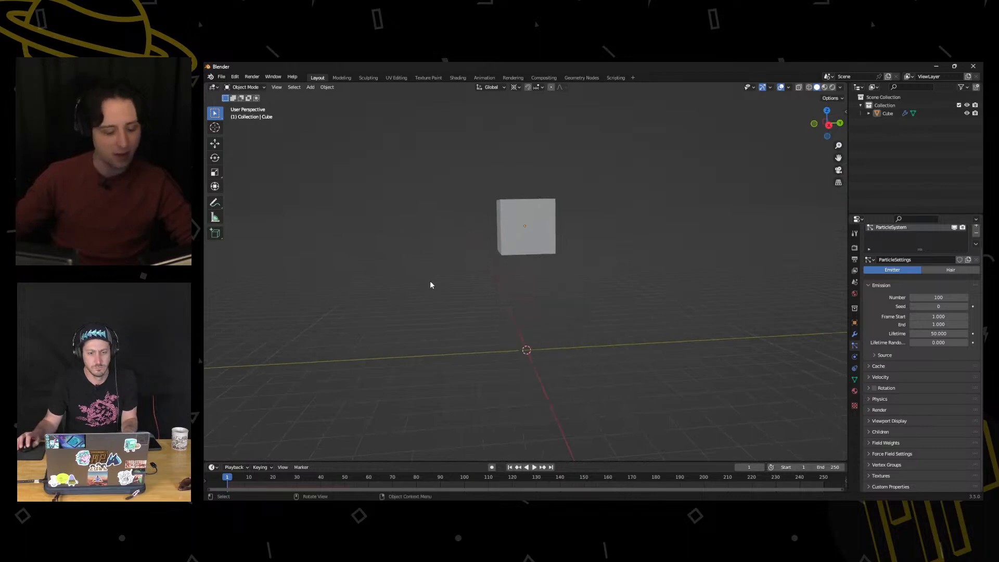
scroll(426, 284, up, 3)
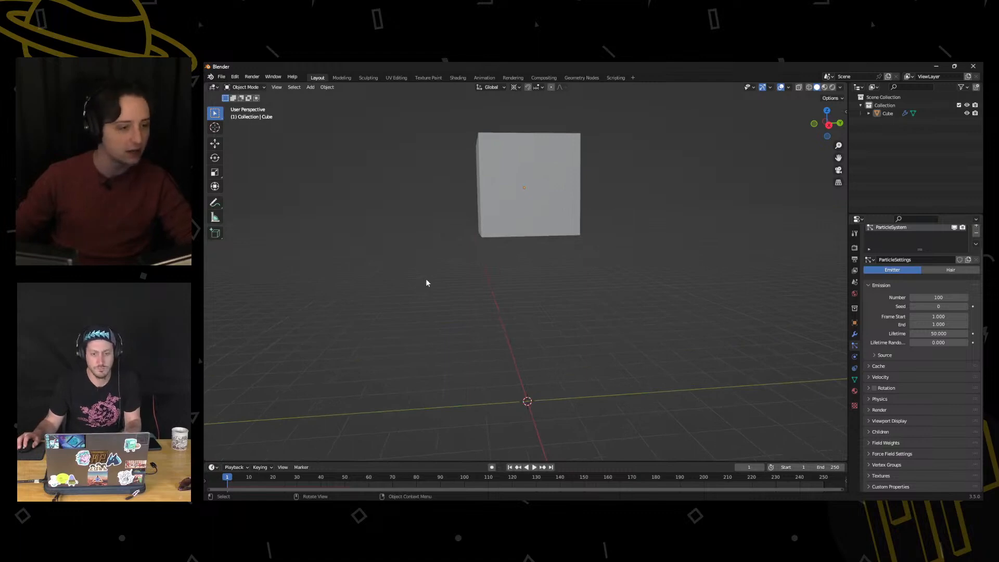
key(shift)
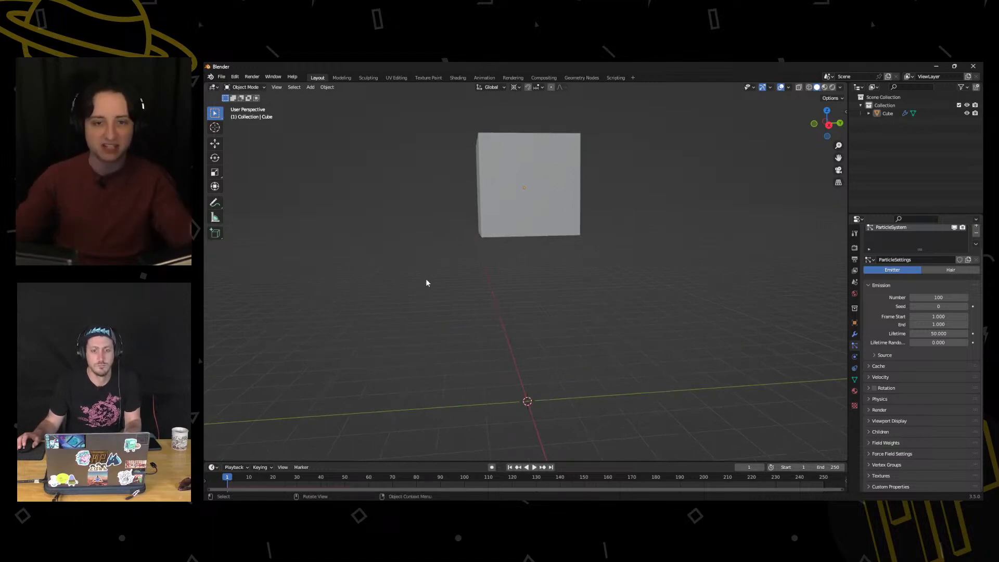
middle_drag(425, 283, 457, 296)
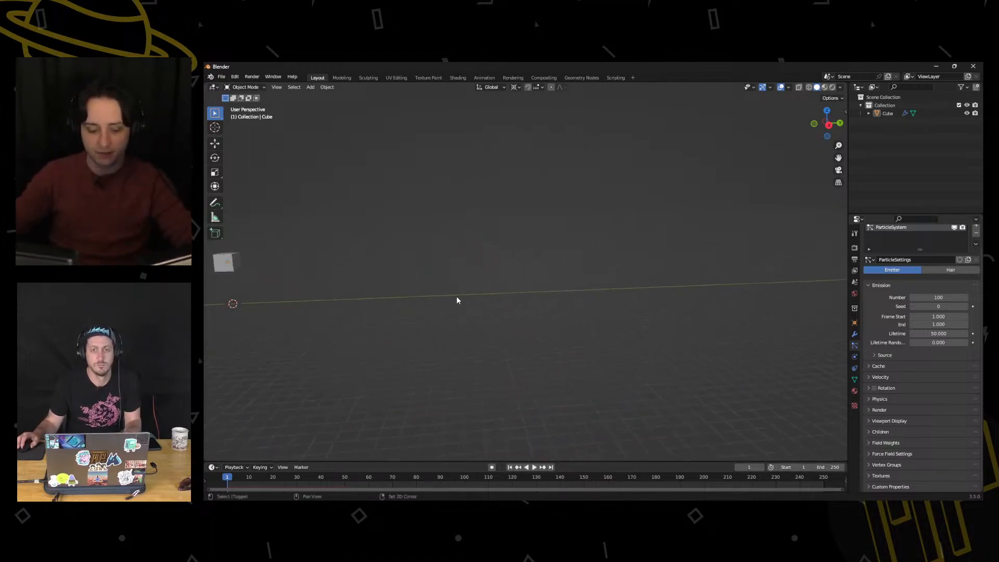
key(shift+c)
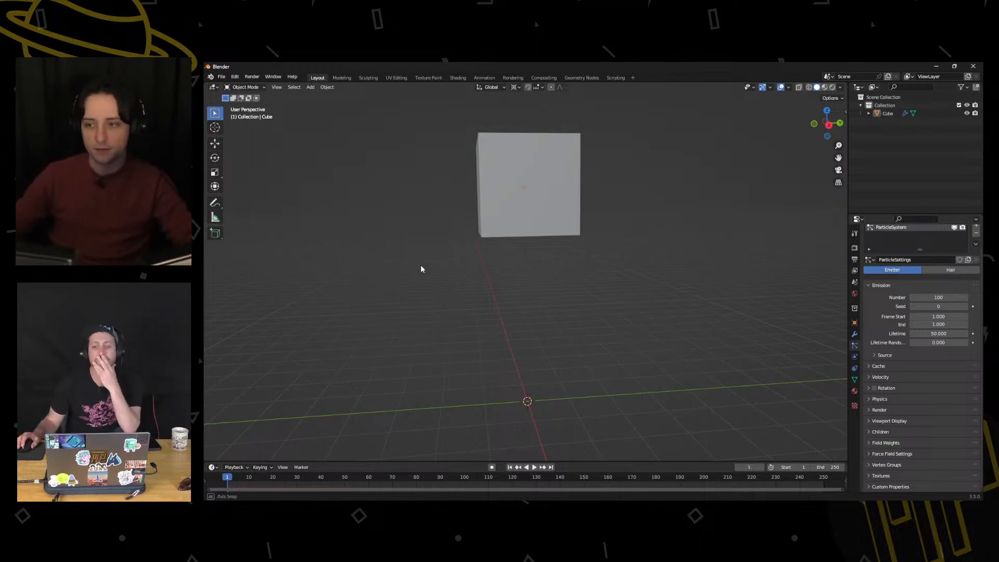
Select the cube, play its explosion to frame 10, and return to the first frame
scroll(421, 265, down, 4)
click(553, 268)
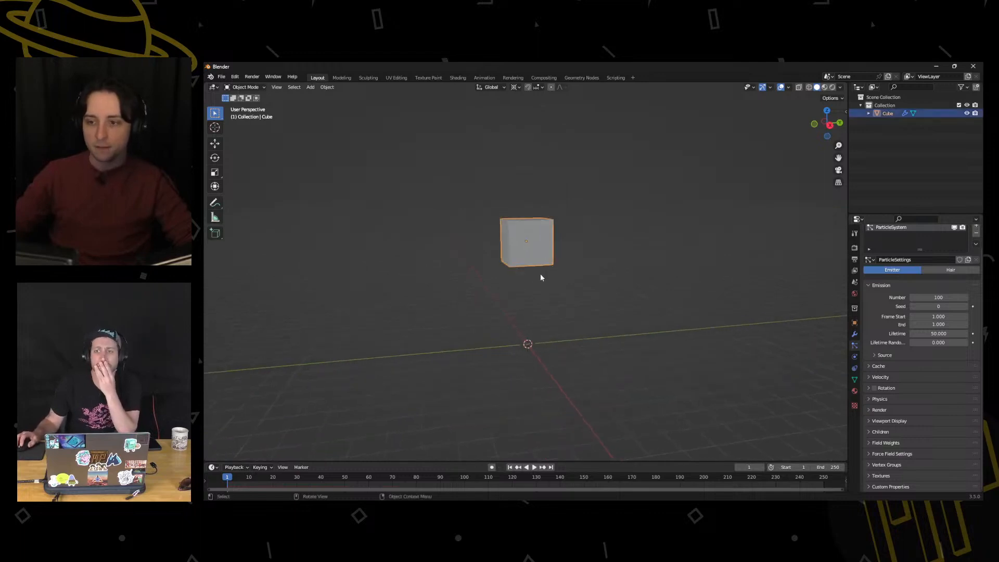
click(328, 88)
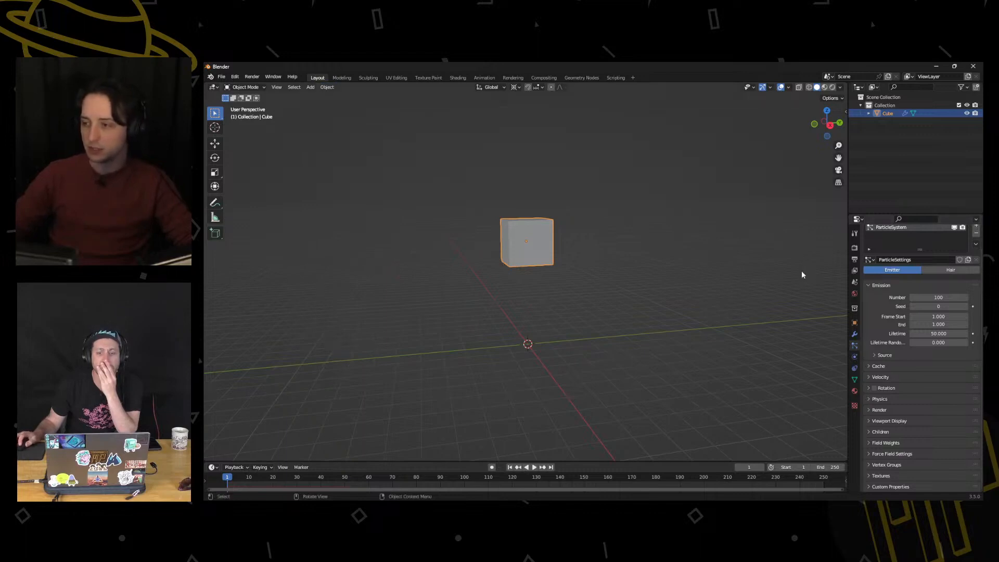
click(535, 468)
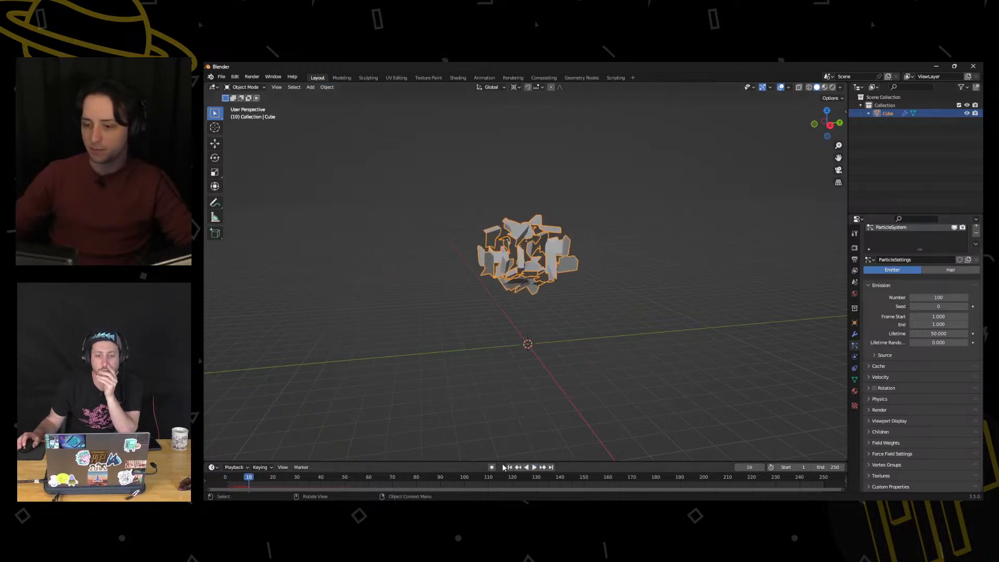
click(509, 468)
Reselect the exploding cube and delete it from the scene
click(526, 317)
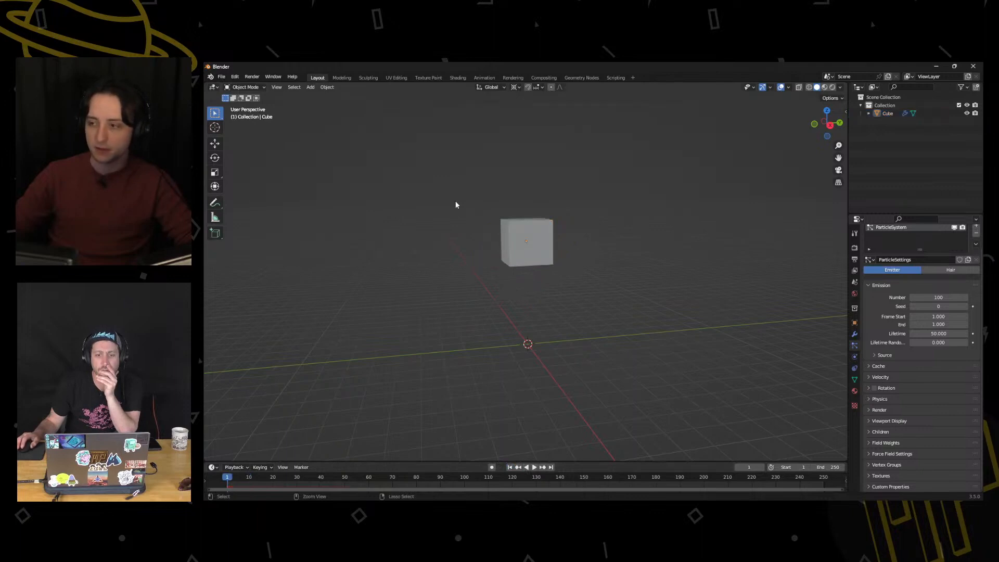
click(520, 240)
key(ctrl+z)
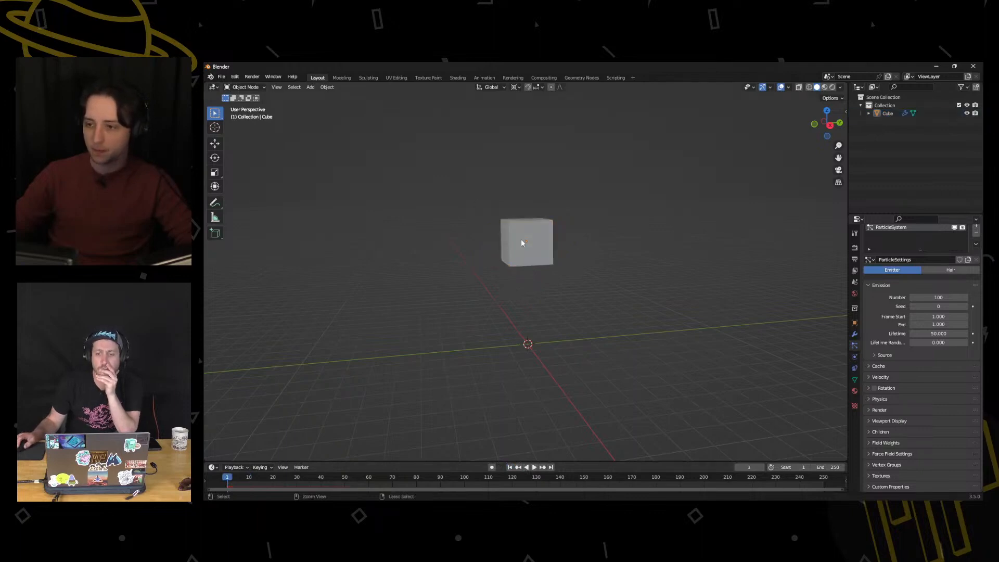
key(ctrl+shift+z)
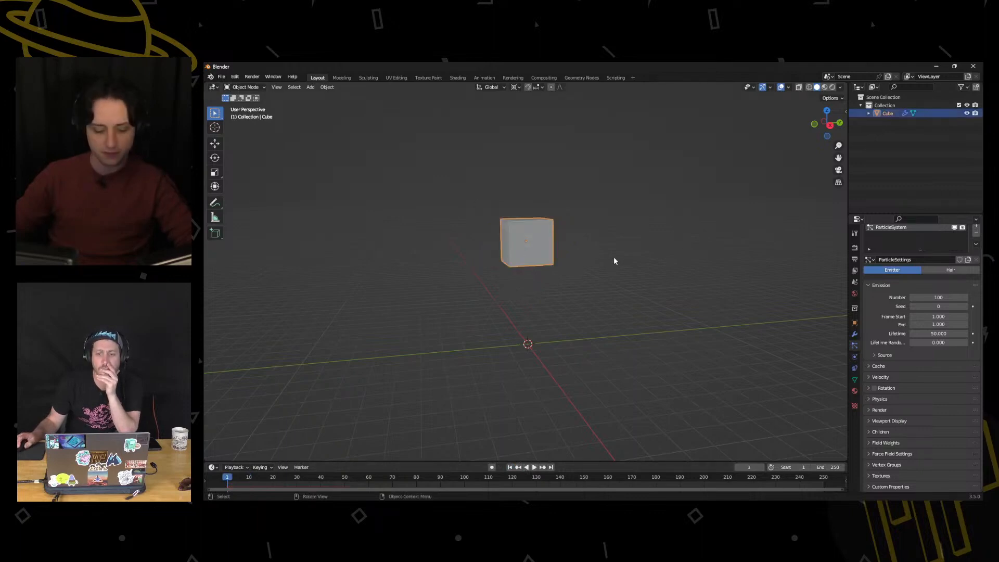
key(Delete)
Add a new cube mesh at the world origin and raise it along the Z axis above the grid
key(shift+a)
mouse_move(587, 258)
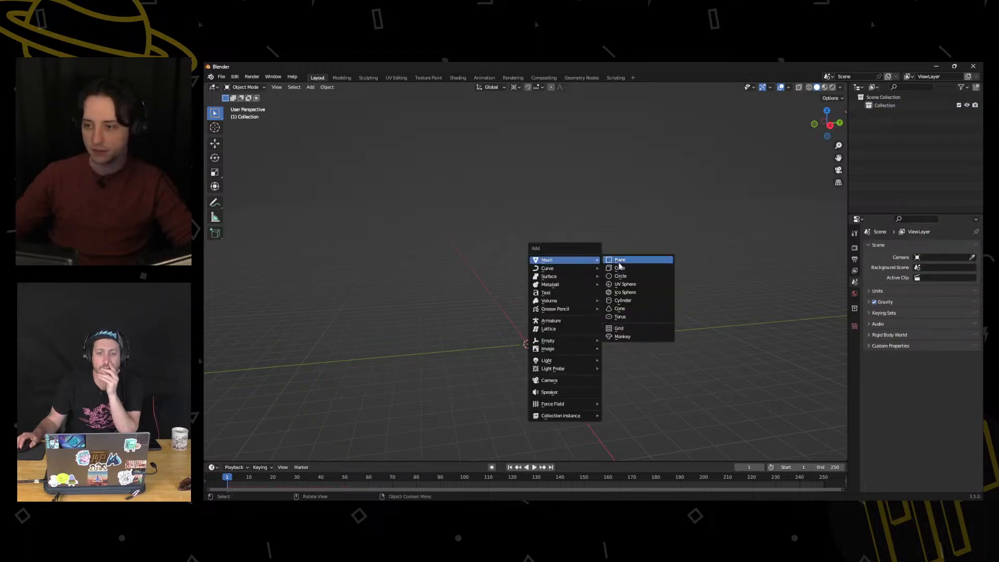
click(619, 267)
key(g)
key(z)
click(593, 235)
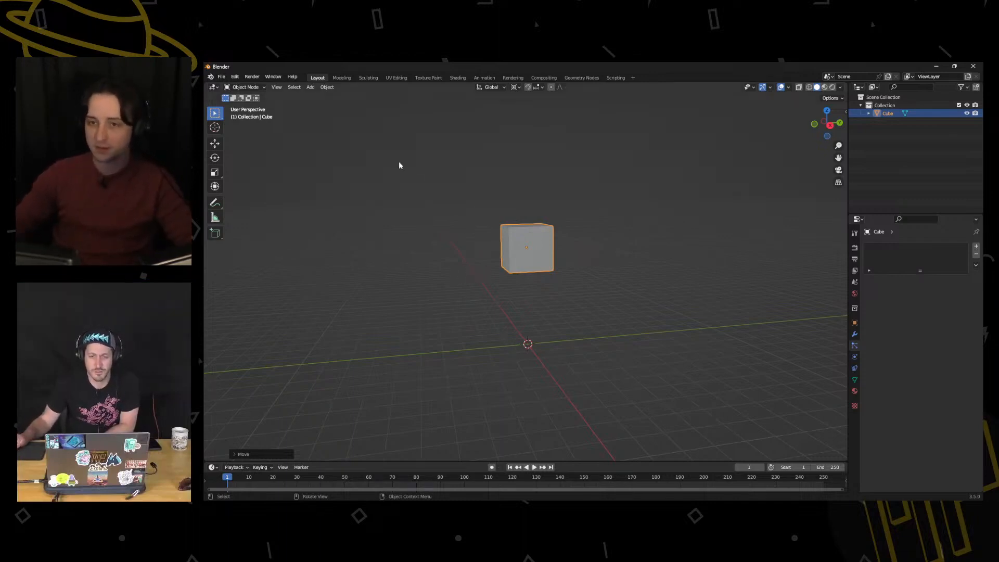
Apply the Quick Fur effect to the raised cube and inspect the fur up close
click(327, 88)
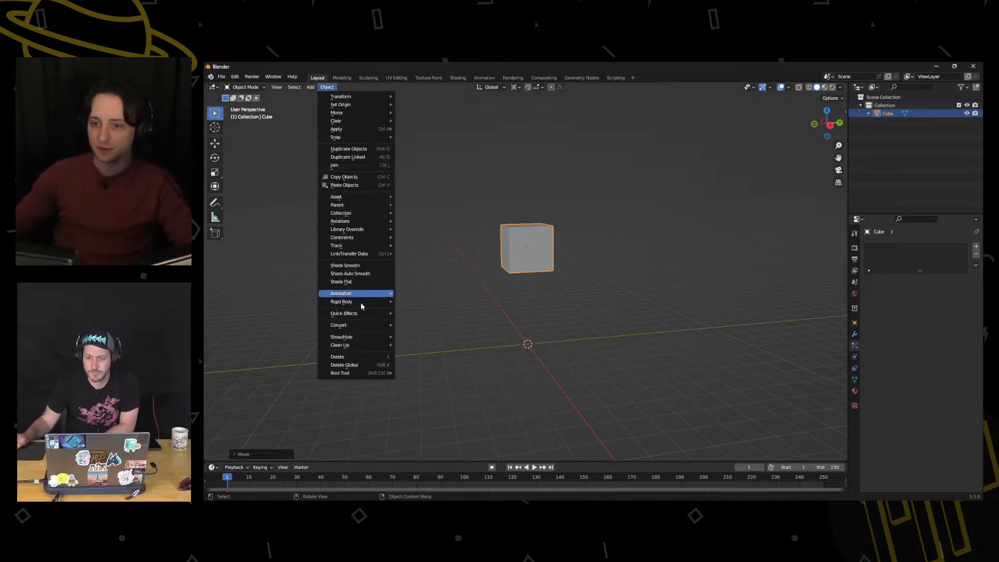
mouse_move(379, 313)
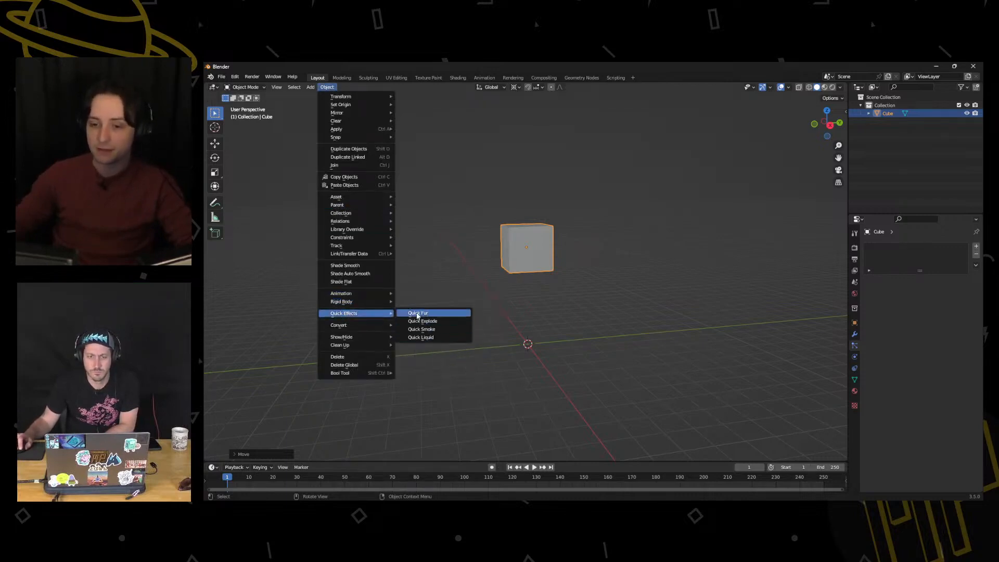
scroll(541, 255, up, 4)
middle_drag(515, 267, 540, 249)
shift+middle_drag(541, 248, 553, 297)
scroll(564, 285, up, 4)
scroll(564, 284, down, 1)
middle_drag(635, 280, 624, 277)
Deselect the furry cube, preview it in rendered shading, and look through the light objects that can be added
click(744, 193)
middle_drag(743, 194, 708, 206)
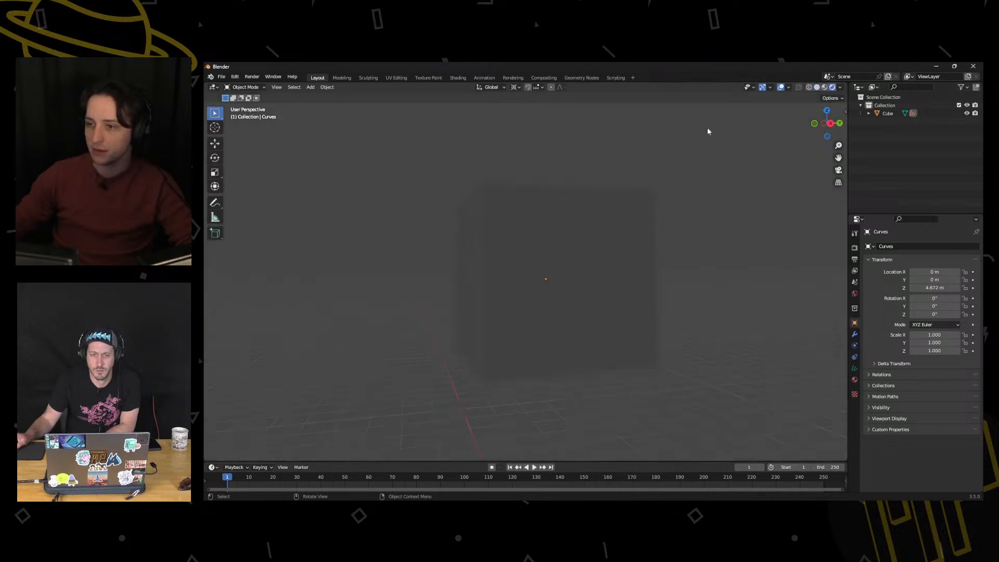
key(shift+a)
mouse_move(536, 193)
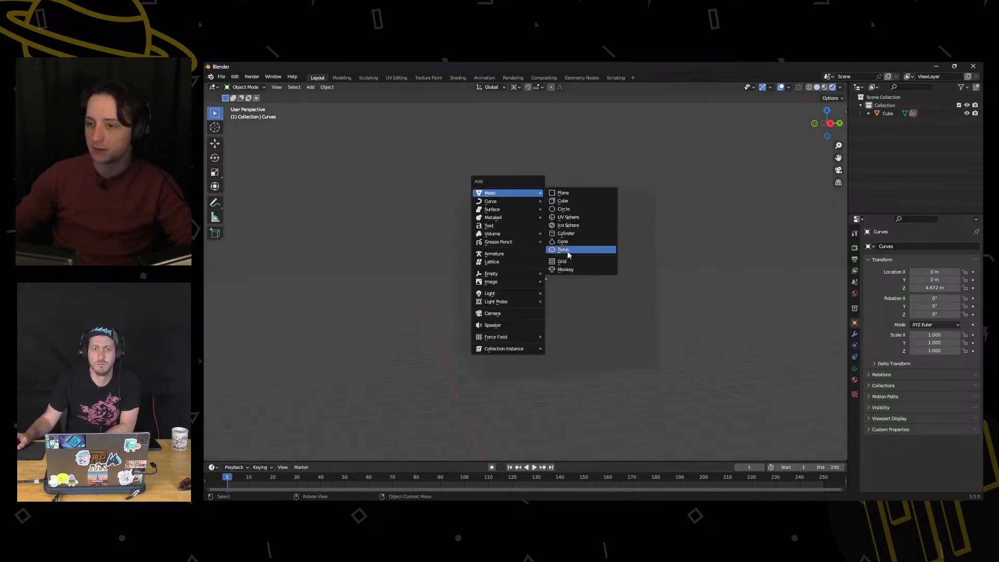
mouse_move(486, 302)
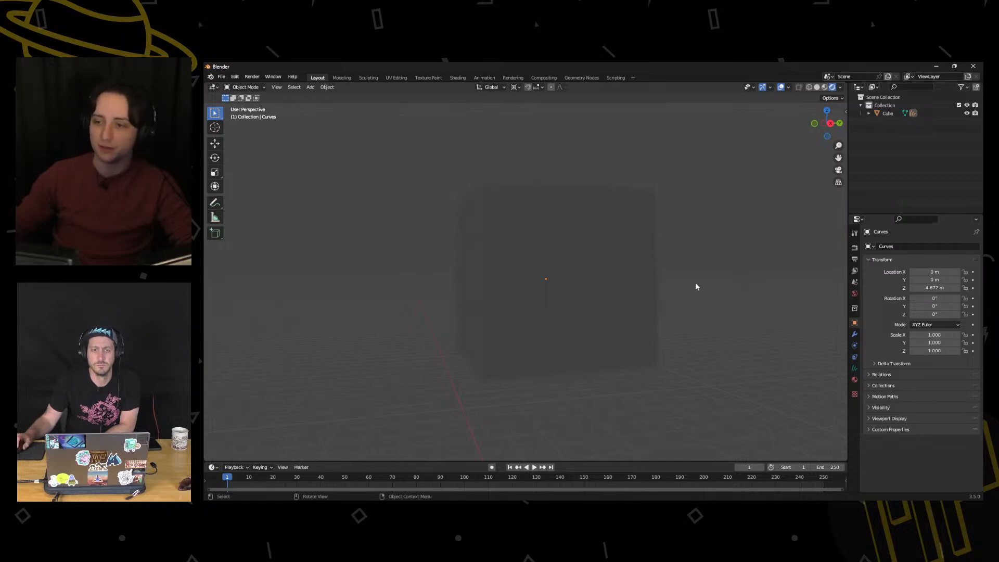
Return the viewport to solid shading and undo the Quick Fur effect on the cube
key(ctrl+z)
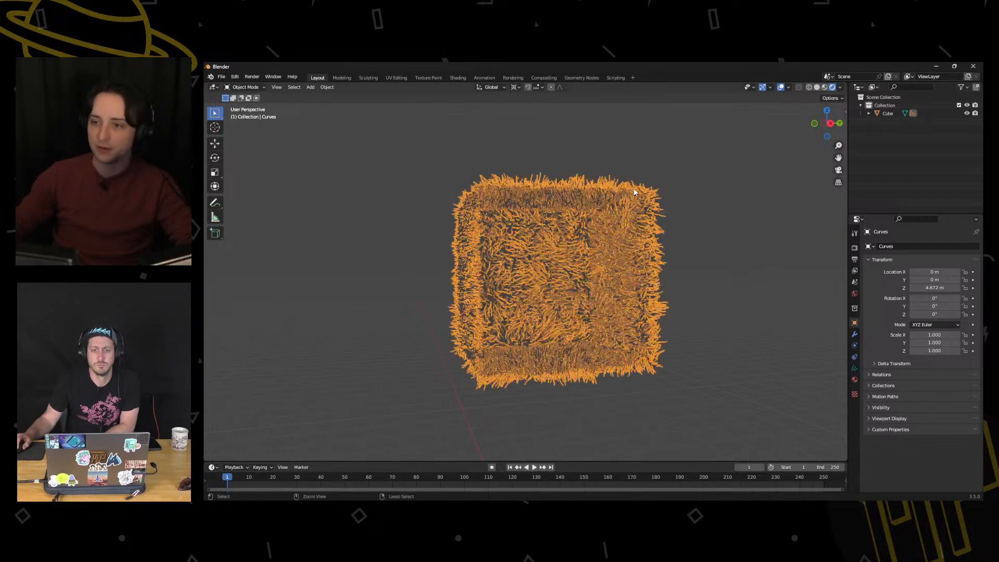
click(817, 88)
key(ctrl+z)
scroll(542, 229, down, 6)
middle_drag(559, 289, 534, 305)
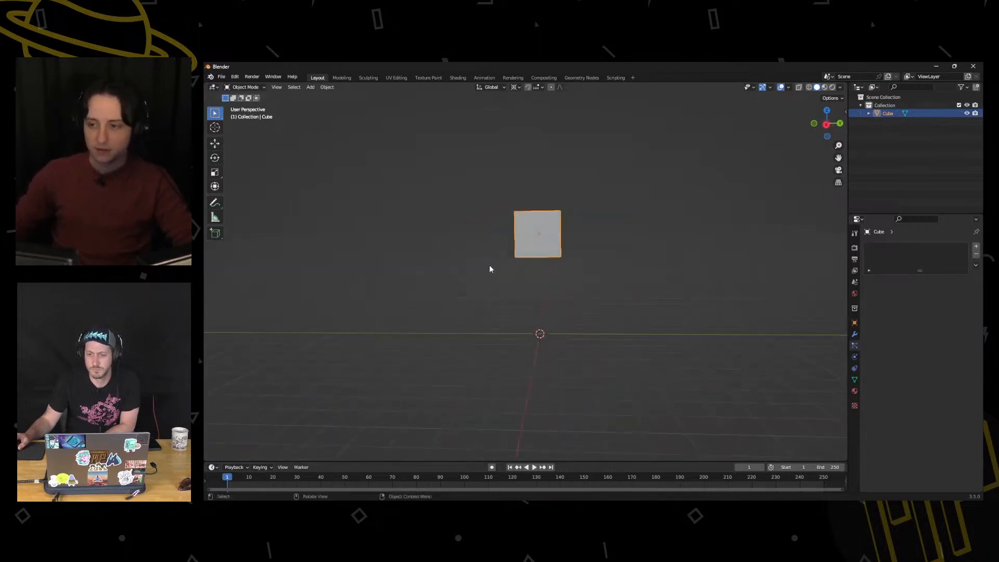
middle_drag(491, 267, 754, 284)
Show the cube's physics settings with more room for the properties and add a Rigid Body to it
key(shift+a)
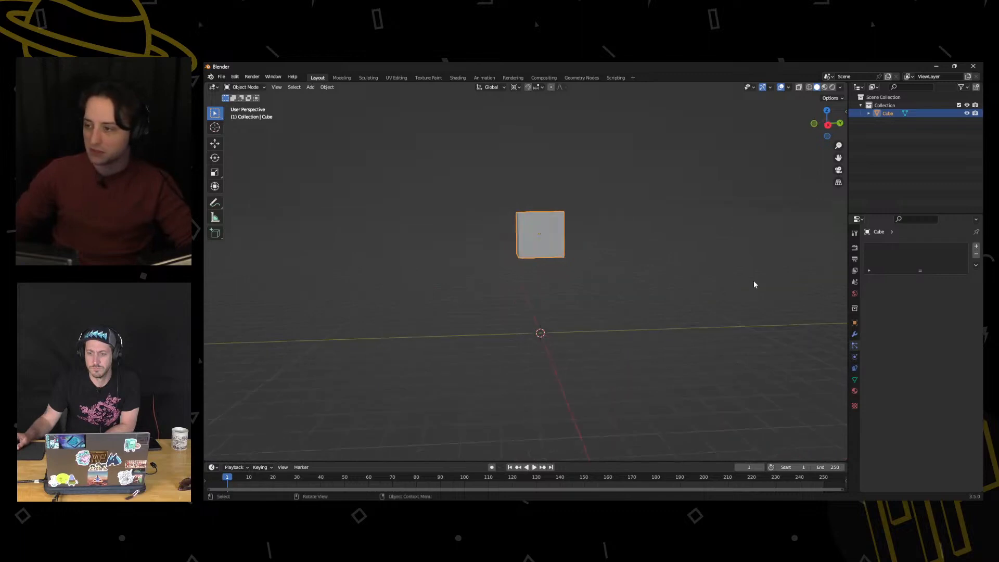
click(855, 358)
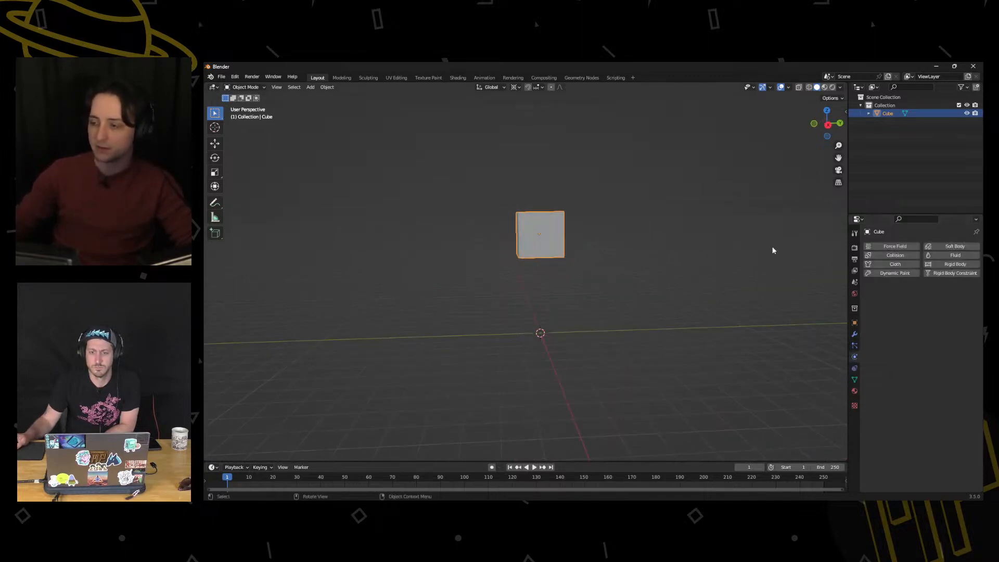
drag(847, 193, 753, 213)
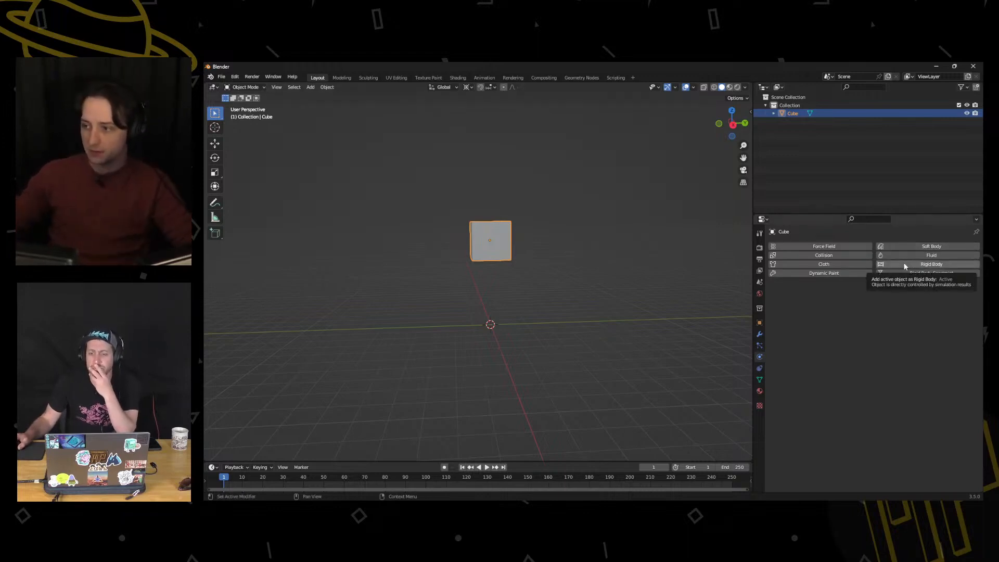
click(904, 265)
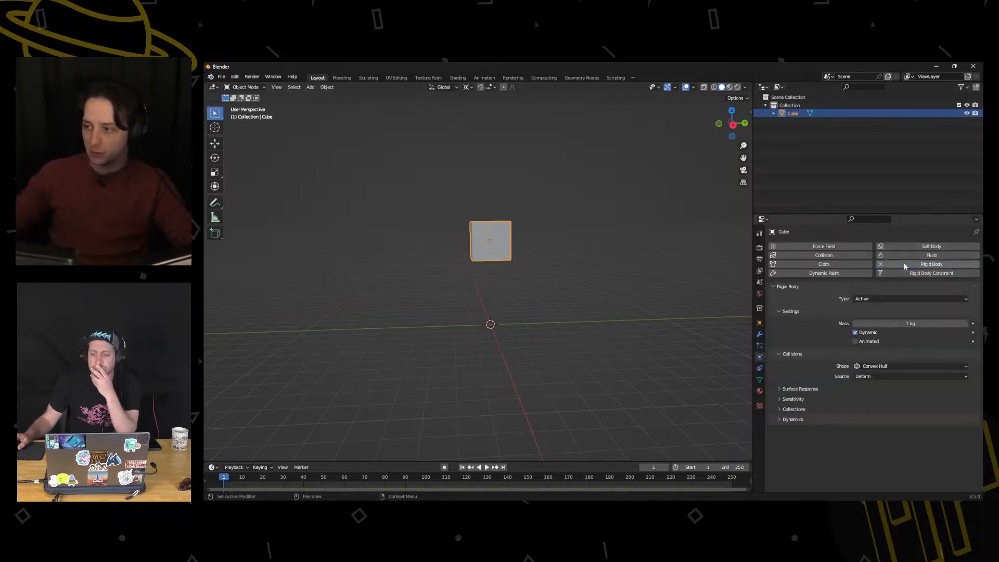
Play the cube's rigid body fall twice, viewing it from another angle and returning to the first frame each time
click(487, 468)
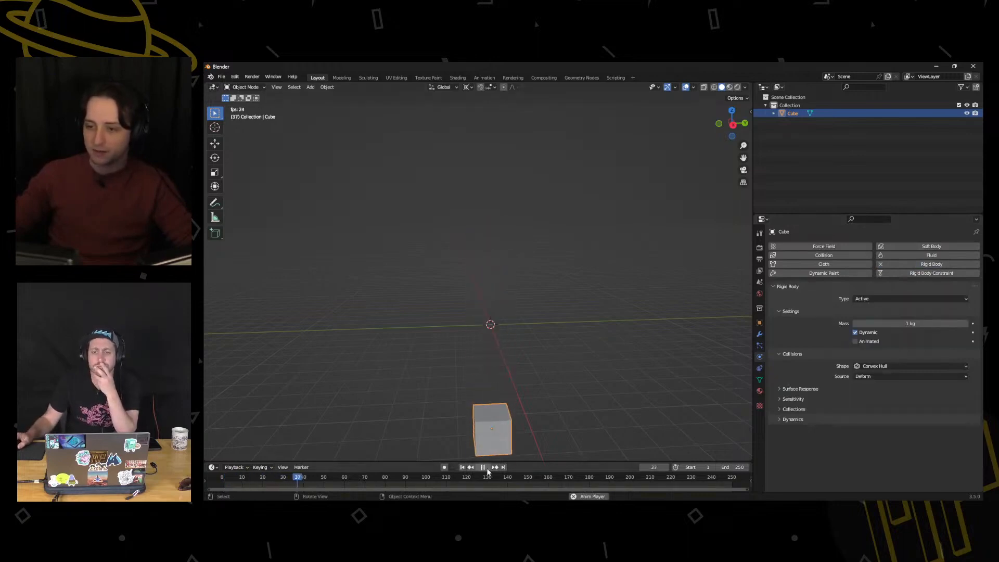
click(487, 470)
click(462, 467)
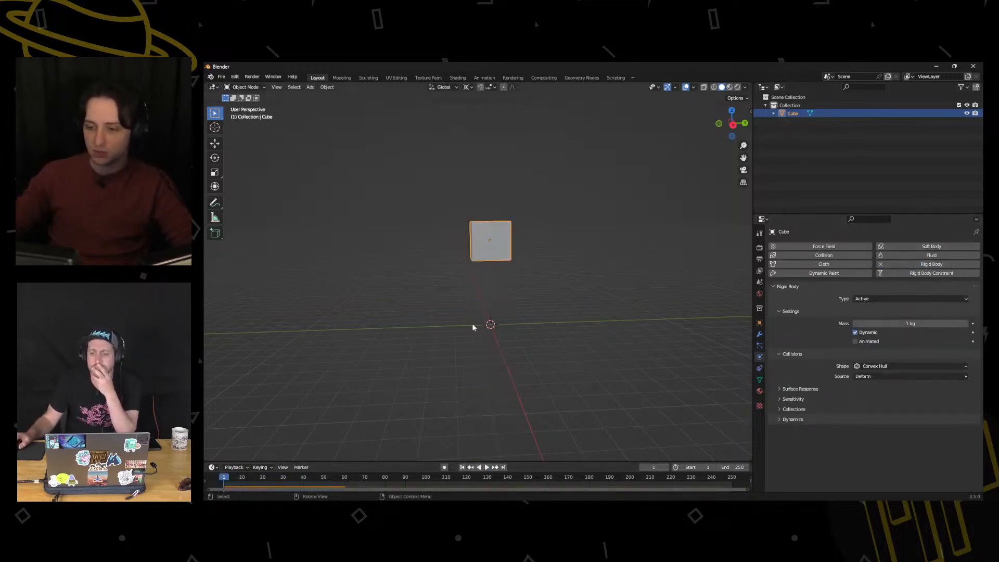
middle_drag(467, 340, 482, 351)
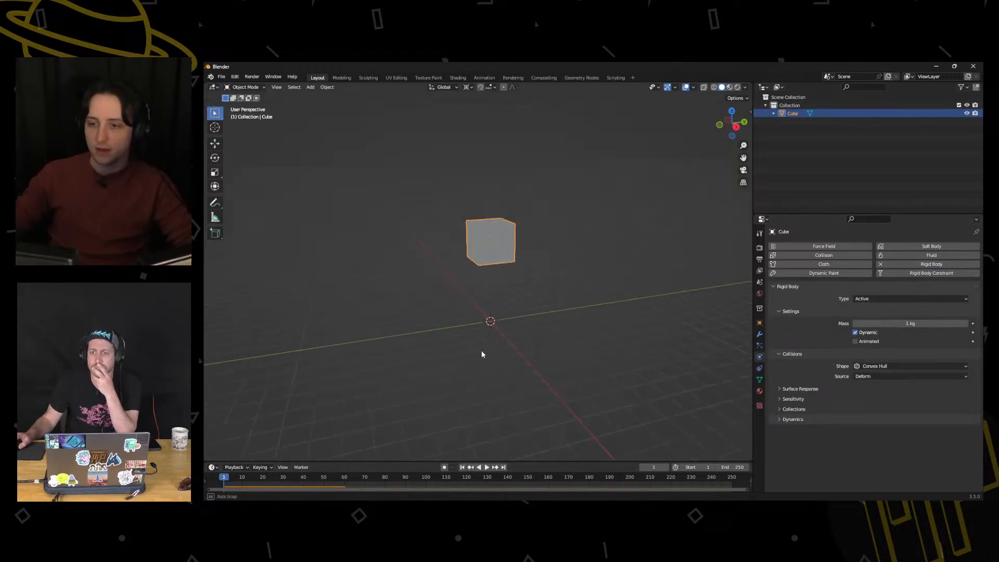
click(488, 468)
click(488, 468)
click(461, 467)
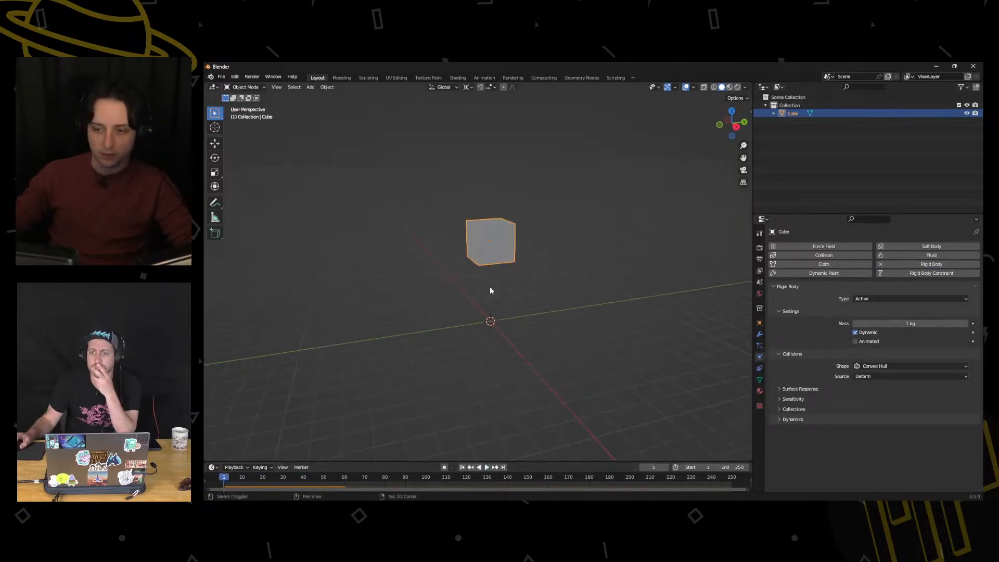
Add a plane mesh at the world origin and scale it up into a large floor beneath the cube
key(shift+a)
mouse_move(491, 289)
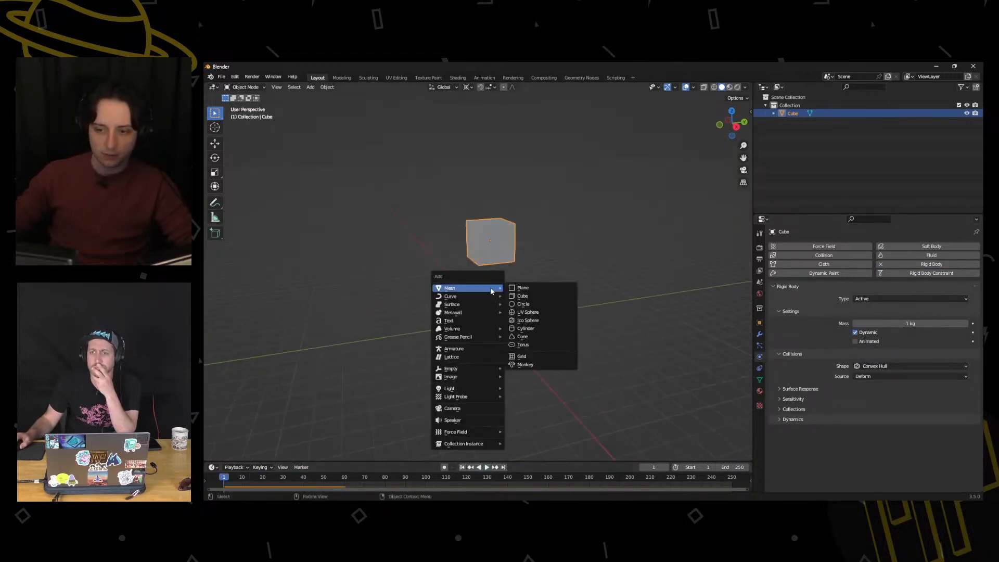
click(535, 289)
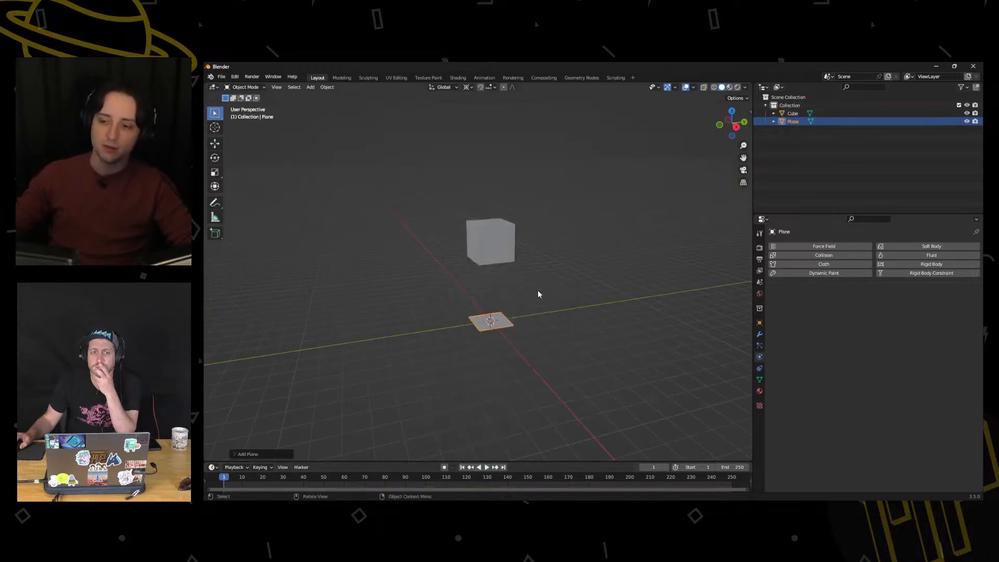
key(s)
click(314, 354)
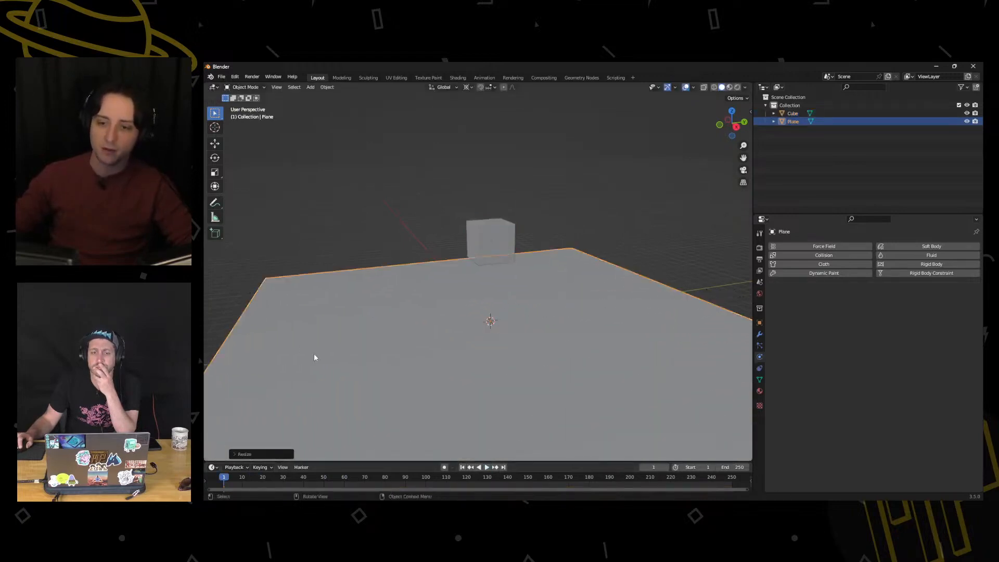
middle_drag(345, 338, 329, 330)
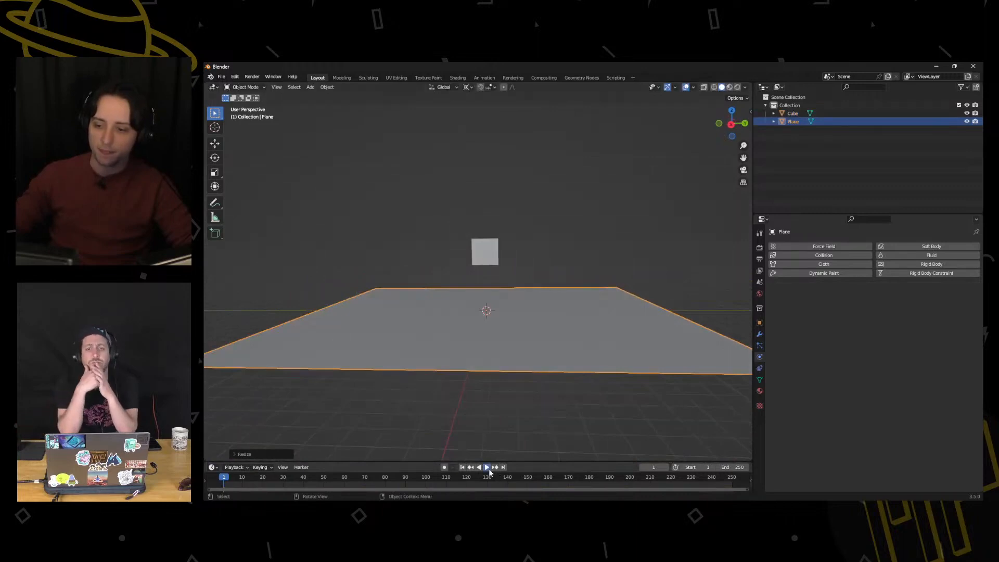
Play the cube's fall with the floor plane in place, stop it, and return to the first frame
click(489, 470)
click(484, 467)
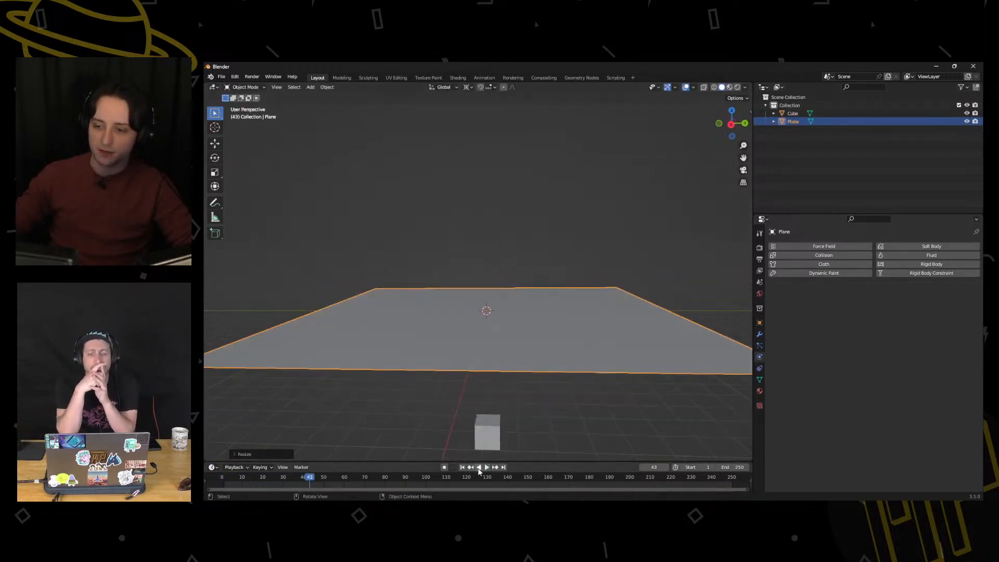
click(463, 467)
Add Collision physics to the floor plane, test the cube's fall against it, and return to the first frame
click(791, 256)
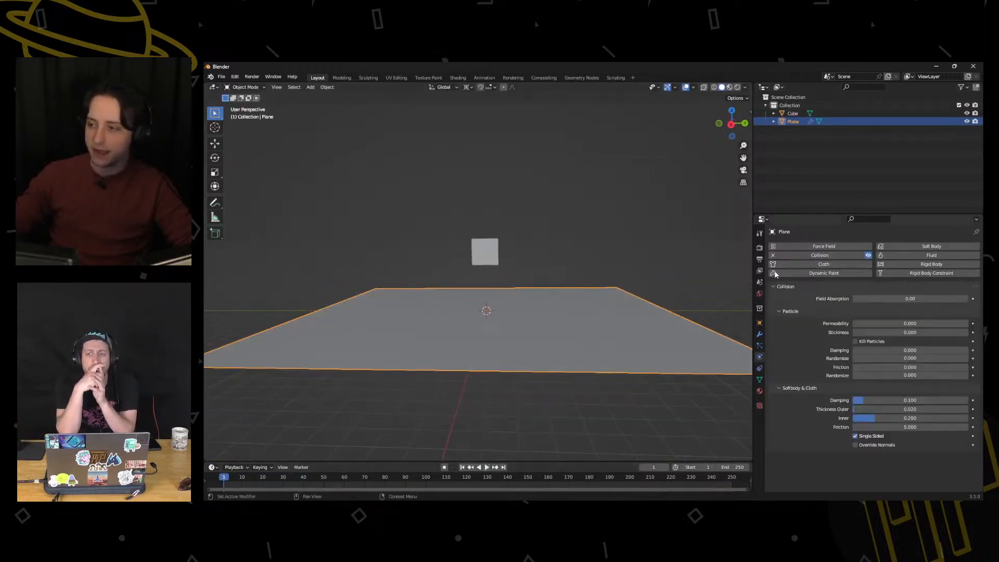
click(489, 468)
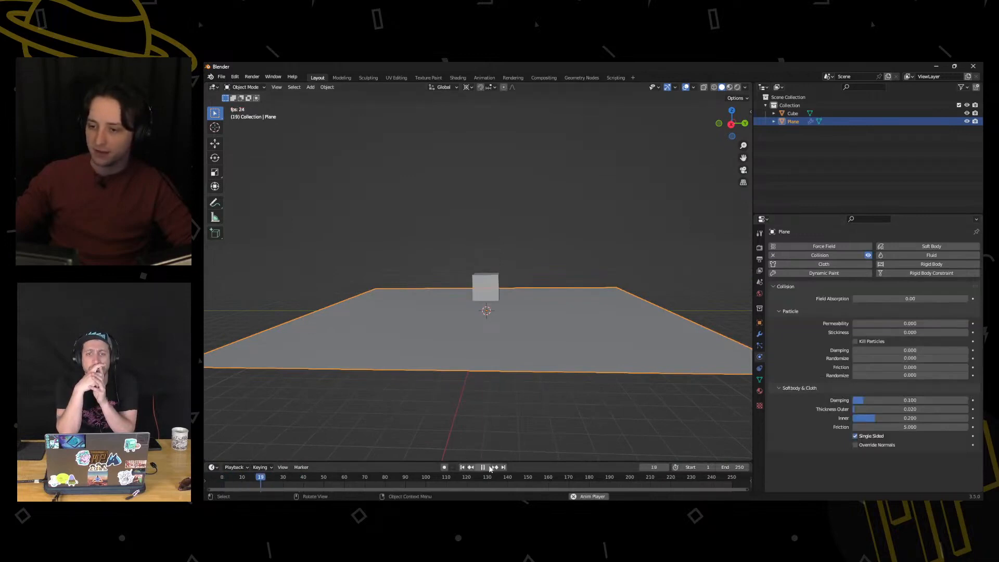
click(489, 468)
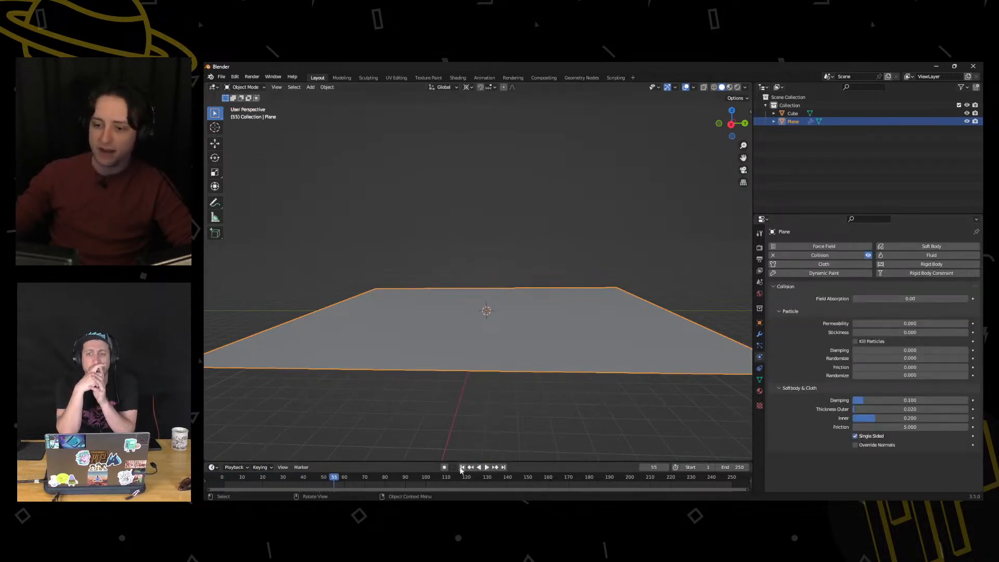
click(462, 468)
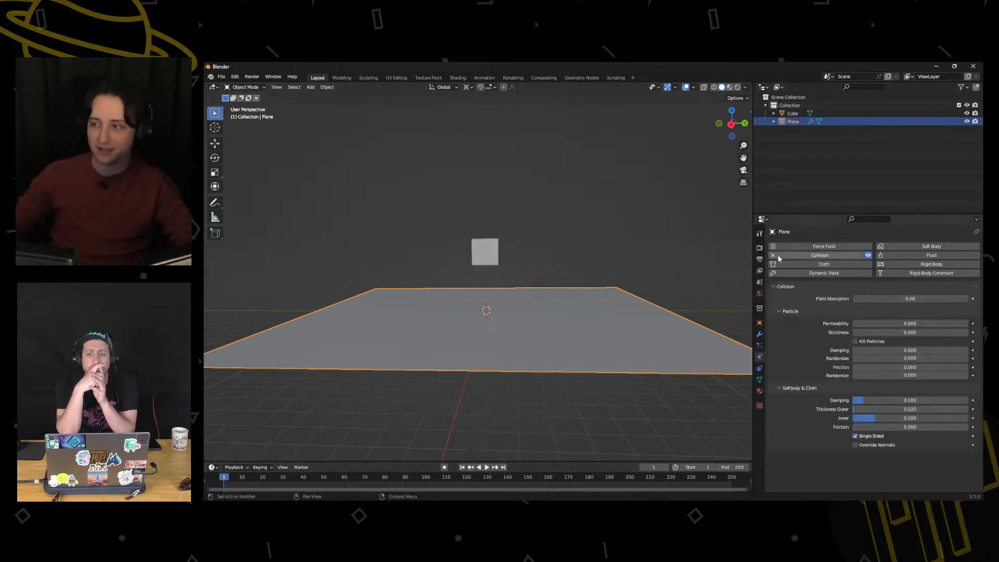
Replace the floor plane's Collision physics with a Rigid Body of type Passive
middle_drag(551, 257, 525, 257)
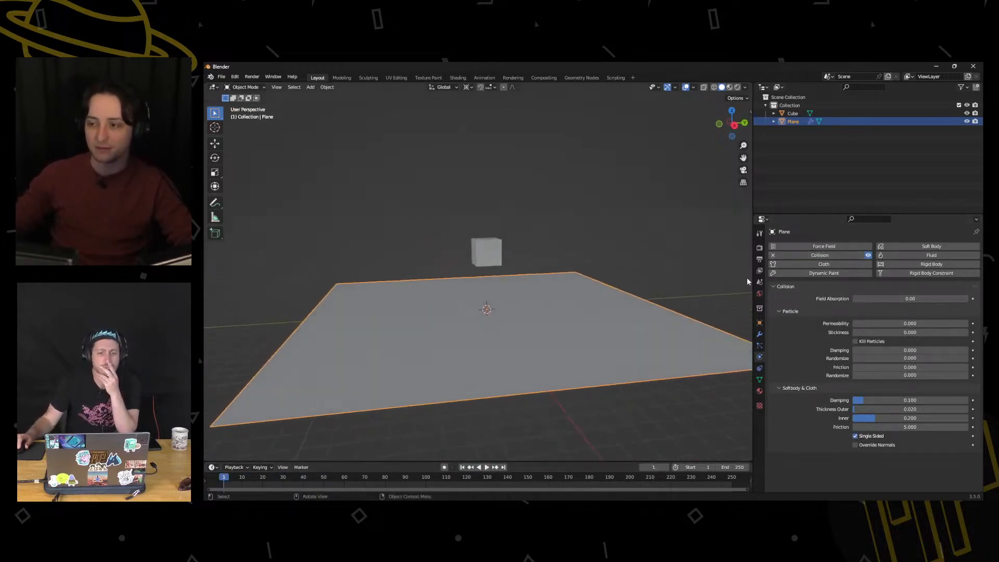
click(774, 256)
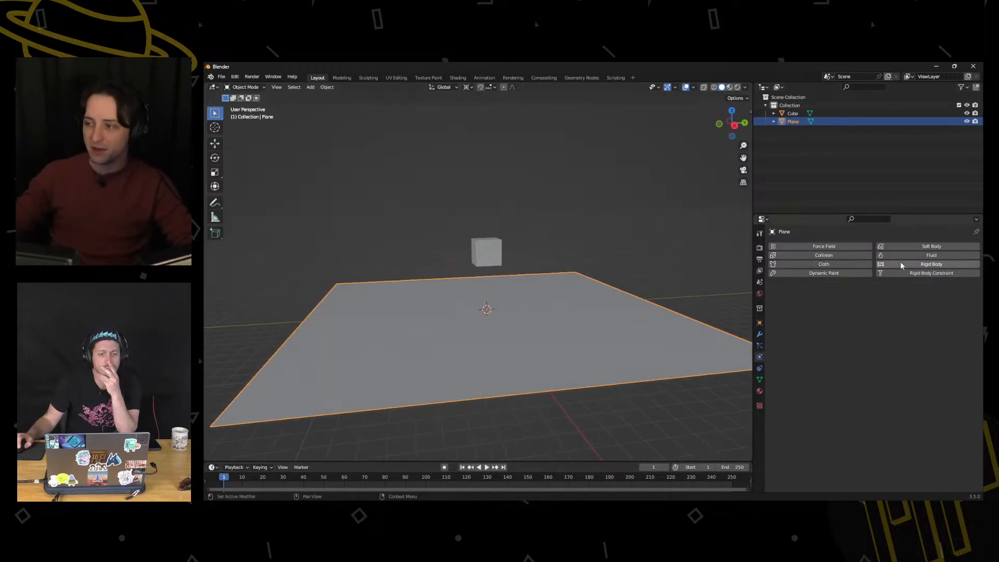
click(898, 263)
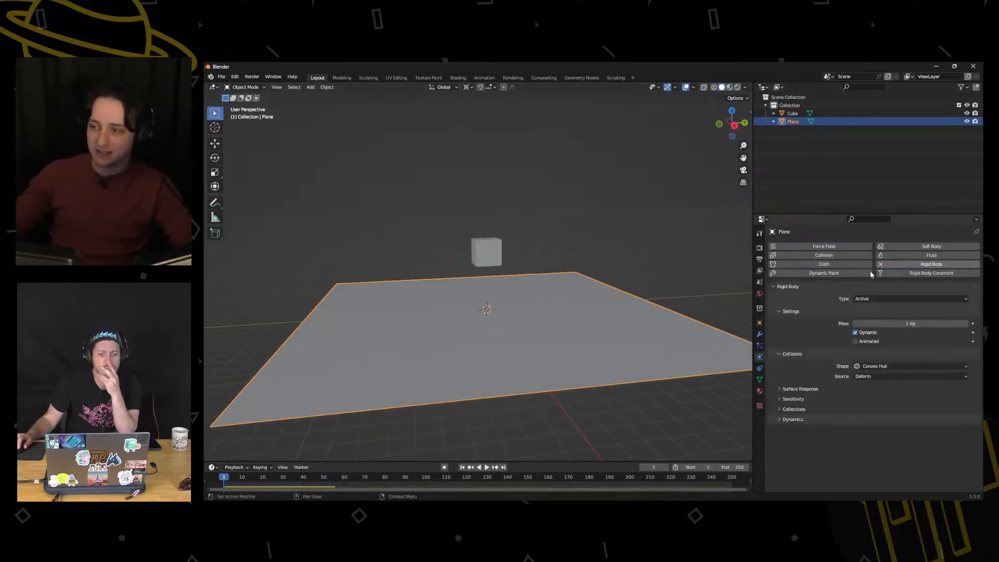
click(917, 299)
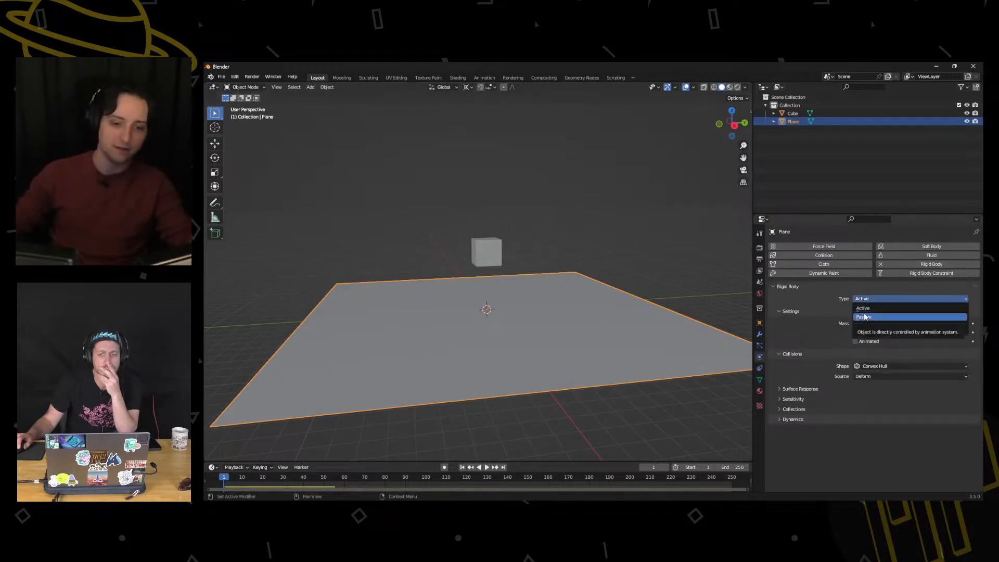
click(865, 316)
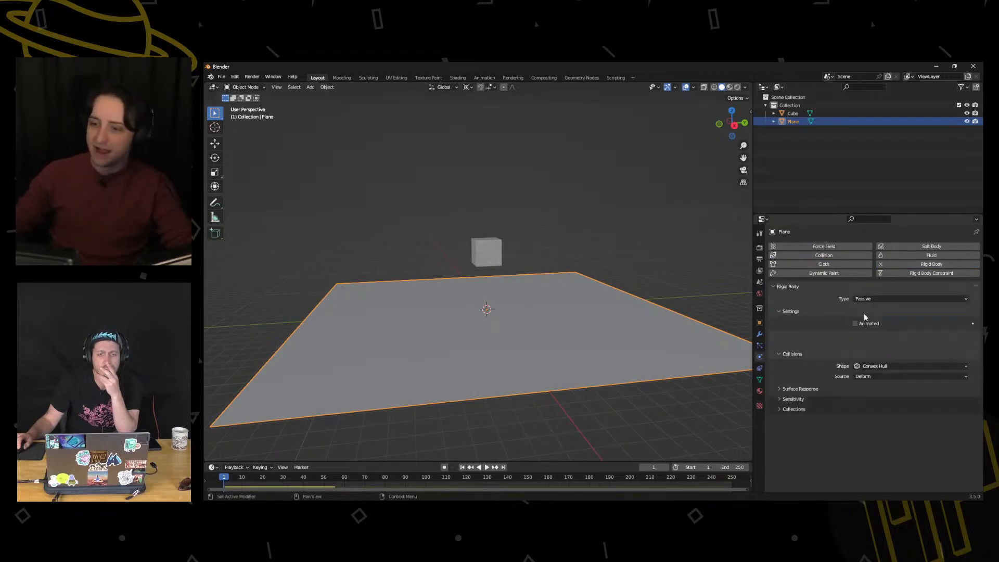
Play the cube's fall onto the passive floor plane to frame 111, viewing the landing from a low angle
click(486, 467)
middle_drag(483, 417, 469, 406)
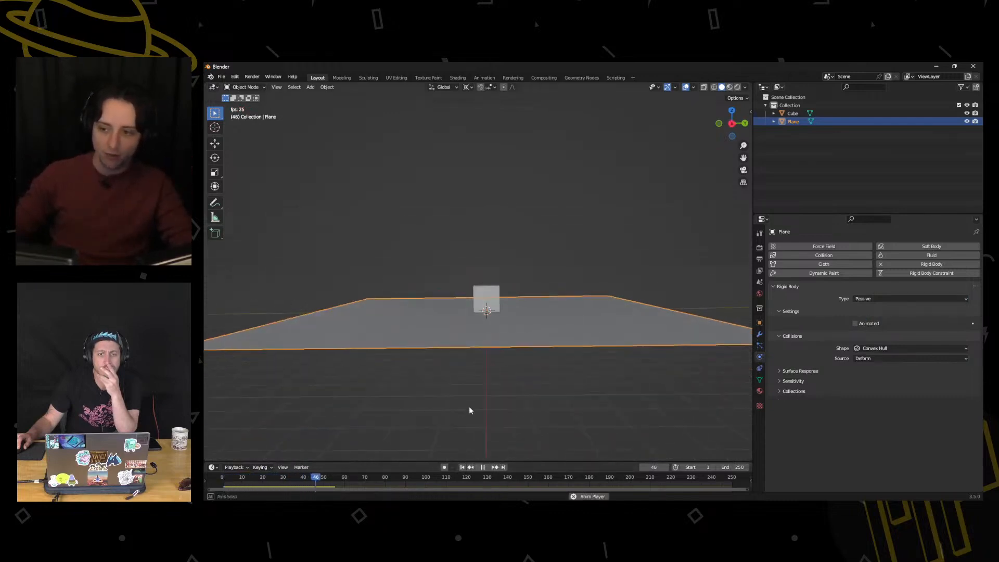
click(483, 466)
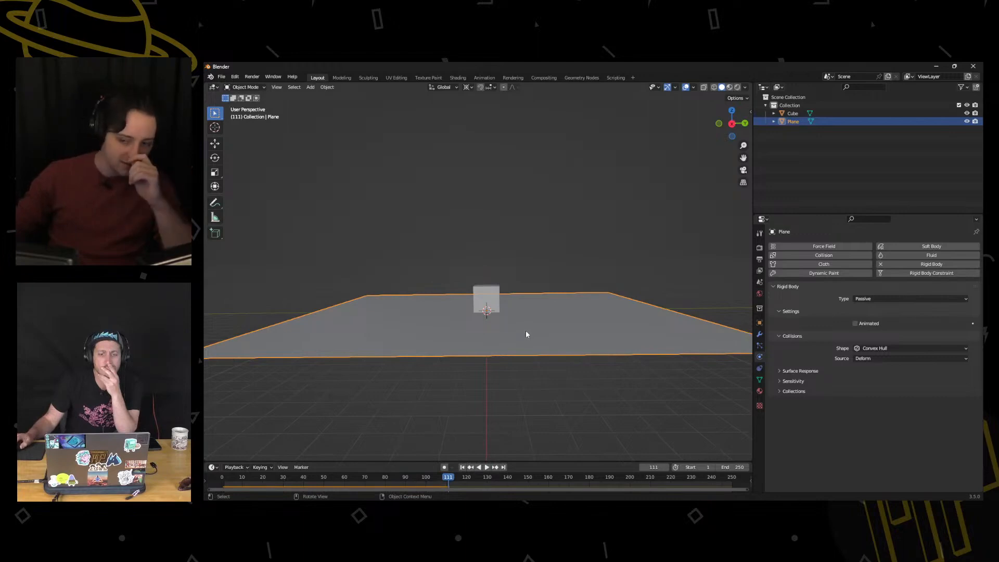
Return to the first frame, select the floor plane, and delete it from the scene
click(492, 302)
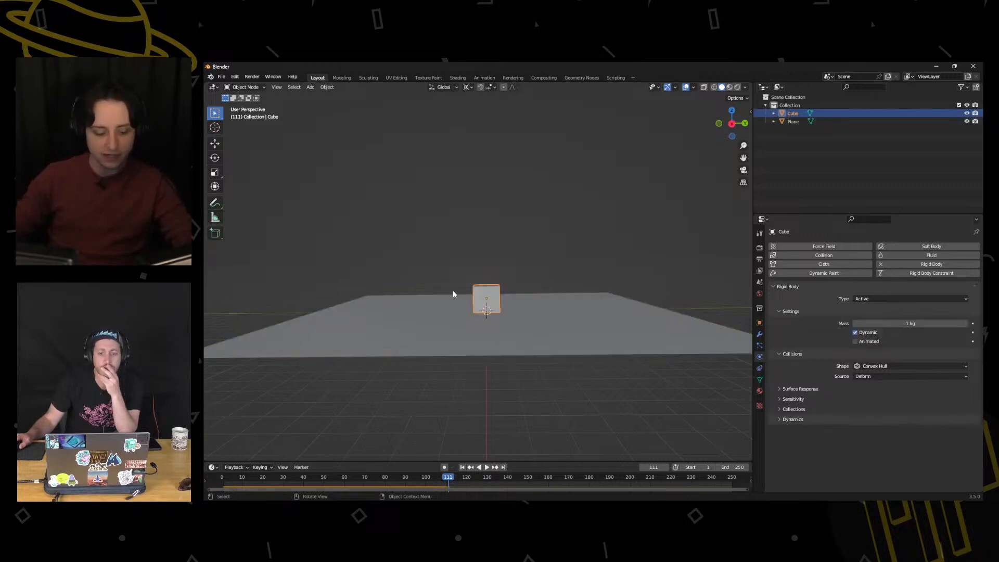
key(shift+Left)
click(498, 298)
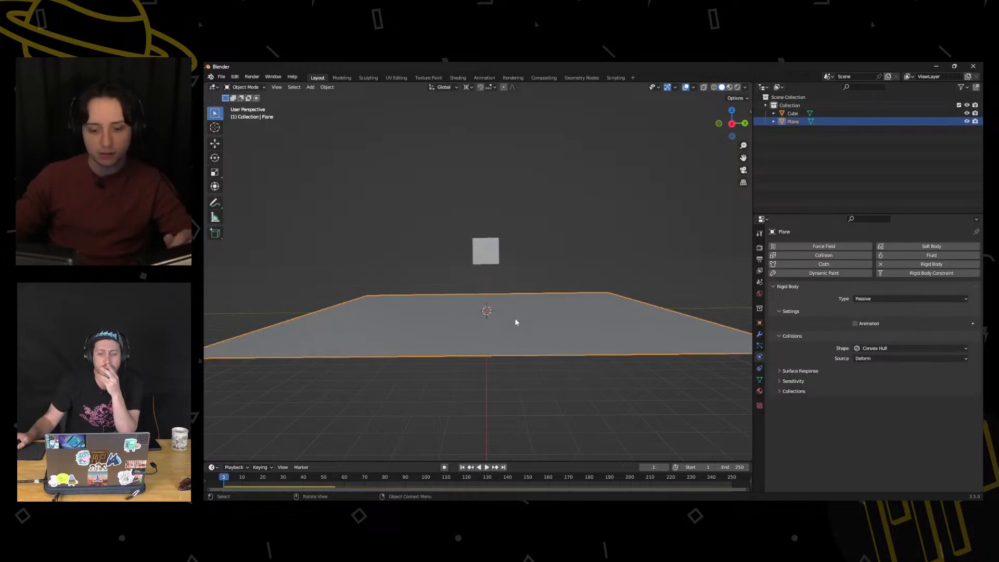
key(x)
click(516, 318)
Add a second cube mesh at the world origin beneath the raised cube
key(shift+a)
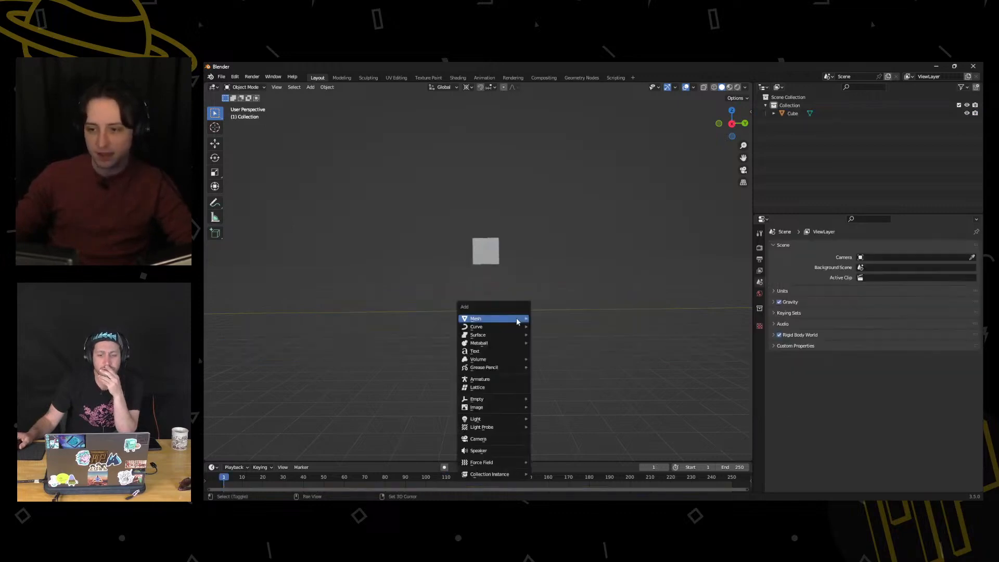
mouse_move(517, 321)
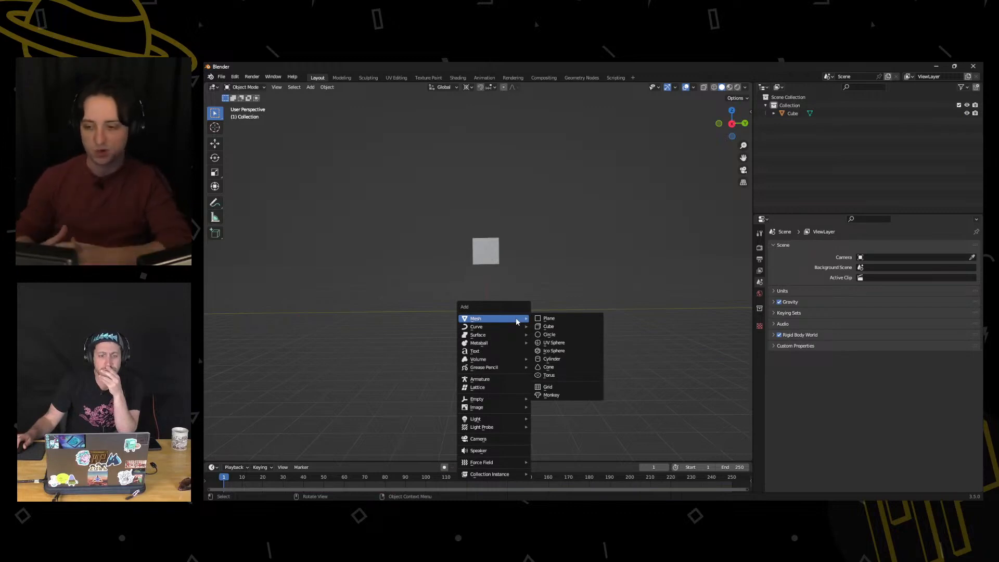
click(571, 326)
scroll(516, 320, up, 2)
key(ctrl+Tab)
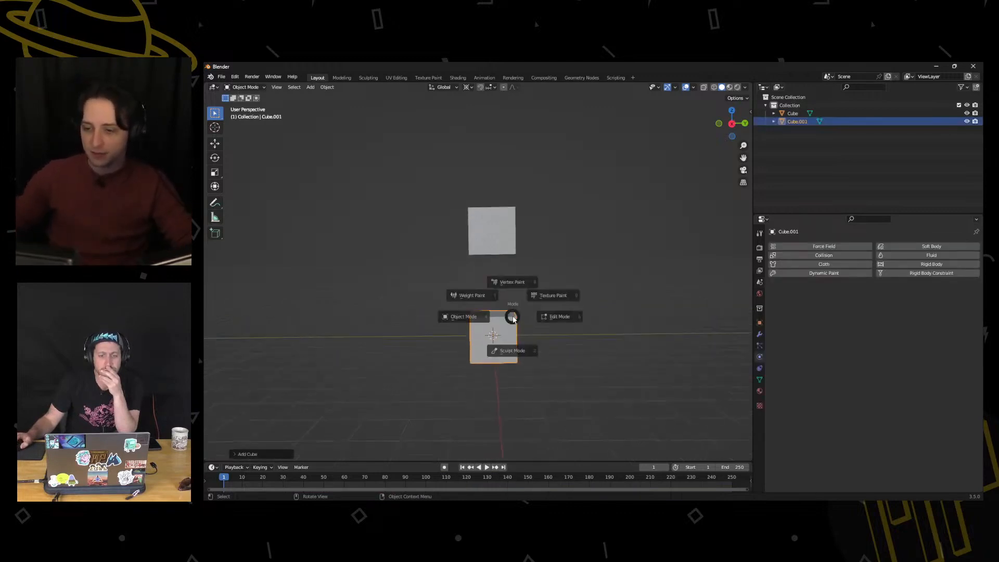
key(Escape)
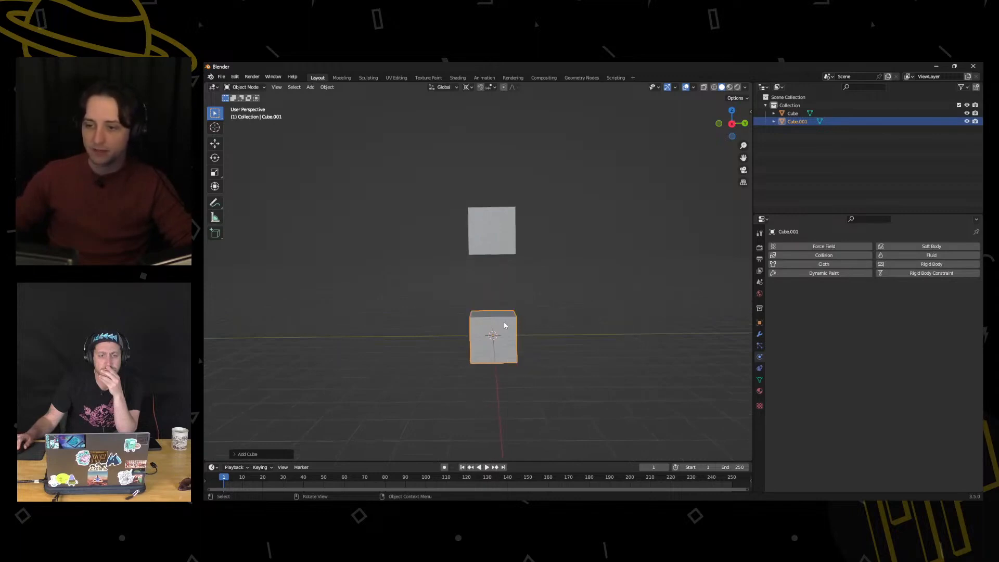
scroll(489, 326, down, 2)
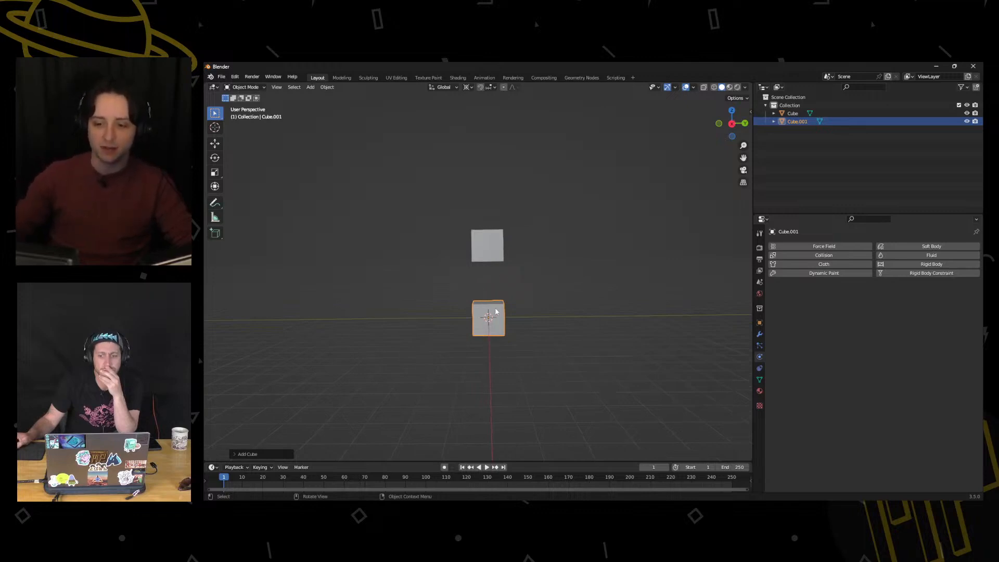
Scale the new cube into a wide, low floor slab of about 29.5 × 24.8 × 2.64 m
key(s)
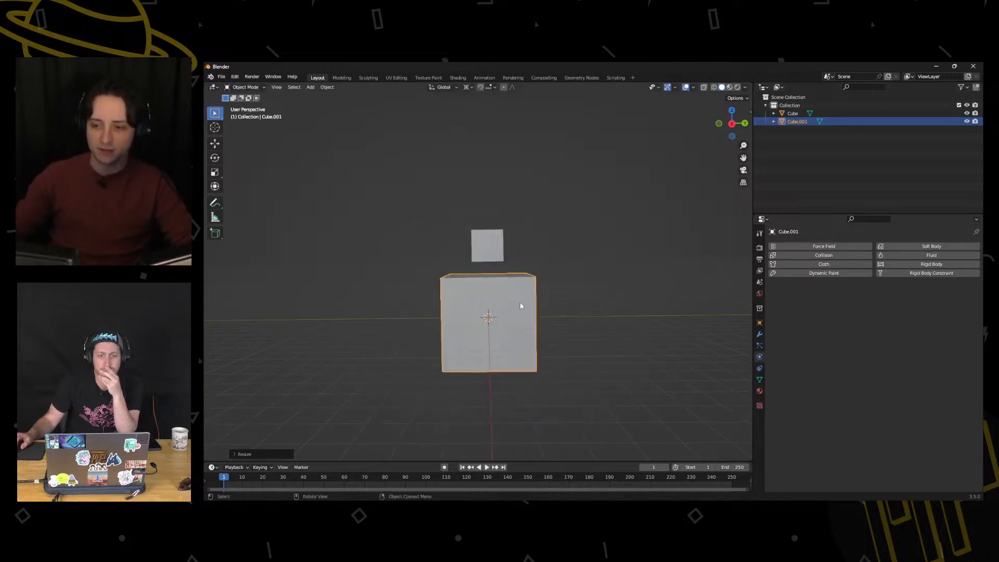
key(z)
click(500, 306)
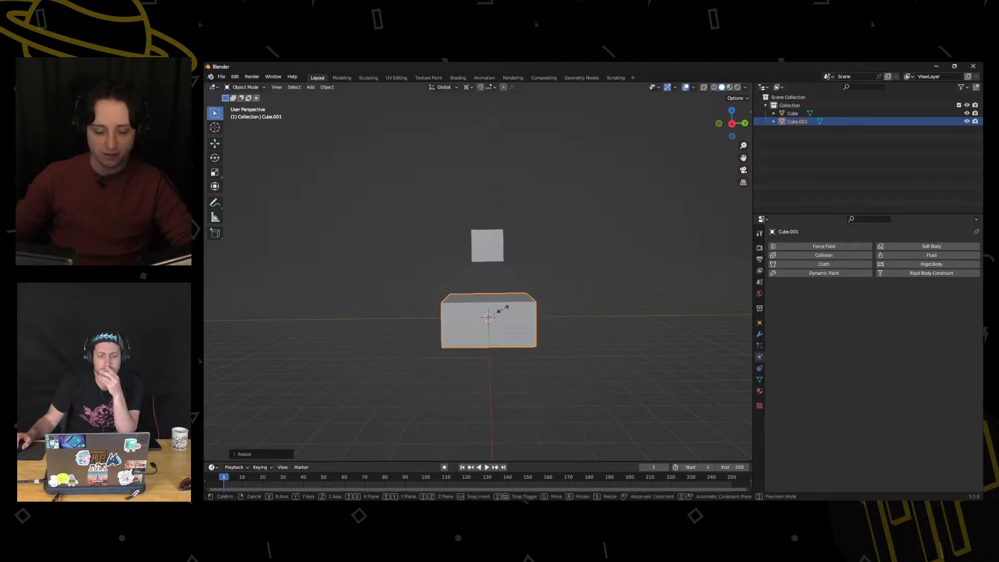
key(s)
key(x)
click(615, 316)
key(s)
key(y)
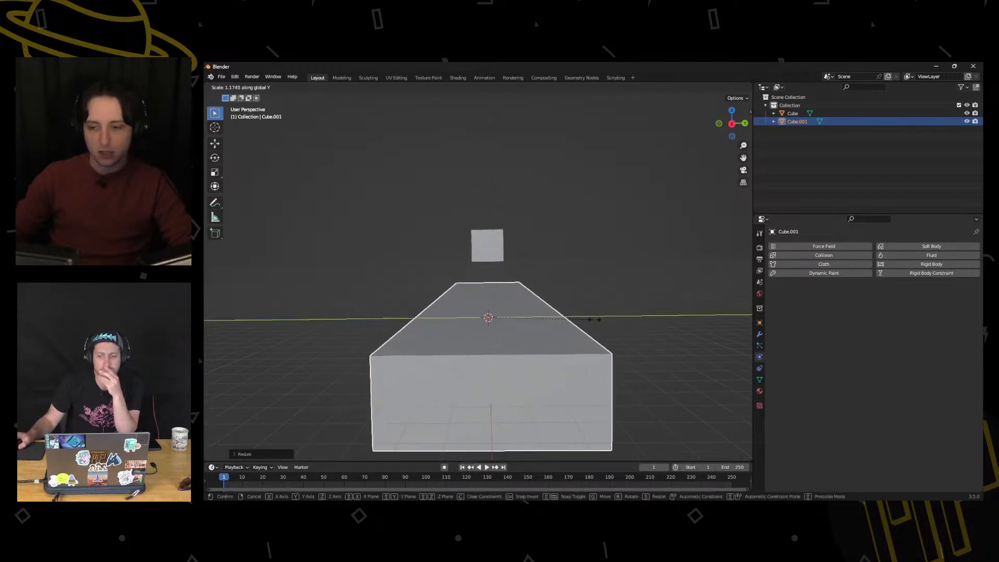
click(343, 306)
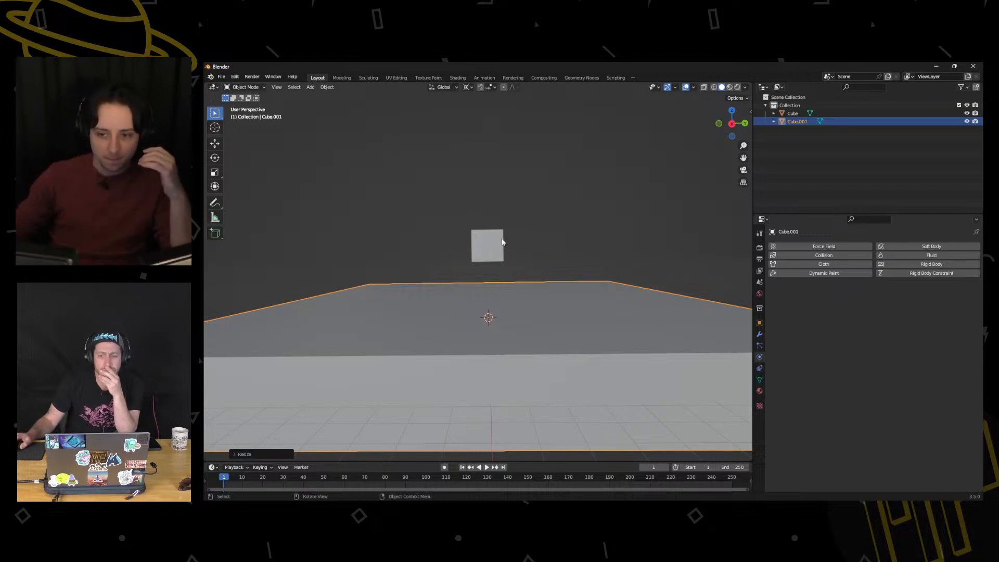
Show the object transform values and compare those of the small cube and the floor slab
scroll(508, 385, down, 6)
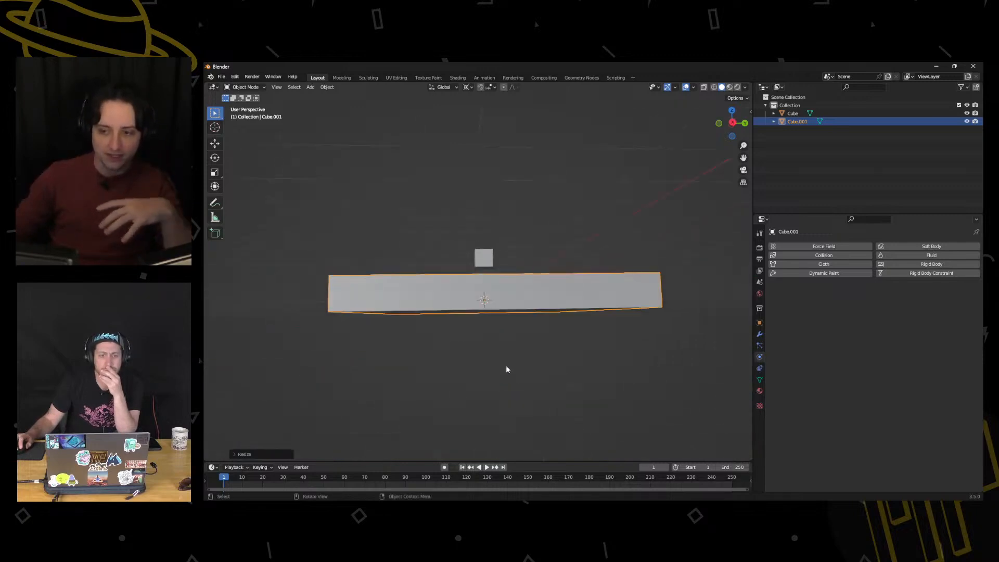
click(485, 264)
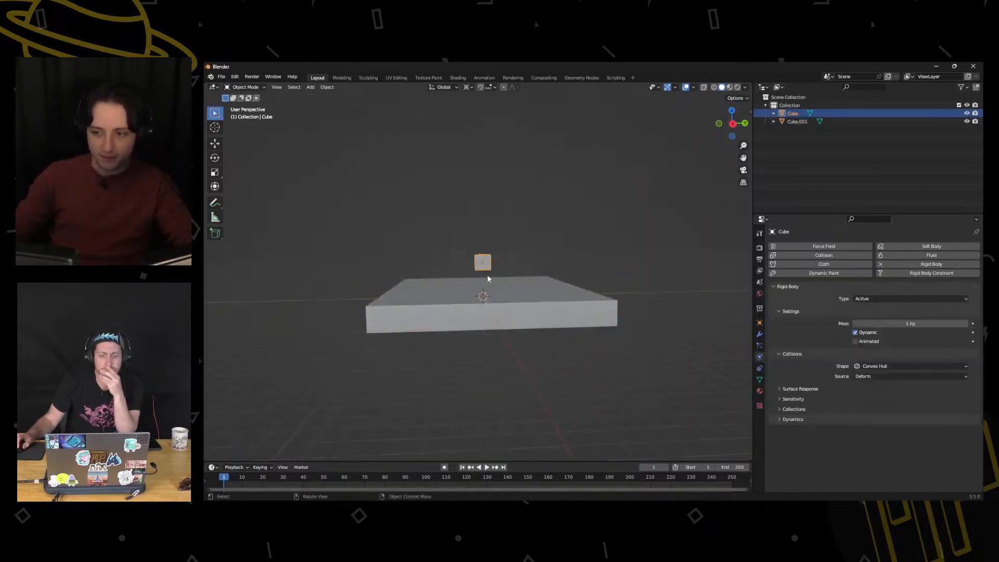
click(505, 299)
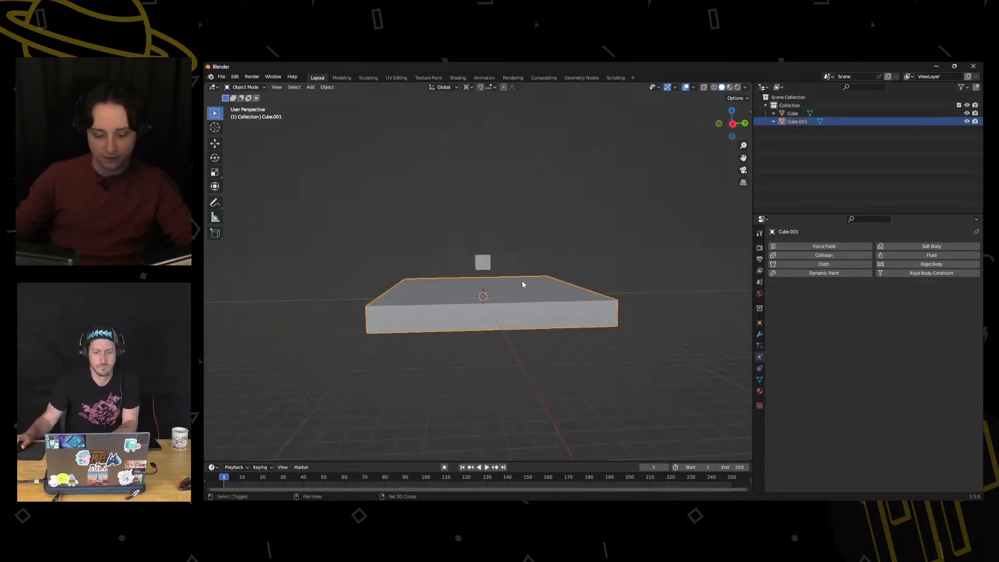
middle_drag(507, 286, 486, 287)
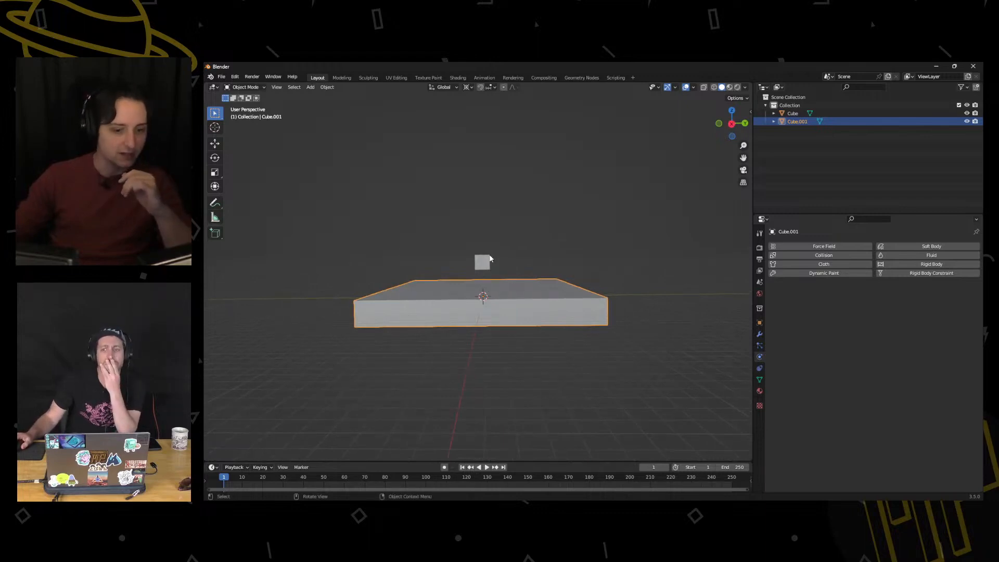
key(n)
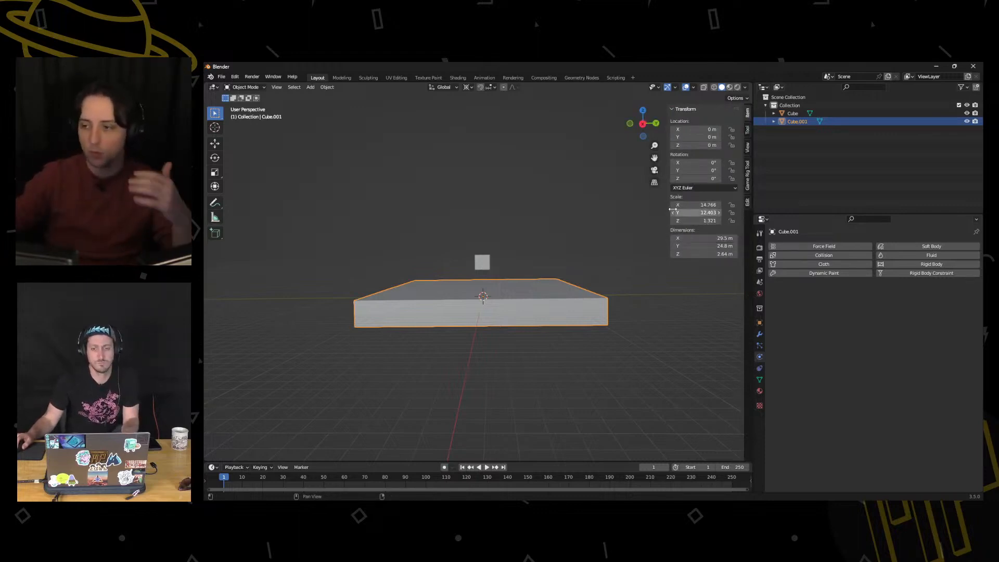
click(486, 266)
click(497, 291)
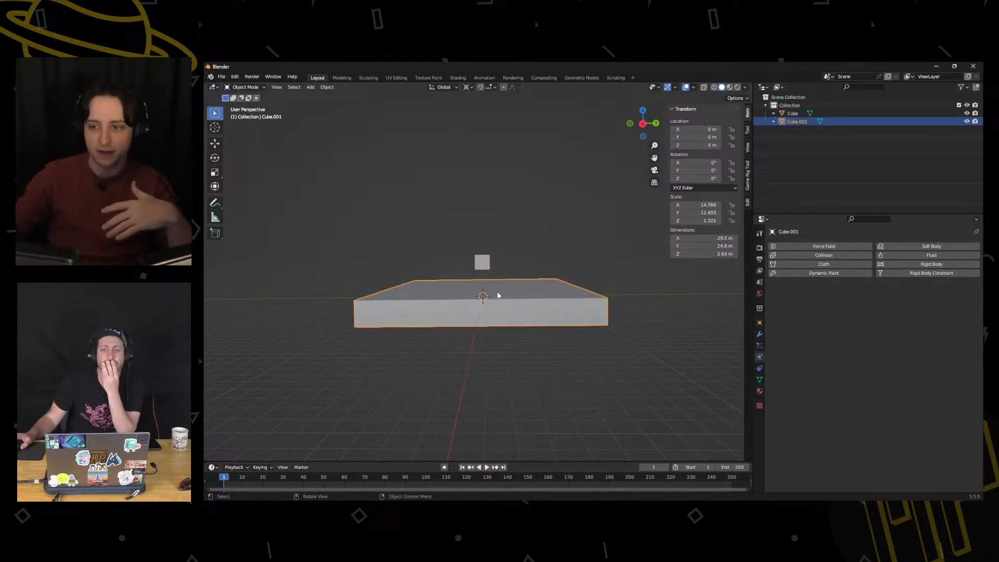
Move the small cube off-centre above the slab, to about Y -5.9 m and Z 7.3 m
click(486, 265)
key(g)
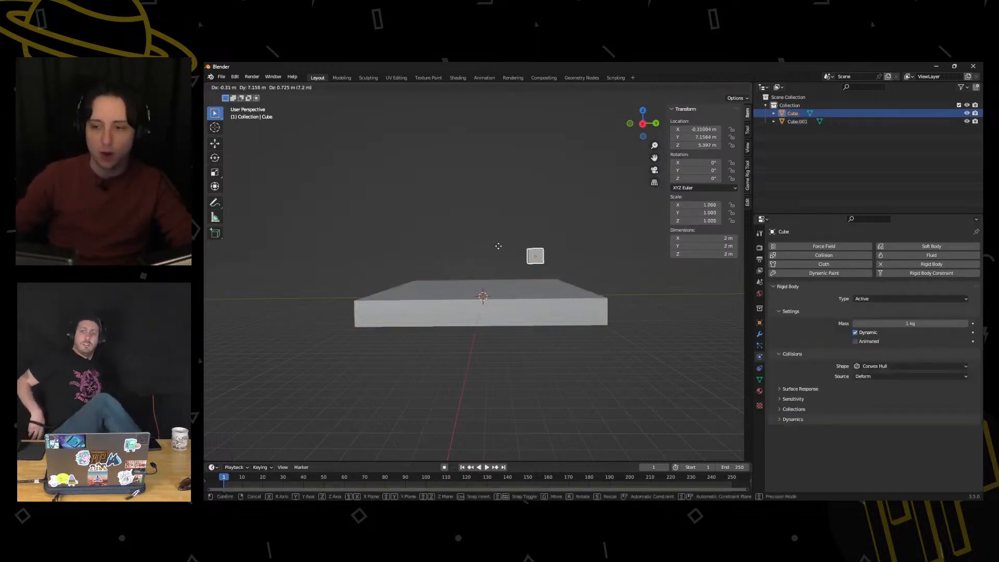
click(430, 219)
drag(458, 238, 439, 245)
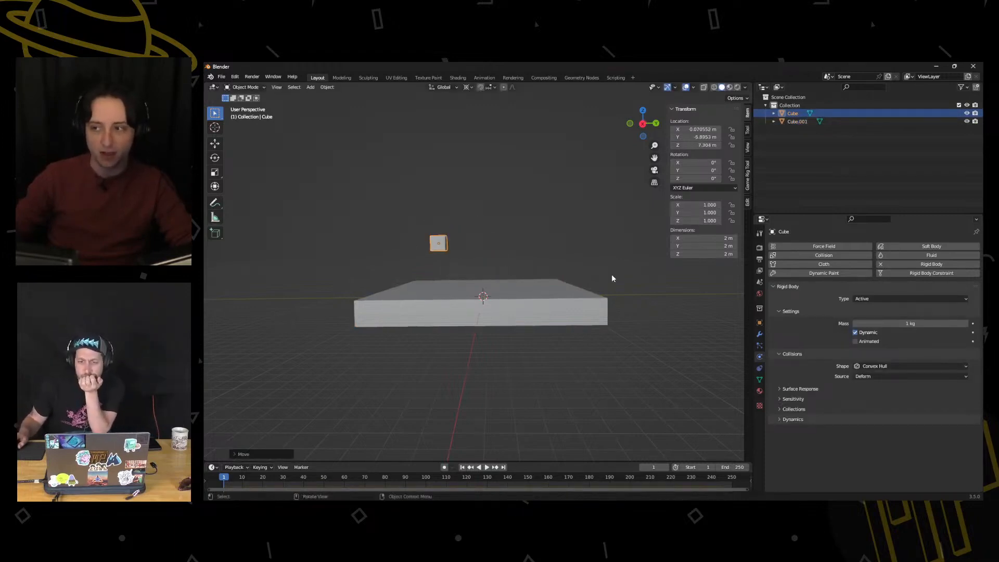
Select the floor slab, inspect its mesh in Edit Mode, and return to Object Mode
click(562, 294)
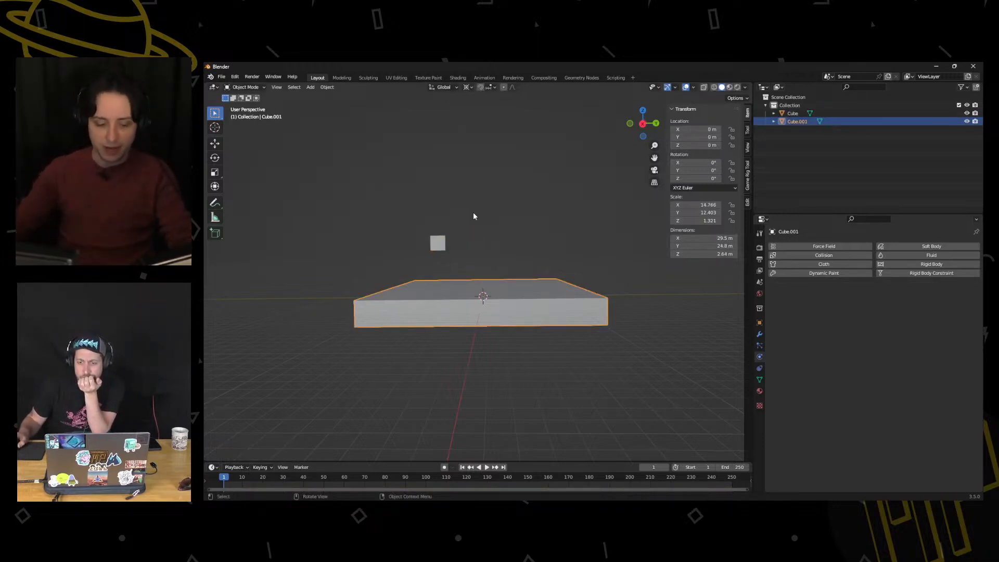
key(ctrl+Tab)
click(552, 264)
key(ctrl+Tab)
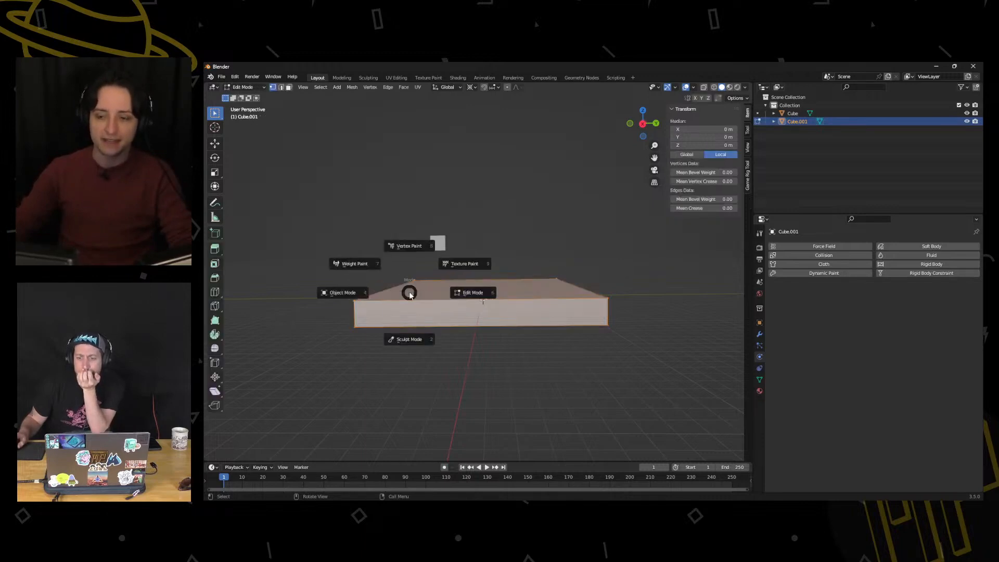
click(356, 293)
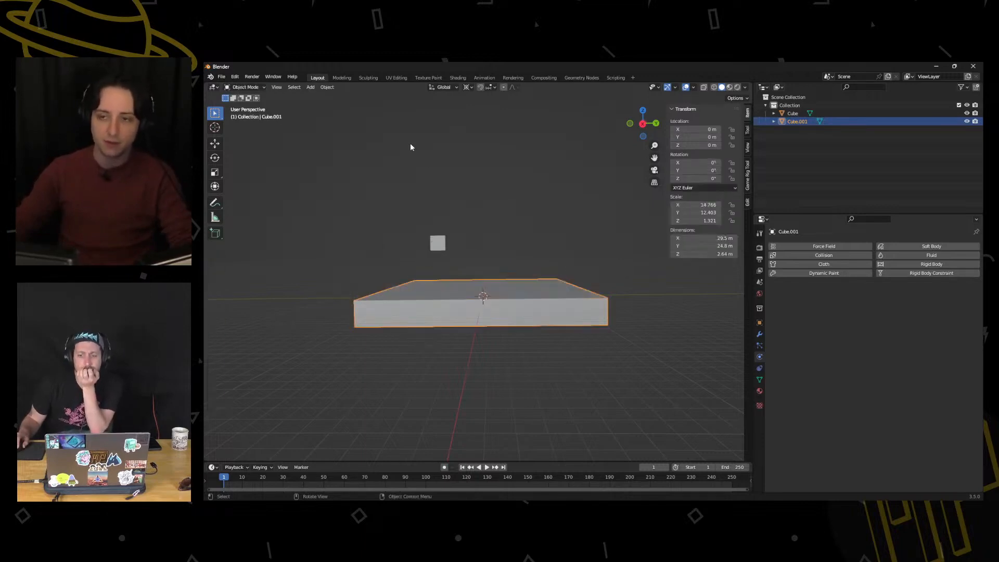
Apply the floor slab's scale transform
click(328, 88)
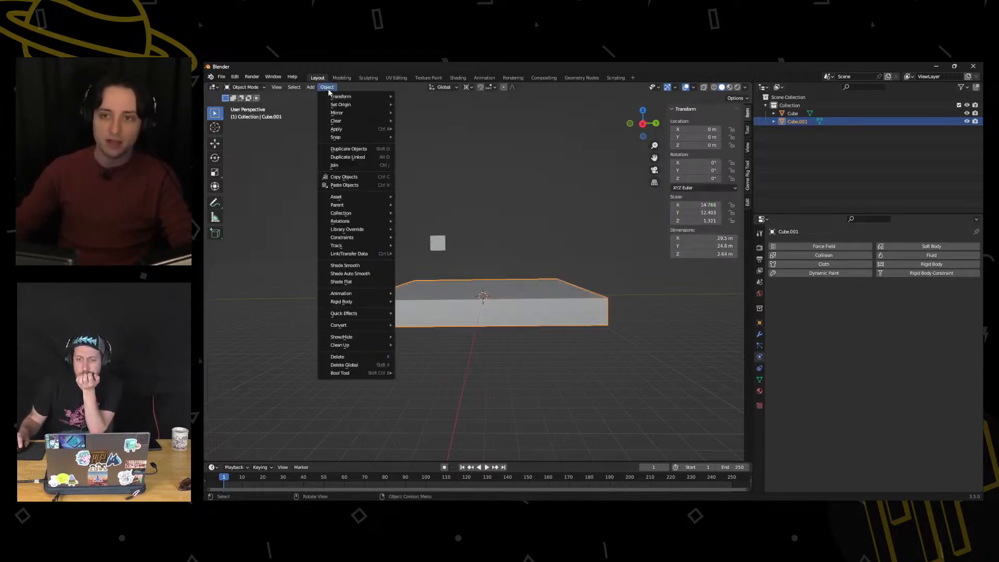
mouse_move(339, 129)
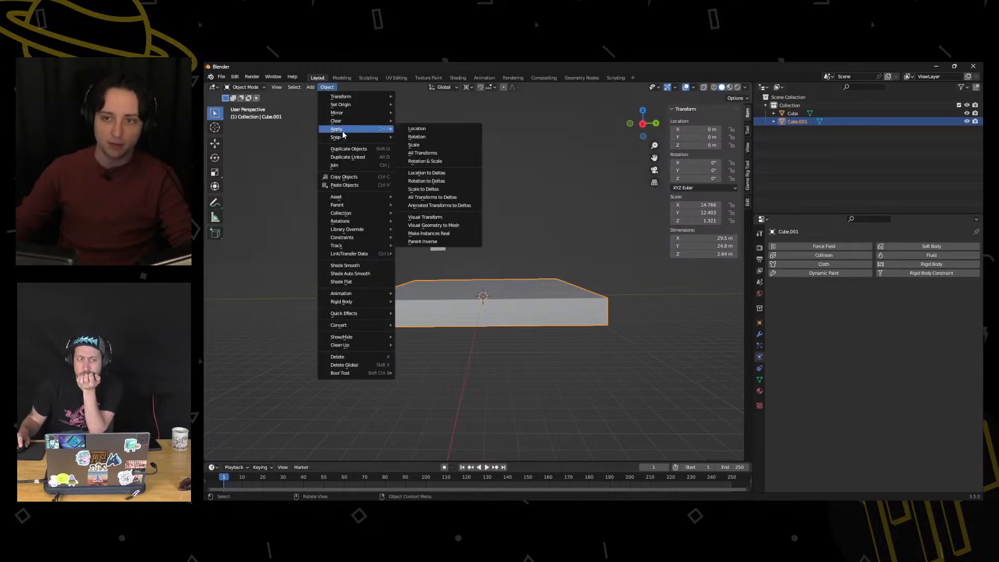
click(432, 144)
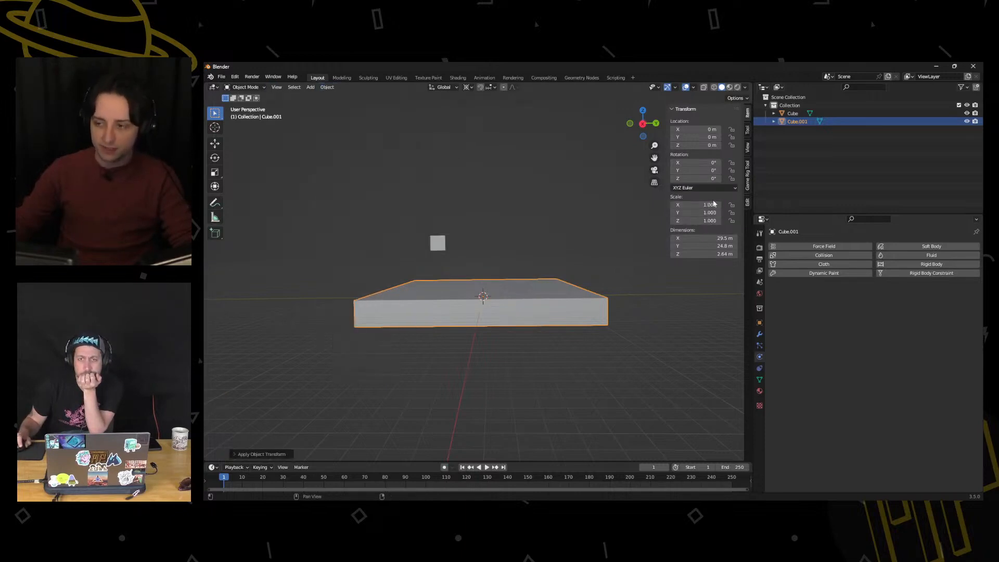
Move the small cube back over the middle of the slab using the right orthographic view
scroll(573, 245, up, 3)
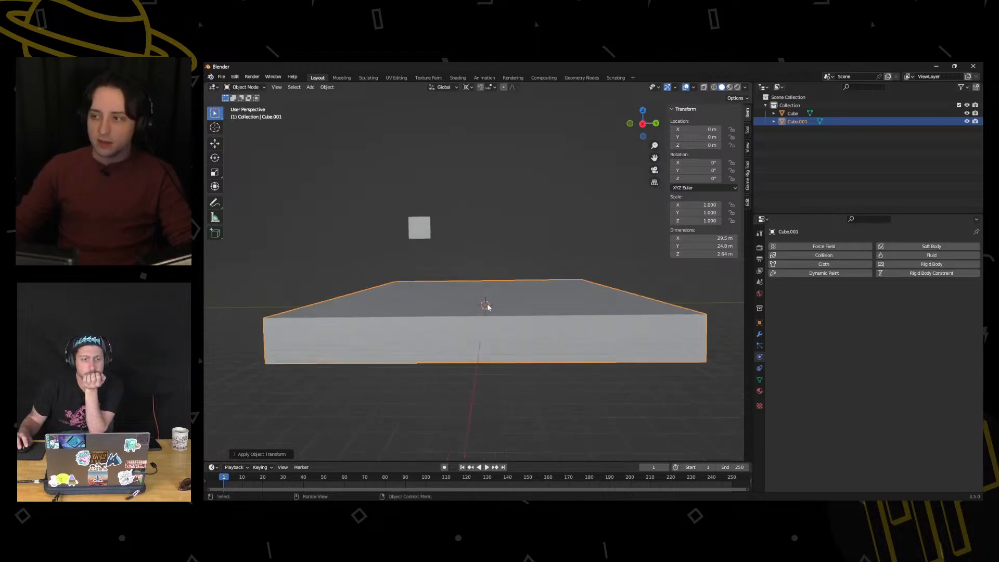
middle_drag(471, 320, 490, 270)
click(431, 227)
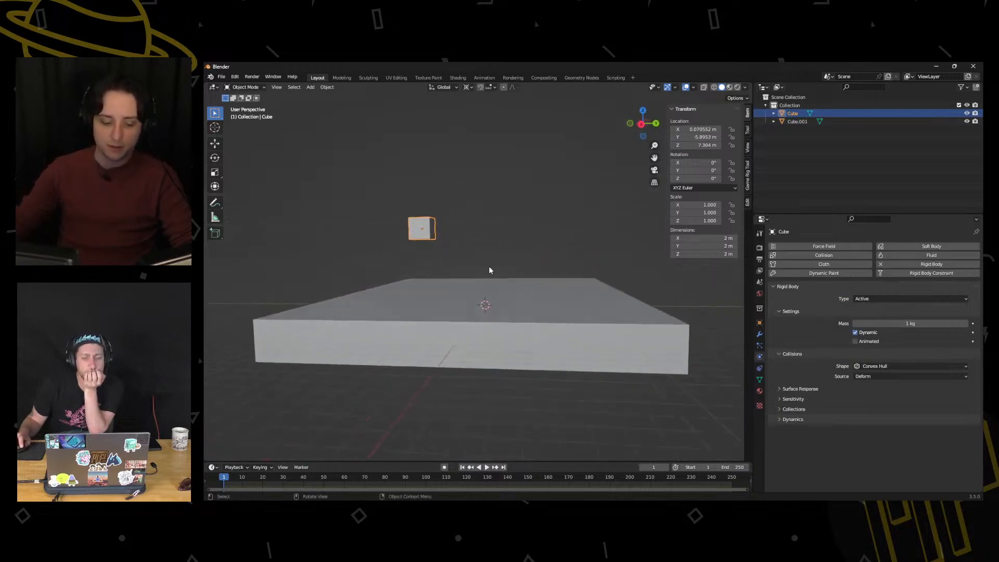
scroll(468, 270, up, 3)
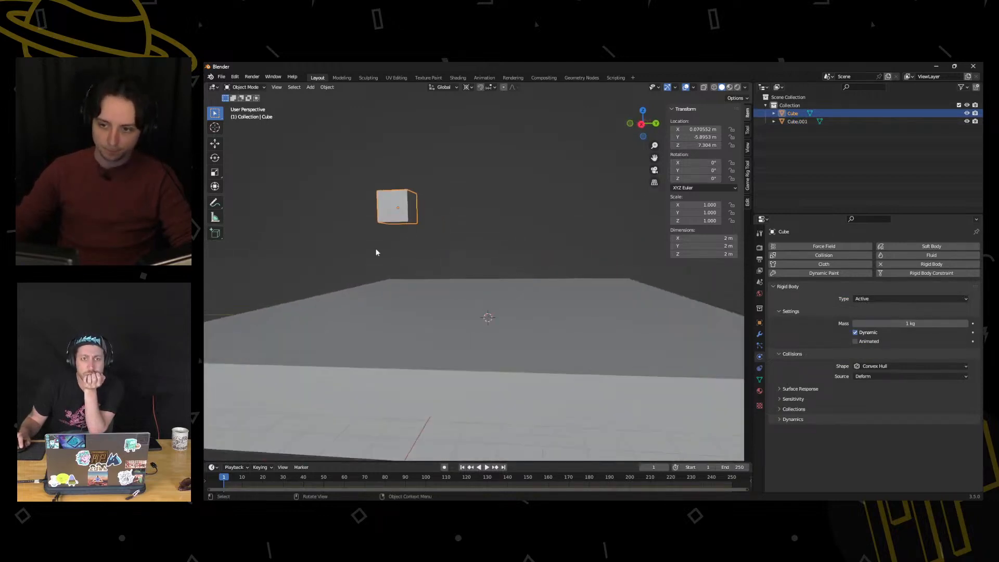
key(KP_1)
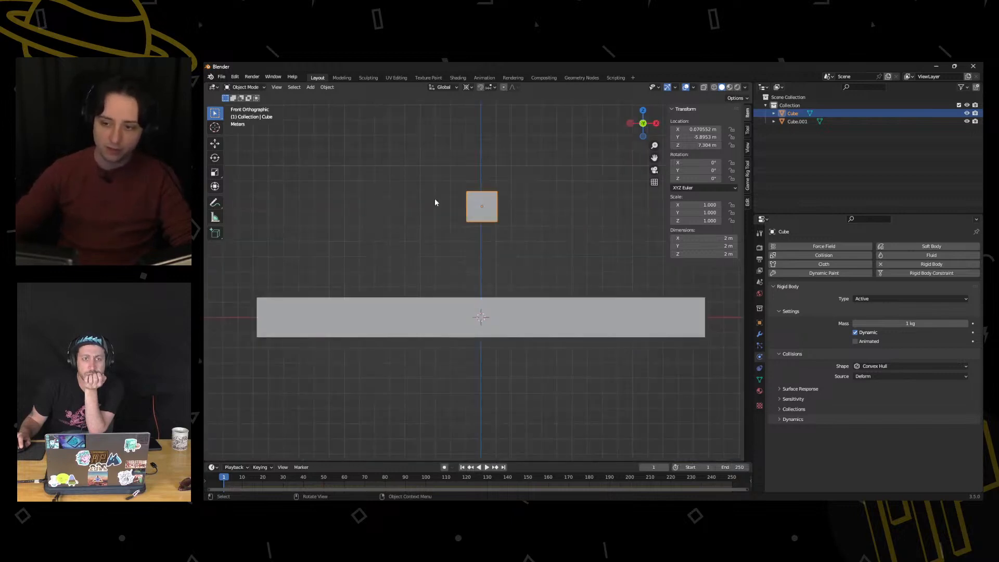
key(KP_3)
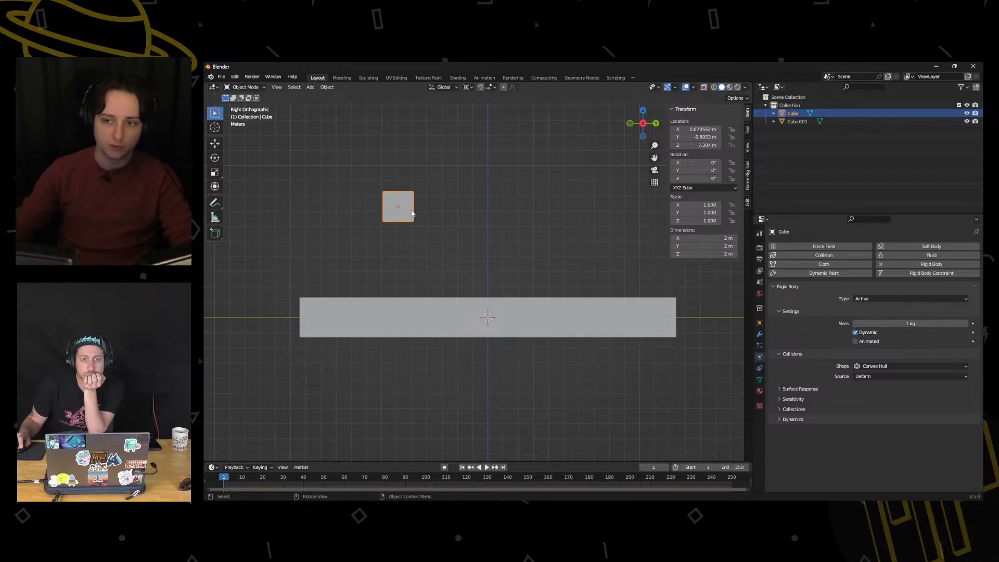
key(g)
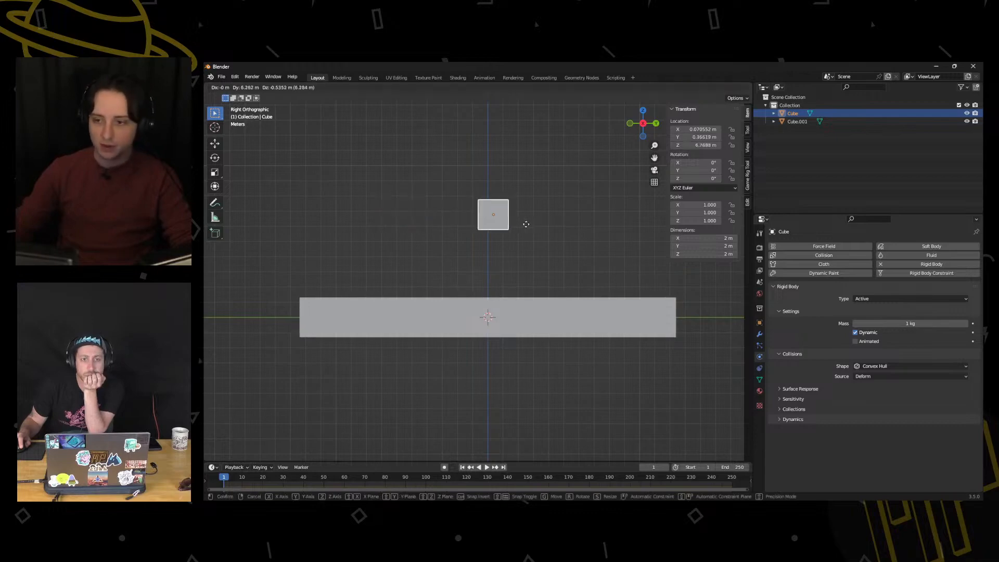
click(519, 223)
Add Rigid Body physics of type Passive to the floor slab
shift+middle_drag(512, 211, 510, 234)
middle_drag(510, 234, 501, 263)
click(591, 377)
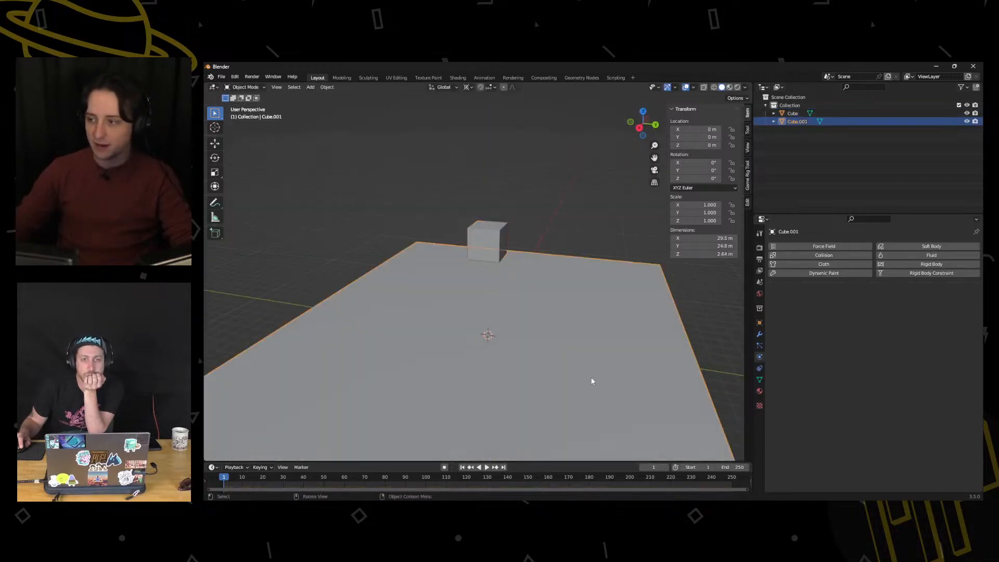
middle_drag(591, 378, 600, 362)
click(931, 264)
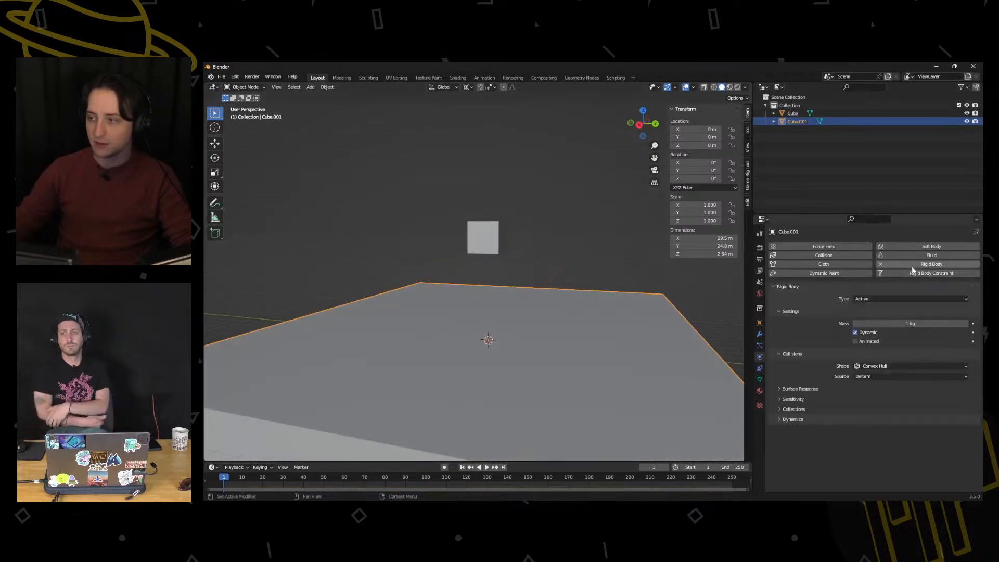
click(907, 299)
click(879, 309)
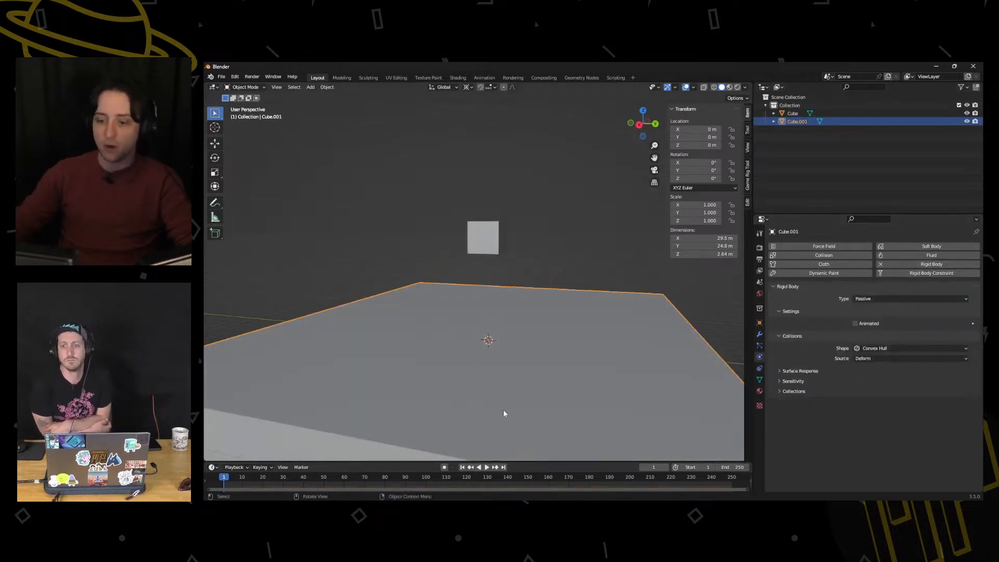
Play the cube's fall onto the passive slab to frame 43 and examine the landing from an angled view
click(487, 467)
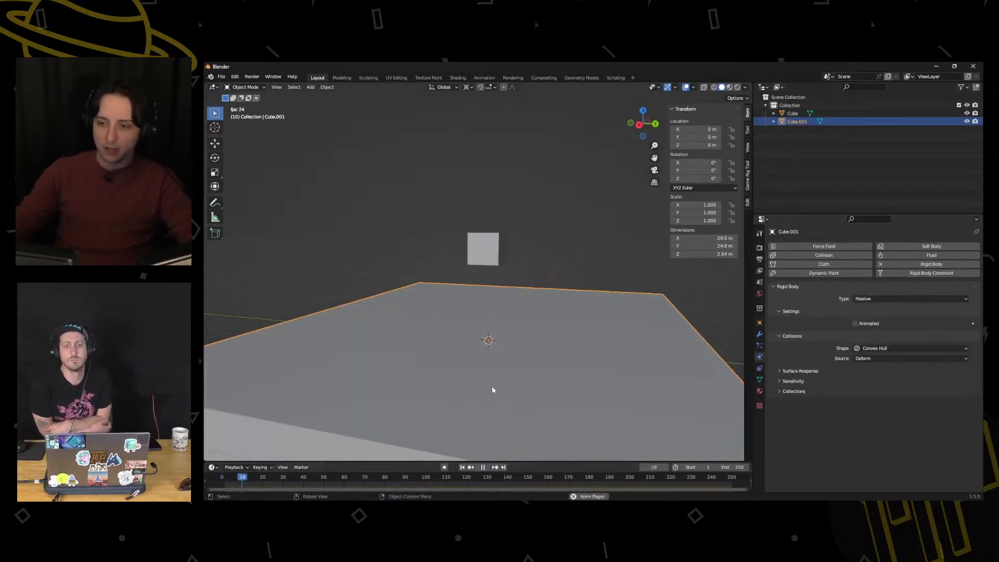
click(486, 466)
mouse_move(524, 377)
middle_down()
mouse_move(503, 378)
mouse_move(480, 445)
middle_up()
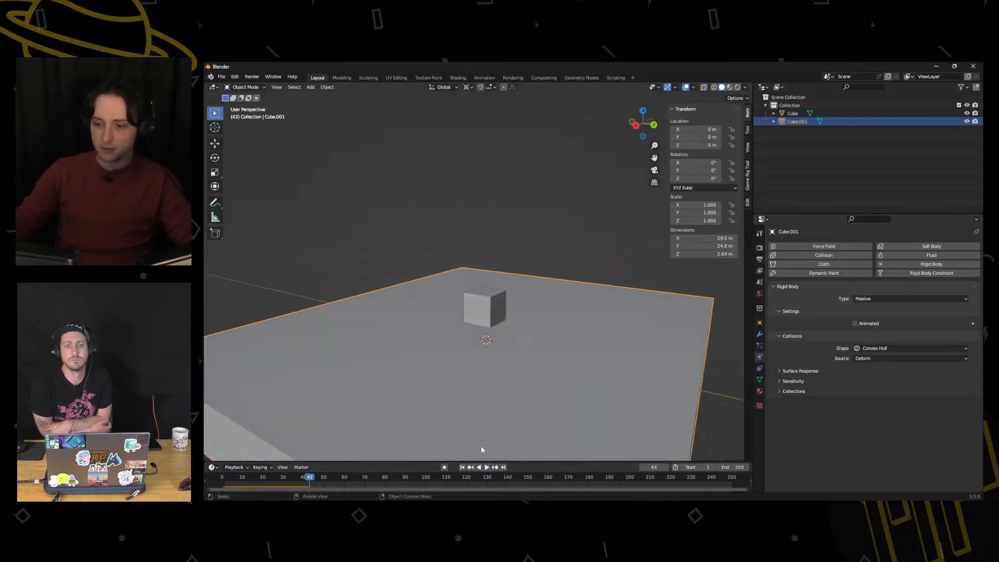
Enable Cavity and Shadow in the viewport's solid shading options
click(746, 87)
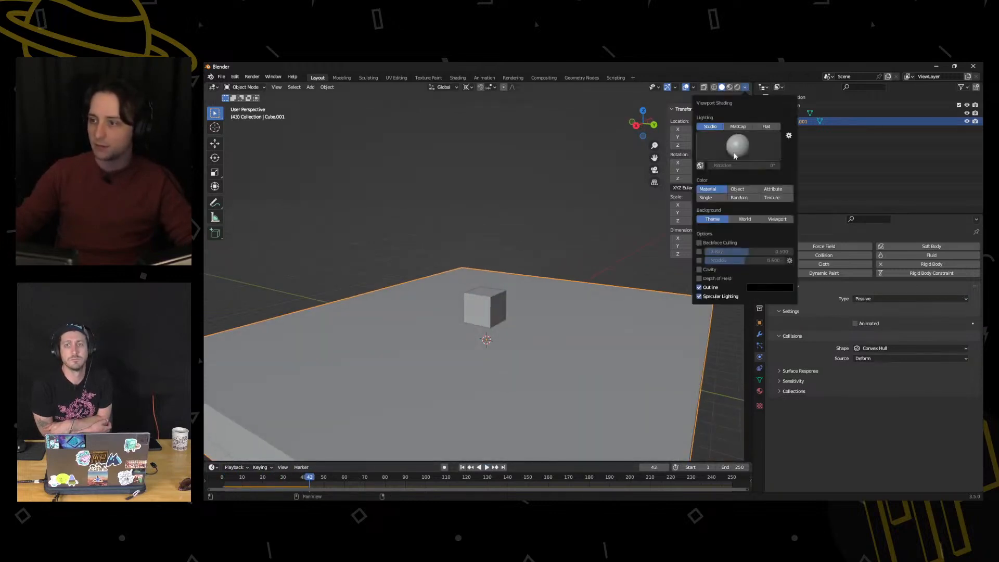
click(699, 270)
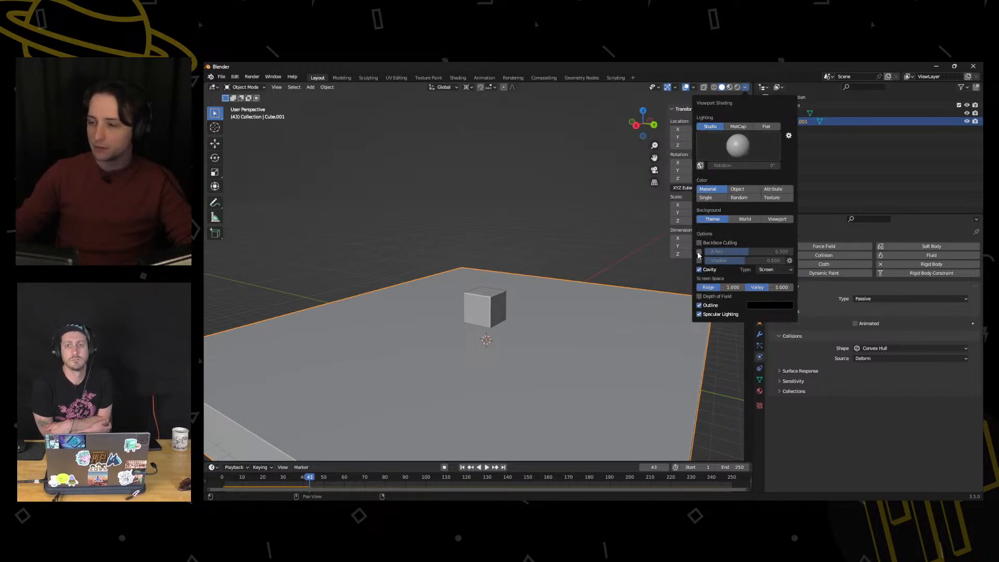
click(700, 260)
Replay the cube's fall from the first frame and examine the shadow it casts on the slab
mouse_move(518, 342)
middle_down()
mouse_move(523, 364)
mouse_move(456, 414)
middle_up()
click(462, 466)
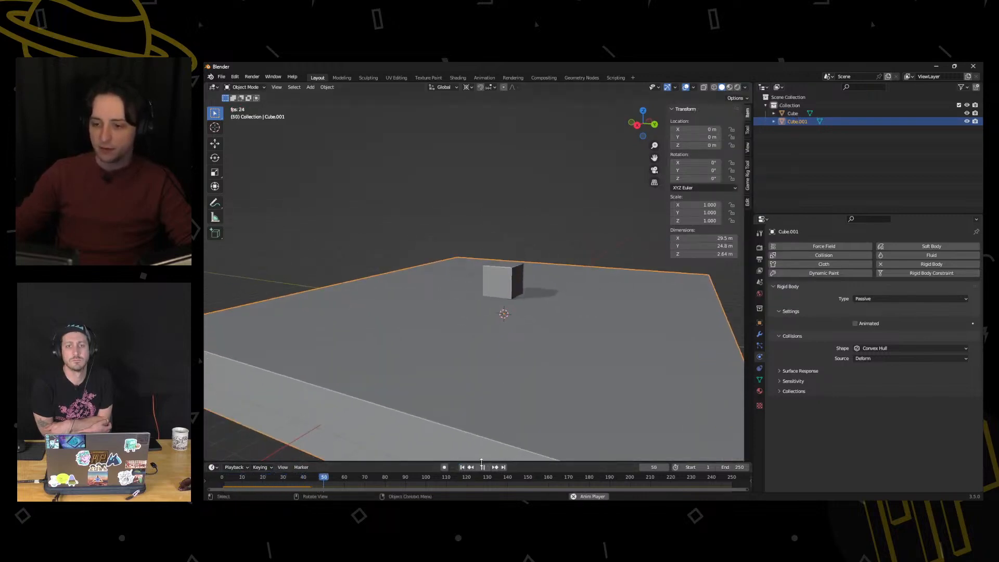
click(483, 467)
At frame 1, set the pivot point to Median Point and rotate the raised cube to about 59.4°, 48.5°, 44.2°
middle_drag(548, 327, 496, 286)
click(496, 286)
click(463, 466)
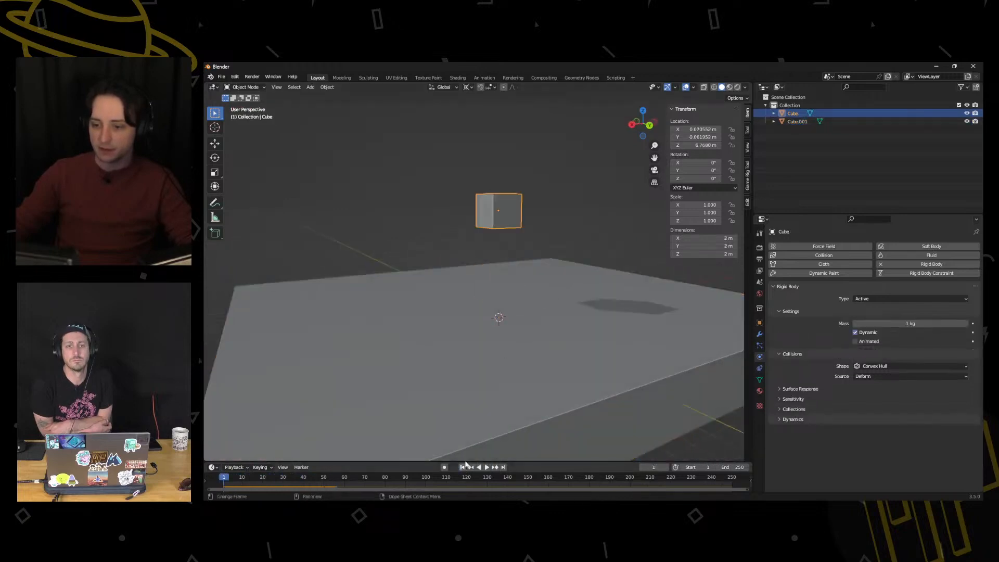
key(r)
key(Escape)
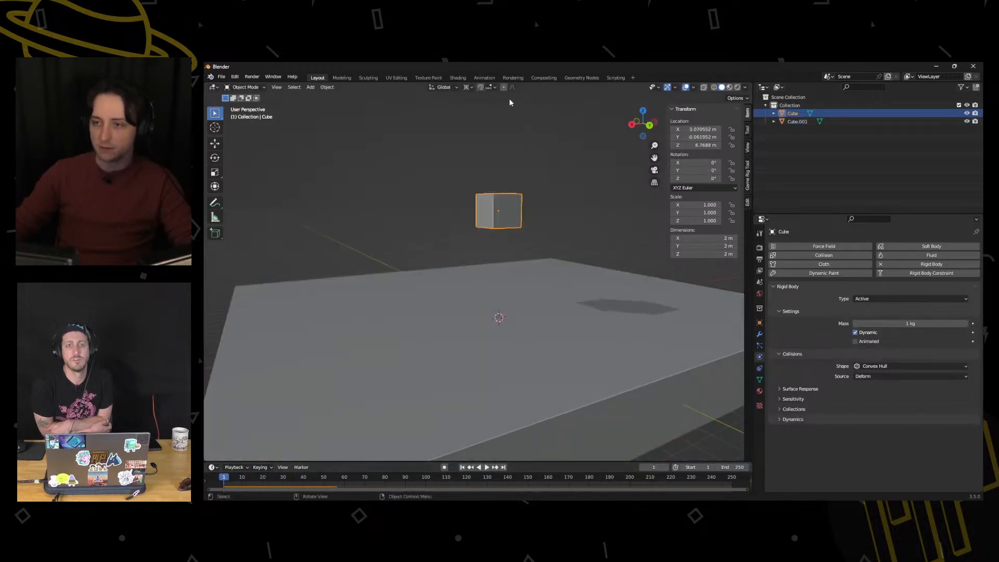
click(468, 87)
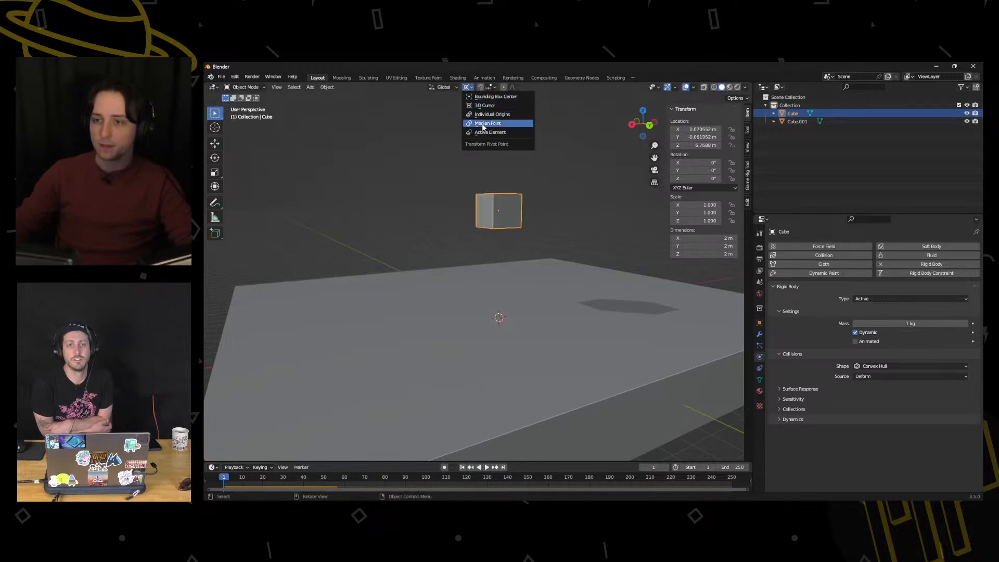
key(r)
click(530, 153)
middle_drag(528, 152, 541, 203)
Play the tilted cube's fall, examine its landing on the slab from another angle, and return to frame 1
click(487, 468)
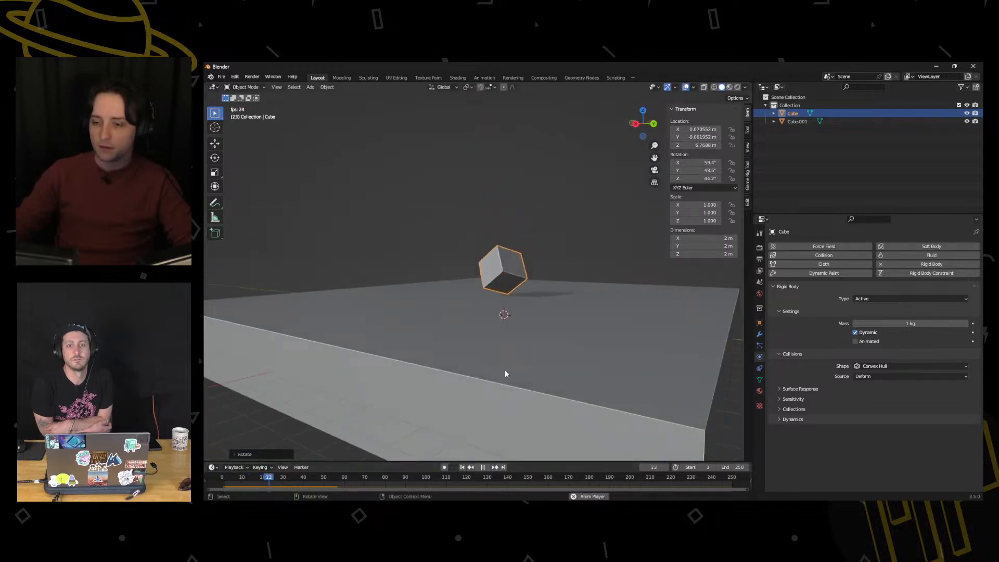
middle_drag(511, 350, 523, 348)
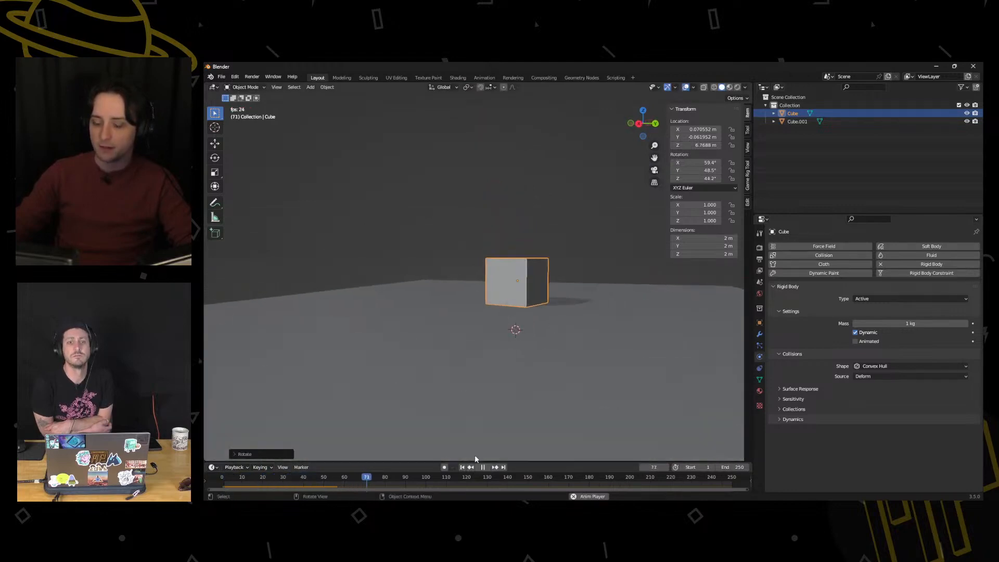
key(Escape)
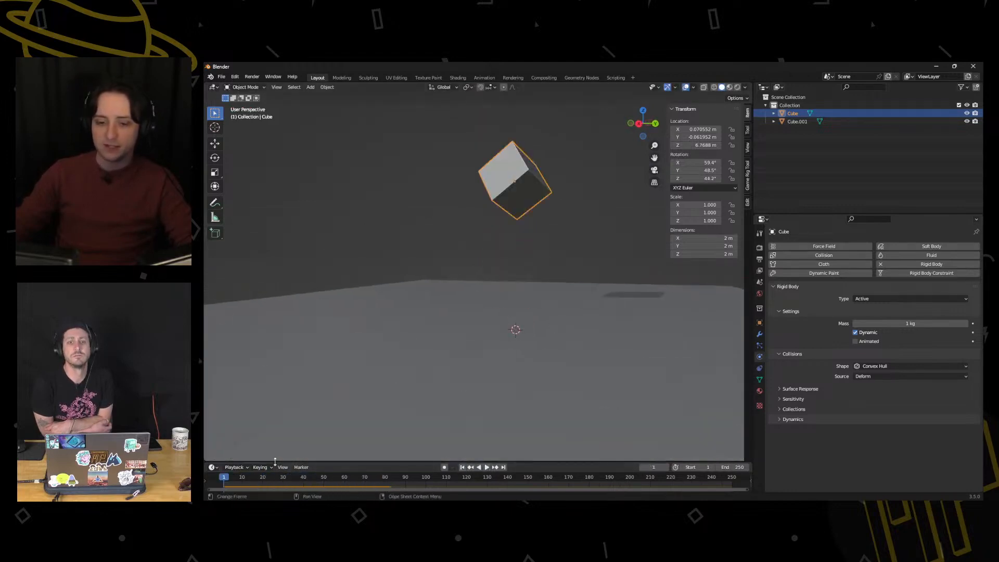
Enlarge the timeline area and play the tilted cube's simulation past frame 112, returning to frame 1
drag(275, 462, 275, 421)
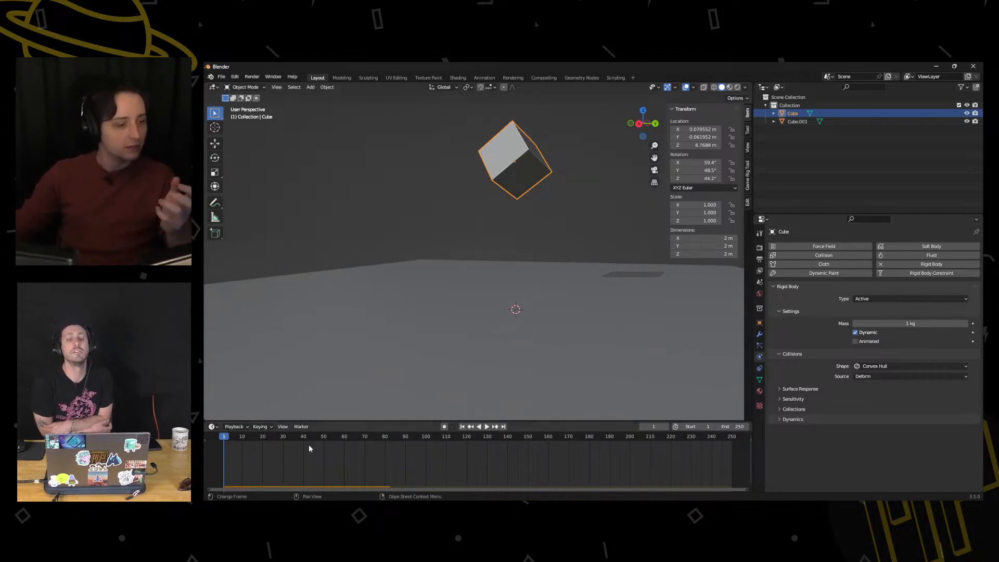
click(487, 427)
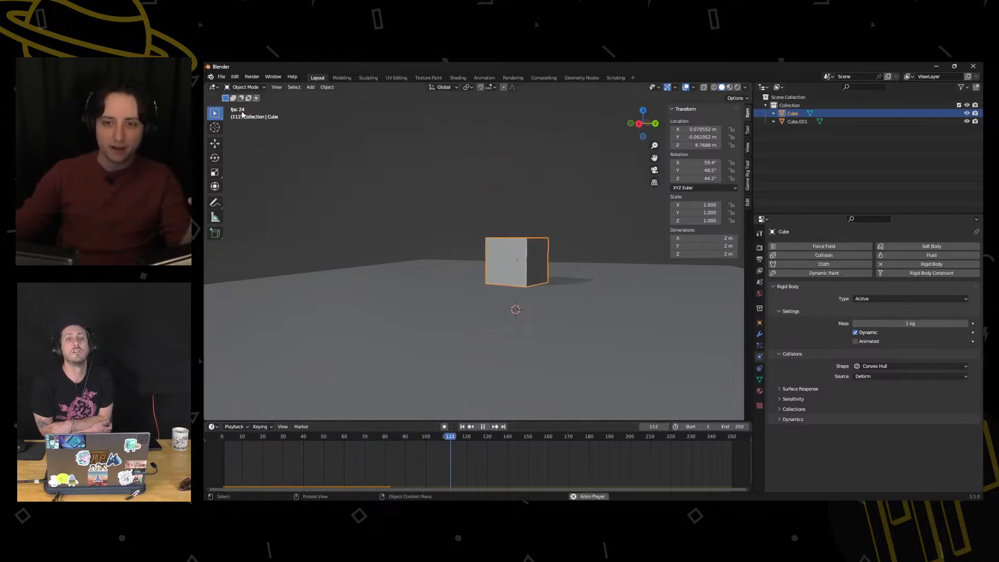
click(485, 427)
click(463, 427)
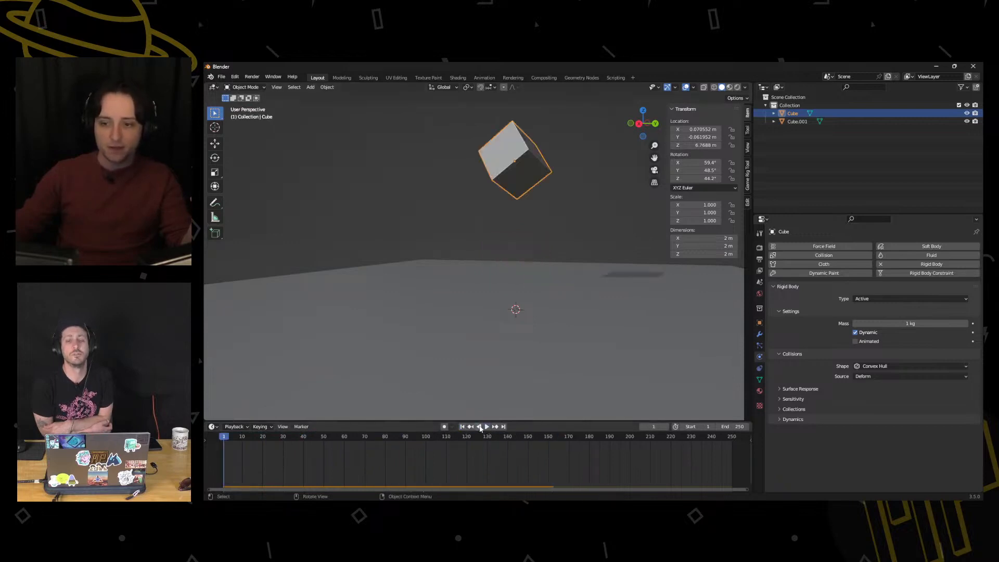
Replay short stretches of the cube's fall up to frame 24, checking the playback rate, and return to frame 1
click(488, 427)
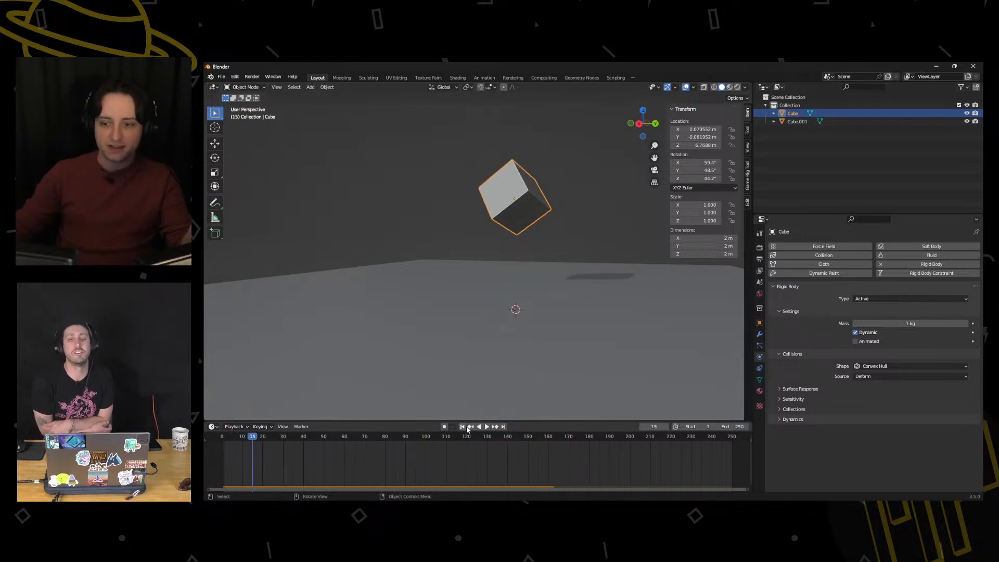
click(464, 427)
click(489, 428)
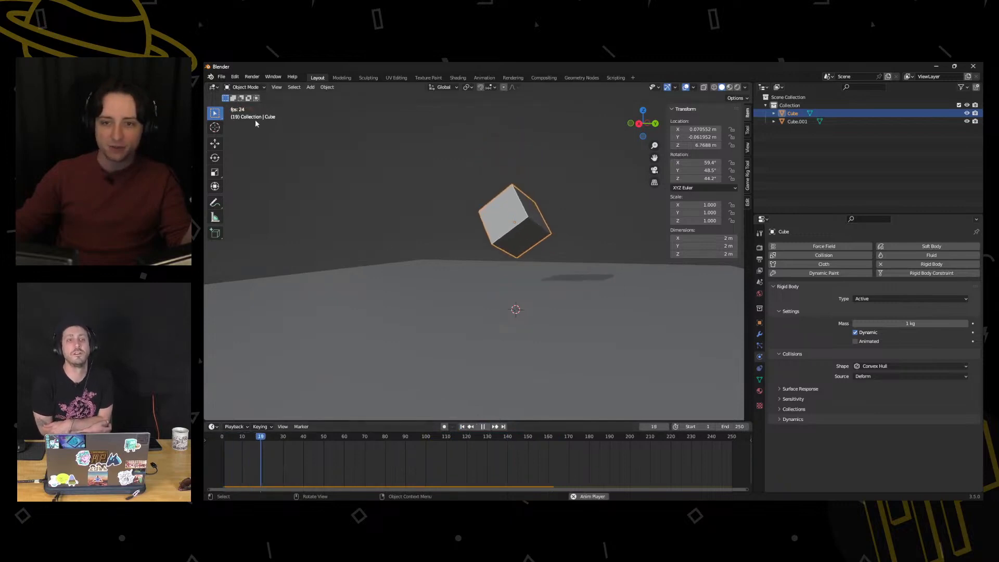
click(463, 427)
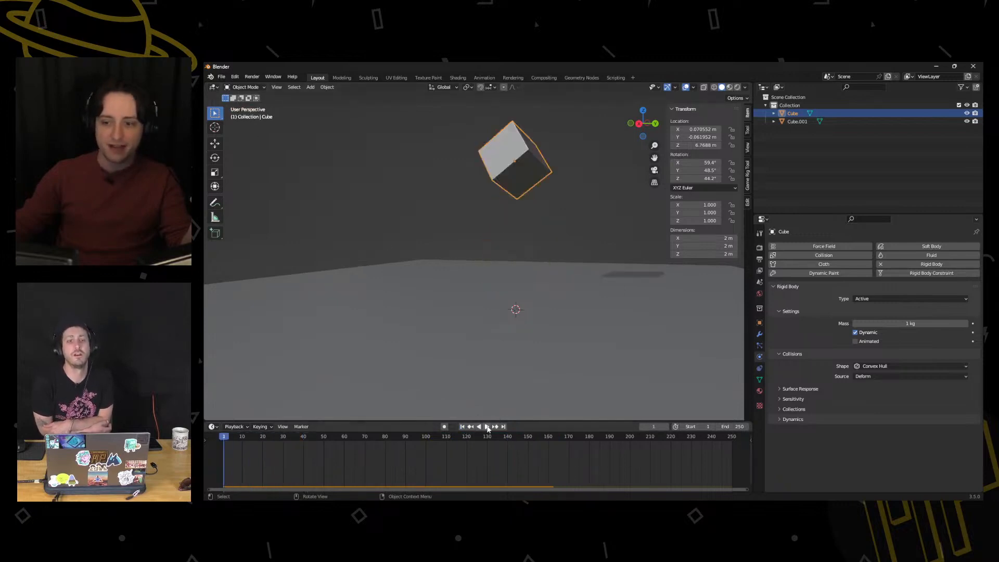
click(486, 427)
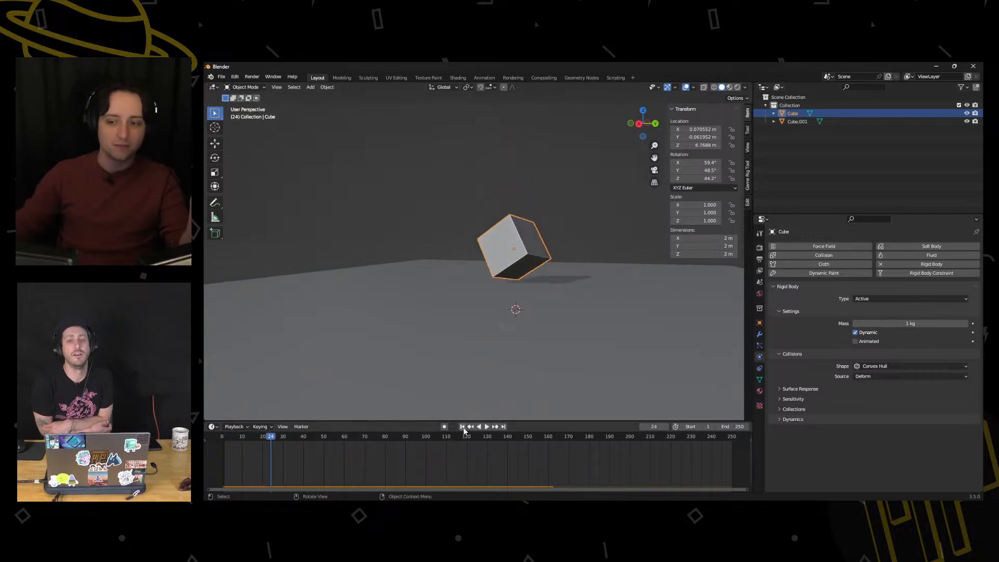
click(462, 427)
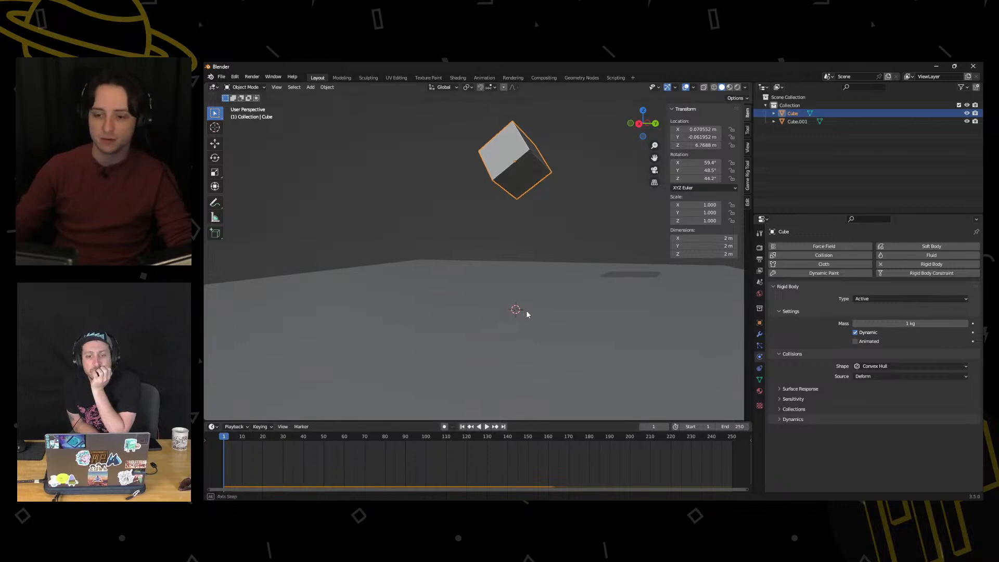
Set the cube's rigid body mass to 10 kg and play its fall to frame 65
middle_drag(527, 311, 537, 315)
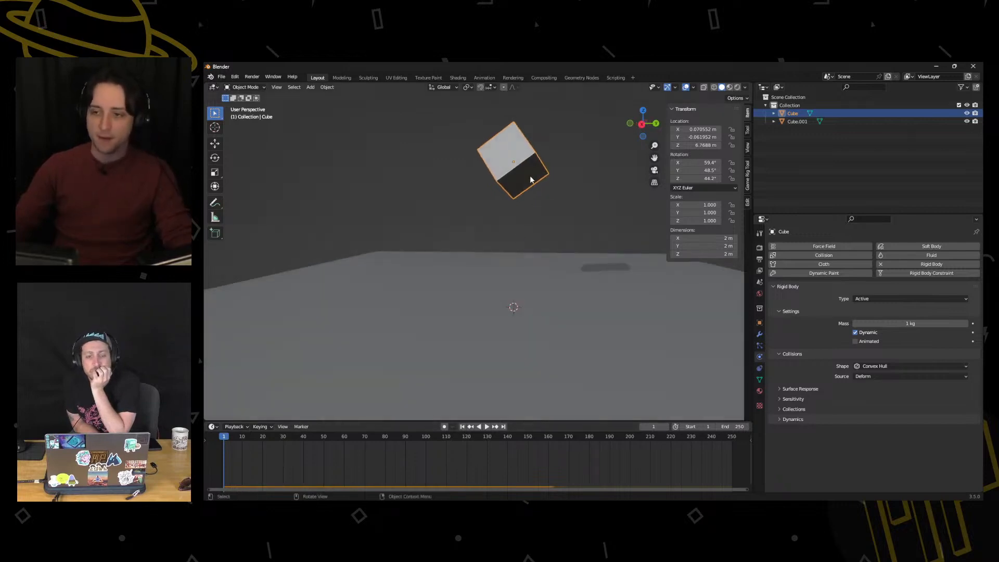
shift+middle_drag(531, 180, 498, 264)
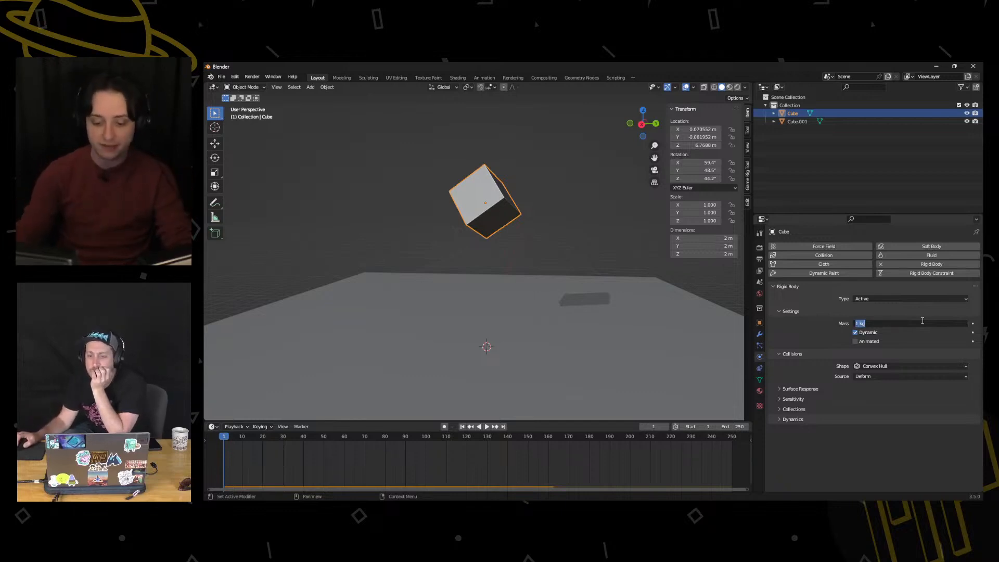
text(10)
key(Return)
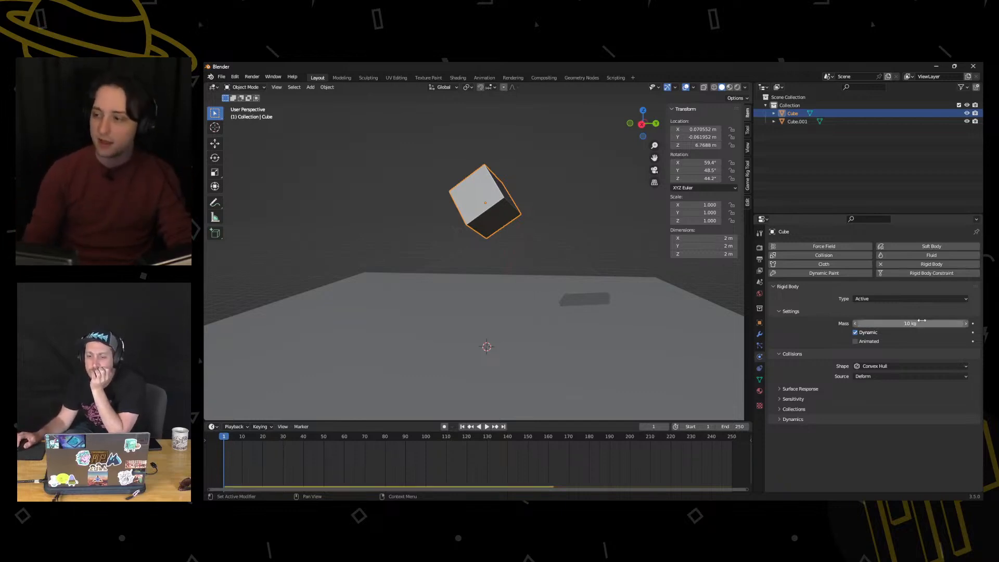
click(486, 427)
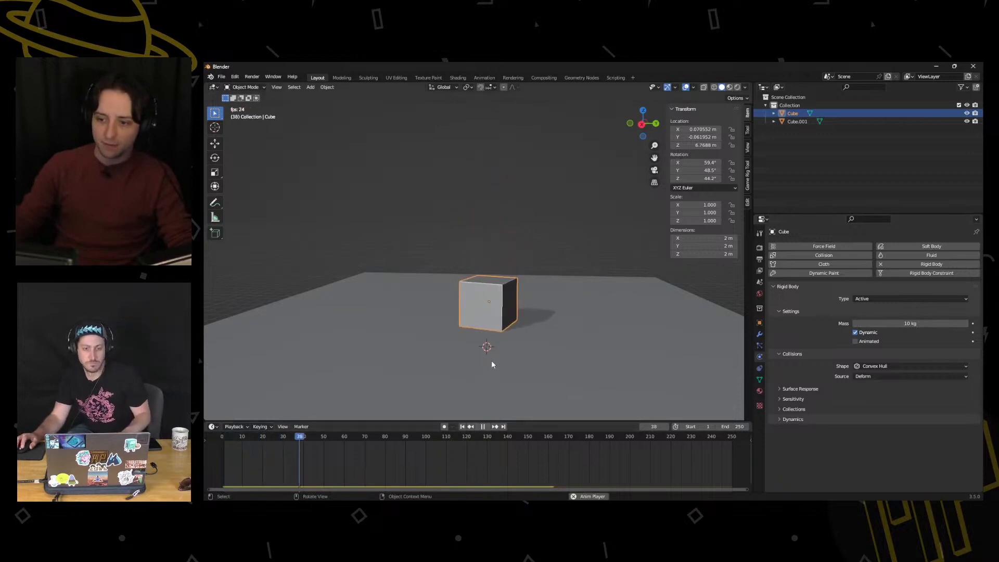
click(483, 427)
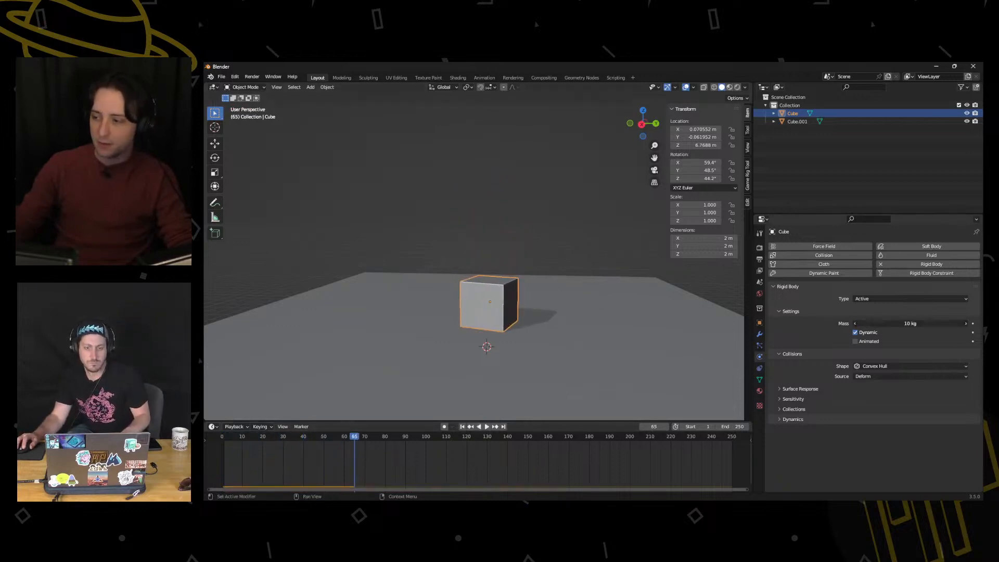
Set the cube's rigid body mass to 100 kg, play its fall from the start to frame 55, and return to frame 1
text(100)
key(Return)
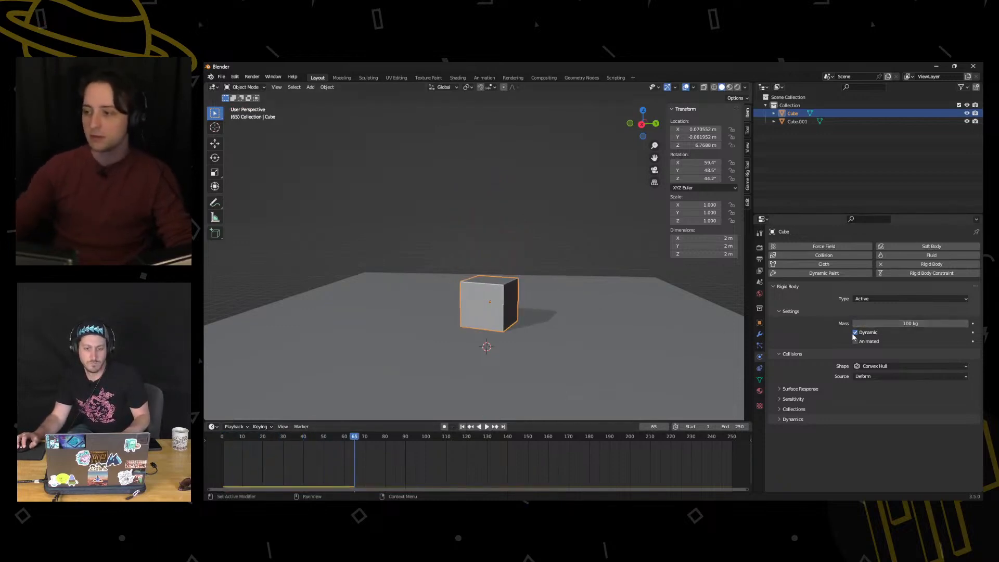
click(462, 427)
click(486, 427)
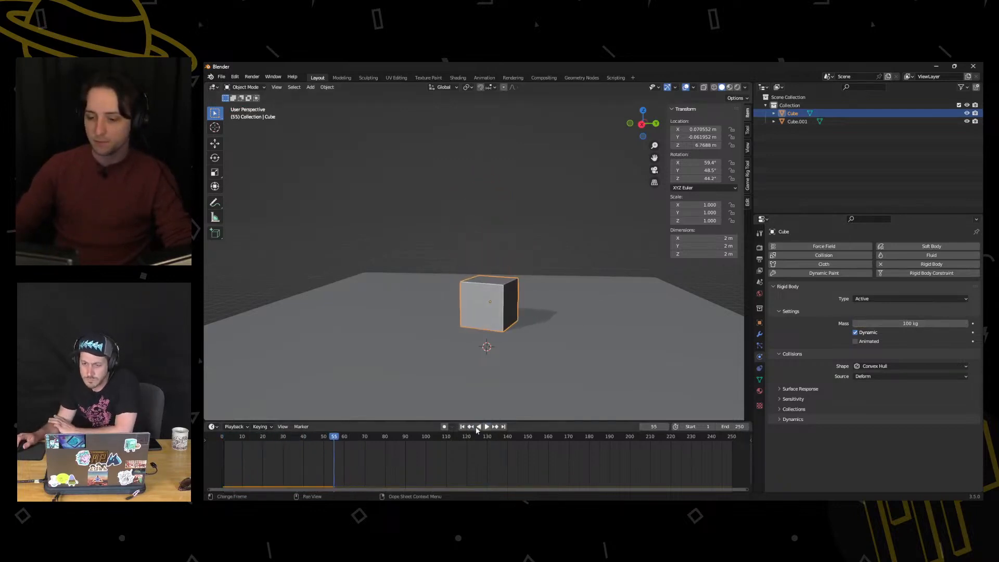
key(Escape)
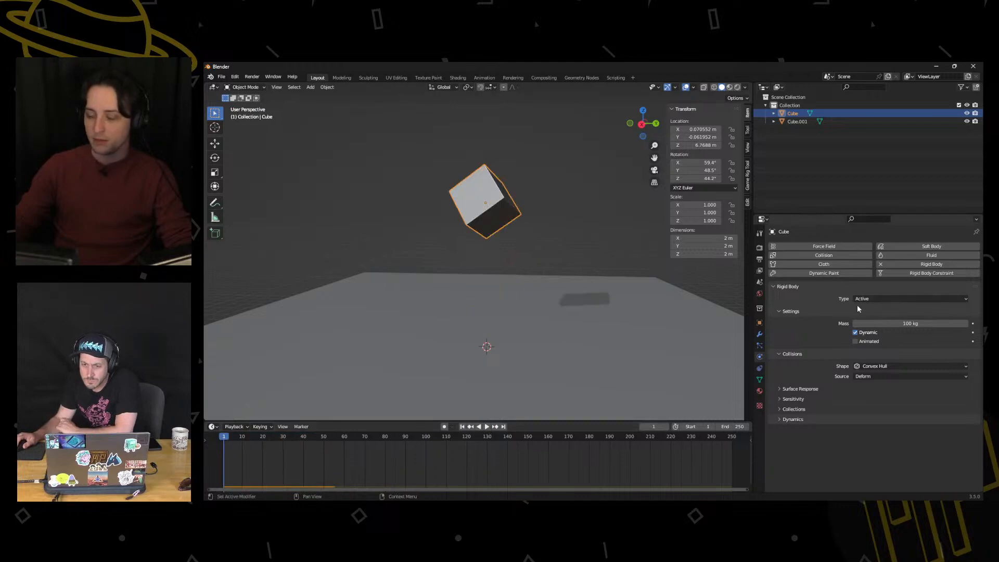
Move the cube's mesh upward along Z in Edit Mode, offsetting it from its object origin, and return to Object Mode
middle_drag(543, 225, 503, 230)
key(ctrl+Tab)
click(567, 238)
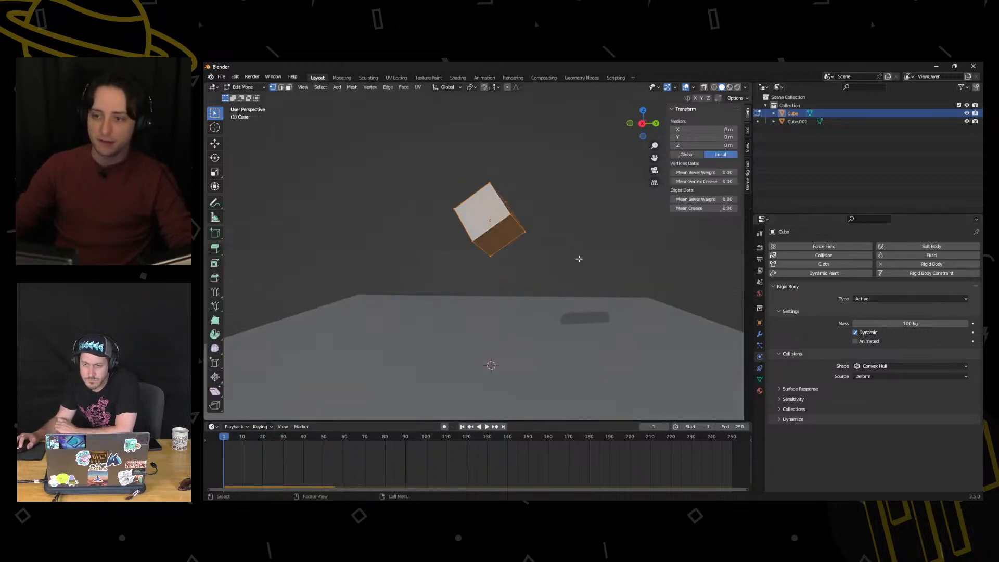
key(g)
key(z)
click(578, 225)
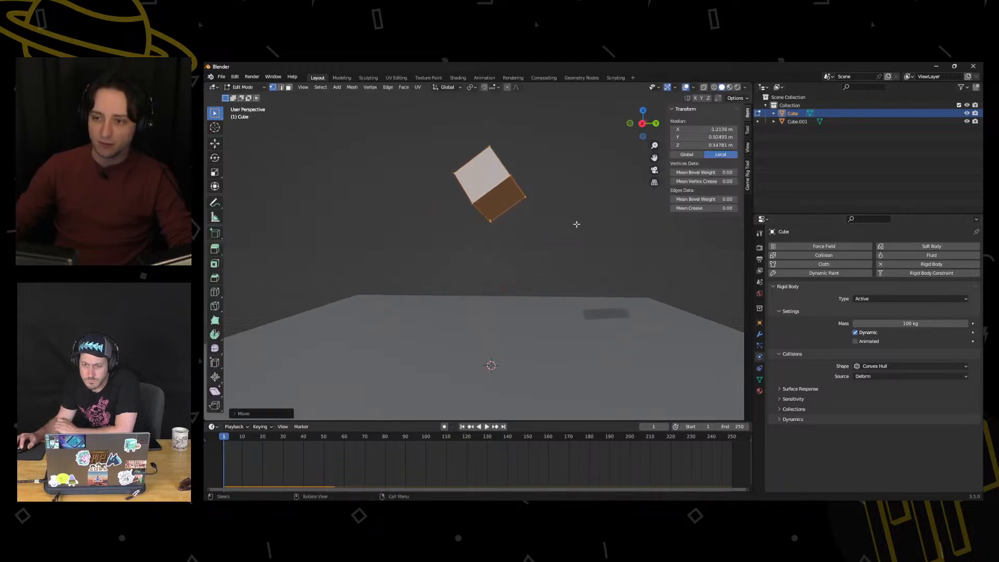
middle_drag(575, 223, 536, 194)
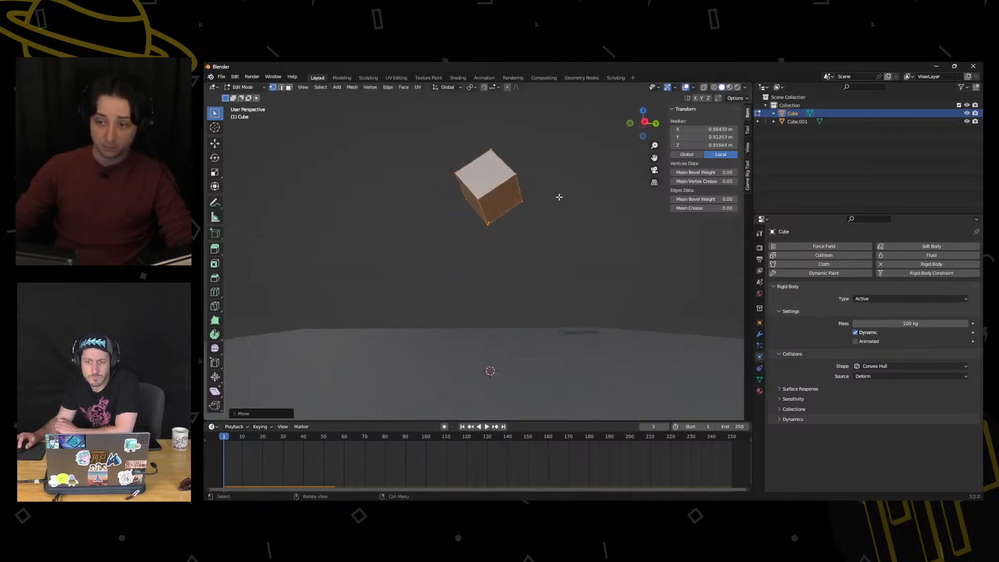
key(Tab)
middle_drag(534, 298, 533, 307)
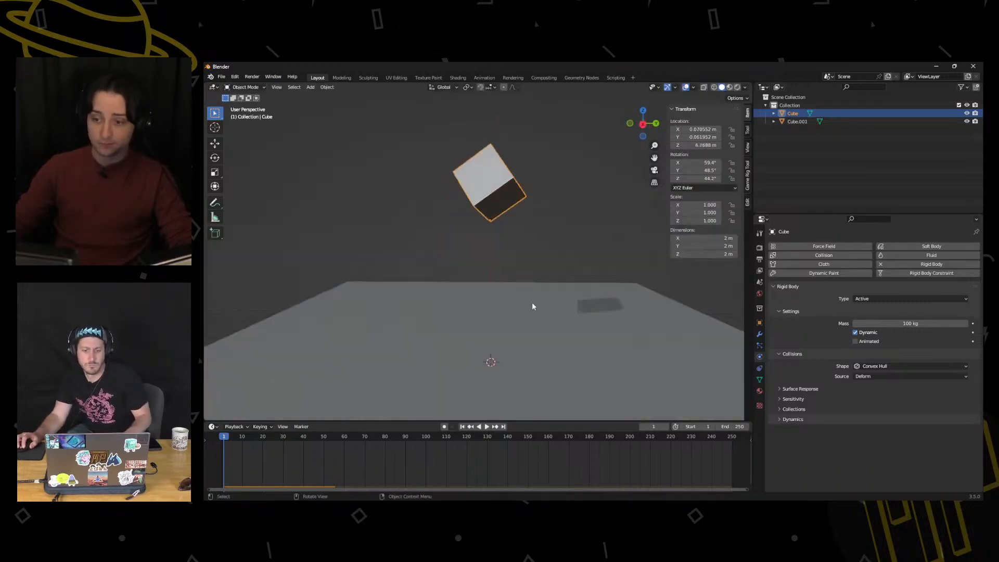
Play the fall of the cube with its offset origin, examine how it balances on landing, and return to frame 1
click(487, 427)
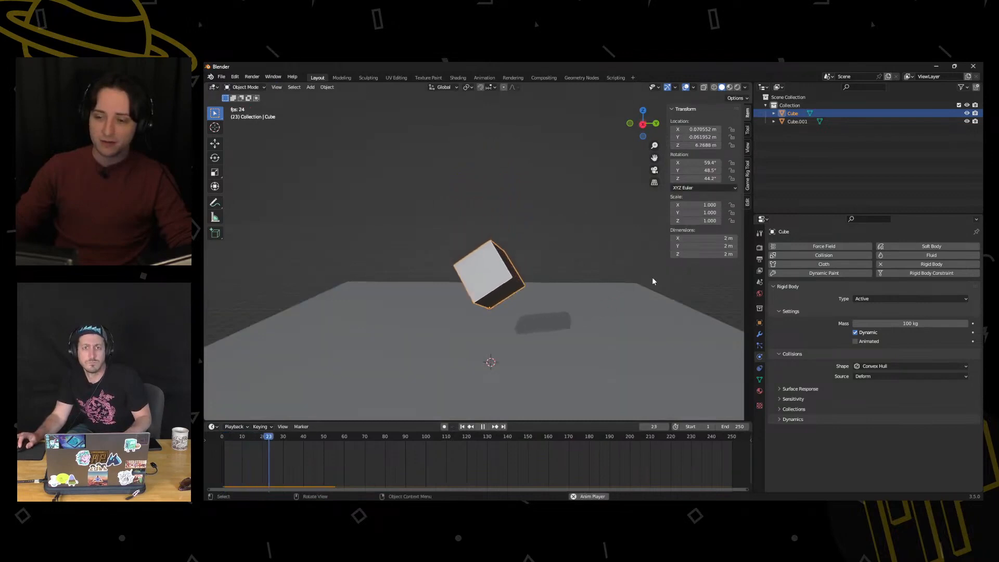
mouse_move(612, 278)
middle_down()
mouse_move(580, 269)
mouse_move(622, 267)
middle_up()
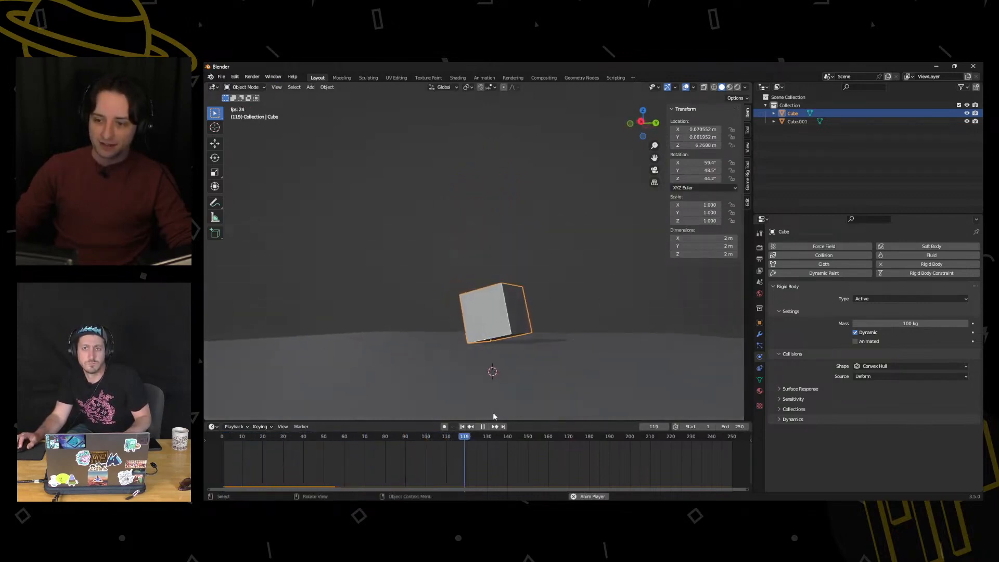
click(484, 427)
click(462, 427)
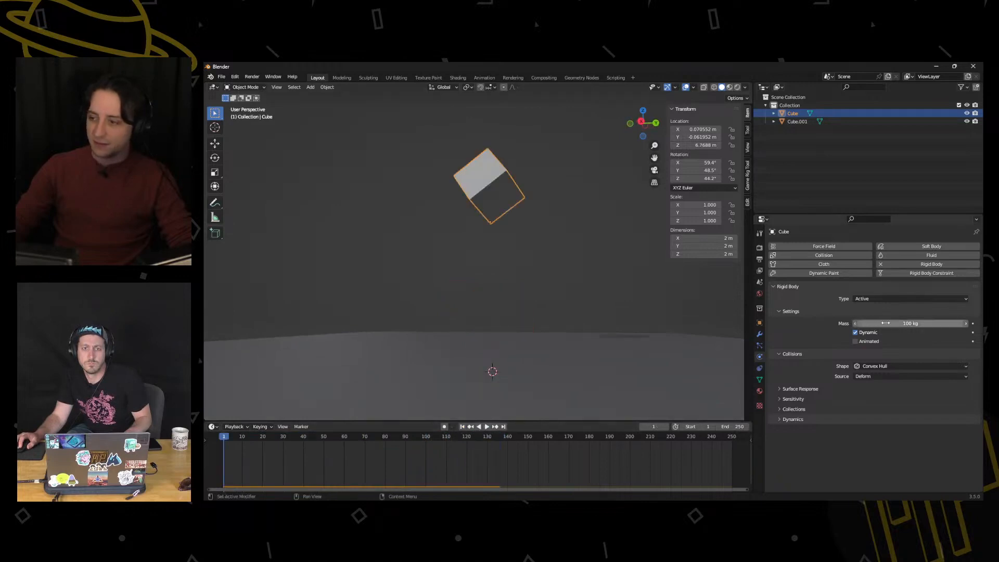
Set the cube's rigid body mass to 1 kg and play its fall to frame 227, examining the landing up close
key(Return)
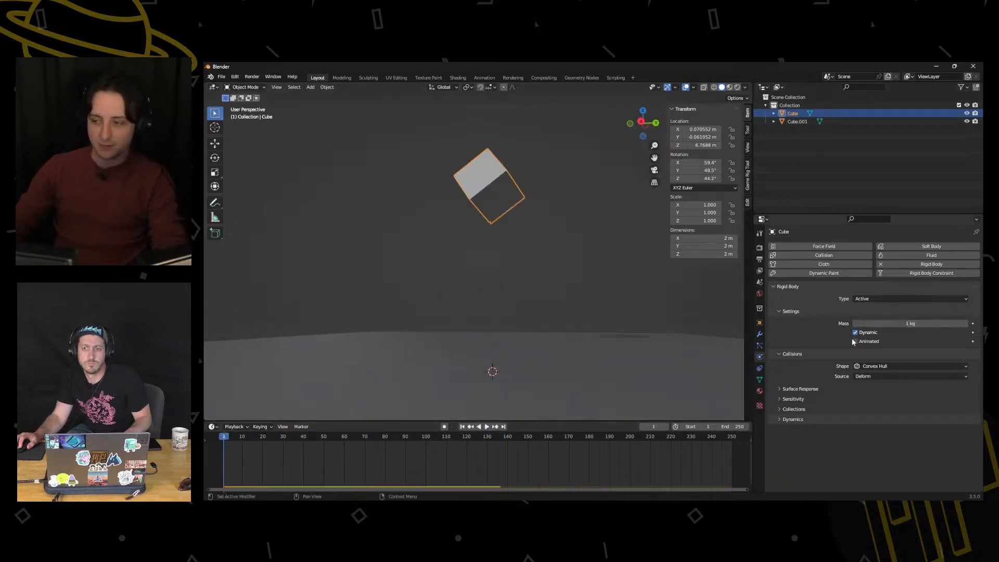
click(487, 427)
middle_drag(557, 345, 573, 323)
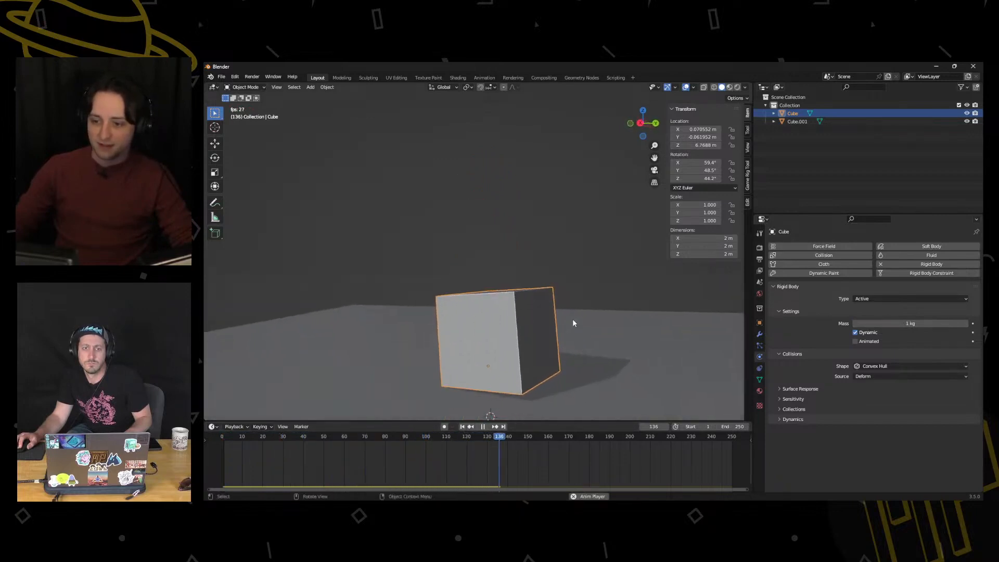
shift+middle_drag(543, 396, 539, 341)
click(483, 427)
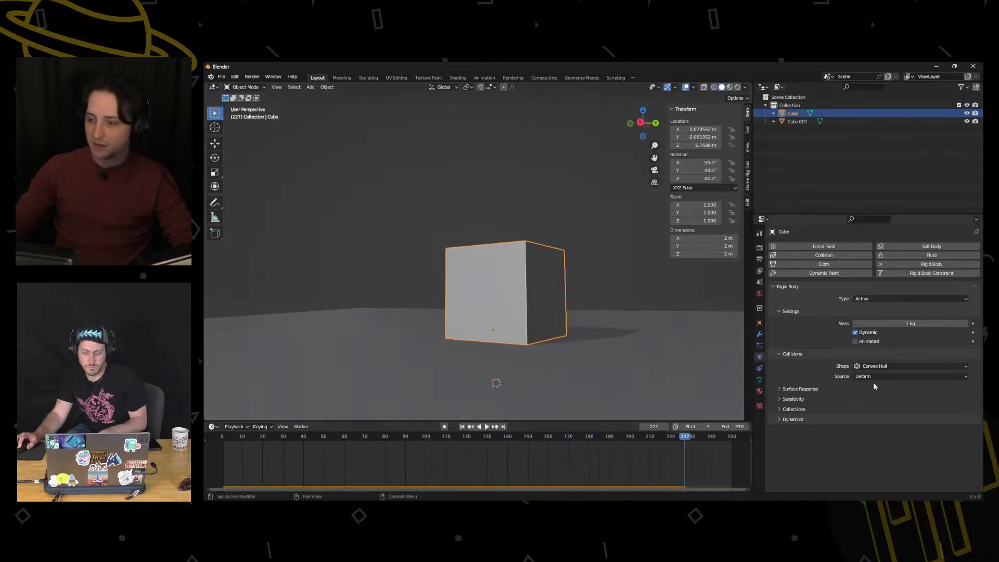
Set the cube's rigid body mass to 0.1 kg, play its fall from the start while examining the landing, and return to frame 1
click(926, 321)
text(.1)
key(Return)
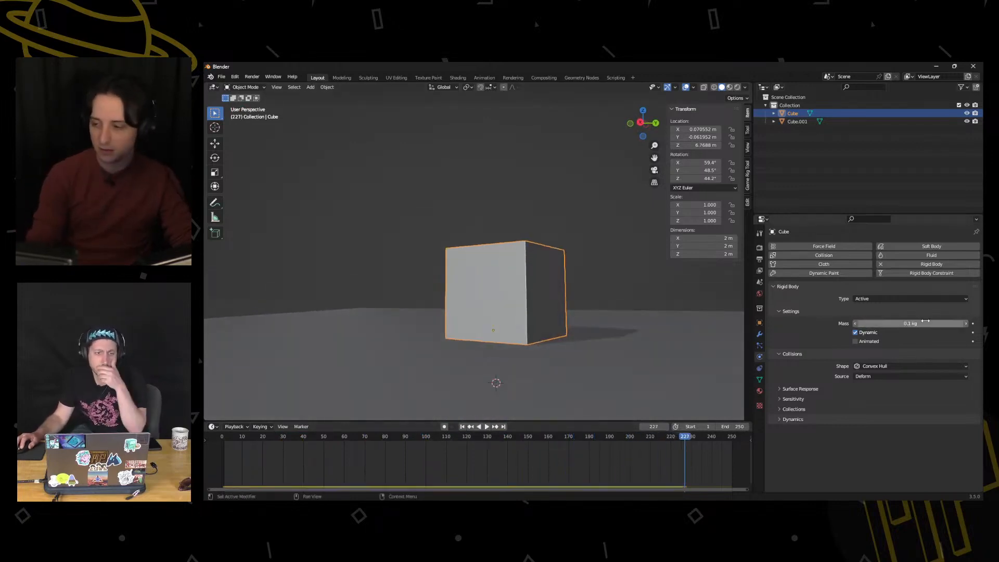
click(462, 426)
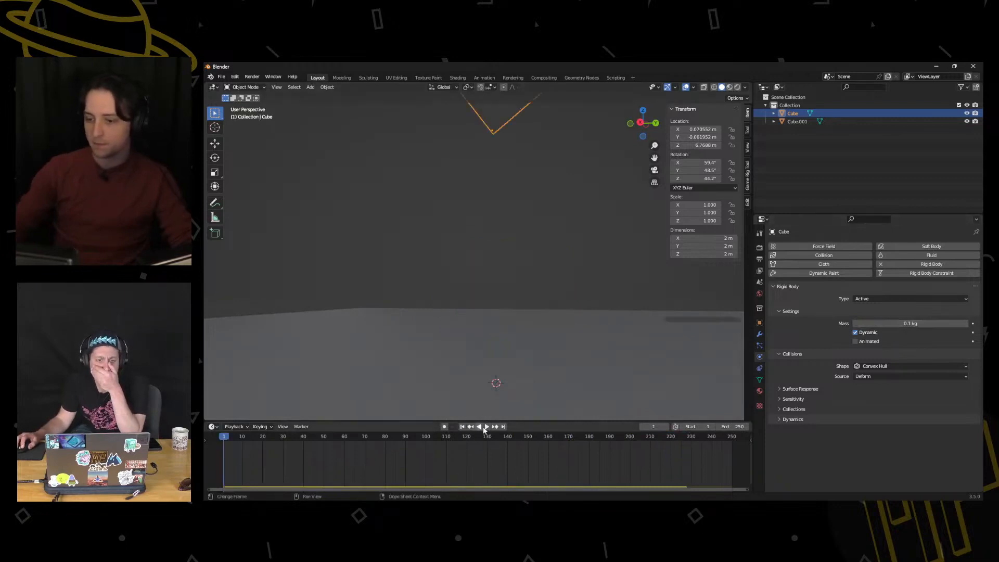
click(487, 427)
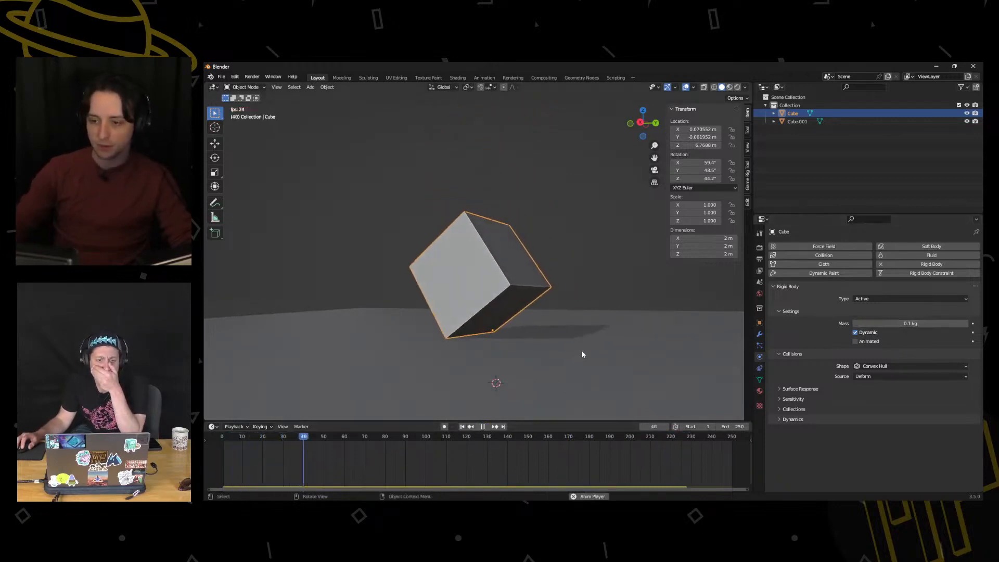
middle_drag(507, 385, 441, 364)
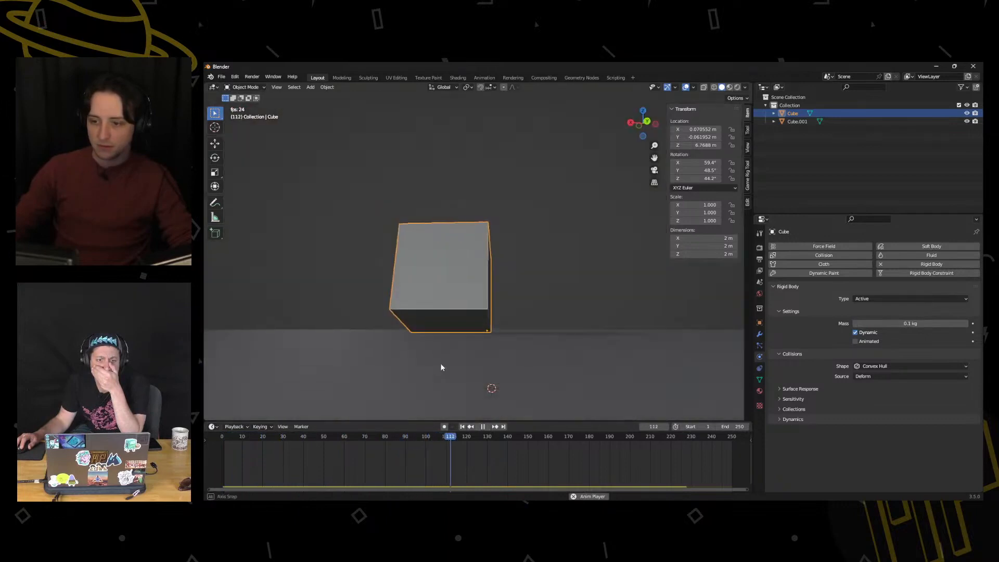
click(483, 426)
click(464, 427)
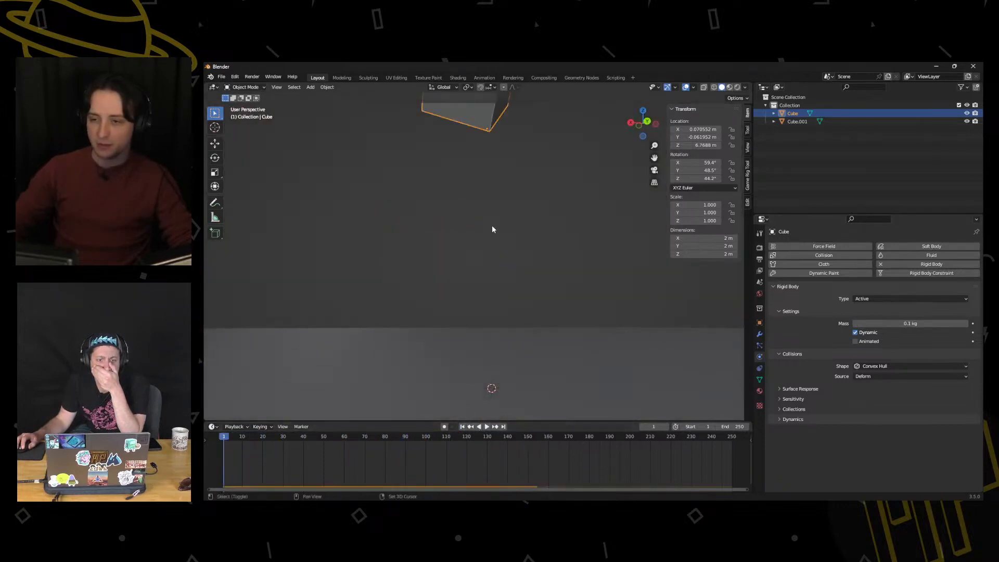
Try to rotate the cube freely around its offset origin and undo the rotation
shift+middle_drag(491, 229, 497, 328)
key(r)
click(546, 193)
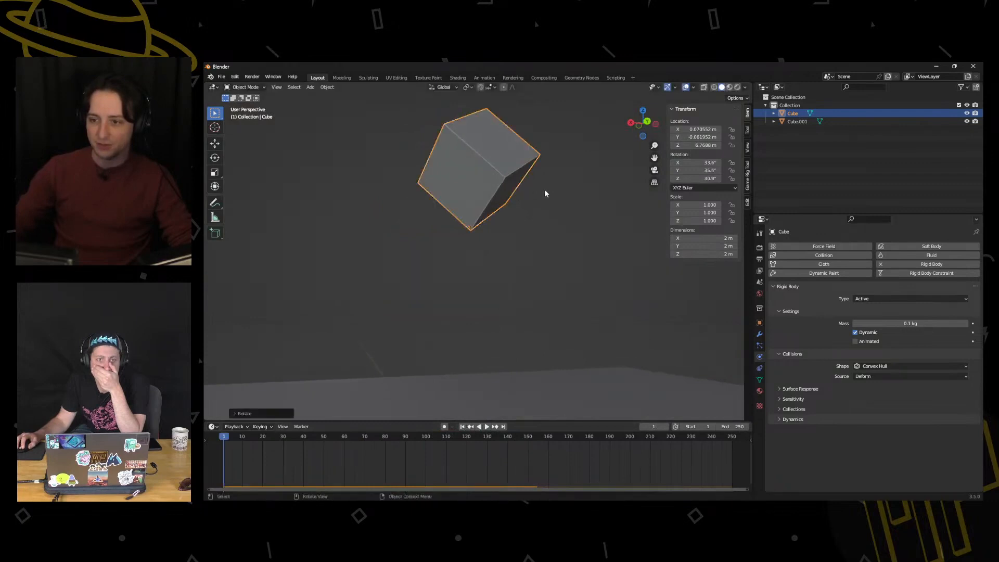
key(ctrl+z)
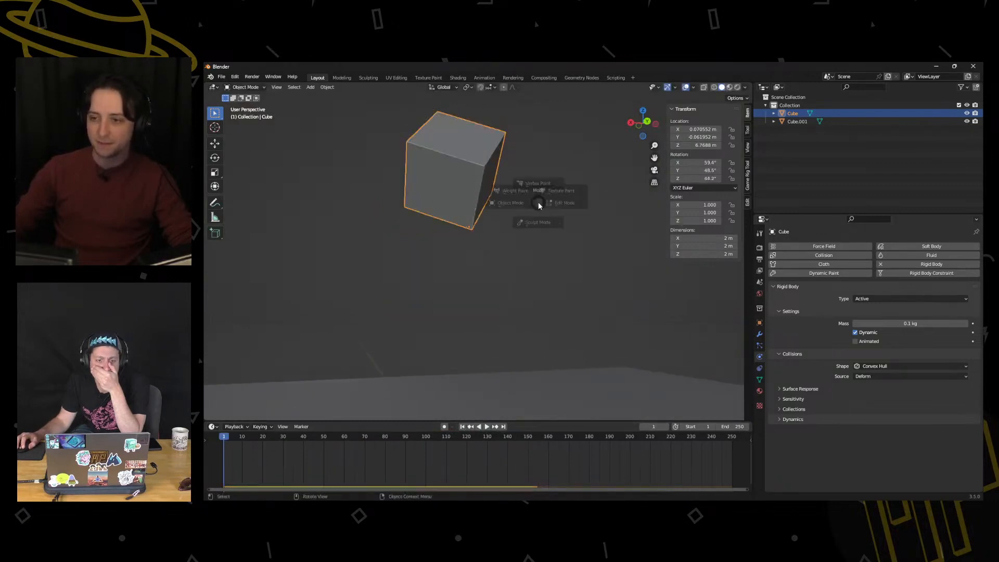
Apply the cube's rotation transform and play its fall, examining how it lands on the slab
click(327, 87)
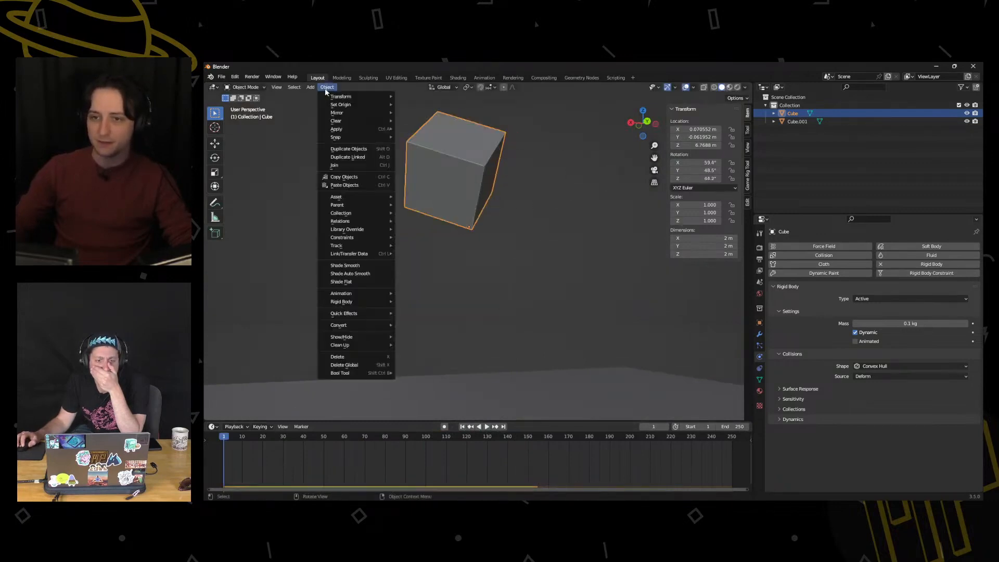
mouse_move(341, 131)
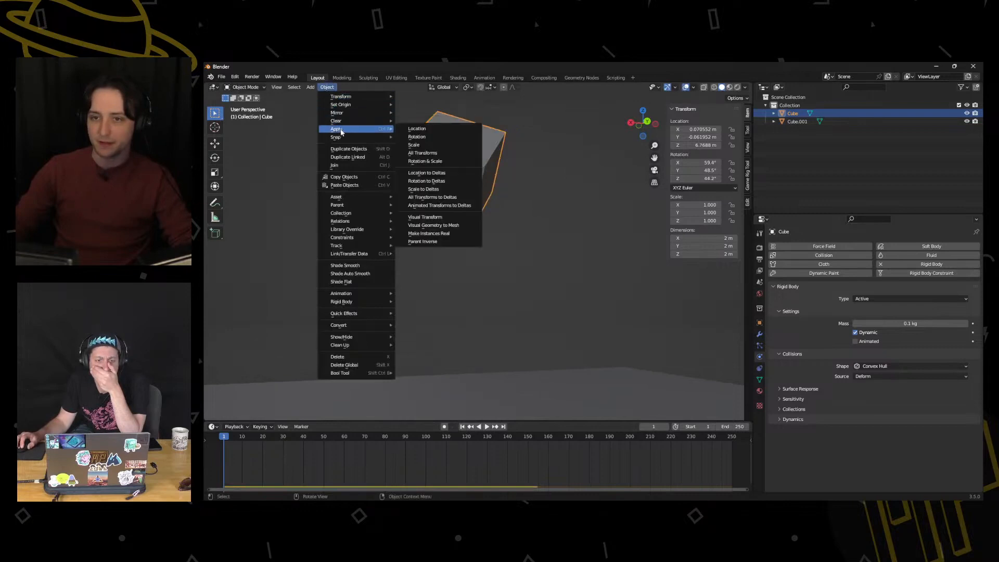
click(417, 137)
middle_drag(451, 280, 472, 416)
click(487, 426)
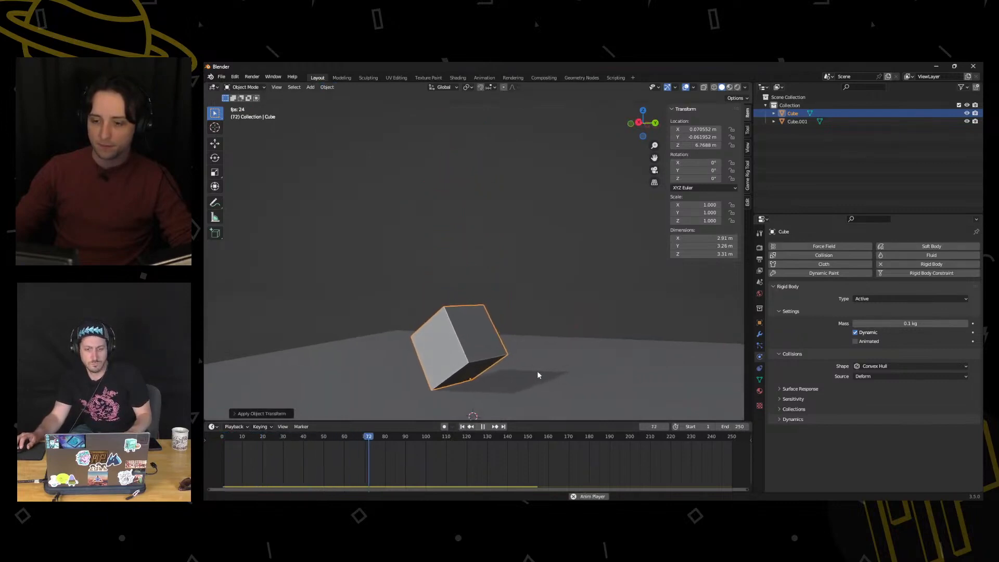
shift+middle_drag(537, 370, 544, 350)
mouse_move(462, 377)
middle_down()
mouse_move(467, 358)
mouse_move(469, 390)
mouse_move(492, 372)
mouse_move(475, 375)
middle_up()
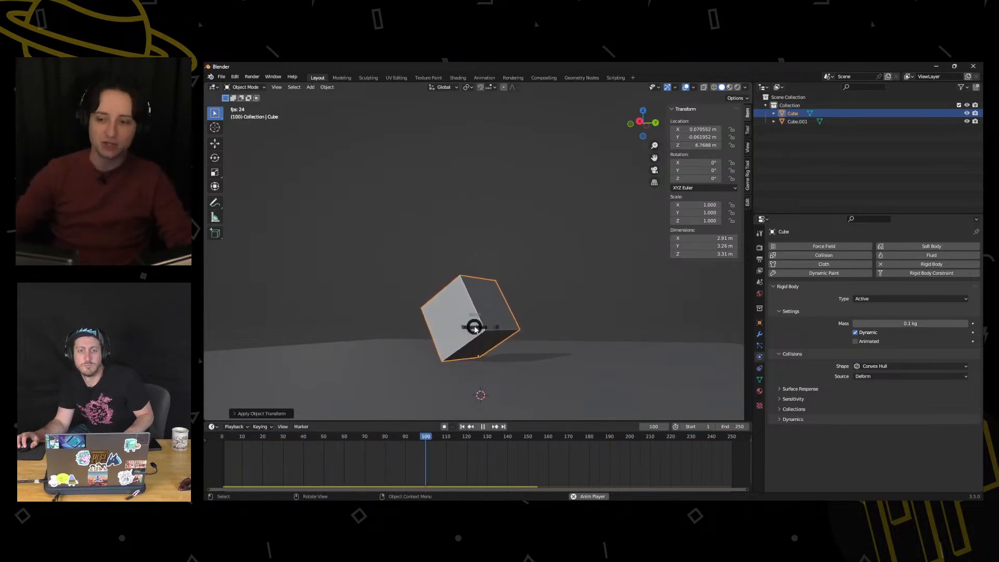
Return to frame 1 and try to scale the cube's mesh along X in Edit Mode
key(Tab)
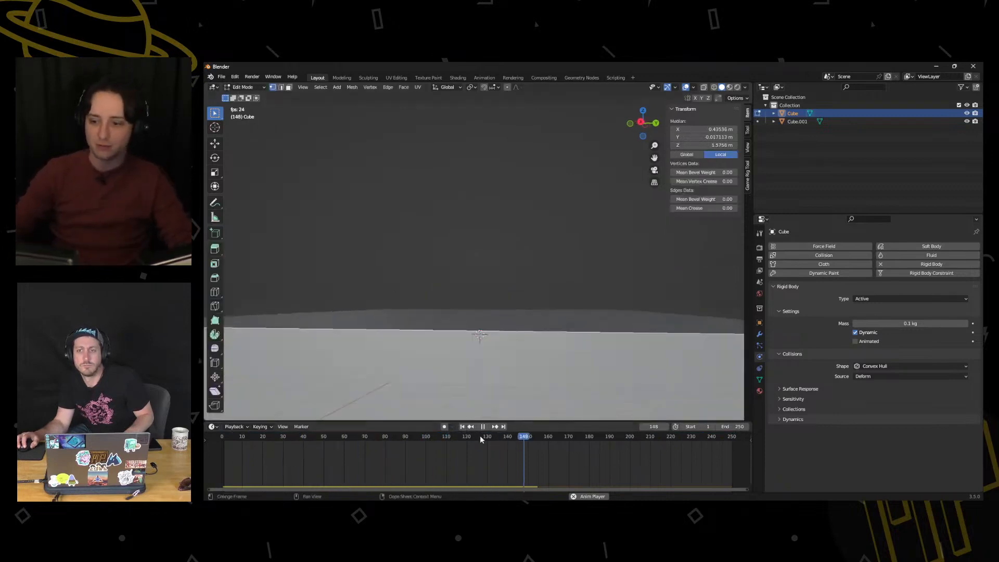
click(463, 427)
middle_drag(481, 252, 472, 282)
key(ctrl+Tab)
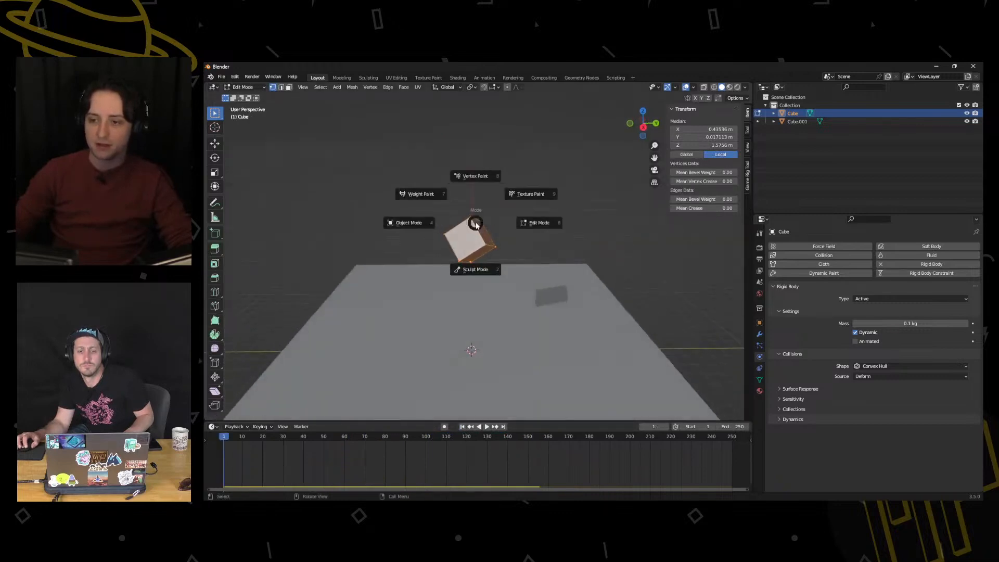
key(s)
key(x)
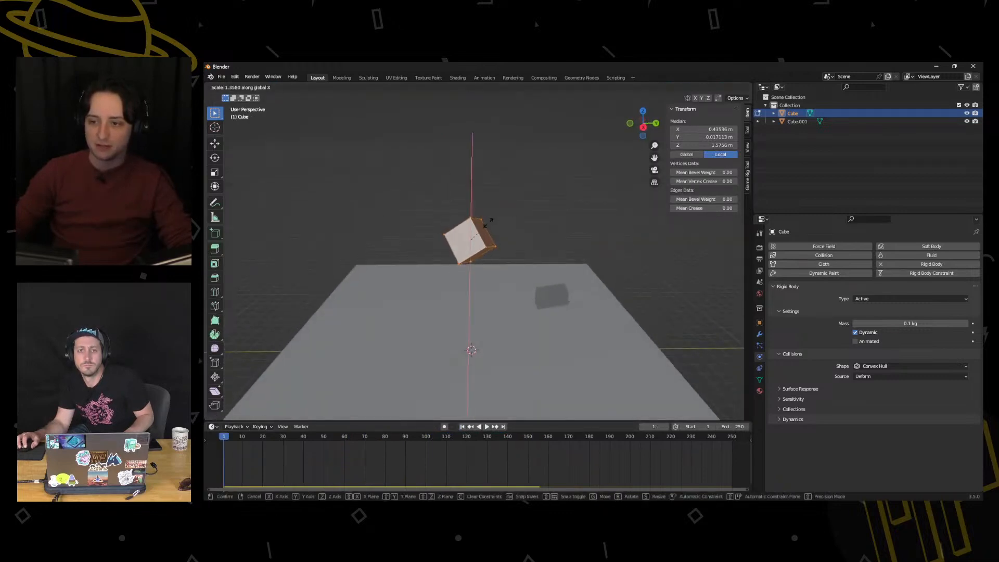
right_click(486, 223)
Move one face of the cube outward to stretch it into a long slanted block, and return to Object Mode
middle_drag(486, 222, 508, 237)
key(3)
click(467, 232)
key(g)
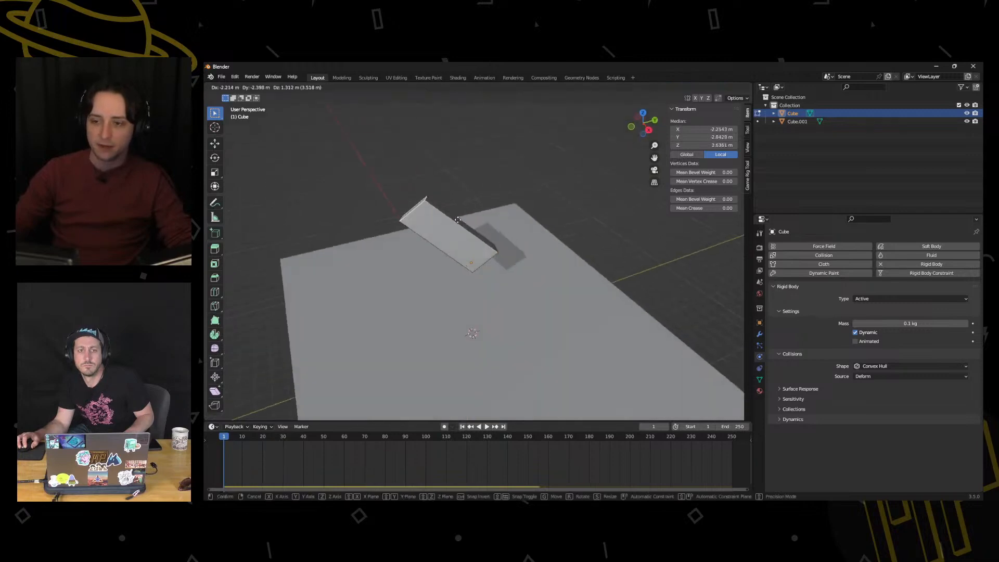
click(508, 247)
key(ctrl+Tab)
click(466, 242)
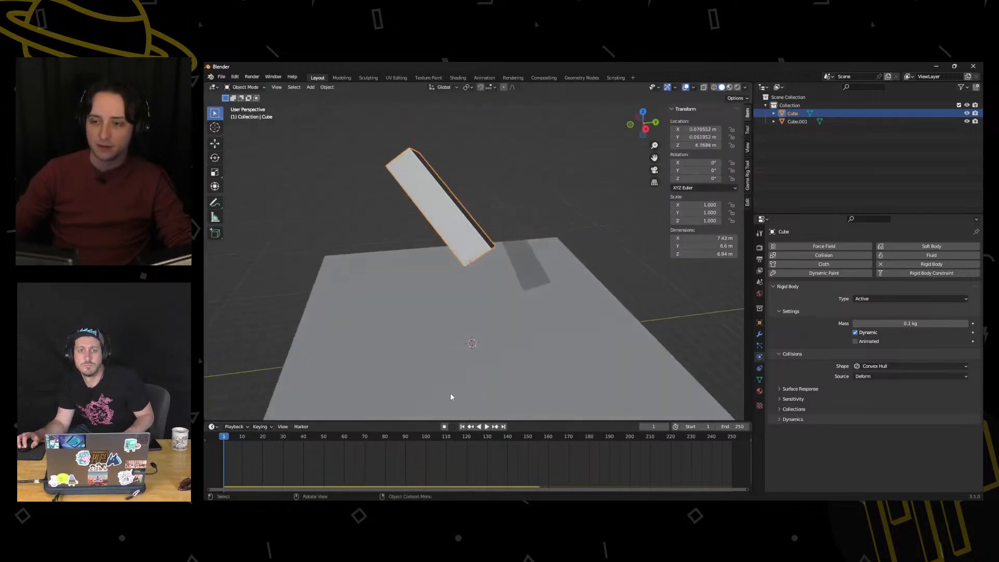
Undo the block stretching, applied rotation, mass changes and origin offset, back to the 100 kg cube at frame 65
scroll(478, 437, up, 1)
middle_drag(490, 388, 436, 318)
key(ctrl+z)
key(ctrl+z)
key(ctrl+z)
key(ctrl+z)
key(ctrl+z)
key(ctrl+z)
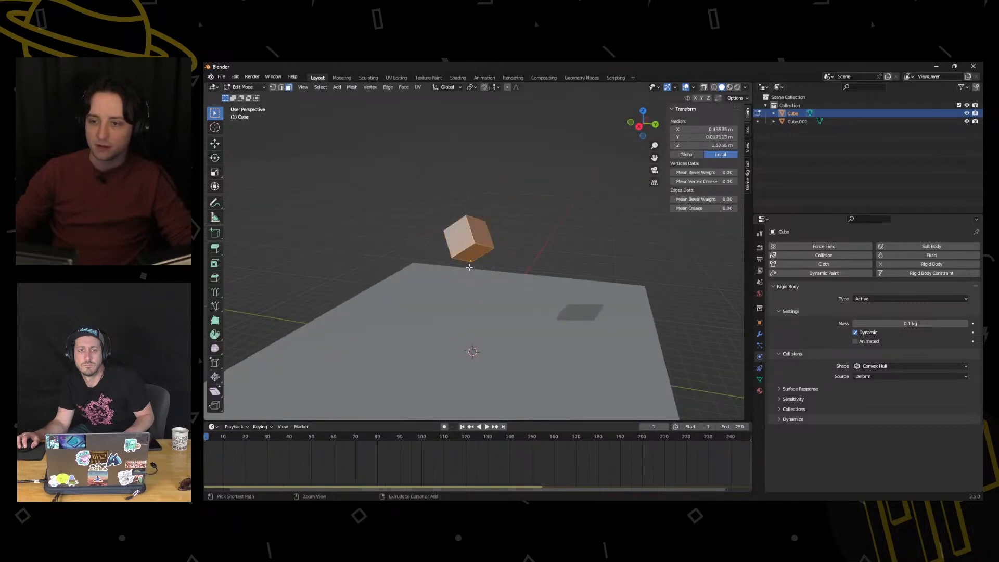
key(ctrl+z)
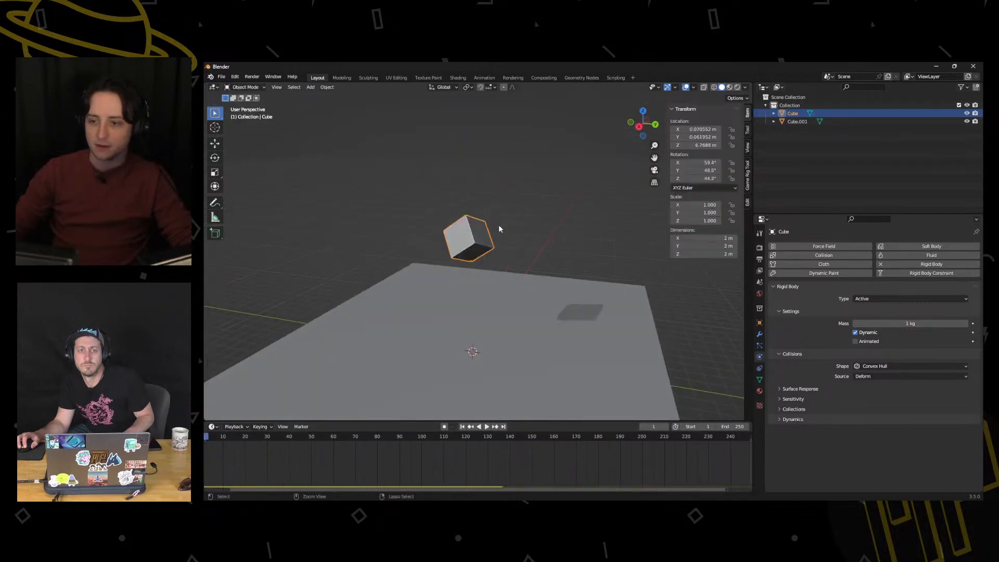
key(Tab)
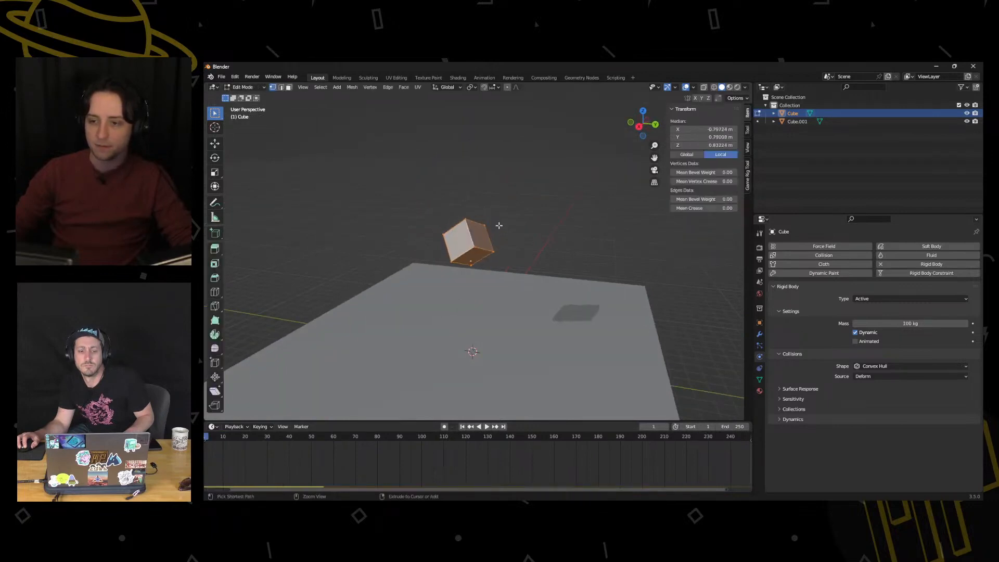
key(ctrl+z)
key(ctrl+z)
key(ctrl+z)
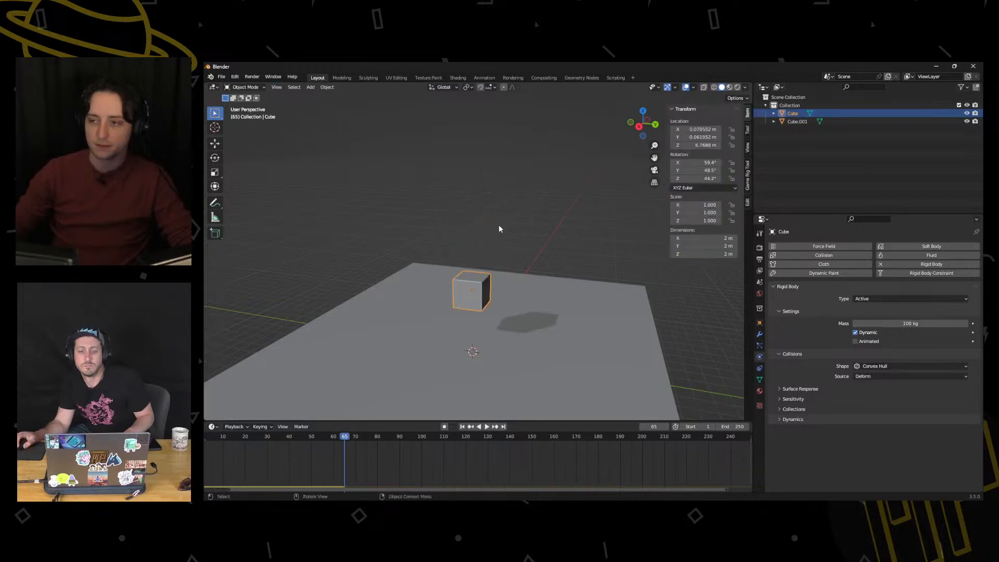
Select the cube, try applying its rotation transform, and undo it after checking the cube's orientation
click(459, 315)
click(492, 255)
click(479, 296)
click(327, 87)
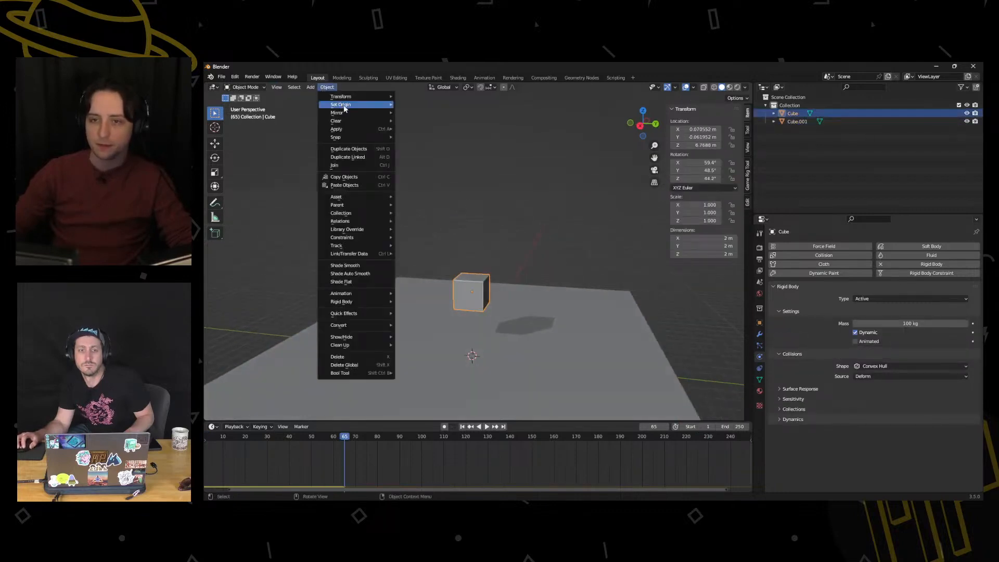
mouse_move(336, 128)
click(437, 136)
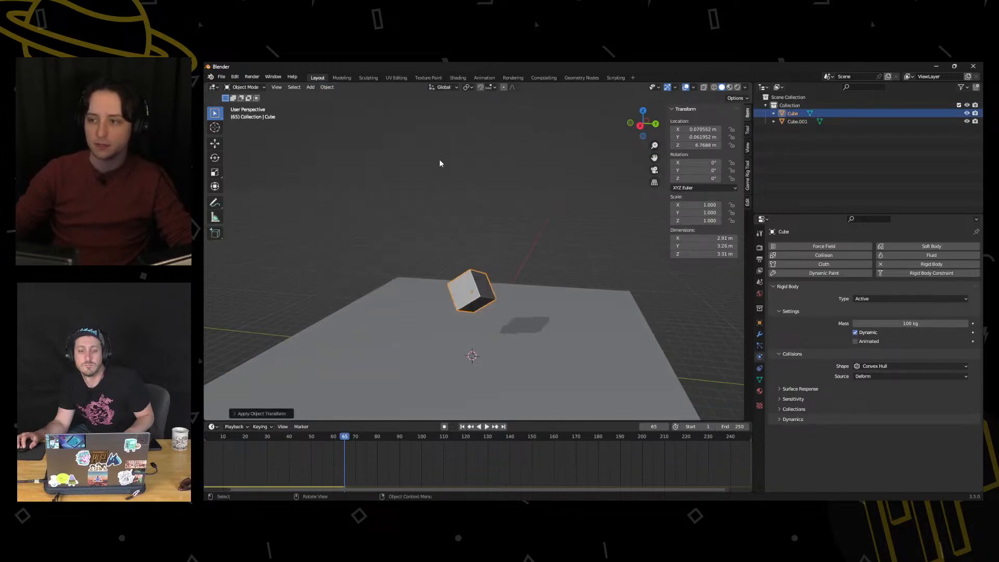
middle_drag(478, 279, 484, 274)
key(KP_1)
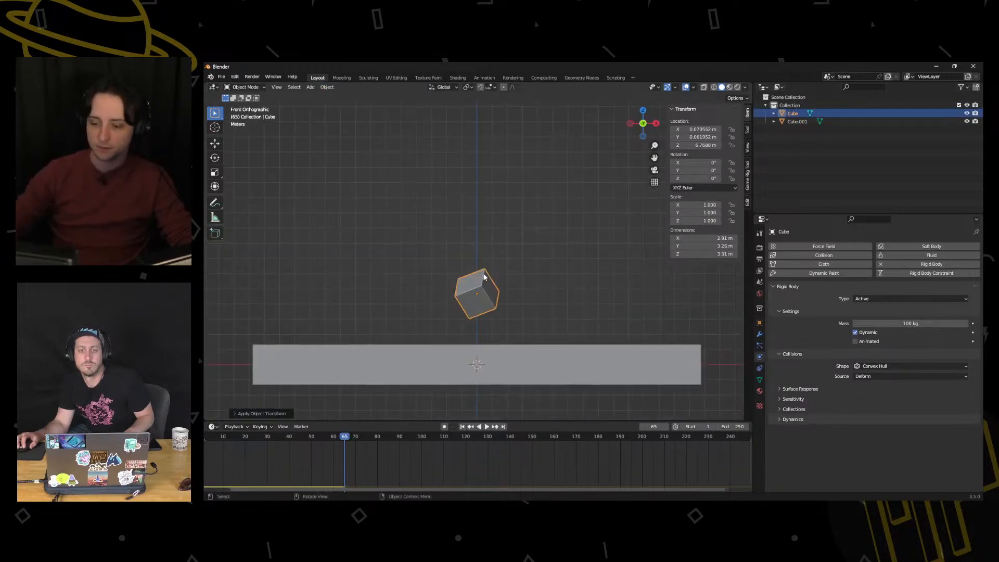
key(KP_3)
key(ctrl+z)
scroll(482, 272, up, 4)
middle_drag(481, 273, 472, 298)
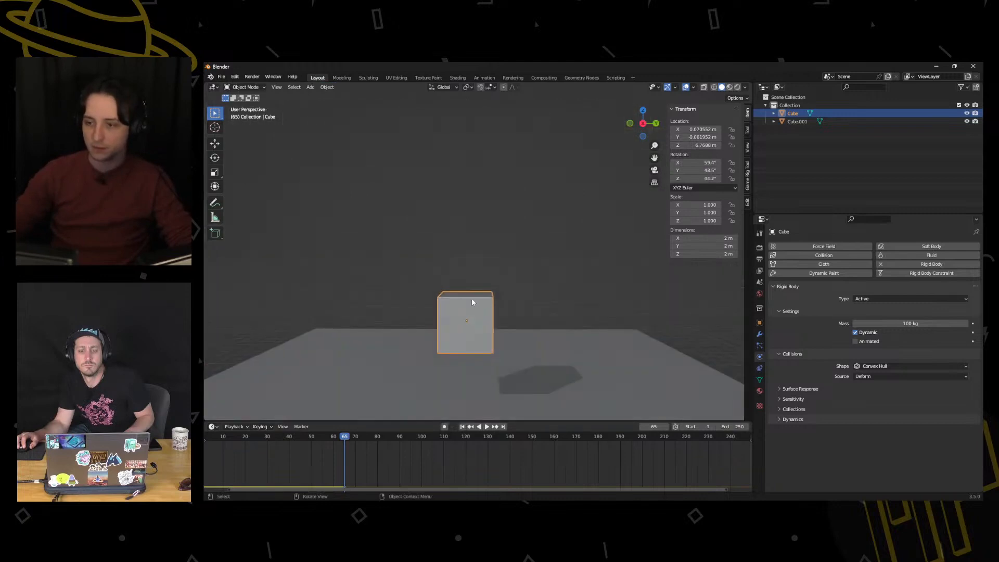
Clear the cube's rotation and apply the rotation transform
click(327, 87)
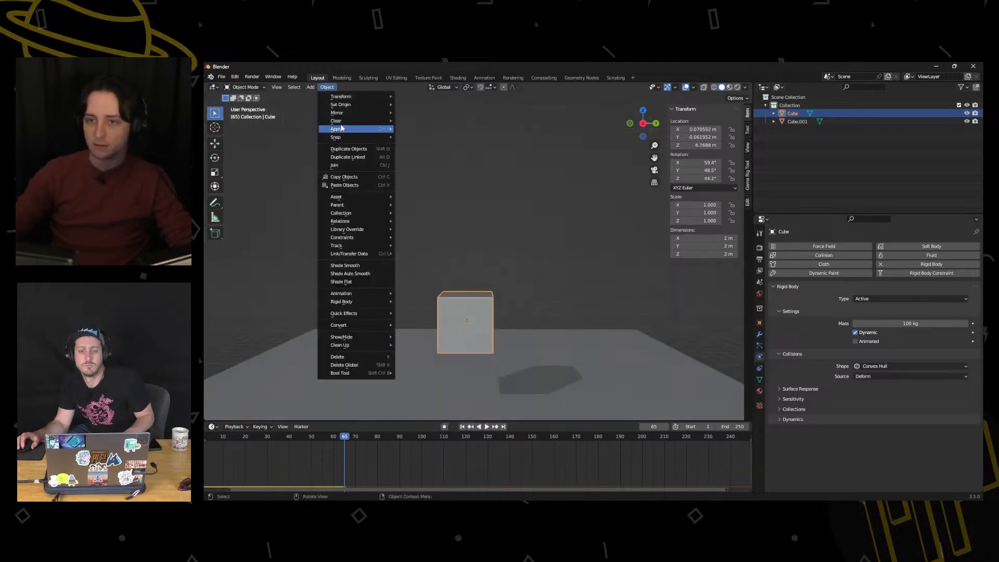
mouse_move(359, 122)
click(422, 129)
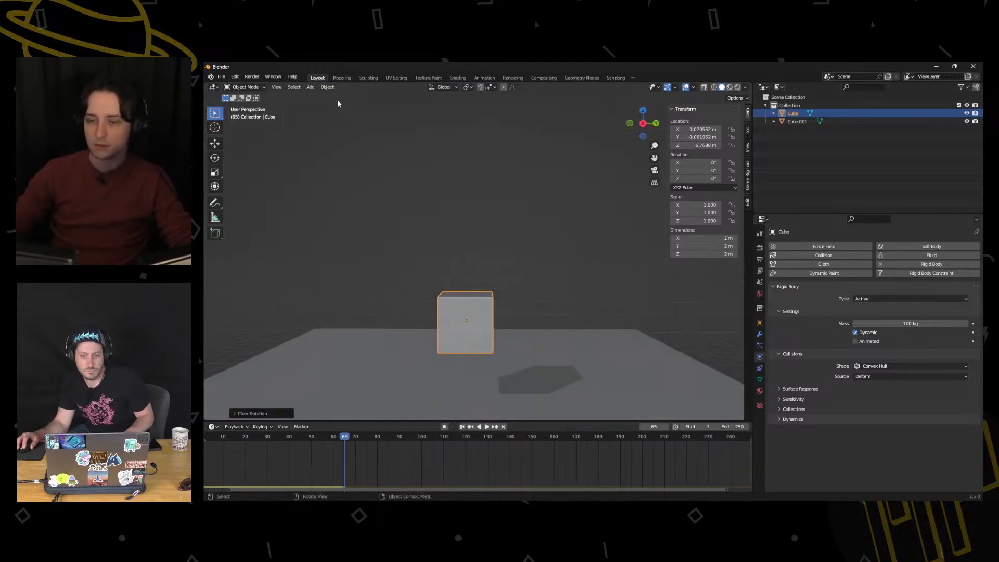
click(327, 88)
mouse_move(346, 129)
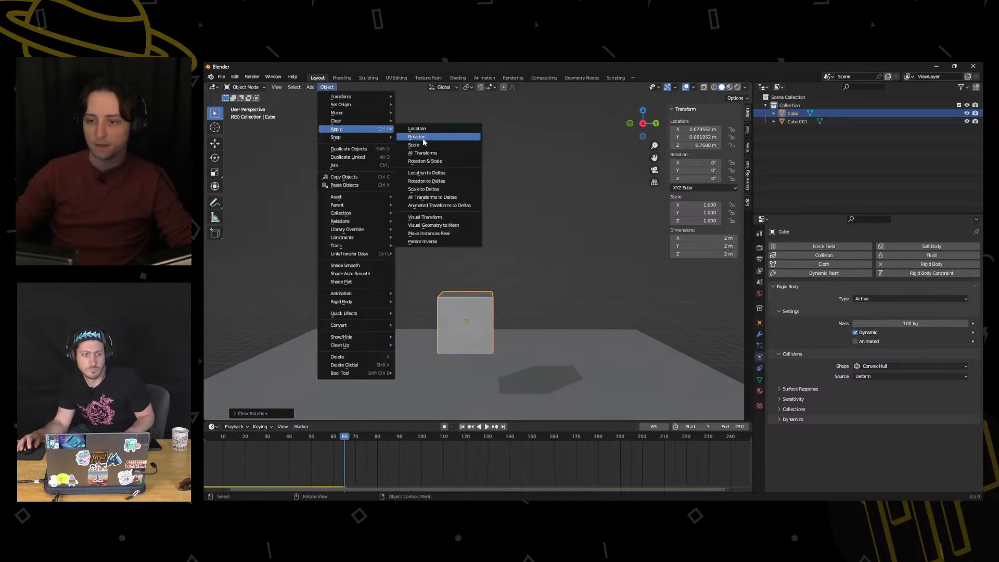
click(427, 136)
Raise the cube's upper vertices along Z in Edit Mode to form a column about 7.35 m tall
key(ctrl+Tab)
click(508, 308)
drag(386, 259, 515, 306)
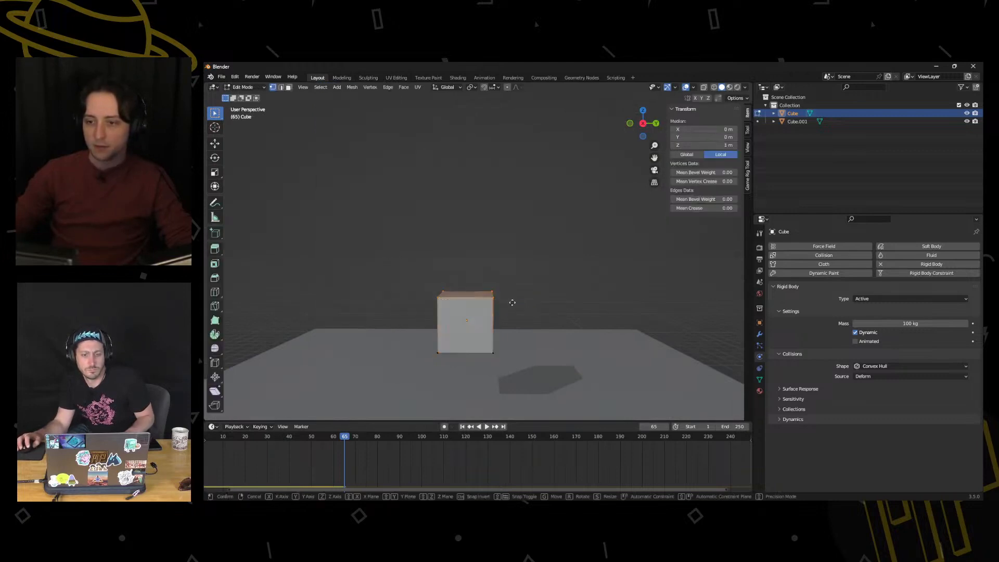
key(g)
key(z)
click(520, 168)
Move the column's entire mesh upward along Z so its base sits at the object origin, and return to Object Mode
drag(388, 130, 561, 366)
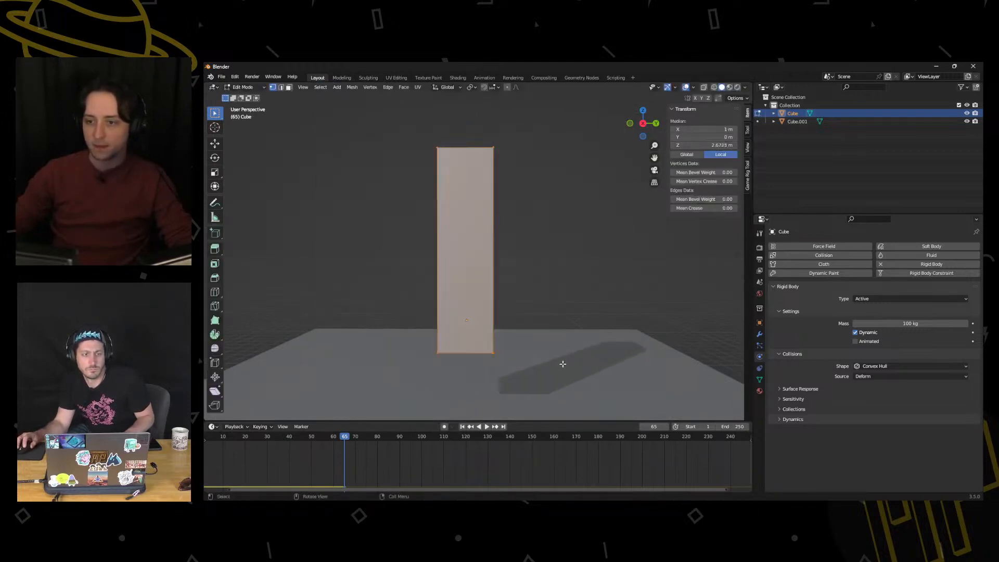
key(g)
key(z)
right_click(560, 343)
scroll(558, 318, down, 1)
middle_drag(557, 317, 522, 317)
key(a)
key(g)
key(z)
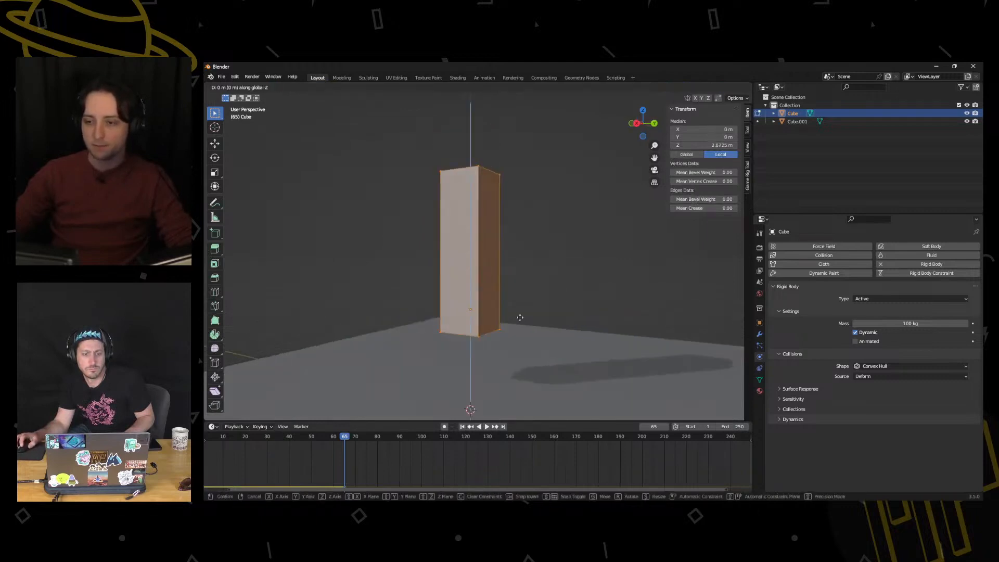
click(520, 292)
key(ctrl+Tab)
click(479, 275)
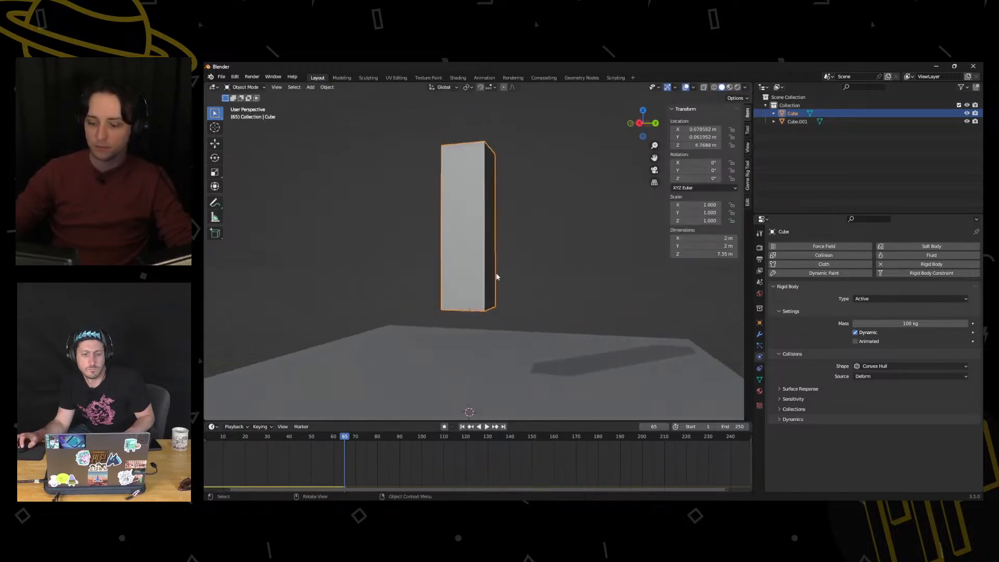
Try to tilt the column around the origin at its base with several free rotations
key(KP_1)
key(r)
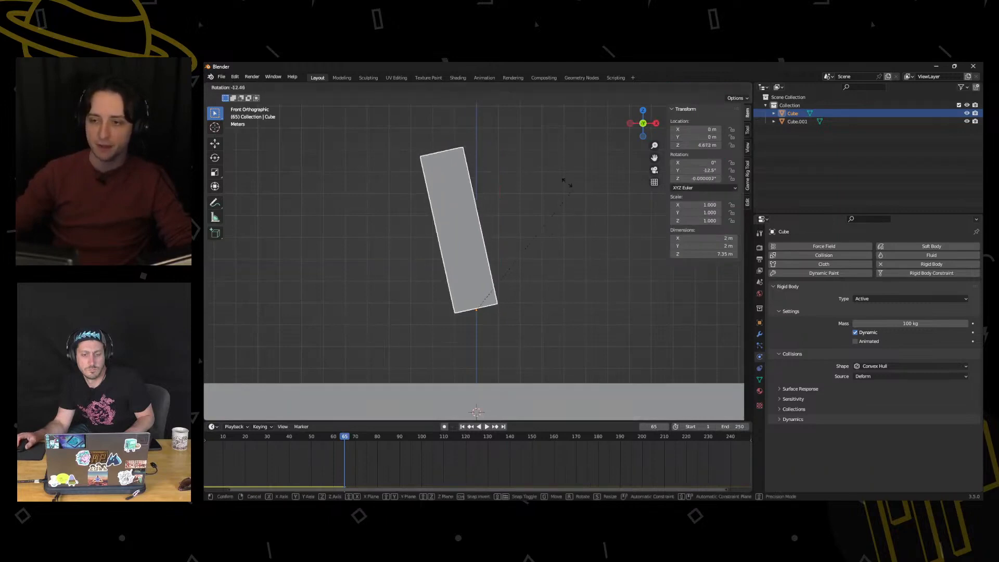
click(514, 161)
key(r)
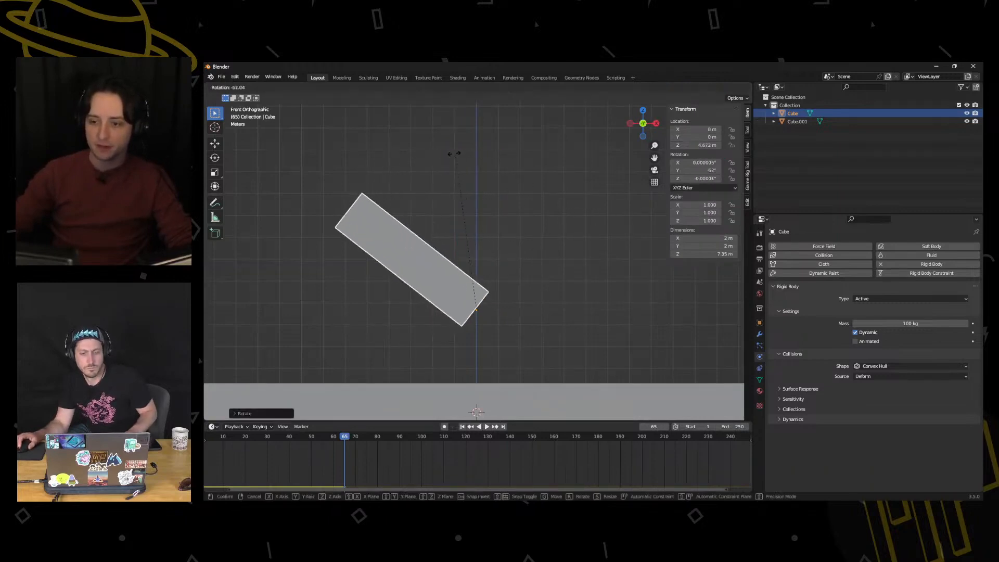
key(Escape)
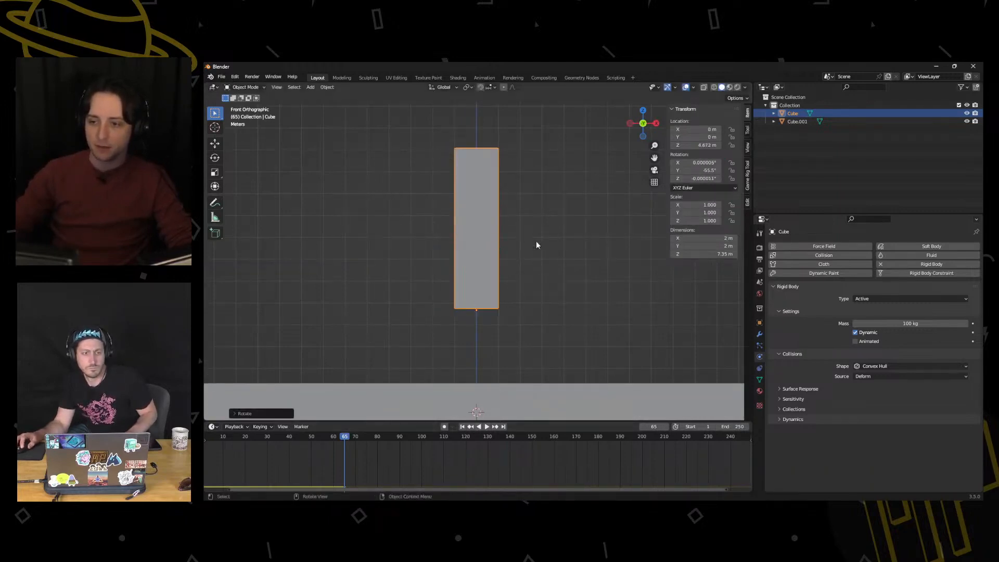
mouse_move(536, 241)
middle_down()
mouse_move(541, 227)
mouse_move(520, 234)
middle_up()
key(r)
key(Escape)
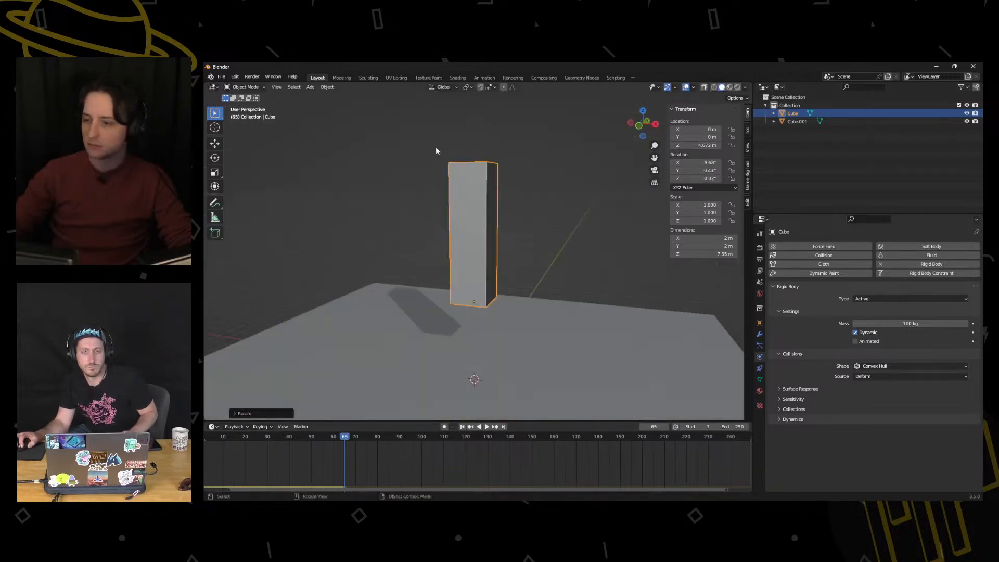
Return to the first frame and tilt the column freely to about 17.6° X, -52° Y and -1.4° Z
click(462, 427)
key(r)
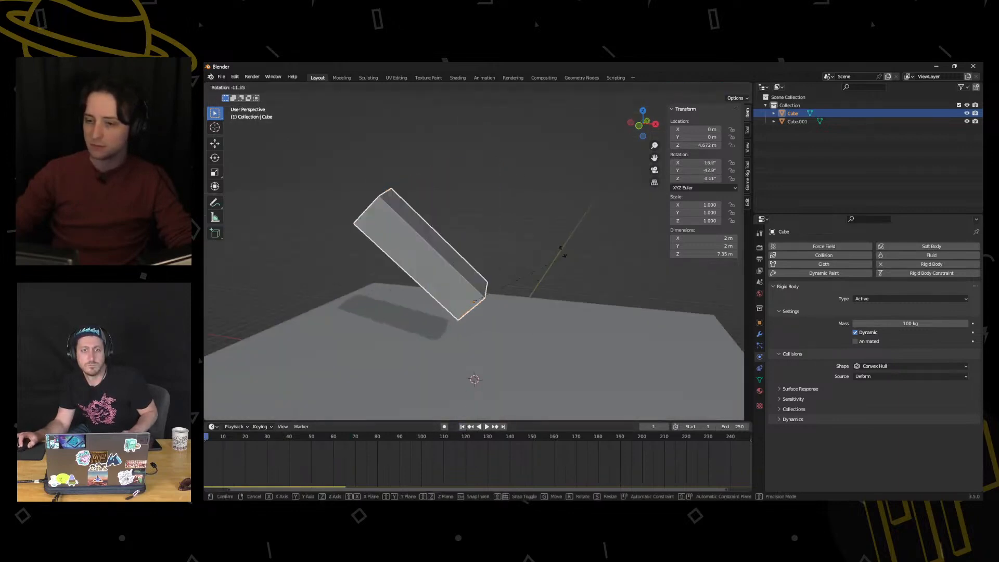
click(460, 432)
middle_drag(470, 348, 470, 328)
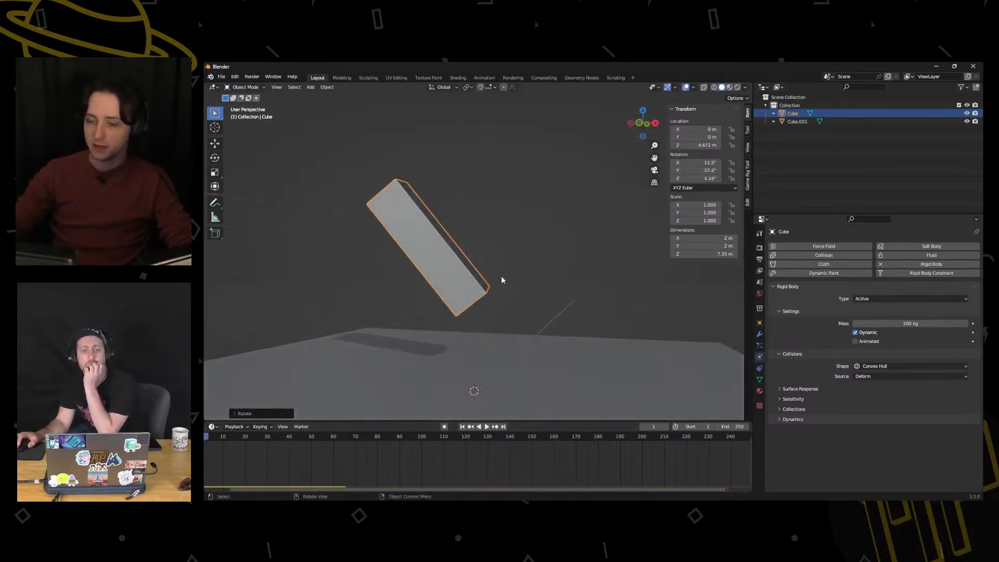
key(r)
click(502, 219)
middle_drag(503, 220, 525, 271)
key(r)
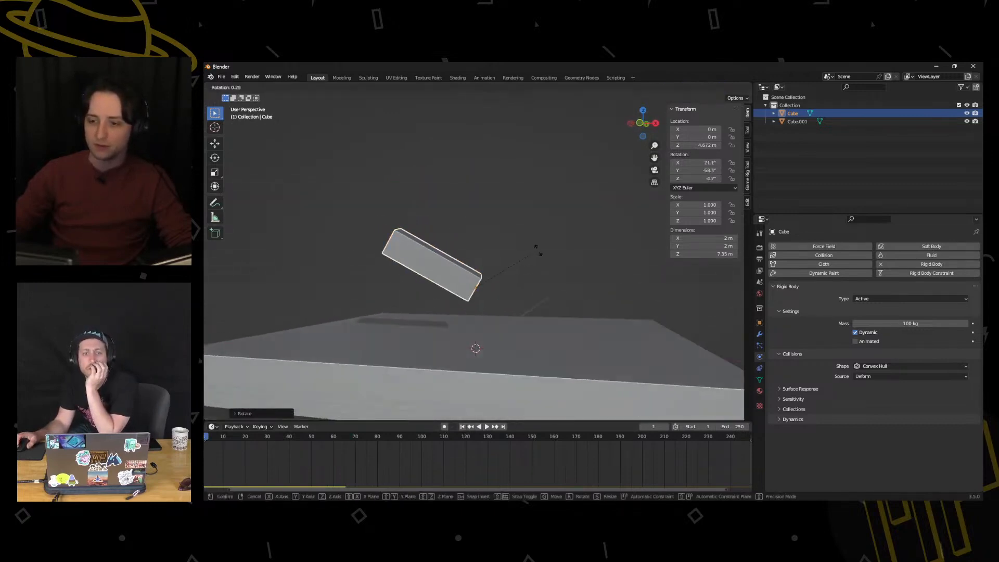
click(552, 252)
Play the simulation to watch how the tilted column lands, then stop and rewind it to the first frame
click(487, 427)
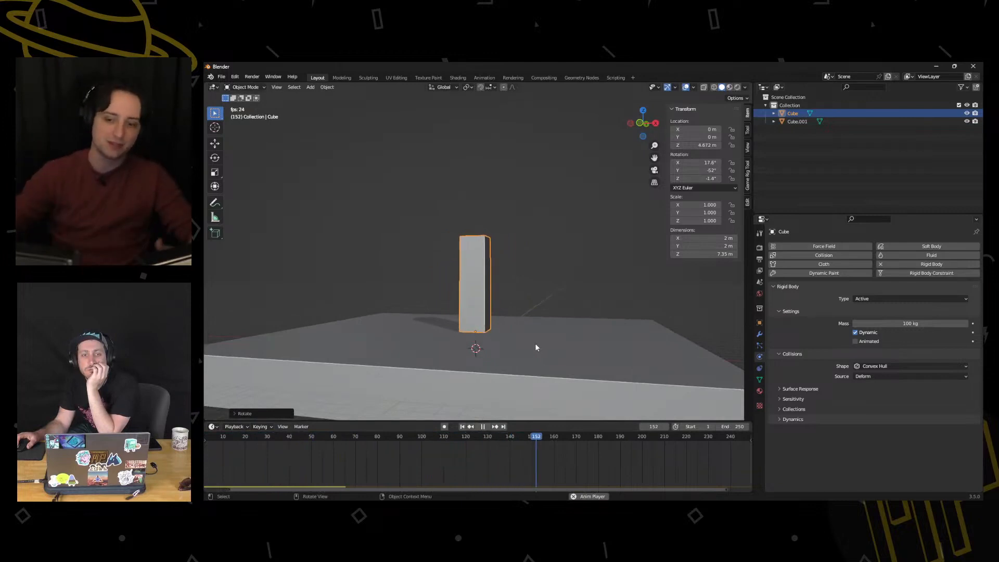
click(483, 427)
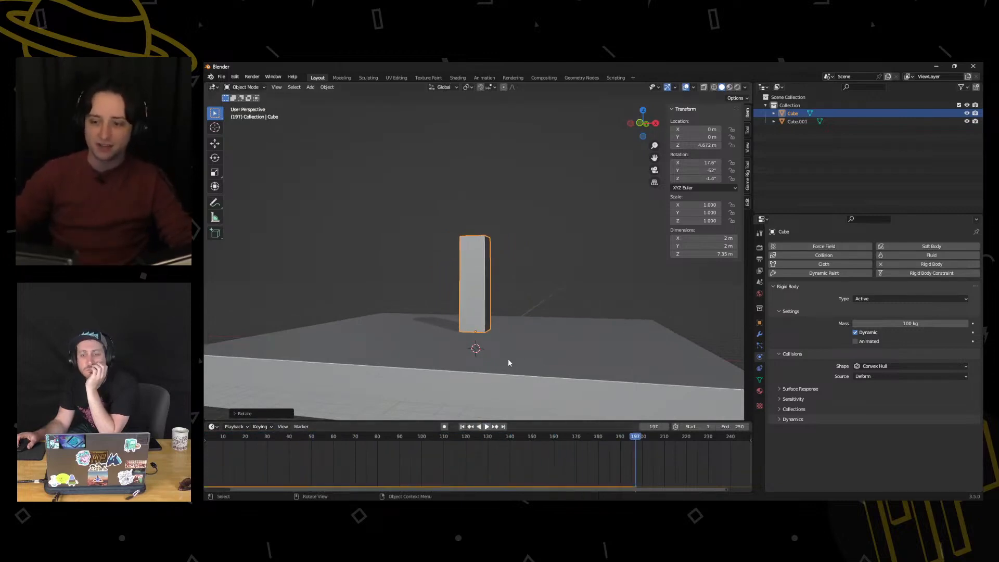
click(462, 426)
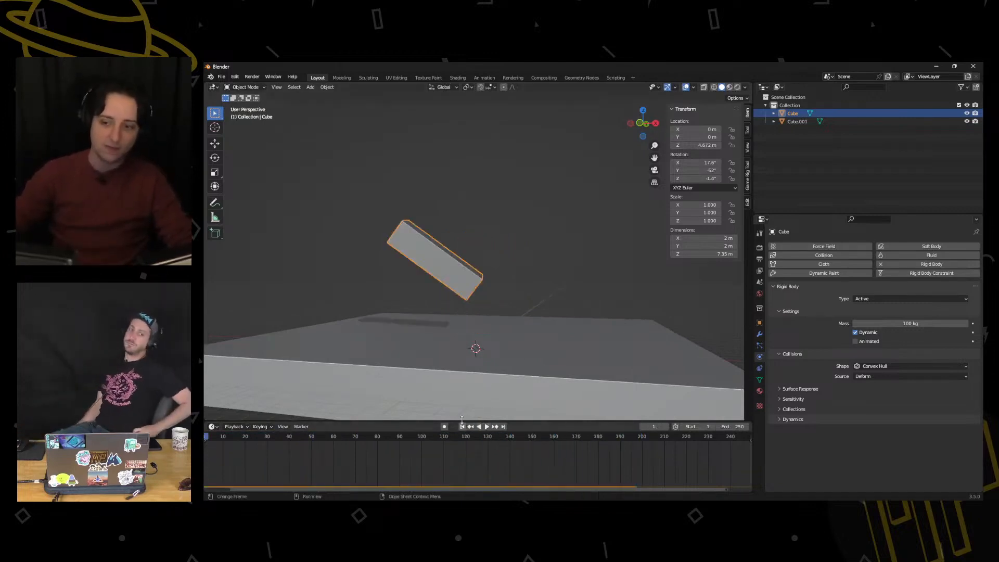
Raise the column to about 6.88 m on Z and tilt it further to about 32.8° X, -69.6° Y and -15.9° Z
key(g)
click(535, 220)
key(r)
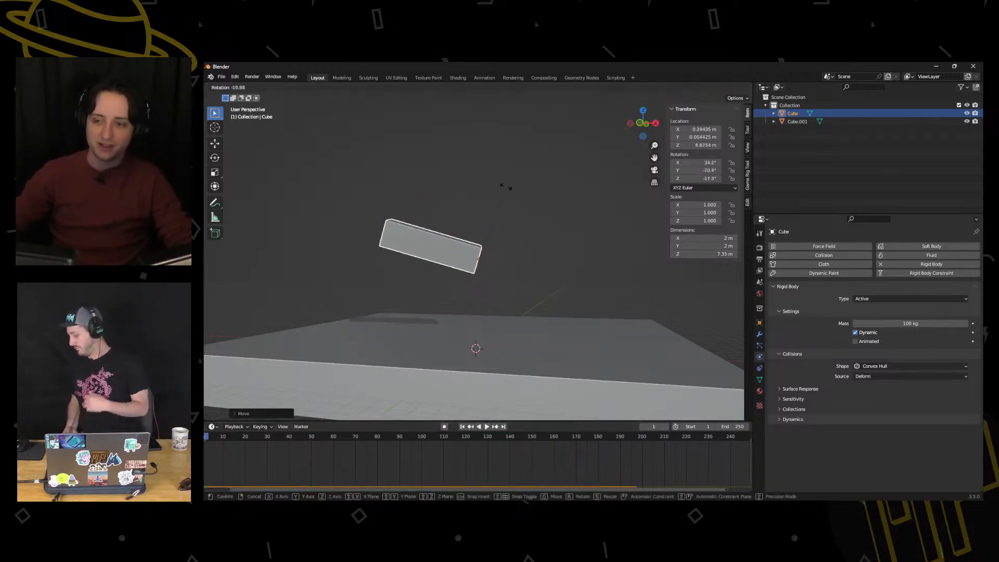
click(509, 185)
Play the simulation of the raised, nearly horizontal column and examine its fall from several sides, then stop playback
click(486, 427)
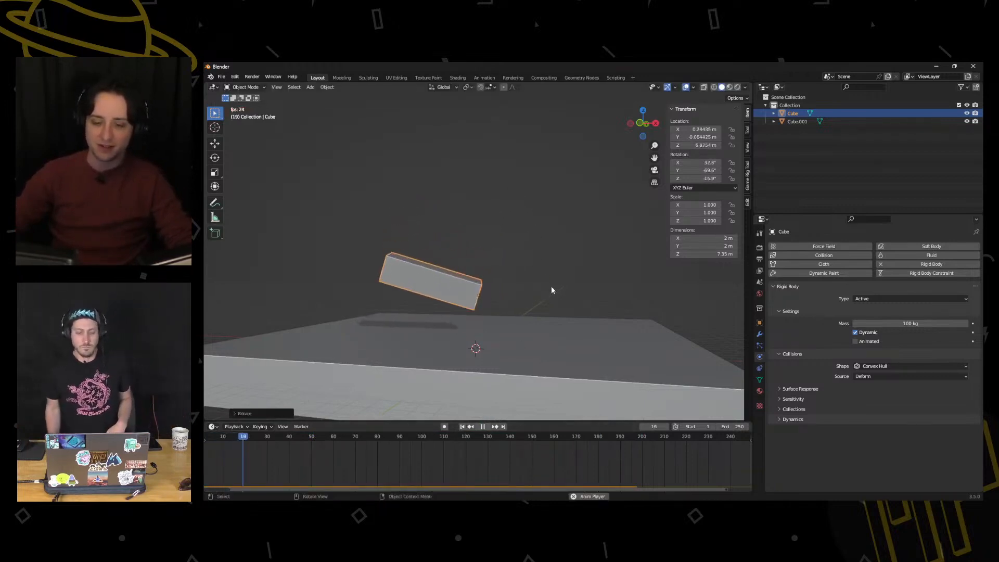
middle_drag(551, 286, 512, 316)
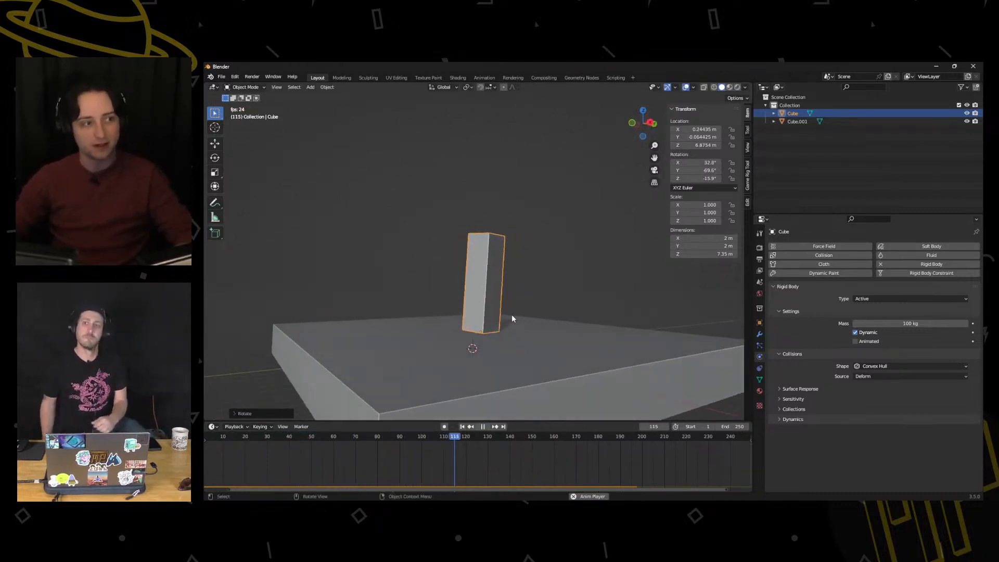
middle_drag(516, 326, 525, 333)
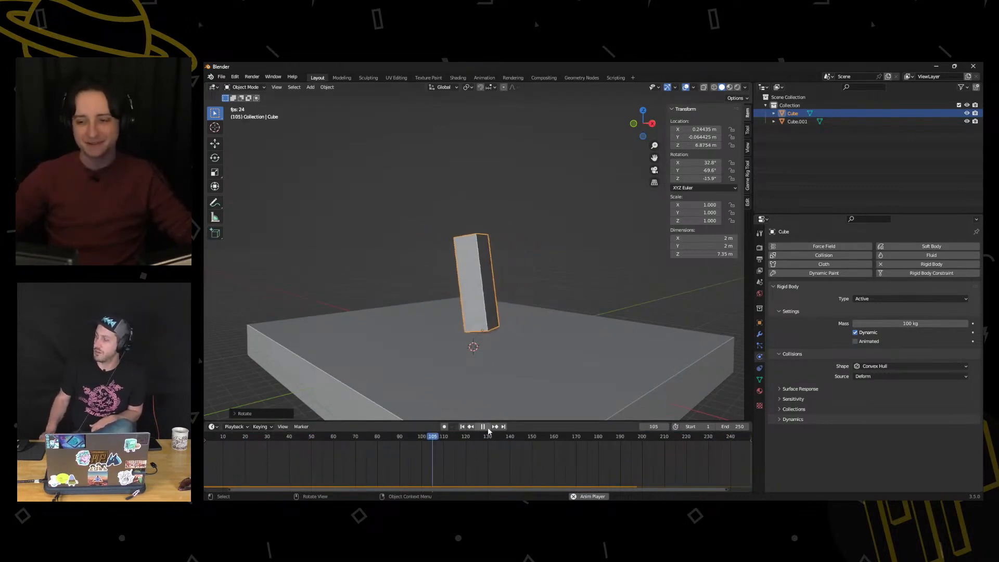
click(487, 427)
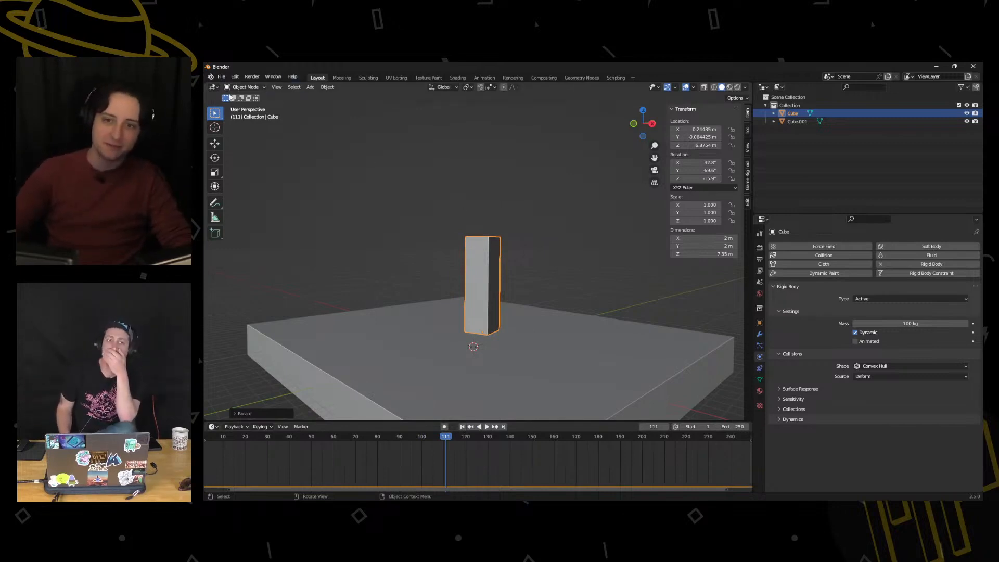
Show the column's mesh data properties with its vertex groups and review the available interaction modes
click(247, 88)
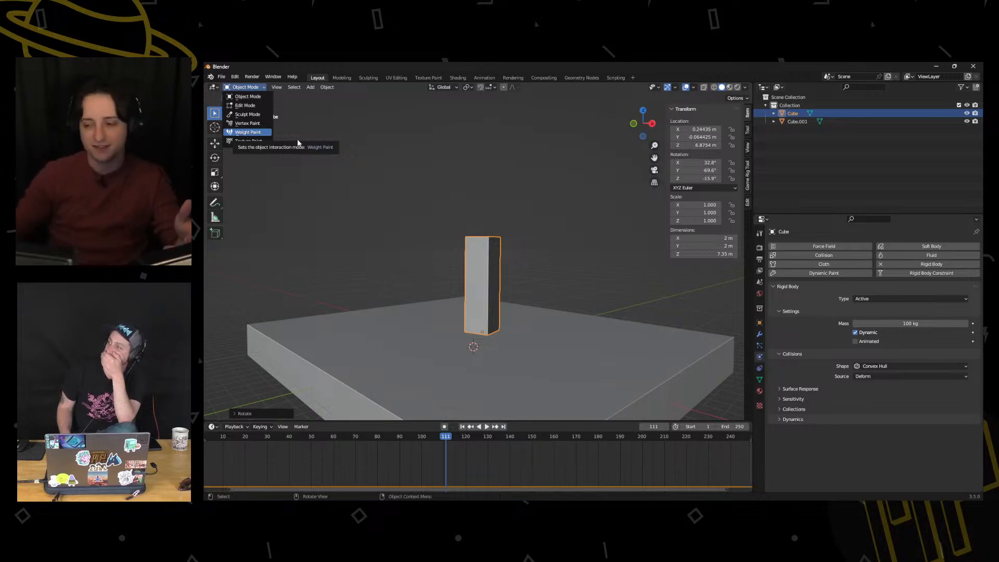
click(760, 380)
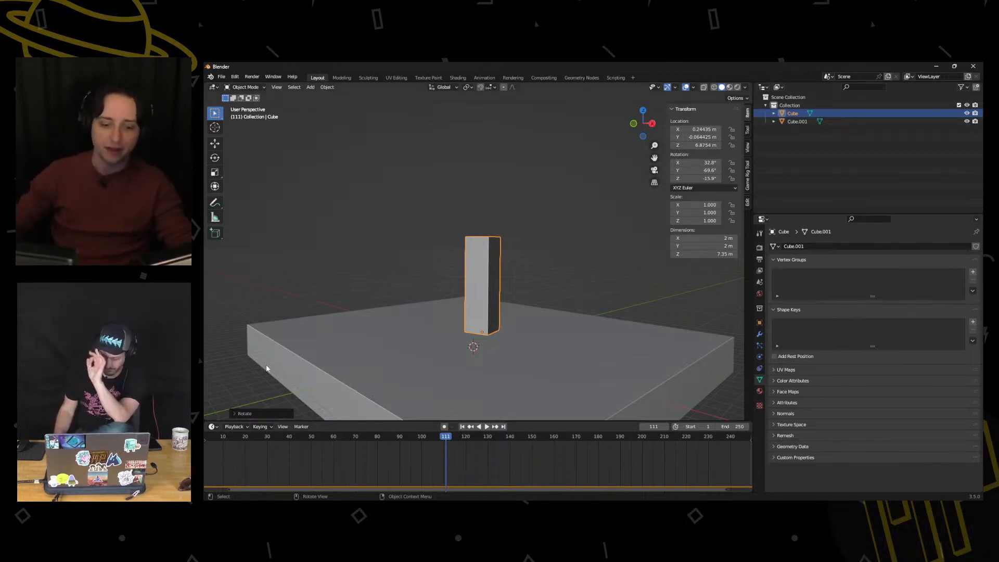
click(250, 88)
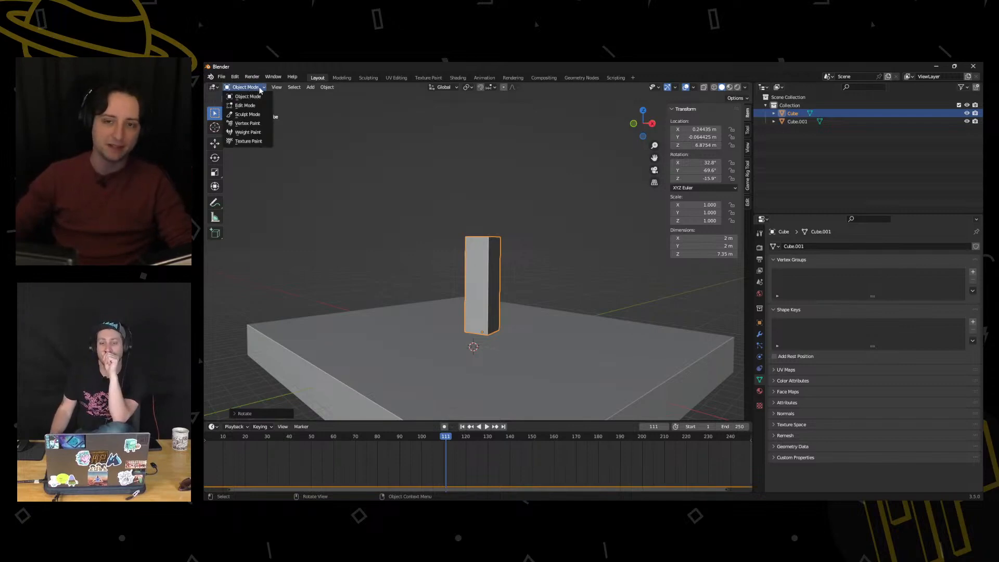
click(261, 88)
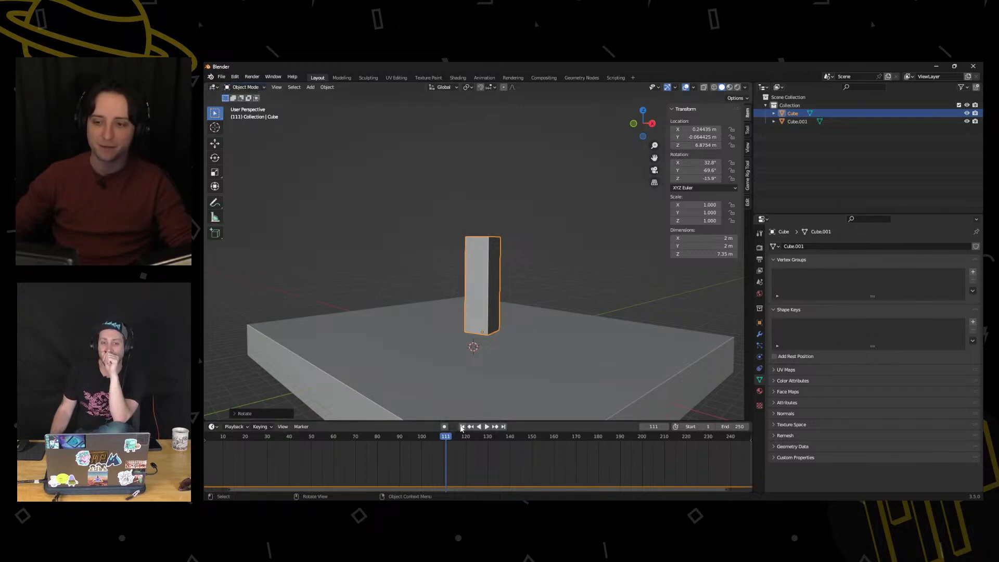
Return to the first frame and set the column's origin to its Center of Mass (Surface)
click(462, 426)
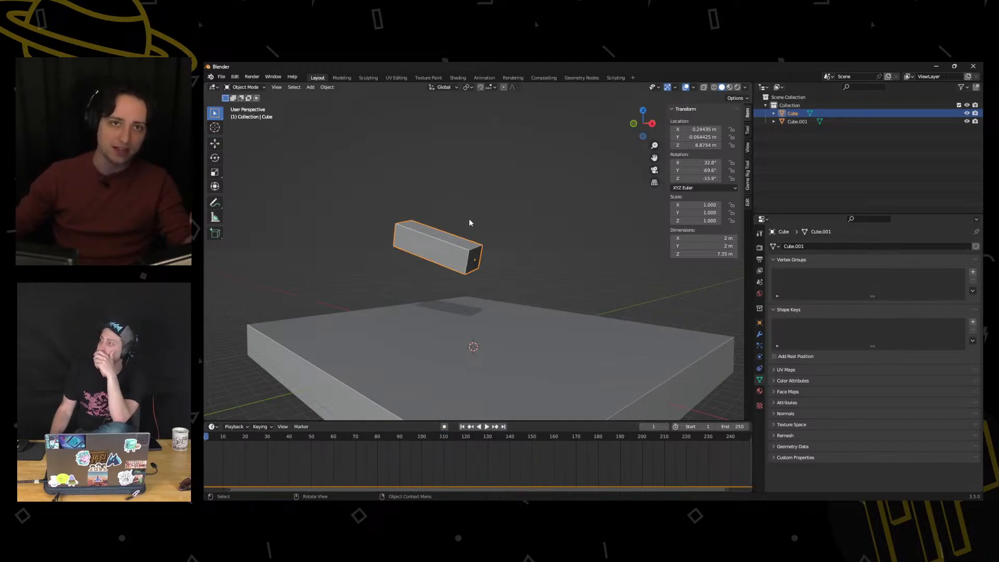
right_click(440, 277)
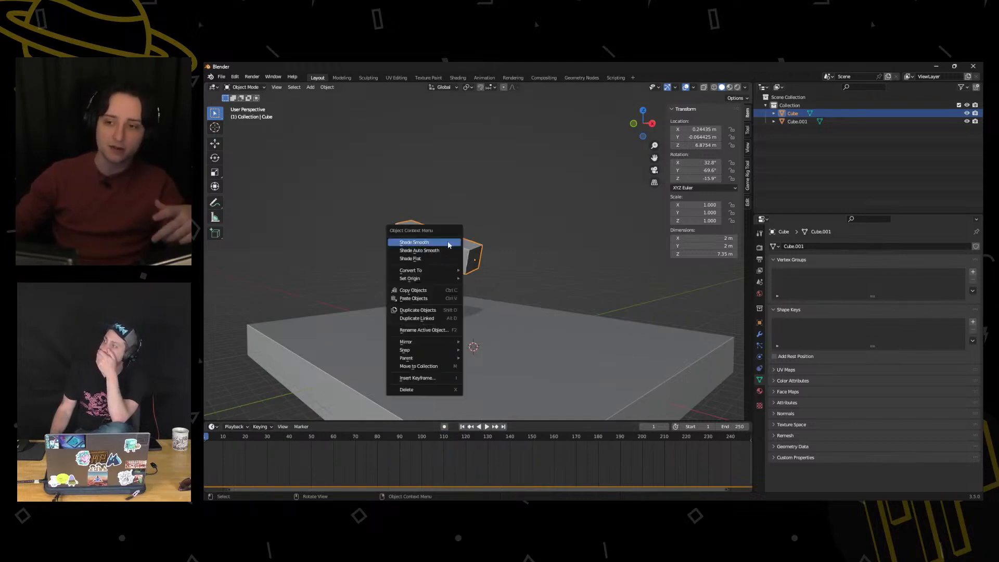
middle_drag(471, 247, 447, 247)
right_click(446, 245)
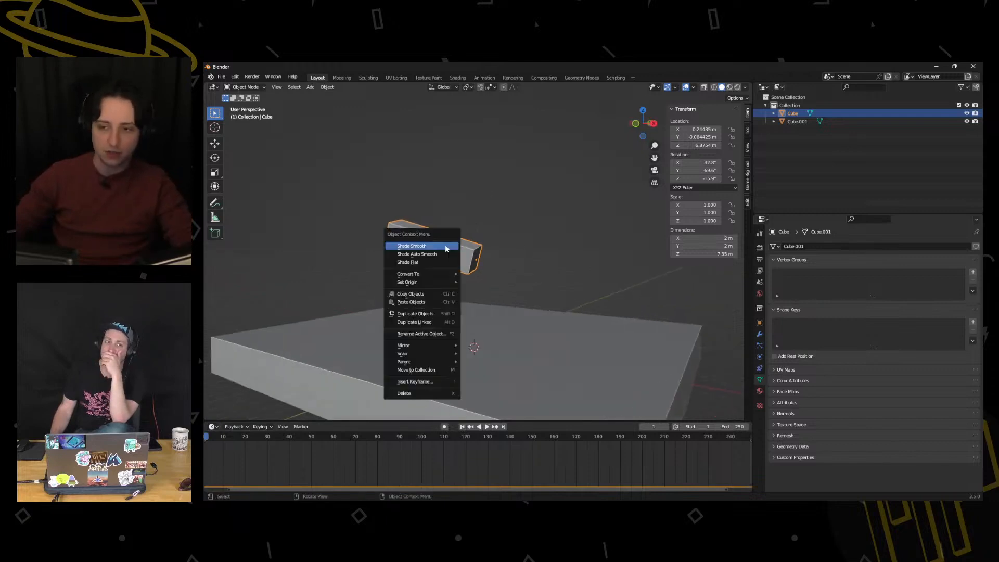
right_click(445, 242)
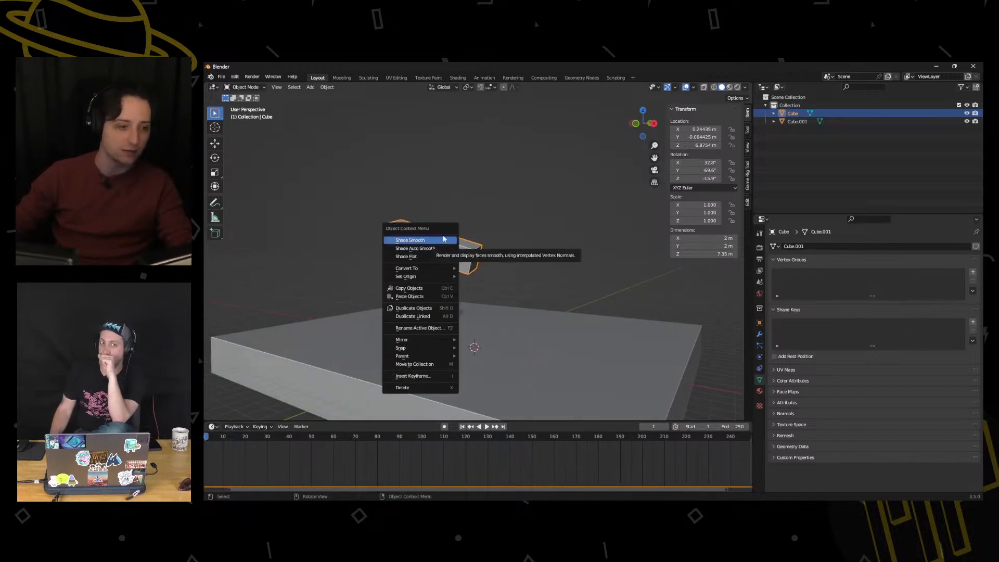
right_click(436, 239)
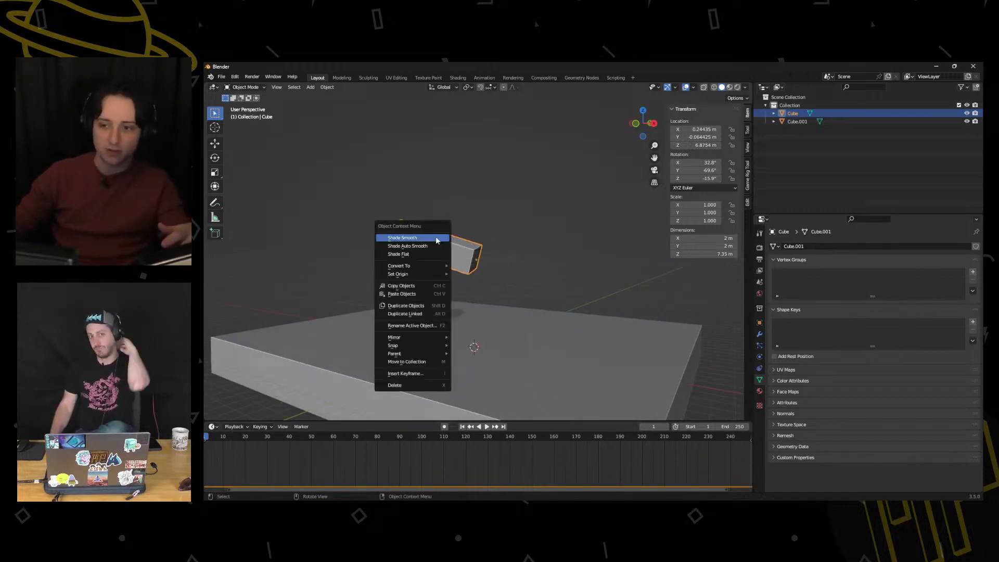
mouse_move(435, 273)
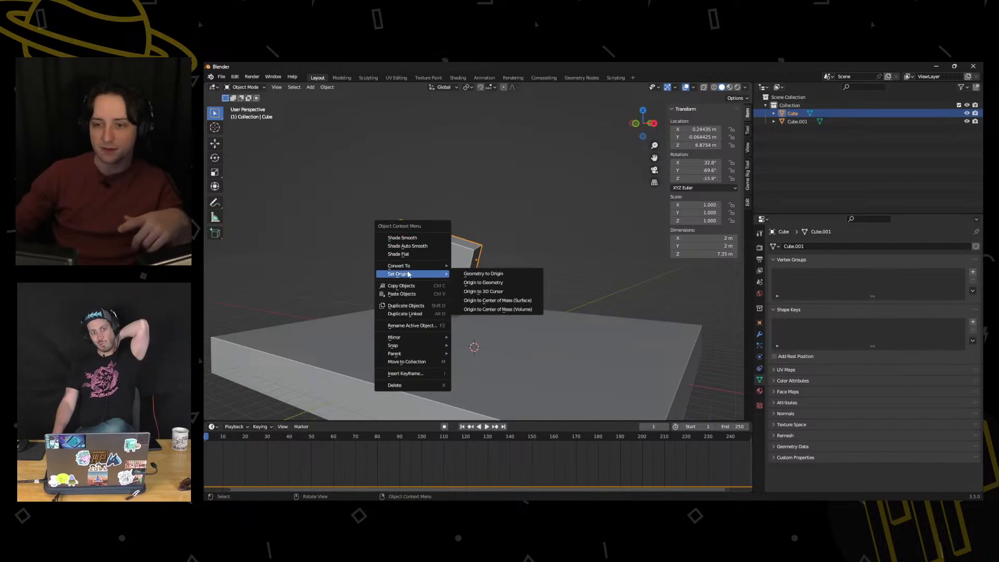
click(508, 303)
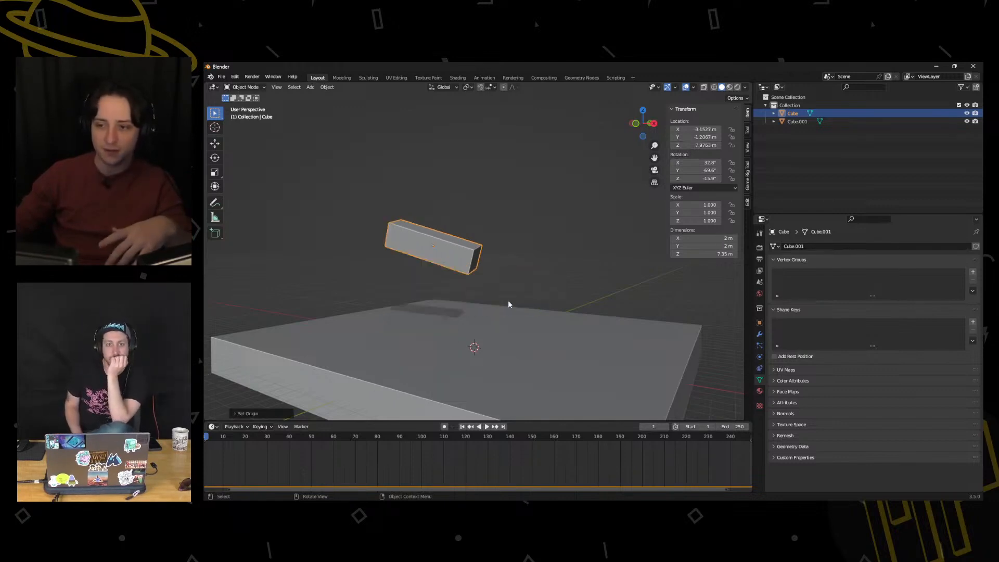
Play the simulation with the re-centred origin, replay the fall from the start and stop it
middle_drag(508, 305, 486, 383)
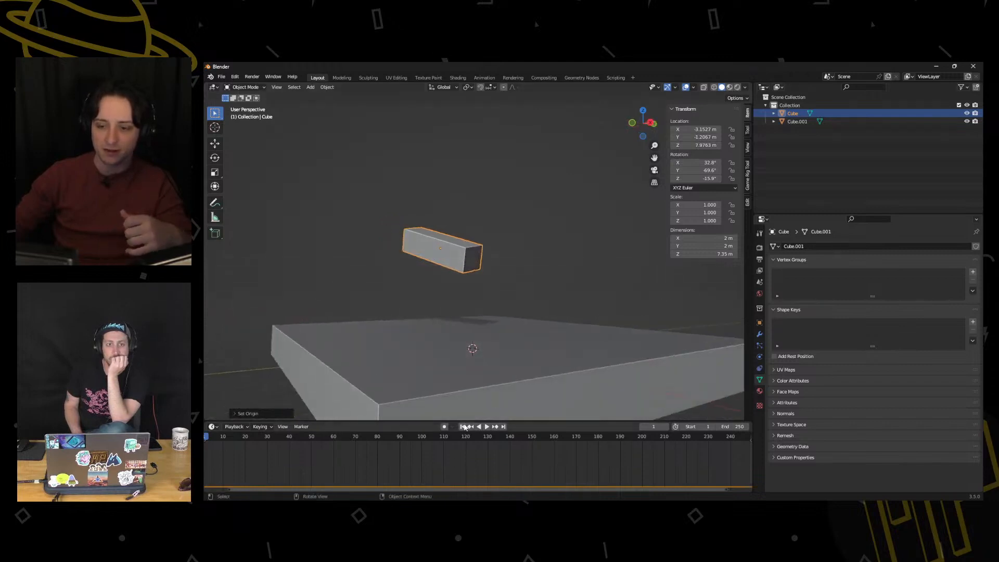
click(487, 427)
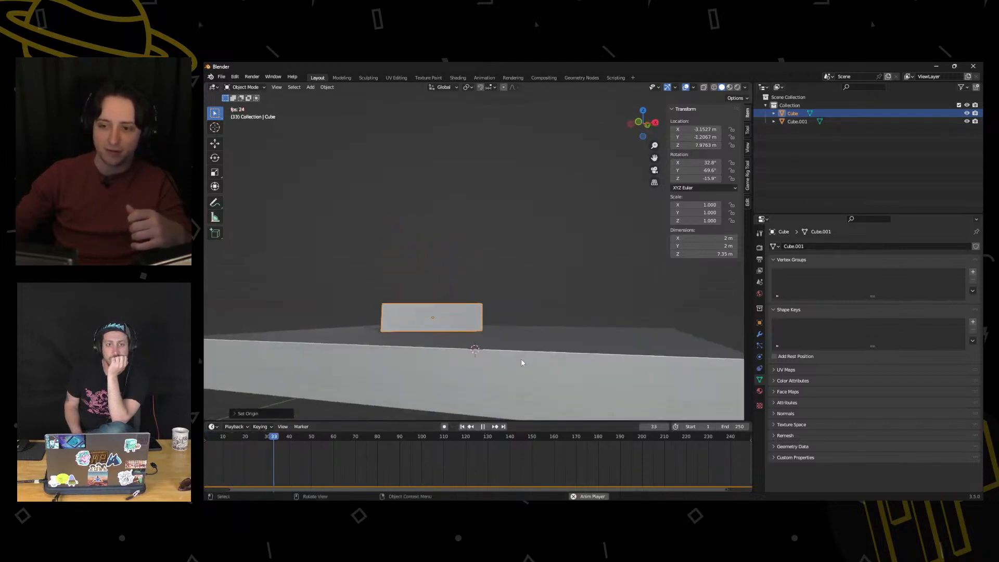
middle_drag(509, 362, 487, 378)
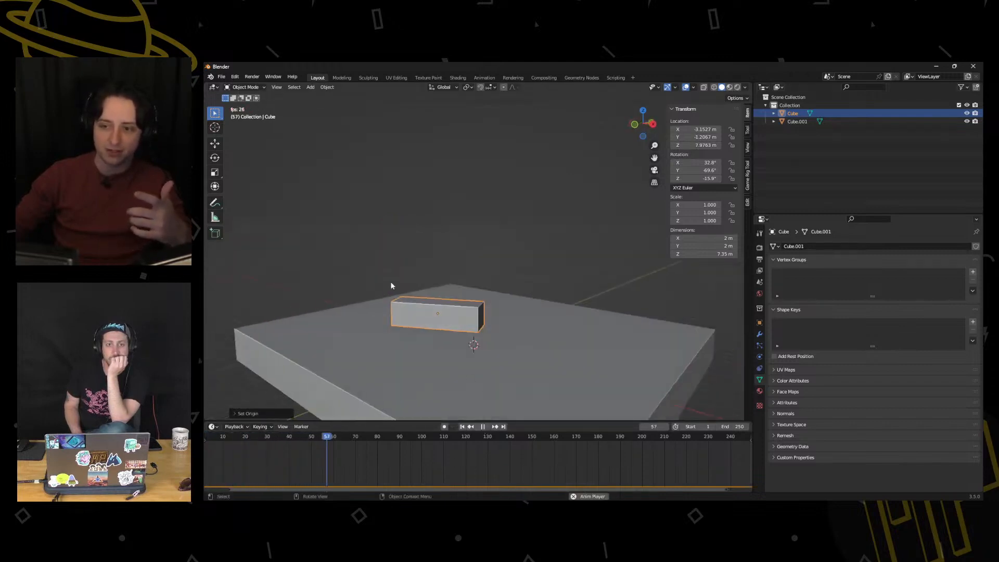
click(462, 427)
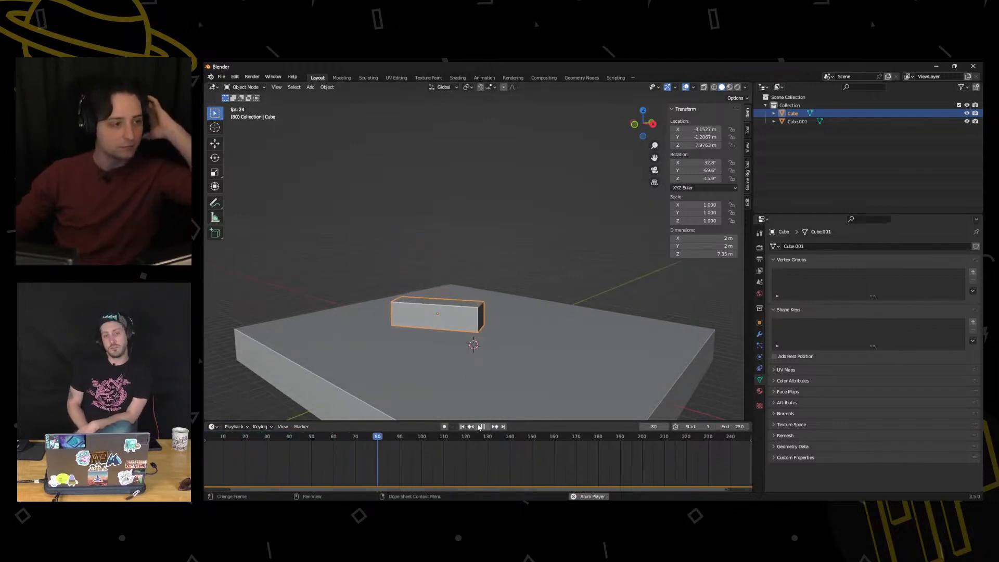
click(480, 427)
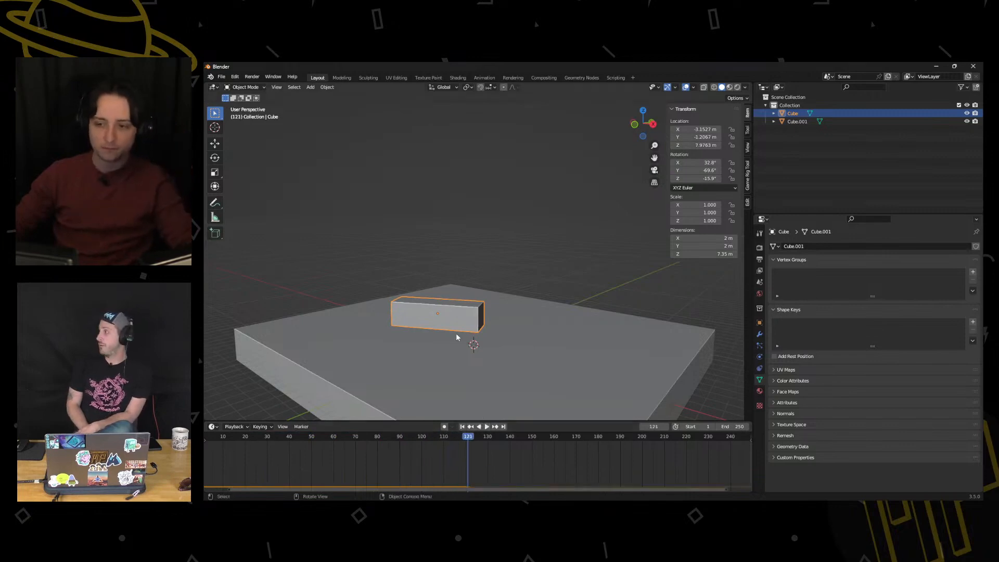
Enter Edit Mode and add two evenly spaced loop cuts across the column and two along its length
middle_drag(443, 314, 458, 332)
key(ctrl+Tab)
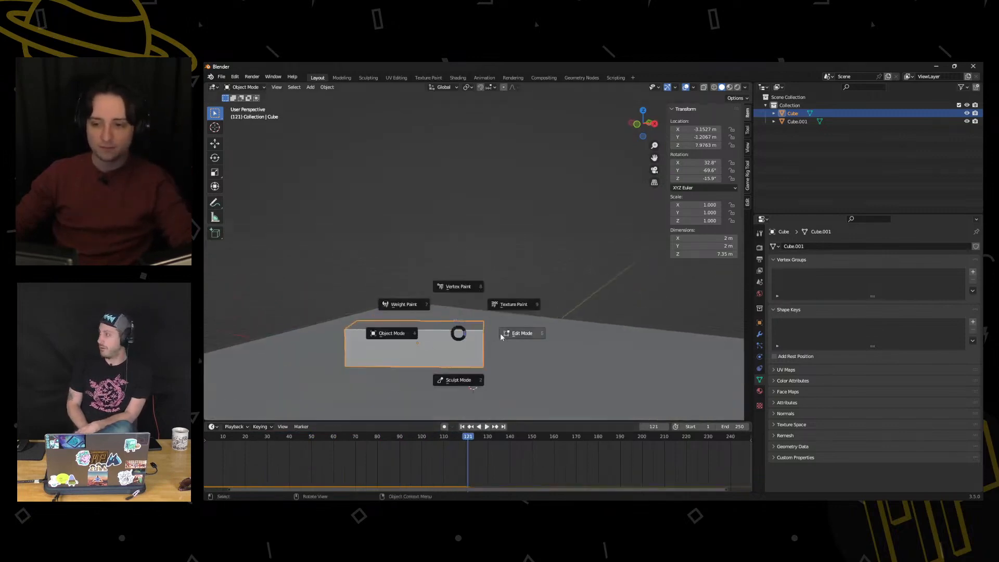
key(ctrl+r)
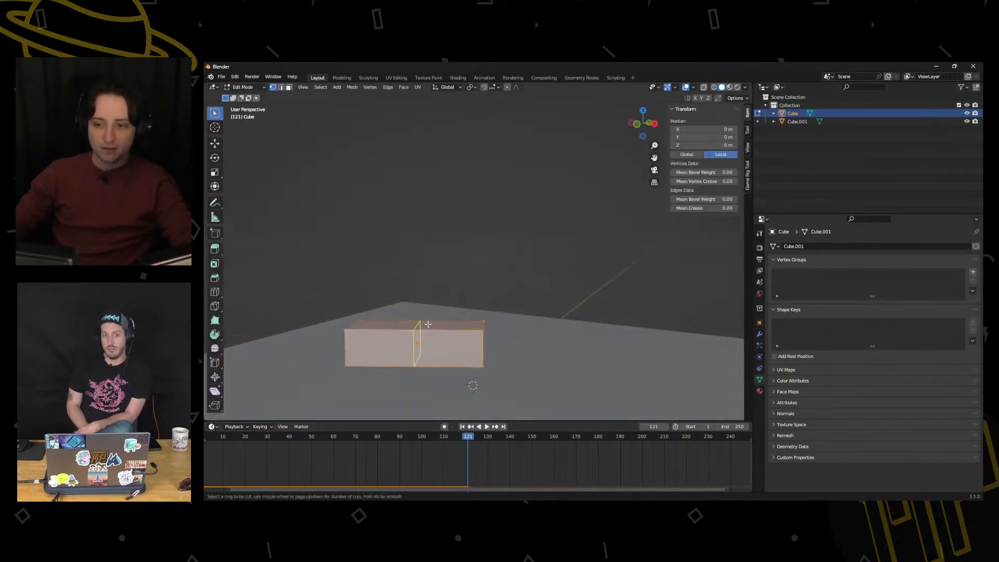
scroll(428, 324, up, 1)
click(428, 324)
right_click(427, 324)
middle_drag(427, 323, 449, 312)
click(448, 312)
right_click(448, 312)
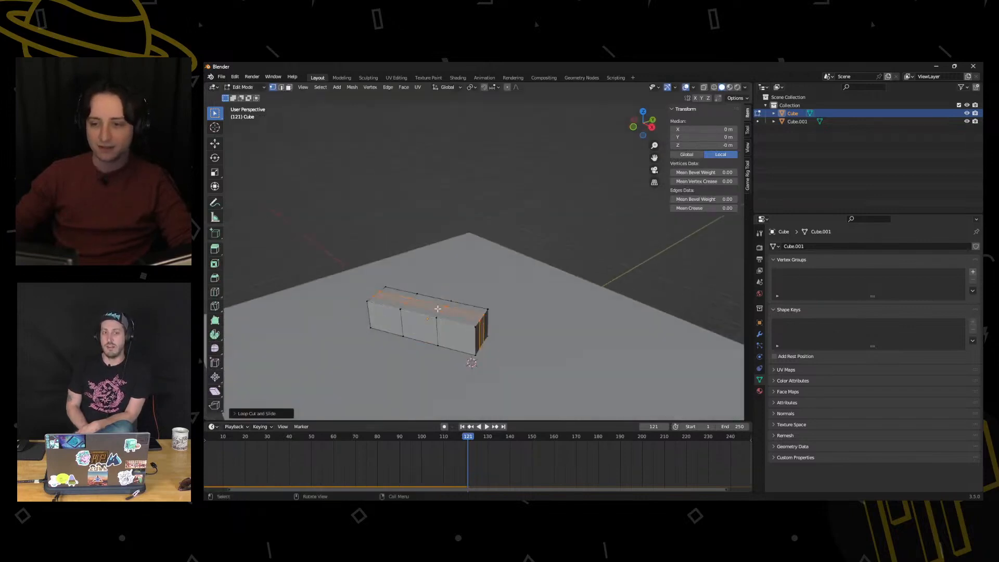
Extrude the centre face on the lying column's upper side about 2.65 m upward to form a neck
click(424, 308)
key(3)
click(425, 310)
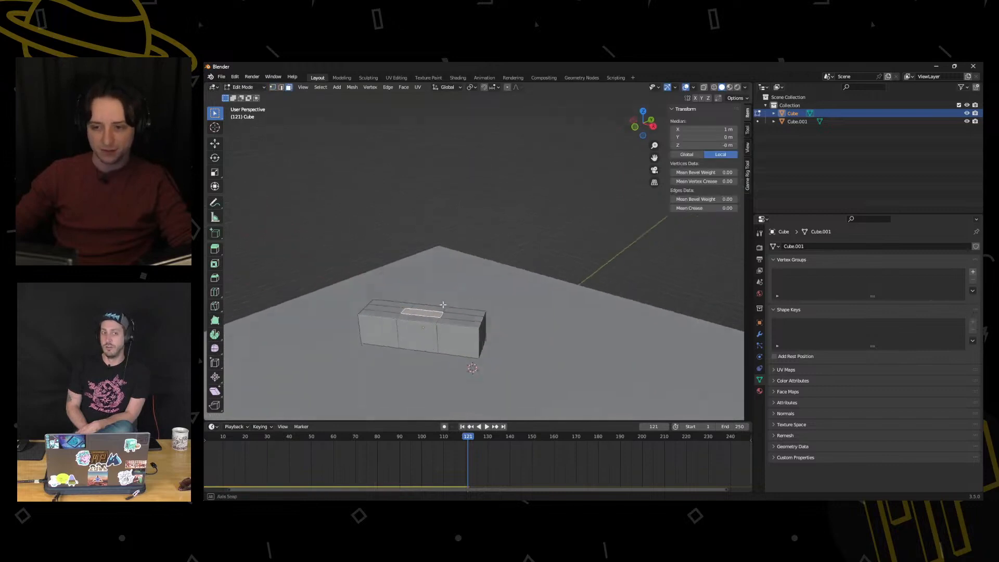
key(e)
click(433, 226)
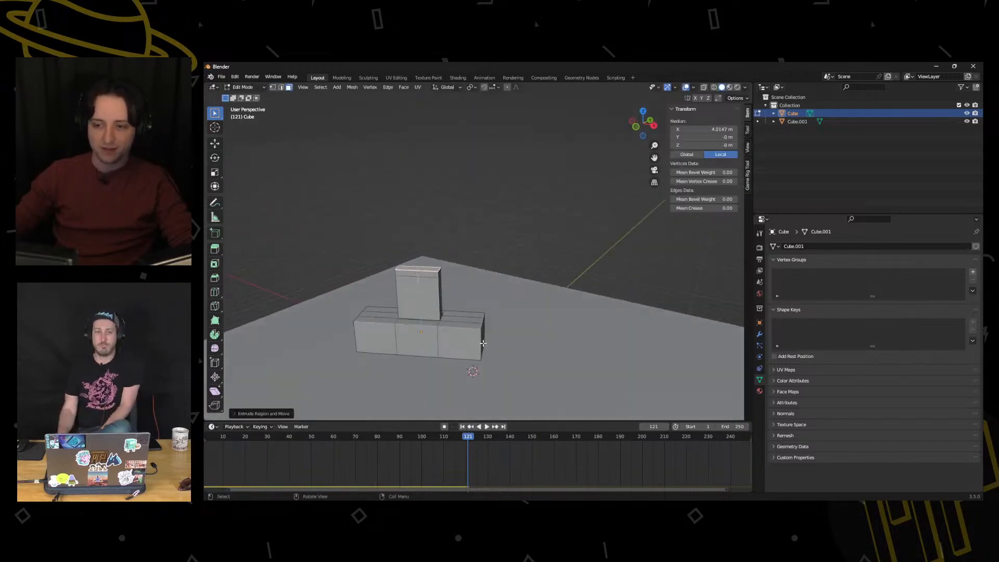
key(ctrl+z)
key(s)
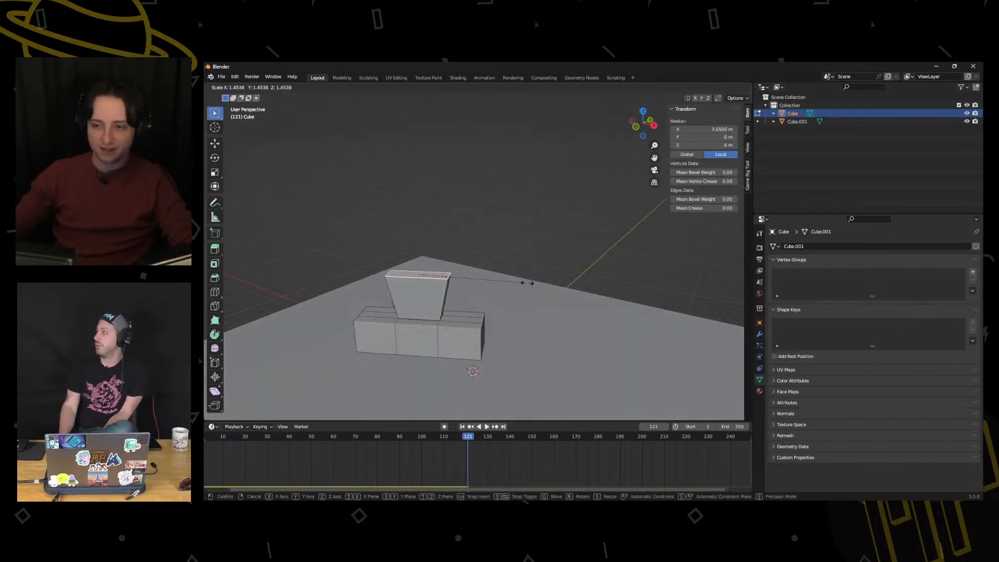
right_click(516, 284)
Extrude the neck's end face in place, scale it outward, and extrude it about 2.5 m upward into a wider block
key(e)
key(s)
click(629, 289)
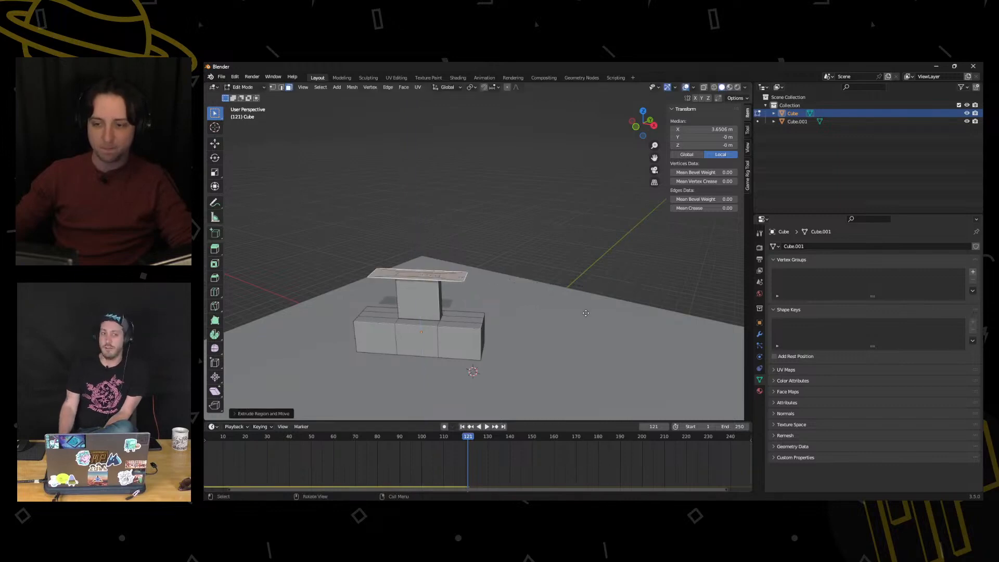
key(e)
click(573, 271)
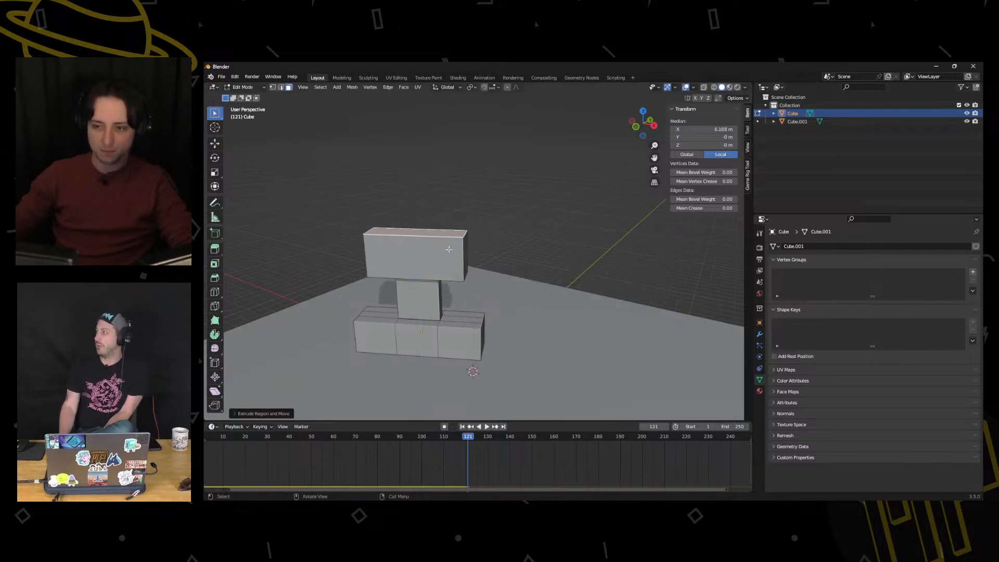
Leave Edit Mode and return the finished I-shaped mesh to Object Mode
middle_drag(500, 273, 540, 263)
key(ctrl+Tab)
click(467, 289)
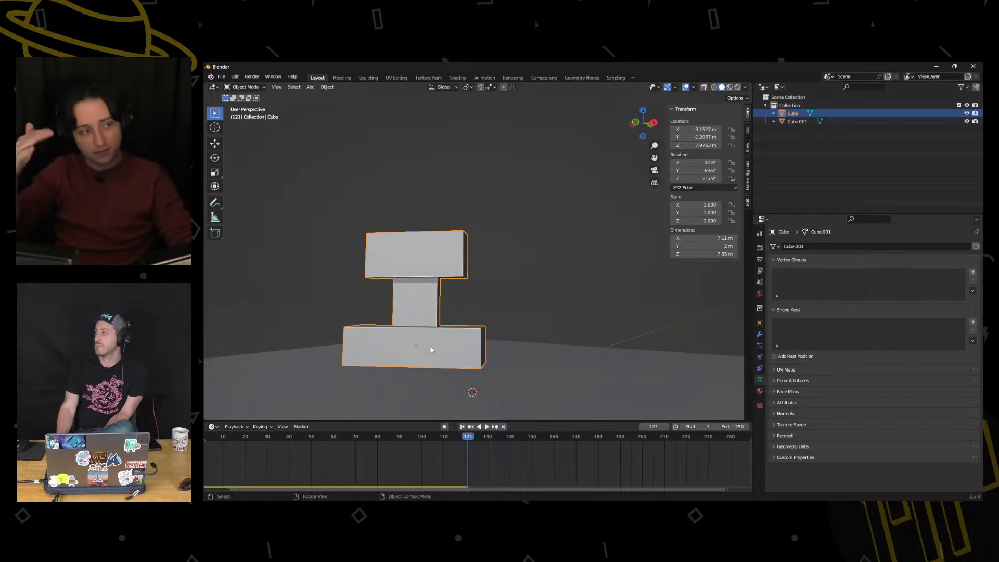
key(ctrl+Tab)
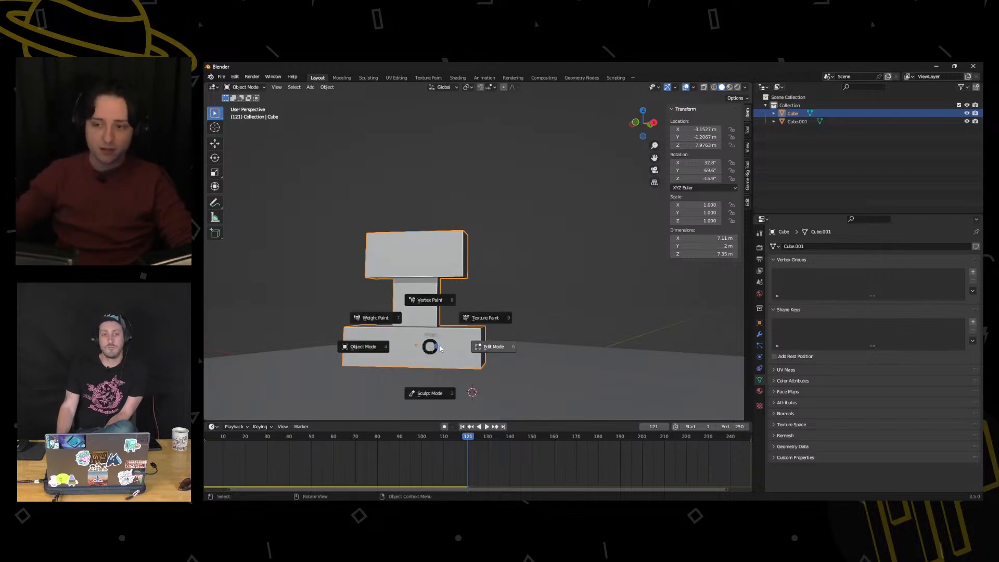
key(Escape)
middle_drag(461, 330, 461, 377)
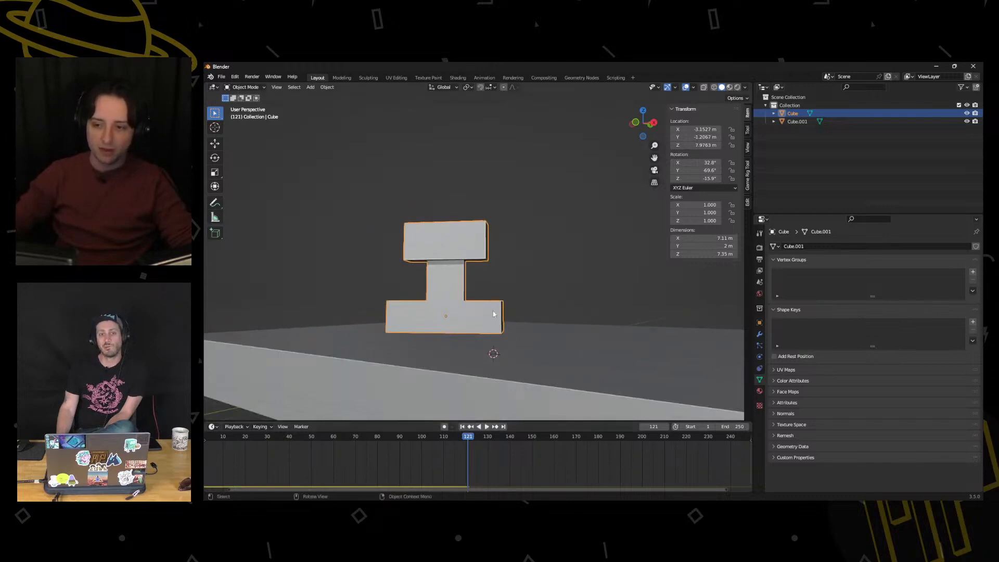
Move the I-shaped object, return to frame 1 and rotate it into a tilted pose above the floor
key(g)
click(521, 249)
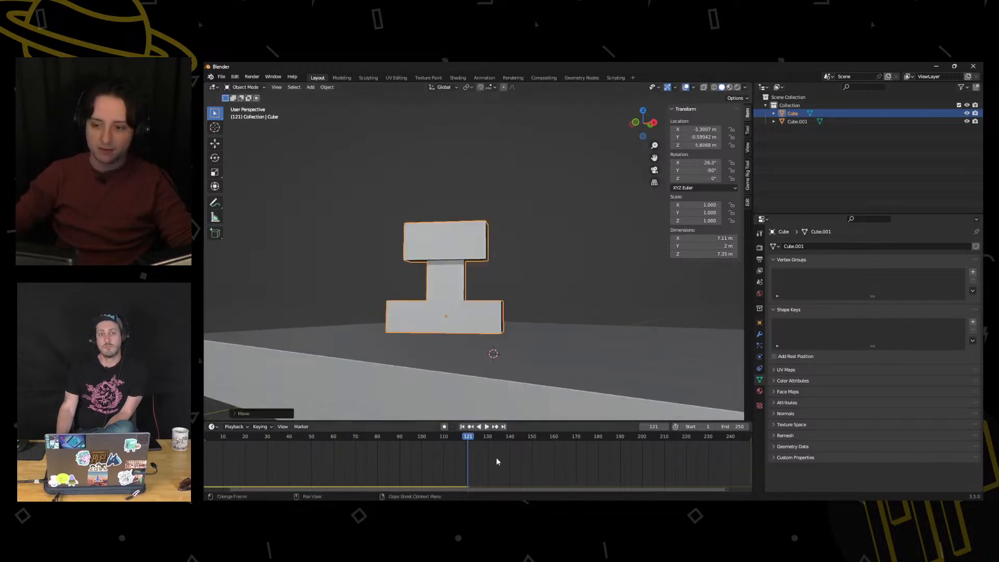
click(461, 427)
key(r)
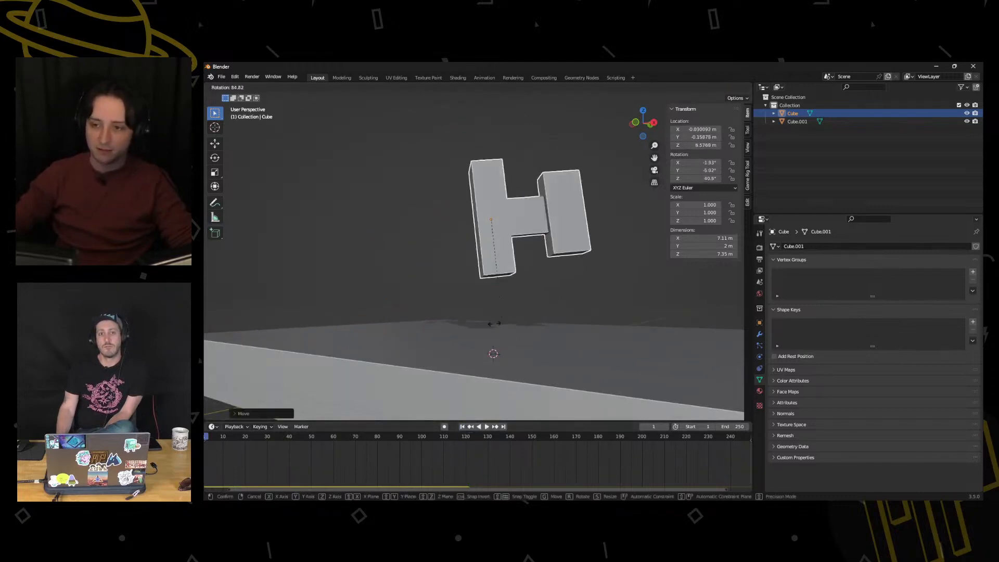
click(461, 311)
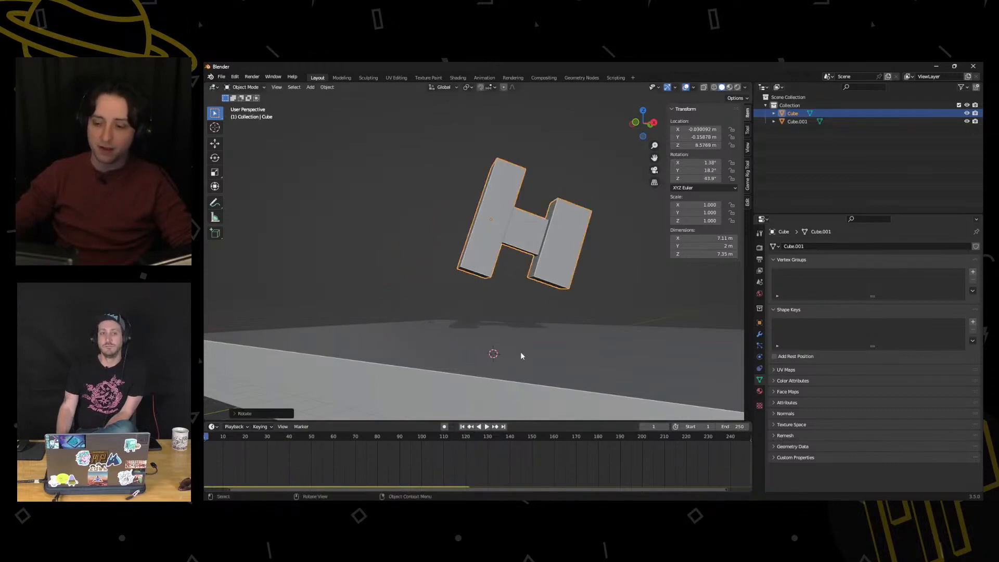
Play the tilted shape's fall, replay it from the start several times from different viewpoints and stop playback
shift+middle_drag(521, 354, 510, 364)
click(487, 427)
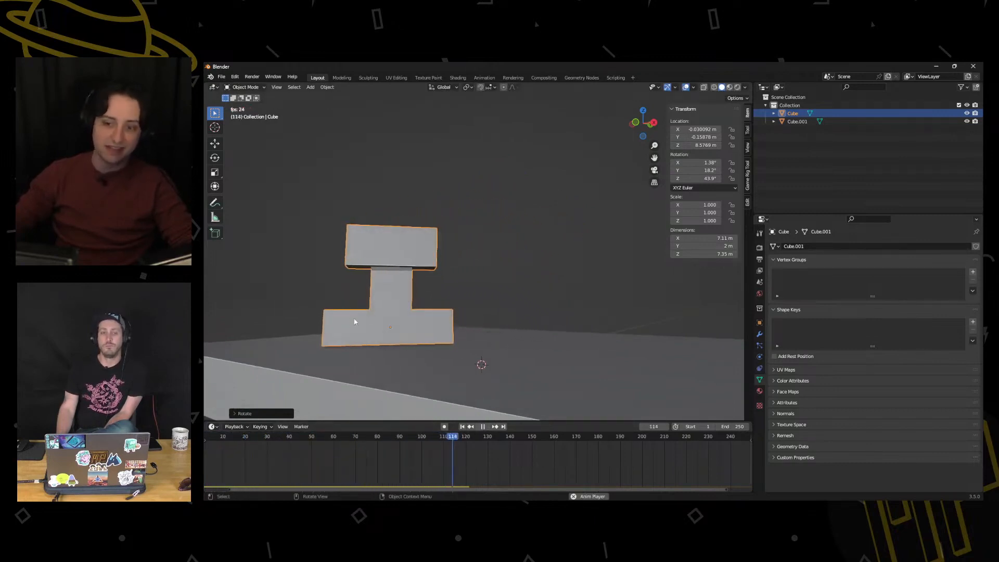
click(463, 427)
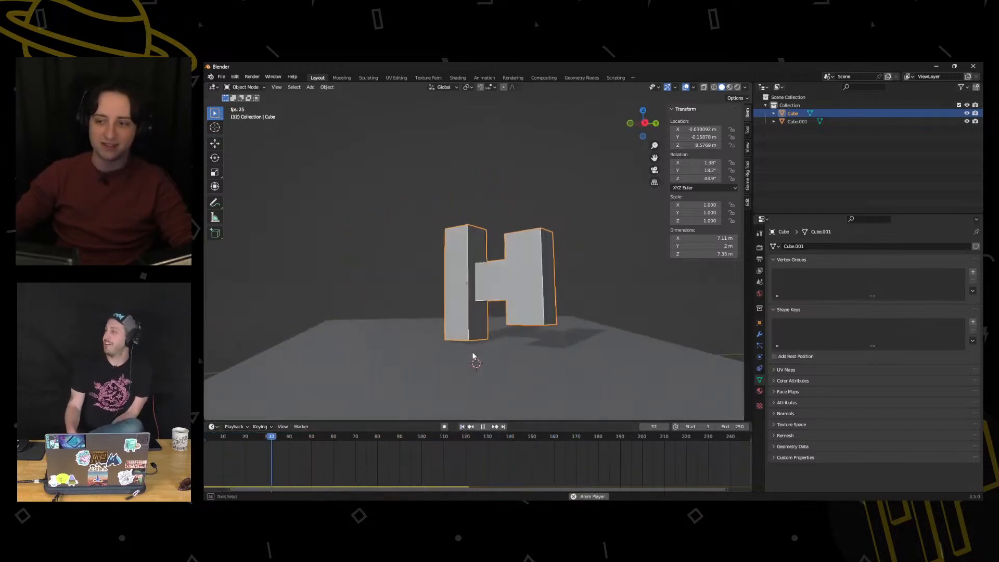
middle_drag(451, 350, 512, 352)
click(463, 427)
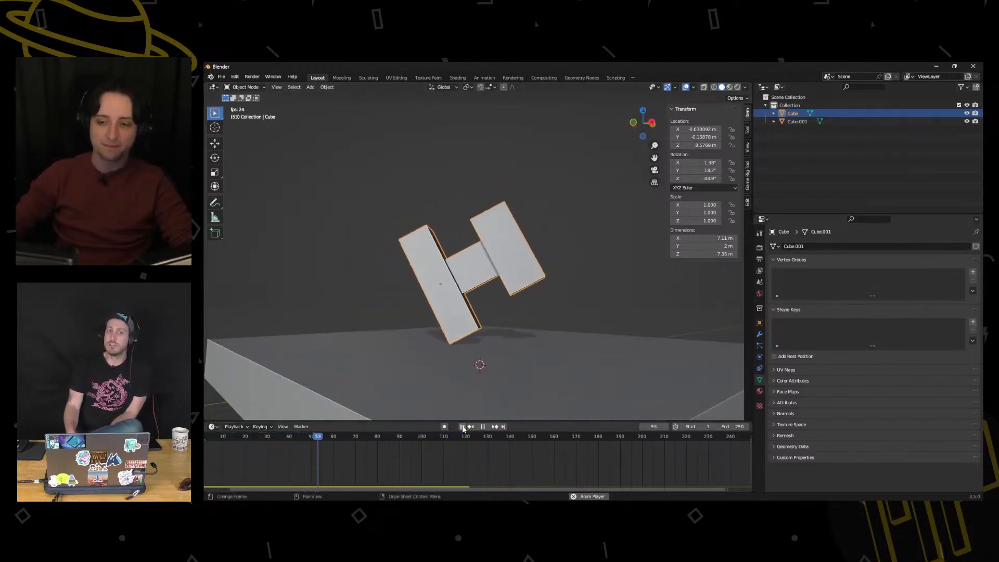
middle_drag(522, 396, 498, 380)
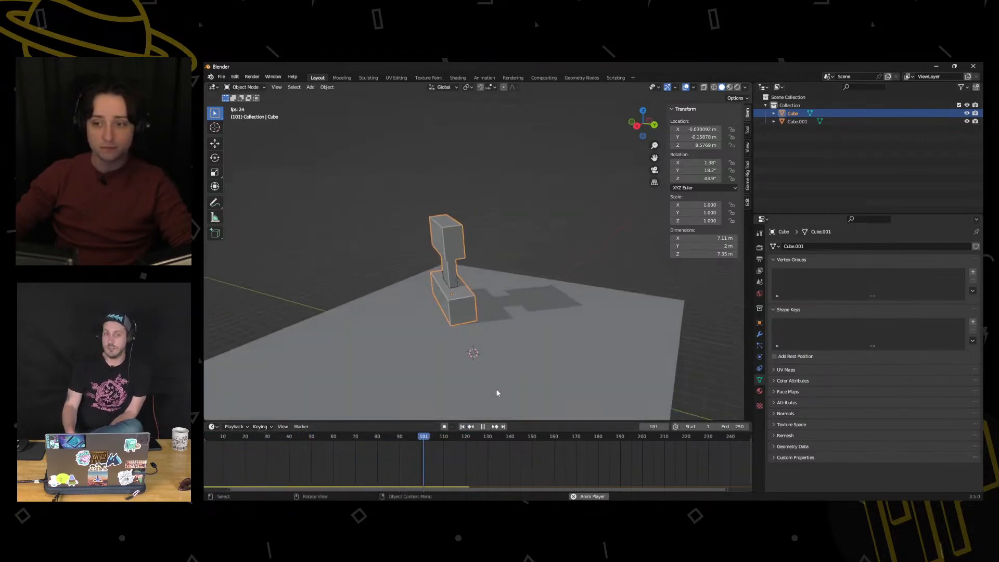
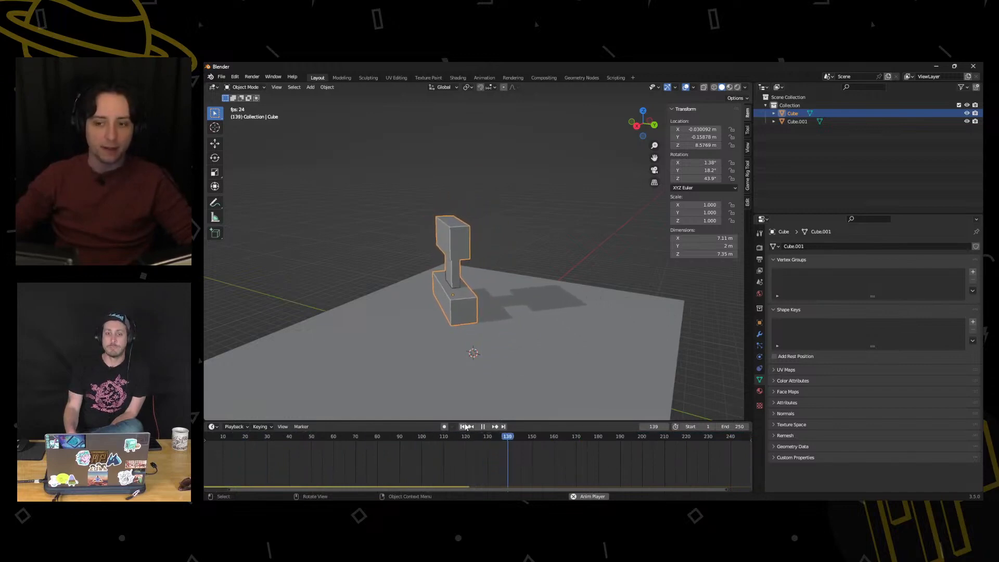
click(463, 427)
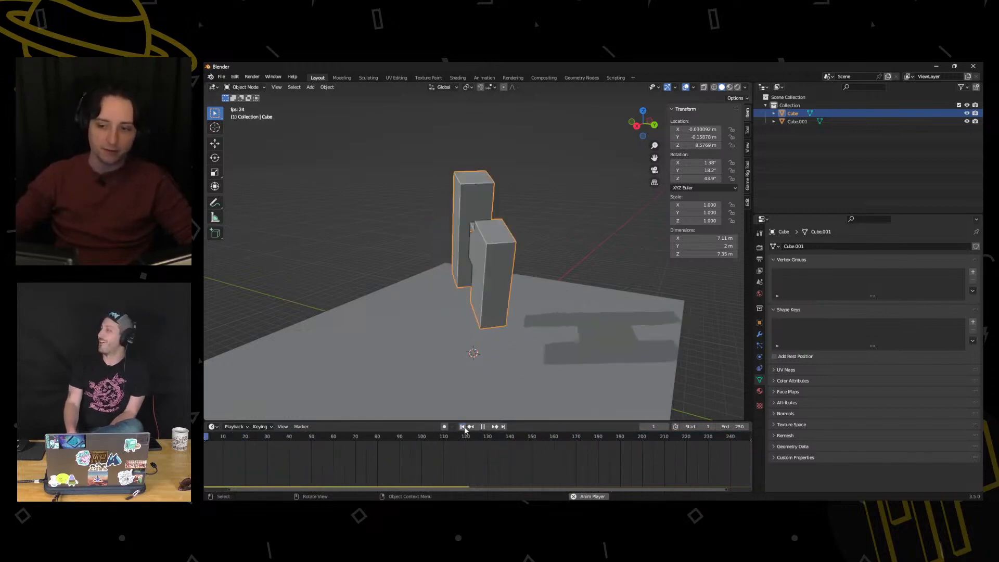
click(484, 427)
At frame 1, move the whole mesh in Edit Mode so the origin lies in the shorter block, then return to Object Mode
middle_drag(492, 356, 531, 311)
key(Tab)
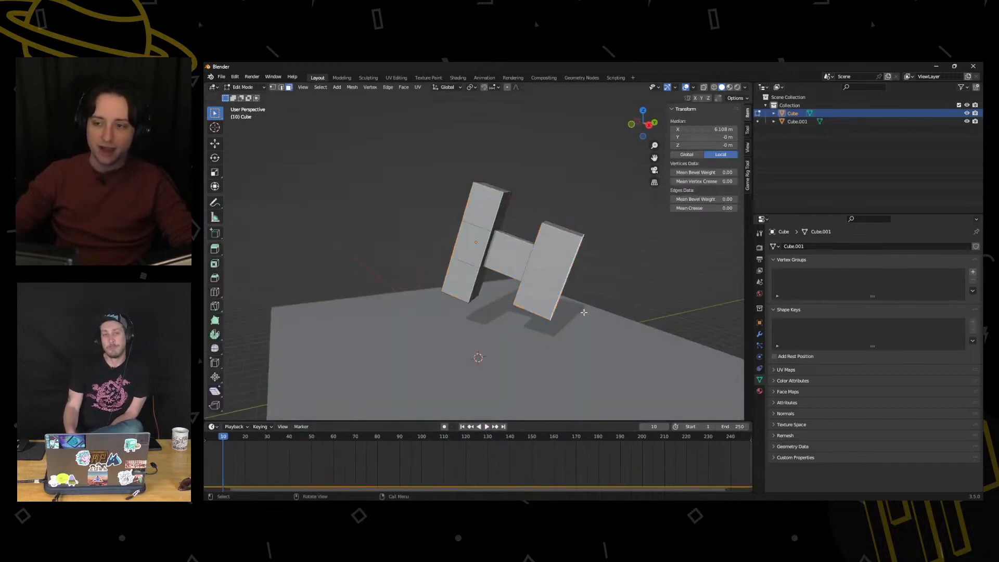
click(463, 427)
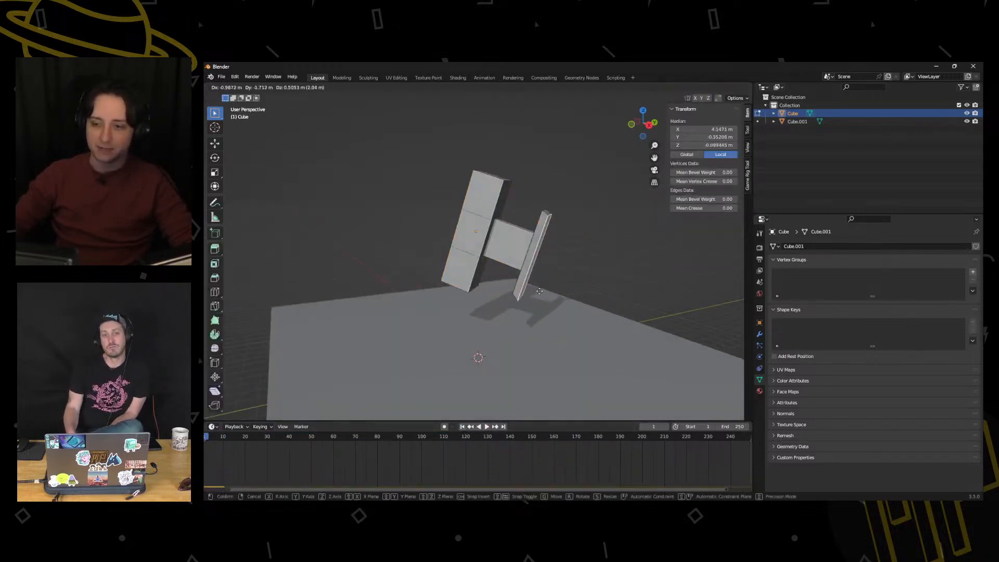
key(a)
key(g)
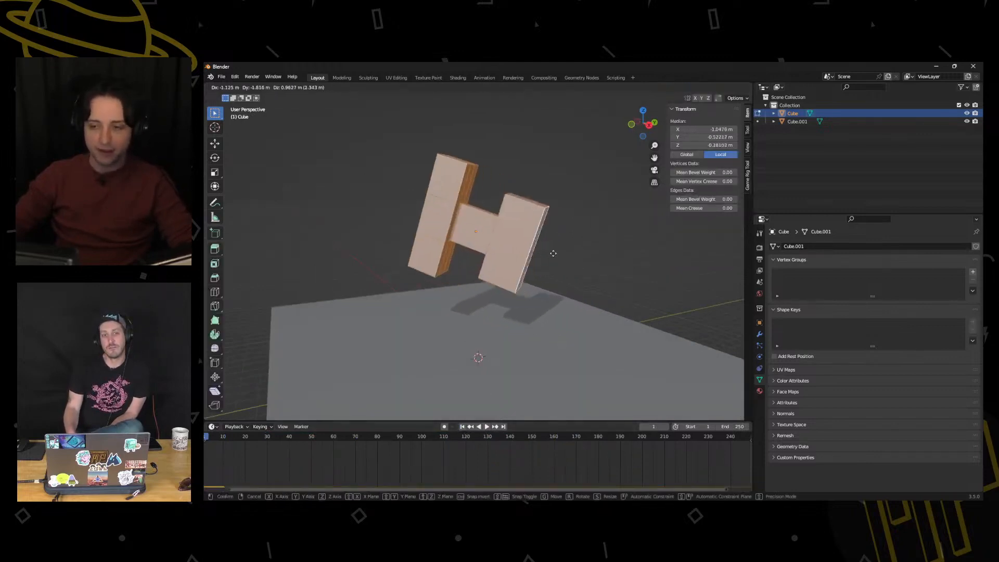
click(523, 241)
middle_drag(523, 241, 601, 225)
key(g)
click(596, 229)
key(ctrl+Tab)
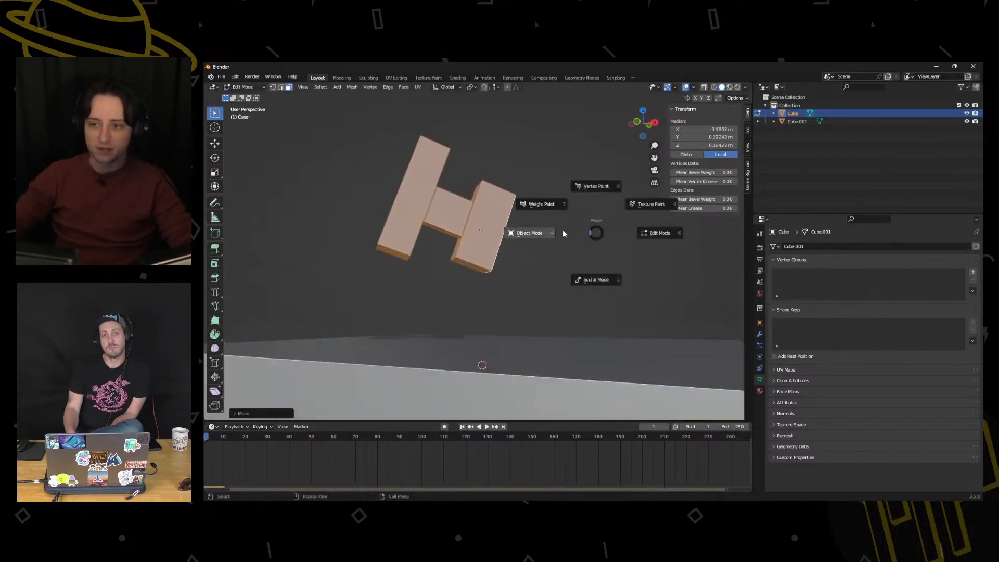
click(562, 233)
Play the fall with the origin in the shorter block, stop it and return to frame 1
click(488, 427)
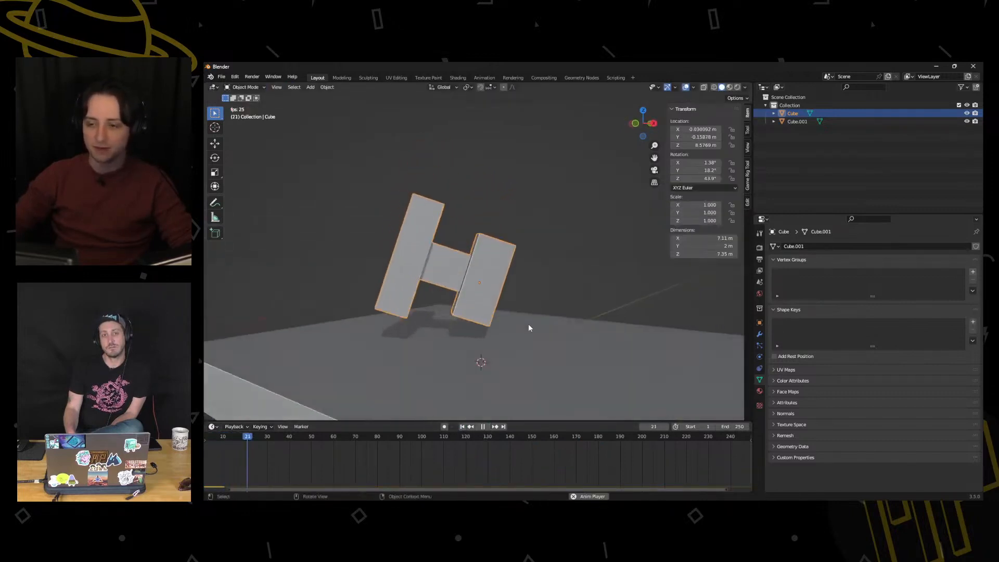
middle_drag(478, 330, 441, 333)
click(481, 427)
click(462, 427)
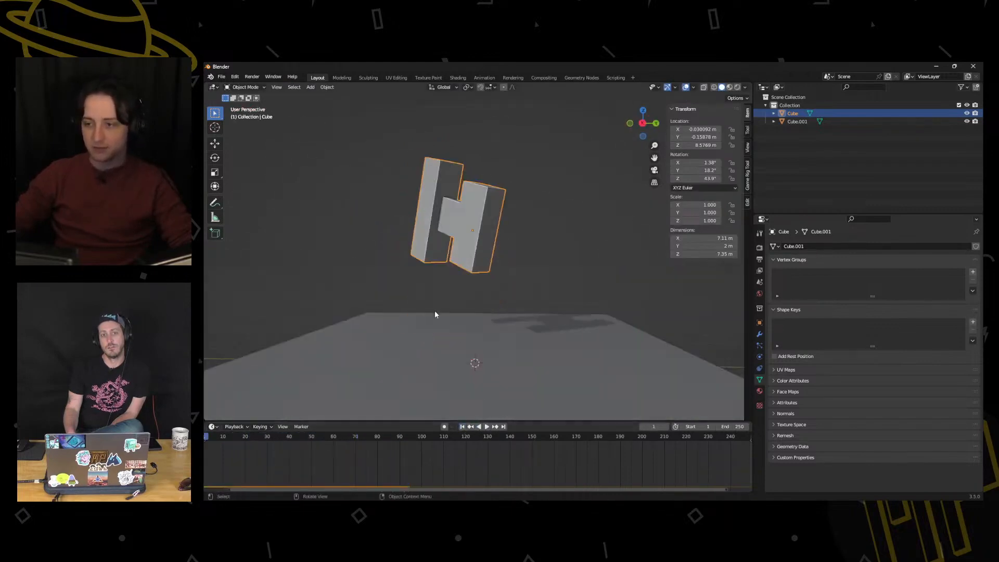
Shift the whole mesh slightly farther relative to its origin in Edit Mode and return to Object Mode
middle_drag(463, 162, 516, 169)
middle_drag(539, 276, 473, 242)
key(Tab)
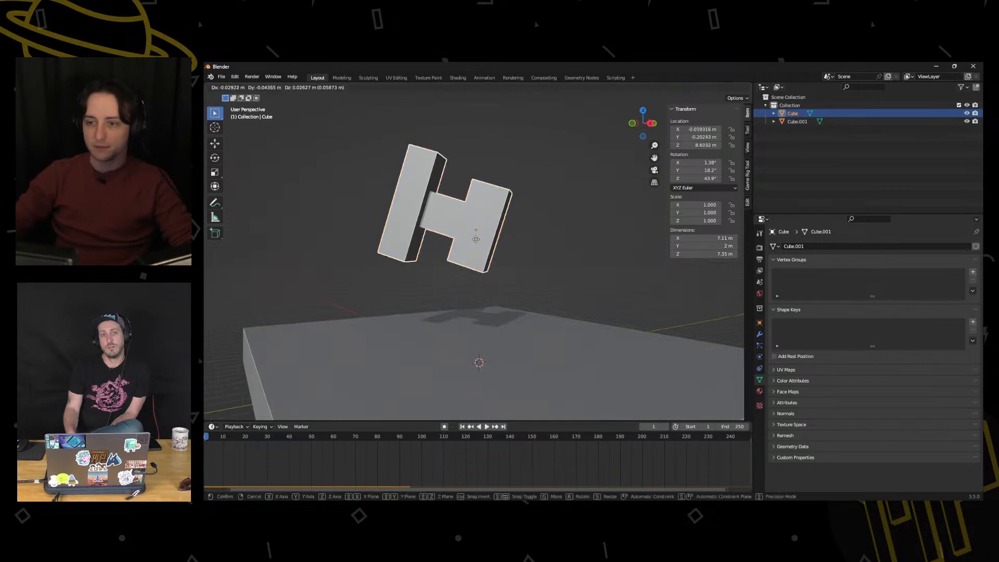
key(Tab)
key(ctrl+Tab)
click(531, 264)
middle_drag(525, 266, 537, 258)
key(g)
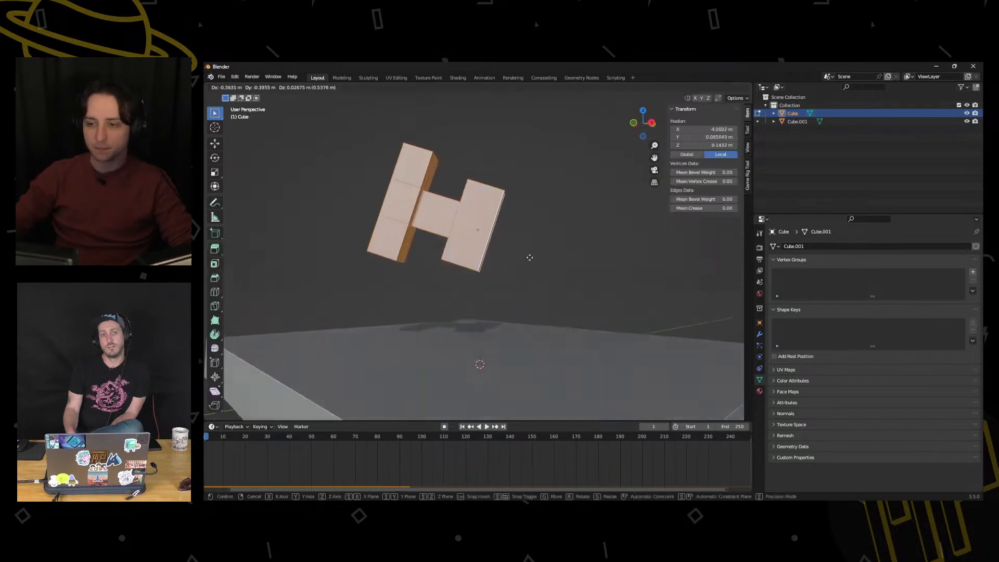
click(522, 251)
key(Tab)
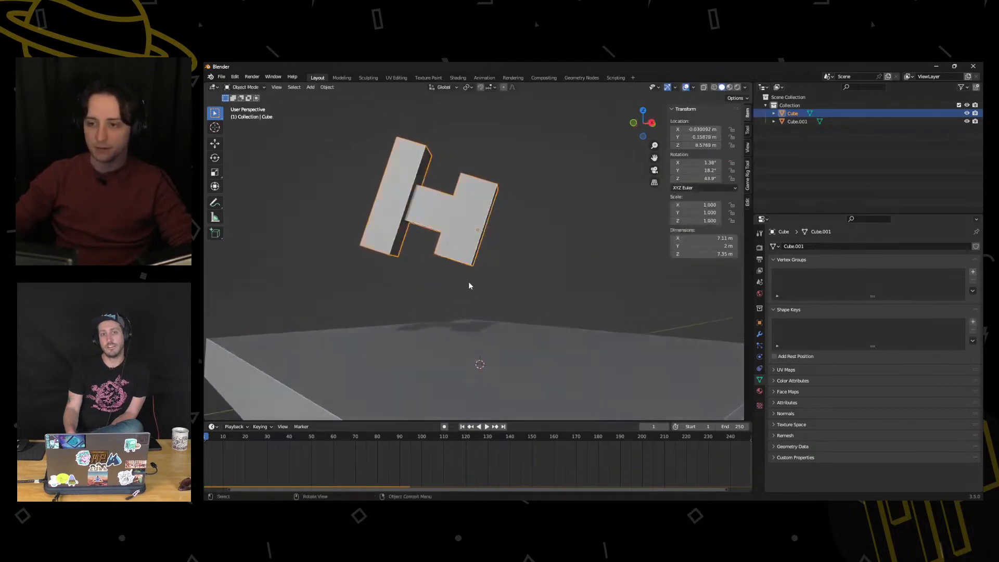
Play the simulation with the adjusted mesh offset, watch the landing from several sides and stop it
click(487, 426)
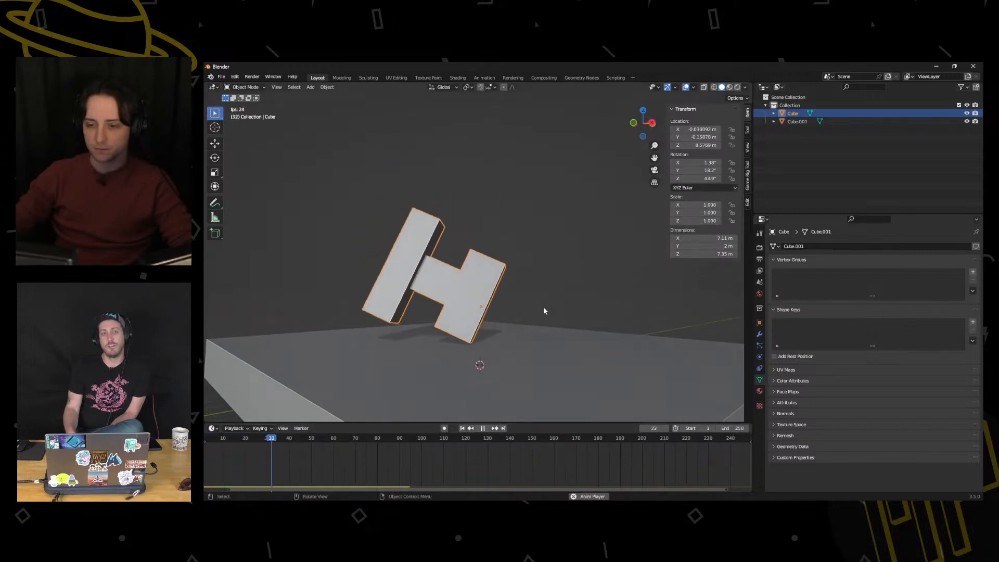
middle_drag(543, 307, 635, 325)
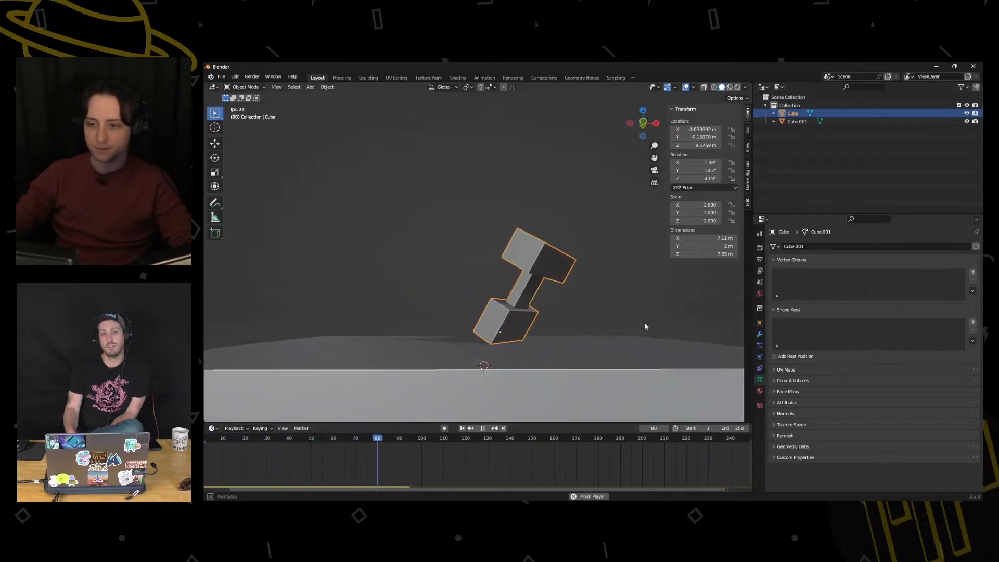
middle_drag(644, 326, 591, 327)
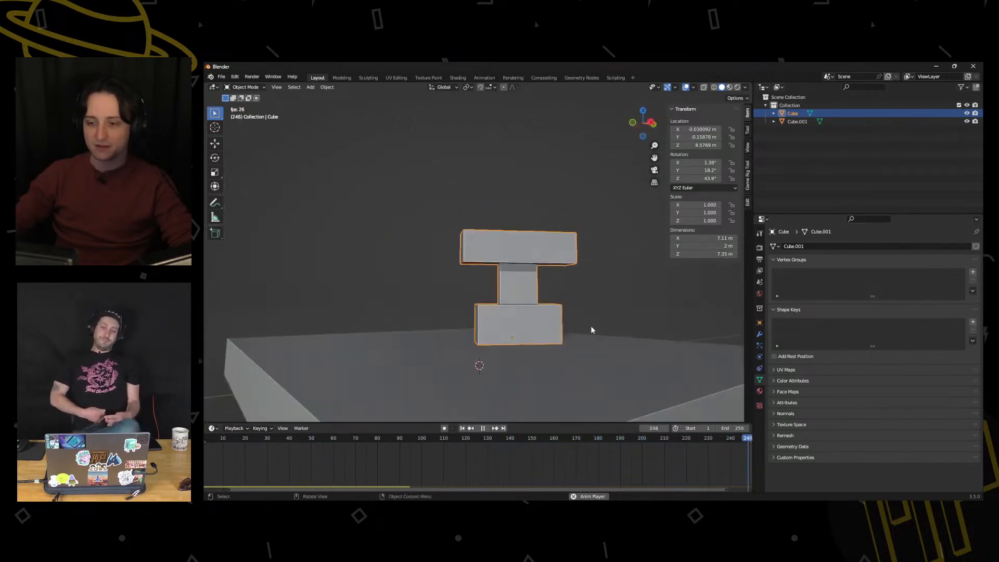
click(488, 429)
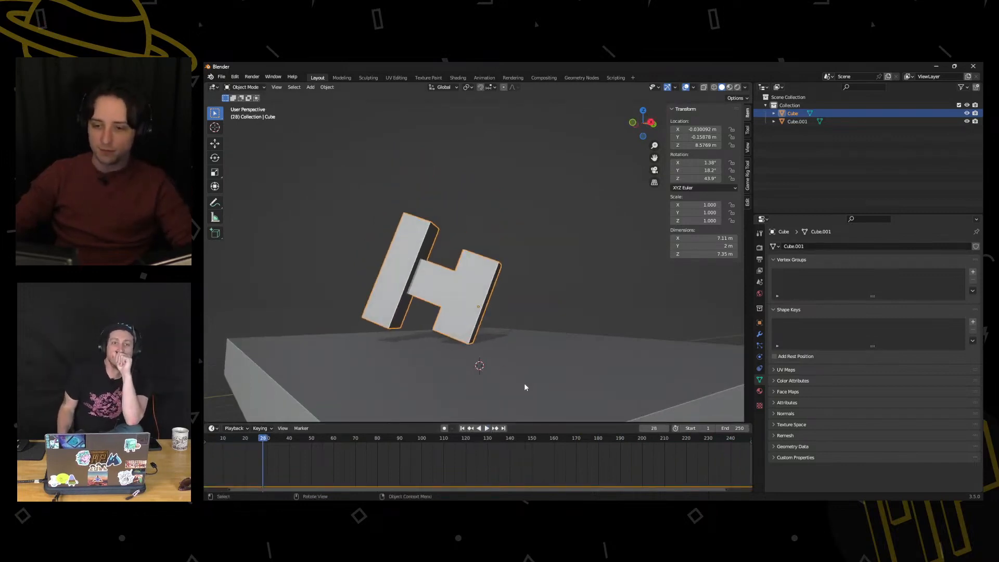
Delete the I-shaped object and select the floor slab
middle_drag(524, 383, 514, 329)
key(x)
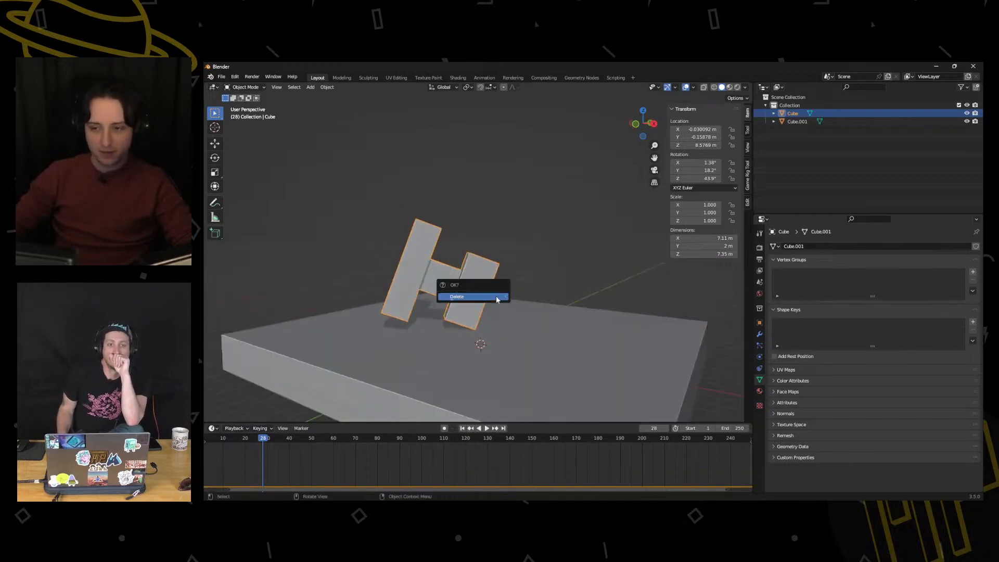
click(495, 295)
click(543, 370)
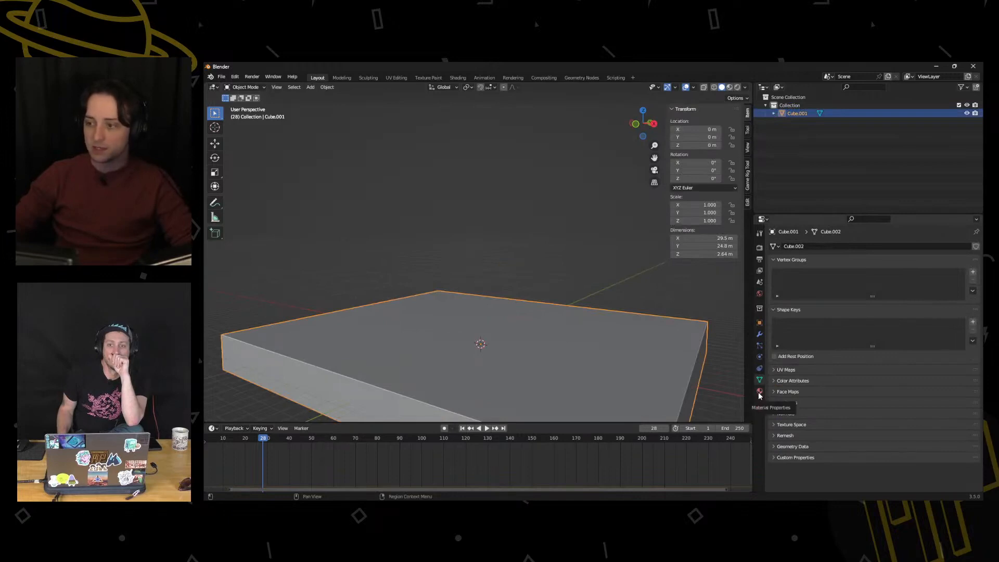
click(420, 282)
key(shift+a)
mouse_move(421, 280)
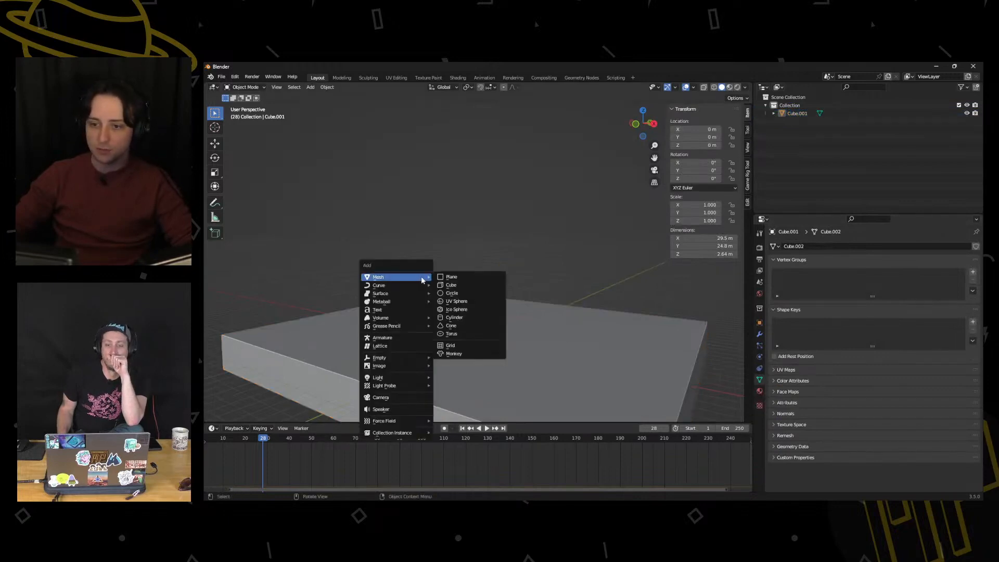
click(452, 277)
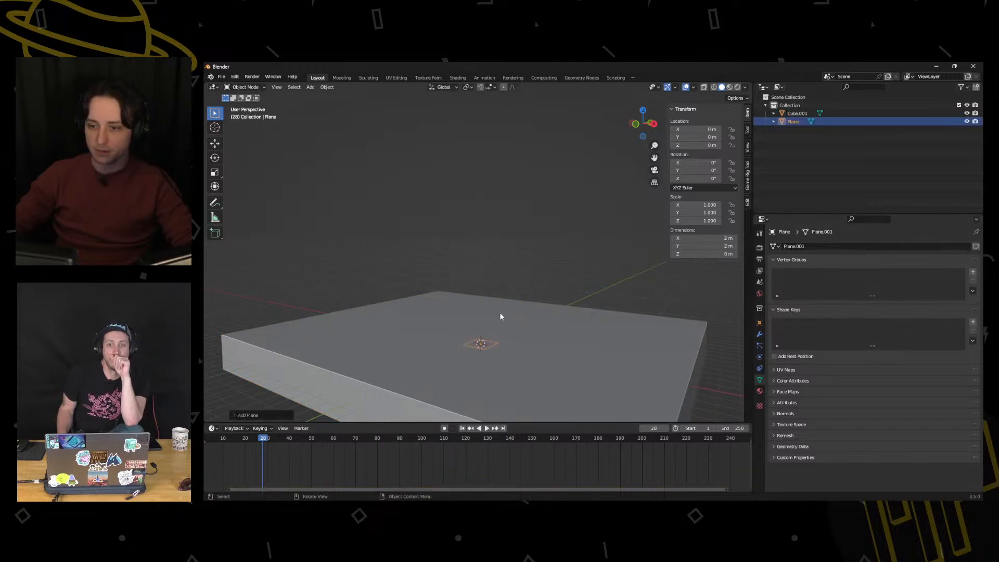
key(ctrl+z)
key(ctrl+Tab)
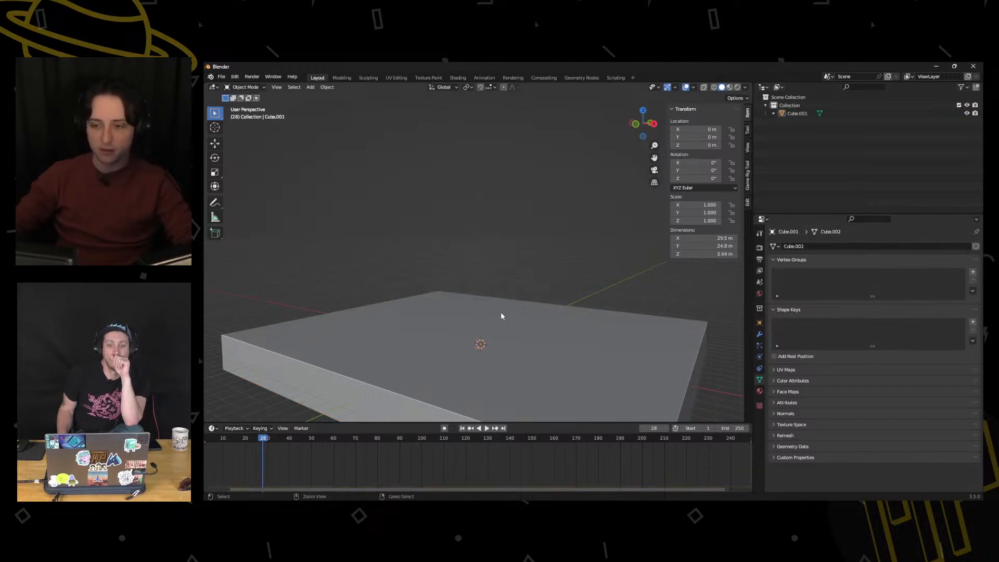
right_click(501, 316)
Add a UV sphere and raise it along Z to about 4.16 m above the world origin
key(shift+a)
mouse_move(499, 277)
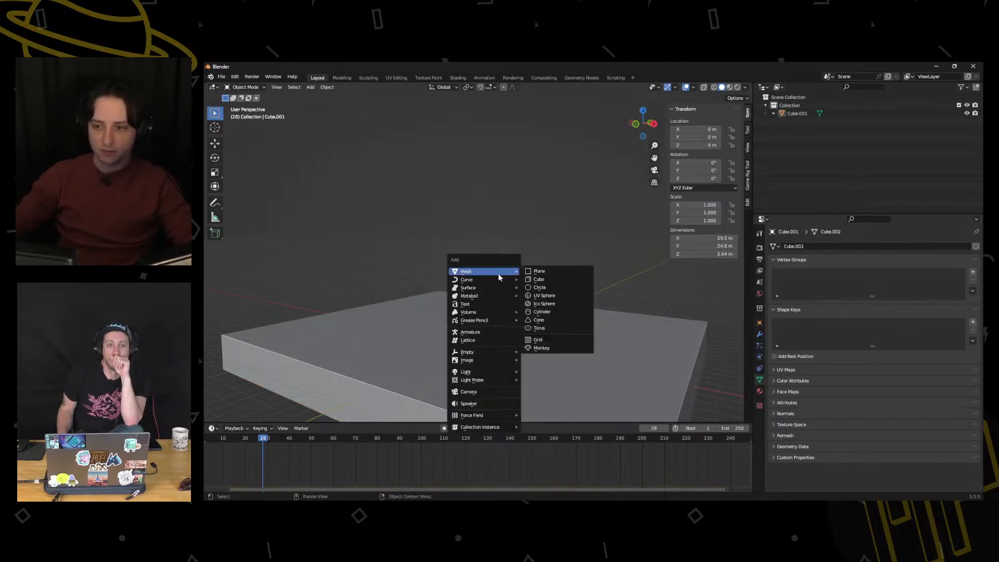
click(551, 296)
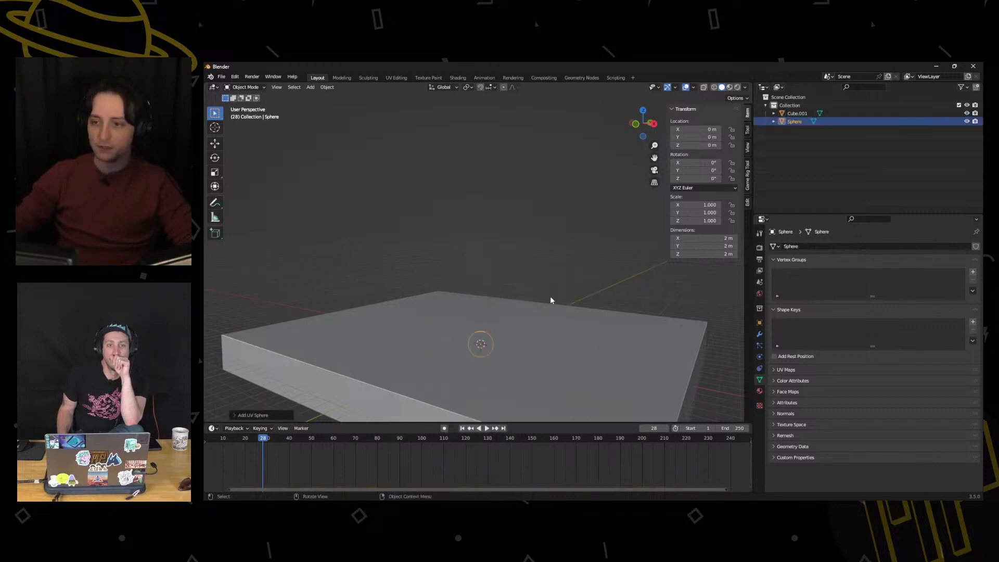
key(g)
key(z)
click(540, 325)
Add a plane and move it up along Z until it sits above the sphere
key(shift+a)
mouse_move(529, 324)
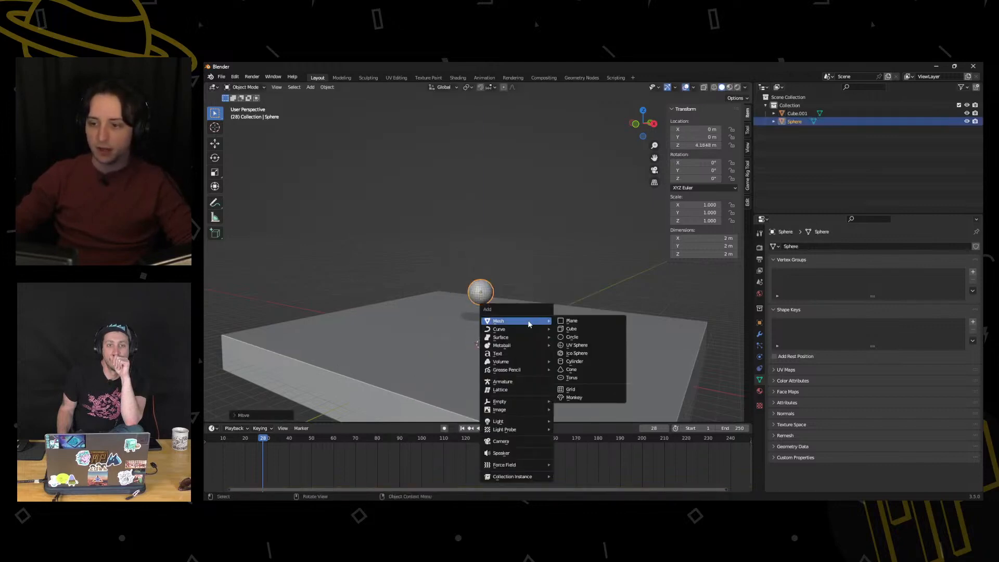
click(572, 321)
key(g)
key(z)
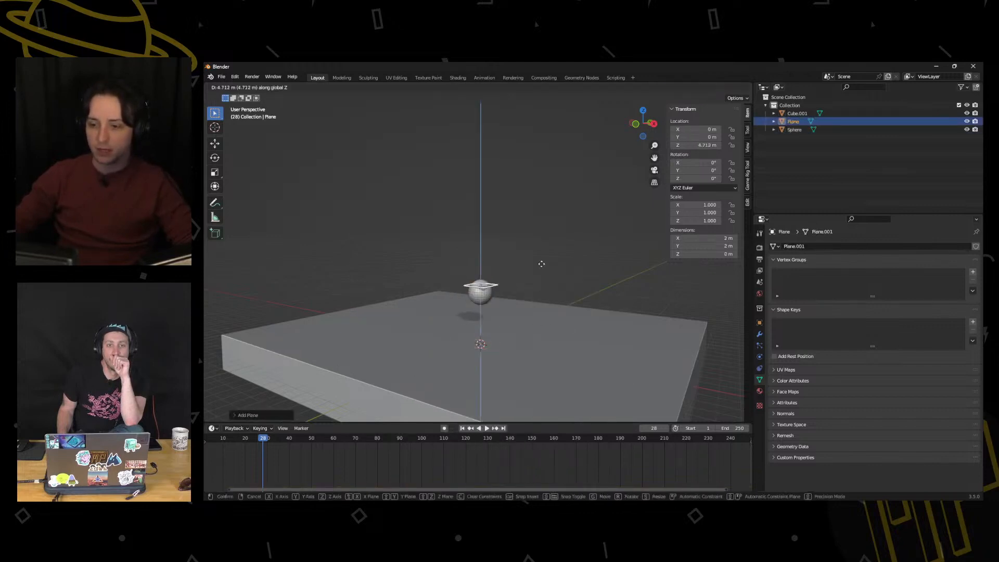
click(566, 254)
Confirm the plane's position, select the sphere and shade it smooth
scroll(495, 324, up, 5)
click(495, 361)
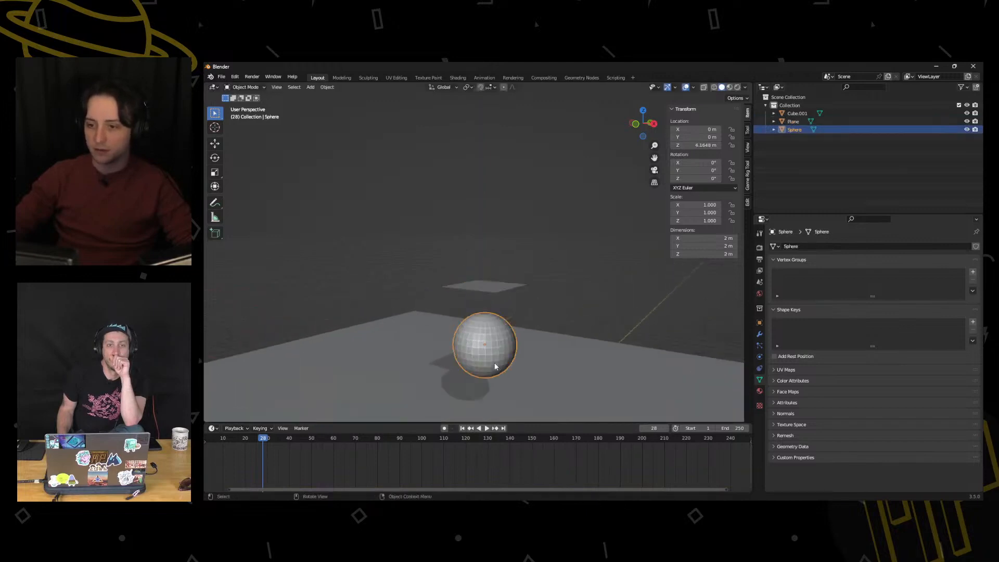
shift+middle_drag(495, 362, 510, 307)
key(ctrl+Tab)
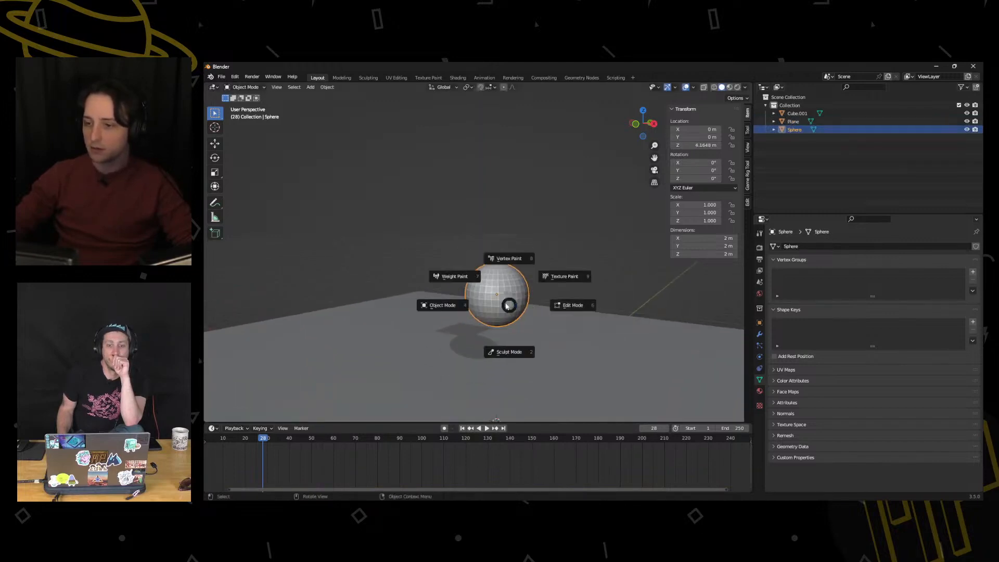
right_click(520, 308)
click(490, 271)
Select the plane above the sphere and give it Cloth physics
middle_drag(486, 267, 497, 250)
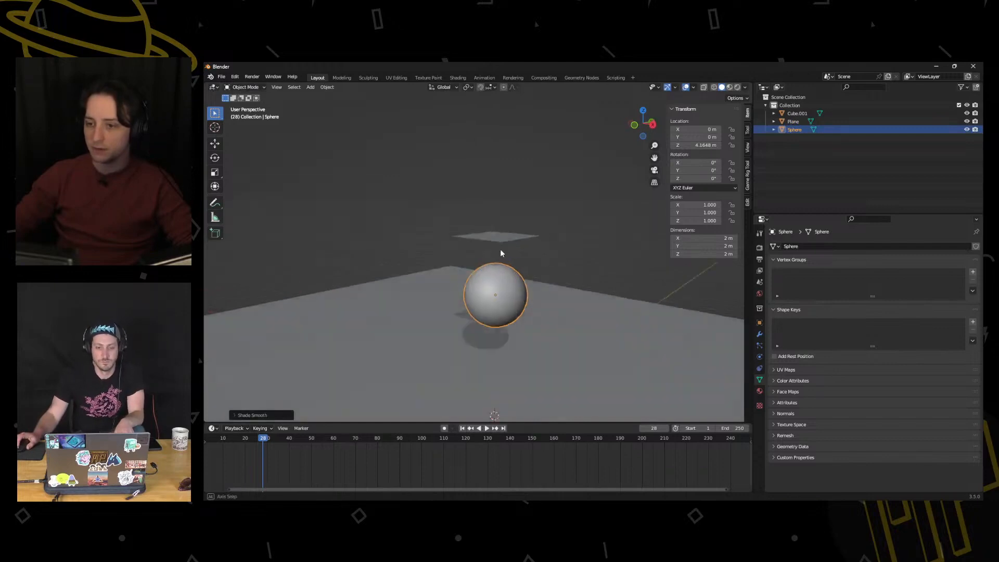
click(498, 242)
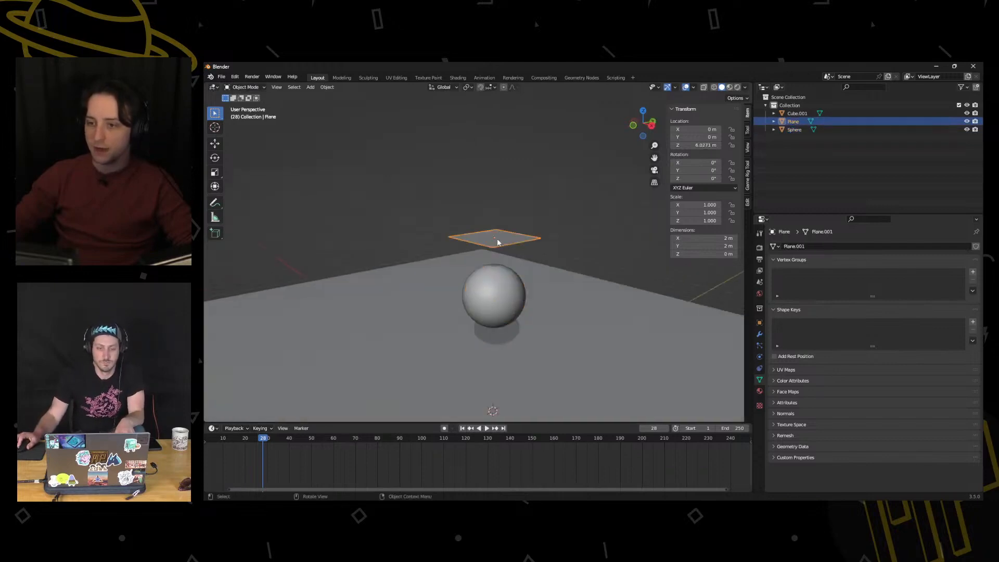
click(760, 392)
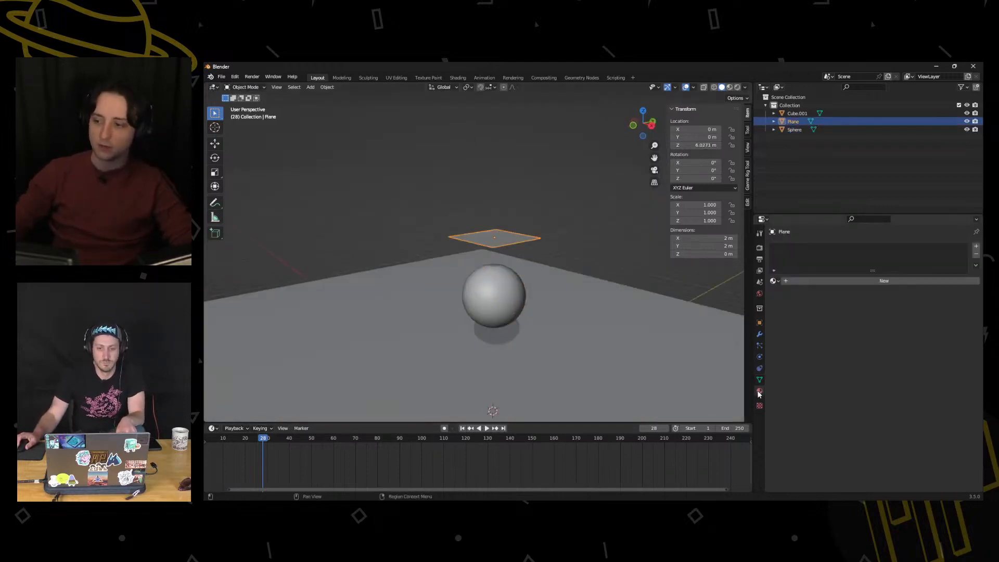
click(760, 357)
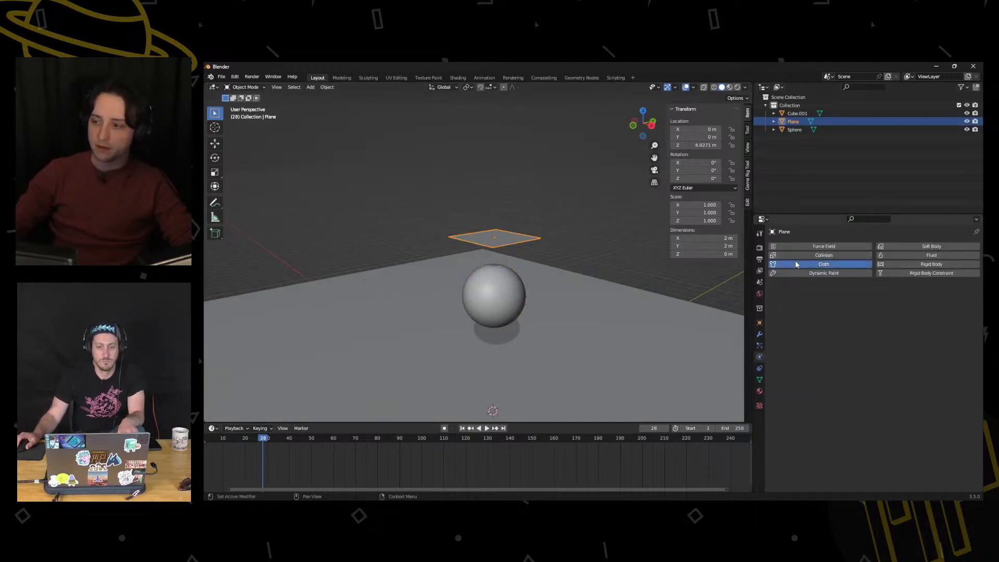
click(795, 264)
Play the cloth simulation from the first frame, watch the plane fall, and stop and rewind it
click(462, 427)
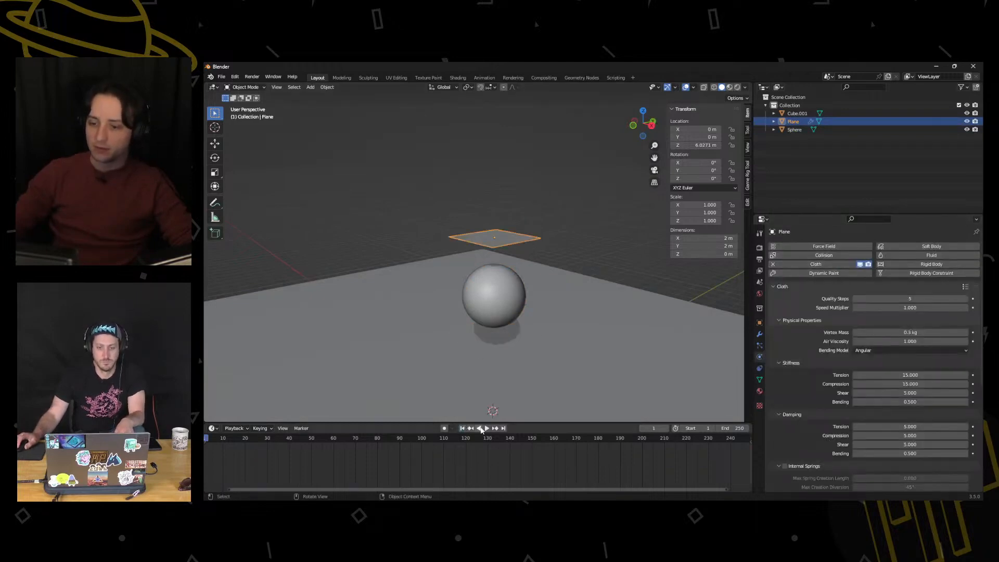
click(486, 428)
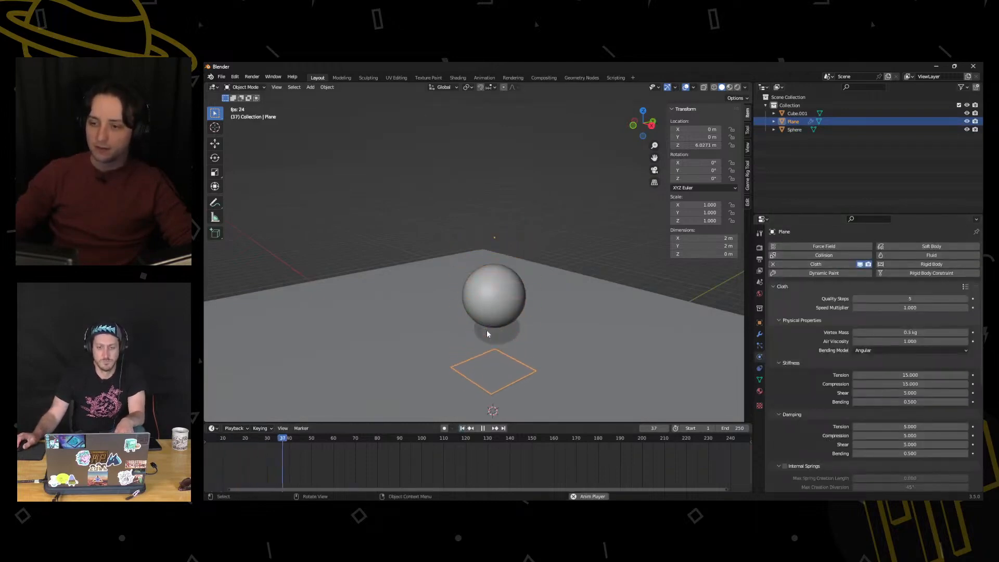
ctrl+middle_drag(486, 330, 471, 307)
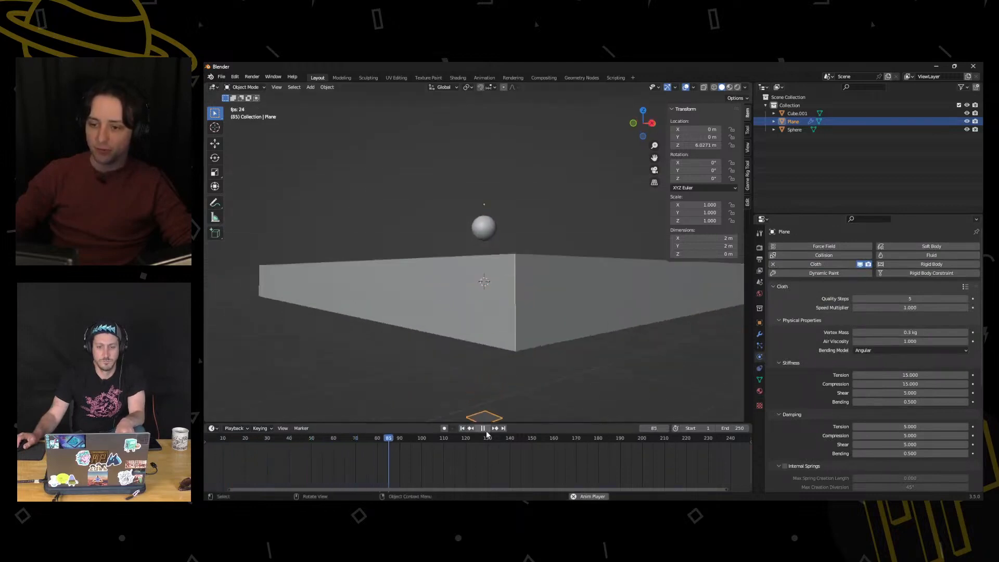
click(485, 429)
click(466, 428)
Add Collision physics to the floor slab and to the sphere
click(504, 269)
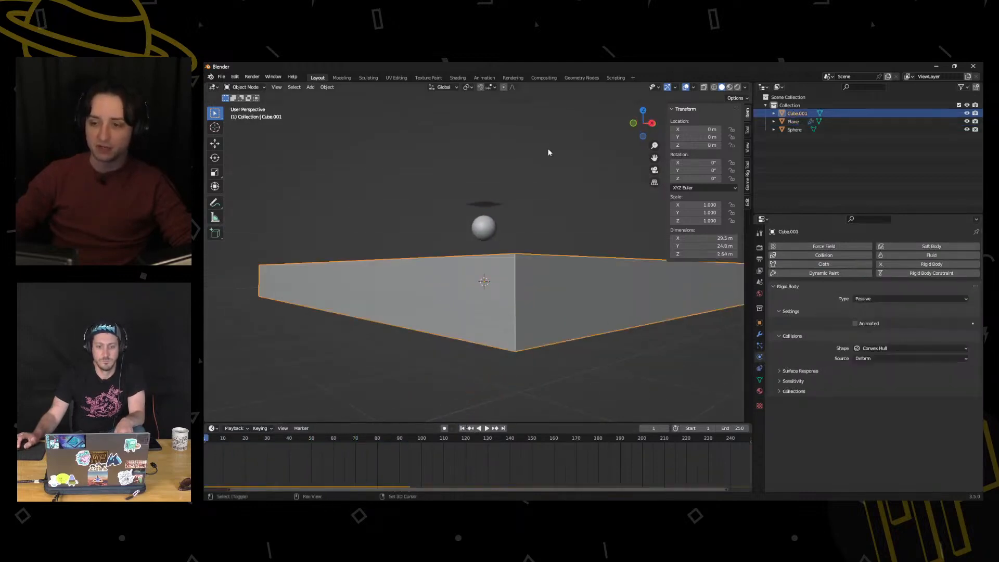
middle_drag(548, 149, 545, 206)
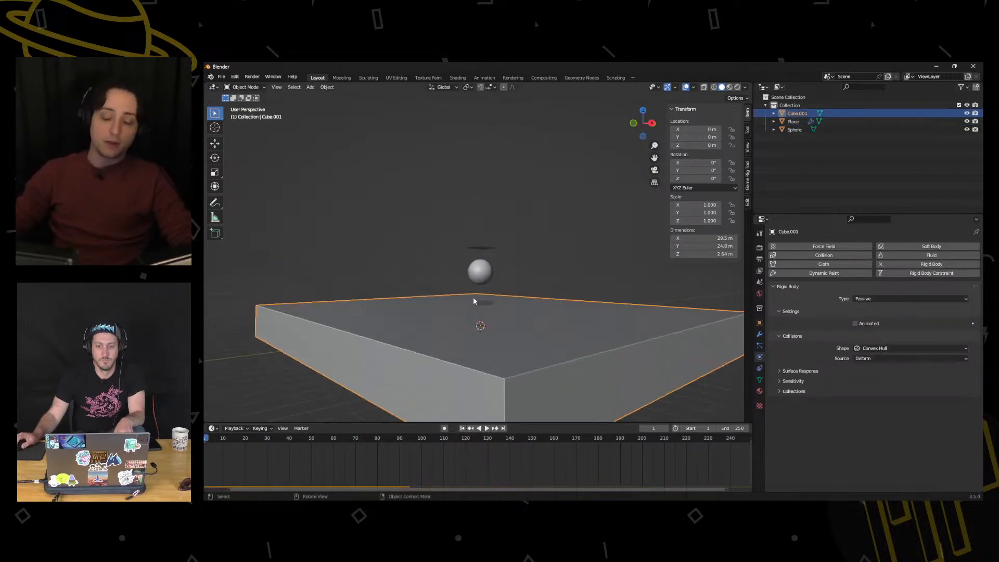
click(477, 270)
mouse_move(477, 270)
middle_down()
mouse_move(480, 233)
mouse_move(489, 263)
middle_up()
scroll(490, 263, up, 4)
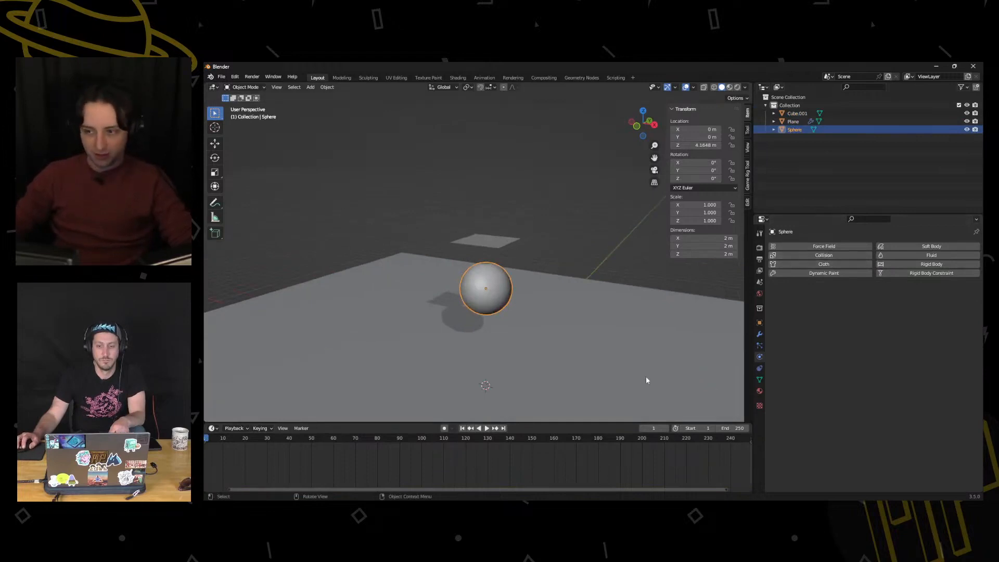
click(587, 323)
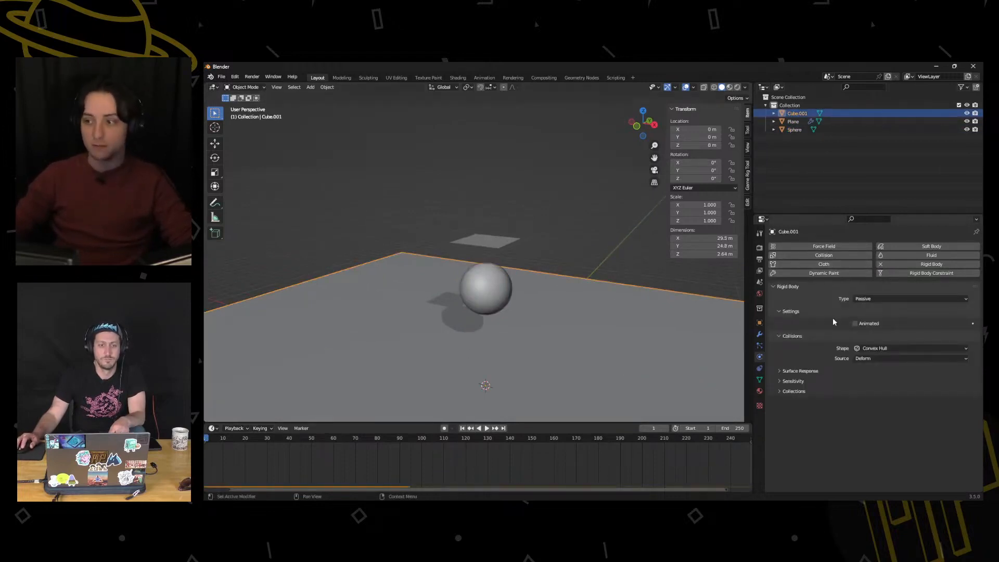
click(480, 290)
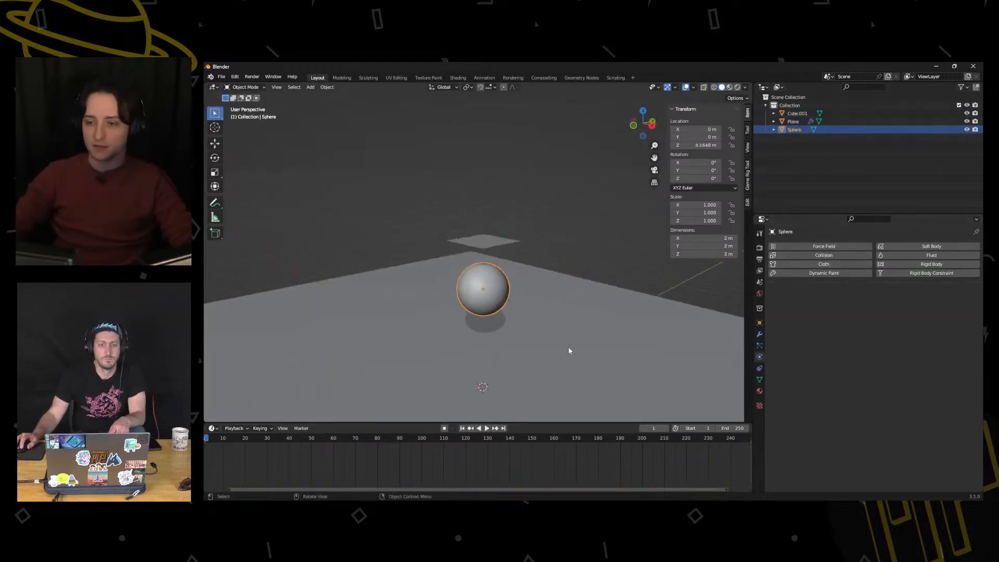
click(555, 354)
click(795, 254)
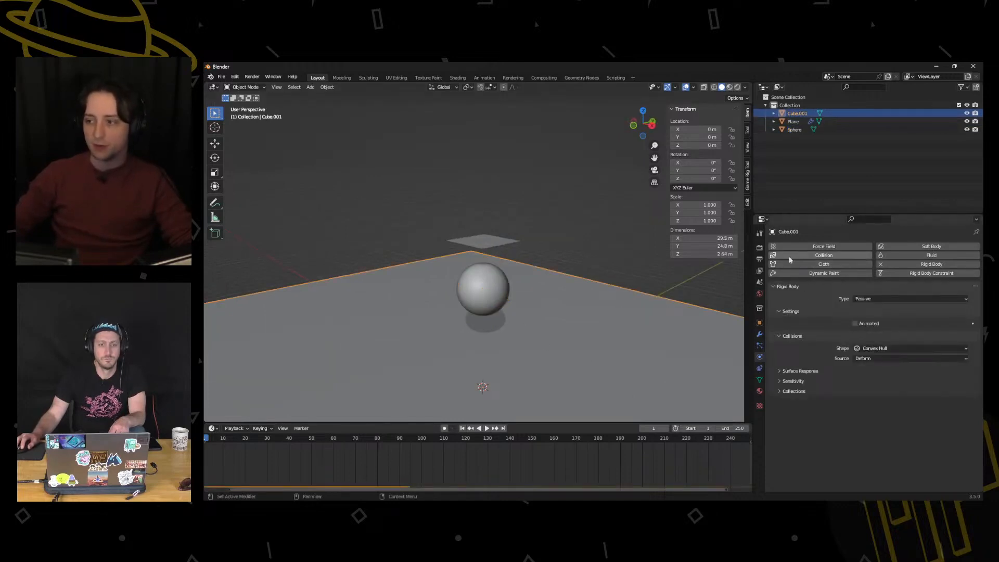
click(490, 288)
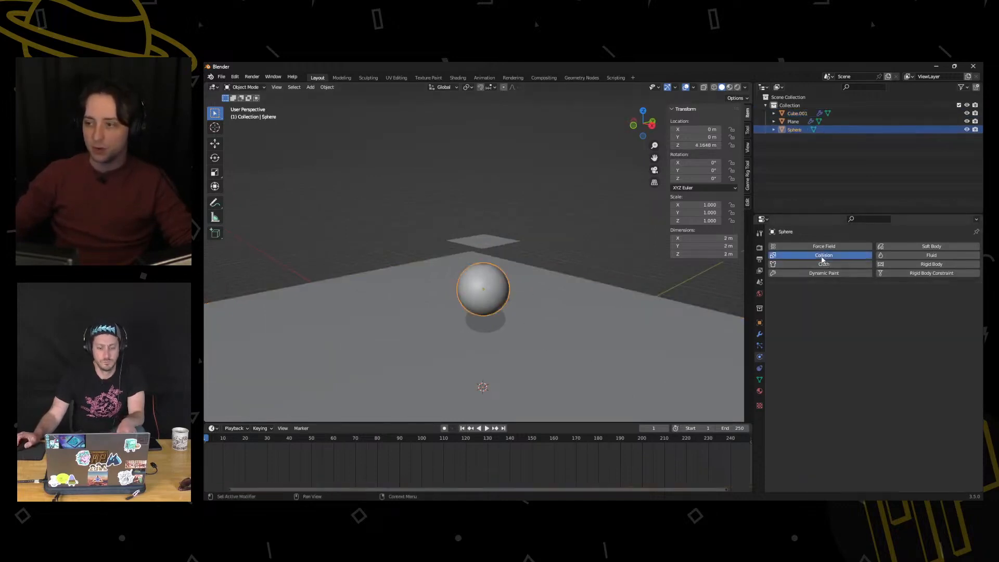
click(819, 255)
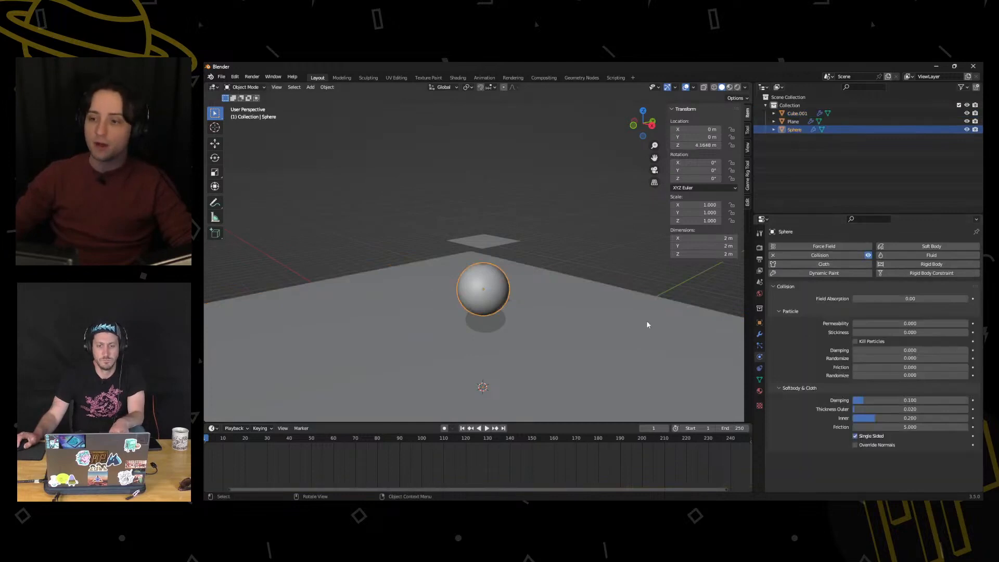
Play the simulation with collisions enabled, watch how the cloth plane meets the sphere from several sides, and stop and rewind it
middle_drag(648, 325, 537, 370)
middle_drag(515, 327, 504, 330)
click(503, 325)
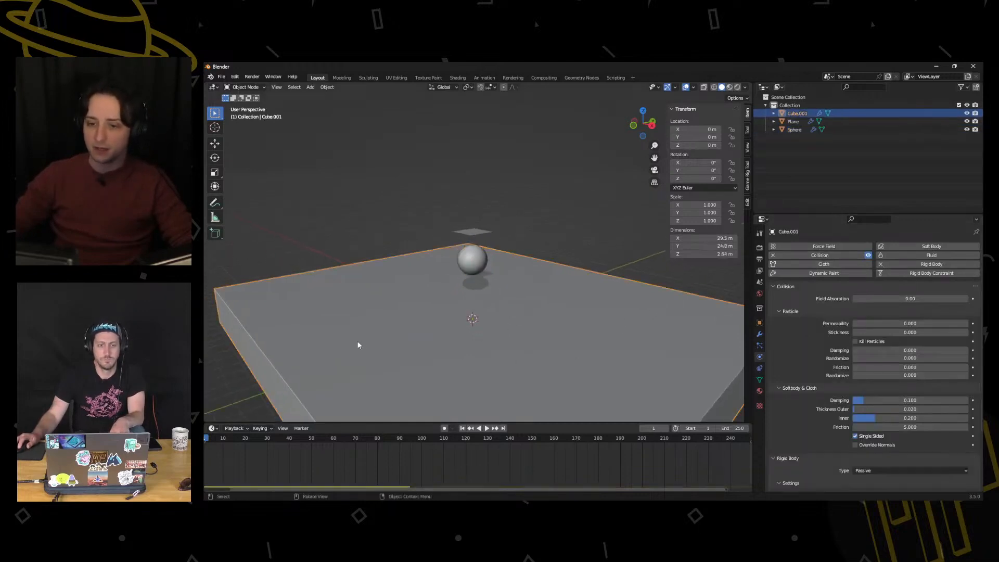
click(487, 428)
scroll(508, 239, up, 3)
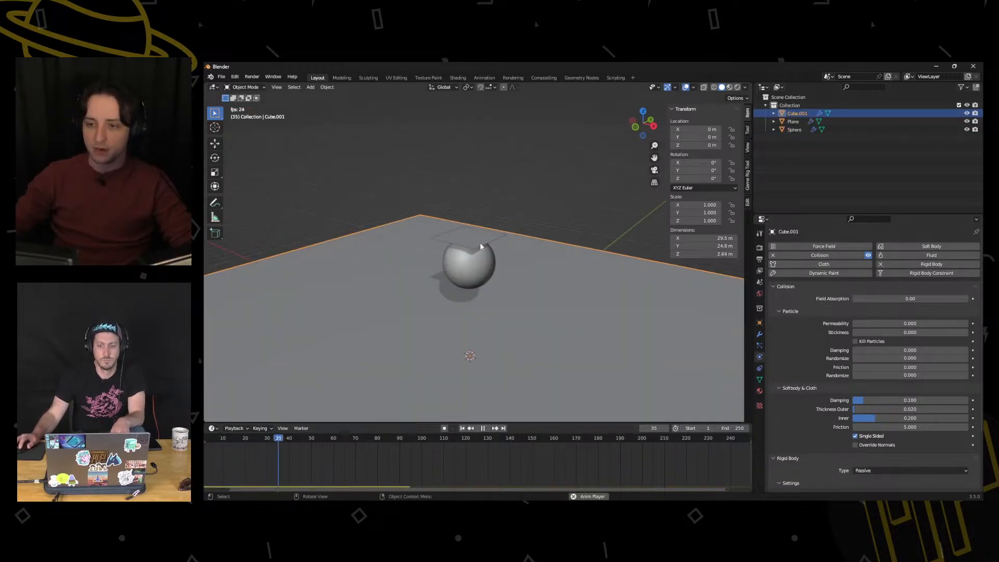
scroll(480, 243, up, 2)
middle_drag(506, 221, 541, 289)
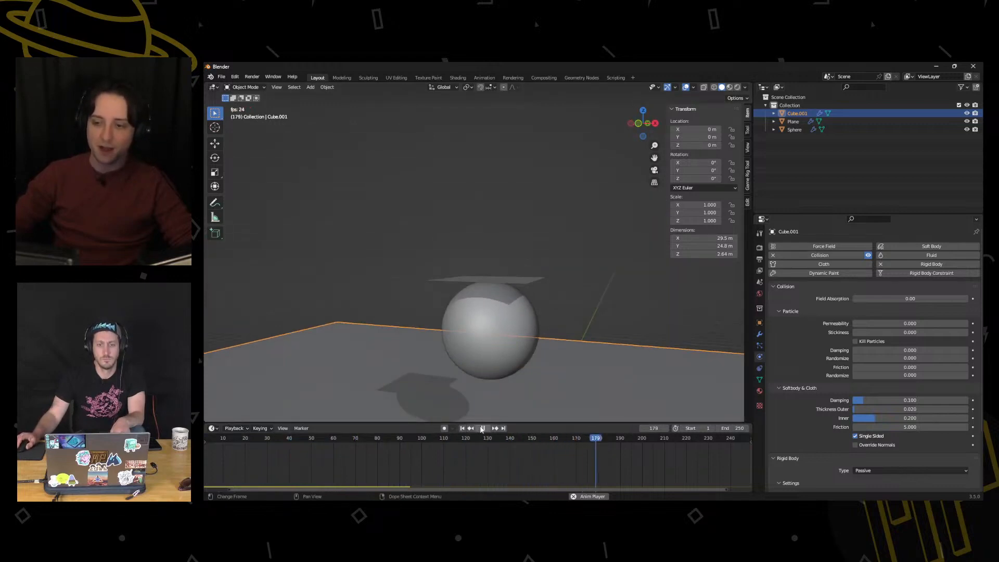
middle_drag(496, 389, 468, 386)
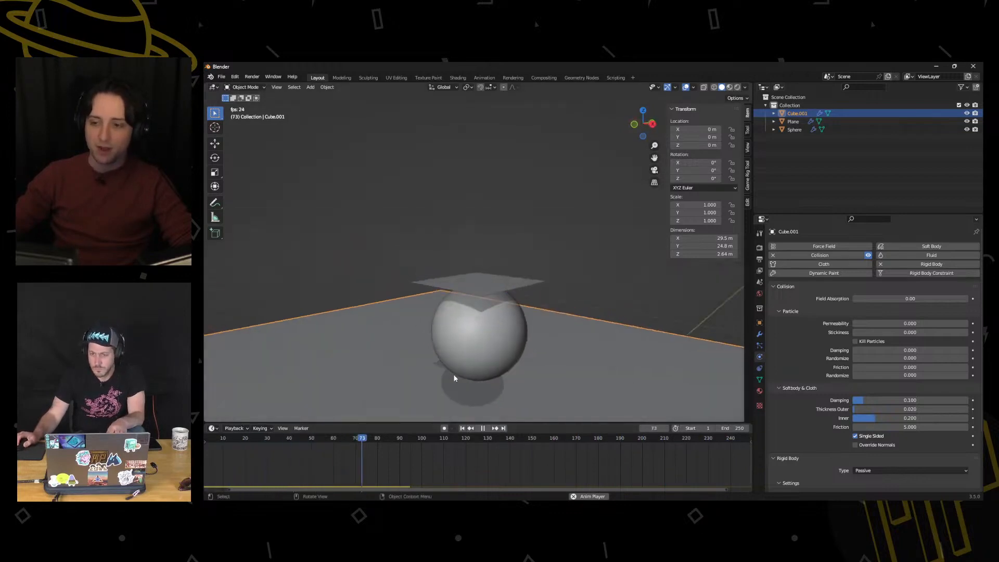
key(space)
click(463, 429)
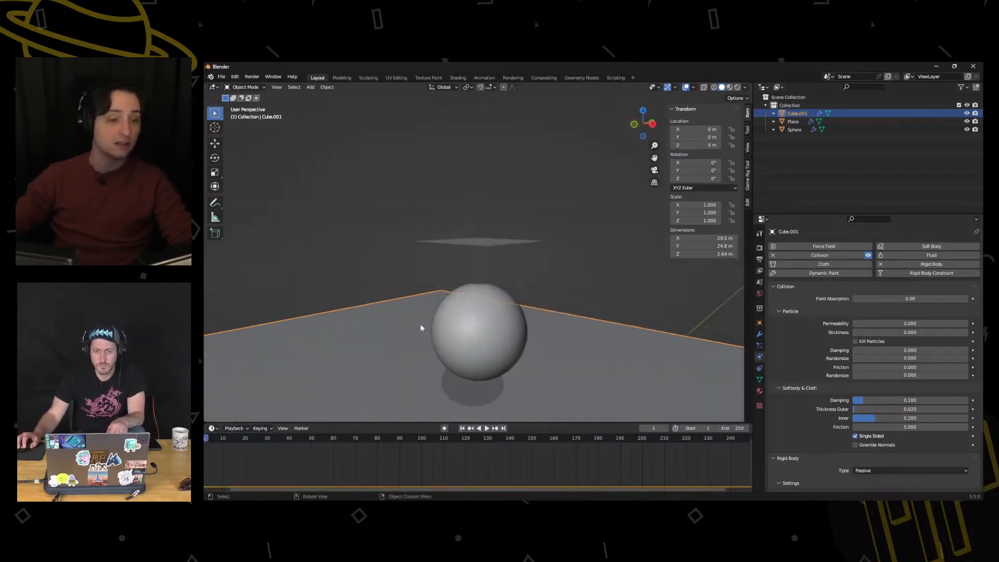
Select the cloth plane, enter Edit Mode and subdivide its face once
middle_drag(429, 267, 467, 259)
click(469, 261)
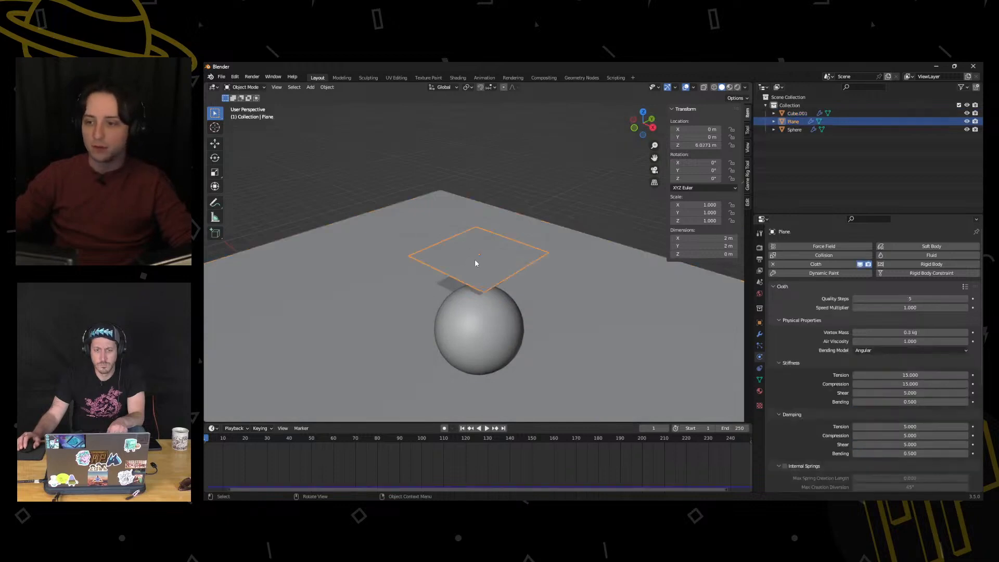
key(ctrl+Tab)
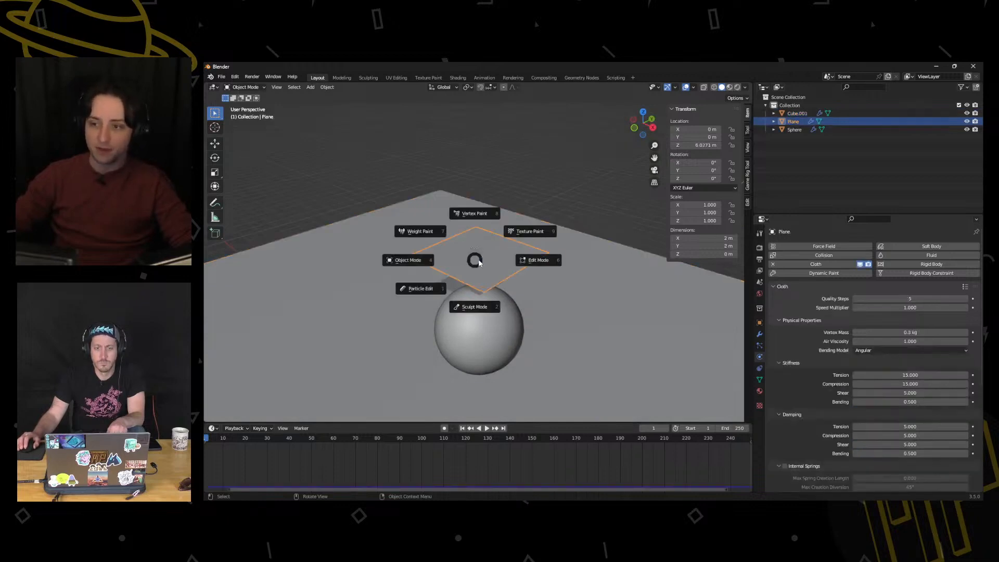
click(527, 262)
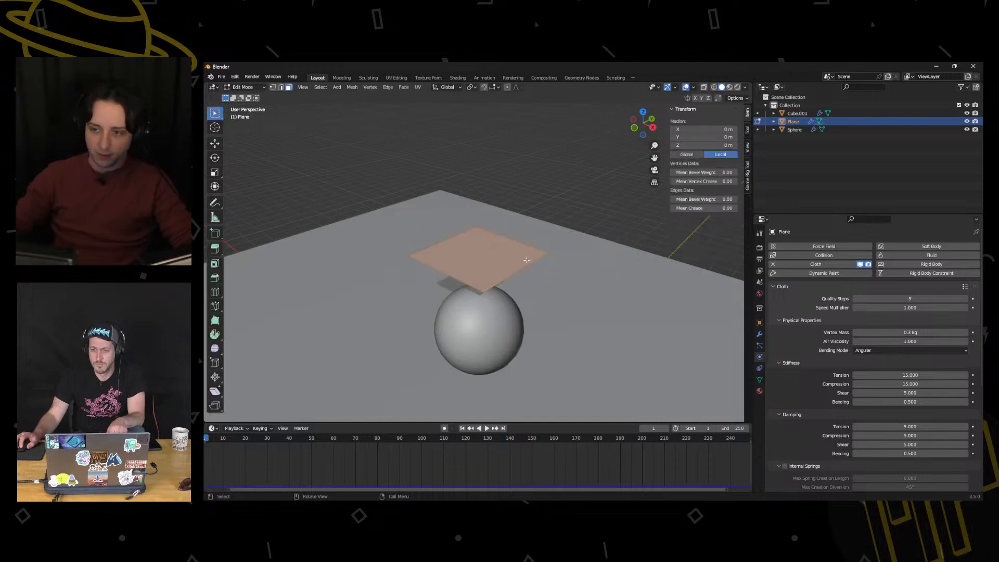
right_click(473, 264)
click(463, 267)
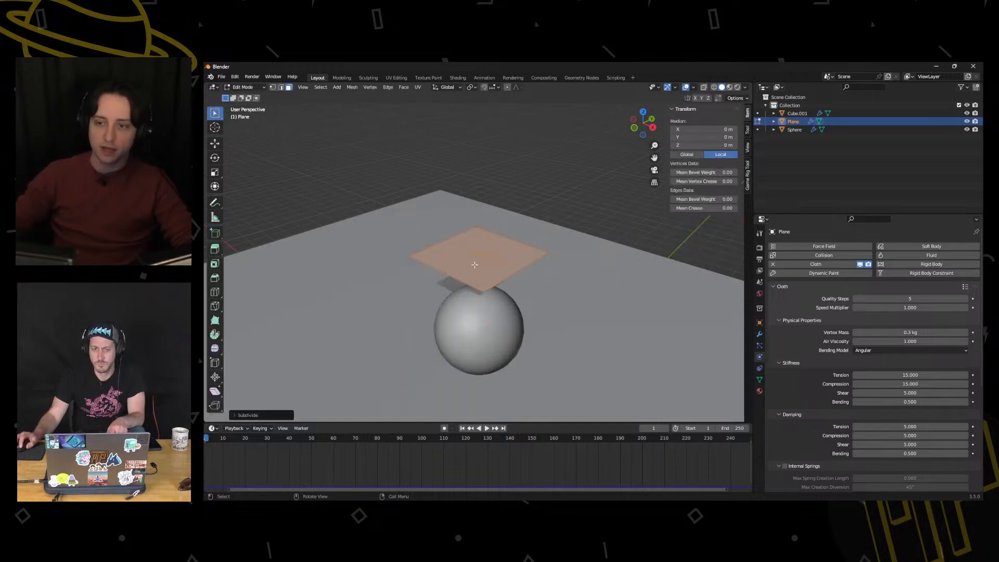
Subdivide the plane's faces again with 10 cuts and return to Object Mode
right_click(483, 266)
click(482, 266)
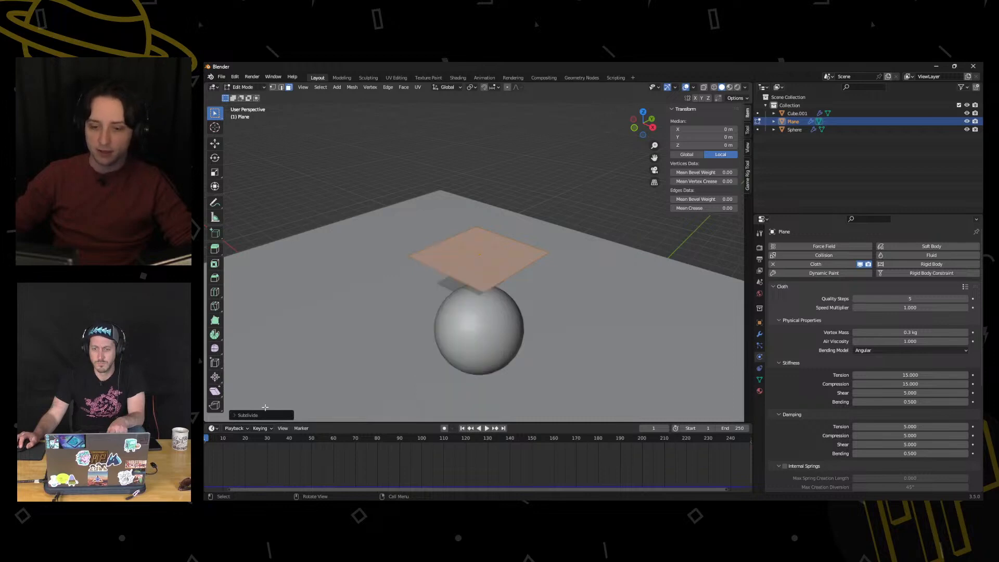
click(235, 415)
click(336, 360)
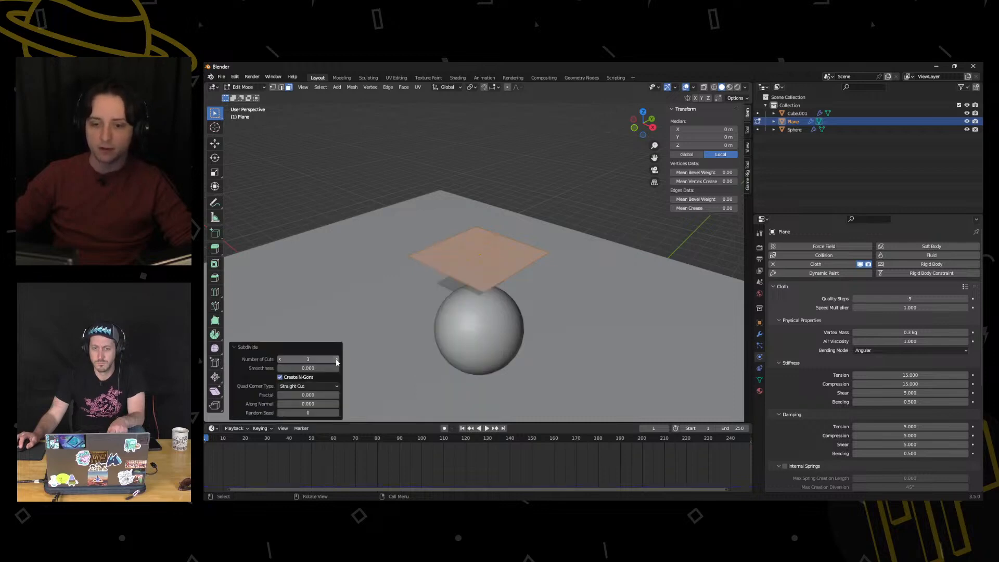
click(336, 360)
click(337, 359)
click(337, 360)
click(337, 360)
click(337, 359)
click(336, 359)
click(337, 360)
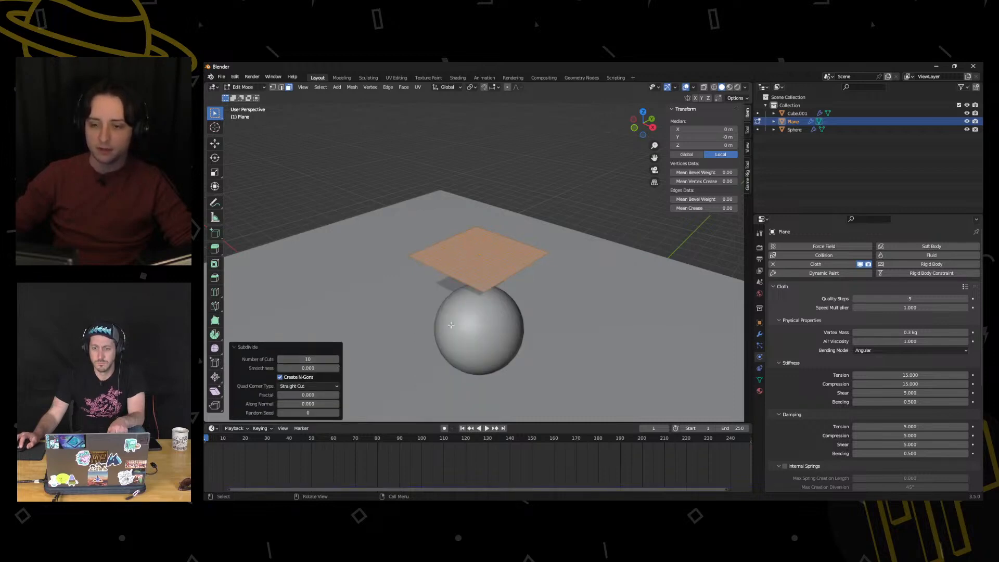
key(ctrl+Tab)
Play the simulation with the subdivided cloth, replay it from the first frame and examine the draping on the sphere up close
click(488, 429)
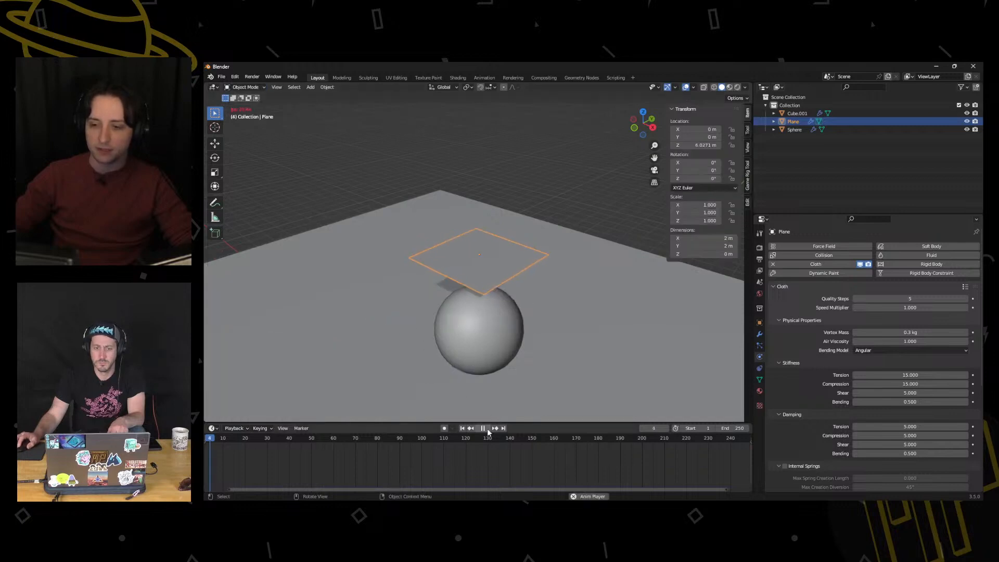
shift+middle_drag(486, 381, 502, 335)
click(484, 429)
click(462, 428)
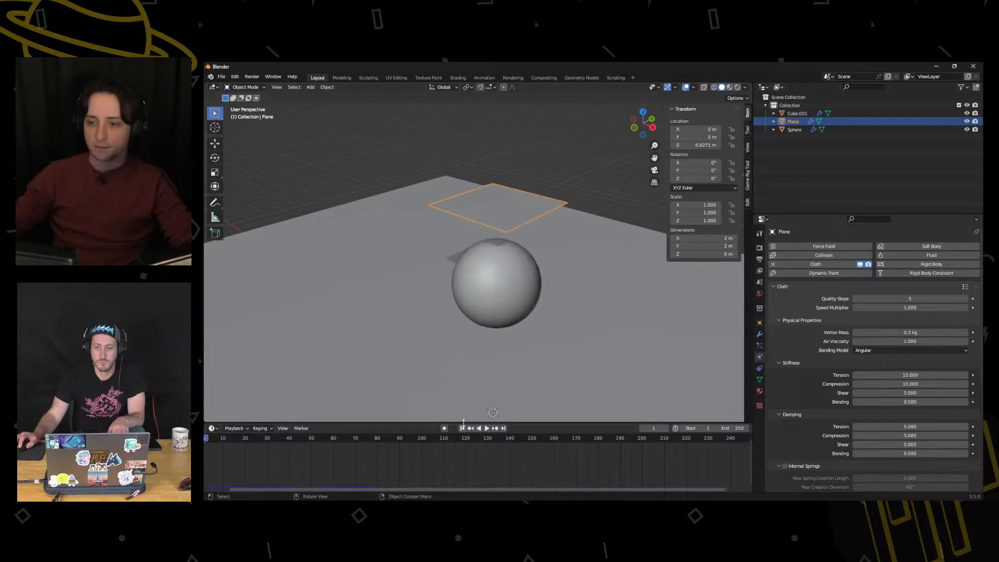
click(486, 429)
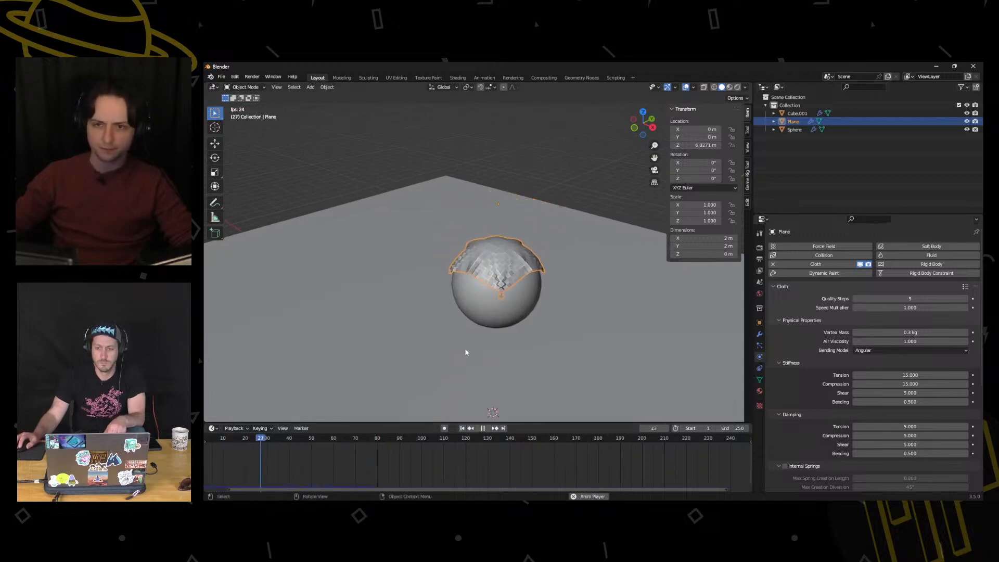
middle_drag(466, 350, 431, 373)
scroll(490, 312, up, 5)
middle_drag(498, 304, 458, 355)
Shade the cloth plane smooth, then stop playback and return to the first frame
right_click(535, 274)
click(536, 274)
click(483, 428)
scroll(488, 313, down, 5)
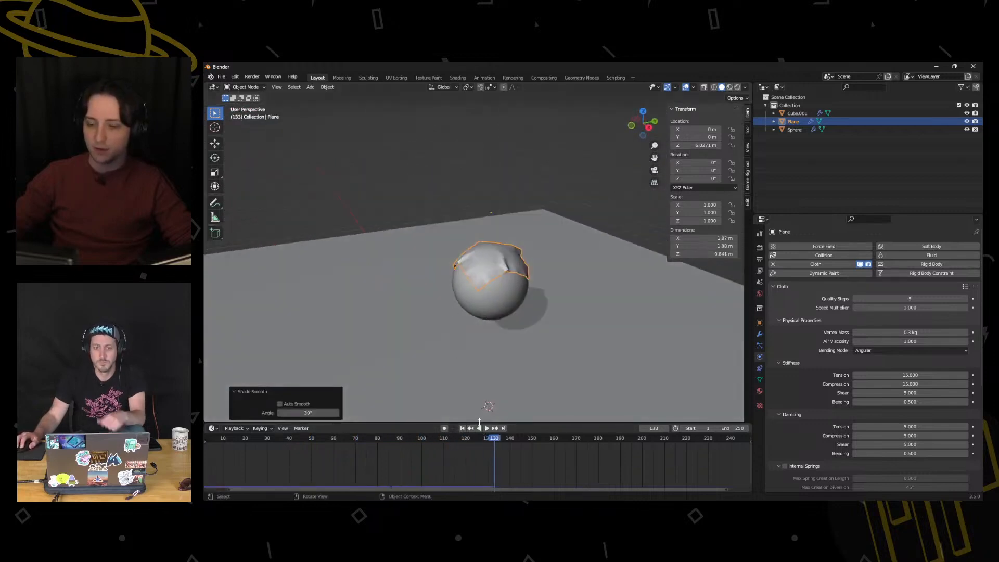
click(463, 429)
Scale the cloth plane's mesh up about 8 times in Edit Mode
key(ctrl+Tab)
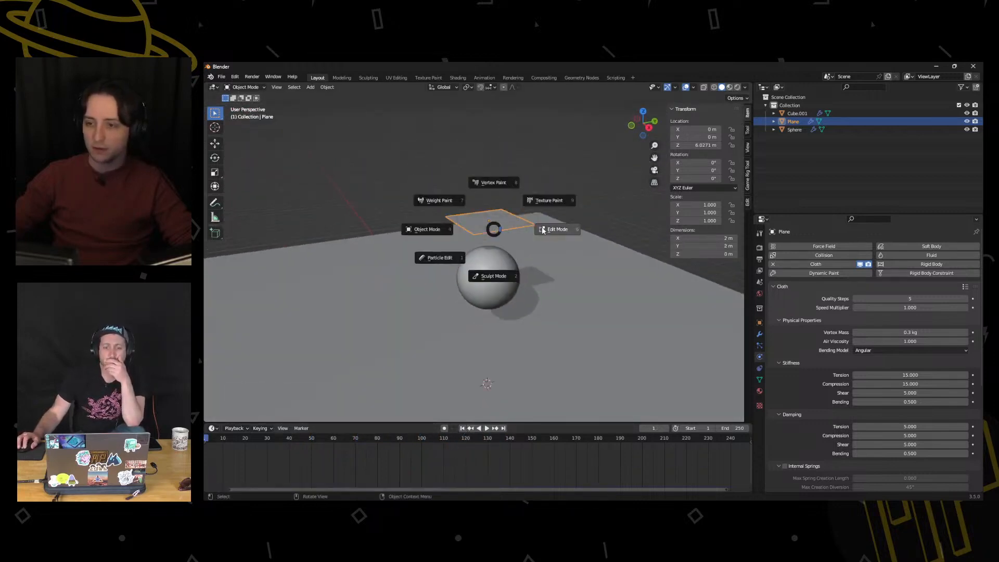
click(514, 223)
middle_drag(513, 223, 520, 231)
key(s)
click(637, 245)
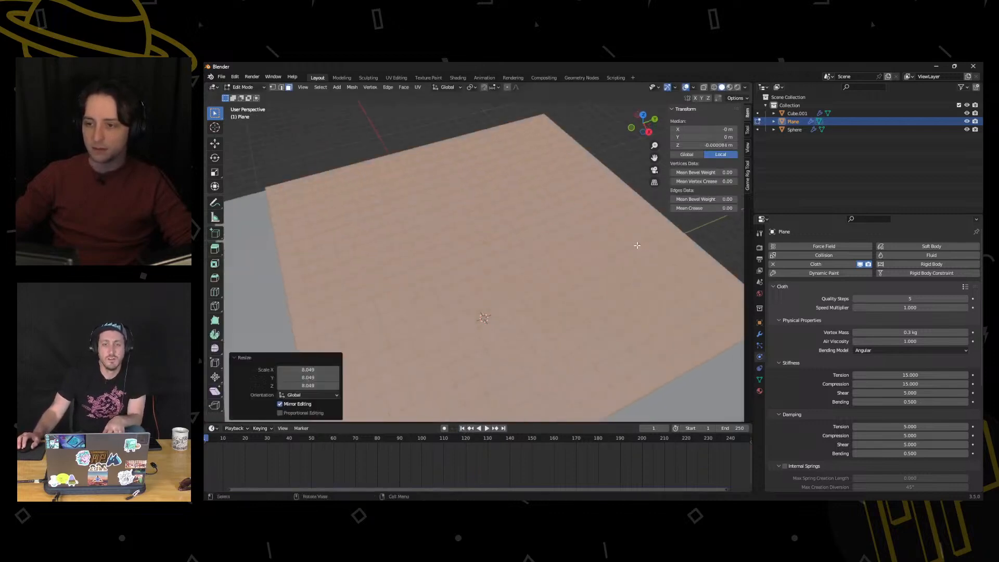
Subdivide the enlarged cloth plane's faces with 2 cuts and return to Object Mode
right_click(543, 263)
click(542, 264)
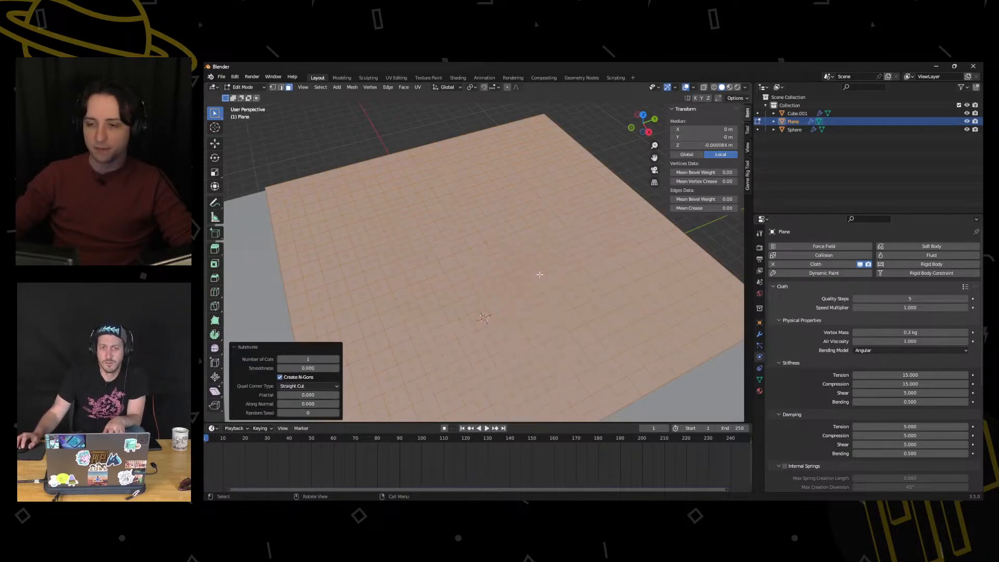
click(337, 359)
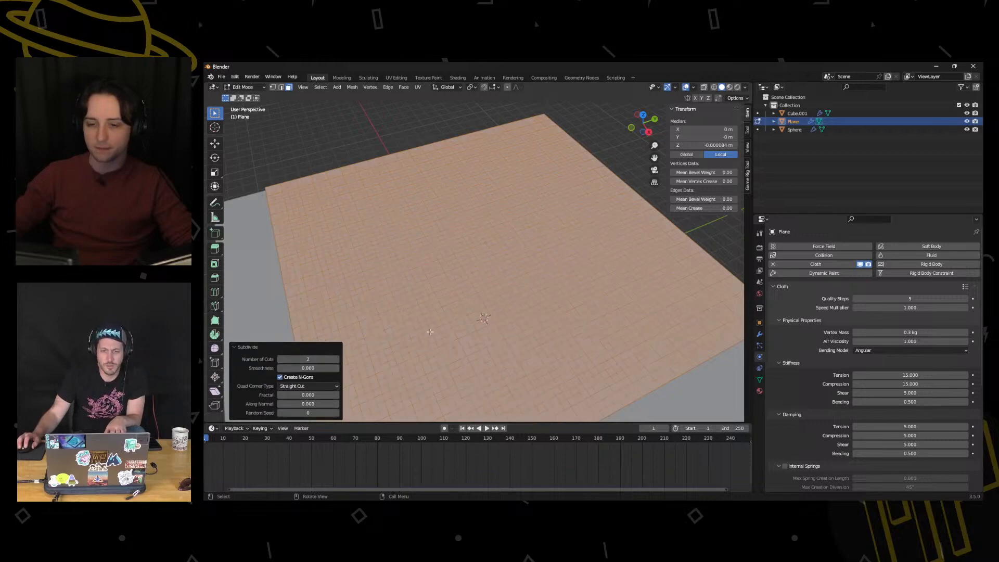
key(ctrl+Tab)
click(433, 309)
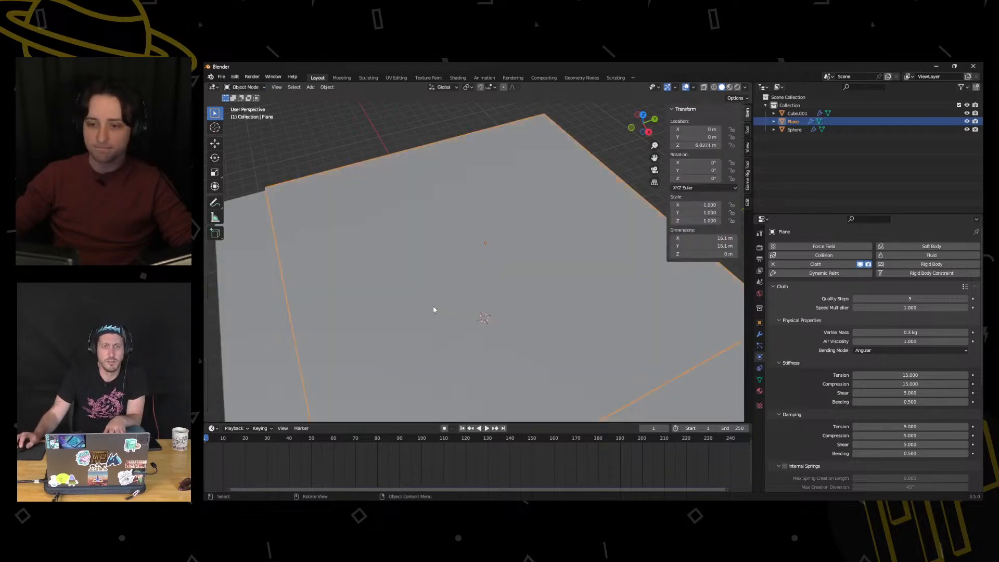
Play the simulation until the larger cloth has draped over the sphere and floor, then pause it at frame 80
scroll(369, 265, down, 6)
key(space)
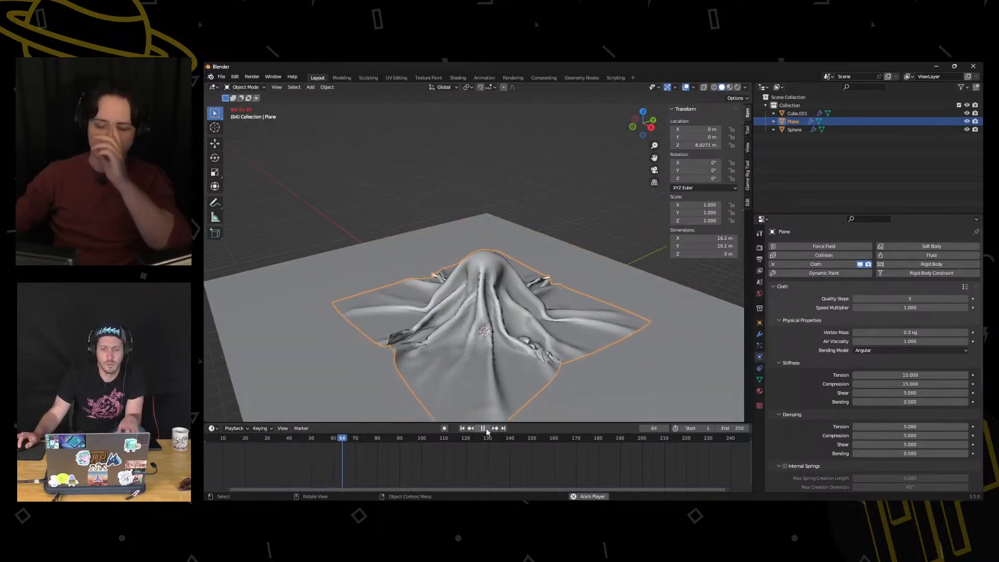
click(486, 429)
Examine the draped cloth's folds up close from several sides, especially where the fabric overlaps itself near the floor
middle_drag(480, 380, 485, 240)
scroll(495, 307, up, 6)
scroll(485, 242, down, 7)
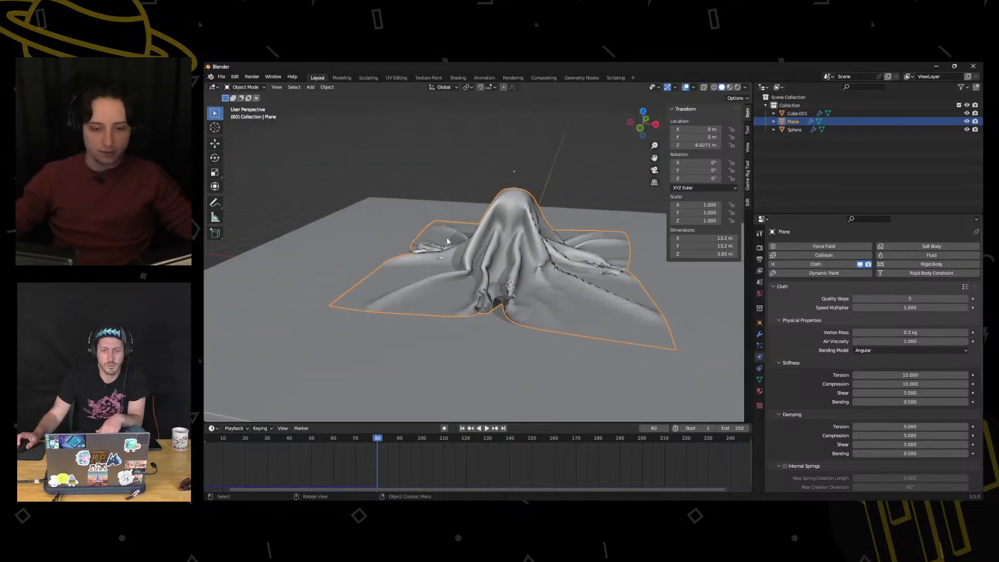
scroll(472, 307, up, 3)
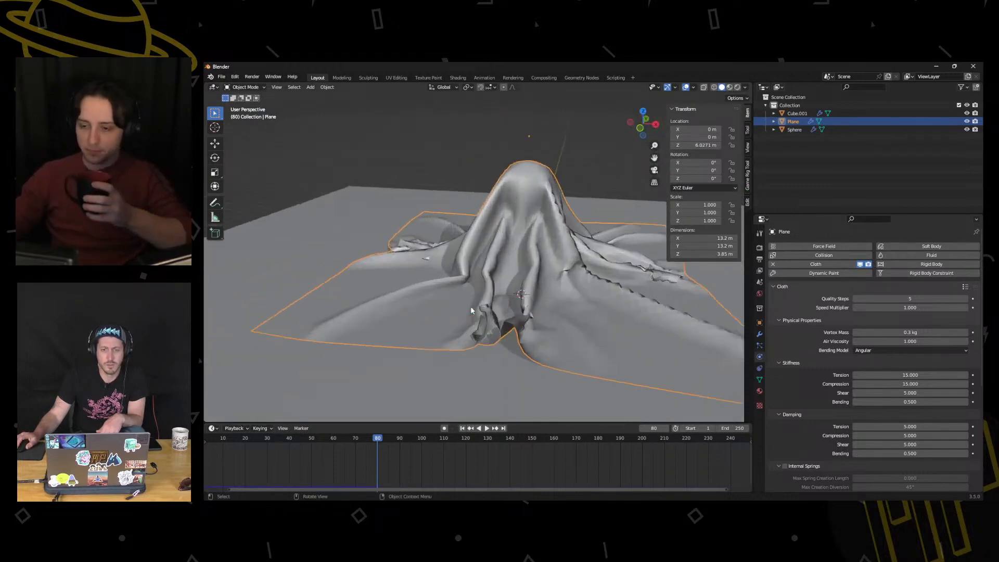
middle_drag(499, 314, 479, 345)
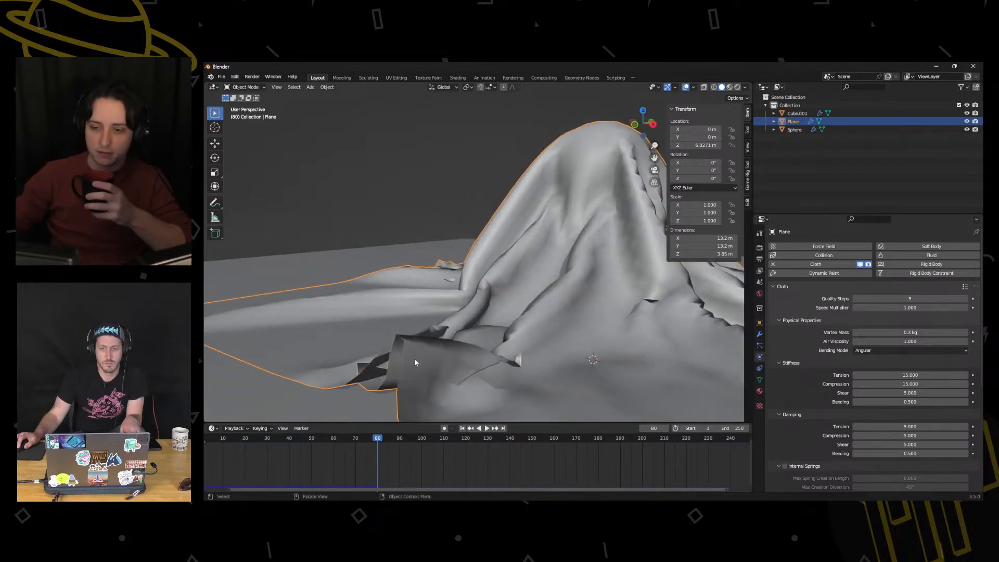
middle_drag(367, 368, 583, 364)
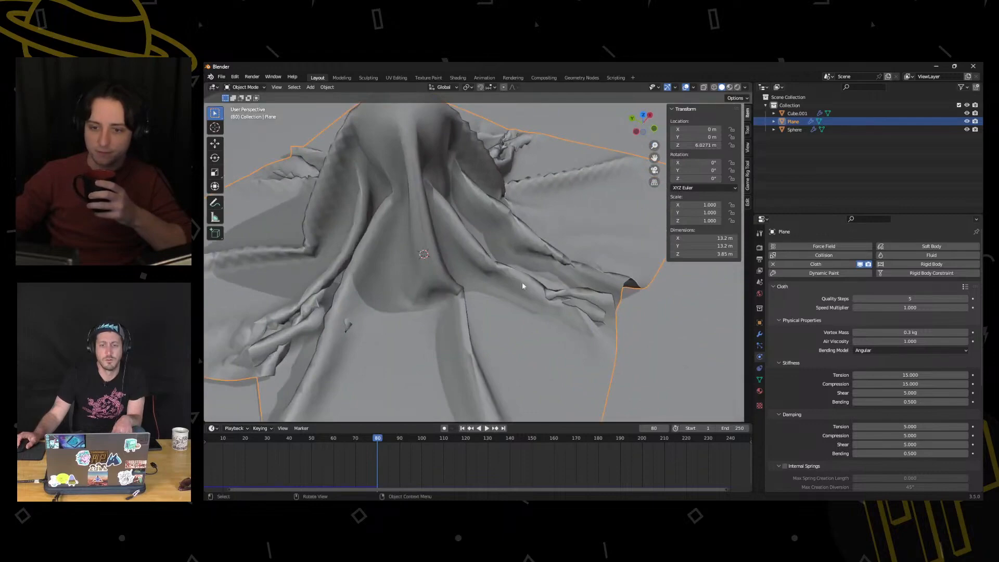
middle_drag(522, 284, 459, 198)
scroll(458, 236, down, 5)
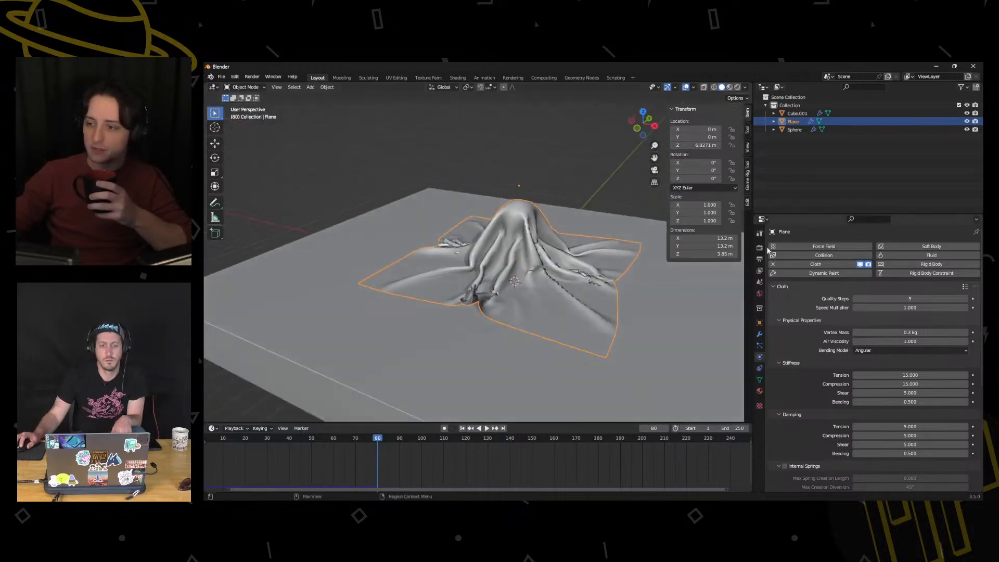
Enable Self Collisions in the cloth plane's collision settings
scroll(812, 301, down, 7)
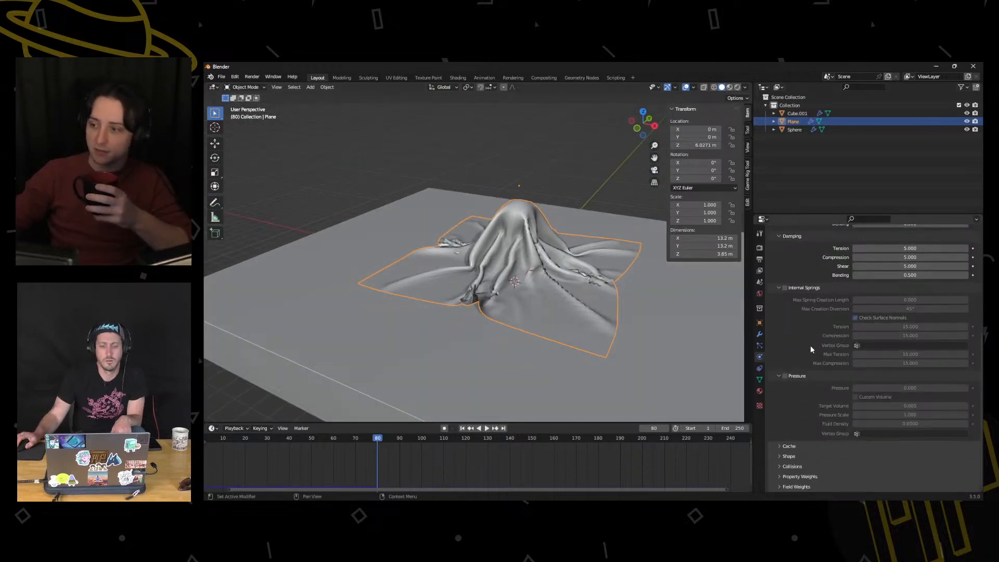
click(782, 466)
scroll(791, 432, down, 5)
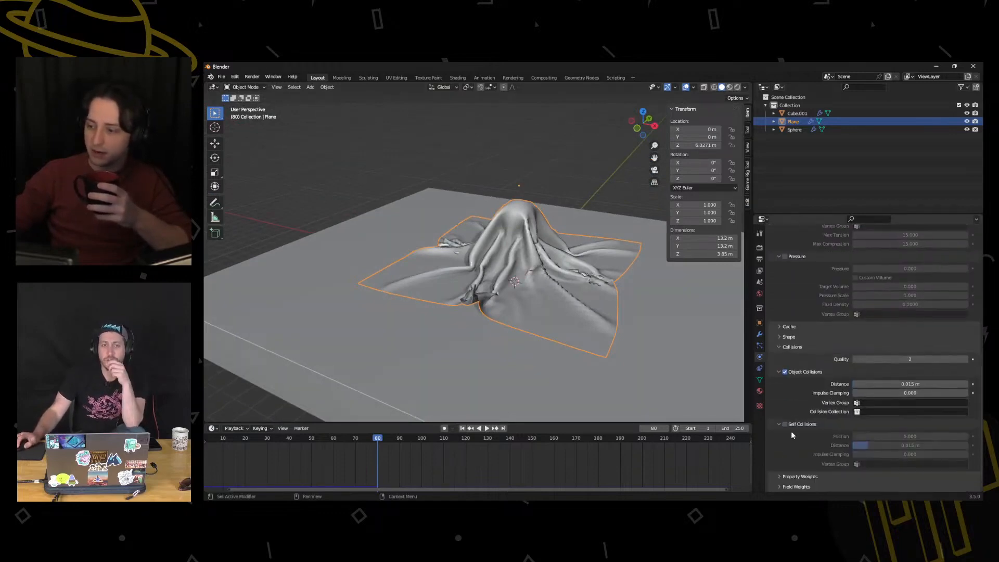
click(785, 425)
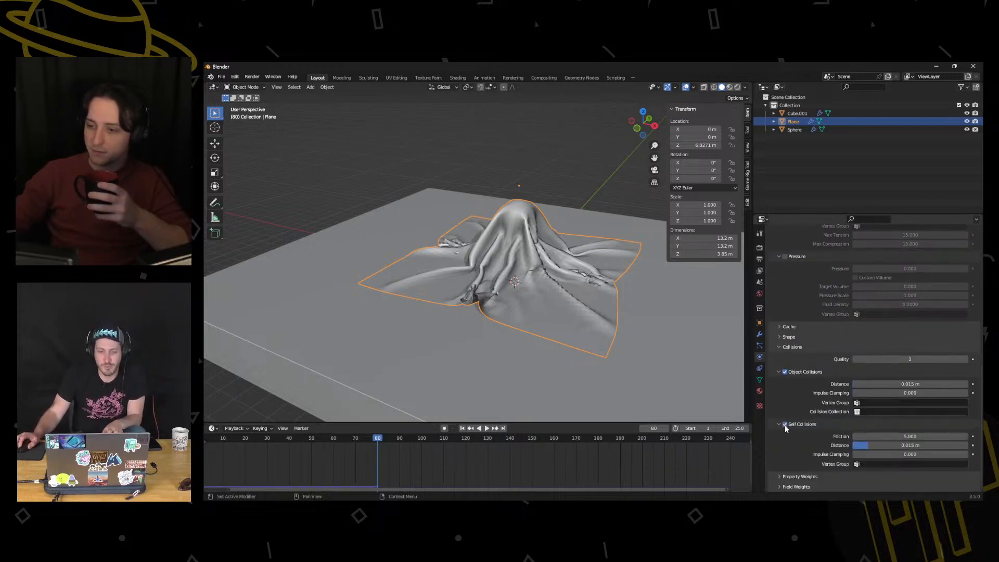
Review the floor block's Collision physics settings, then reselect the cloth plane
click(606, 369)
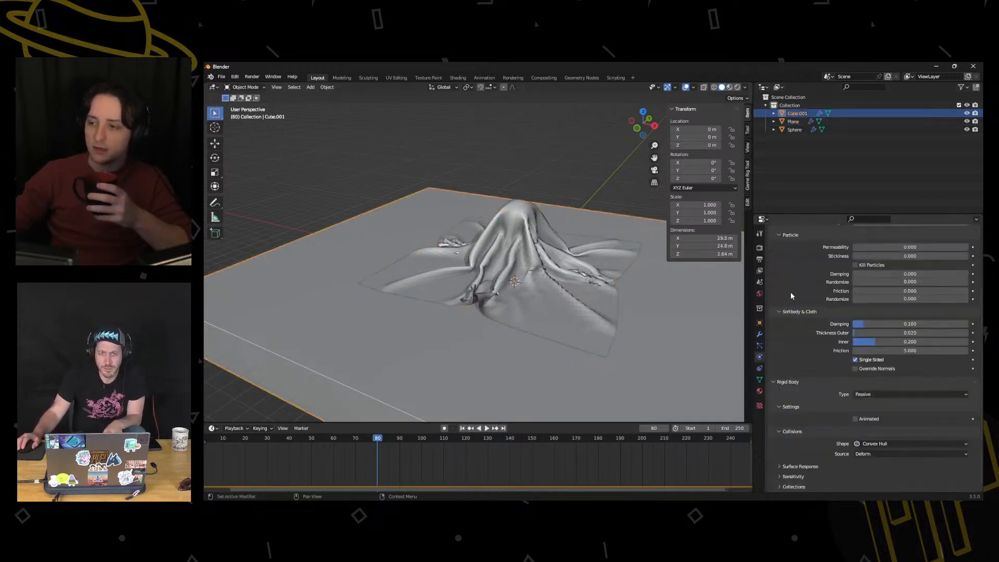
scroll(791, 291, up, 5)
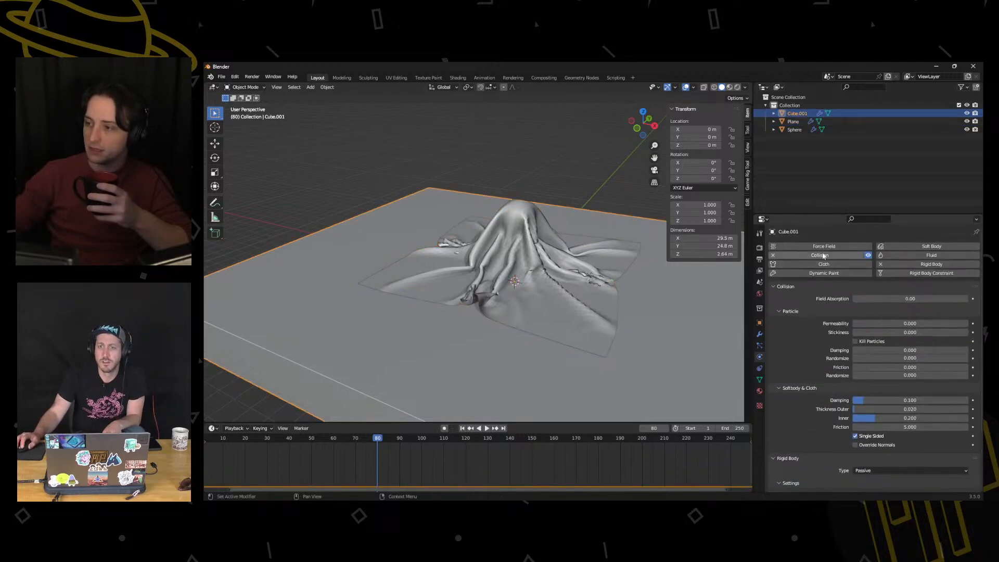
click(518, 225)
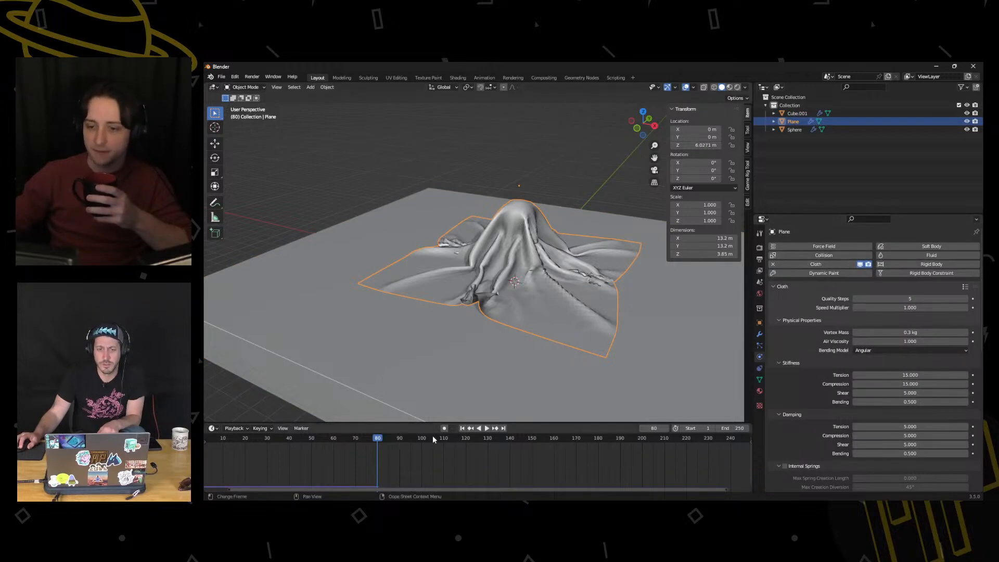
Replay the simulation from the first frame with self collisions on and examine the draping cloth from different angles
click(462, 429)
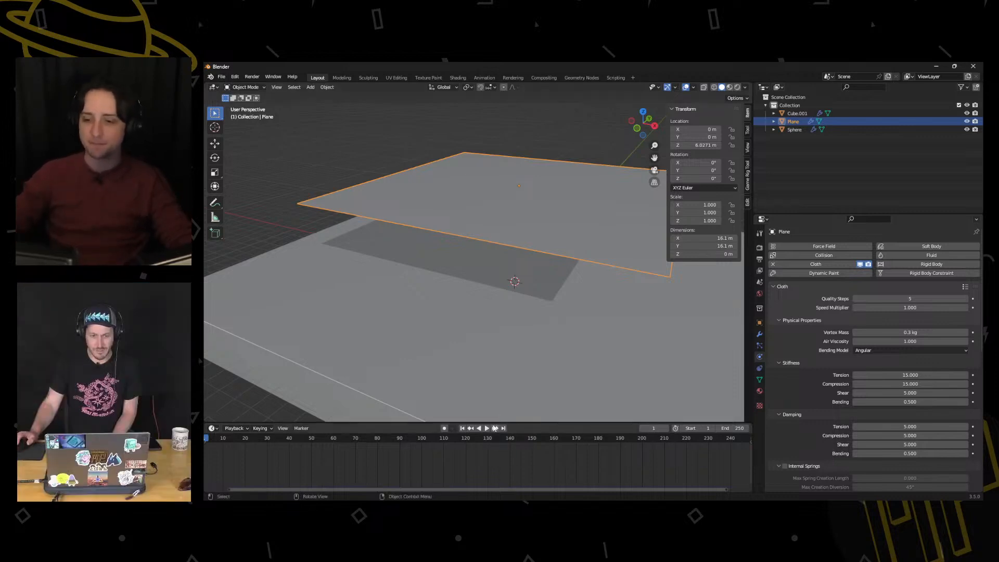
click(488, 428)
middle_drag(504, 361, 474, 315)
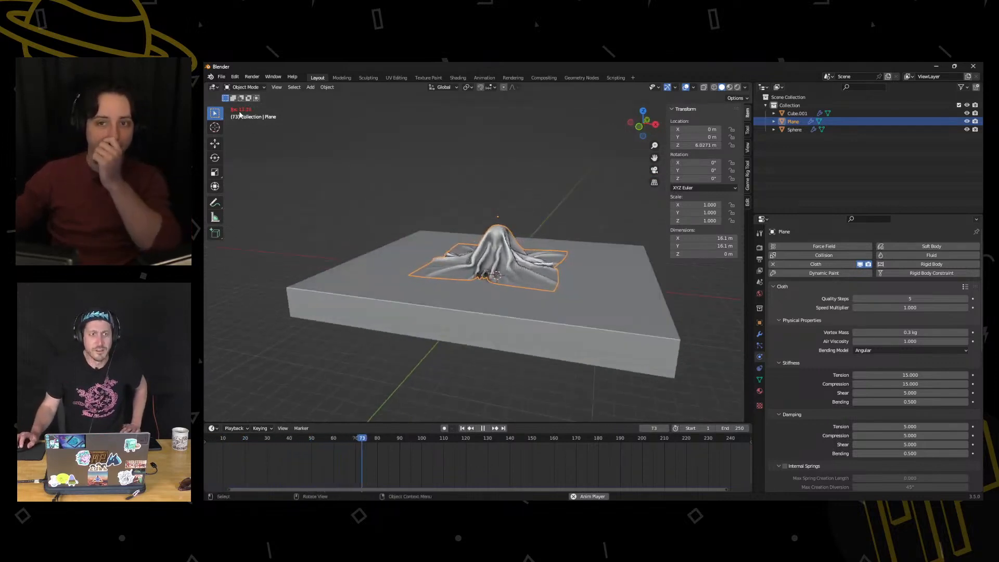
scroll(426, 317, up, 3)
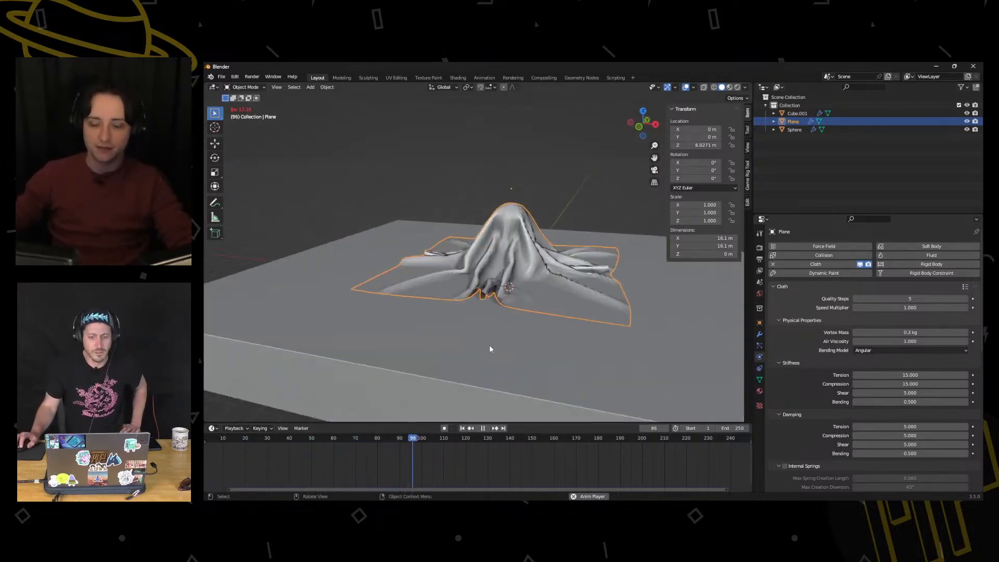
mouse_move(498, 361)
middle_down()
mouse_move(471, 364)
mouse_move(484, 347)
middle_up()
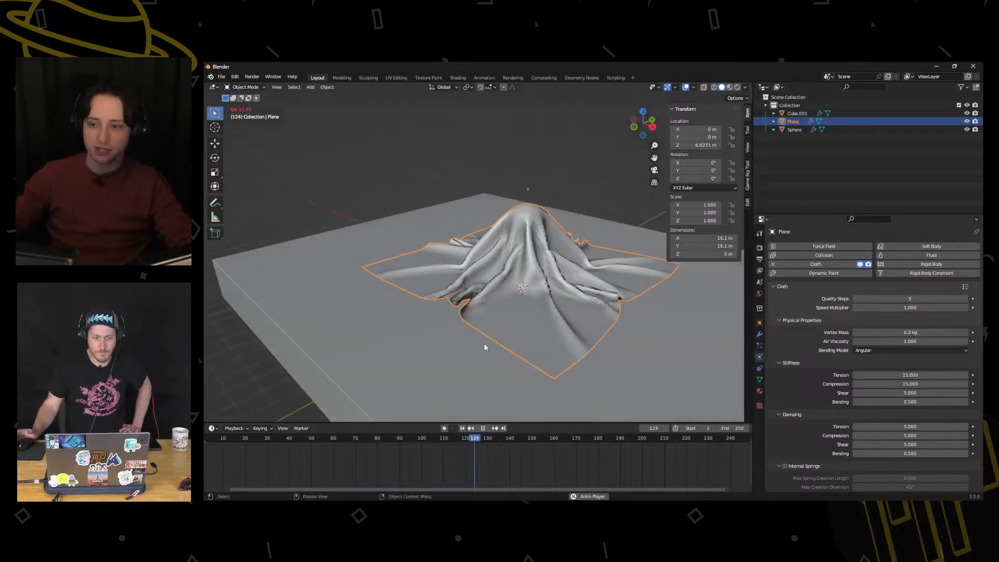
Pause the cloth simulation and examine the jagged folds of the draped plane up close
click(483, 428)
shift+middle_drag(477, 307, 492, 333)
scroll(442, 327, up, 4)
middle_drag(492, 333, 750, 258)
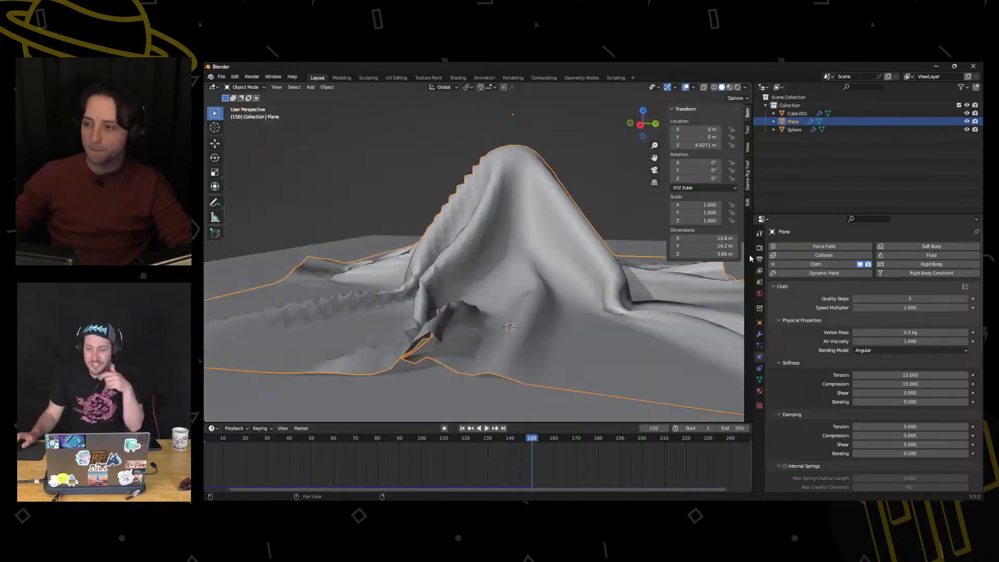
Try a Smooth modifier on the cloth plane and remove it again
click(759, 335)
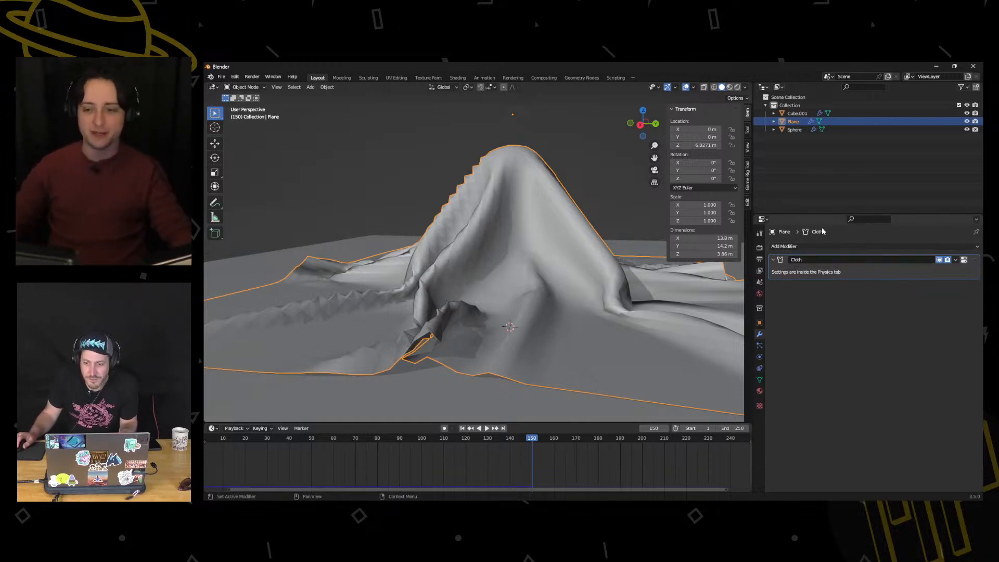
click(836, 247)
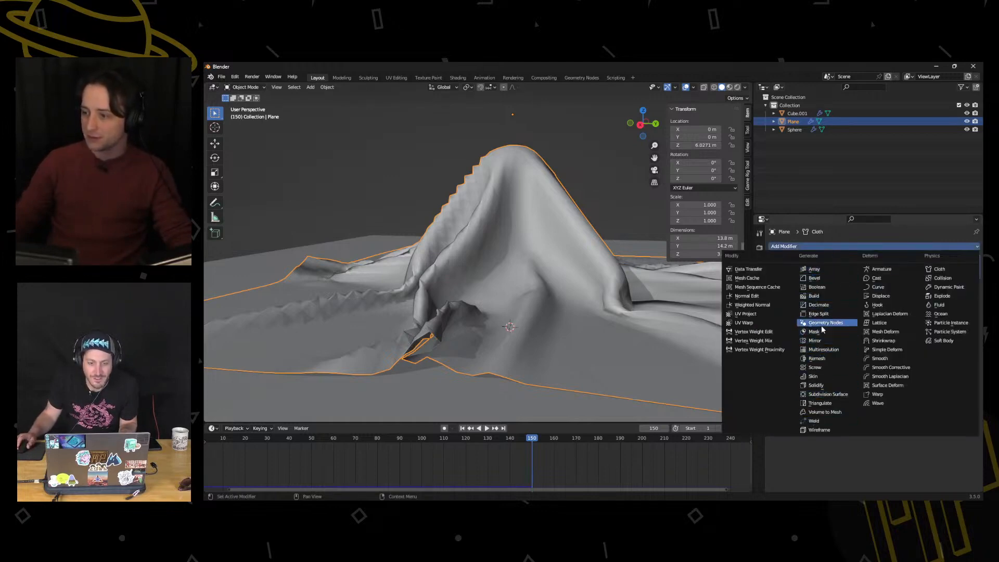
click(886, 360)
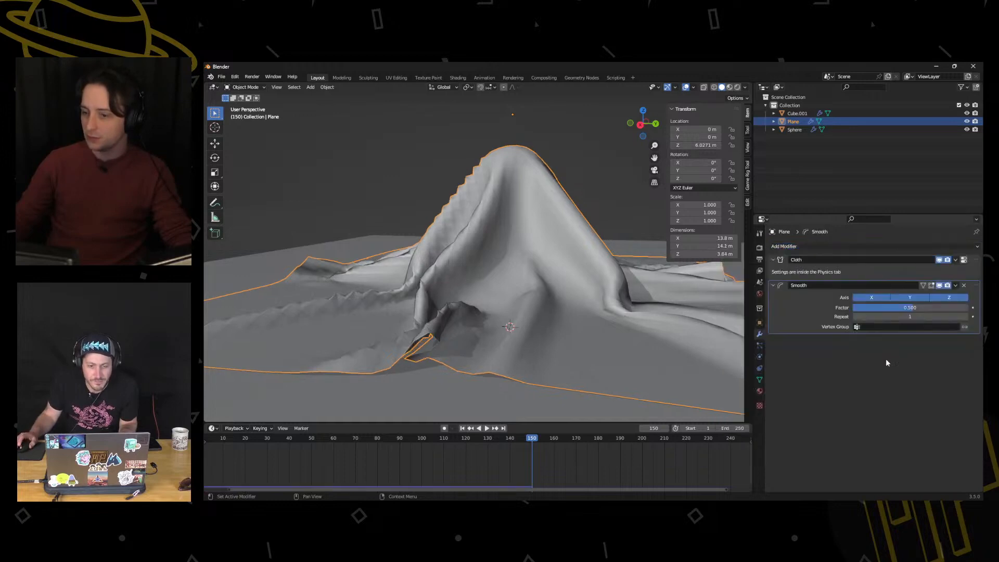
click(964, 286)
Add a Corrective Smooth modifier to the cloth plane
click(931, 247)
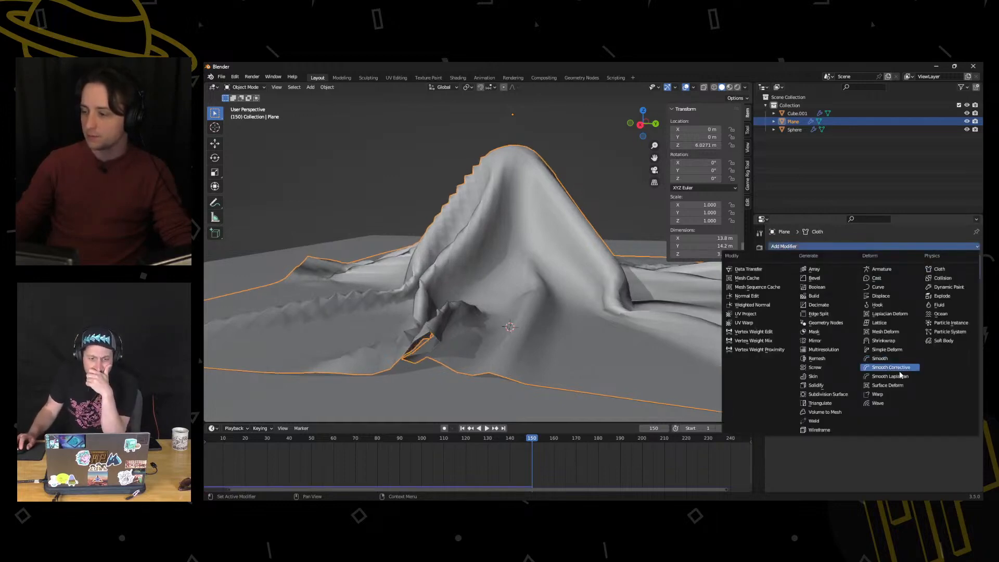
click(898, 369)
middle_drag(614, 297, 524, 284)
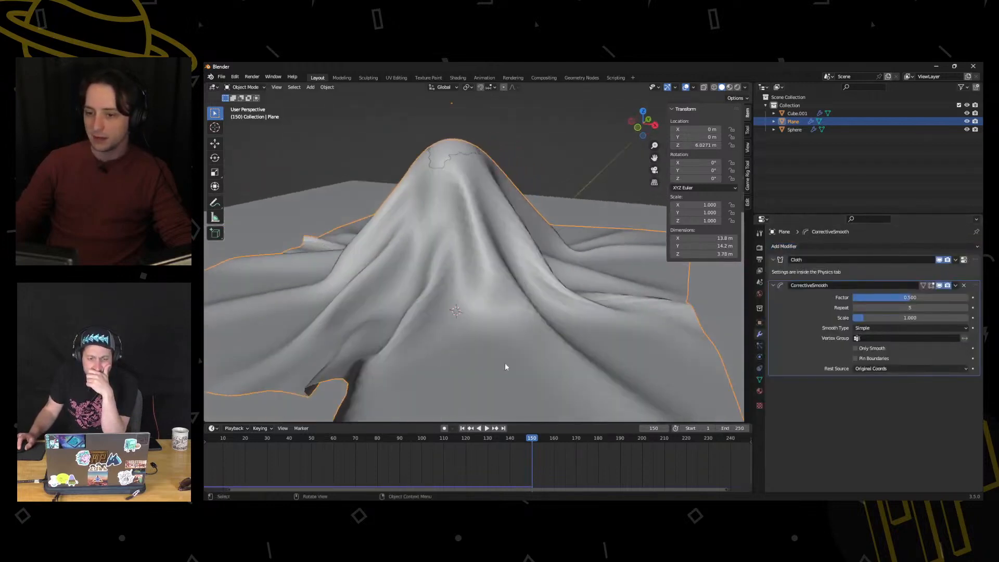
Replay the cloth simulation from the first frame, examine the smoothed drape over the sphere, and pause it
click(462, 428)
click(487, 427)
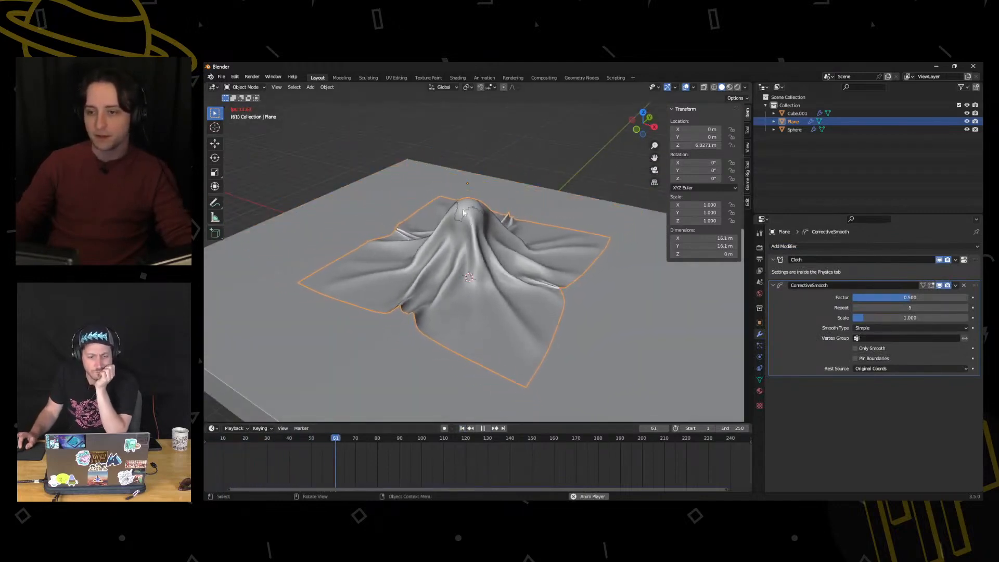
scroll(441, 304, up, 5)
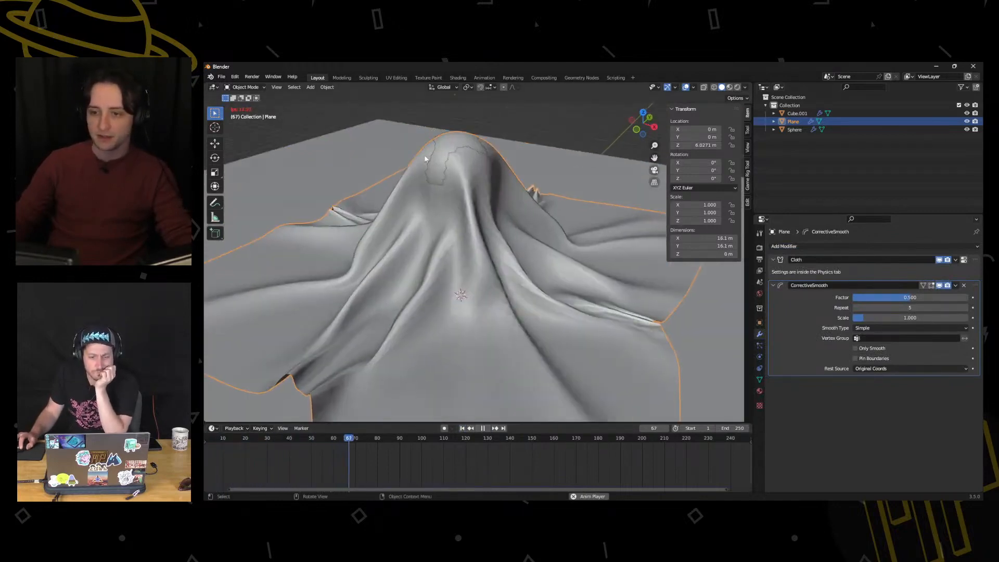
click(488, 430)
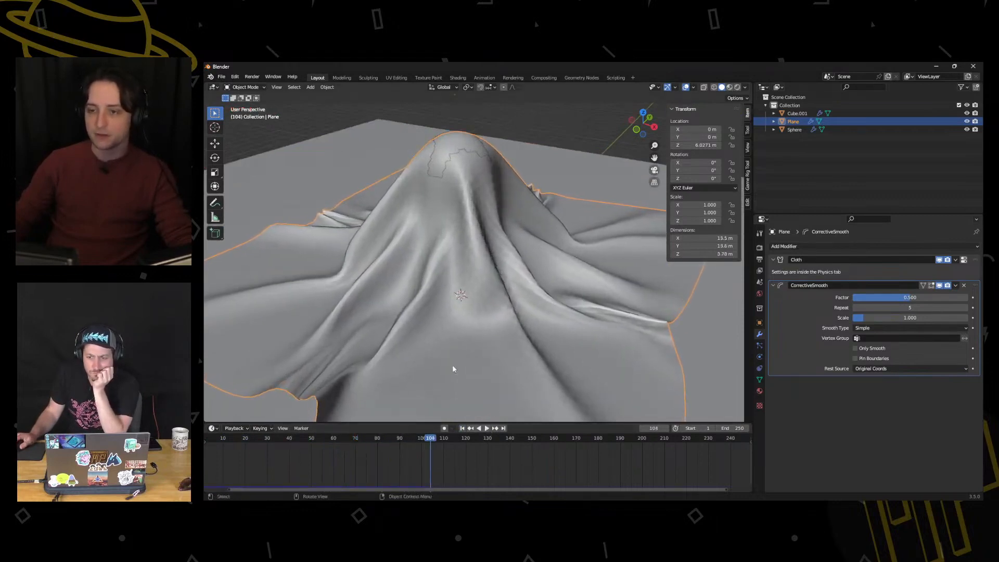
Select the sphere beneath the cloth, rewind the simulation, and hide the sphere in the viewport
middle_drag(444, 131, 426, 178)
click(415, 135)
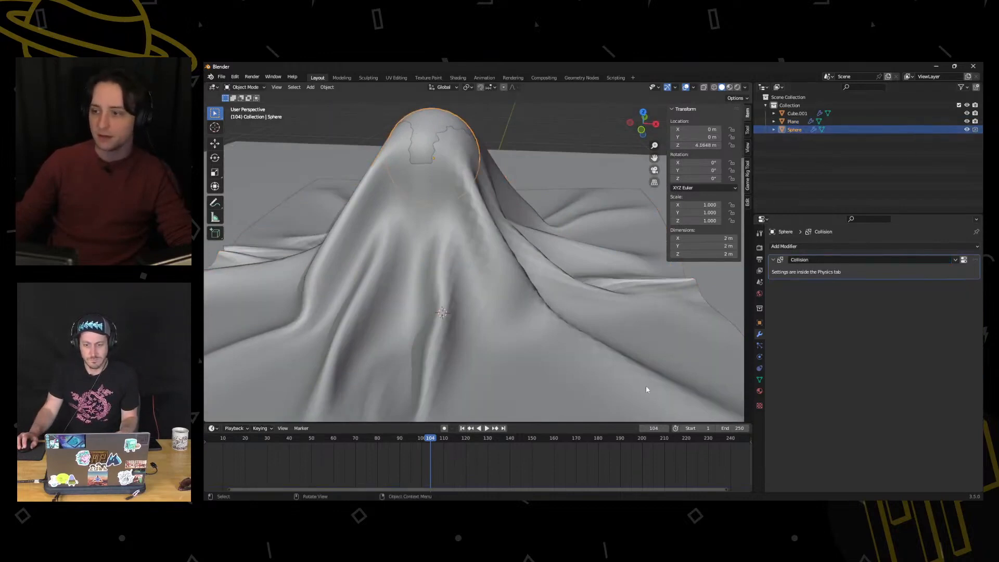
click(462, 429)
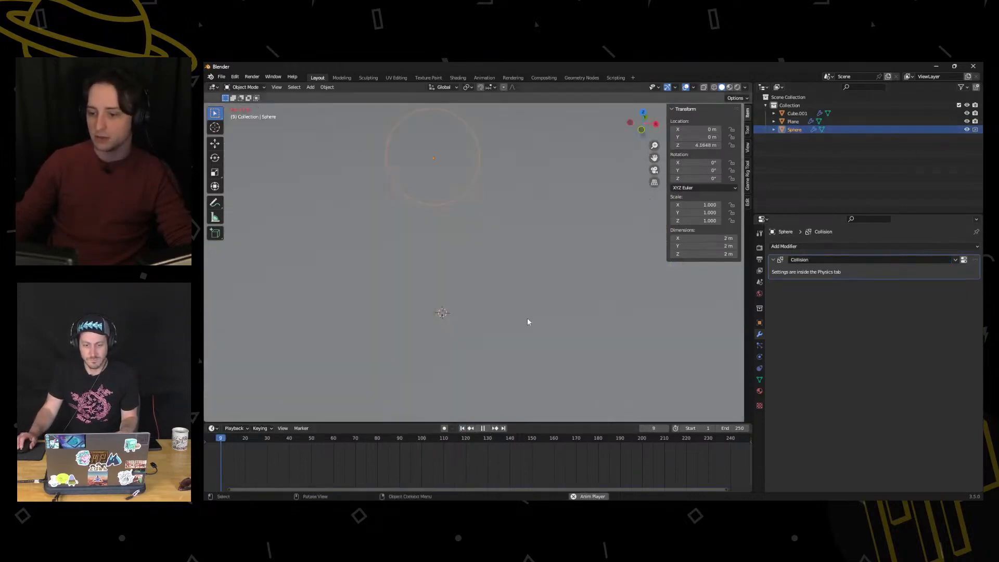
click(968, 130)
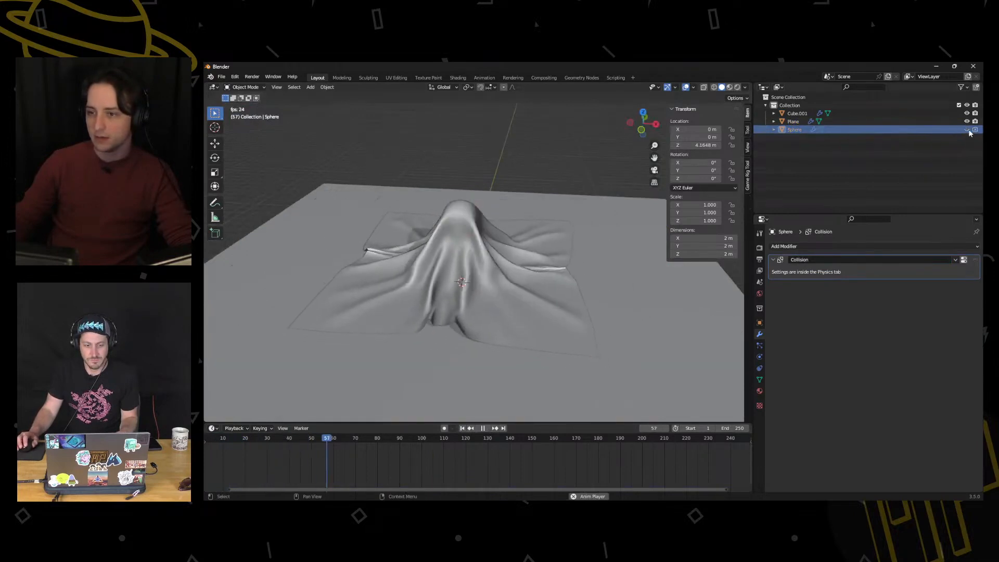
Examine the draped cloth up close during playback with the sphere hidden, and pause the simulation
middle_drag(473, 214, 416, 200)
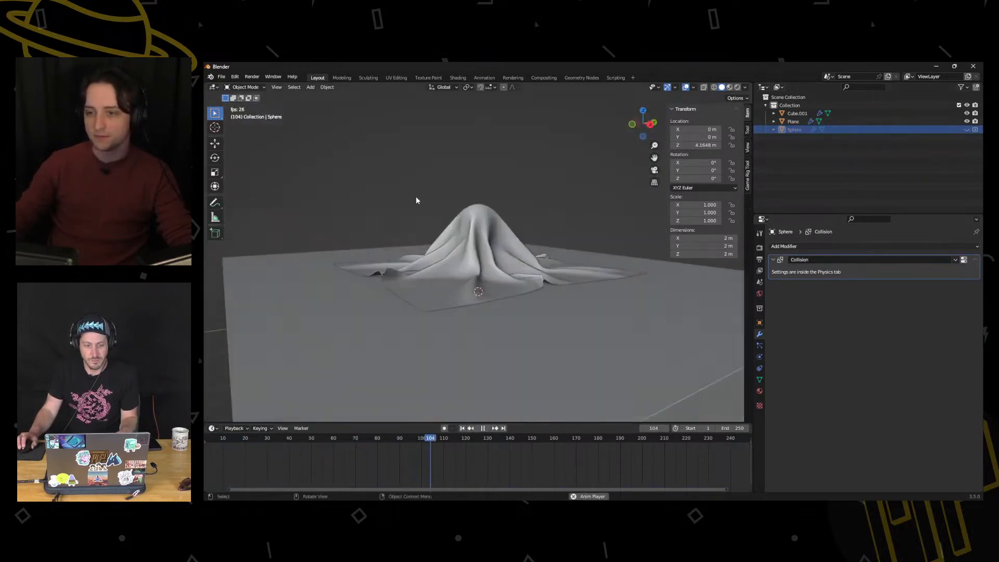
scroll(416, 201, up, 4)
middle_drag(401, 234, 472, 376)
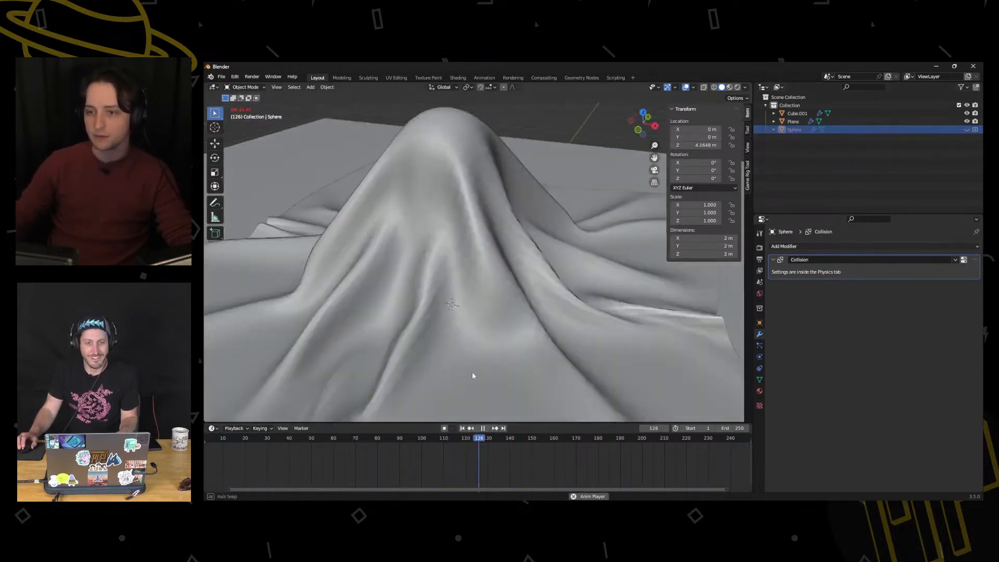
key(space)
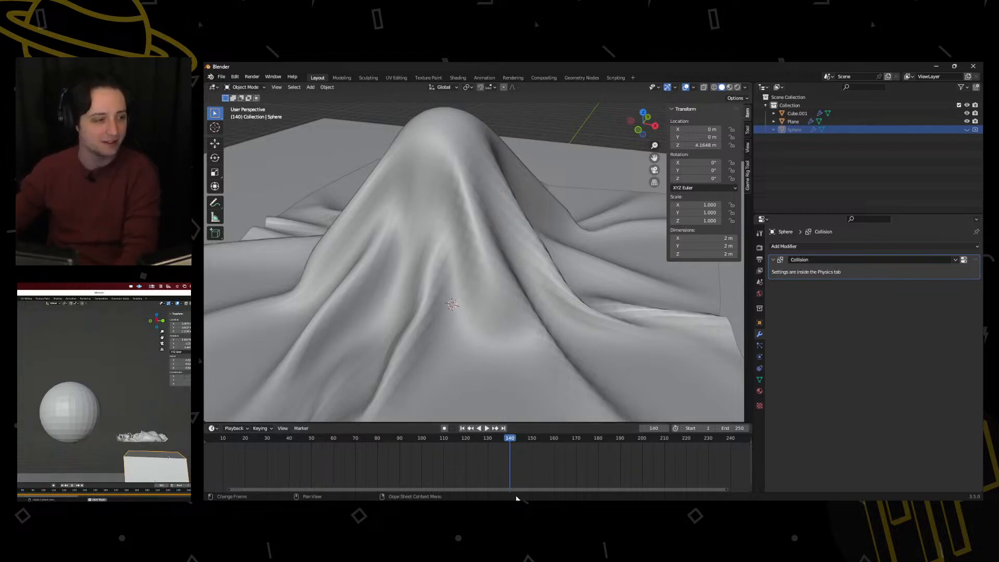
Rewind to the first frame, play the cloth dropping onto the hidden sphere, and stop at frame 37 for inspection
click(462, 429)
middle_drag(489, 348, 524, 301)
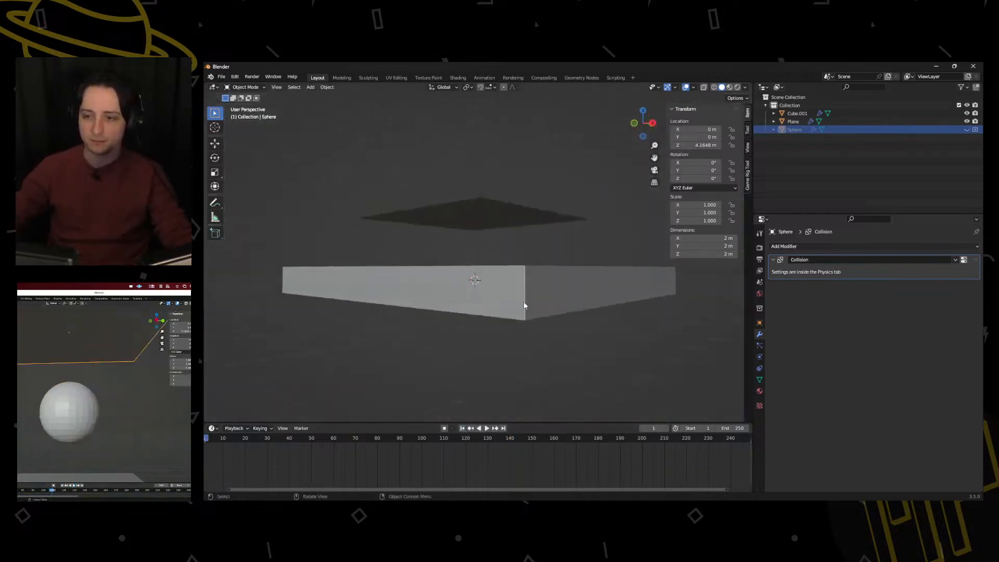
middle_drag(442, 227, 452, 310)
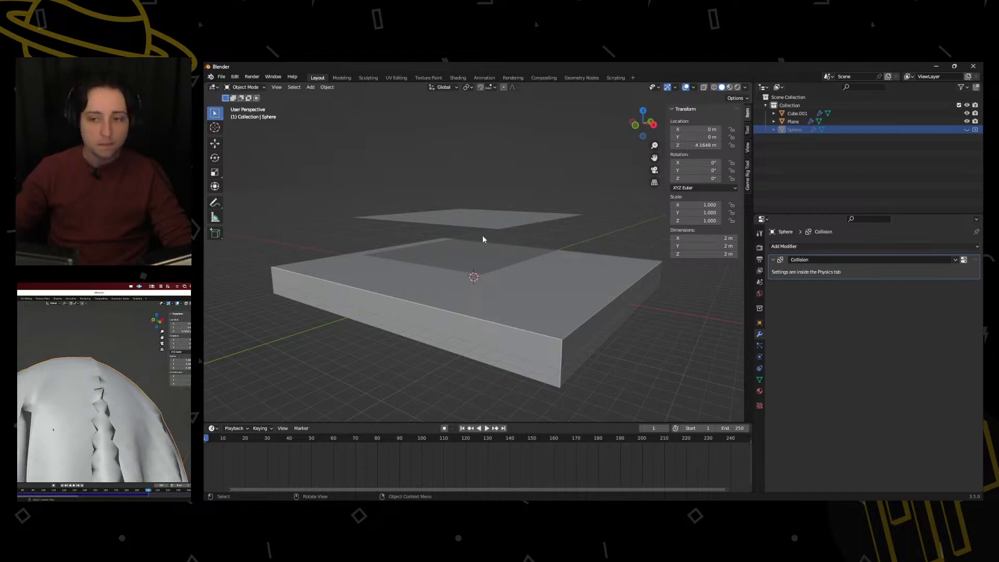
click(487, 428)
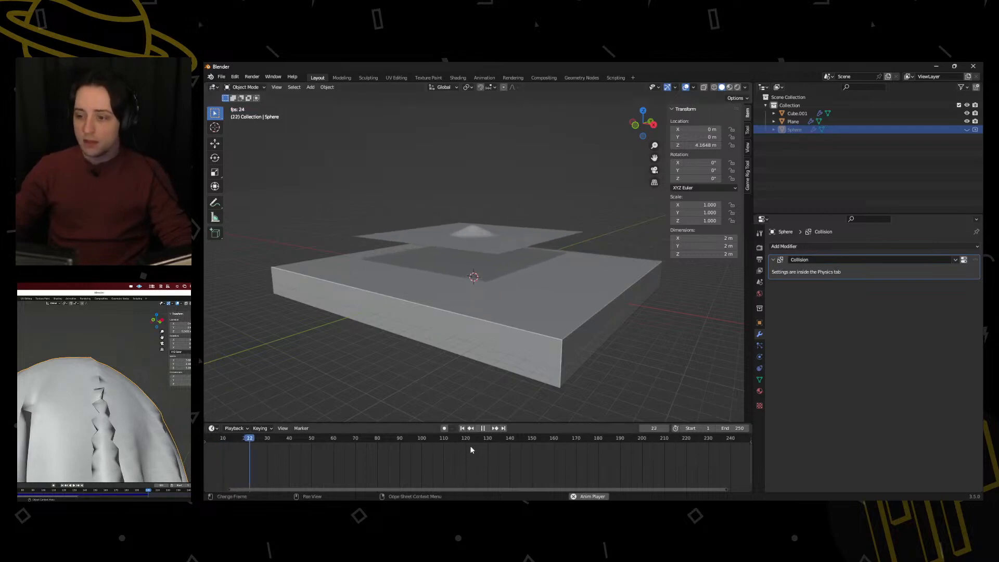
scroll(607, 370, up, 4)
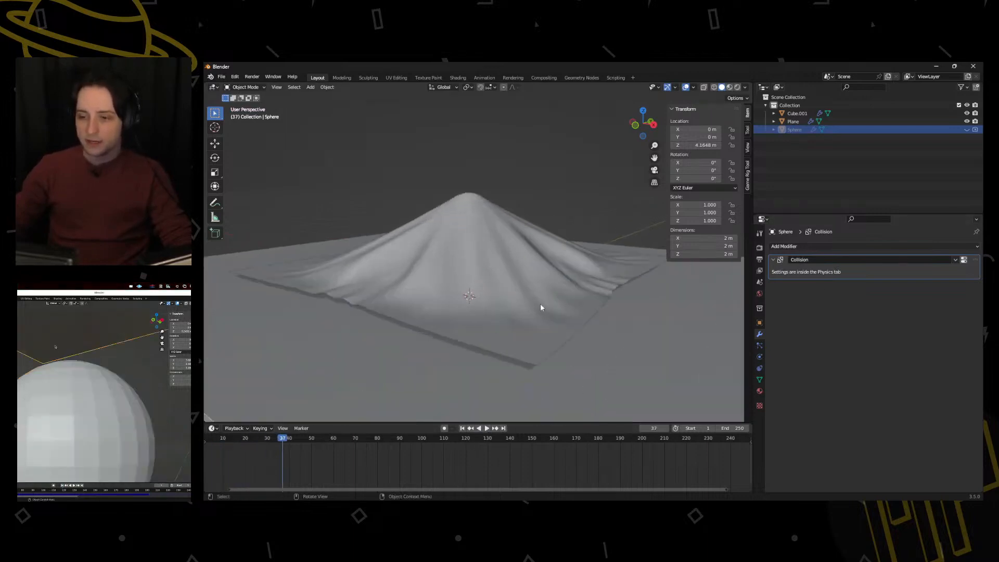
middle_drag(540, 303, 554, 305)
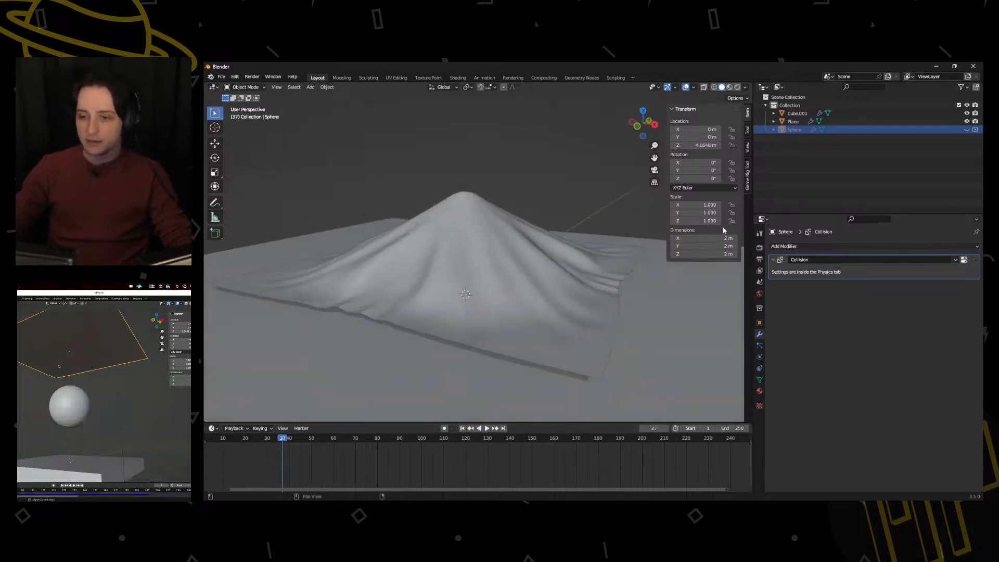
Select the cloth plane, check its Corrective Smooth modifier, and resume playback
click(529, 298)
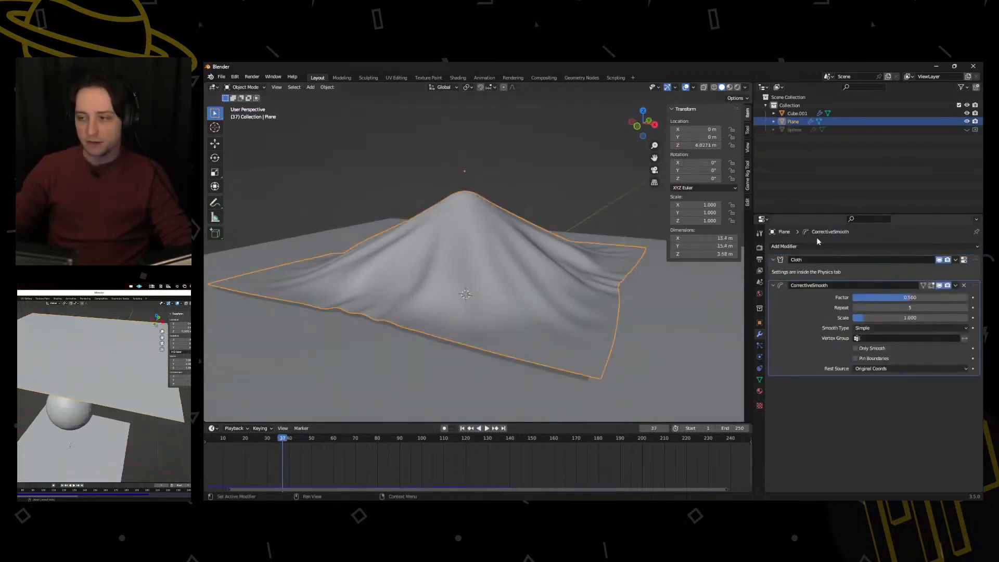
click(773, 286)
click(782, 286)
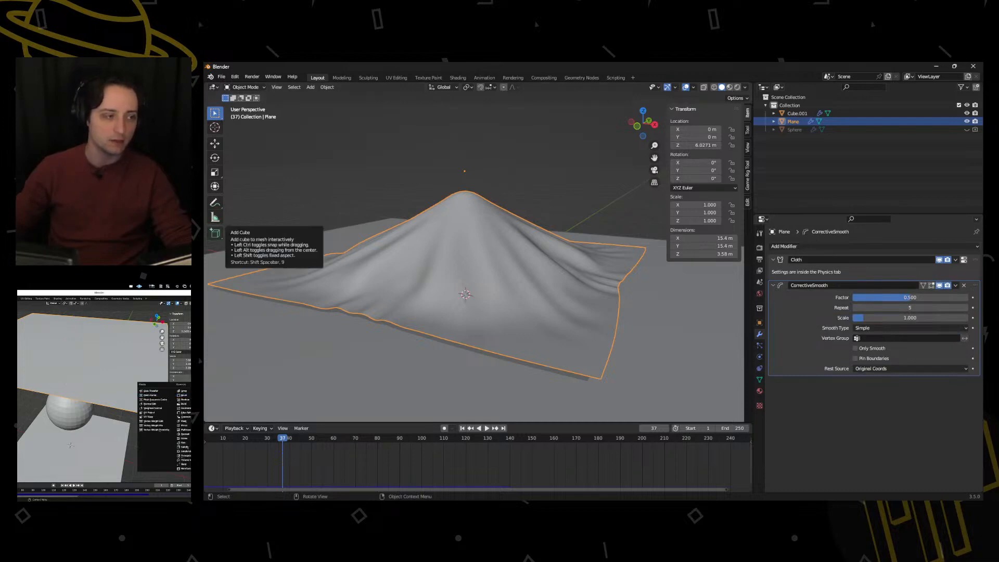
click(492, 428)
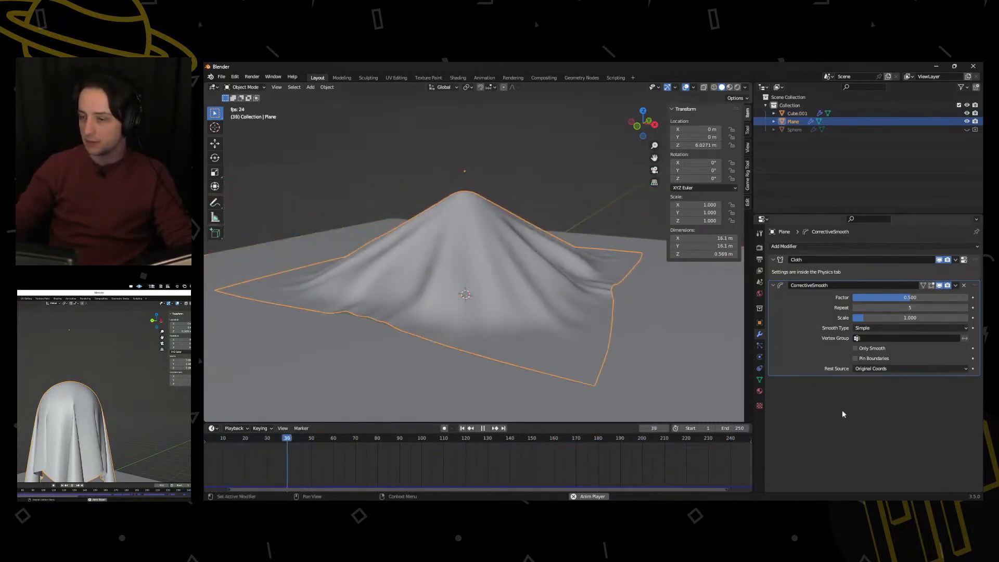
Review the plane's cloth physics settings, from stiffness and damping to object and self collisions, and pause the playback
click(760, 369)
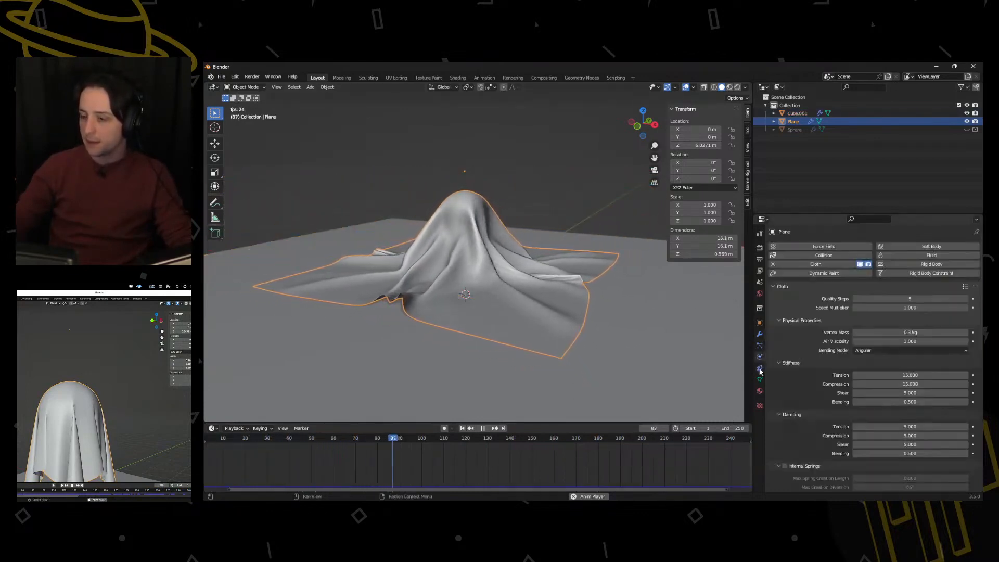
scroll(817, 408, down, 10)
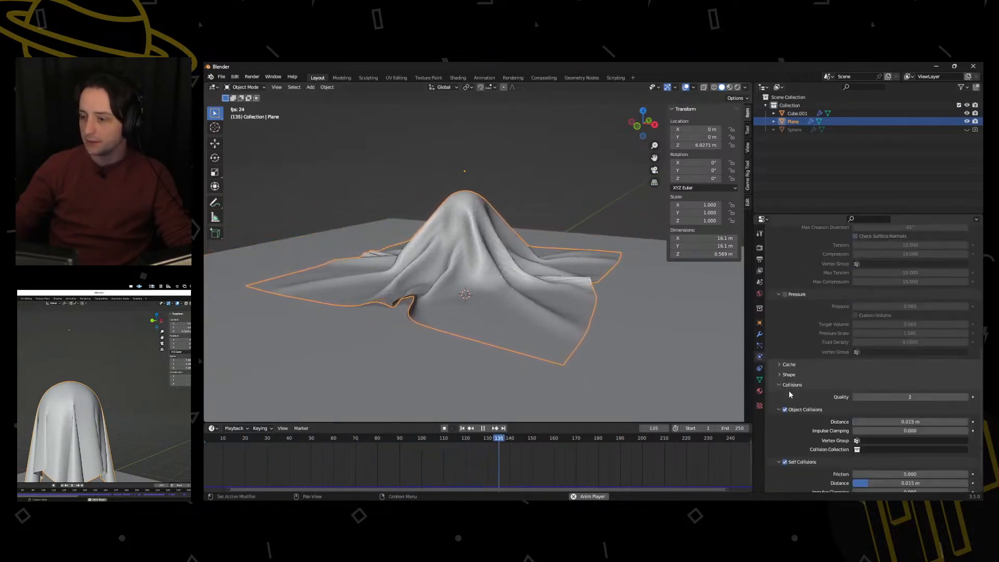
scroll(789, 390, up, 10)
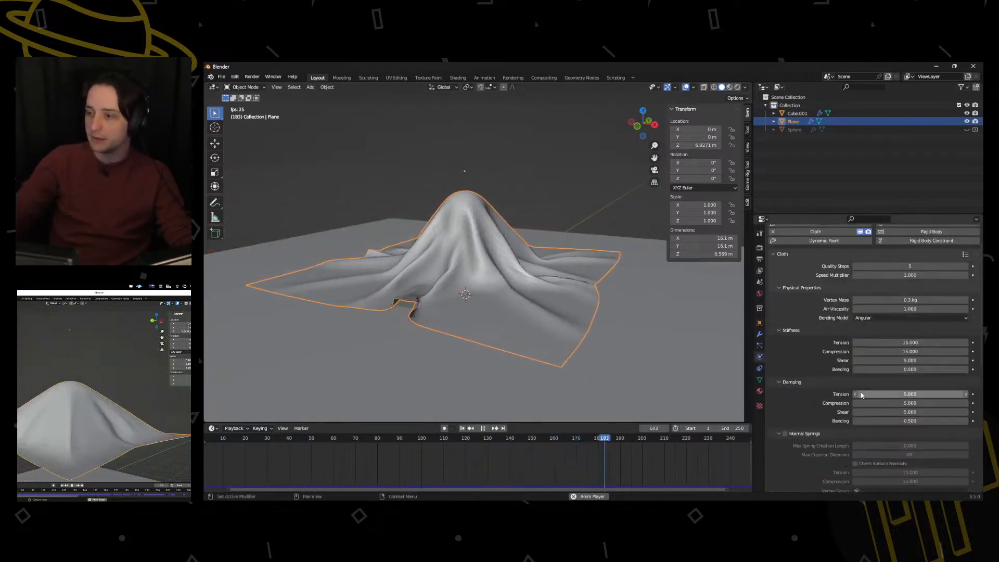
scroll(823, 332, down, 10)
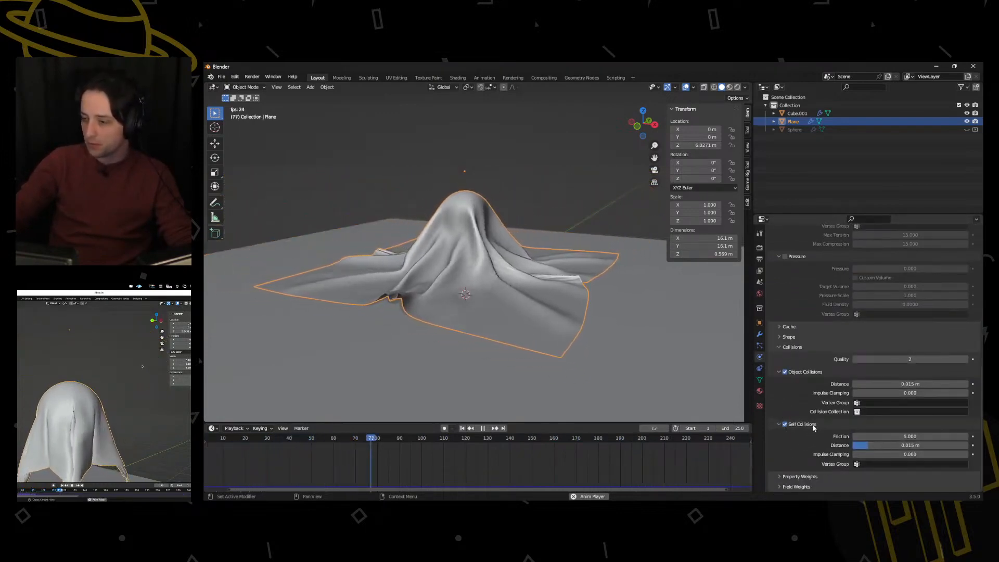
scroll(801, 415, up, 5)
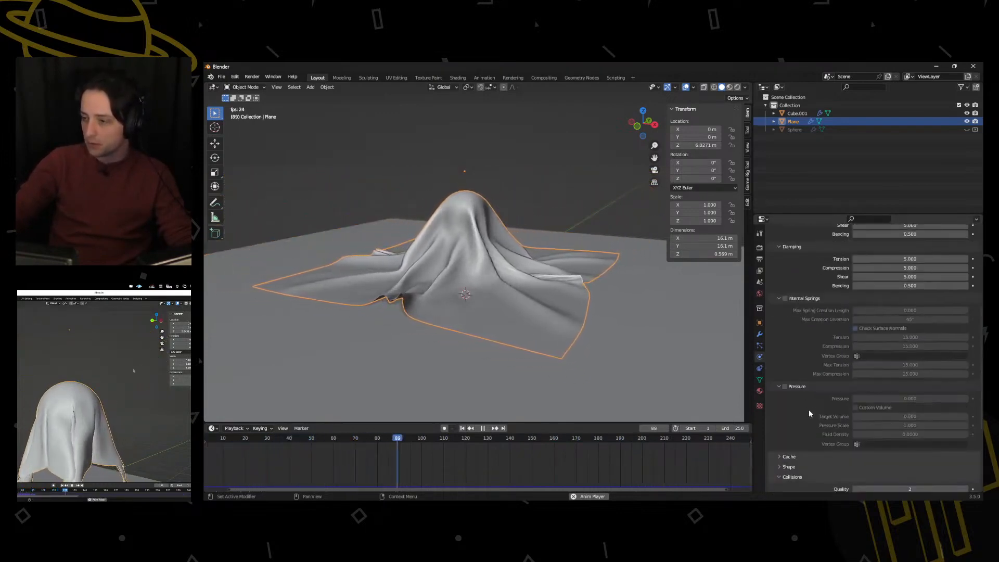
click(485, 429)
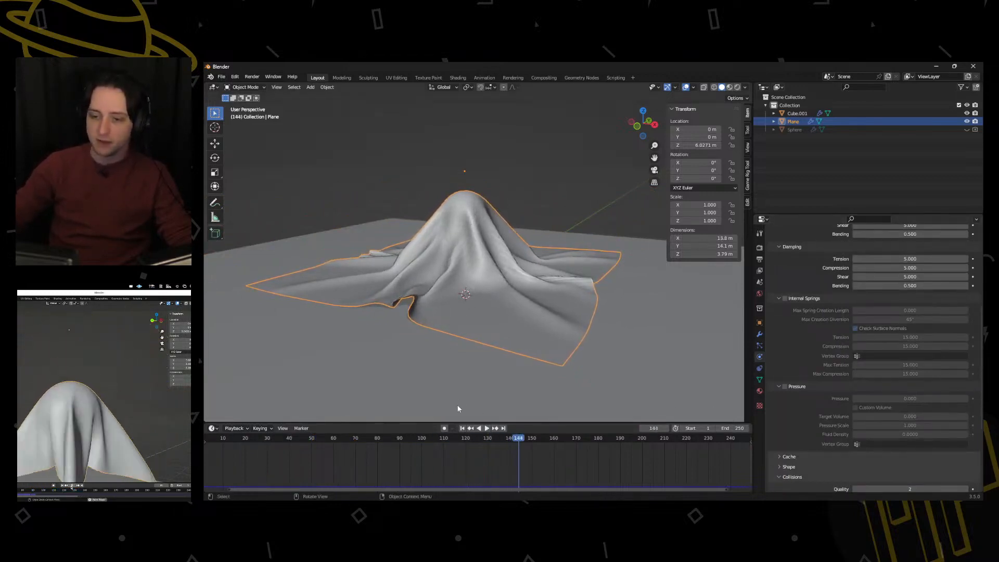
Return the timeline to the first frame and enter Edit Mode on the cloth plane
click(461, 427)
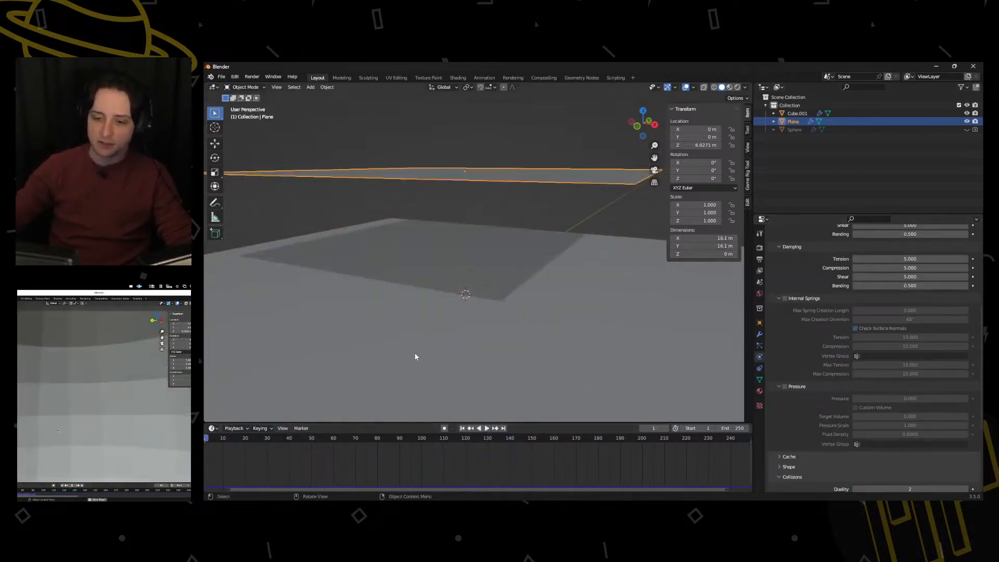
middle_drag(415, 354, 426, 256)
key(ctrl+Tab)
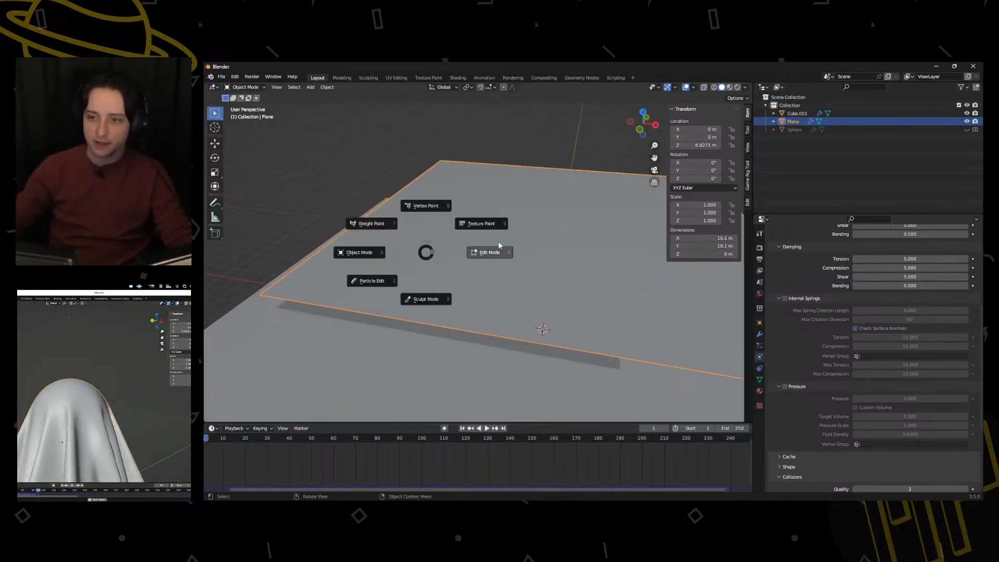
click(496, 252)
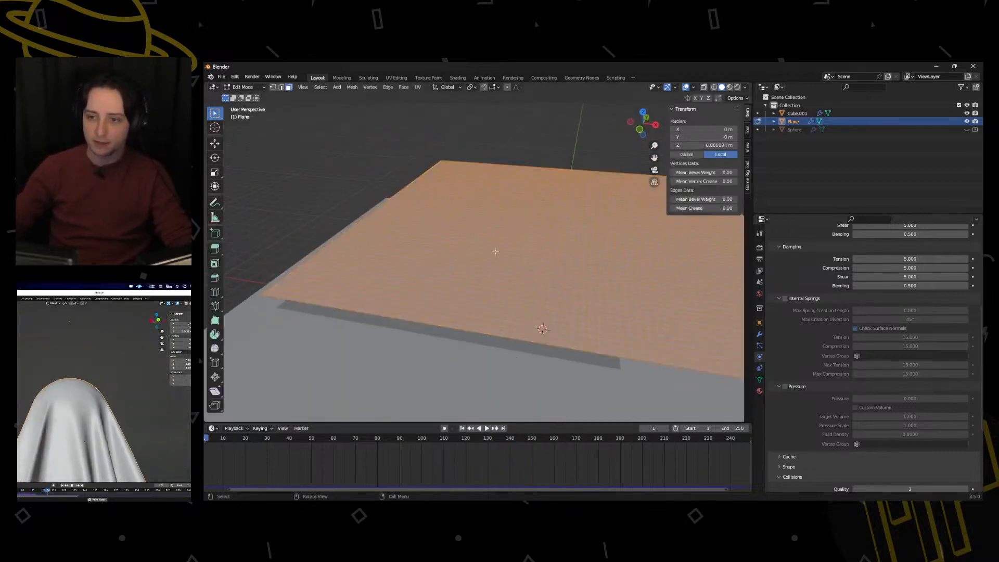
Select only the near corner vertex of the plane in vertex select mode, at the end of its negative-X edge
click(261, 295)
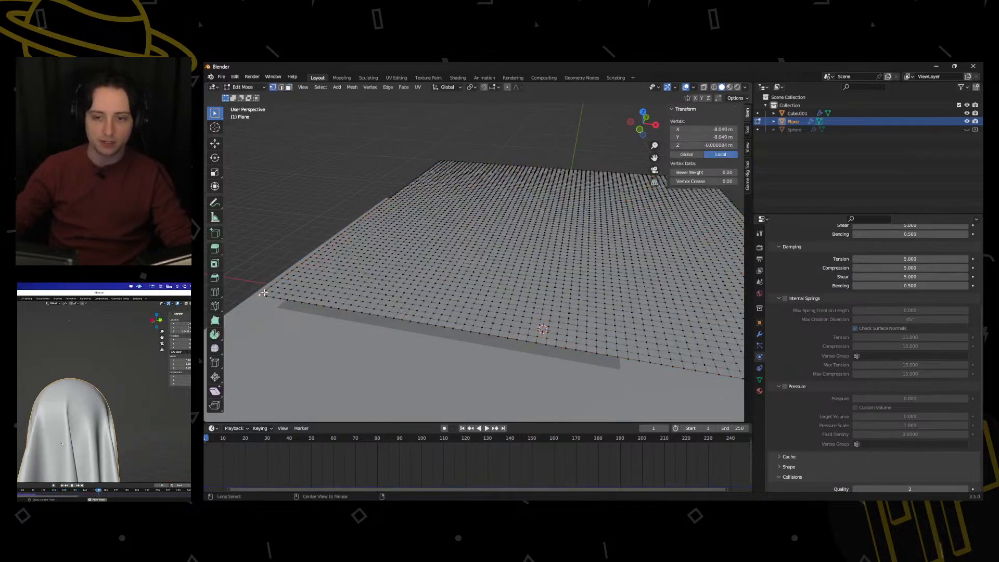
alt+click(264, 293)
middle_drag(340, 319, 355, 328)
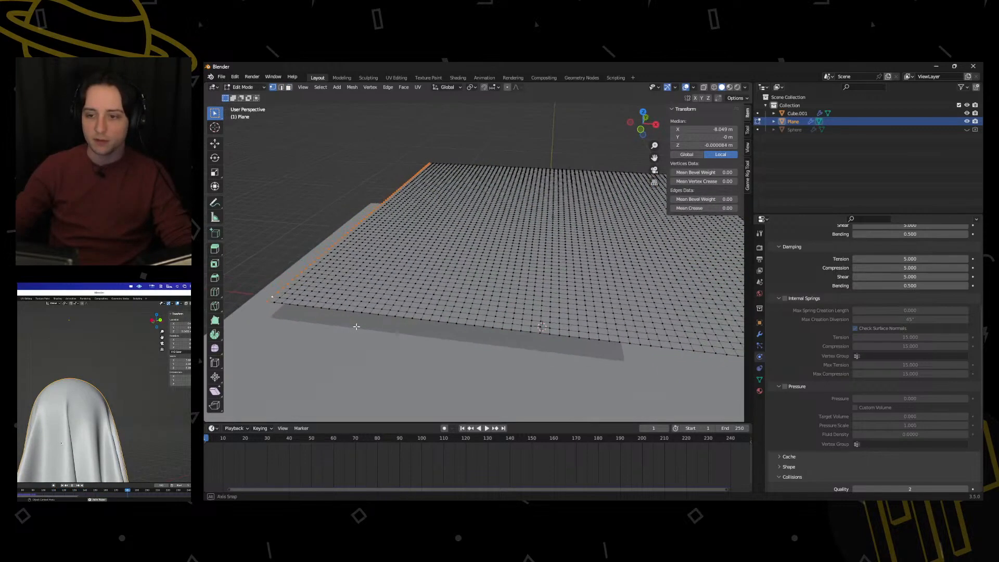
shift+middle_drag(419, 227, 485, 238)
mouse_move(476, 291)
middle_down()
mouse_move(494, 284)
mouse_move(480, 300)
middle_up()
click(379, 333)
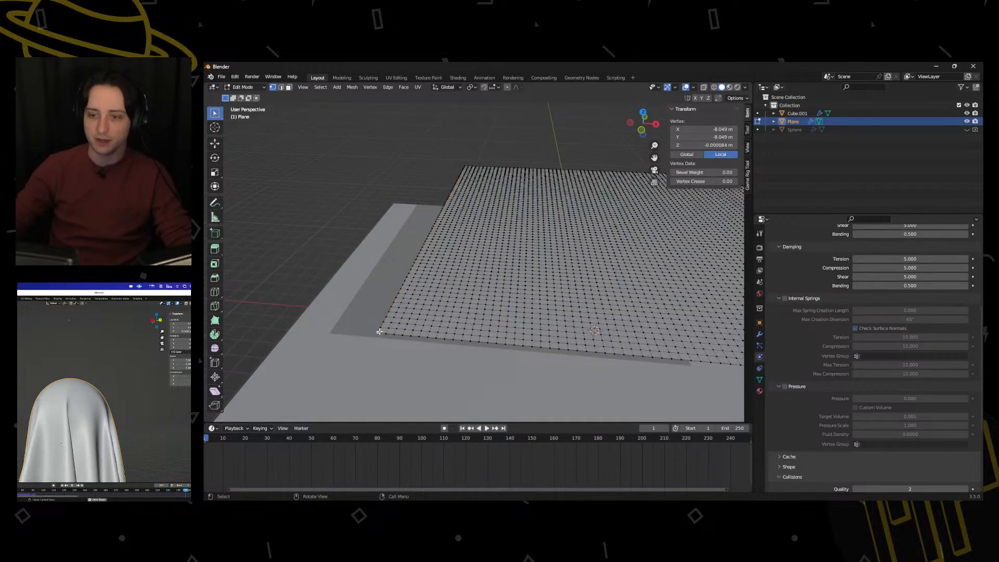
Add the far corner vertex of the plane's negative-X edge to the selection and assign both corners to a new vertex group
shift+click(381, 328)
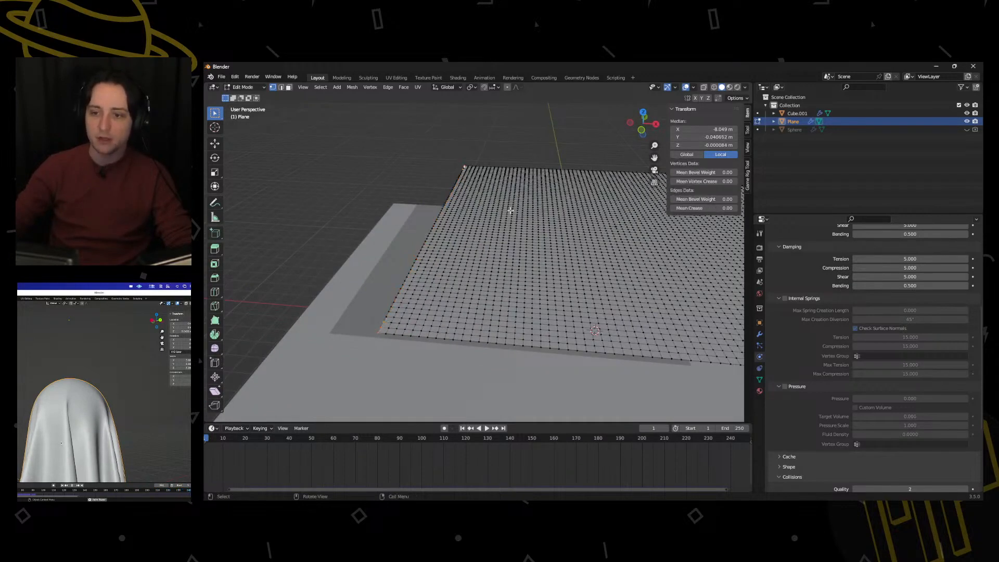
middle_drag(510, 210, 499, 241)
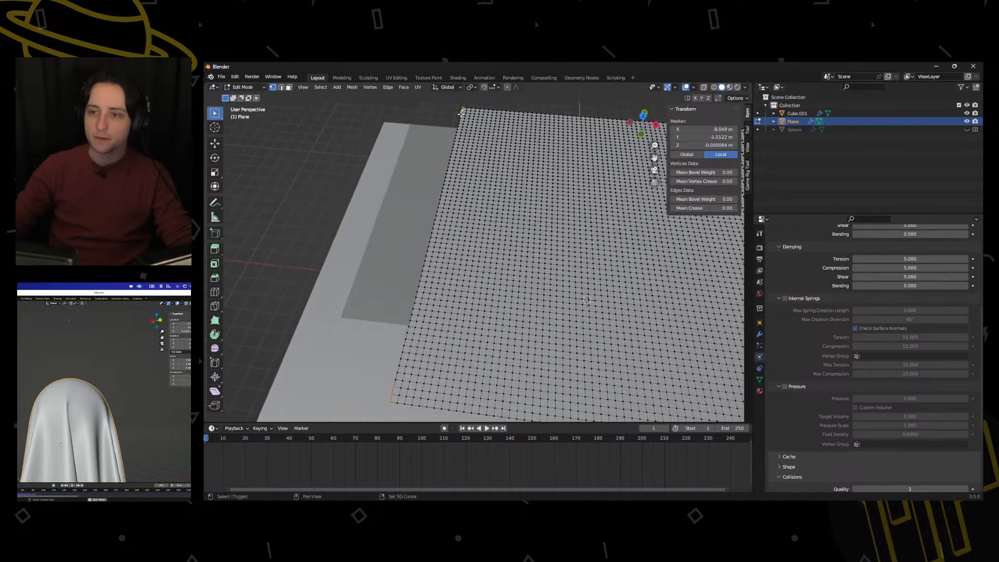
middle_drag(471, 120, 463, 89)
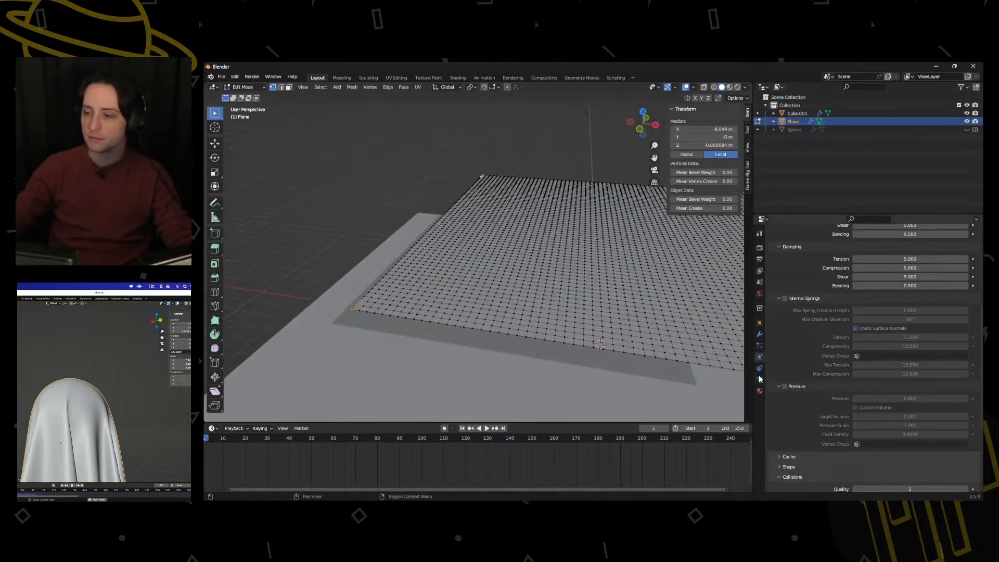
click(759, 380)
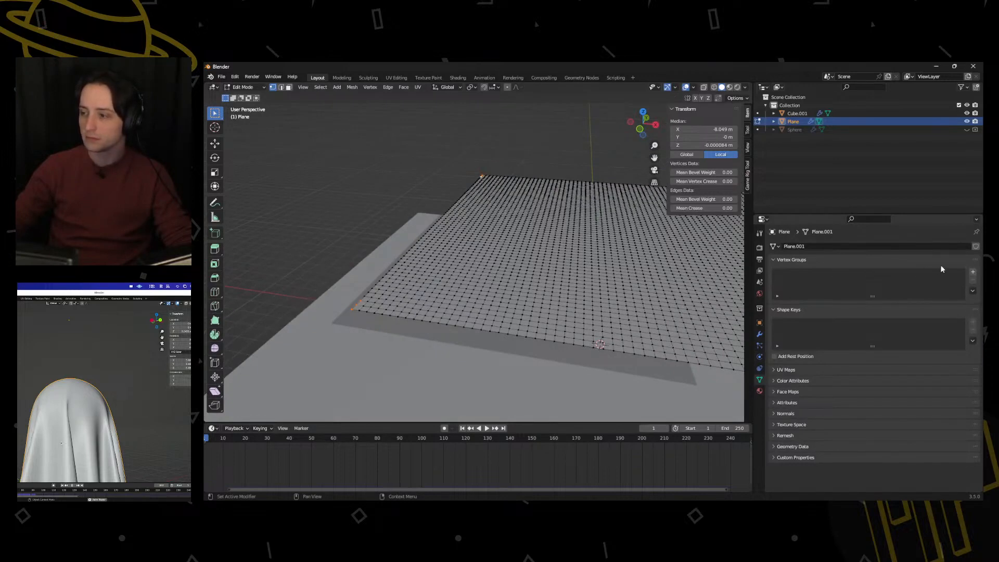
click(973, 272)
click(804, 323)
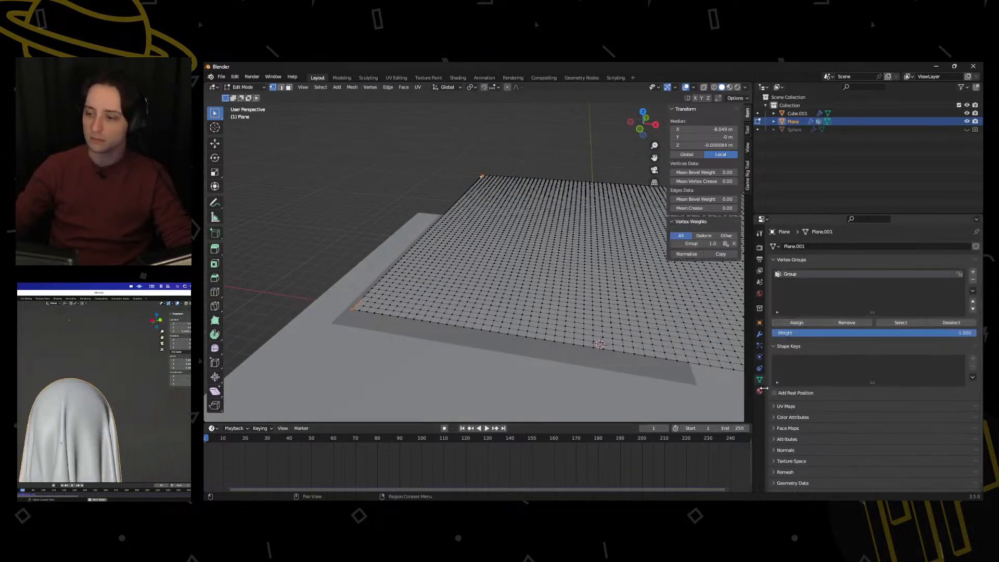
Set the vertex group Group as the Pin Group in the plane's cloth Shape settings
click(760, 335)
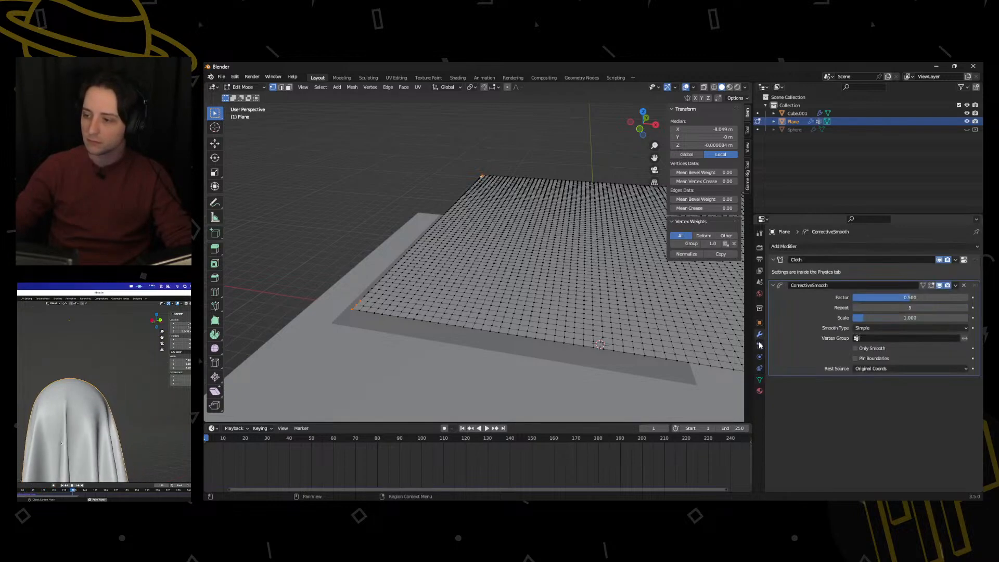
click(760, 357)
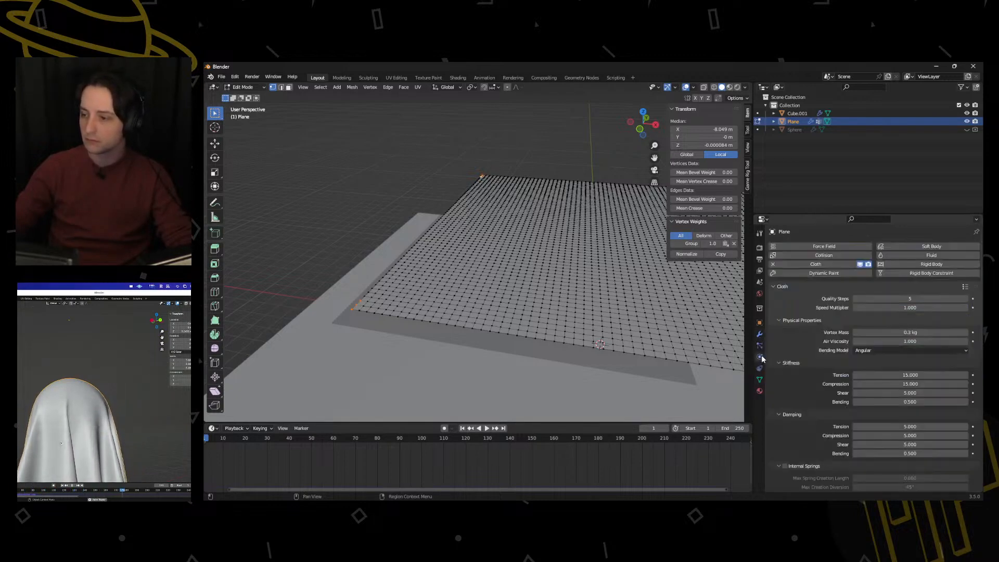
scroll(831, 372, down, 5)
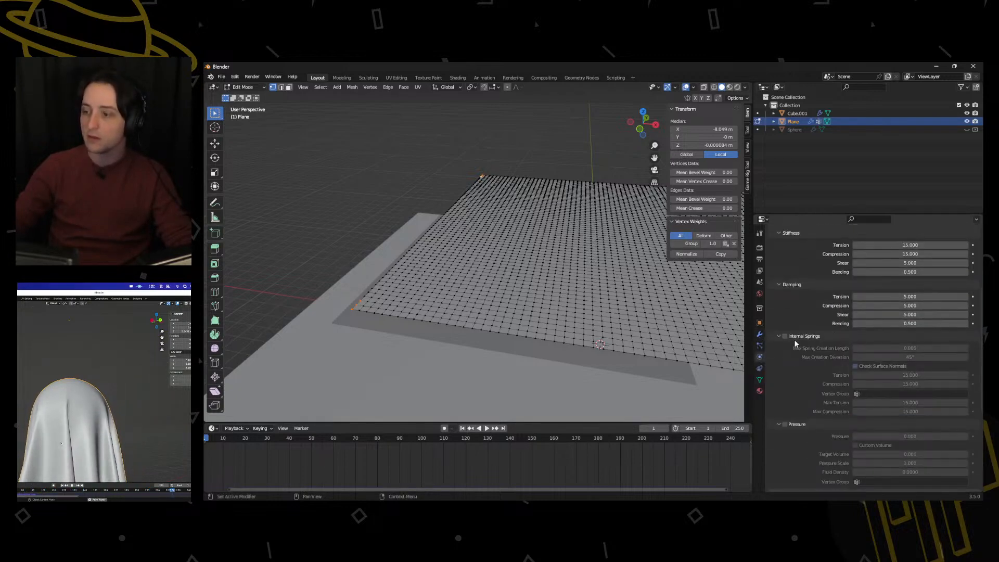
scroll(779, 360, down, 4)
click(781, 390)
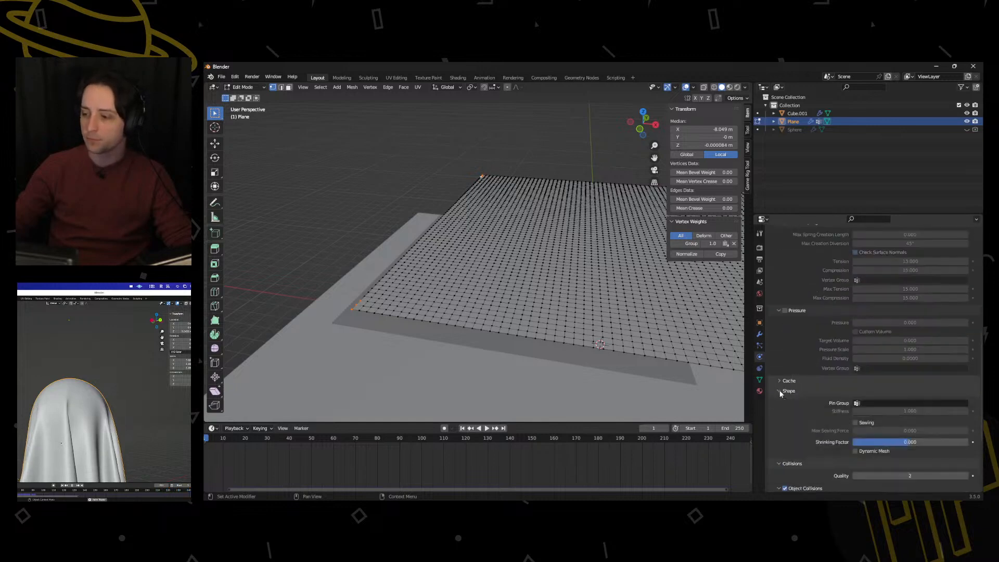
click(857, 403)
click(870, 416)
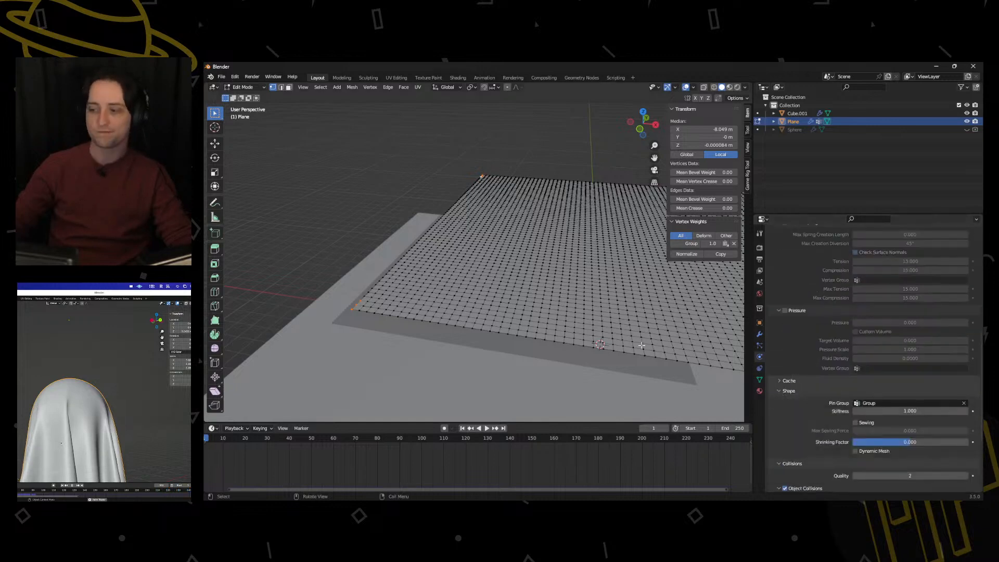
Return to Object Mode, play the simulation with the pinned corners, pause it, and inspect the drape from several sides
key(ctrl+Tab)
click(447, 386)
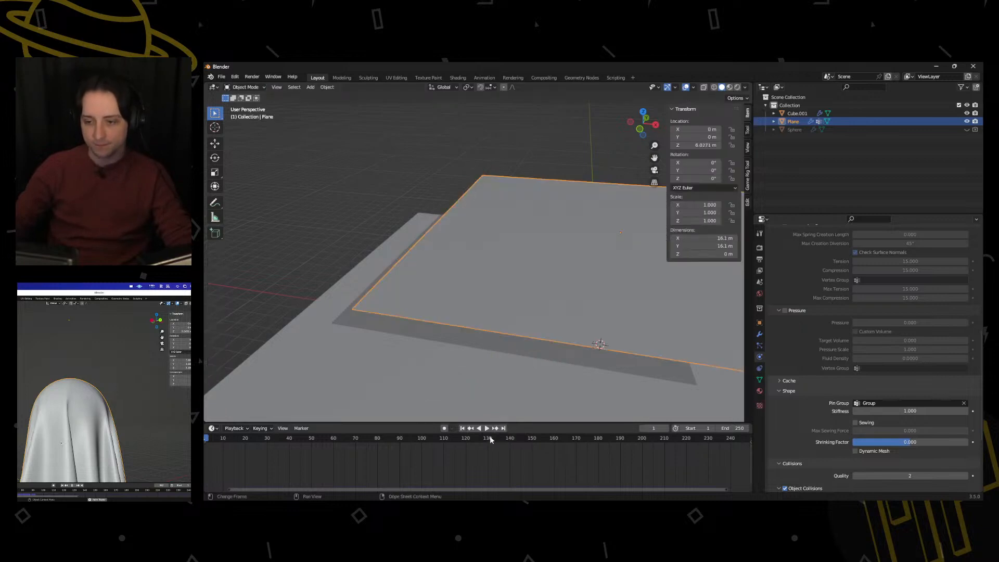
middle_drag(489, 380, 453, 362)
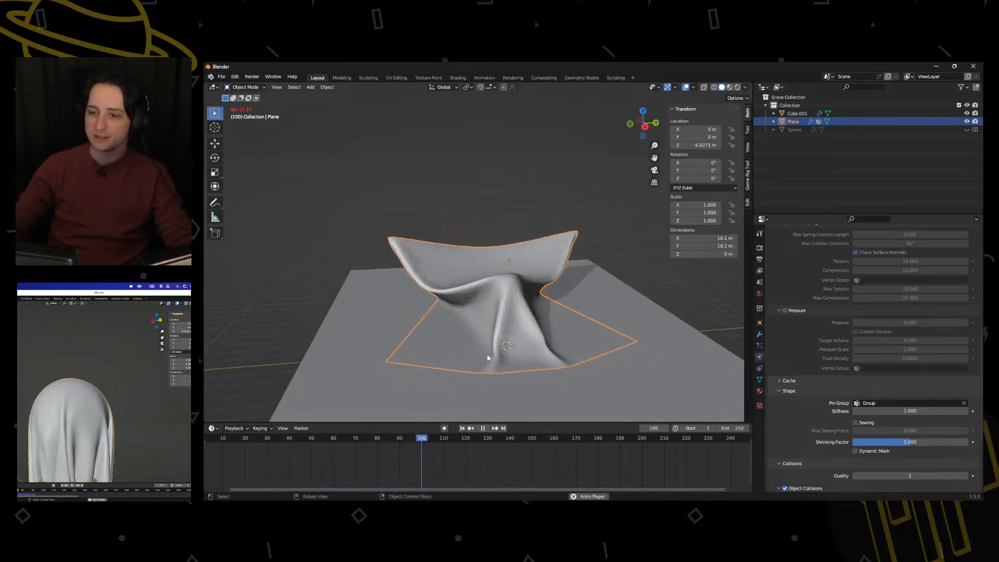
key(space)
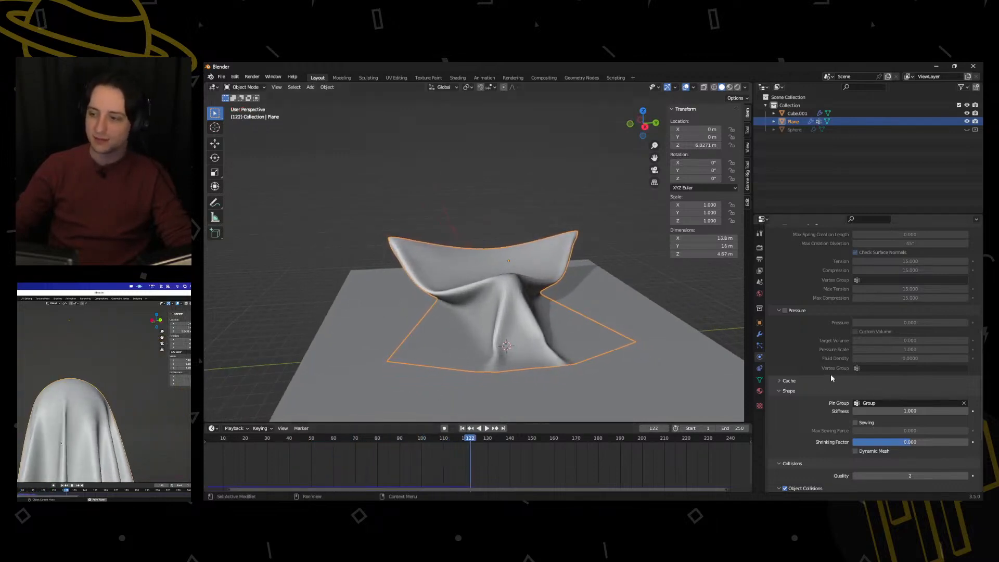
scroll(799, 375, up, 1)
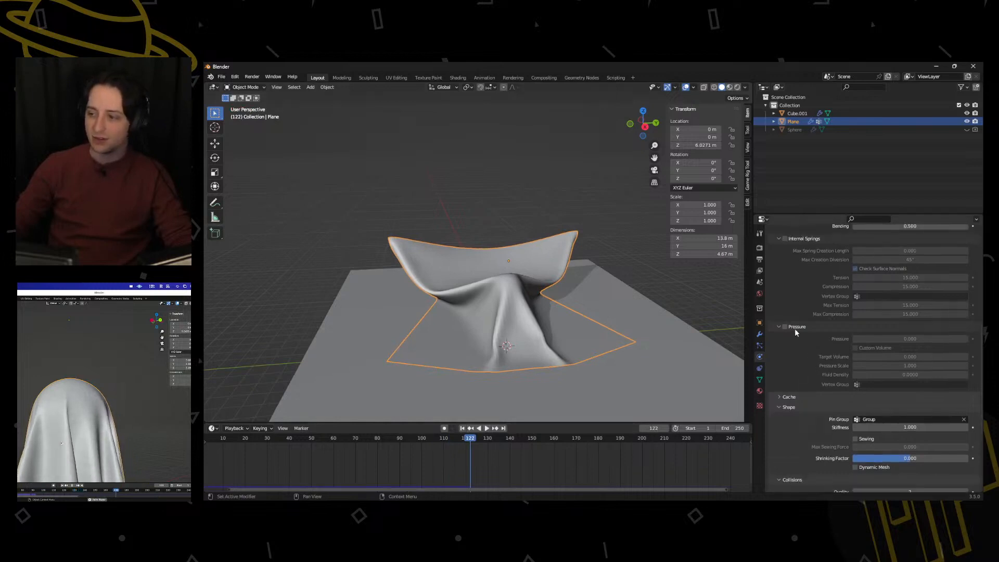
scroll(795, 329, up, 2)
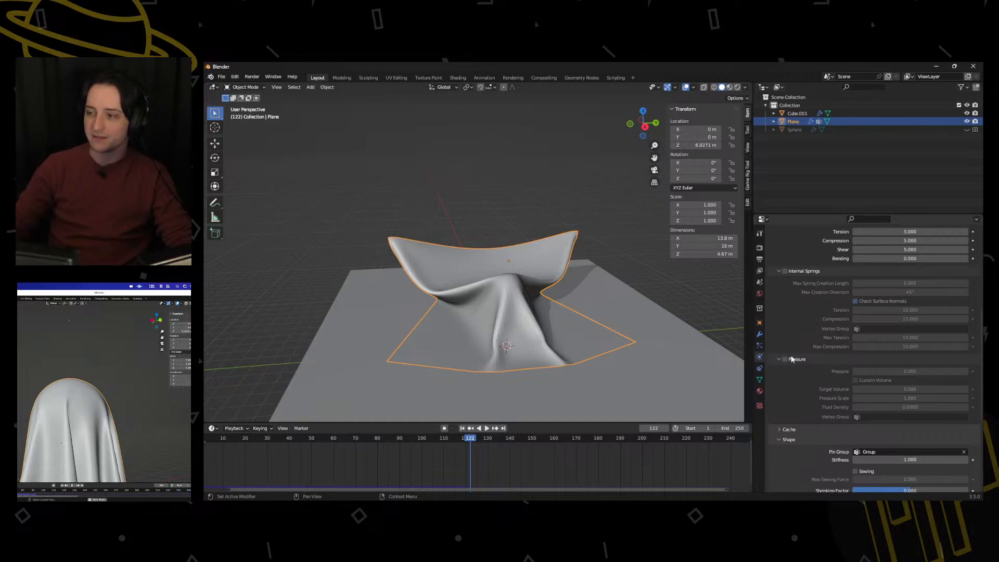
middle_drag(496, 315, 513, 290)
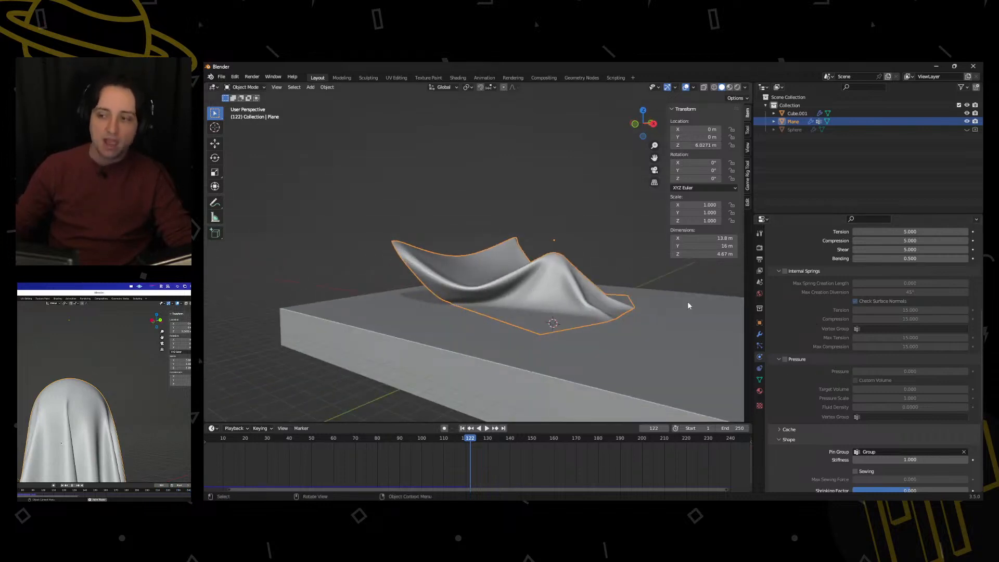
middle_drag(688, 306, 414, 274)
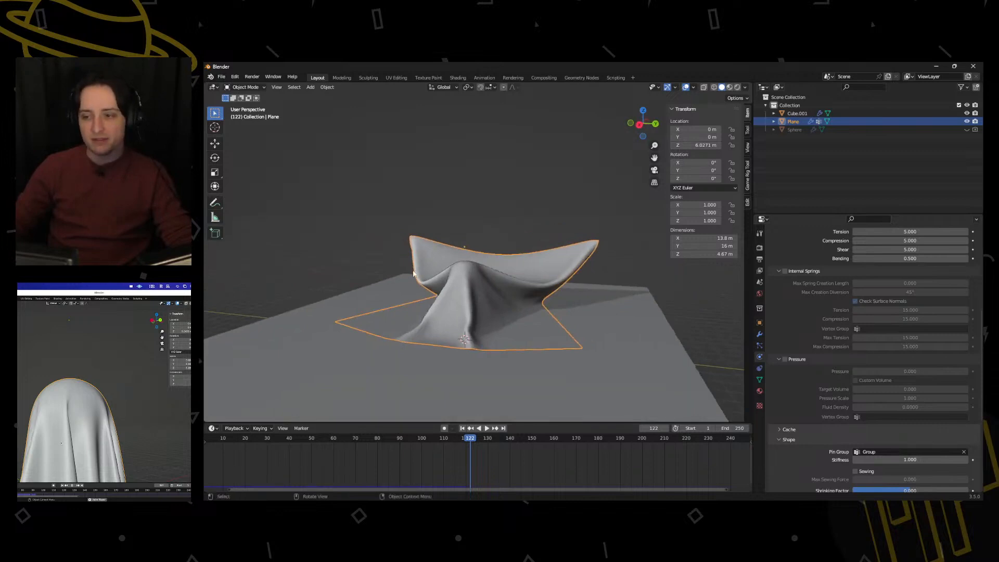
Delete the cloth plane, then unhide and select the sphere
key(x)
click(452, 283)
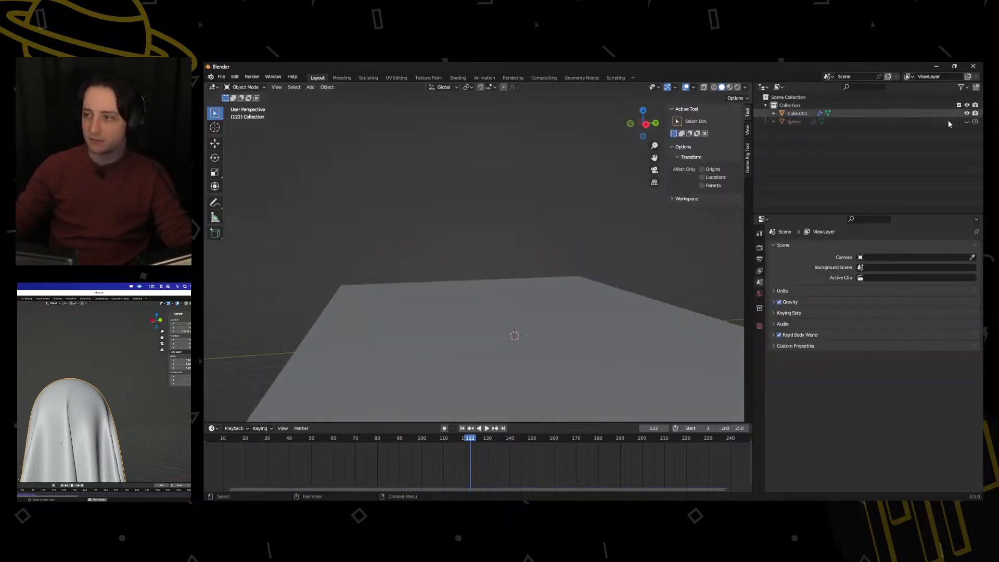
click(967, 121)
click(521, 276)
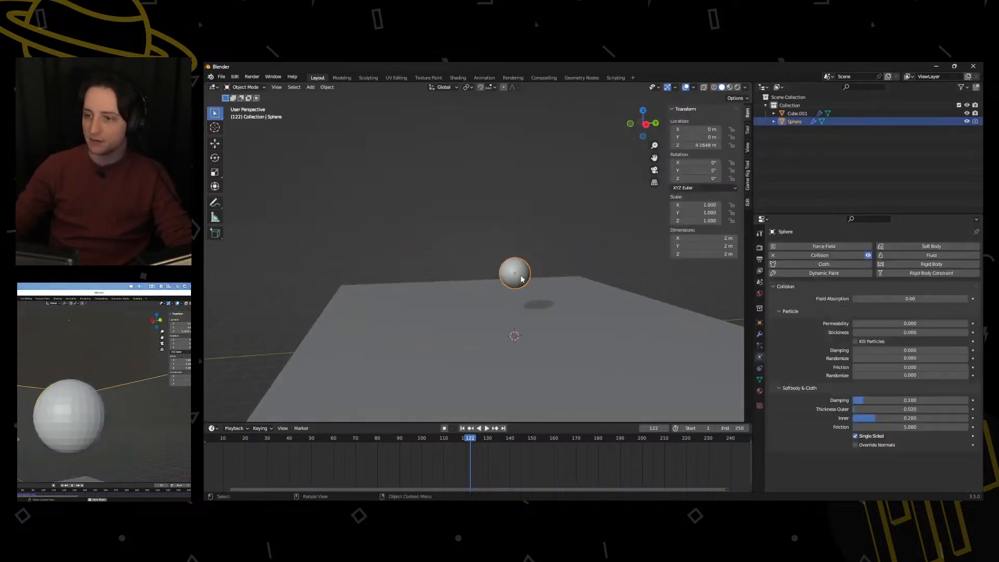
Remove the Collision physics from the sphere and give it Cloth physics instead
shift+middle_drag(676, 270, 591, 295)
scroll(592, 295, up, 4)
click(773, 257)
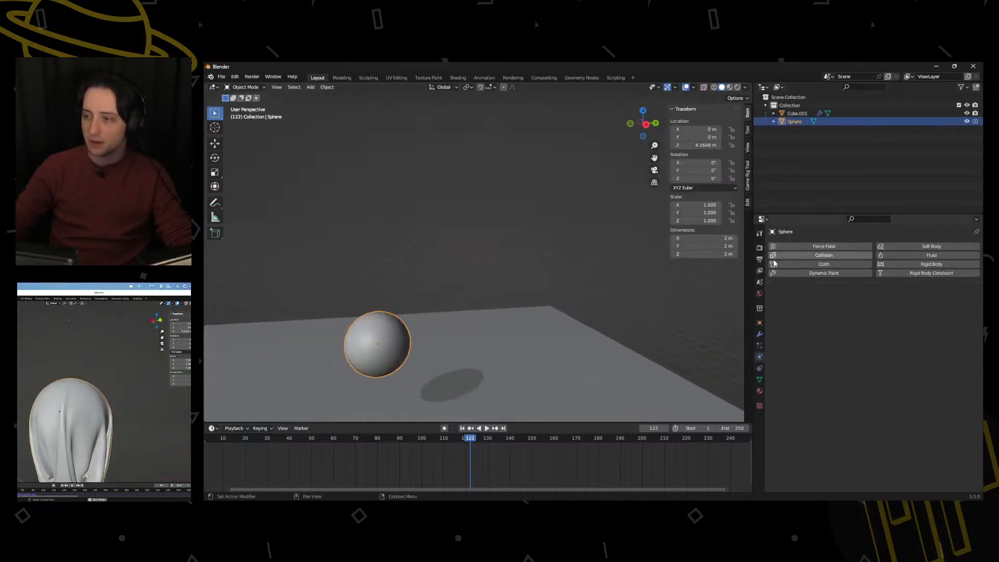
click(779, 264)
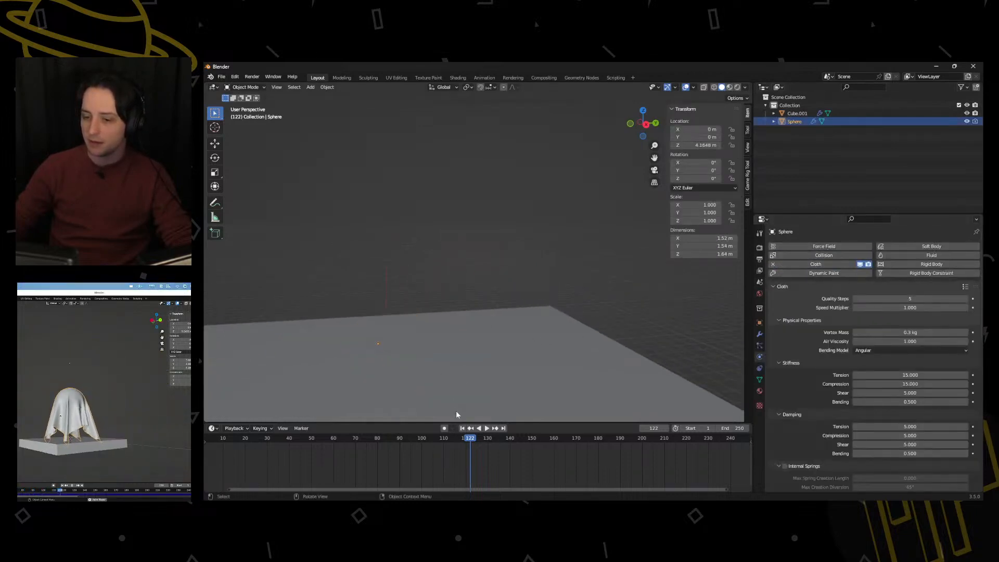
Play the sphere's cloth simulation from the first frame, watch it land on the slab, and pause it
click(462, 428)
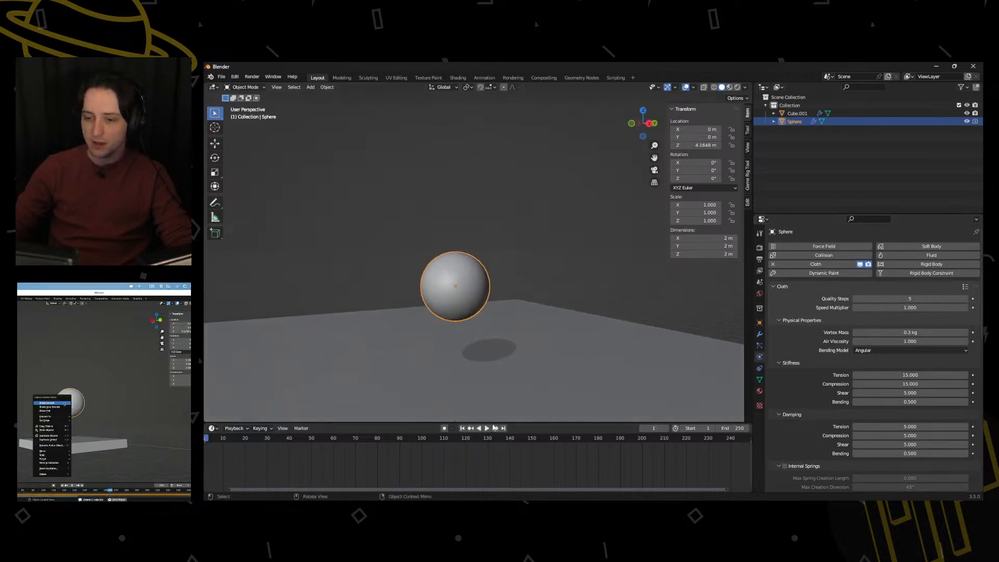
click(487, 428)
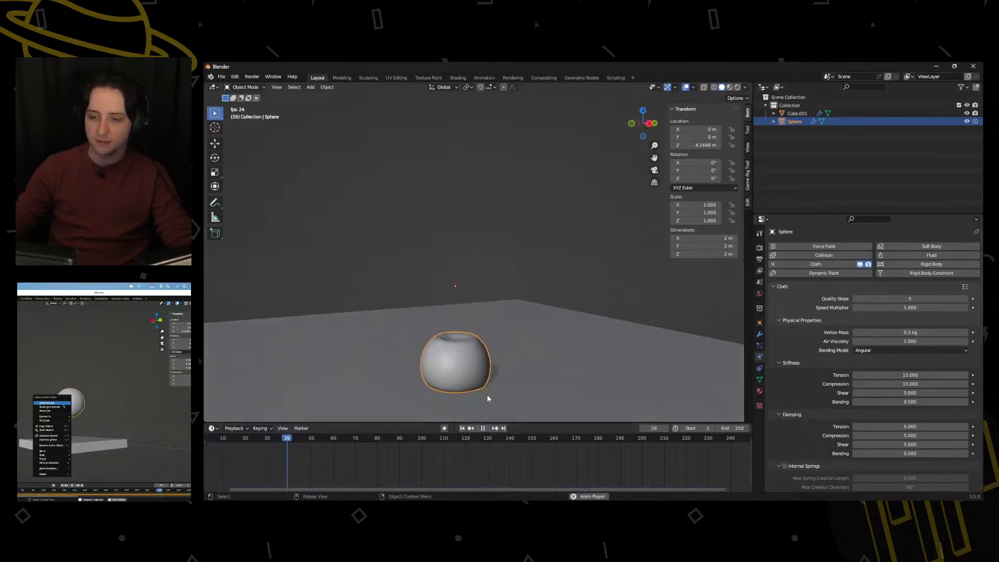
shift+middle_drag(485, 400, 514, 338)
mouse_move(514, 338)
middle_down()
mouse_move(499, 350)
mouse_move(500, 328)
middle_up()
scroll(496, 361, up, 2)
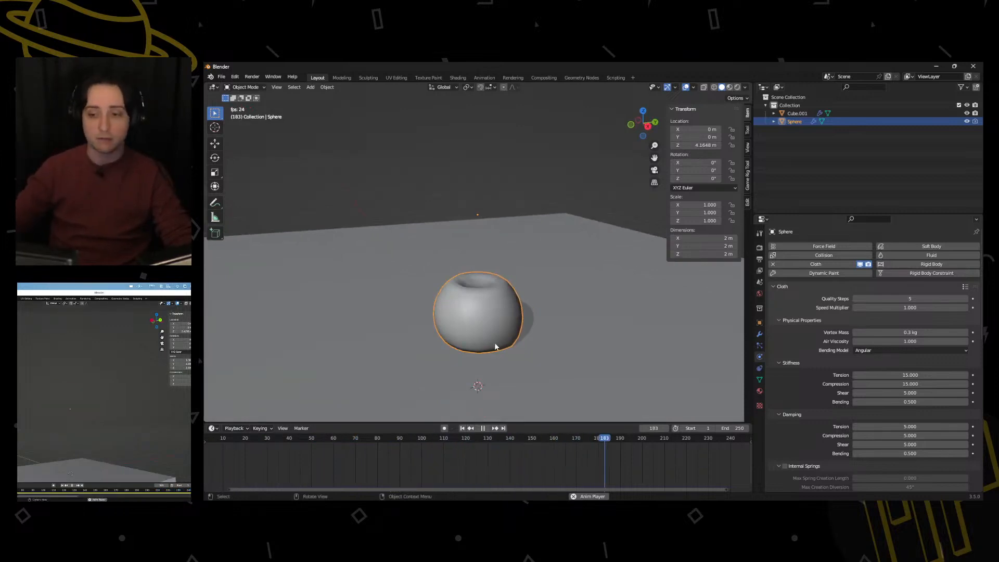
click(482, 427)
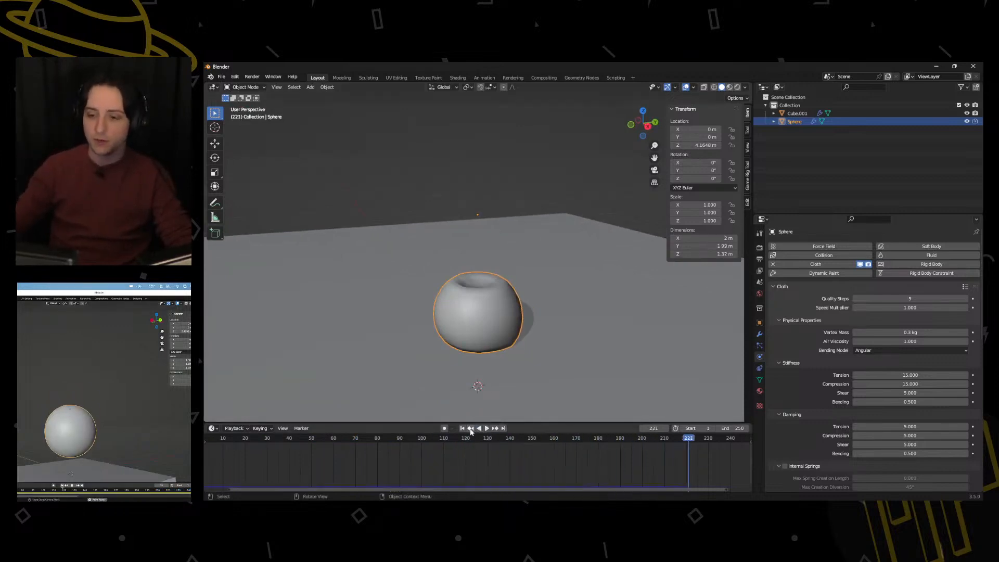
Enable Internal Springs in the sphere's cloth settings and replay the simulation from the first frame
click(463, 428)
scroll(804, 354, down, 8)
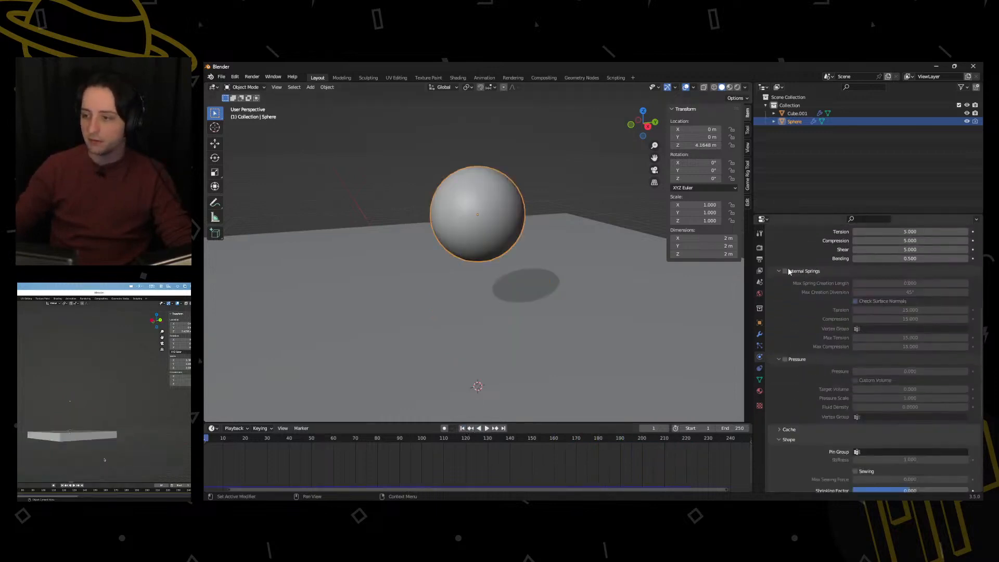
click(785, 272)
click(487, 432)
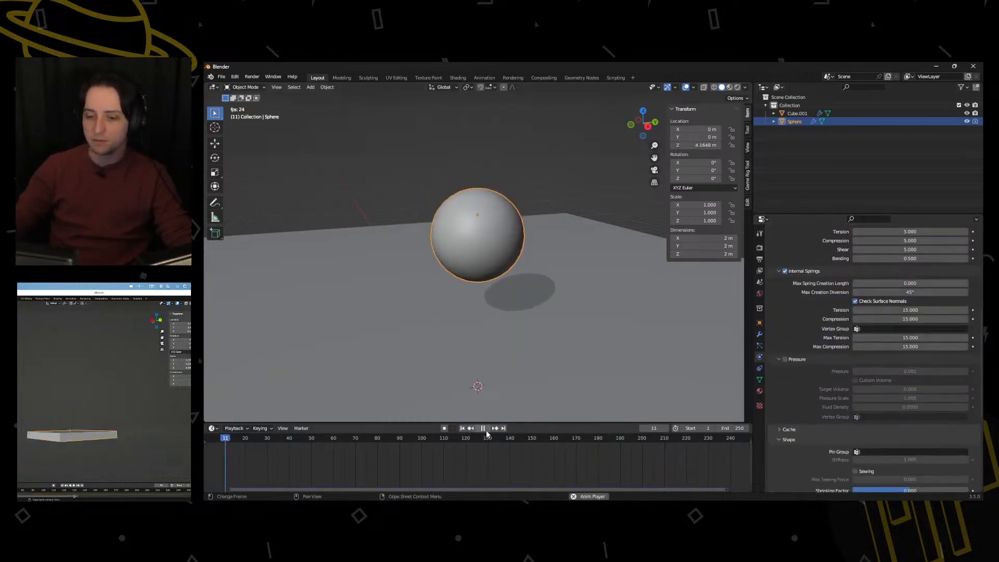
middle_drag(495, 368, 508, 357)
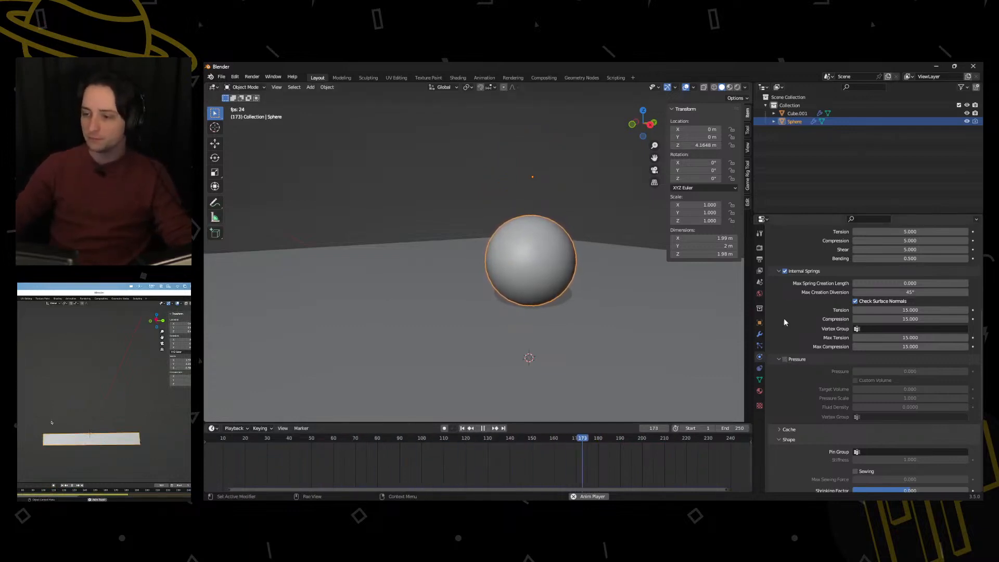
Enable Pressure in the sphere's cloth settings, replay the simulation from the first frame, and pause it
click(784, 359)
click(462, 428)
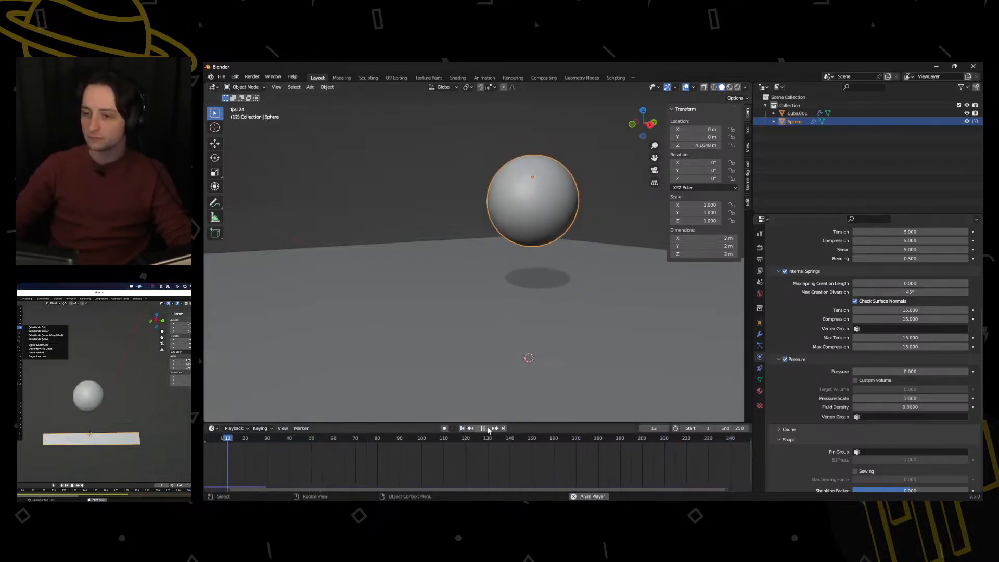
key(space)
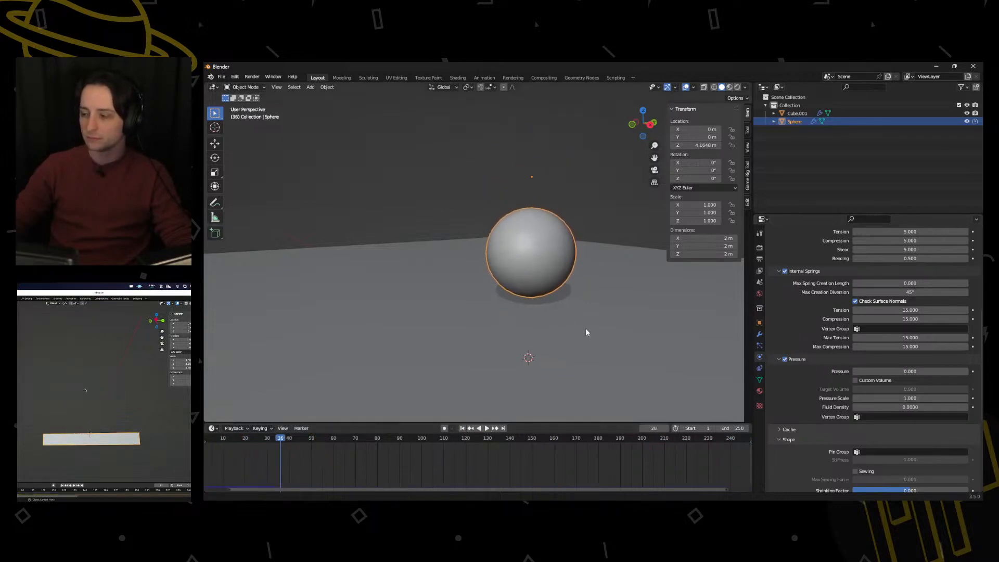
shift+middle_drag(586, 330, 556, 338)
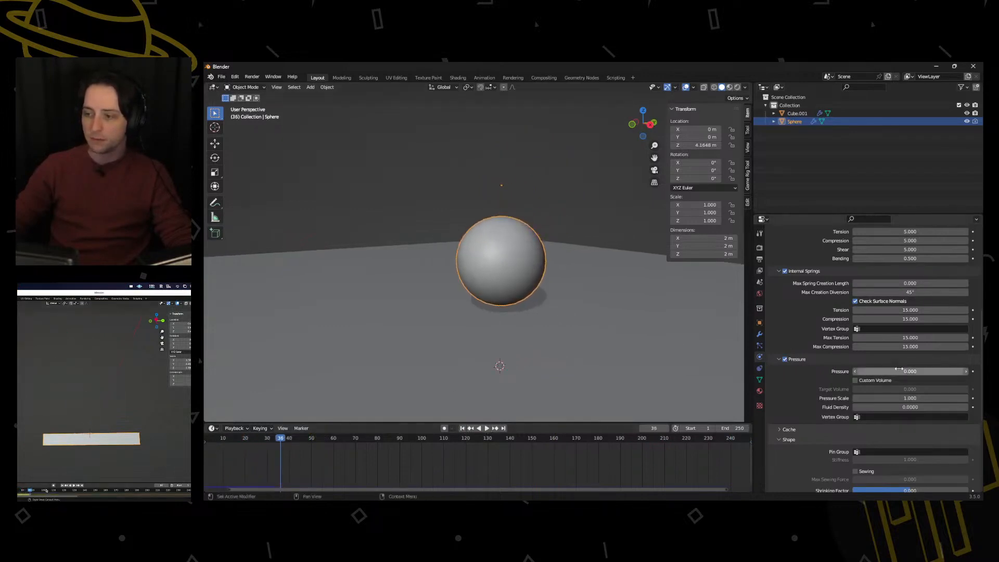
Disable Internal Springs on the sphere's cloth and play the simulation from the first frame with only Pressure active
click(786, 272)
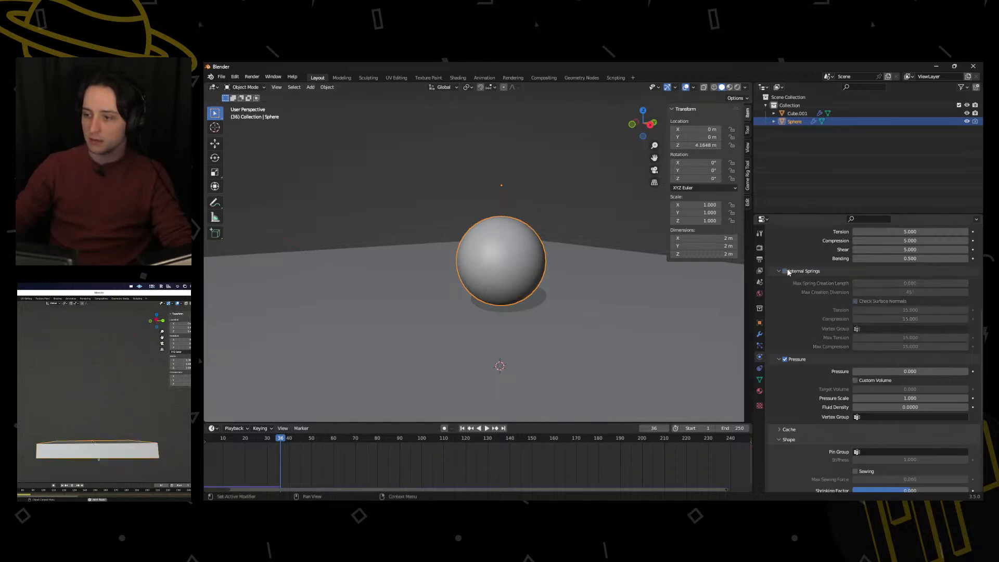
click(463, 428)
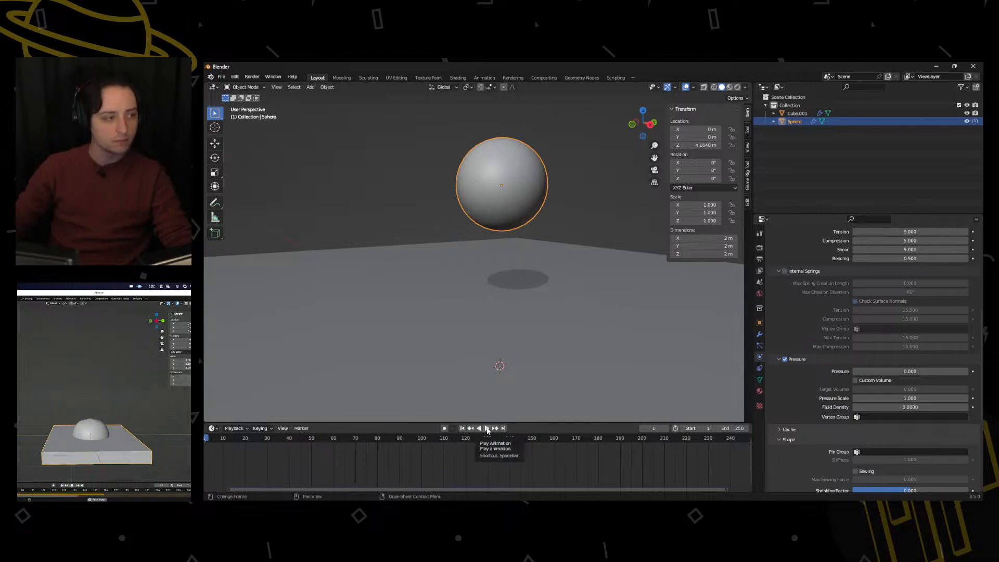
click(487, 429)
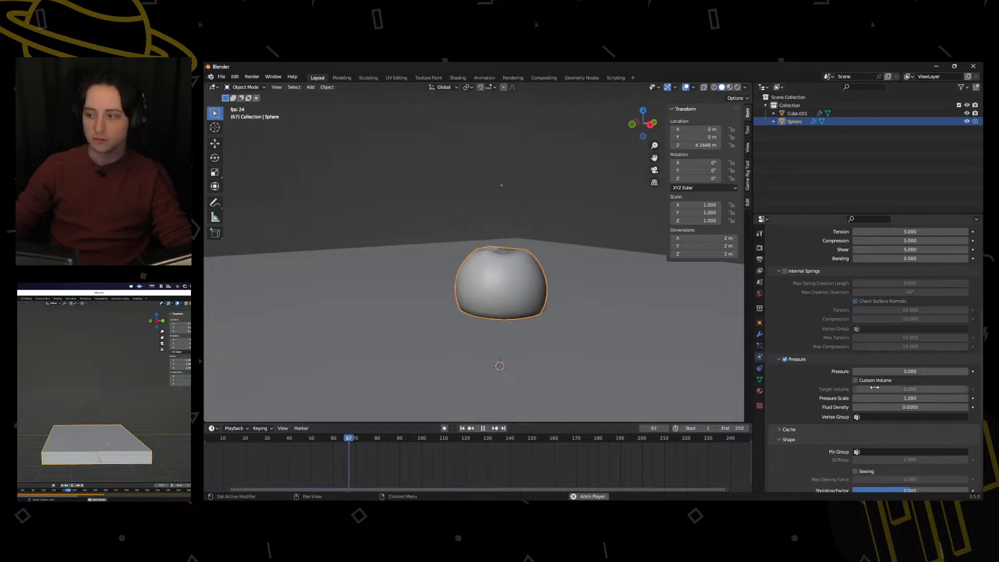
Set the sphere's cloth Pressure to 32.400, stop the playback, and return to the first frame
drag(910, 372, 968, 372)
click(483, 428)
click(462, 428)
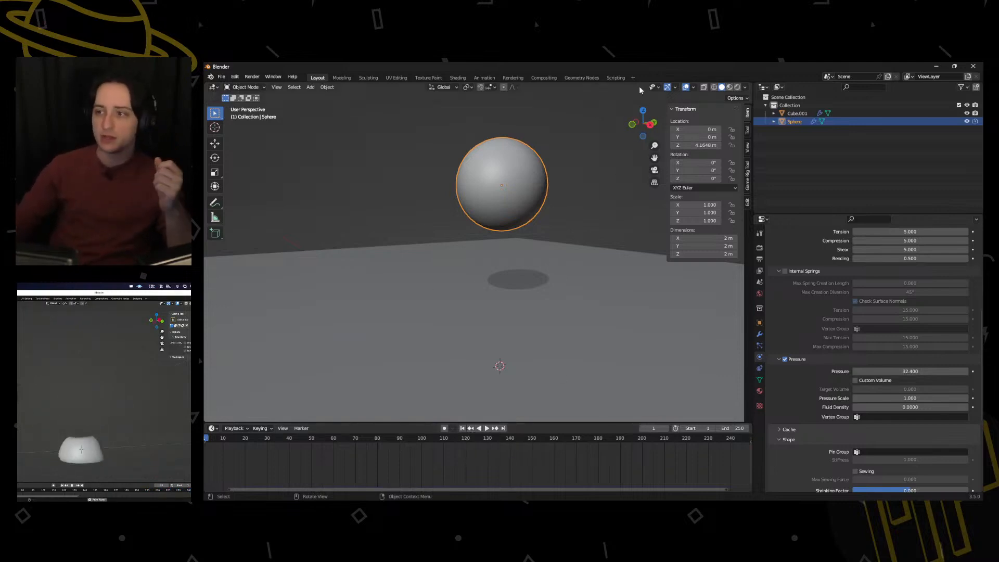
Turn on the Face Orientation overlay to check the direction of the normals on the slab and sphere
click(693, 88)
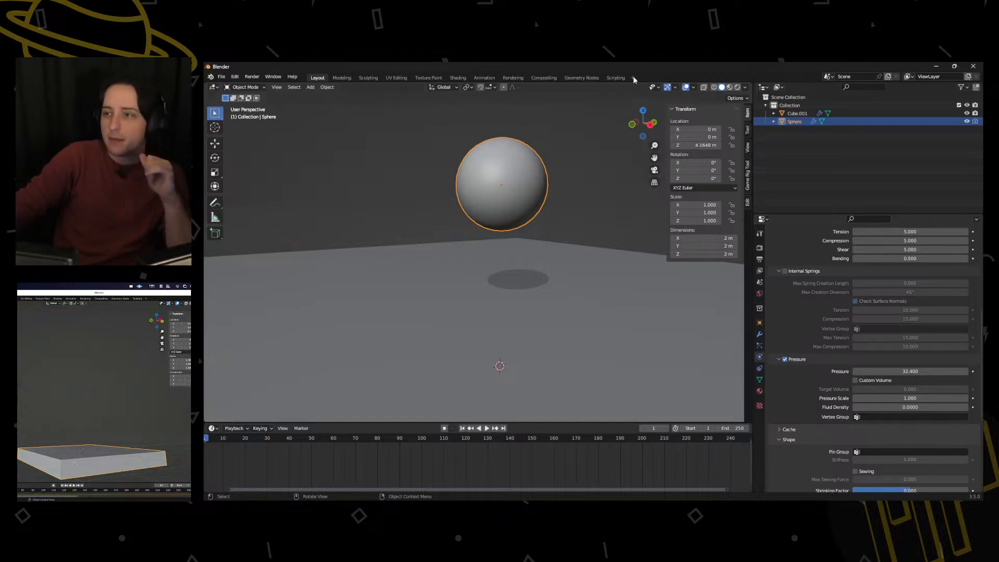
click(694, 88)
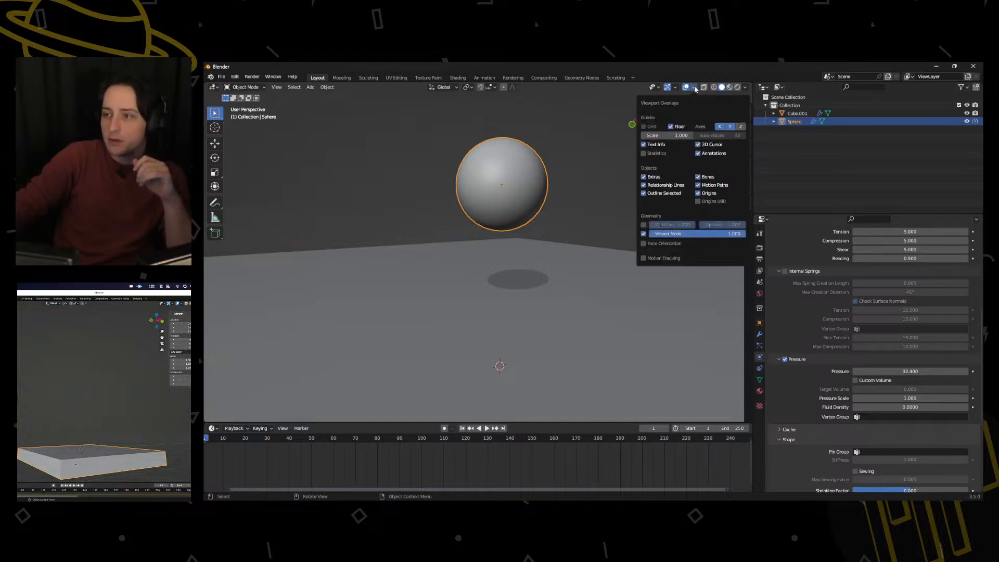
click(695, 87)
click(696, 87)
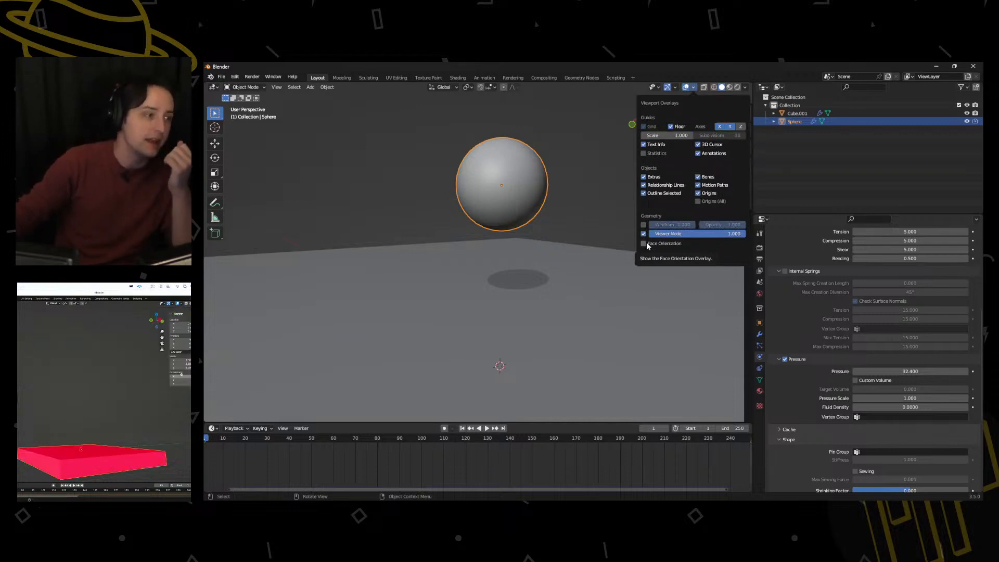
key(n)
scroll(302, 312, down, 5)
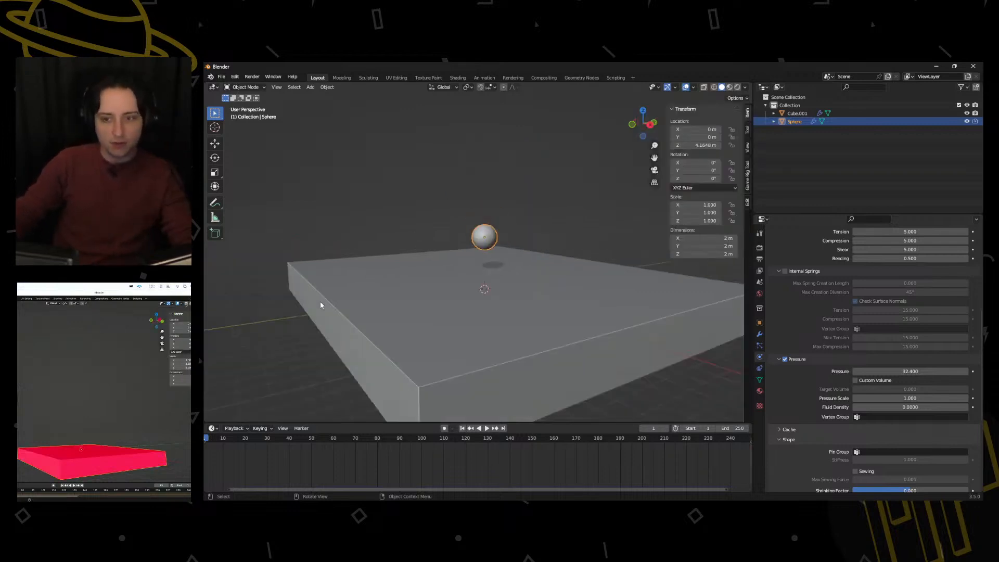
click(693, 87)
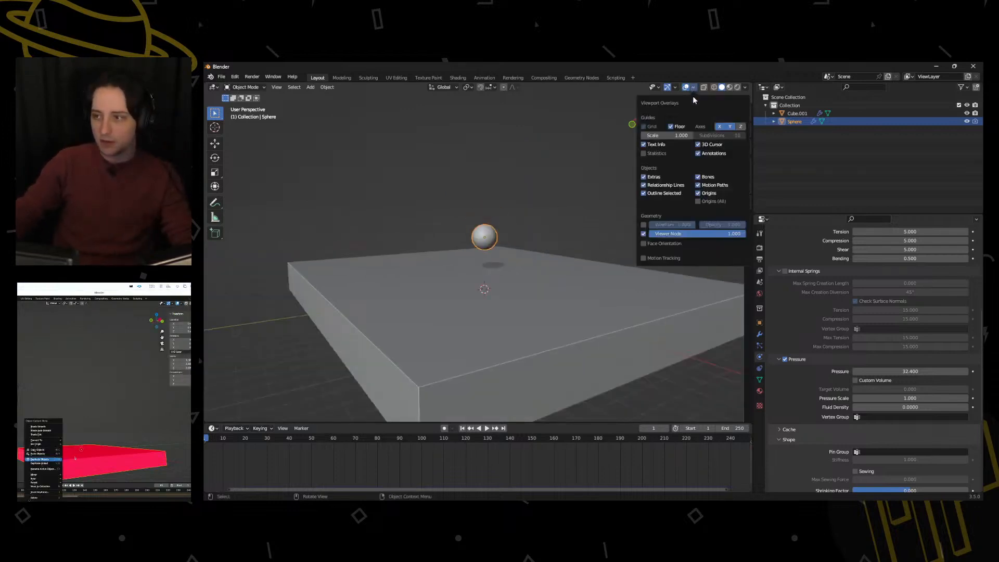
click(649, 244)
Recalculate the slab's normals to point outside in Edit Mode
click(529, 282)
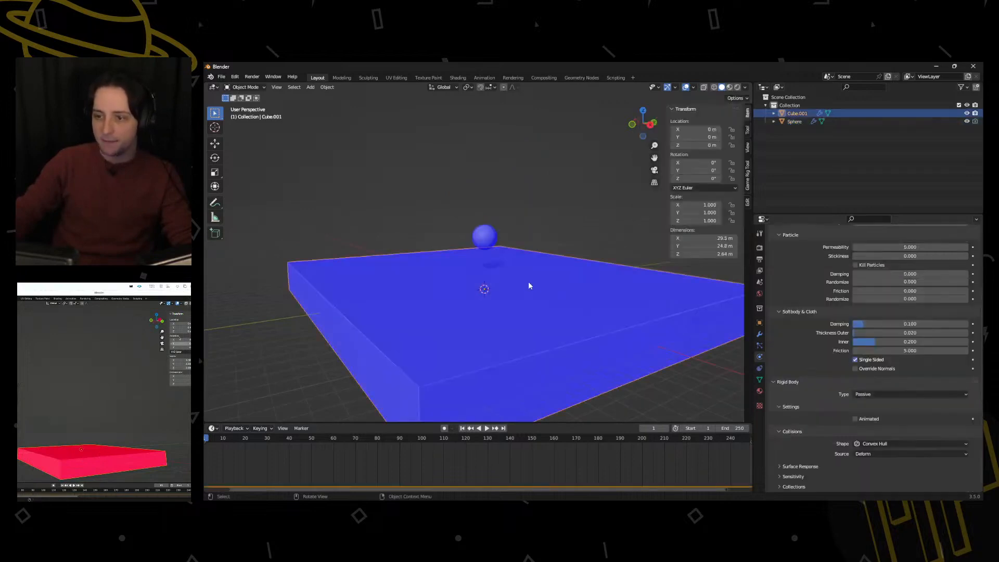
key(ctrl+Tab)
click(531, 288)
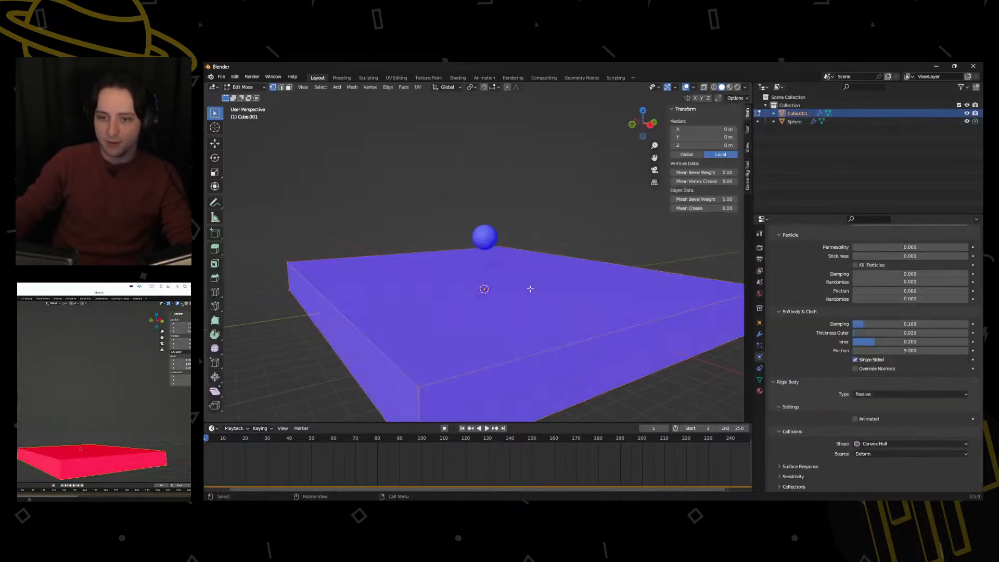
scroll(470, 306, down, 5)
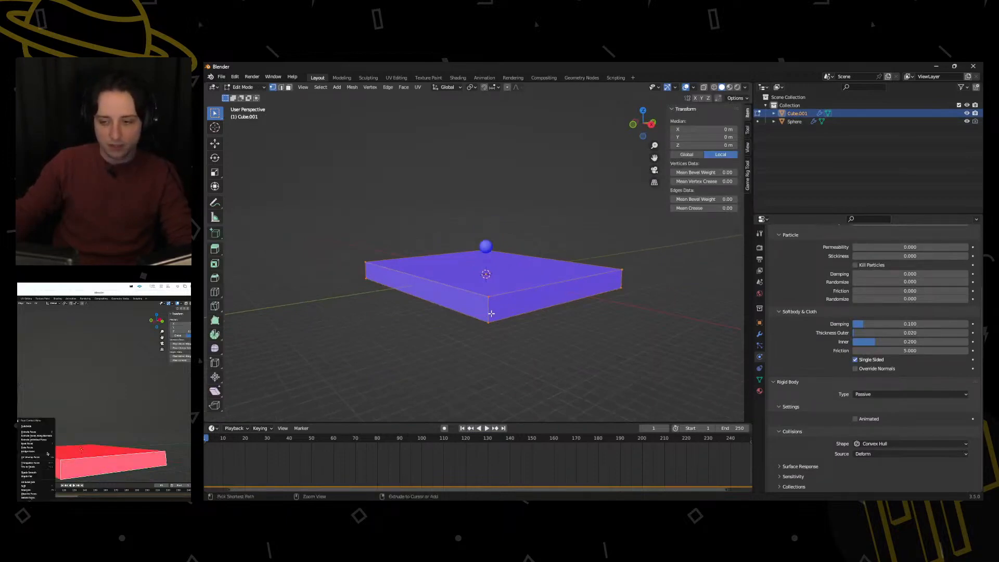
right_click(486, 314)
key(alt+n)
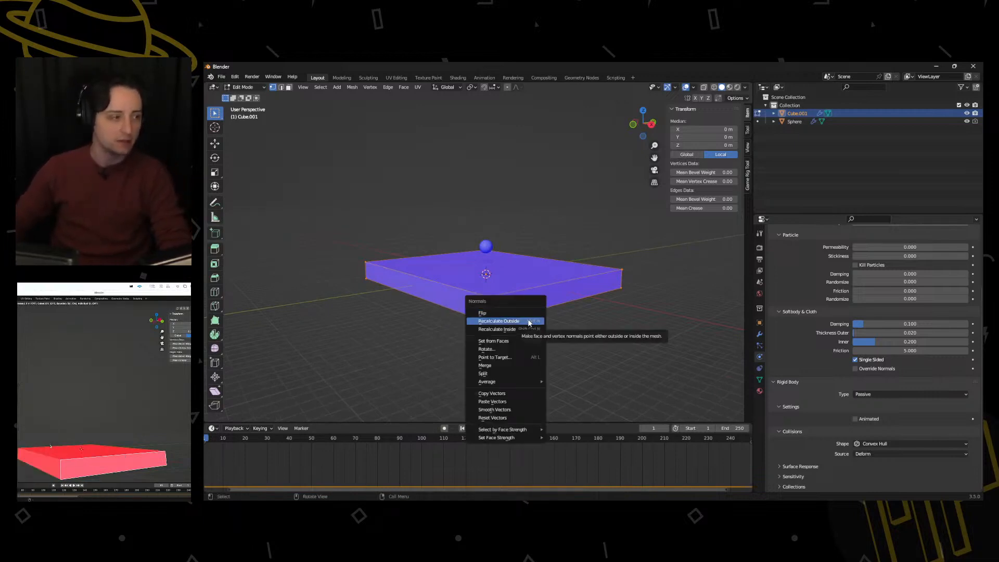
click(528, 321)
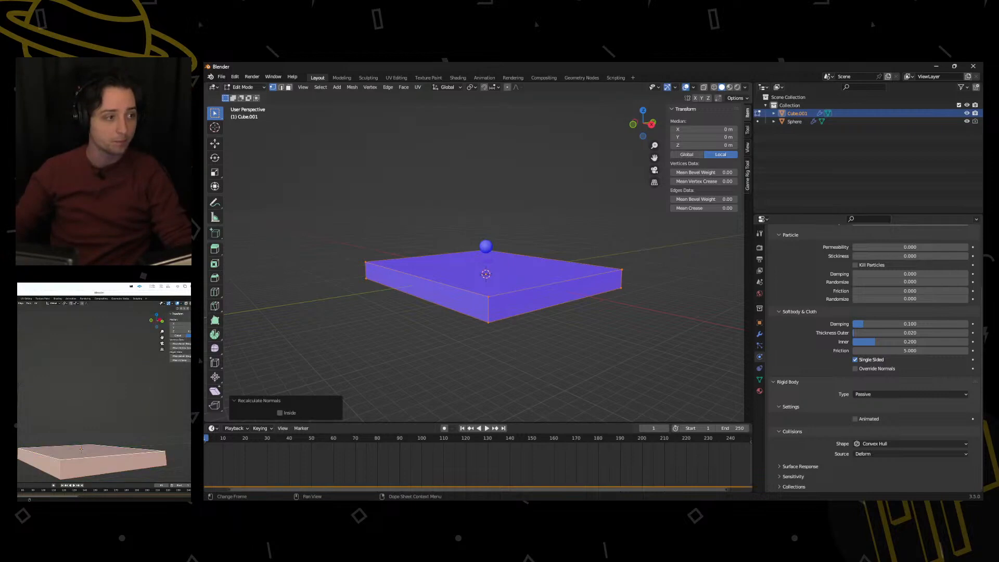
Turn off the Face Orientation overlay and return the slab to Object Mode
click(693, 88)
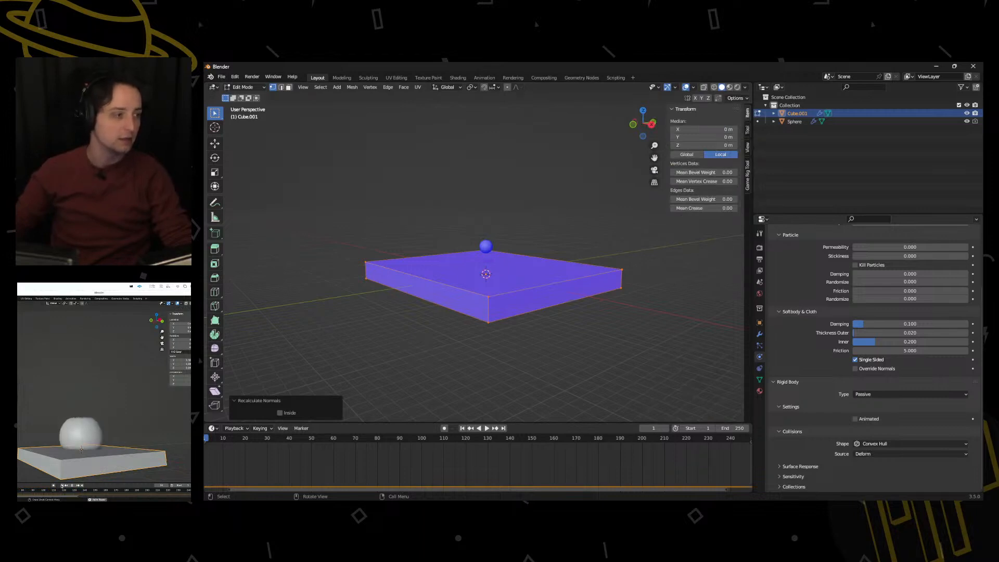
click(693, 87)
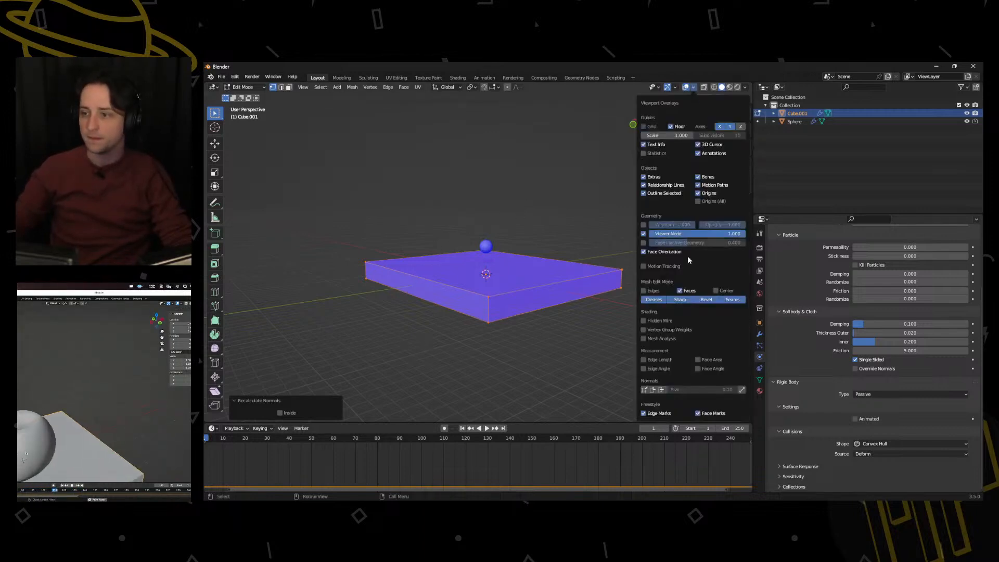
click(644, 252)
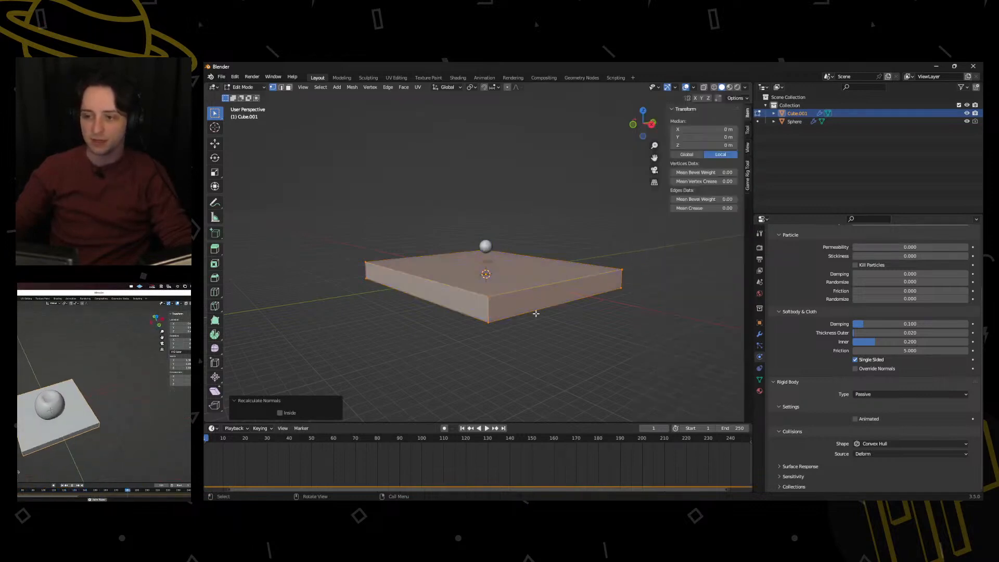
key(ctrl+Tab)
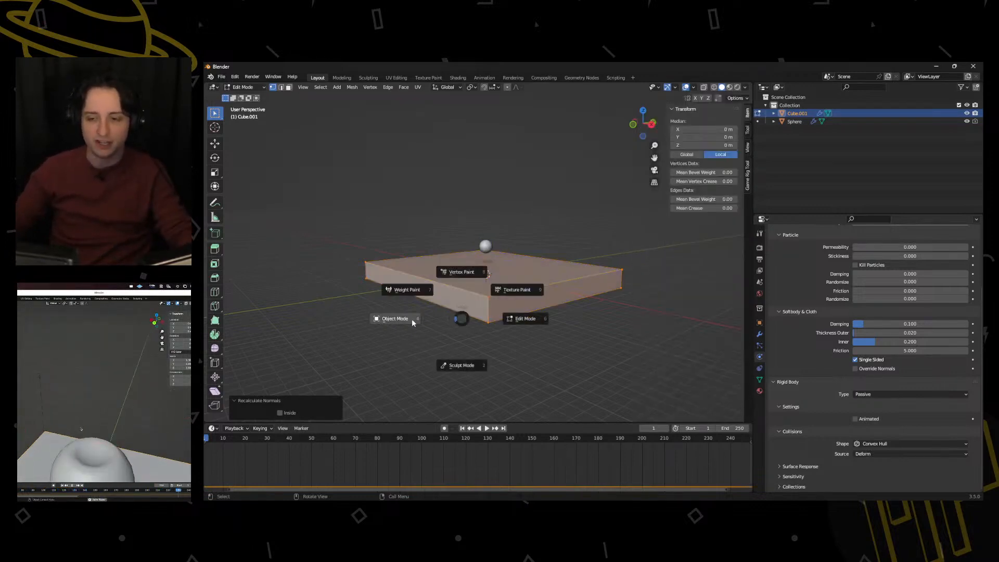
click(408, 318)
Select the sphere and set its cloth Pressure to 0
scroll(455, 255, up, 5)
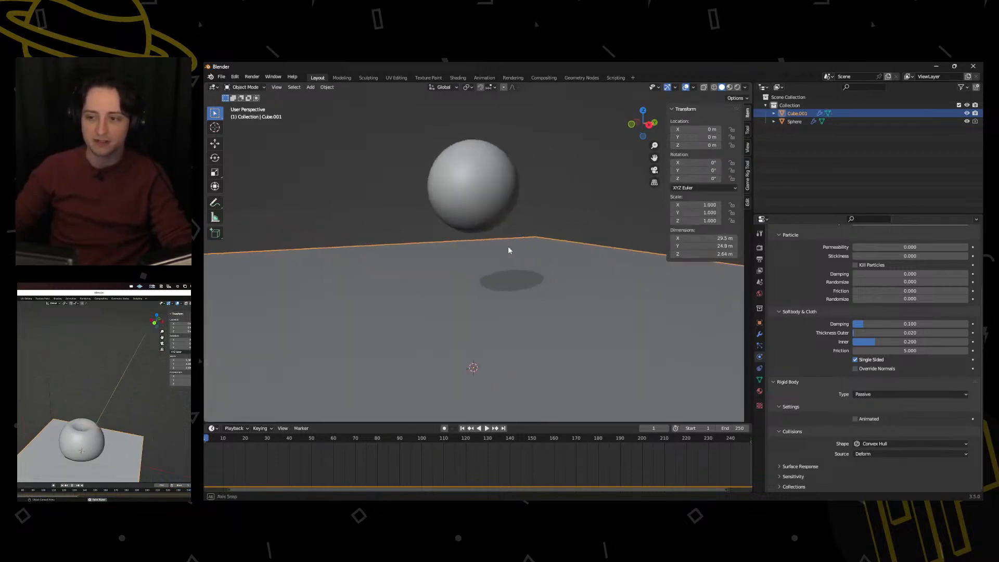
scroll(516, 267, down, 5)
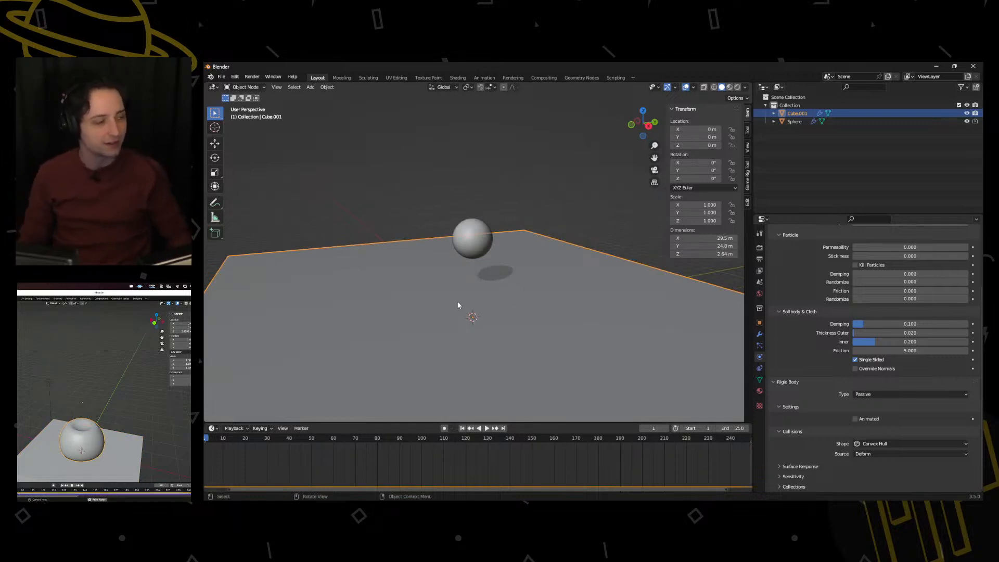
scroll(468, 301, up, 2)
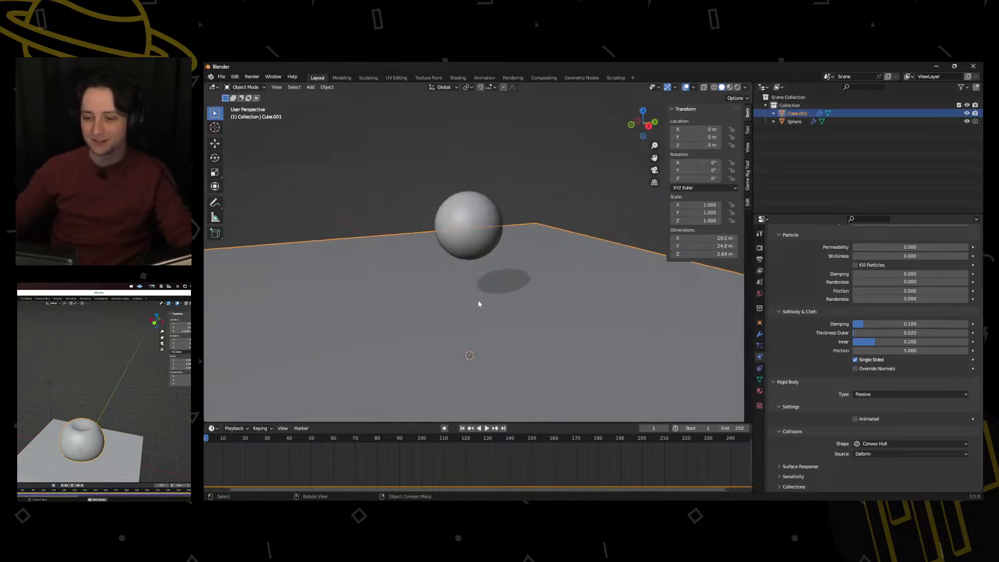
click(451, 217)
middle_drag(451, 217, 448, 258)
scroll(582, 298, down, 1)
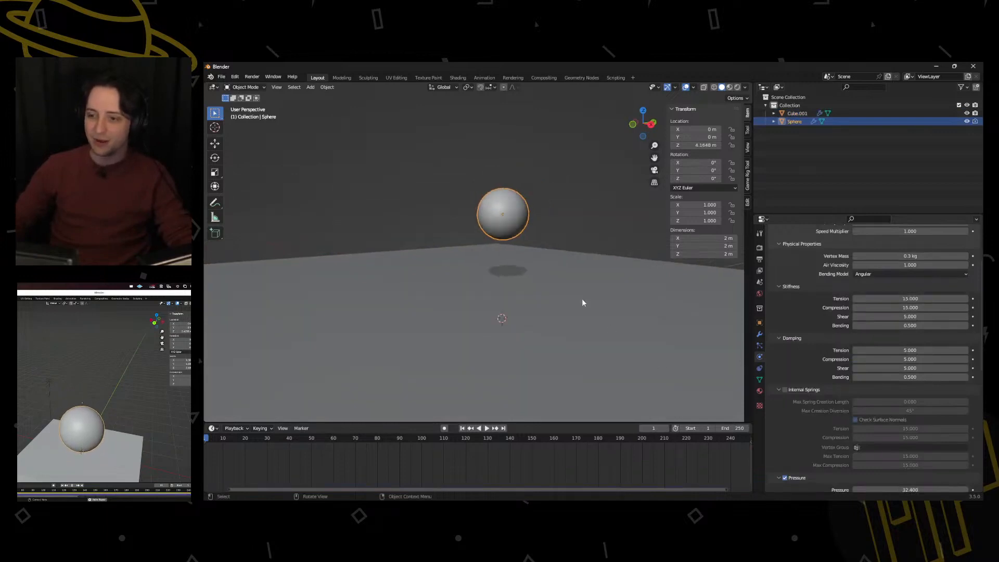
scroll(508, 236, up, 1)
scroll(843, 448, down, 5)
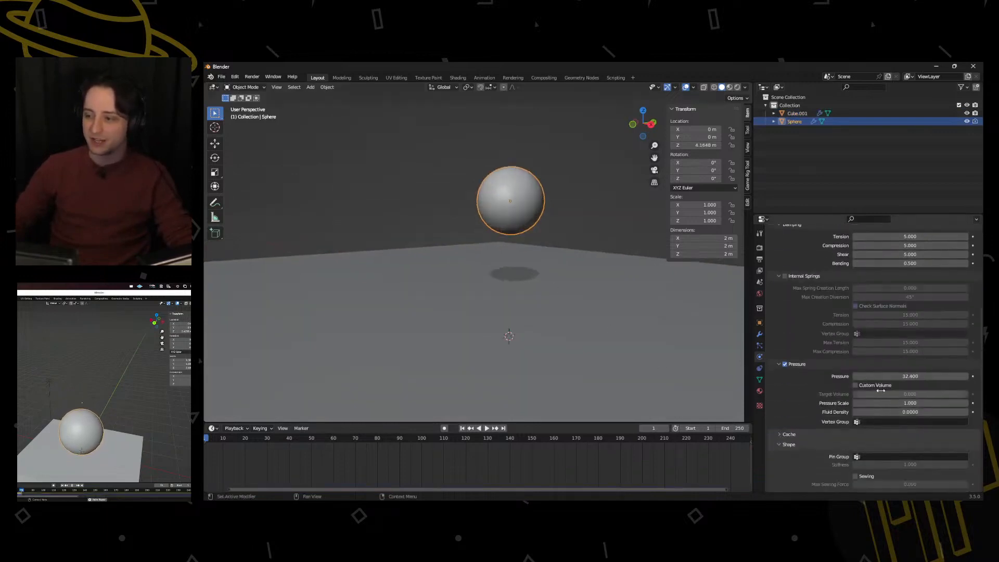
click(896, 377)
text(0)
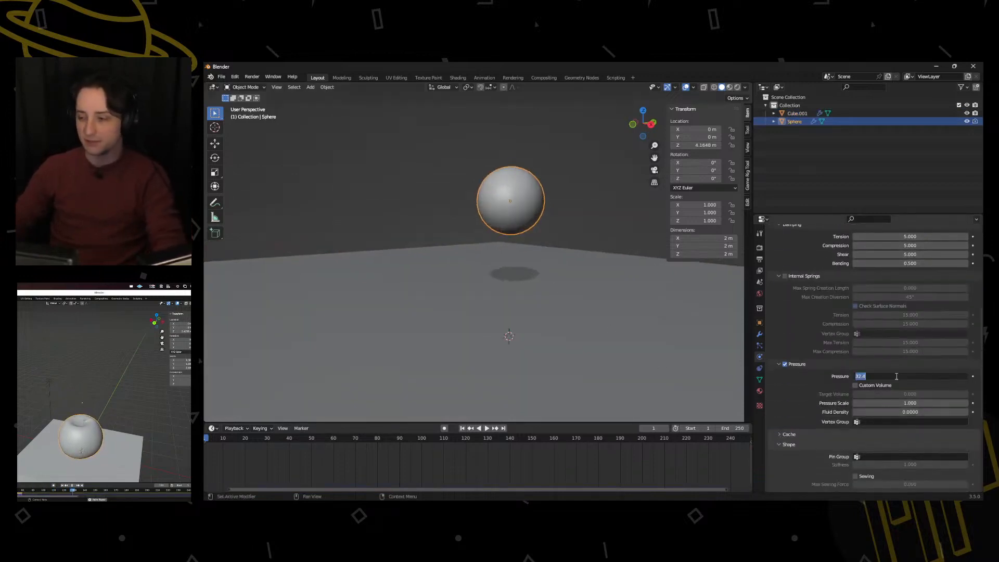
key(Return)
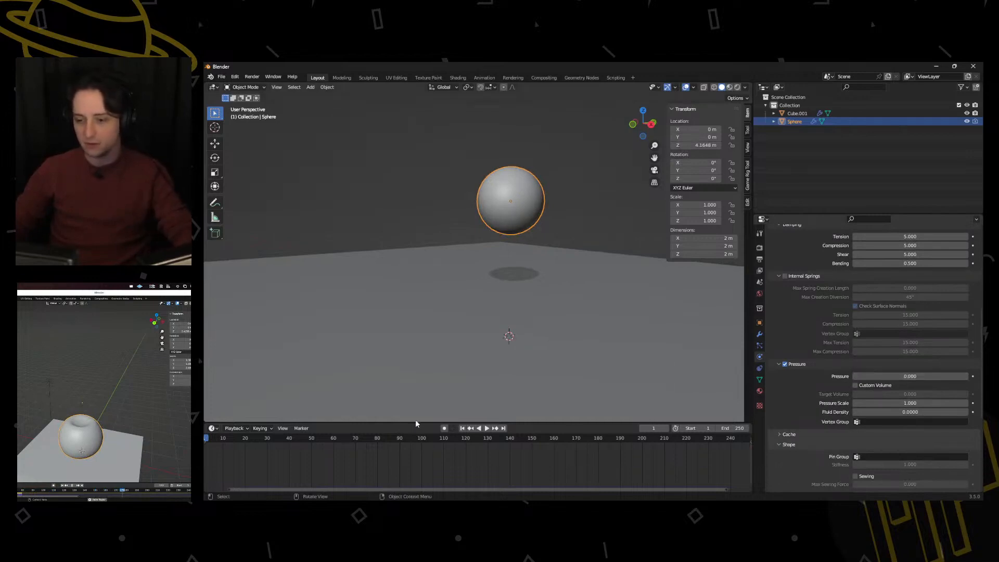
Play the cloth drop with an enlarged timeline area, then stop it and return to frame 0
click(487, 428)
scroll(492, 364, down, 5)
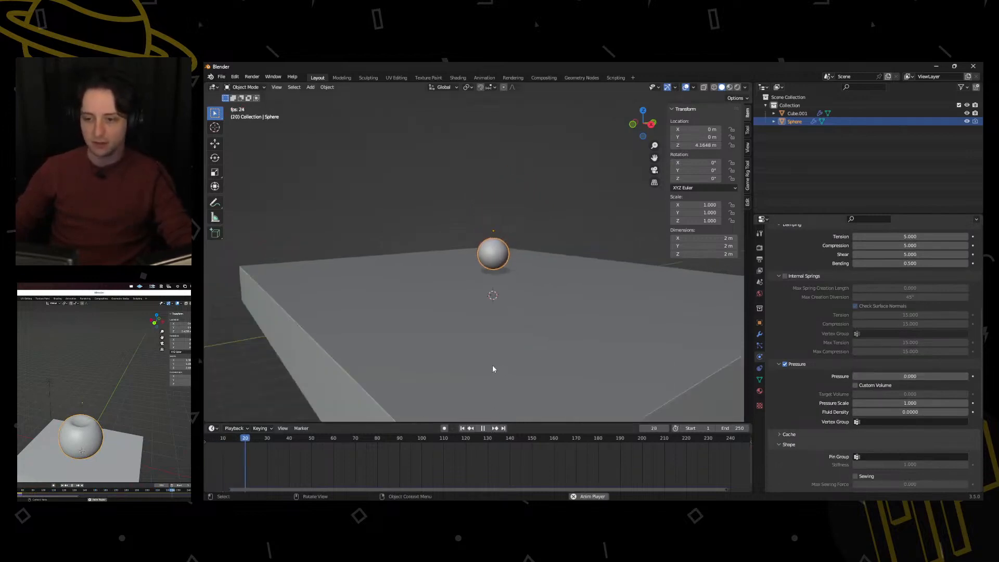
drag(408, 423, 408, 396)
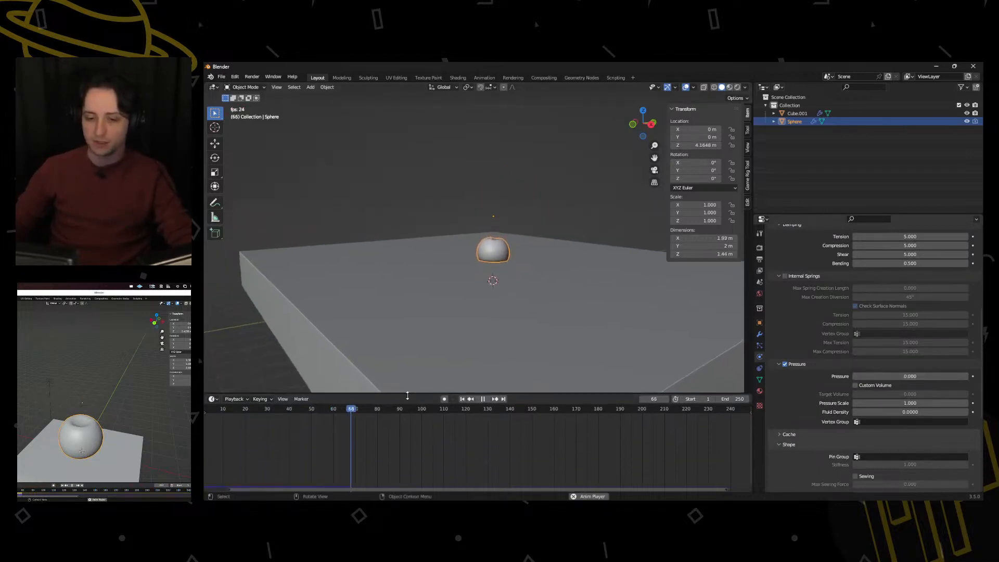
click(483, 399)
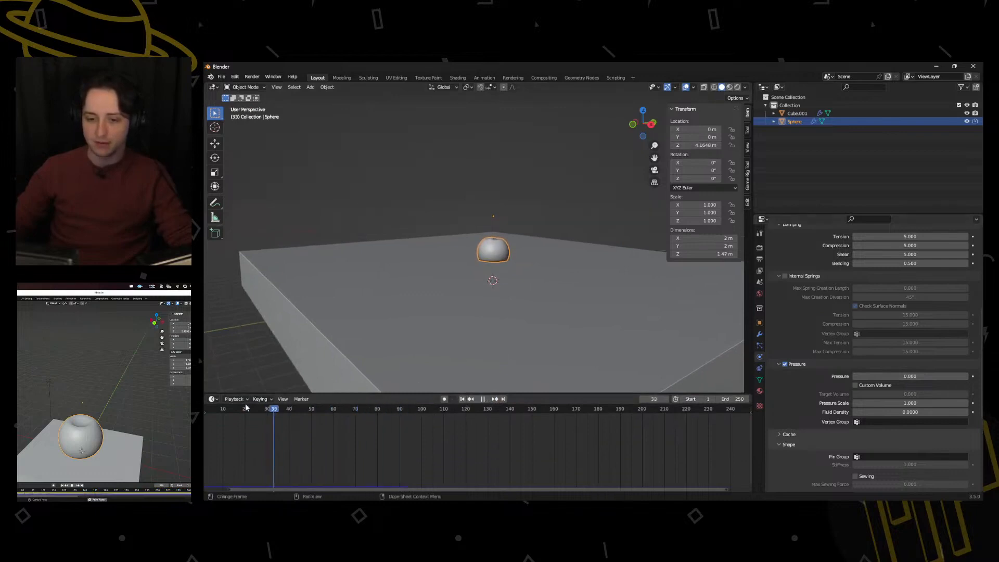
drag(246, 407, 204, 408)
Set the sphere's cloth Pressure to 1 and keyframe it at frame 0
scroll(507, 311, up, 4)
shift+middle_drag(508, 311, 476, 316)
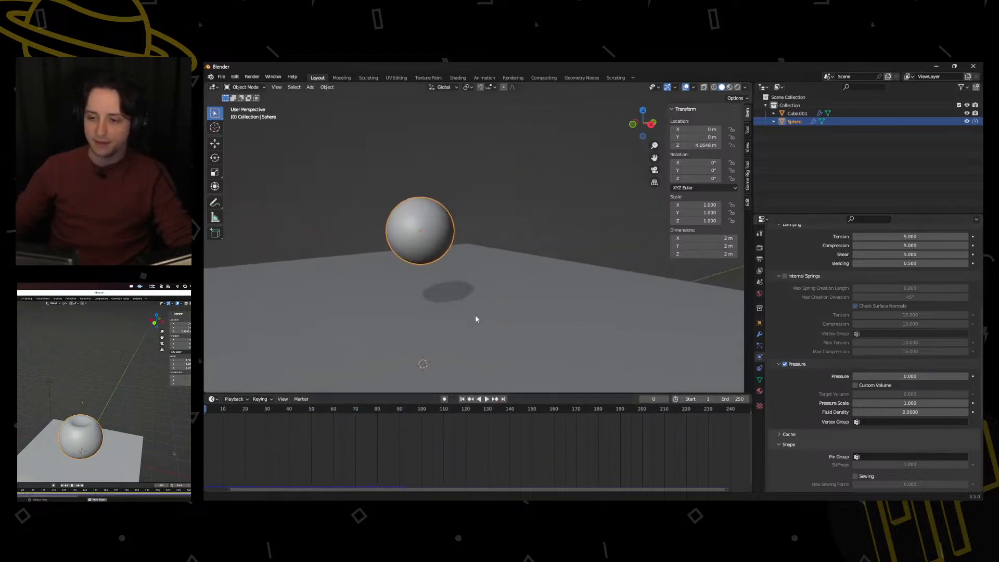
click(927, 376)
text(1)
key(Return)
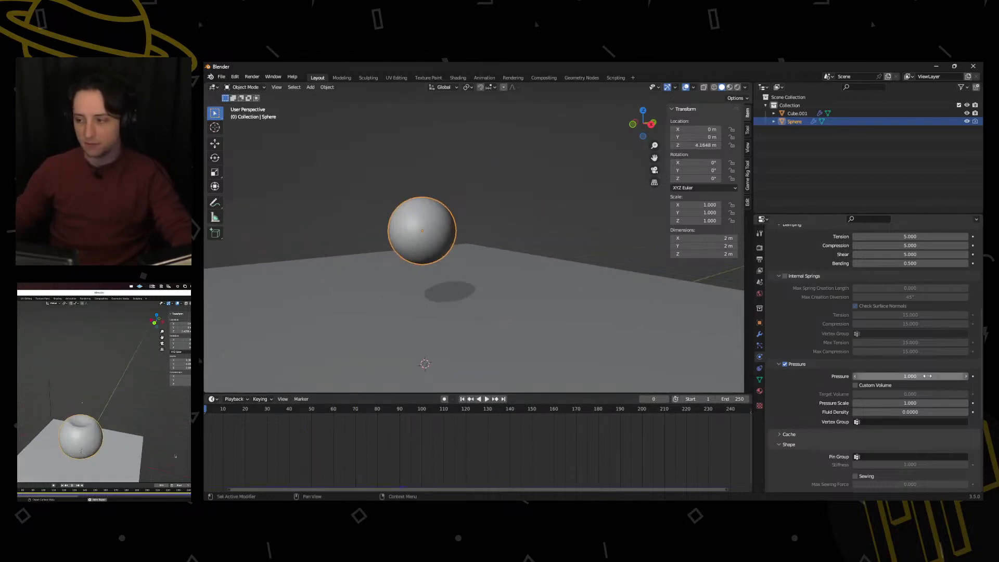
key(i)
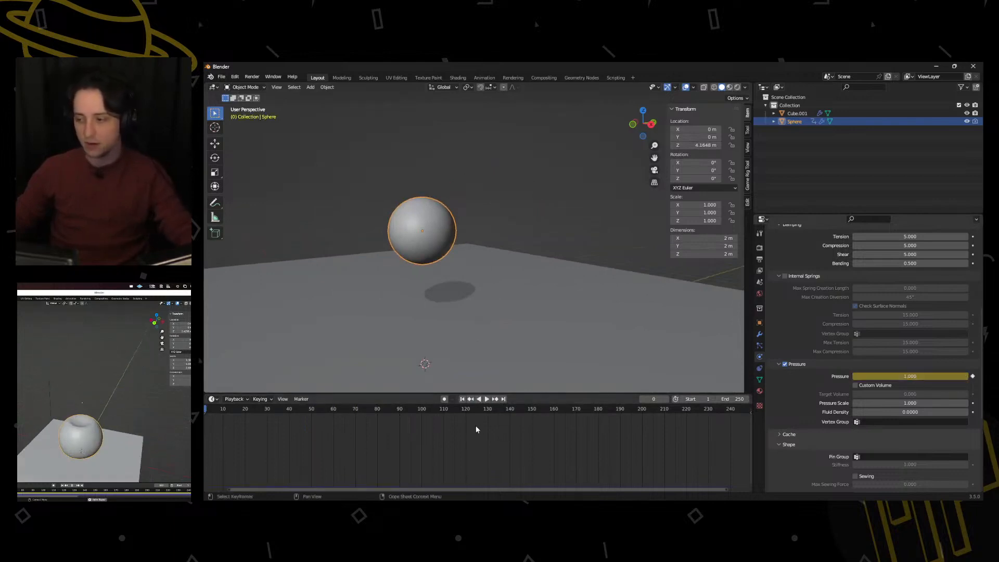
Set the sphere's cloth Pressure to 44.700 at frame 211 and keyframe it
drag(470, 411, 682, 416)
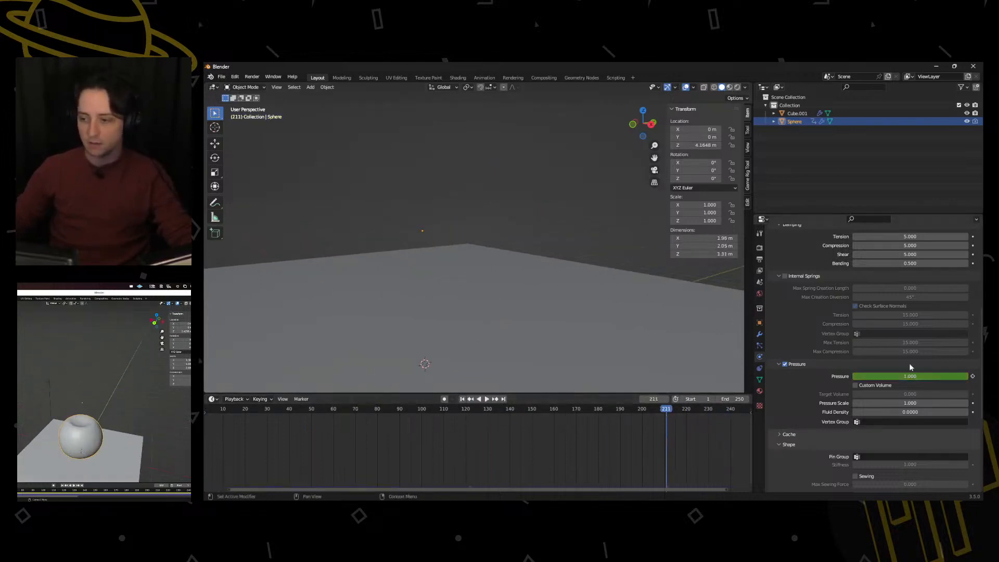
drag(910, 375, 899, 378)
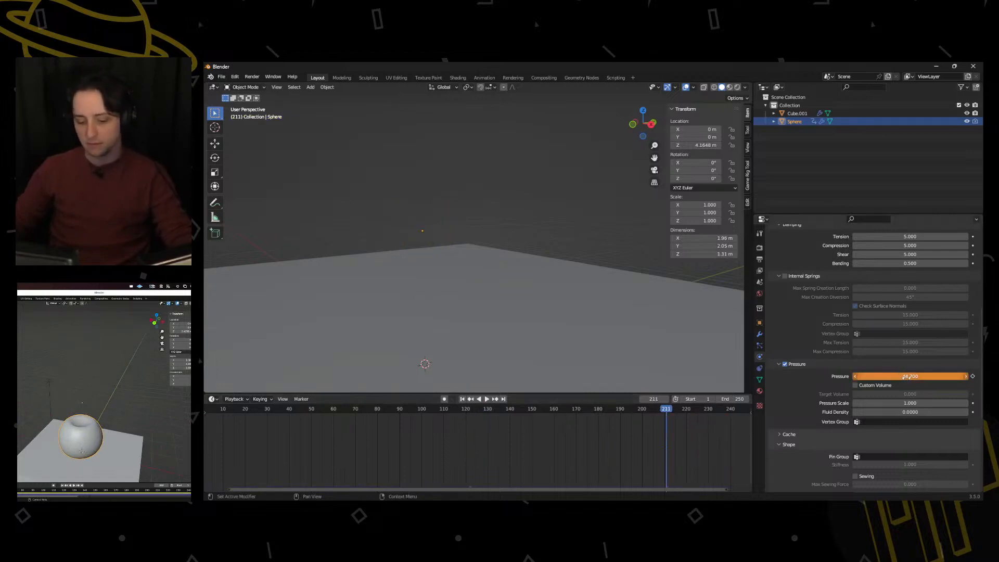
key(i)
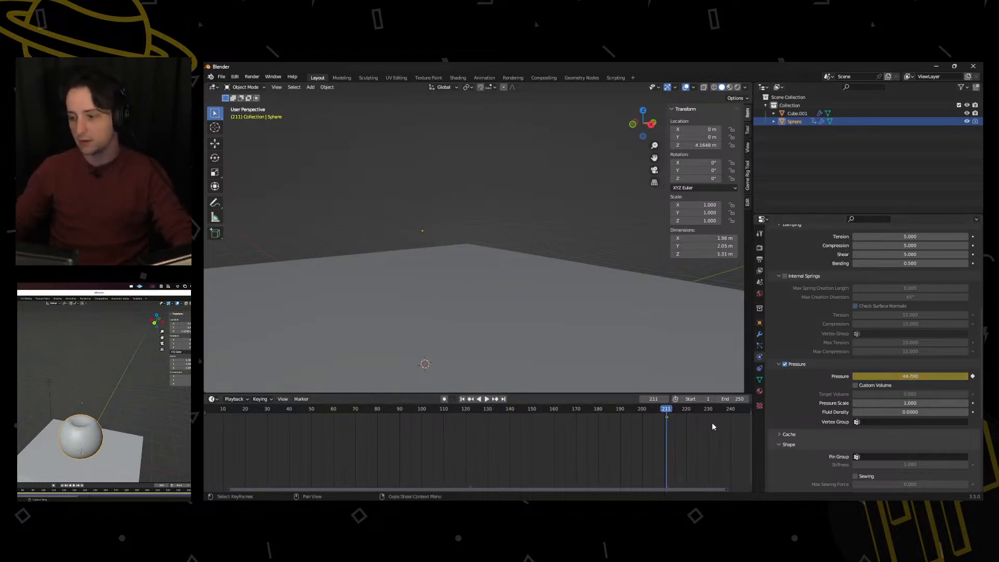
Replay the animated Pressure simulation from the first frame, watch the sphere on the slab from a new angle, and stop playback
click(463, 399)
click(487, 399)
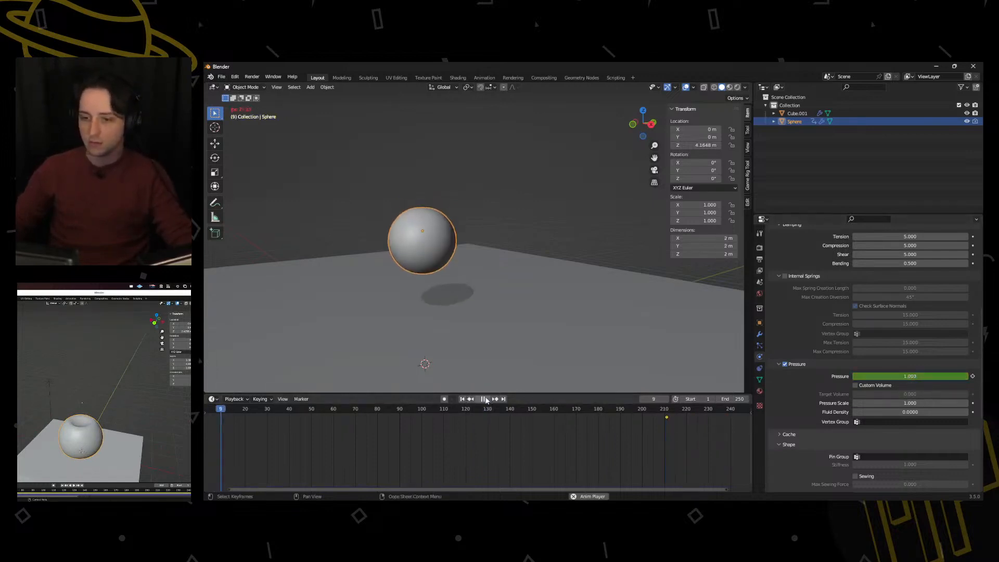
shift+middle_drag(451, 346, 527, 324)
middle_drag(576, 270, 546, 250)
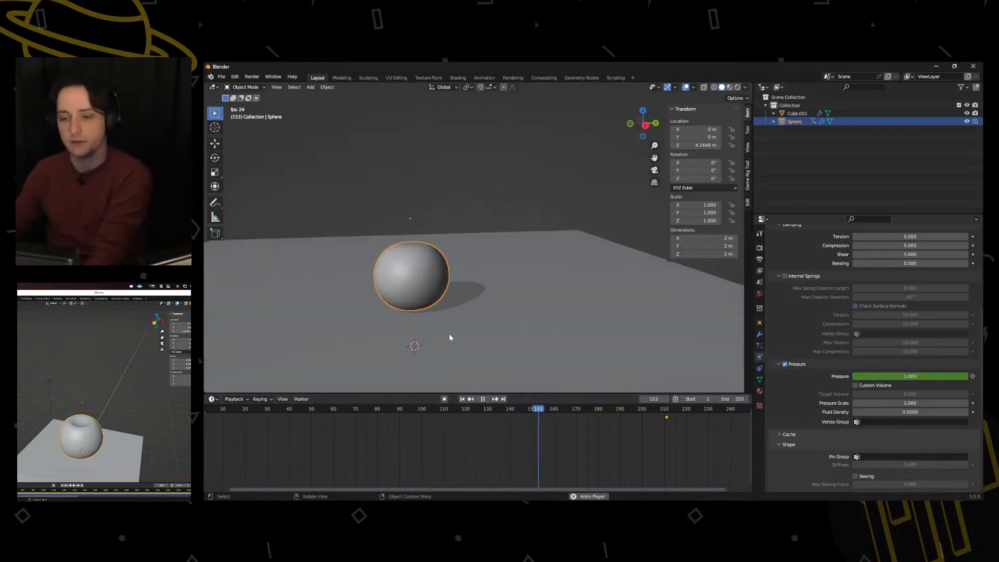
click(484, 399)
Enable auto keying and raise the sphere's keyed Pressure at frame 211 to 130.000
drag(910, 376, 950, 376)
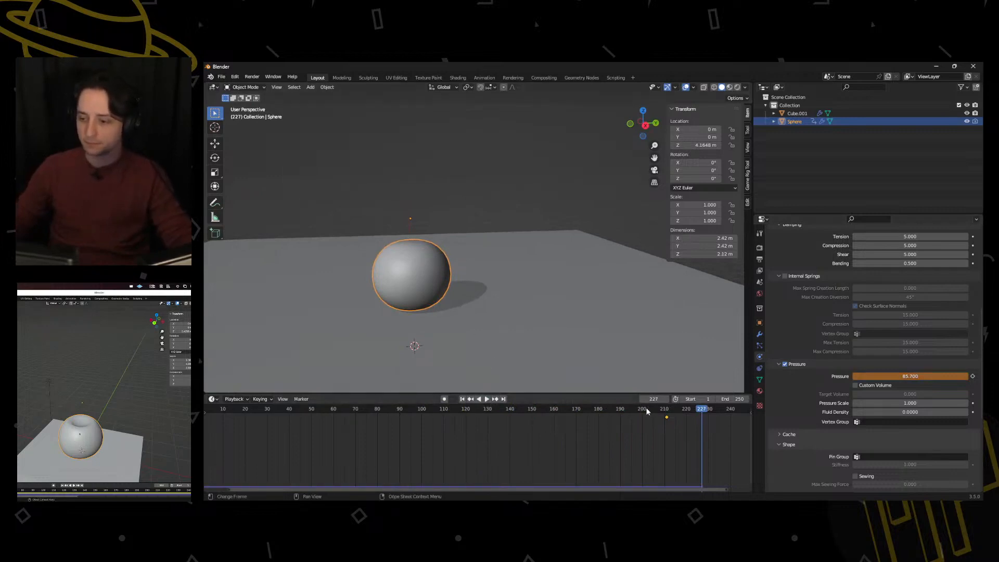
mouse_move(661, 410)
mouse_down()
mouse_move(674, 410)
mouse_move(667, 411)
mouse_up()
click(443, 398)
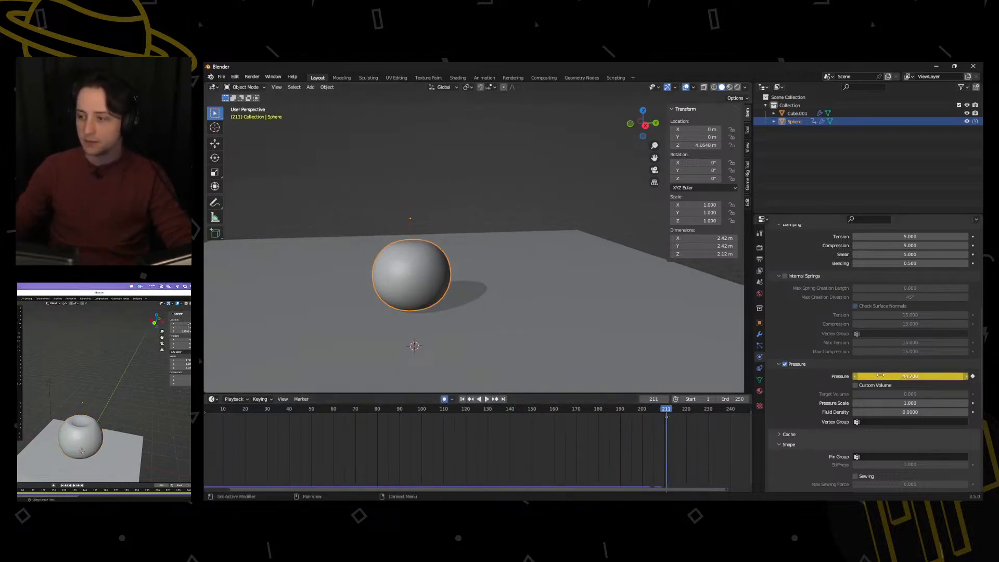
drag(880, 376, 924, 376)
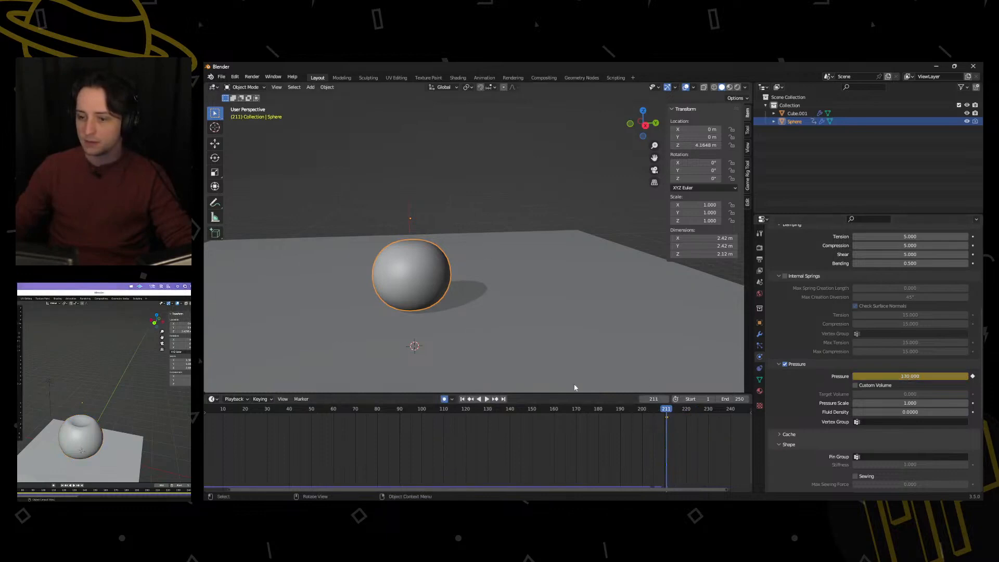
Replay the animated Pressure simulation from the first frame, watch the sphere inflate, and stop at frame 132
click(462, 399)
click(487, 398)
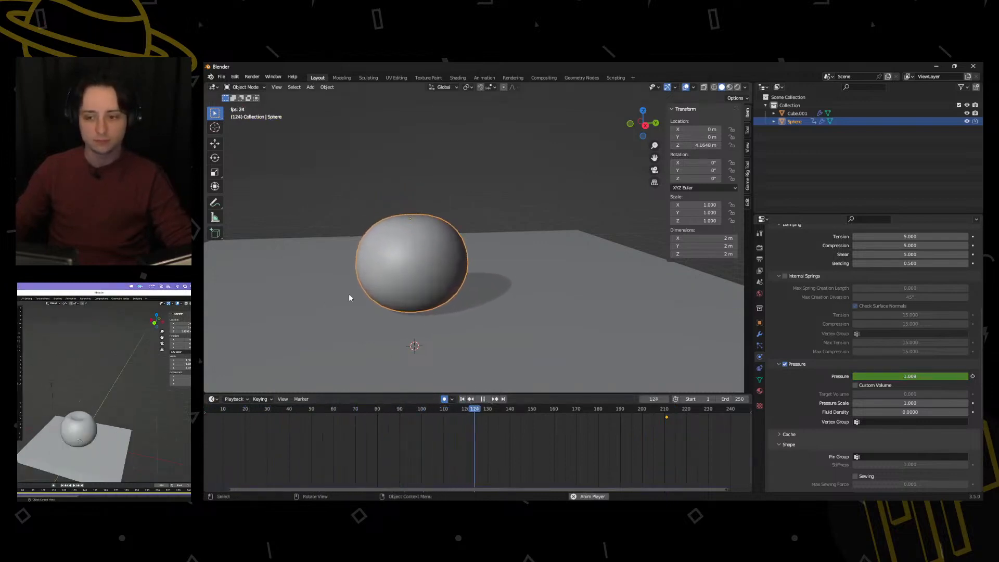
mouse_move(486, 409)
mouse_down()
mouse_move(457, 411)
mouse_move(503, 411)
mouse_move(493, 413)
mouse_up()
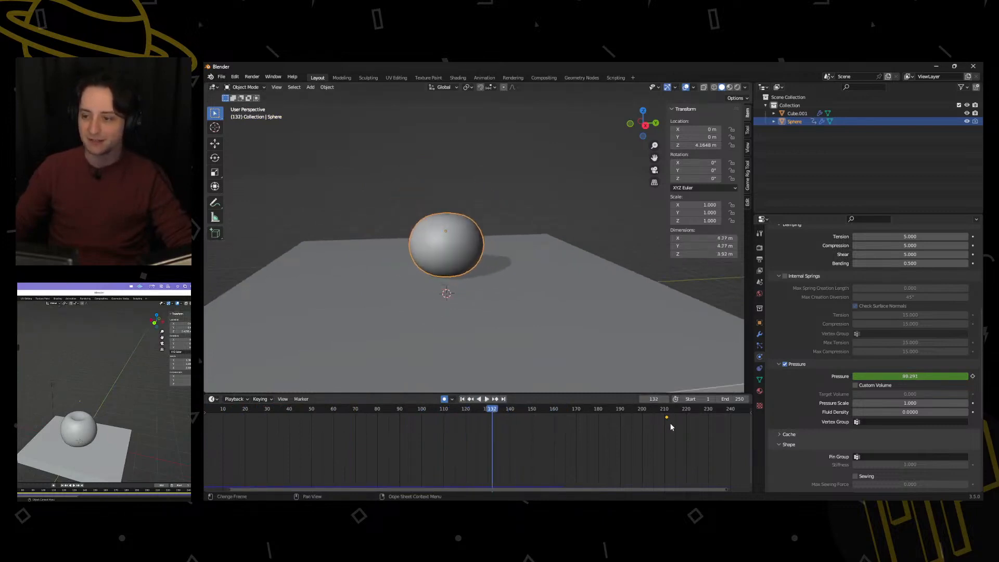
Keyframe the sphere's cloth Pressure at frame 132
click(910, 377)
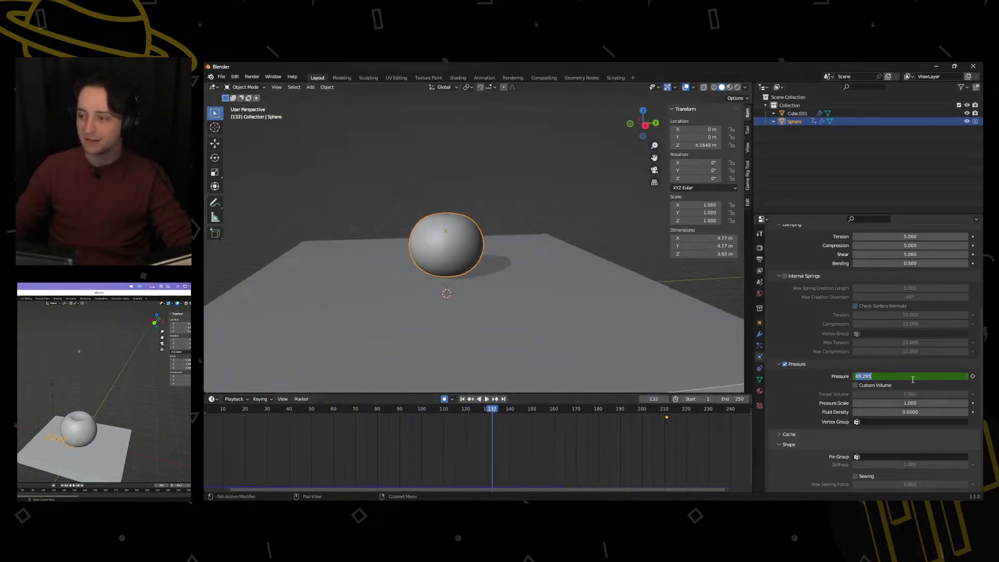
text(130)
key(Return)
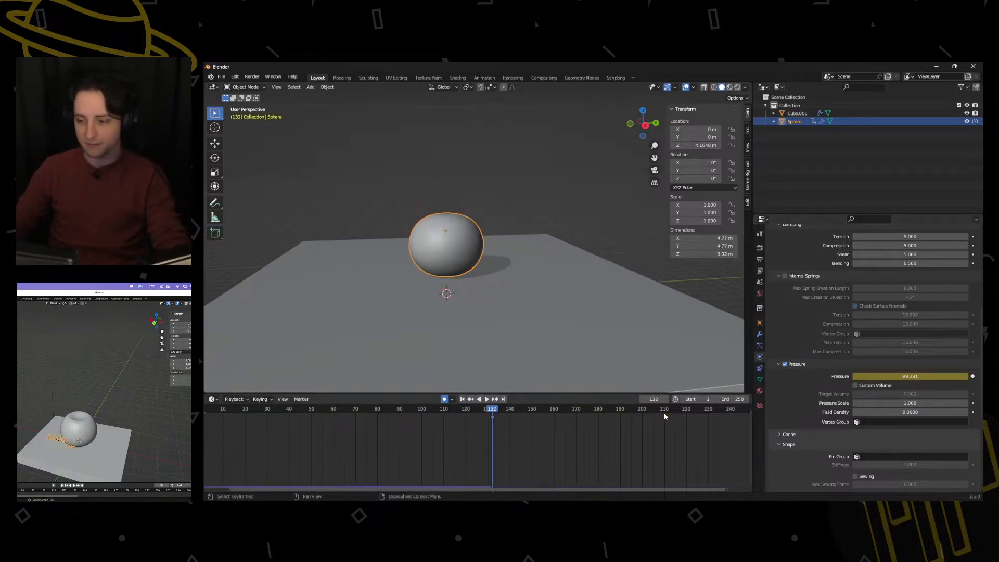
Set the sphere's keyed cloth Pressure at frame 211 to 80
click(665, 411)
key(space)
click(907, 374)
text(8)
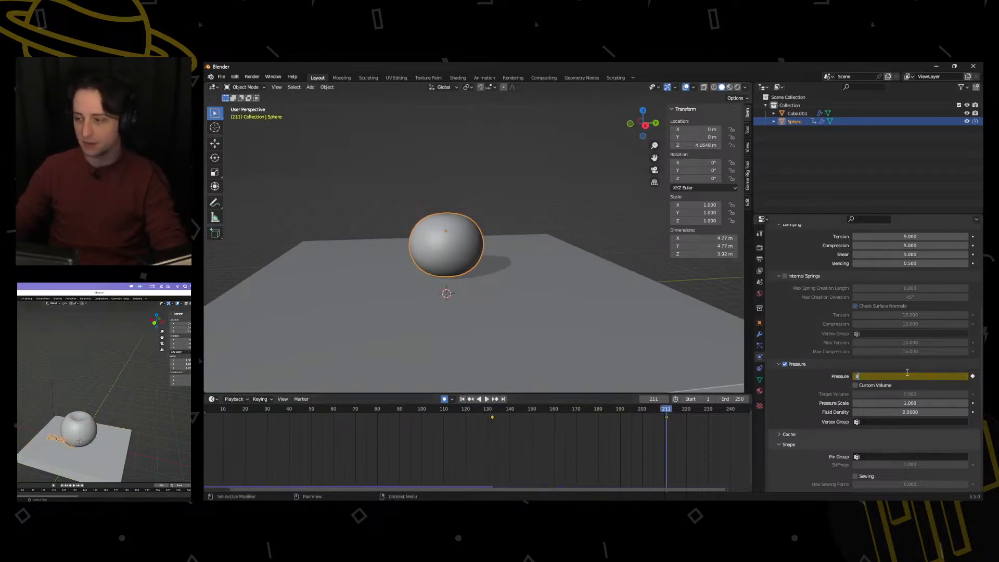
text(0)
key(Return)
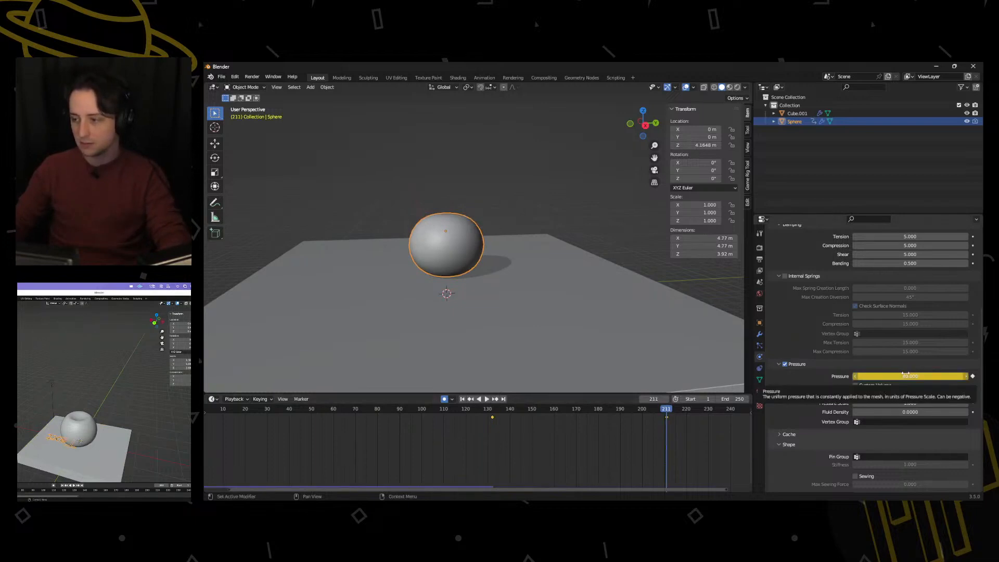
Remove the Pressure keyframe at frame 132, check frame 211, and scrub back to frame 66
click(495, 416)
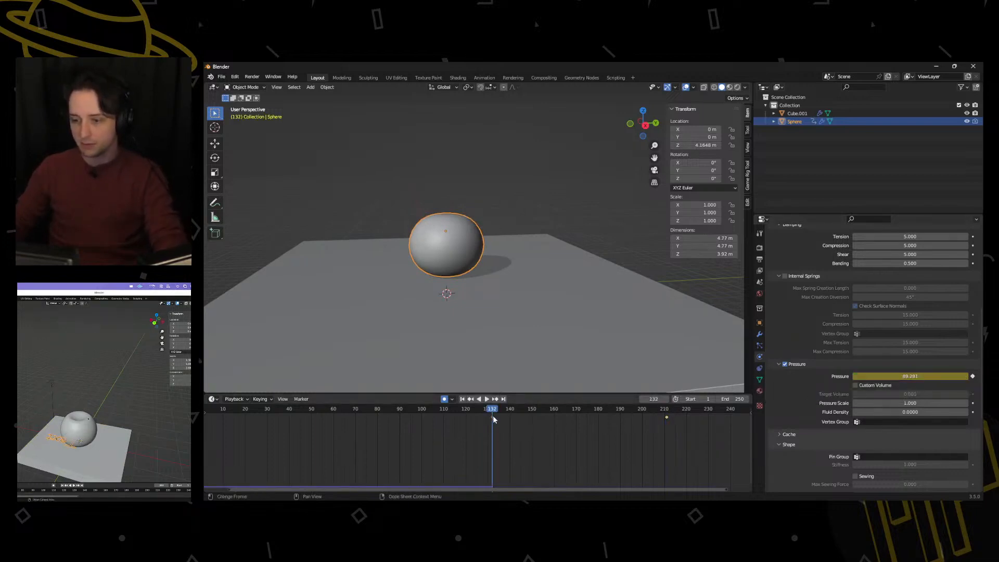
key(space)
click(666, 411)
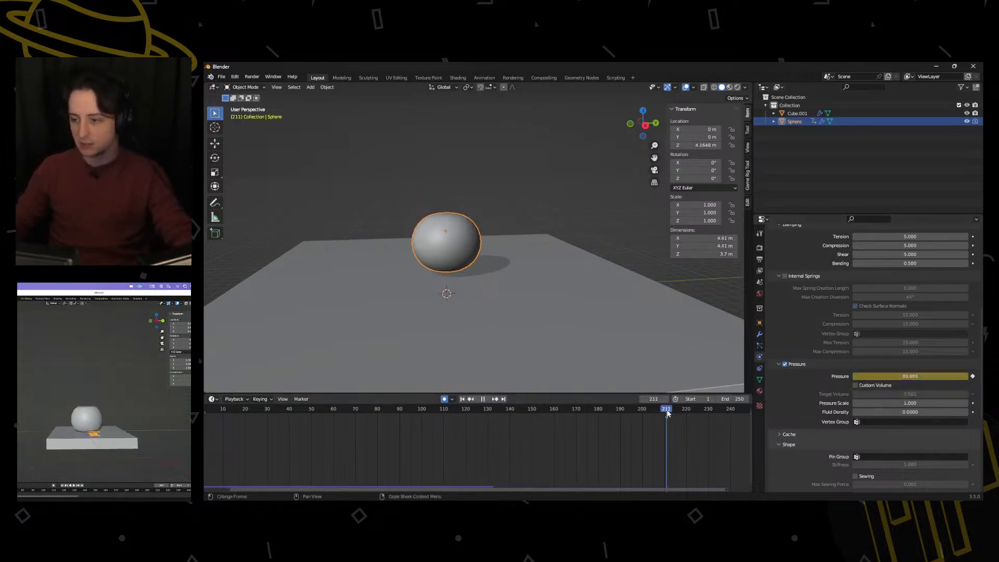
drag(668, 413, 346, 411)
key(space)
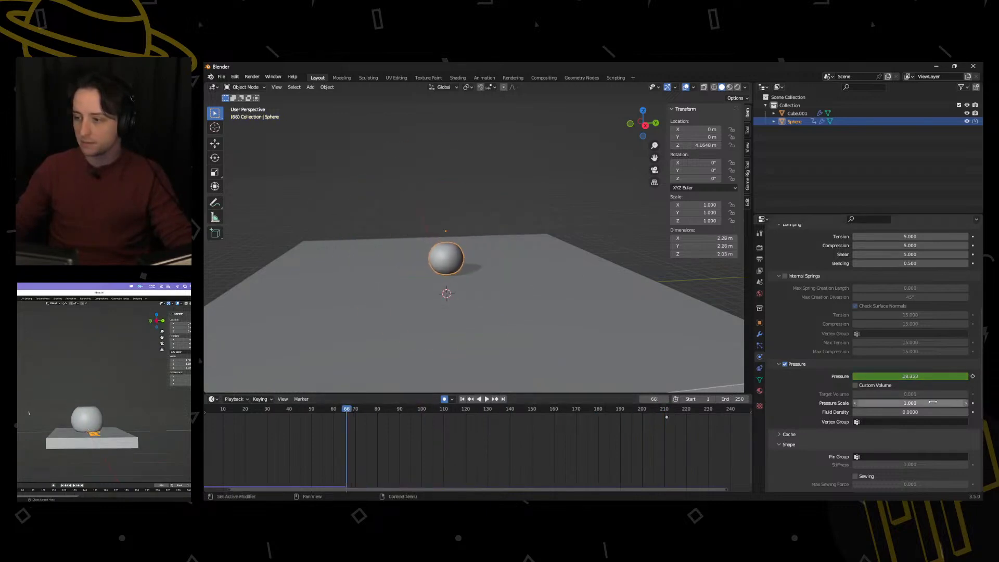
Play the simulation from frame 66 past frame 211, stop it, and return to the start of the animation
click(486, 398)
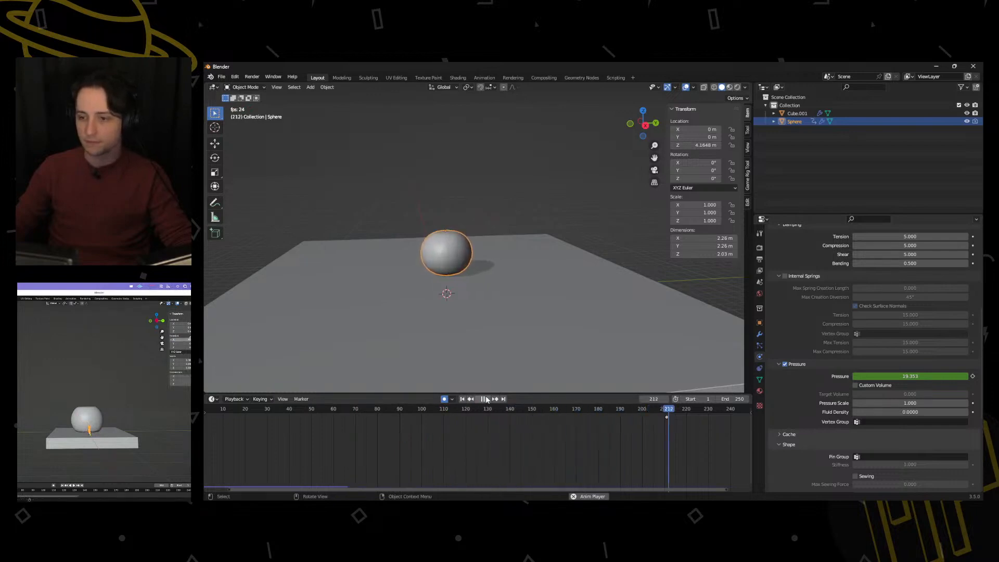
click(485, 399)
drag(652, 415, 620, 415)
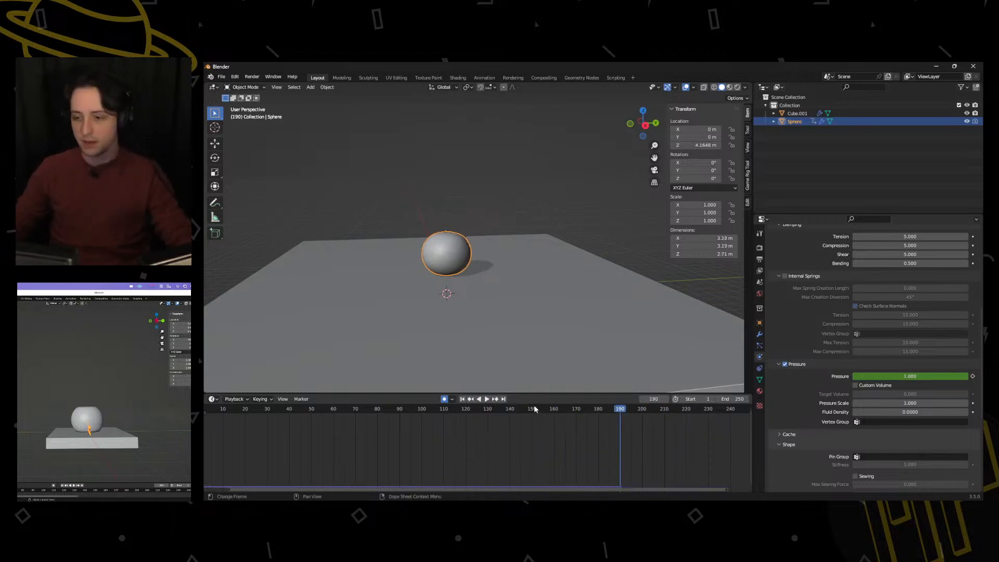
key(shift+Left)
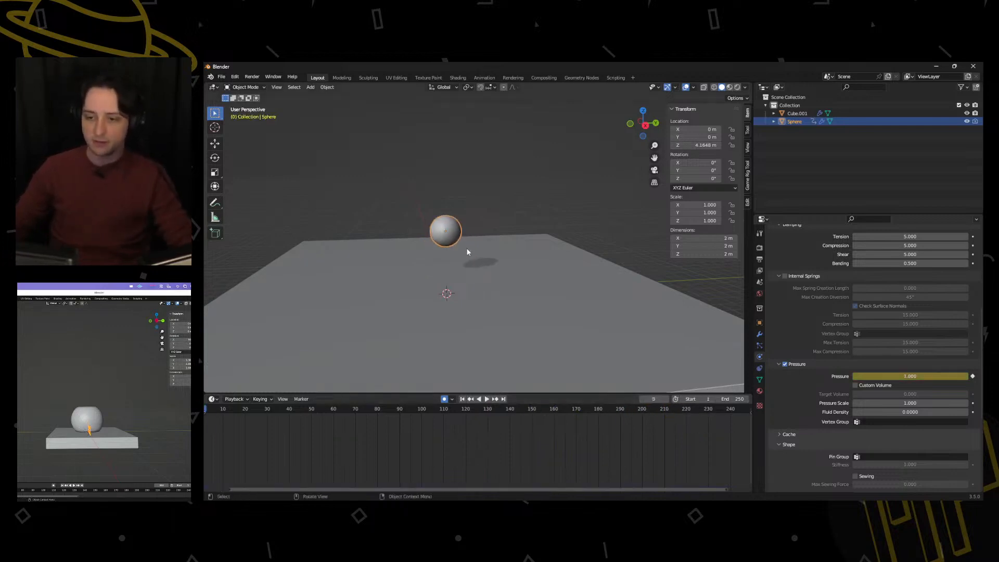
Examine the sphere's cloth settings, from Physical Properties, Stiffness and Damping through Pressure, Shape and Collisions
scroll(466, 252, up, 4)
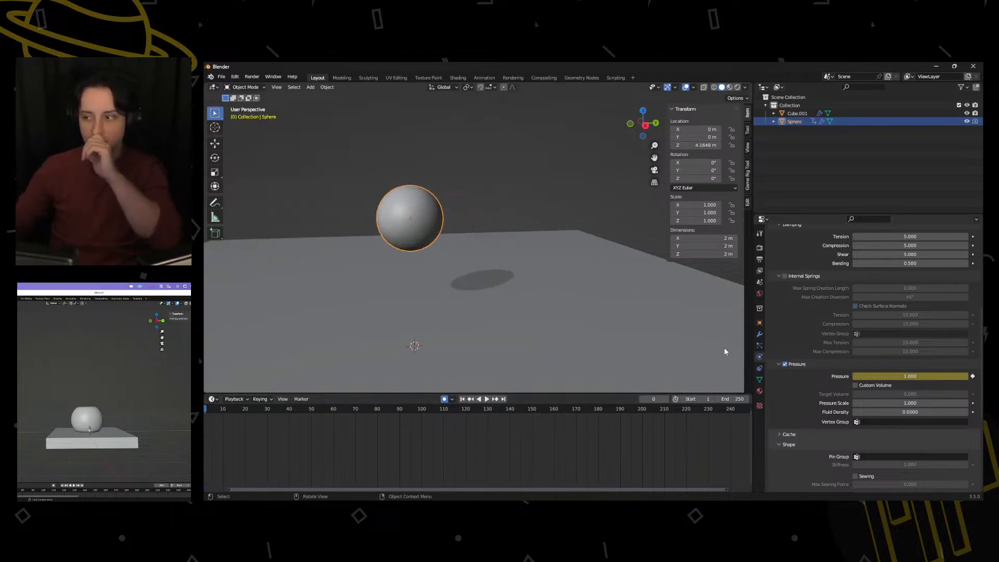
scroll(837, 377, up, 8)
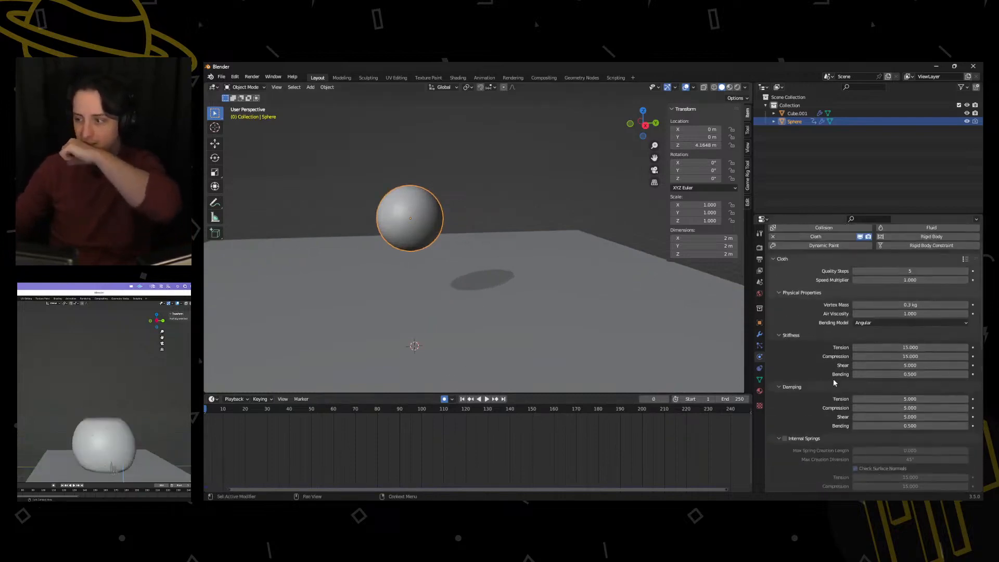
scroll(835, 383, down, 2)
scroll(857, 358, down, 2)
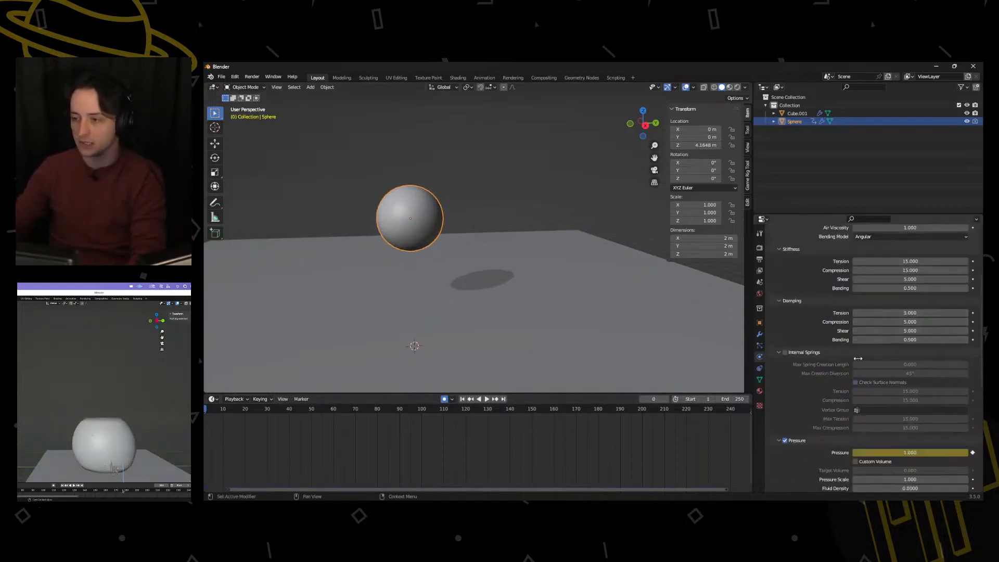
scroll(858, 358, down, 4)
scroll(802, 333, up, 8)
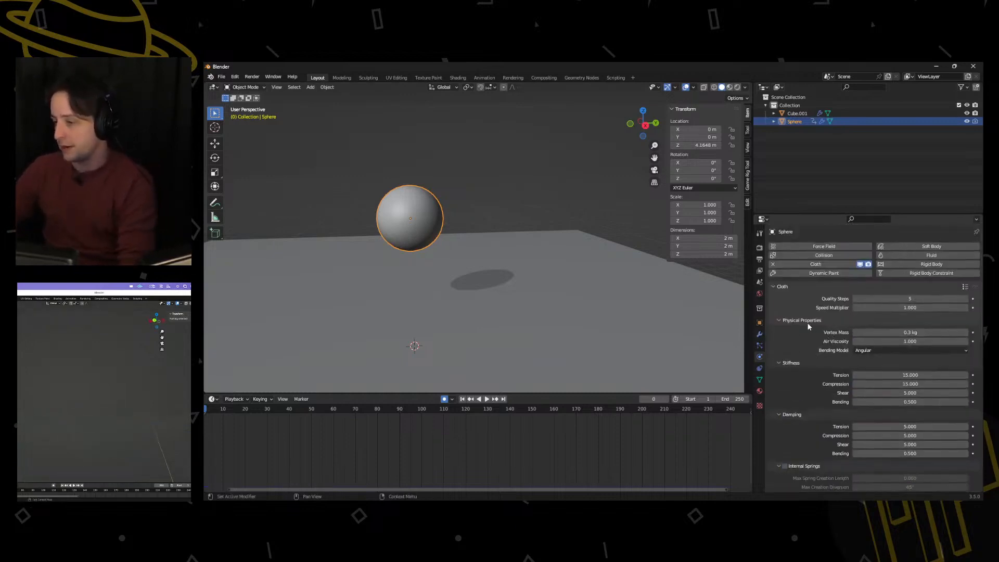
scroll(811, 343, down, 2)
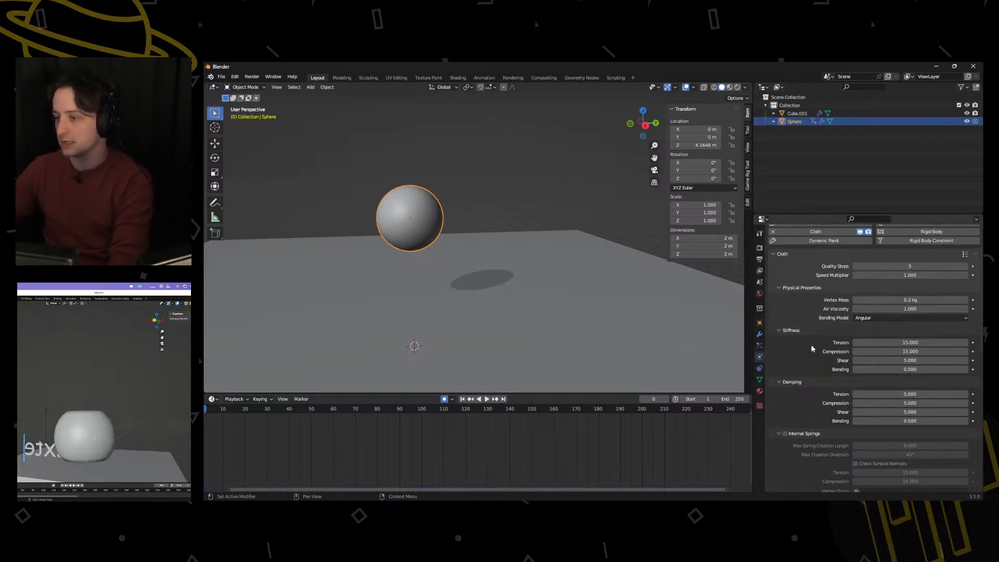
scroll(814, 336, down, 2)
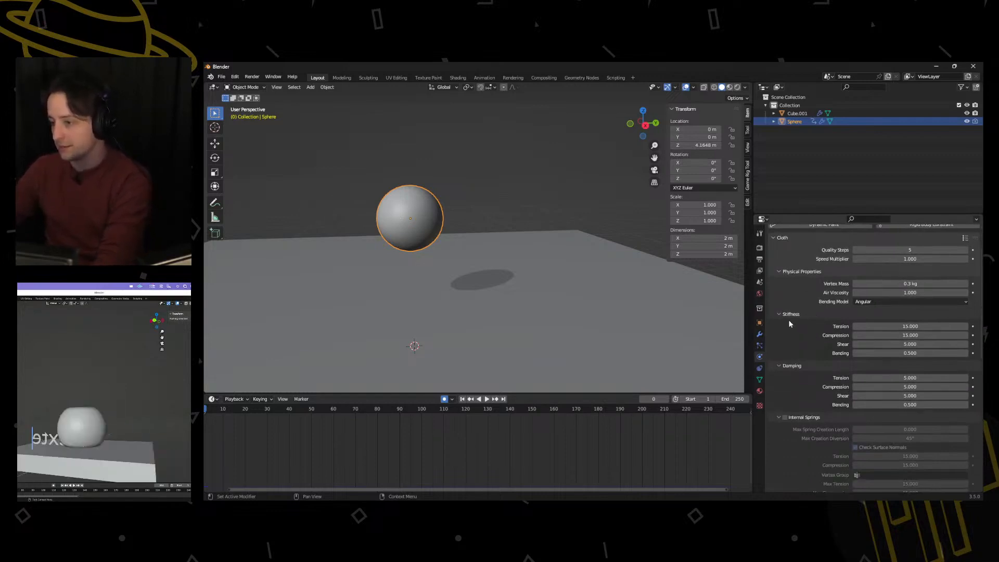
scroll(788, 320, down, 3)
scroll(804, 313, down, 10)
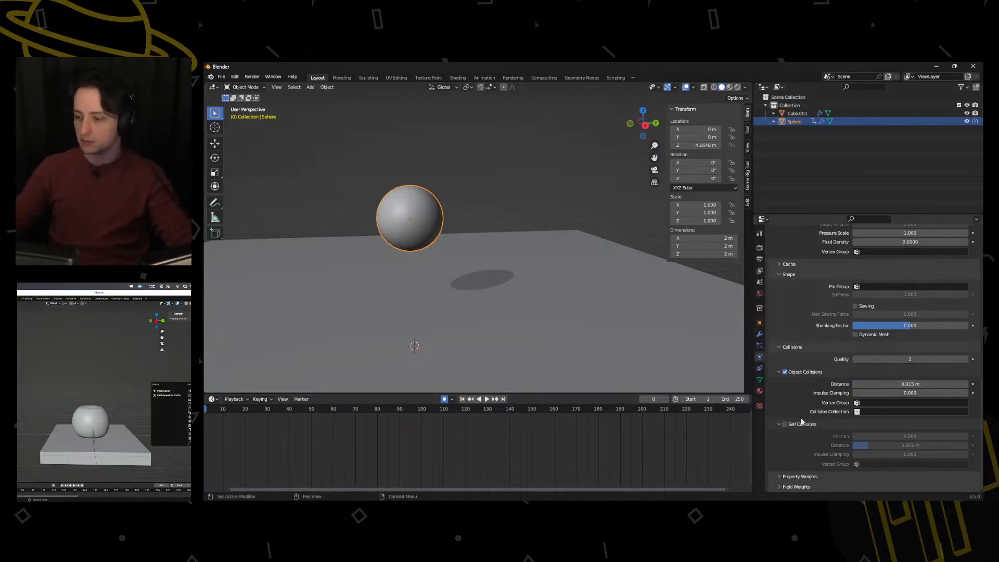
Expand the sphere's cloth Cache settings and review the simulation range and bake options
scroll(801, 419, up, 7)
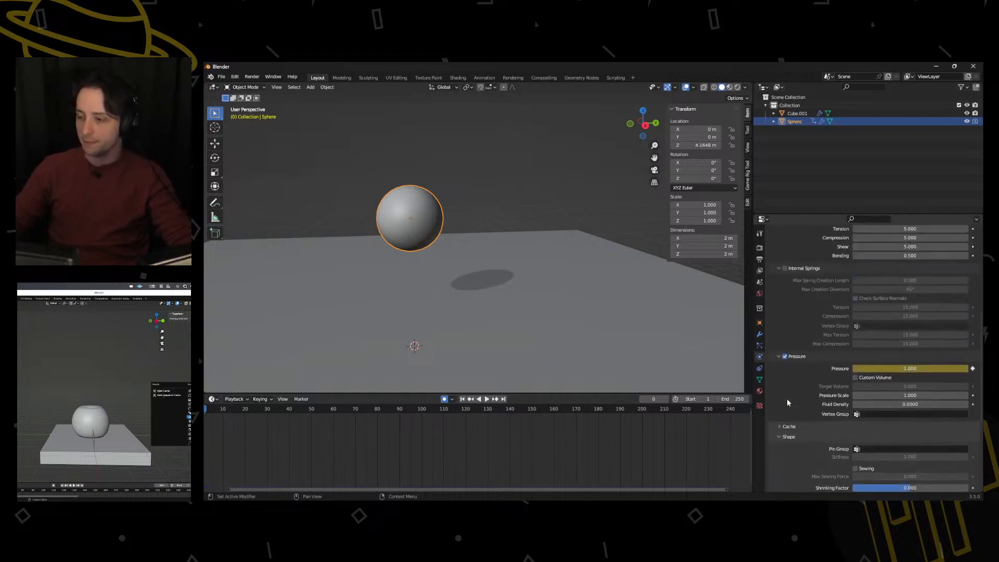
scroll(787, 399, up, 4)
scroll(788, 420, down, 4)
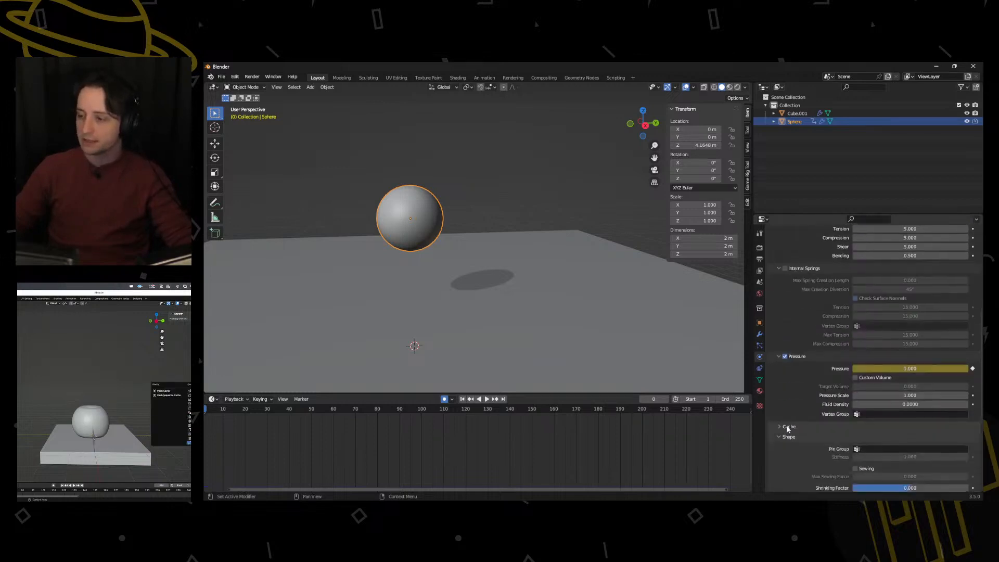
click(787, 426)
scroll(790, 396, down, 6)
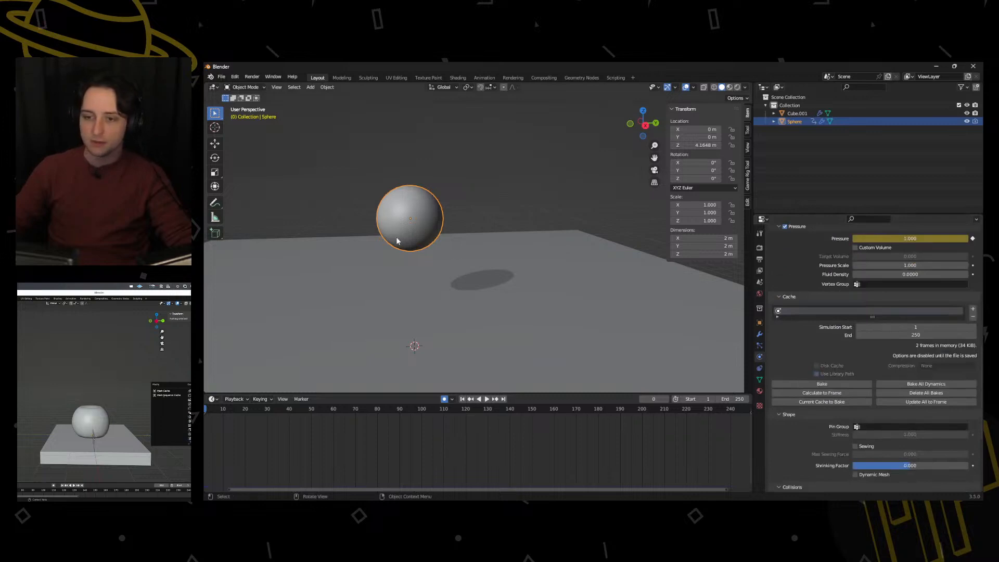
Return to frame 1, select the slab, and briefly enter and leave its Edit Mode
scroll(407, 267, down, 4)
key(space)
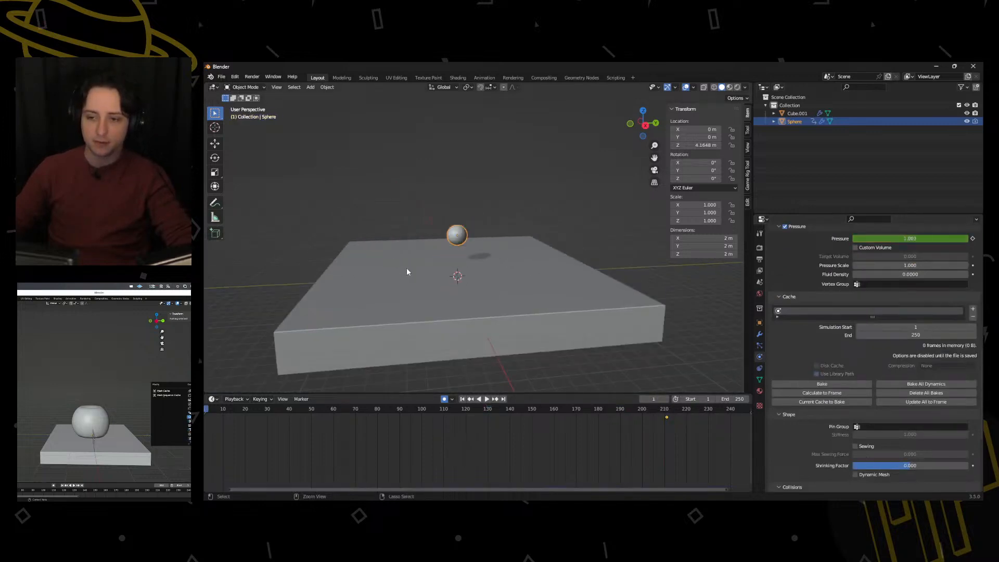
click(407, 267)
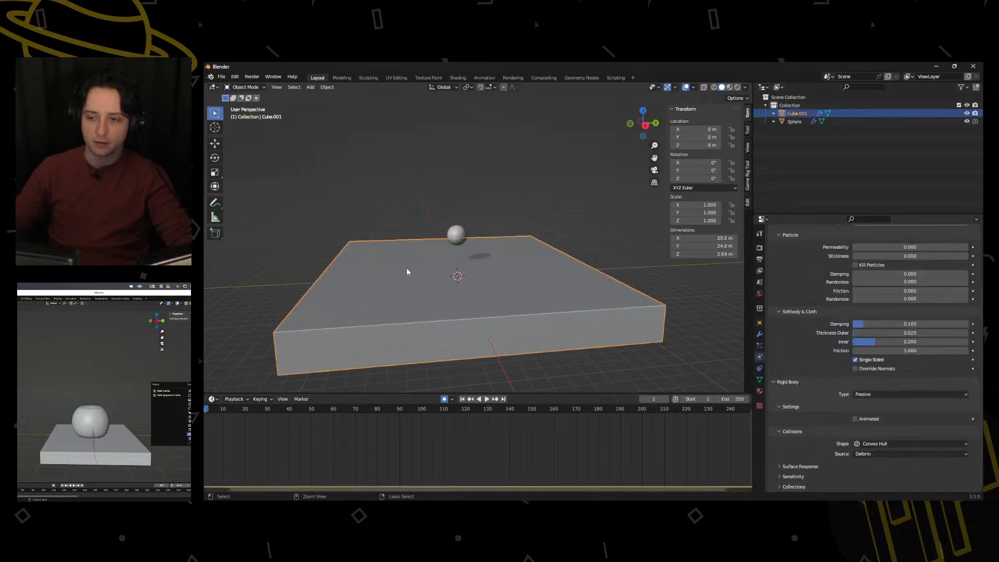
key(Tab)
key(Tab)
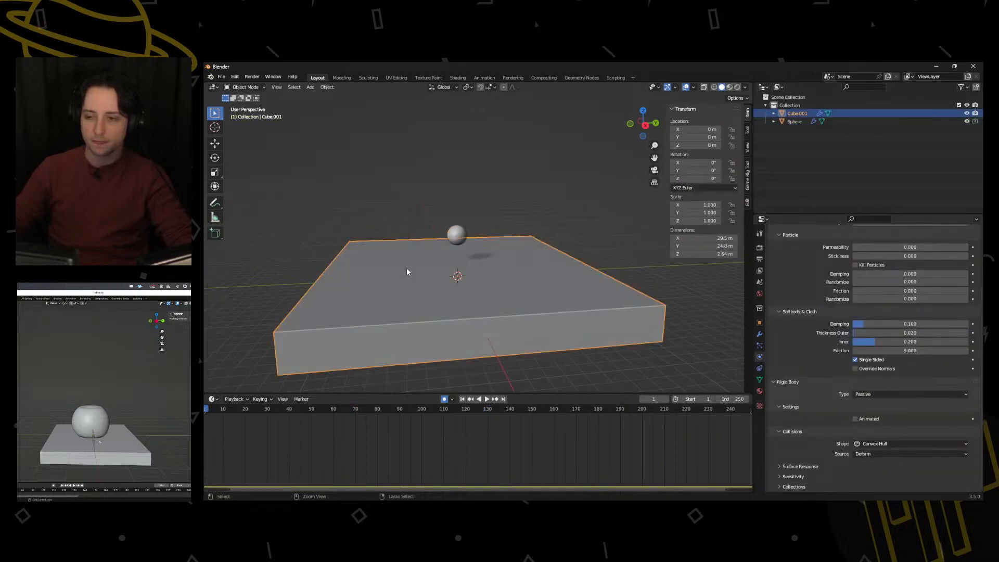
Select the sphere, remove its Cloth physics, and add Collision physics to it instead
click(456, 235)
click(386, 228)
click(405, 253)
click(457, 235)
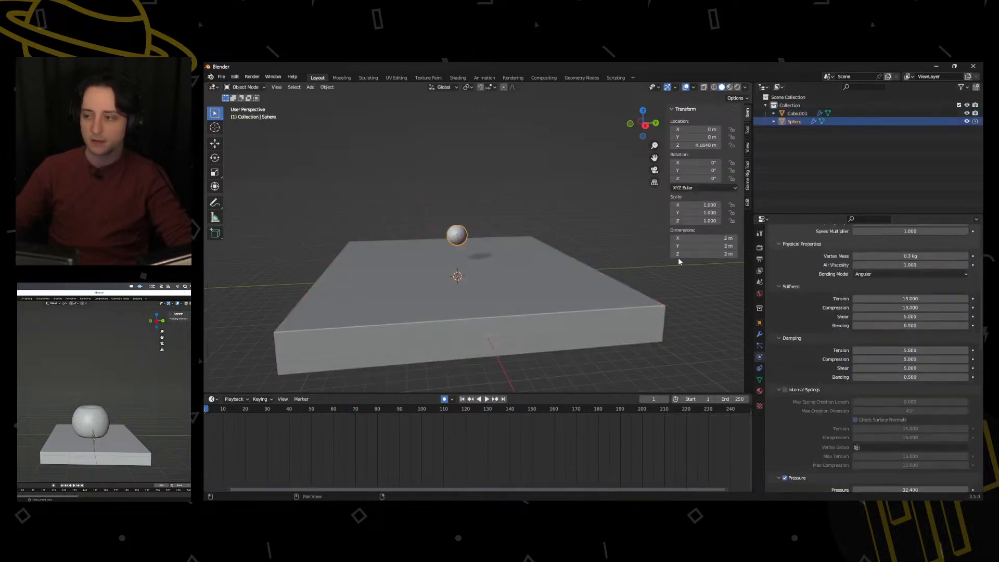
scroll(820, 311, up, 4)
click(773, 264)
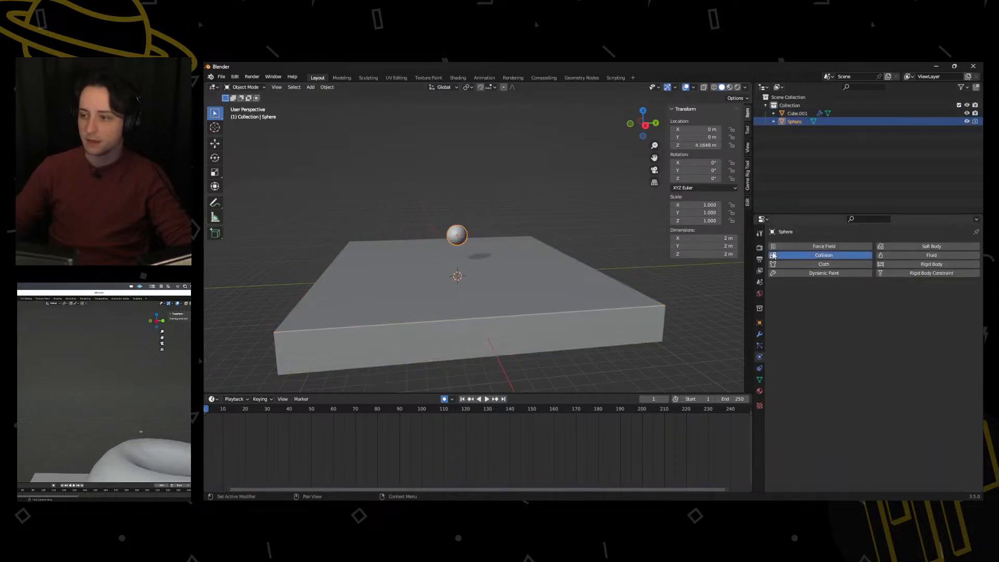
click(824, 255)
Add a mesh plane at the origin and raise it along Z in Object Mode until it hovers above the sphere
key(shift+a)
mouse_move(390, 183)
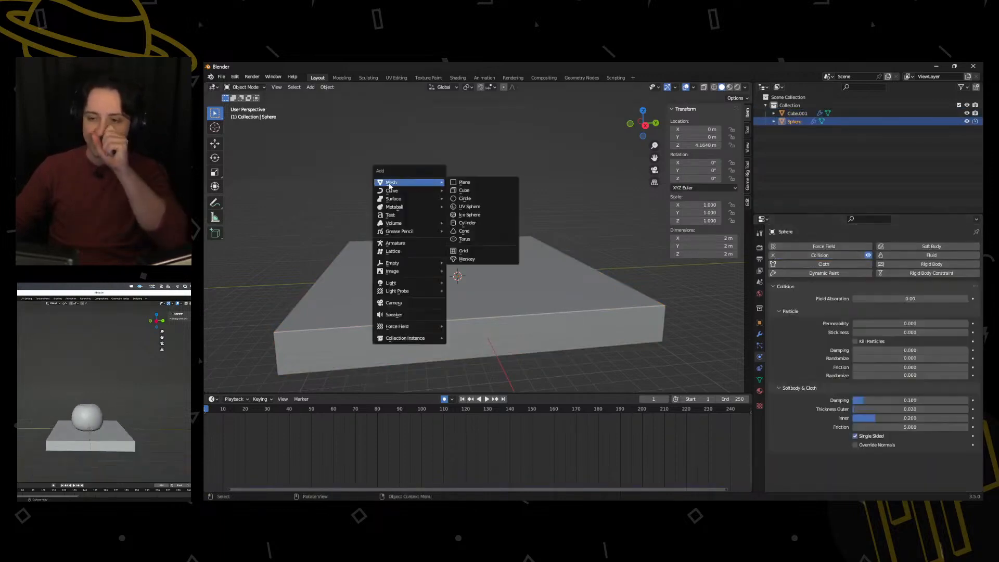
click(479, 182)
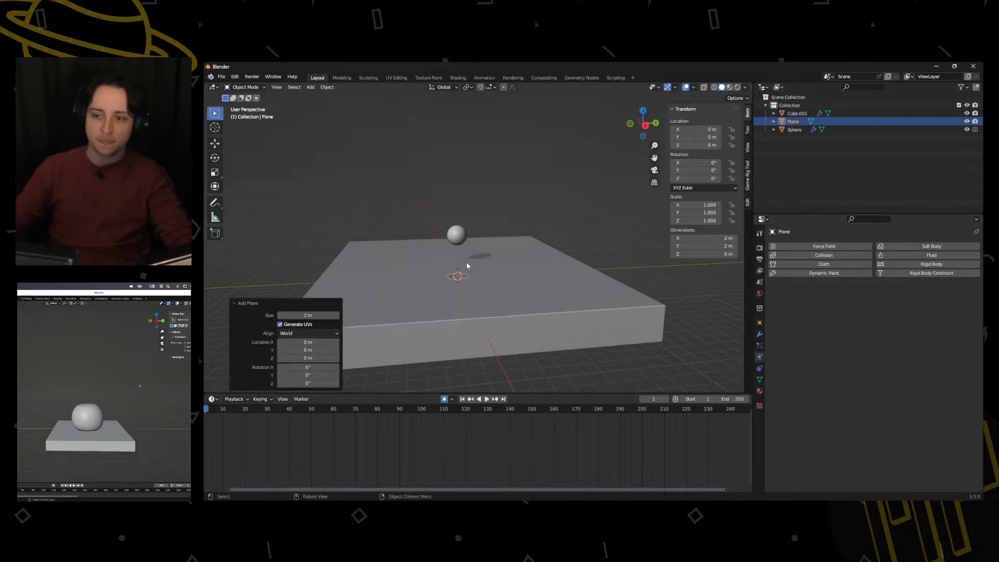
key(ctrl+Tab)
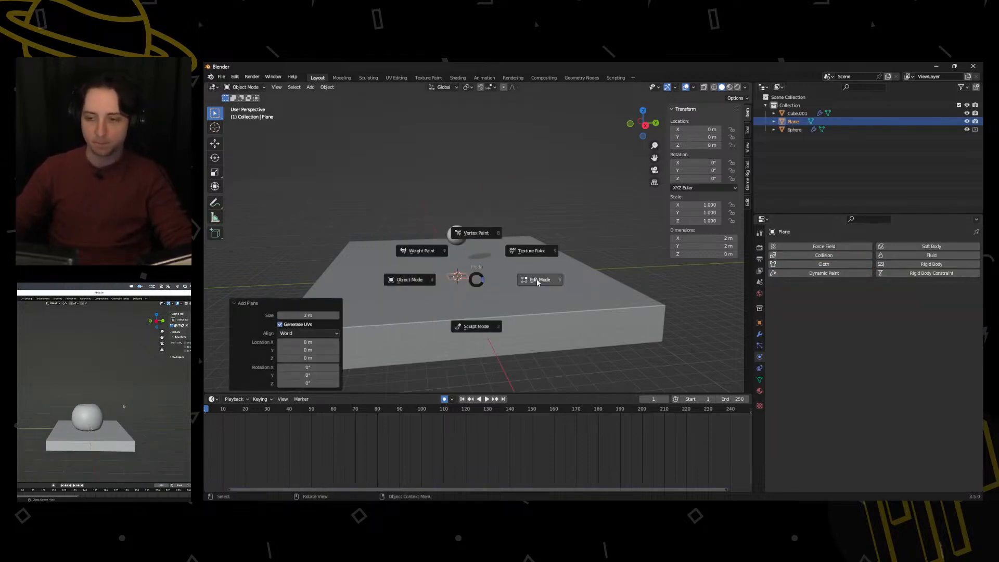
click(538, 282)
key(ctrl+Tab)
click(489, 314)
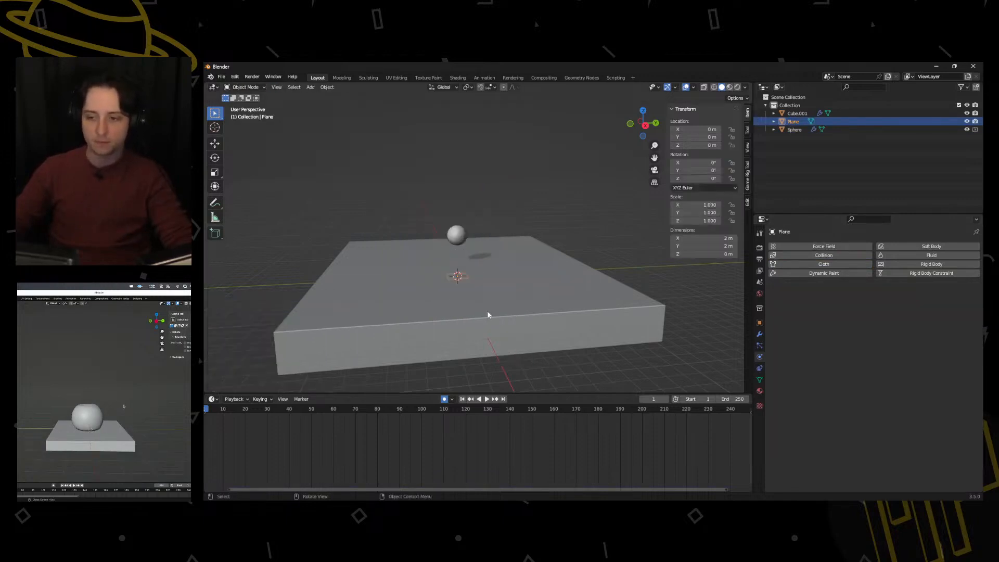
key(g)
key(z)
click(475, 216)
Enlarge the plane's mesh in Edit Mode so it extends well beyond the sphere but stays smaller than the slab
key(ctrl+Tab)
click(521, 250)
key(s)
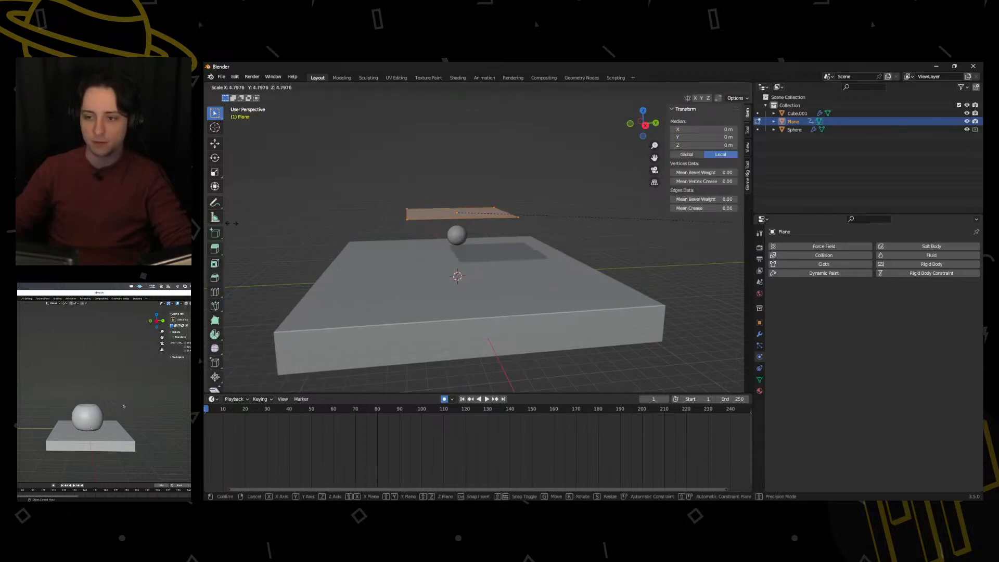
click(321, 276)
key(s)
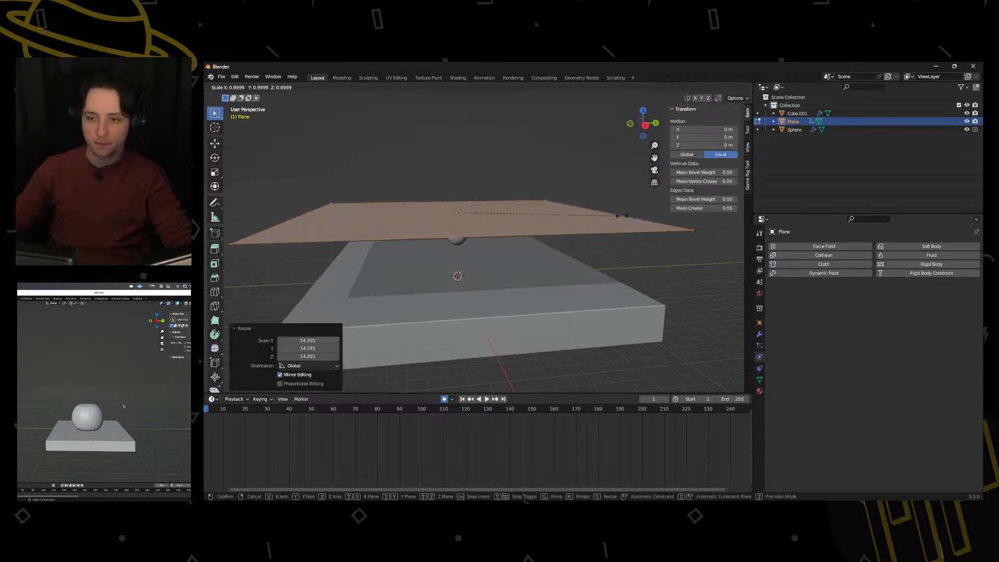
click(500, 223)
Subdivide the enlarged plane with 10 cuts
right_click(501, 217)
click(498, 218)
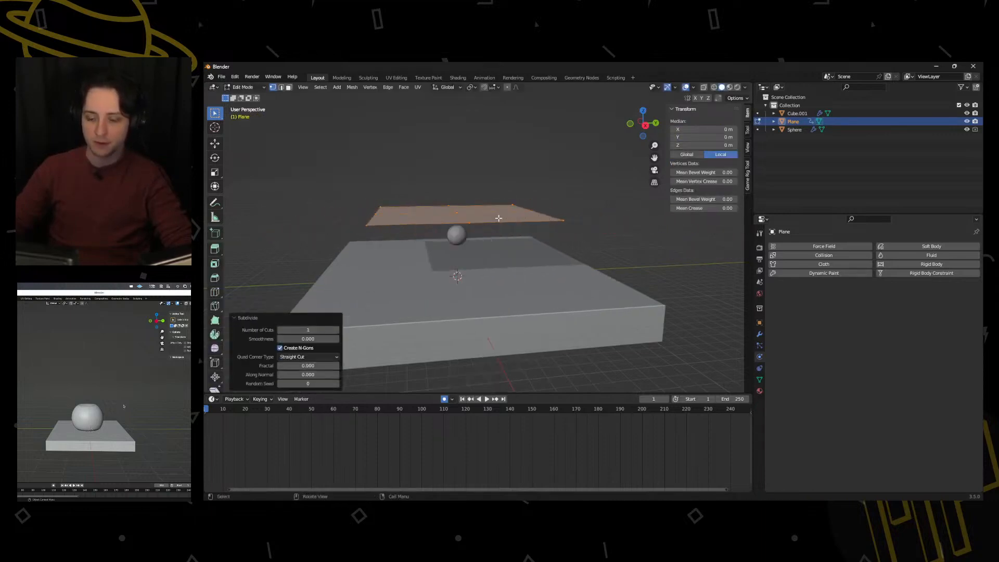
drag(336, 331, 390, 331)
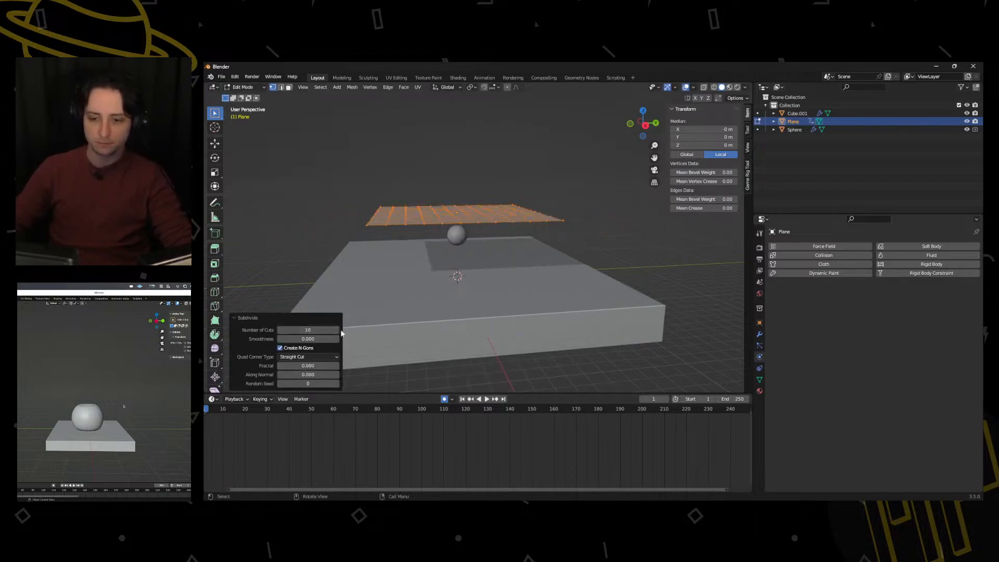
Try the plane's subdivision with 15 cuts and with 30 cuts
click(319, 330)
text(15)
key(Return)
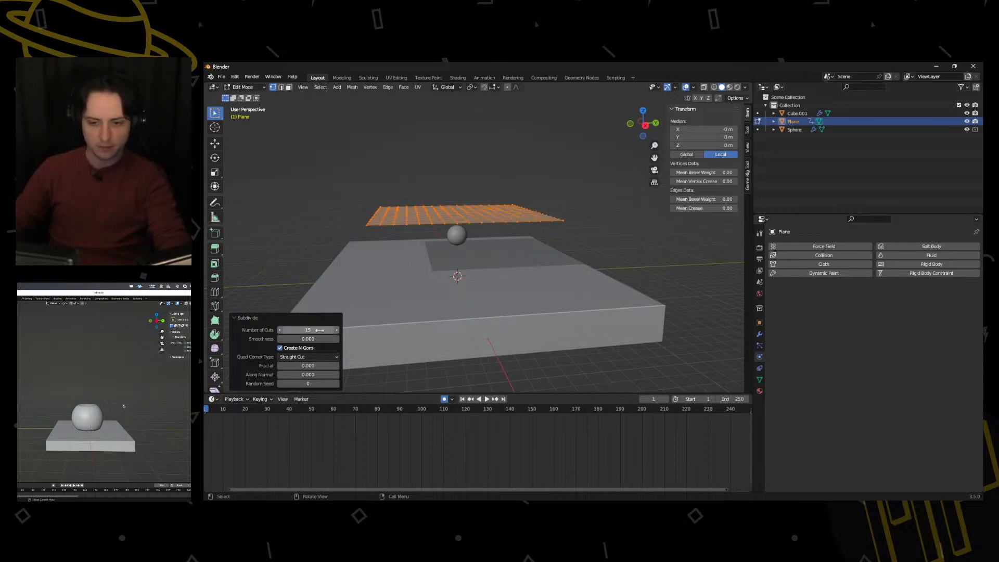
click(321, 331)
text(3)
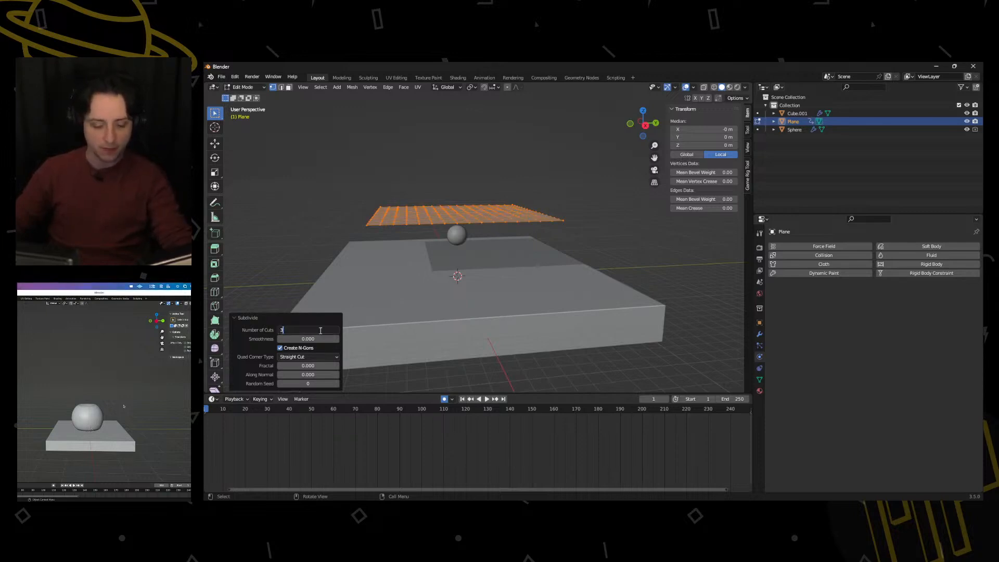
text(0)
key(Return)
middle_drag(403, 200, 429, 227)
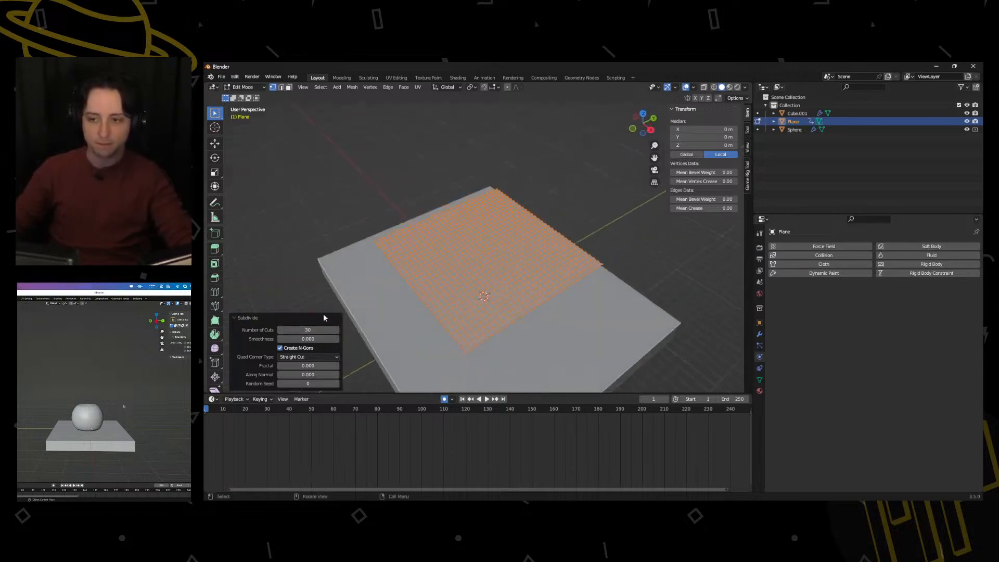
Set the plane's subdivision to 50 cuts and return to Object Mode
click(315, 330)
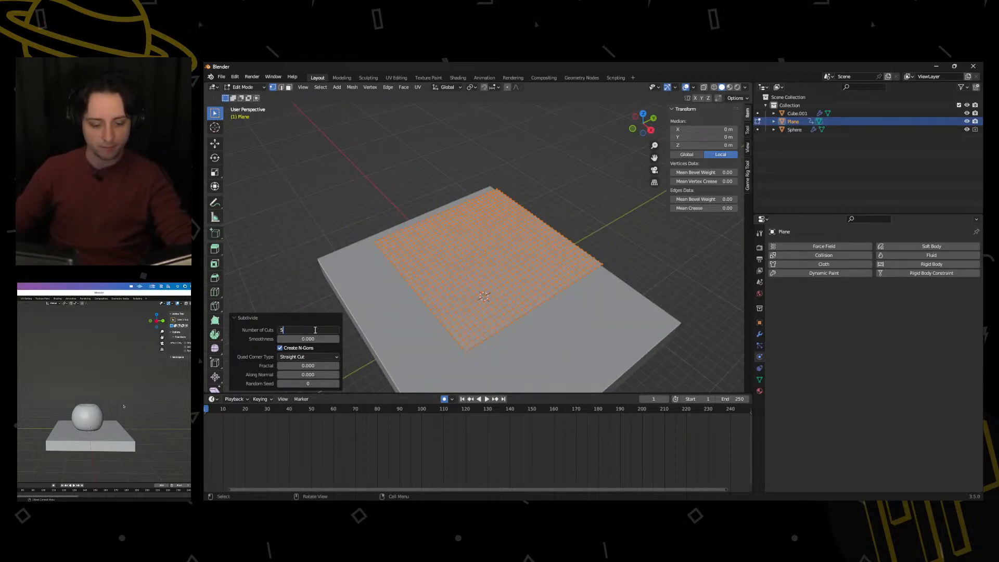
key(Return)
click(315, 330)
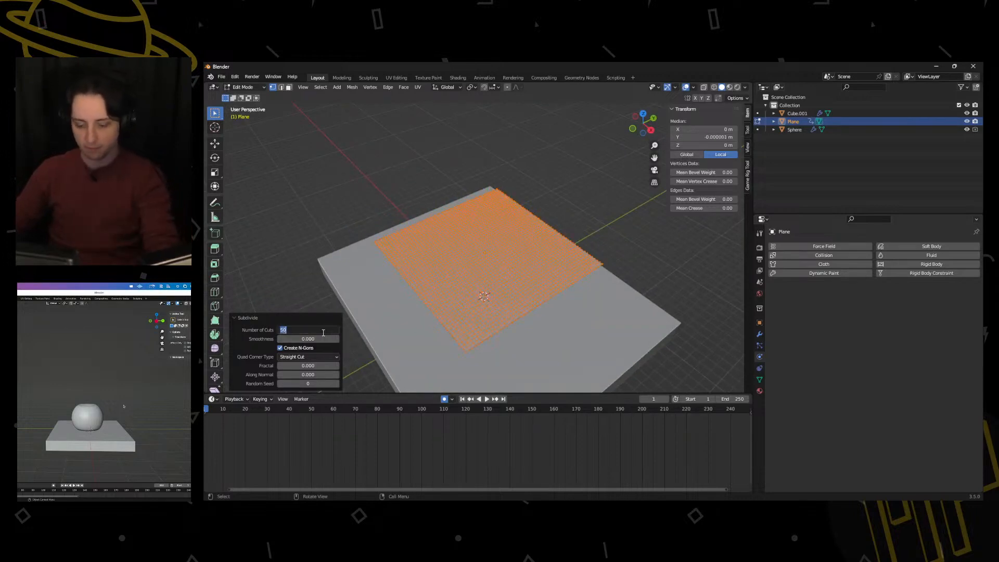
key(Return)
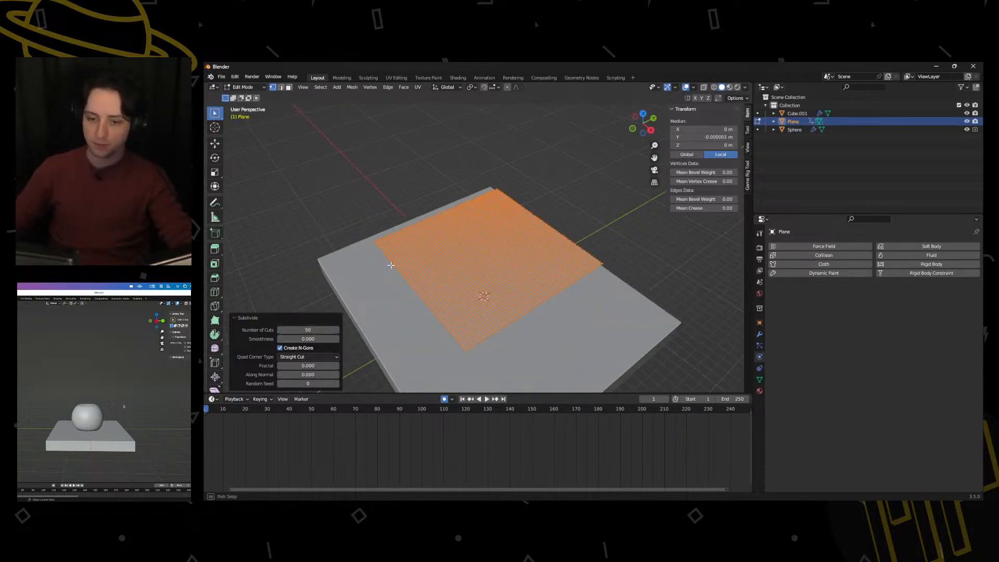
middle_drag(386, 260, 446, 364)
key(ctrl+Tab)
click(404, 333)
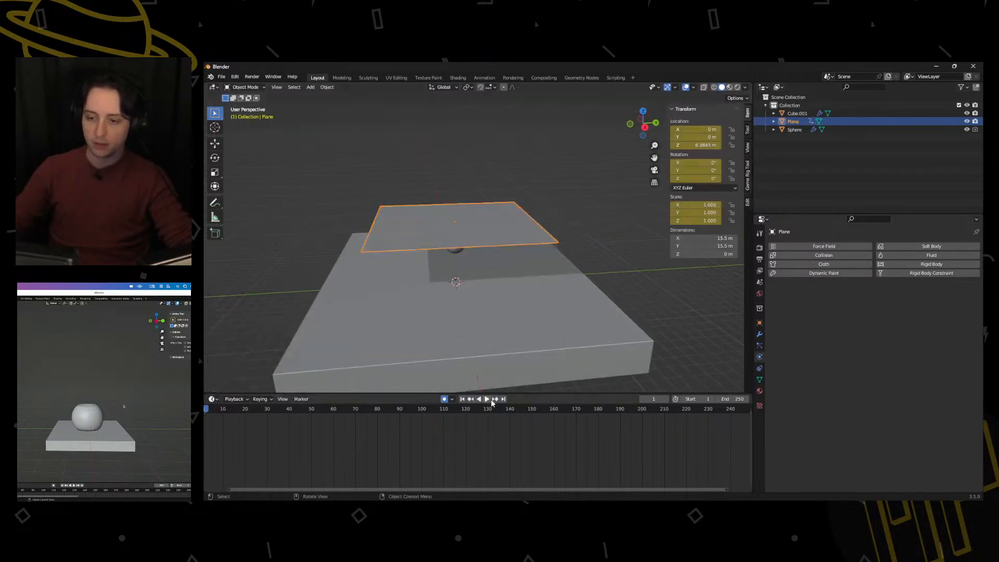
Add Cloth physics to the plane and play its drape over the sphere, finishing back at the first frame
click(488, 400)
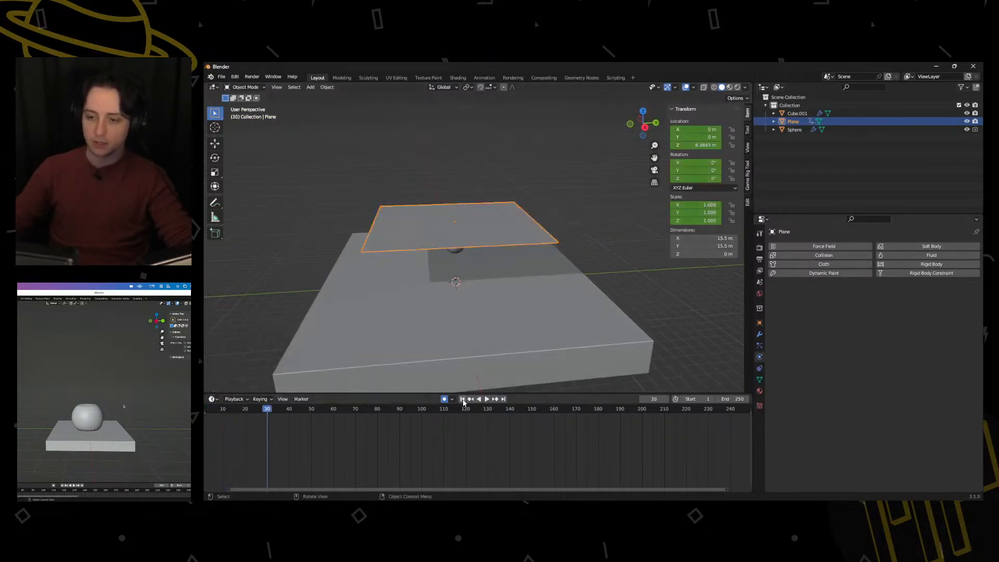
key(Escape)
click(824, 264)
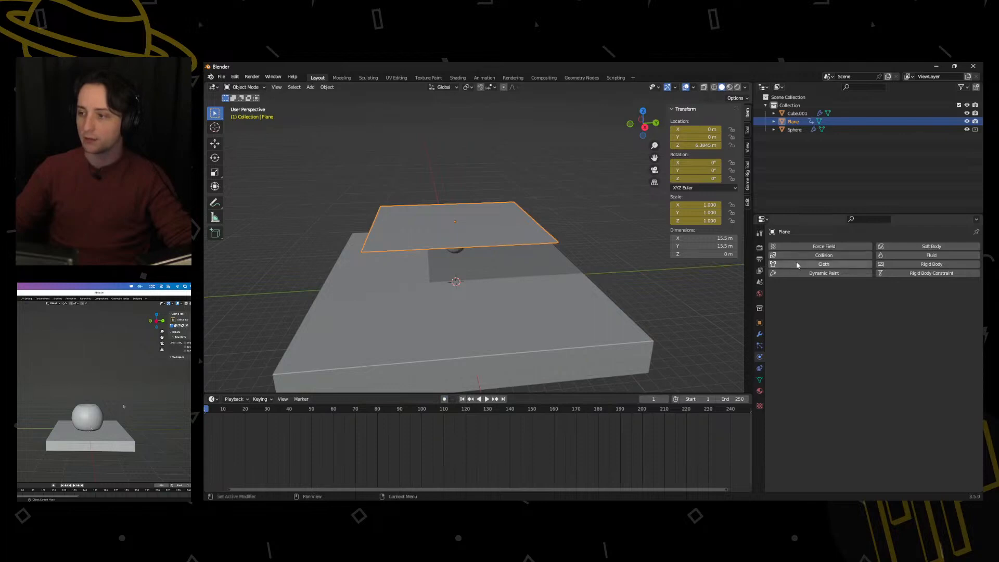
click(488, 400)
shift+middle_drag(442, 274, 495, 328)
scroll(495, 329, up, 3)
click(483, 399)
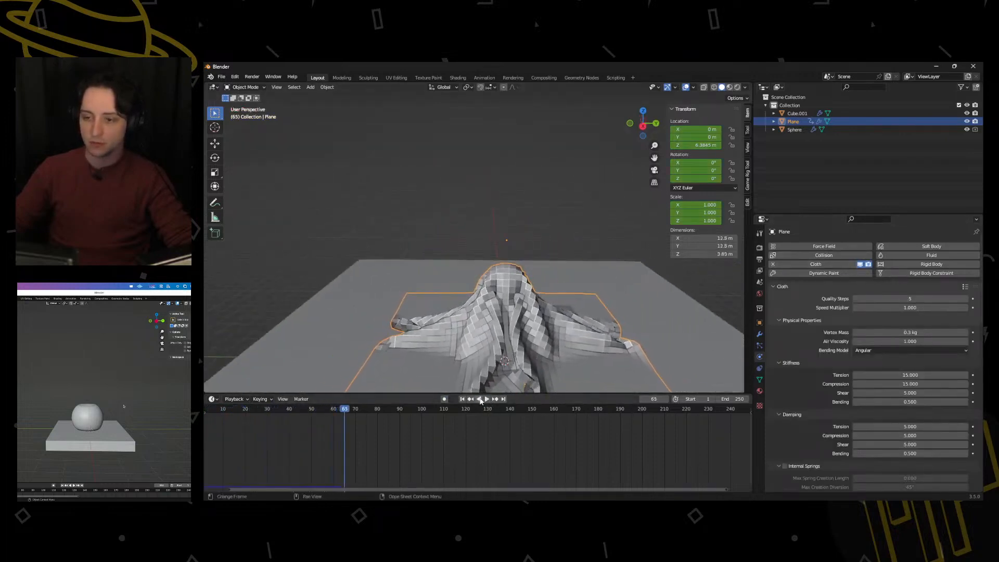
click(466, 399)
Apply smooth shading to the plane
right_click(453, 291)
key(Escape)
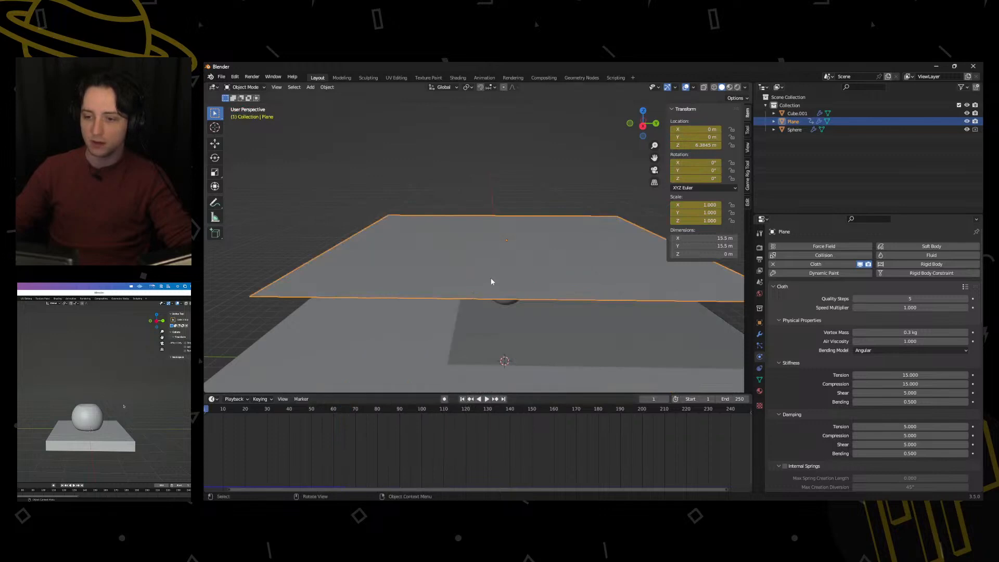
right_click(492, 280)
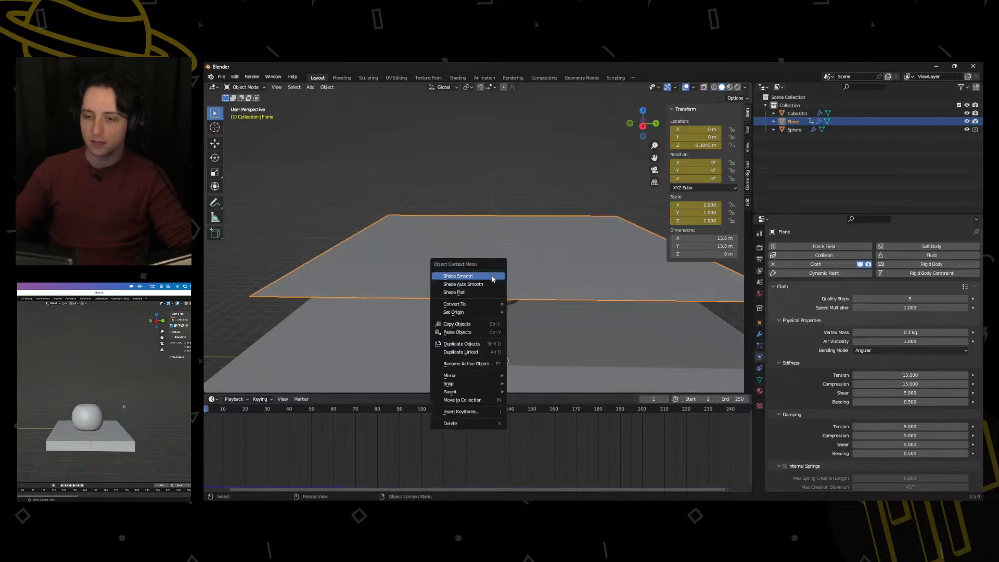
click(461, 280)
Subdivide the plane's entire mesh two more times in Edit Mode, with one cut each time
key(ctrl+Tab)
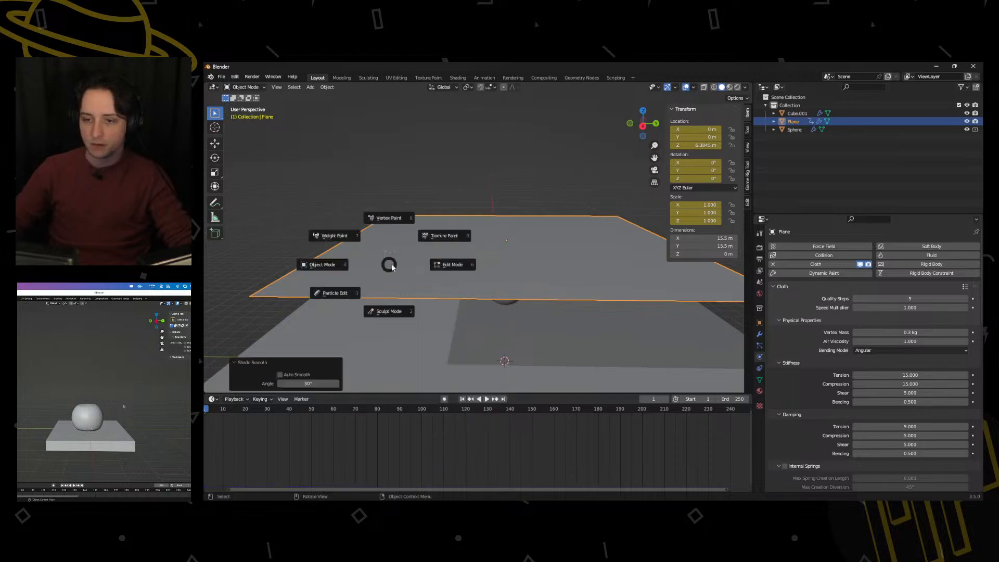
click(448, 266)
middle_drag(259, 291, 521, 285)
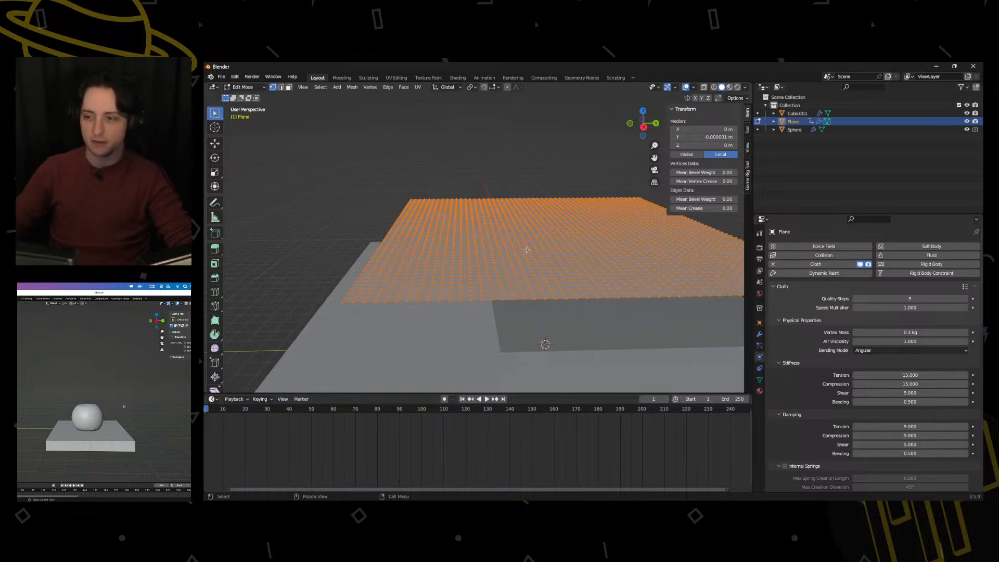
right_click(531, 239)
click(531, 239)
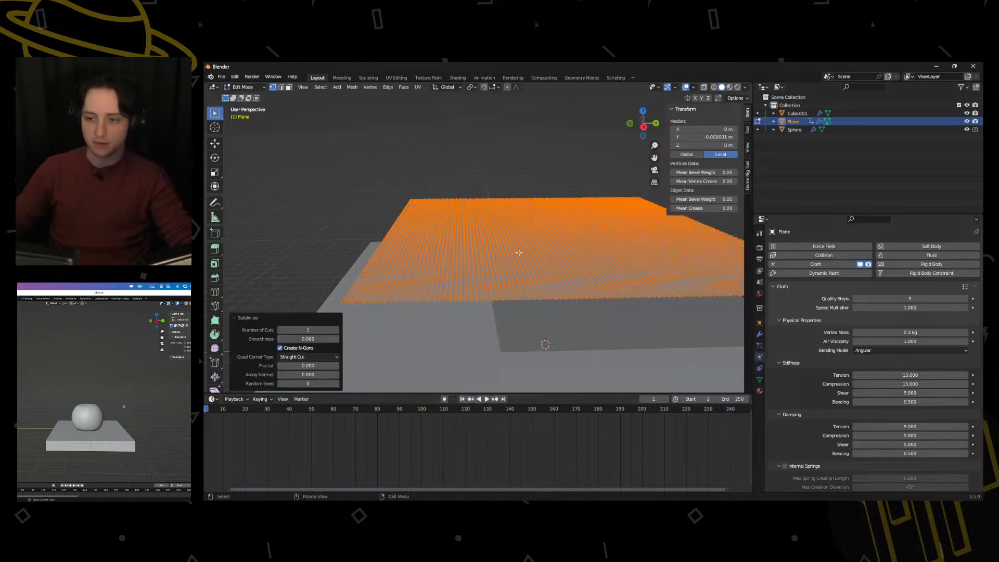
right_click(436, 281)
key(Escape)
key(ctrl+Tab)
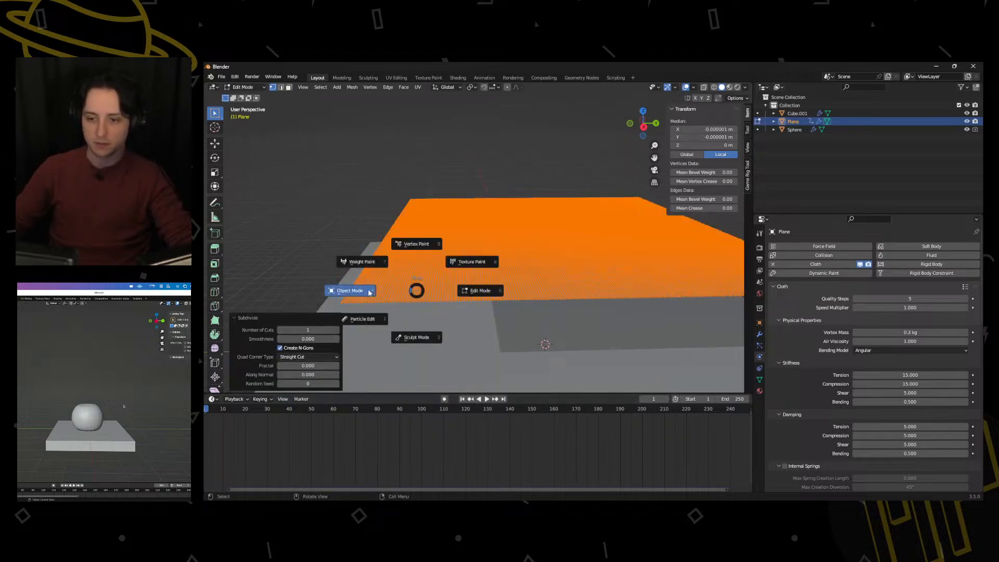
click(341, 301)
key(ctrl+Tab)
click(324, 300)
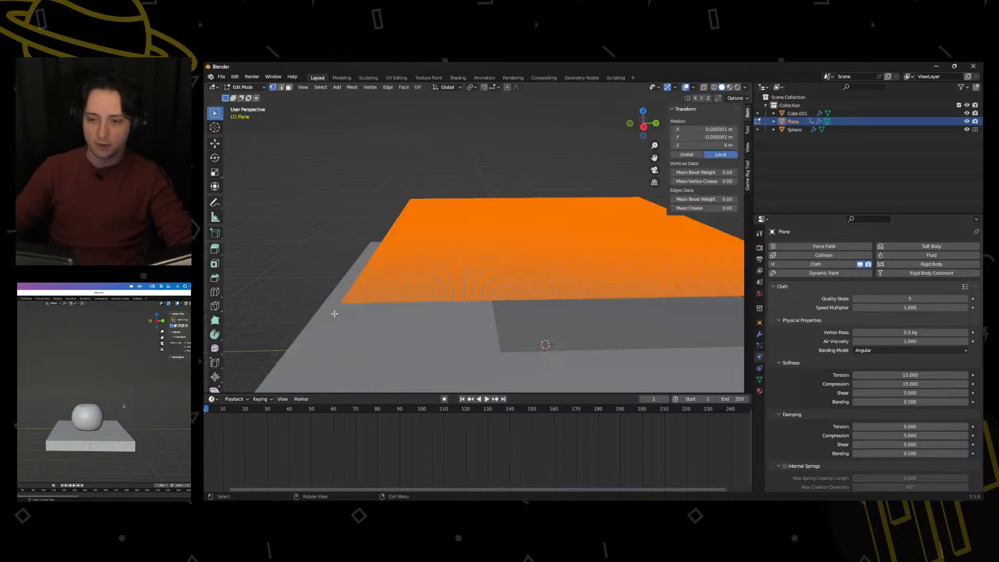
Select the vertices at two adjacent corners of the plane and assign them to a new vertex group
drag(324, 350, 359, 312)
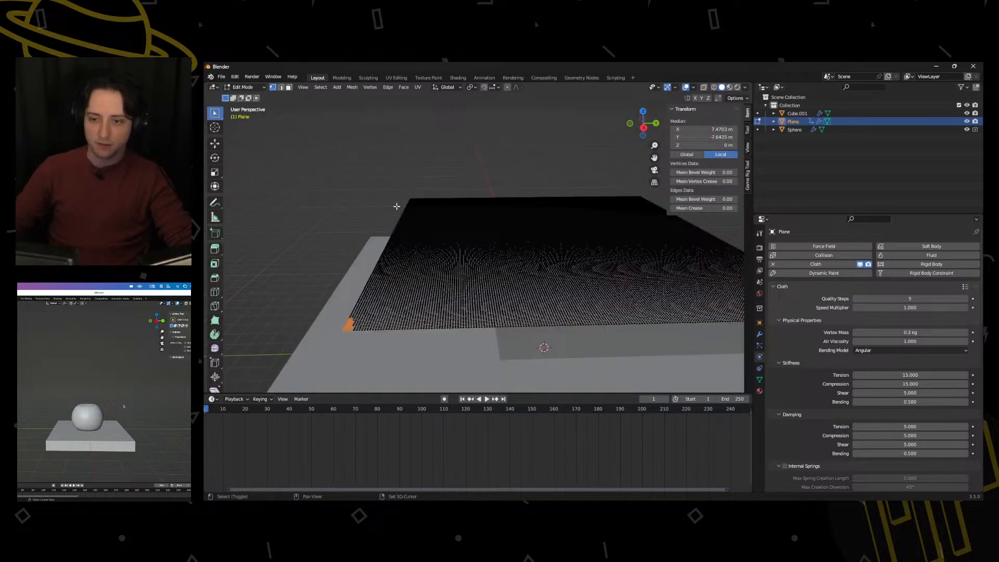
shift+drag(390, 208, 405, 188)
middle_drag(386, 188, 391, 225)
shift+drag(403, 198, 413, 207)
middle_drag(471, 265, 454, 246)
scroll(454, 246, down, 2)
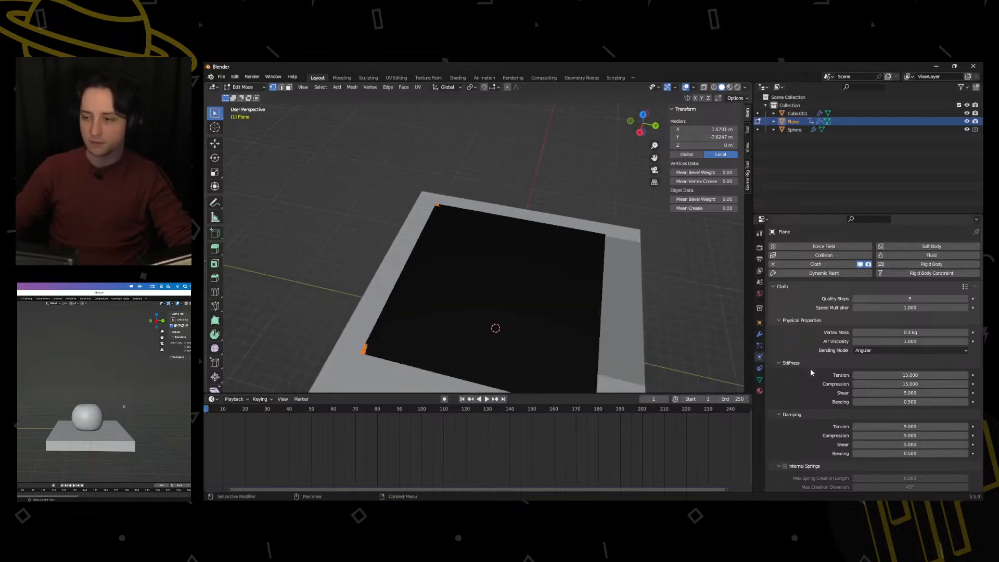
click(759, 379)
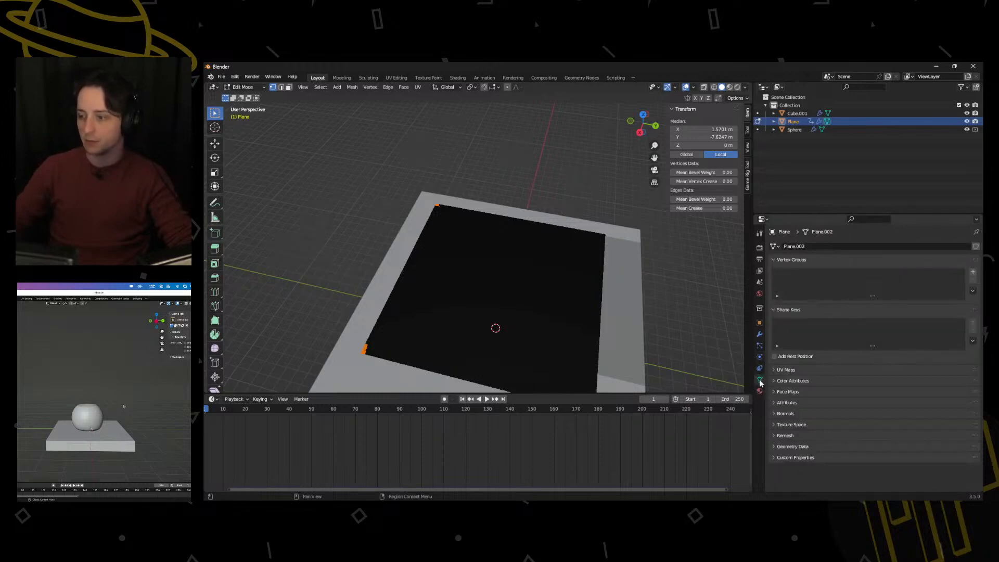
click(973, 272)
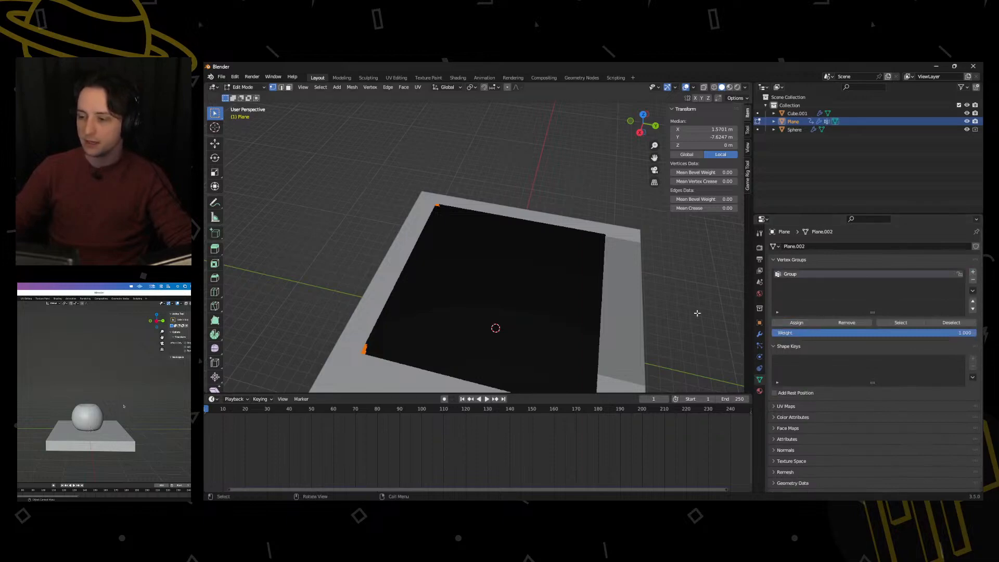
Set the pin group in the plane's cloth shape settings to the vertex group Group
click(759, 334)
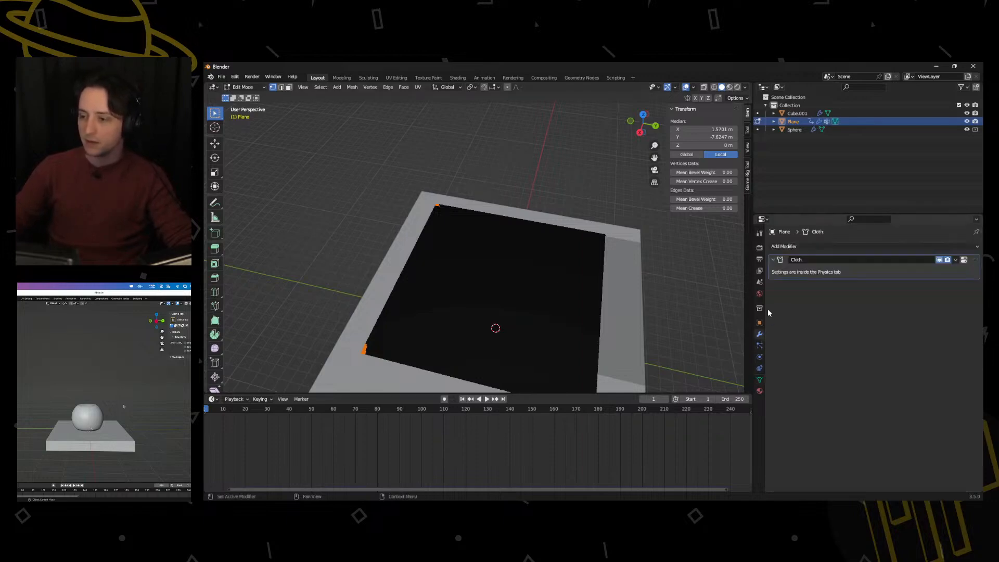
click(760, 357)
scroll(841, 394, down, 8)
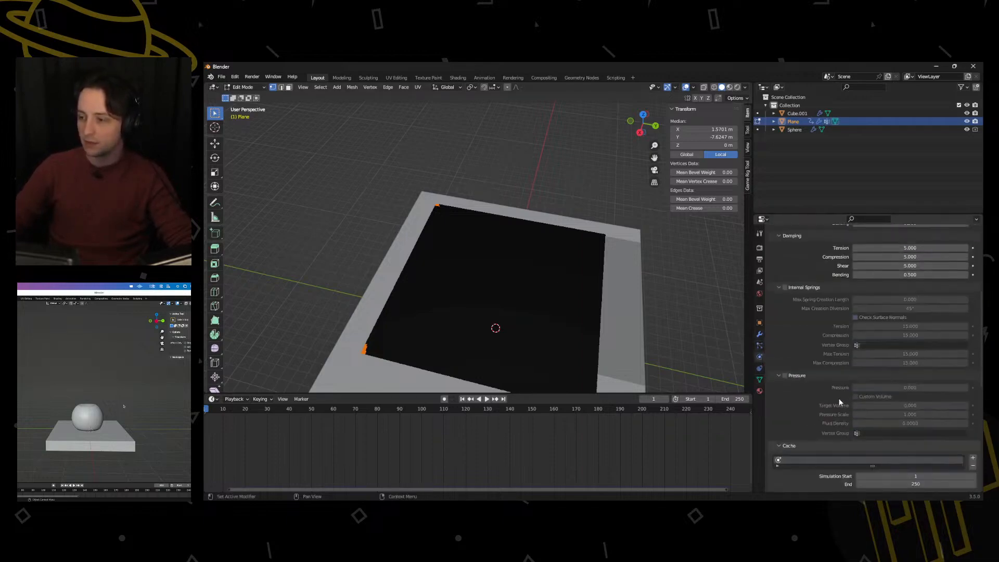
scroll(784, 385, down, 7)
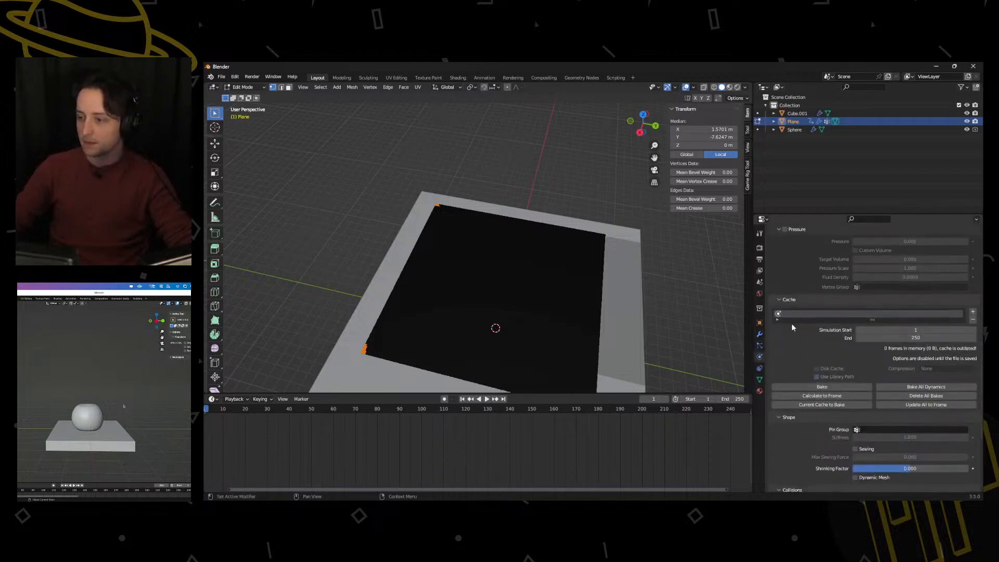
click(783, 300)
click(893, 321)
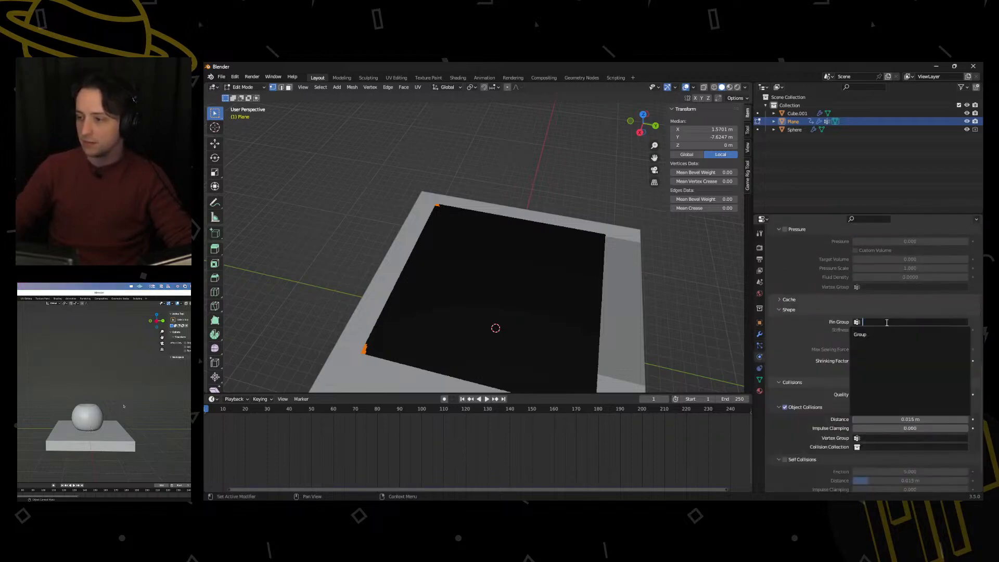
click(869, 336)
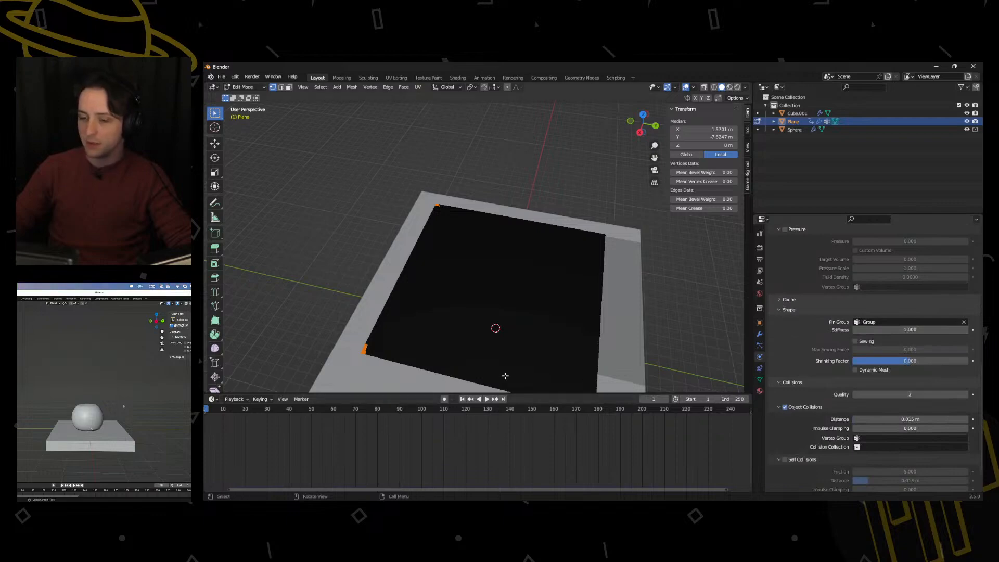
Return to Object Mode and play the start of the pinned cloth simulation from a low side view
key(ctrl+Tab)
click(505, 403)
click(487, 399)
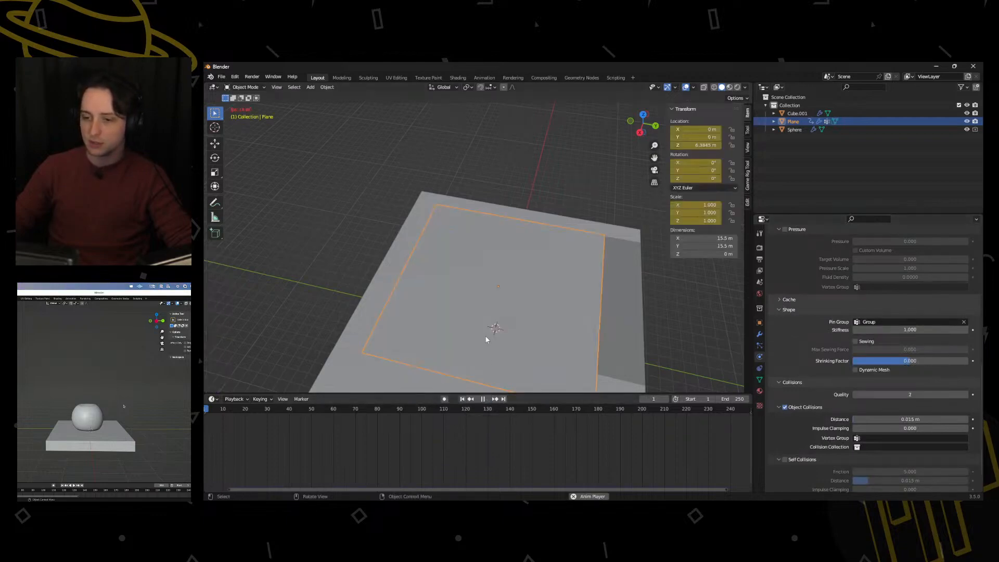
middle_drag(495, 303, 496, 303)
middle_drag(490, 370, 491, 371)
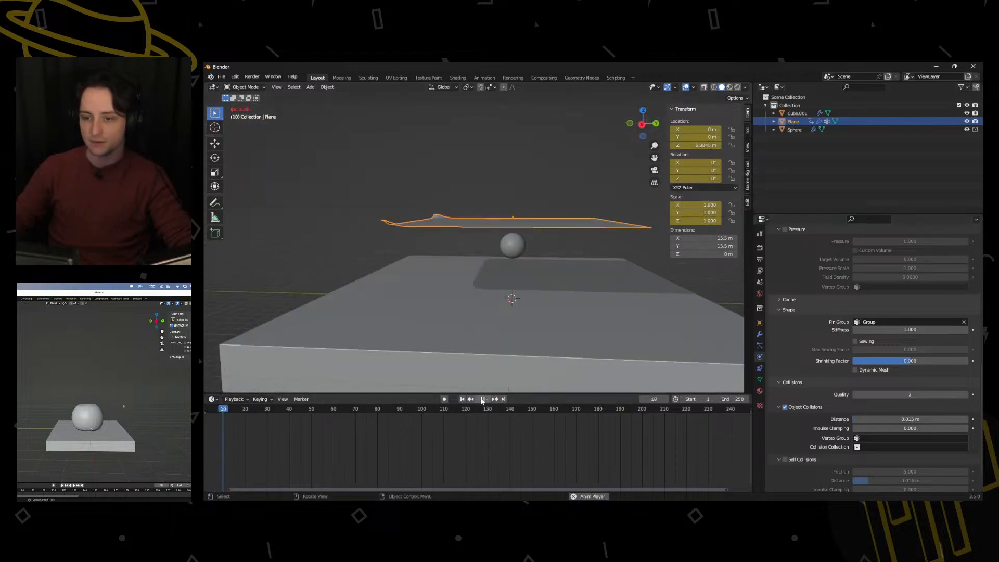
key(Escape)
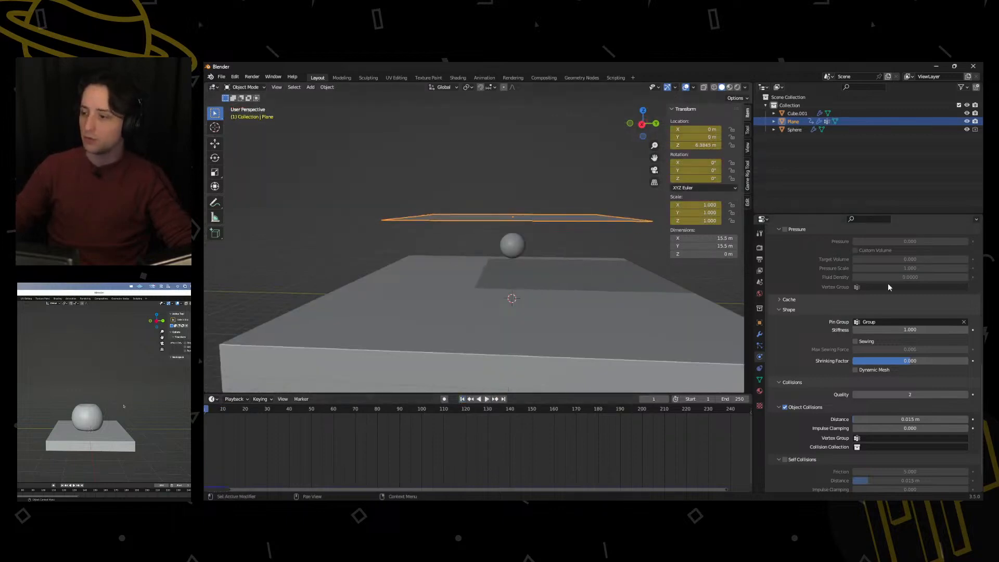
Bake the plane's cloth simulation cache, stopping the bake partway through the 250-frame range
click(785, 300)
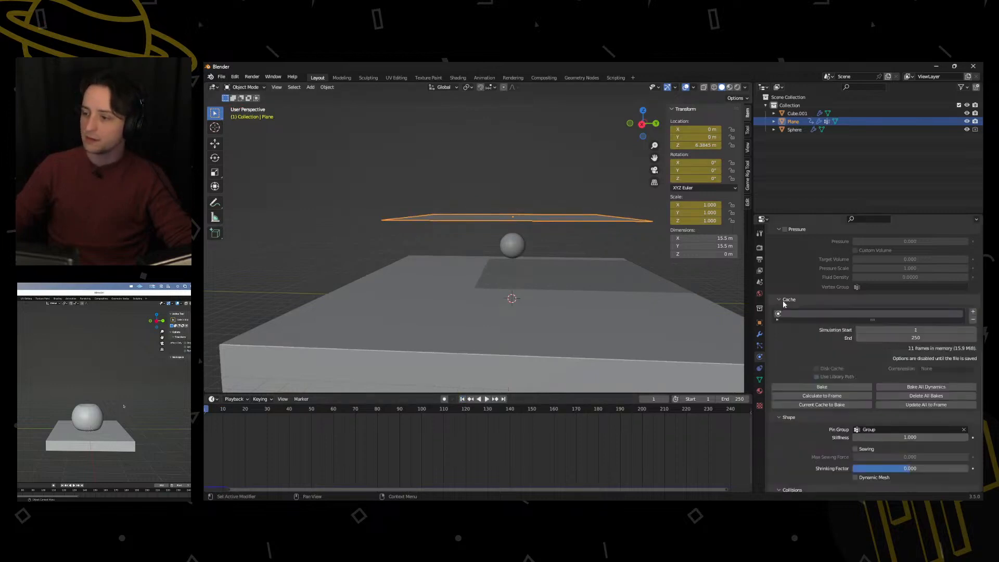
click(836, 386)
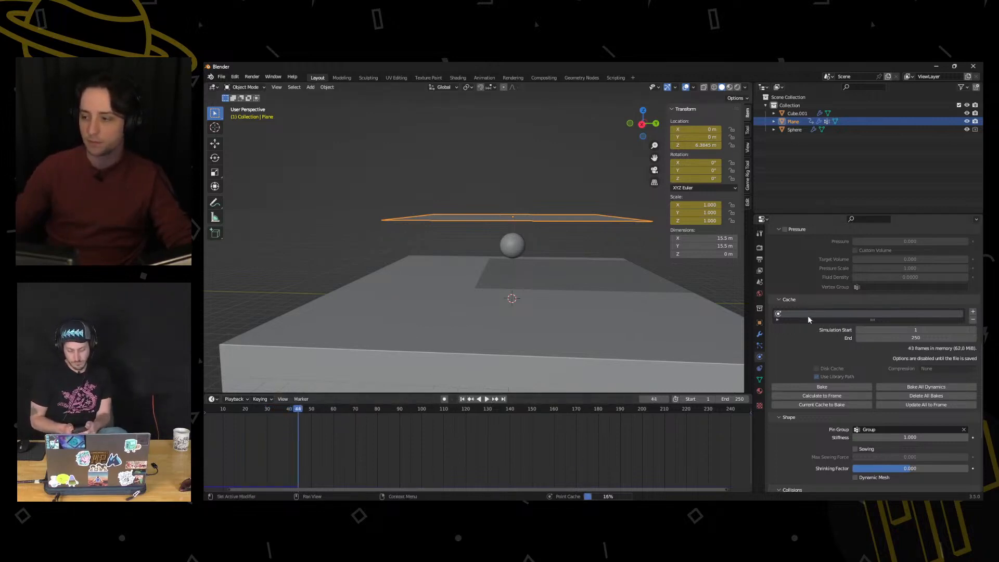
key(Escape)
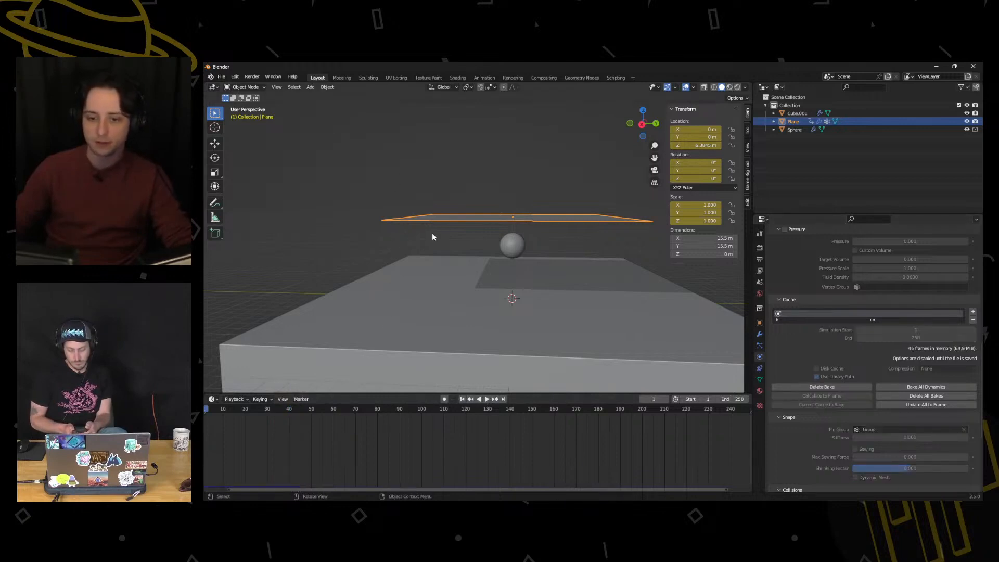
Play the cloth simulation to frame 100 and examine the pinned corners and the folds over the sphere
click(488, 399)
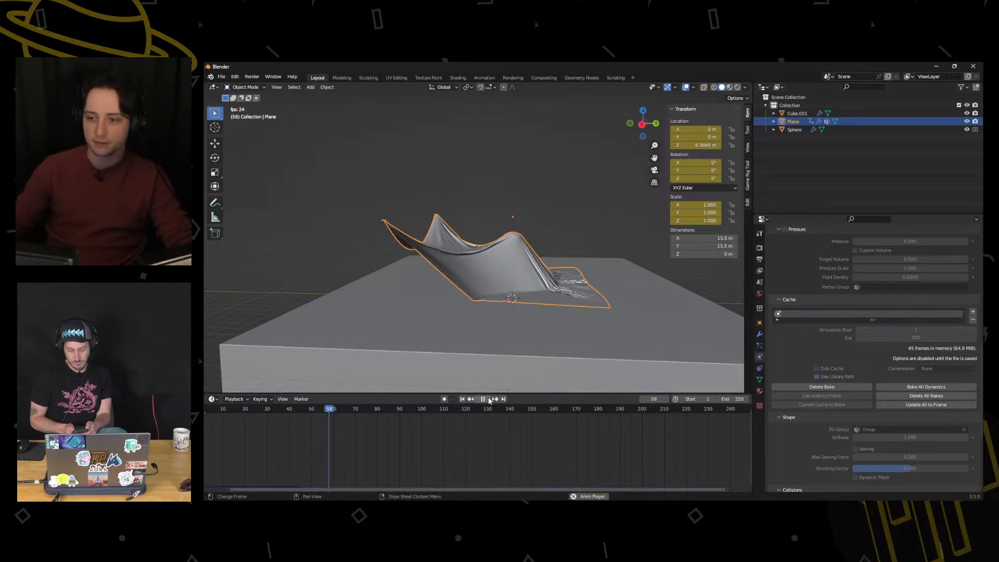
middle_drag(543, 280, 504, 299)
scroll(505, 303, up, 4)
click(481, 400)
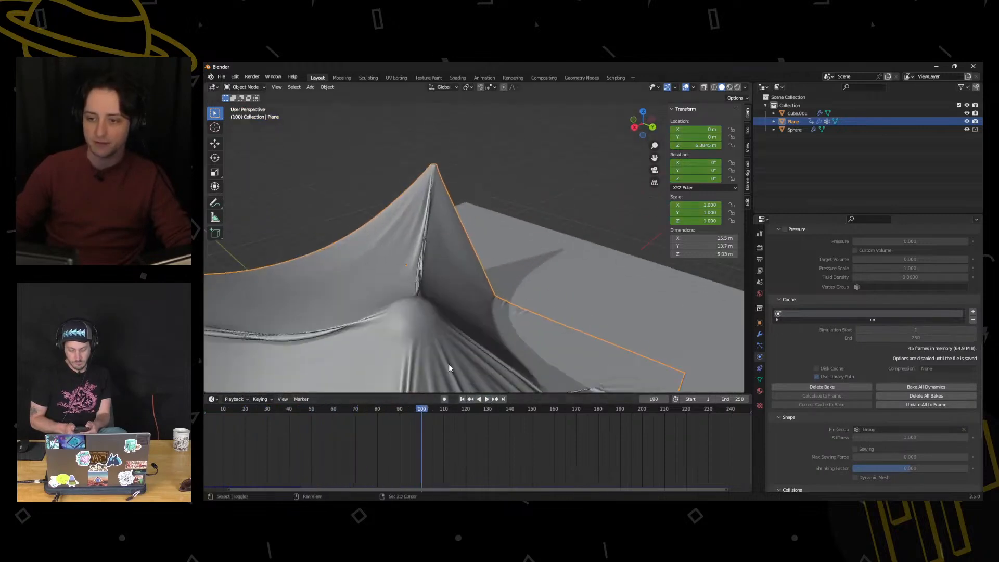
middle_drag(449, 364, 510, 295)
scroll(489, 342, down, 4)
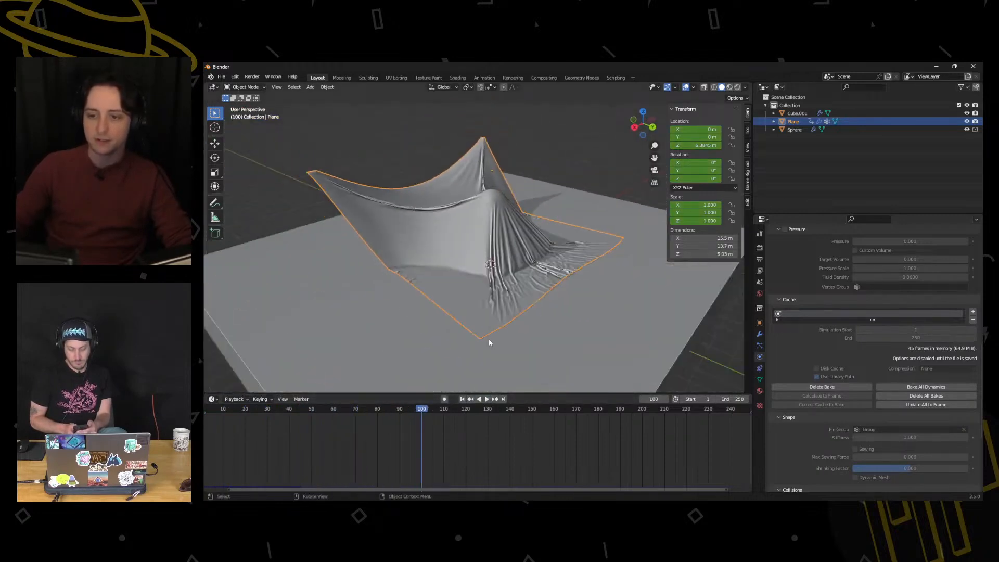
Scrub the cloth simulation to frame 41 and examine the folds over the sphere up close
click(462, 399)
drag(284, 412, 292, 410)
scroll(483, 265, up, 6)
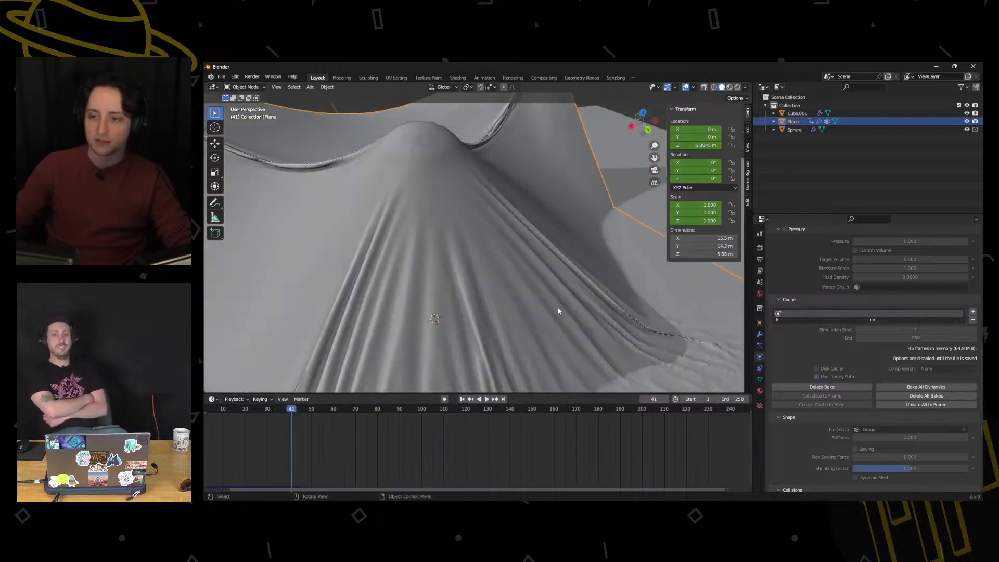
scroll(498, 279, down, 5)
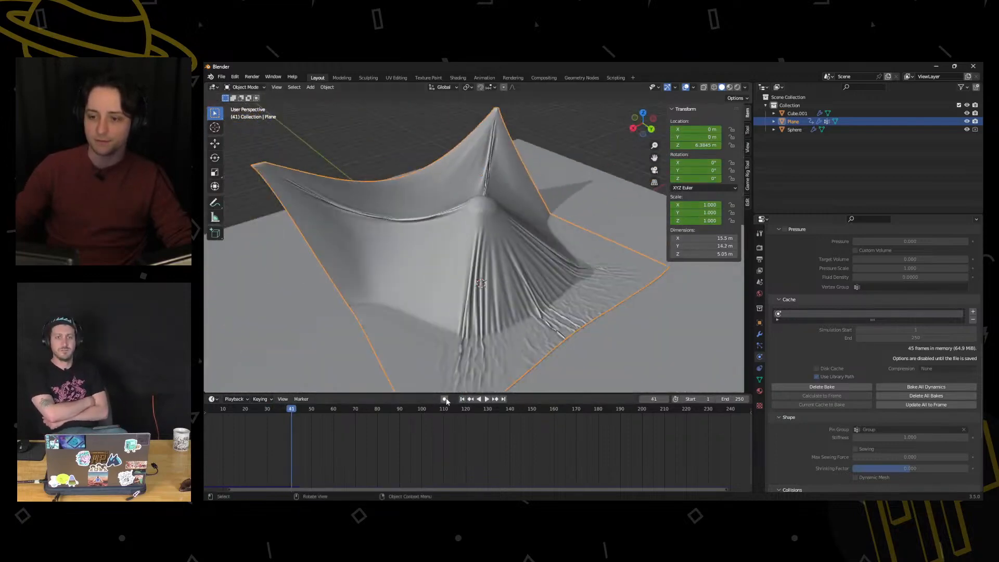
Return to frame 1 and enter Edit Mode on the plane
click(461, 400)
right_click(496, 241)
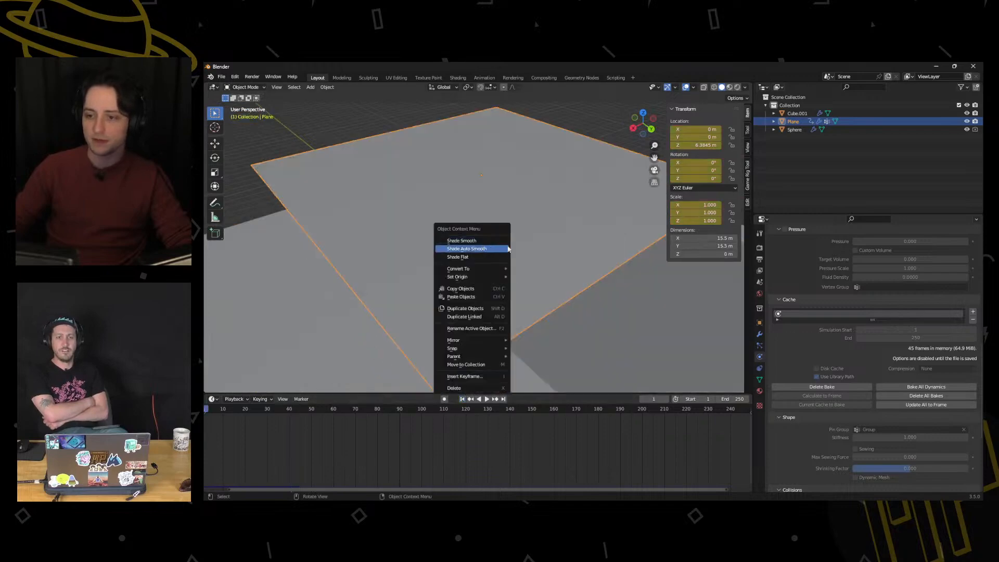
key(ctrl+Tab)
click(621, 242)
scroll(516, 302, up, 3)
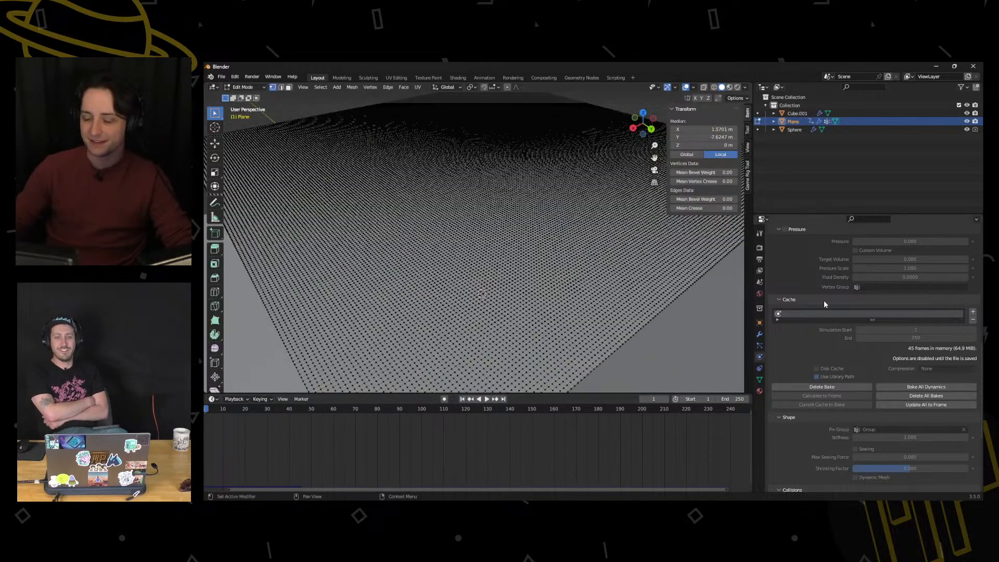
click(760, 336)
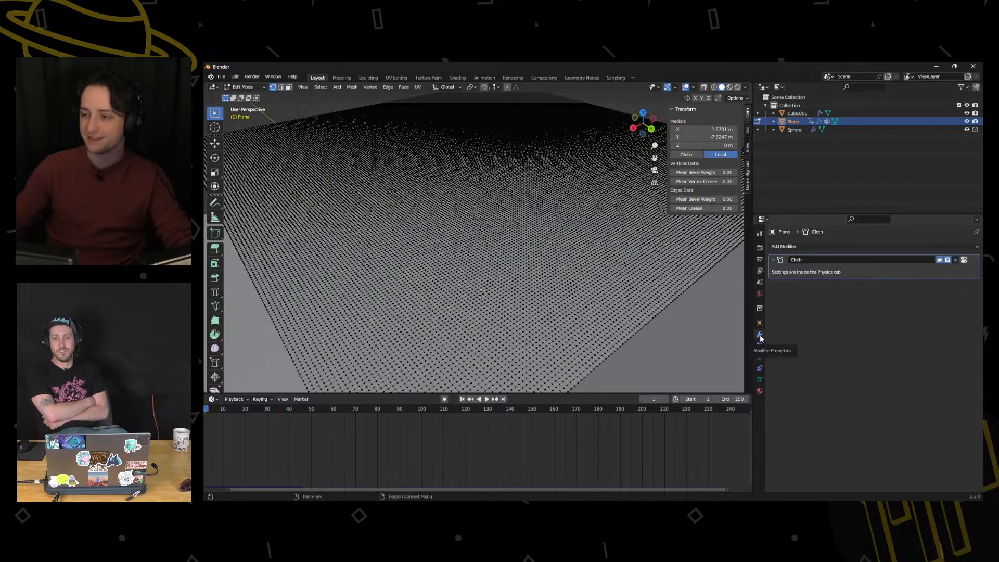
click(760, 347)
click(759, 357)
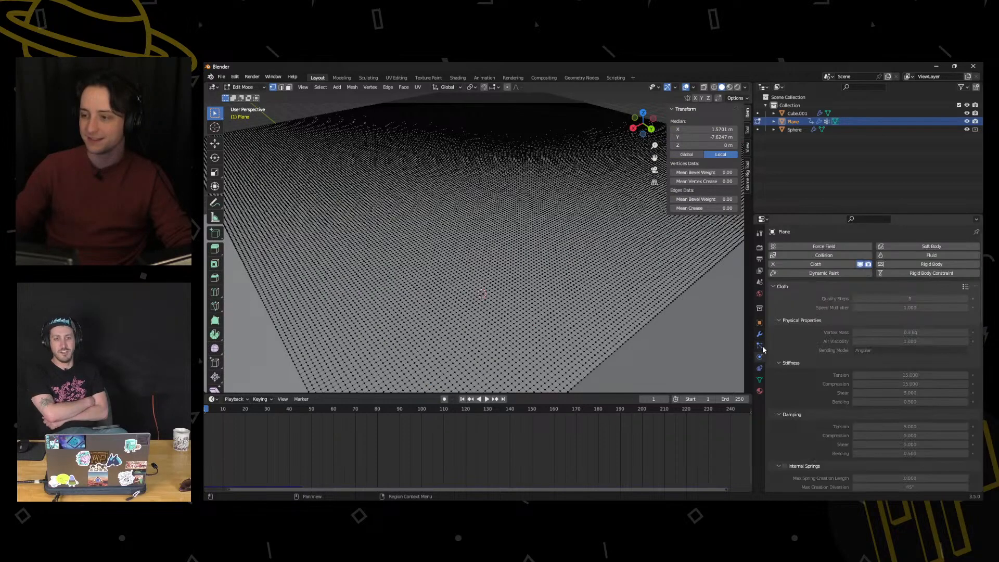
click(760, 347)
Select all of the plane's vertices and un-subdivide the mesh with 2 iterations
key(a)
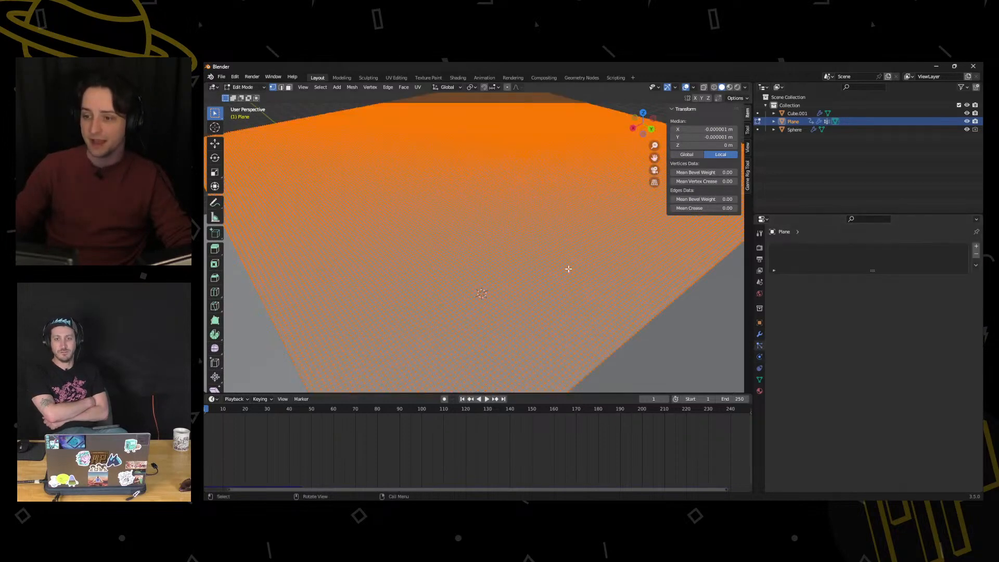
right_click(568, 269)
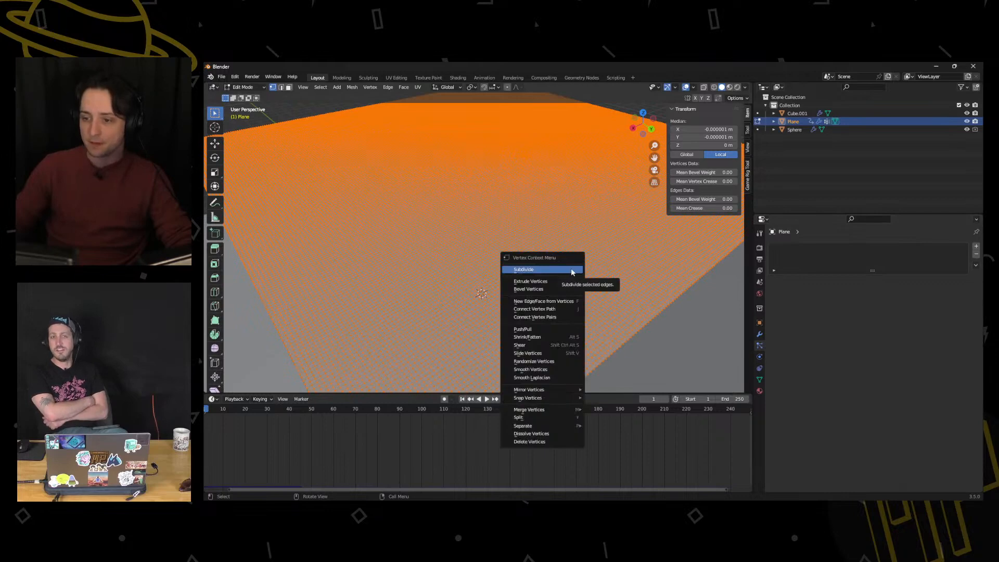
key(F4)
mouse_move(506, 236)
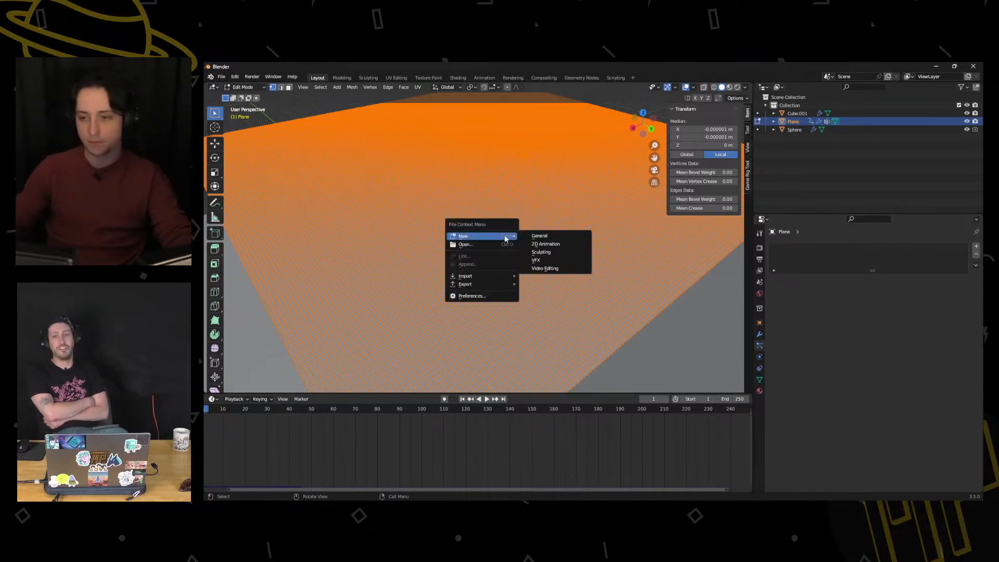
click(563, 237)
key(F3)
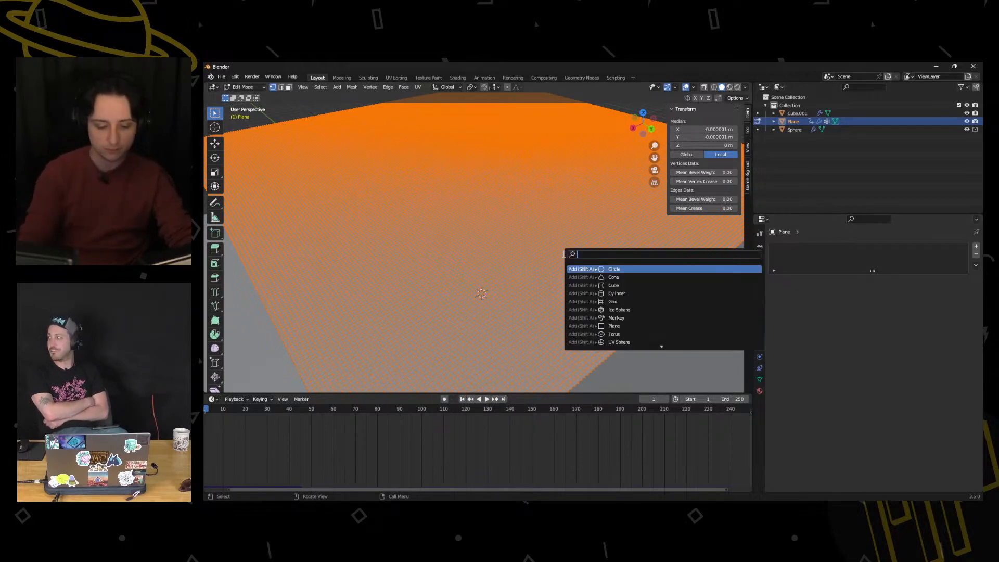
text(unsu)
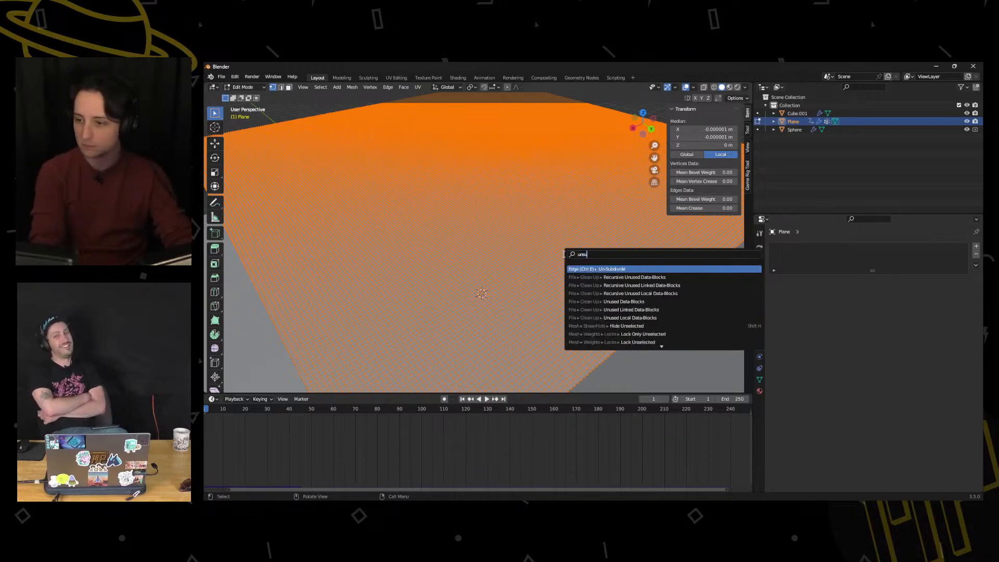
key(Return)
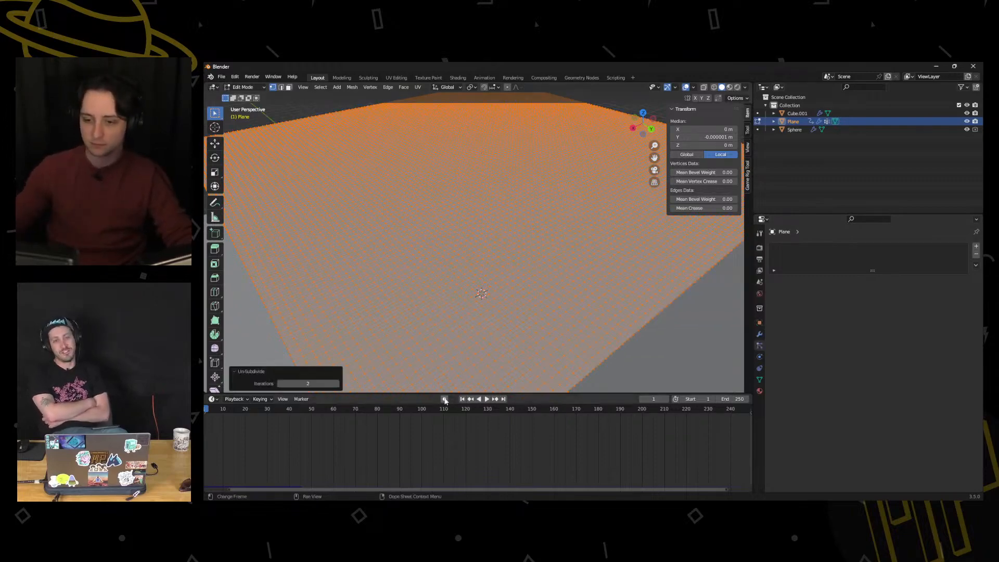
click(337, 384)
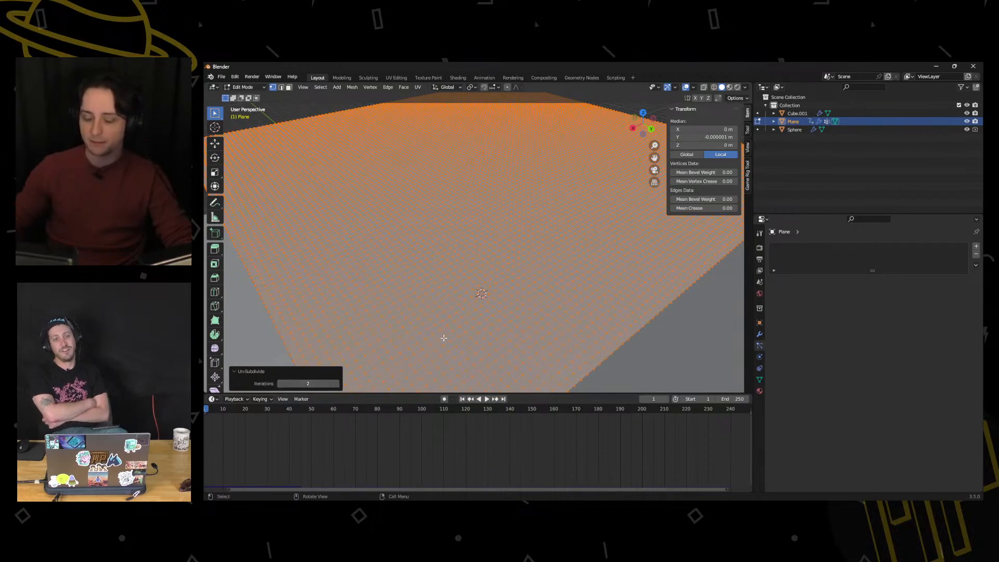
Clear the full mesh selection and look through the unfiltered operator search as far as the edge and edit commands
key(ctrl+Tab)
key(Escape)
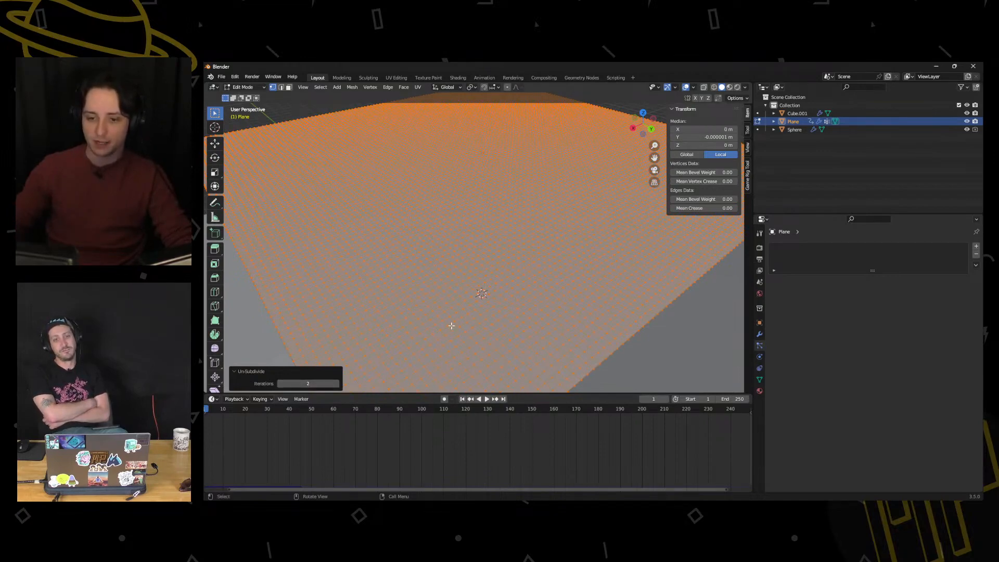
click(454, 322)
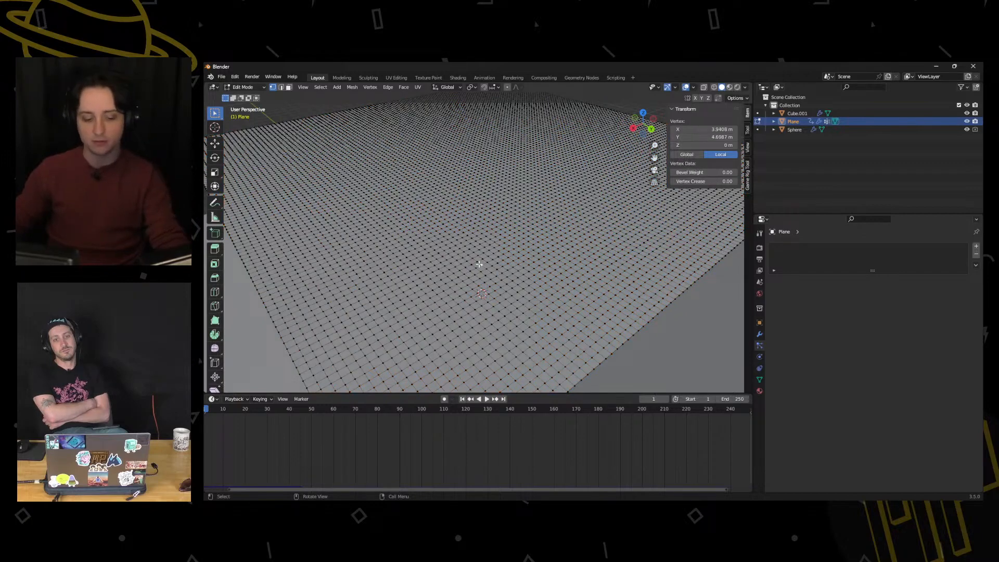
key(F3)
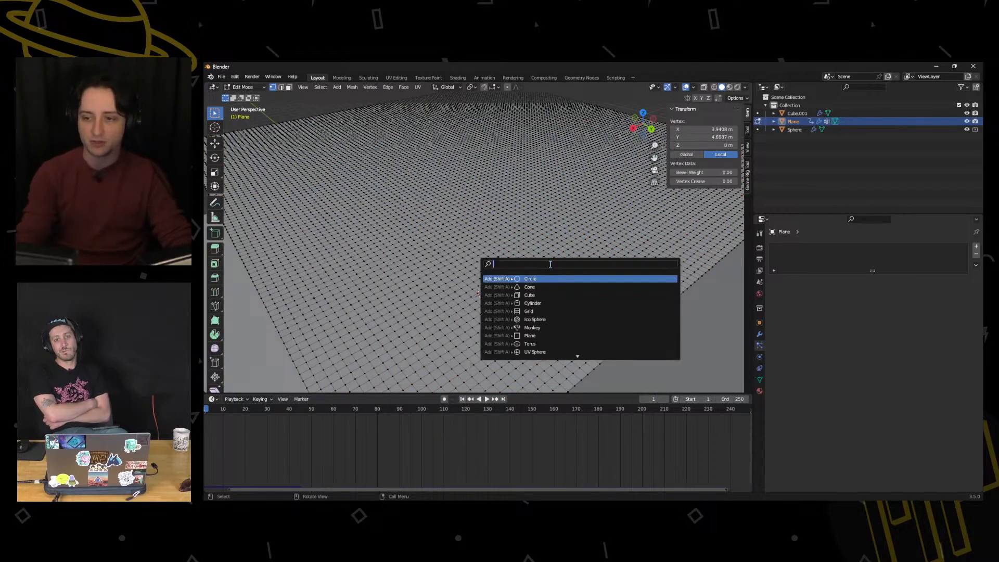
key(BackSpace)
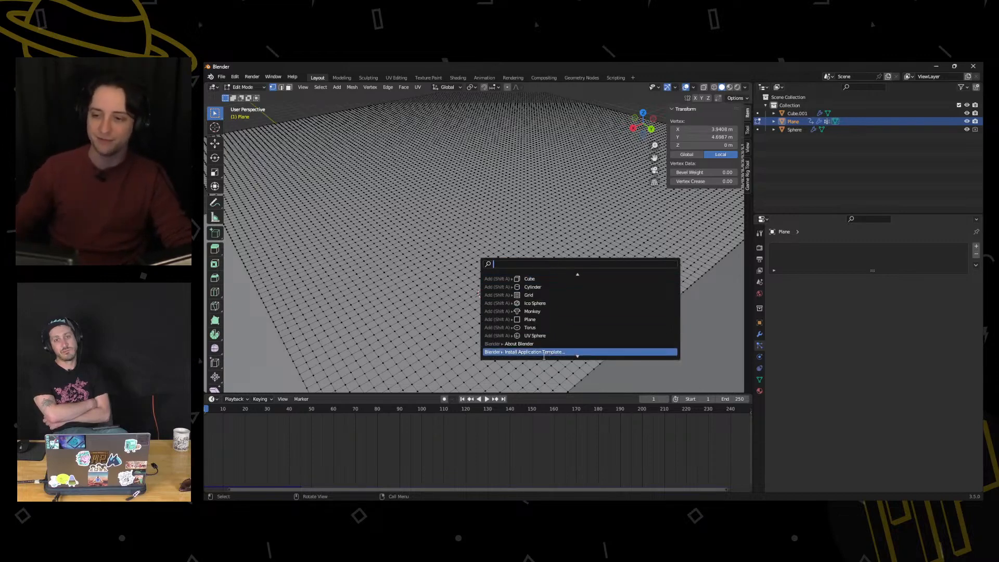
scroll(545, 348, down, 12)
scroll(545, 350, down, 15)
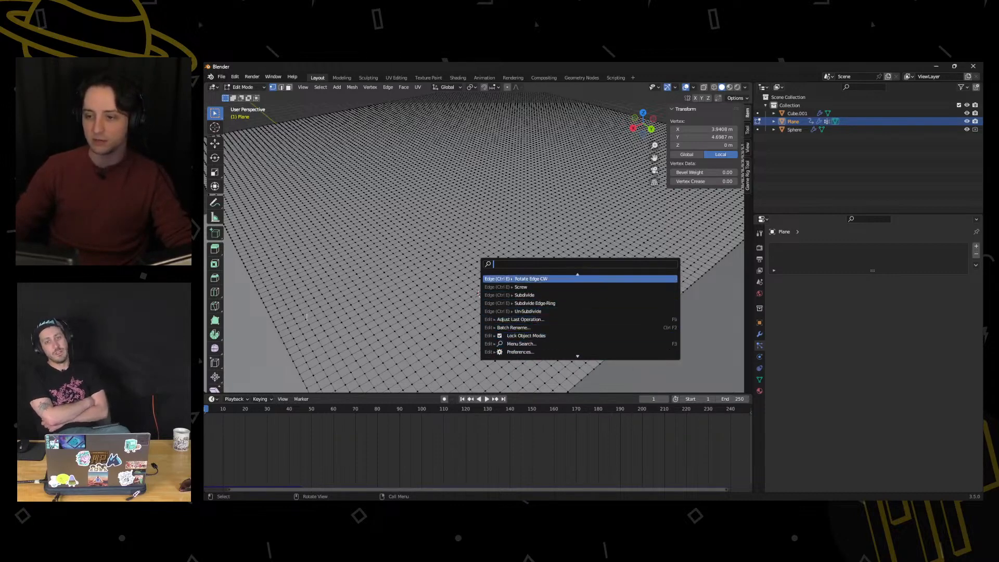
scroll(513, 313, down, 11)
Return the un-subdivided plane to Object Mode with the whole scene in view
middle_drag(484, 319, 471, 268)
scroll(484, 319, up, 1)
key(ctrl+Tab)
click(433, 320)
scroll(470, 239, up, 2)
shift+middle_drag(462, 174, 460, 204)
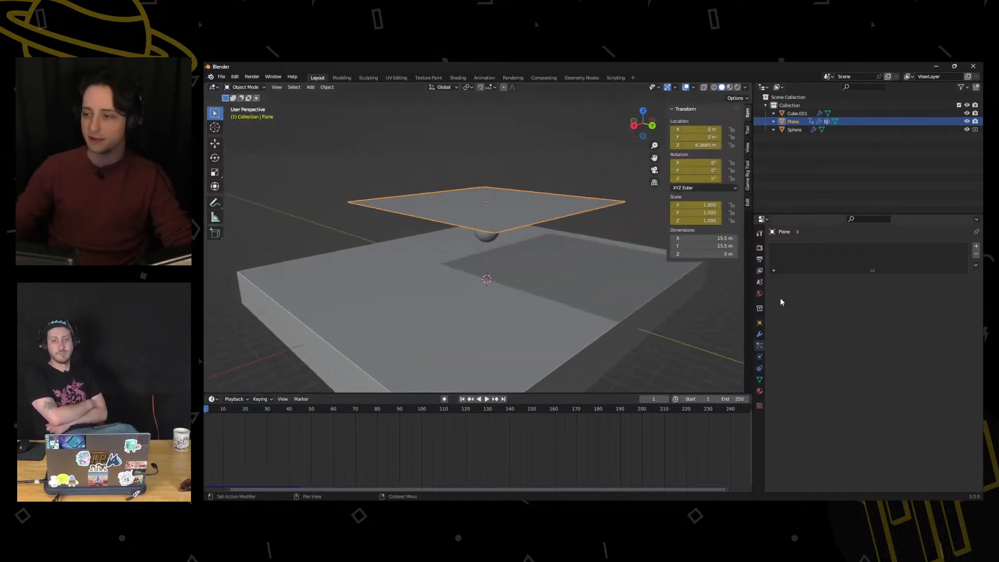
Delete the plane's existing cloth bake and bake the cache again for frames 1 to 250
click(760, 336)
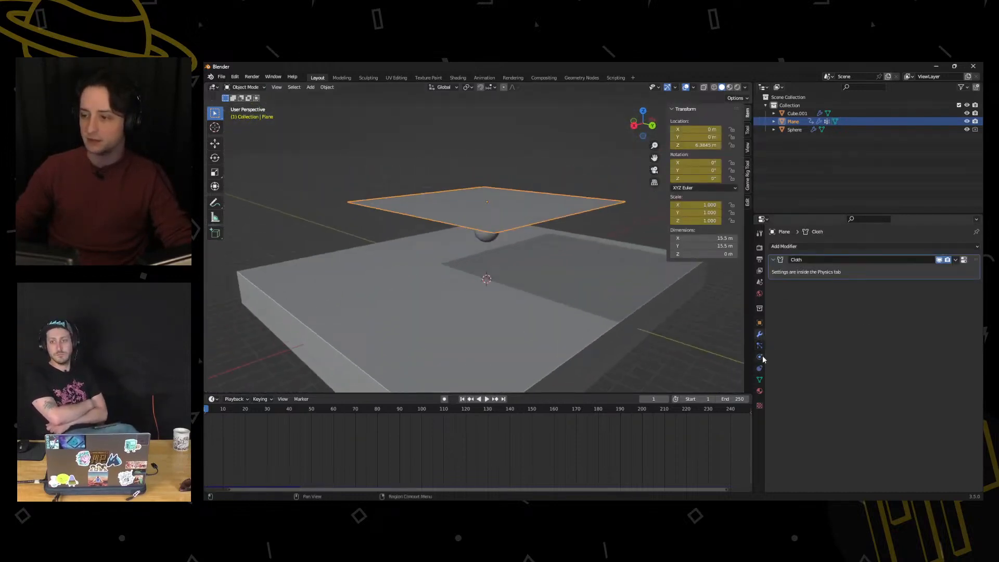
click(760, 357)
scroll(786, 396, down, 15)
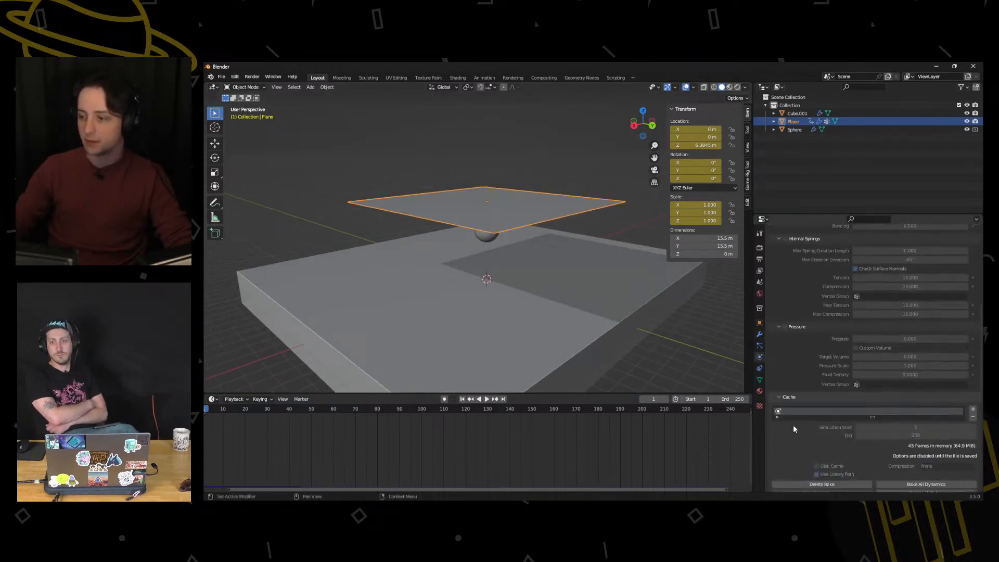
scroll(826, 451, down, 1)
click(815, 468)
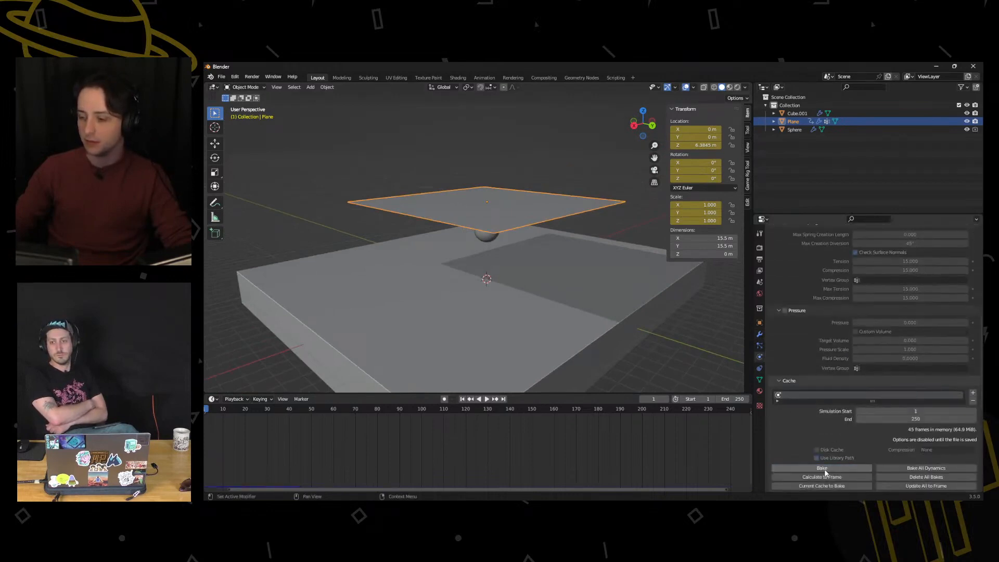
click(823, 469)
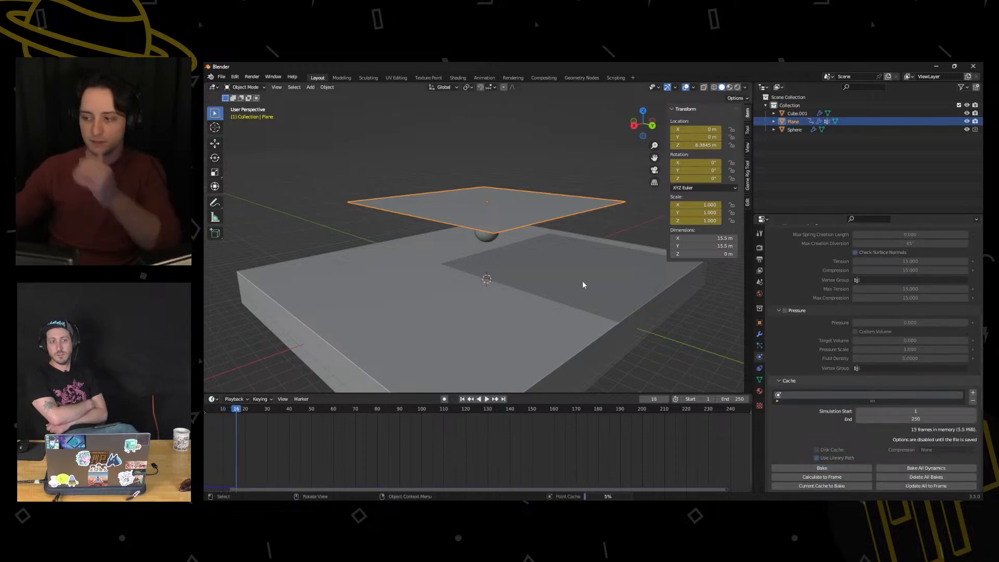
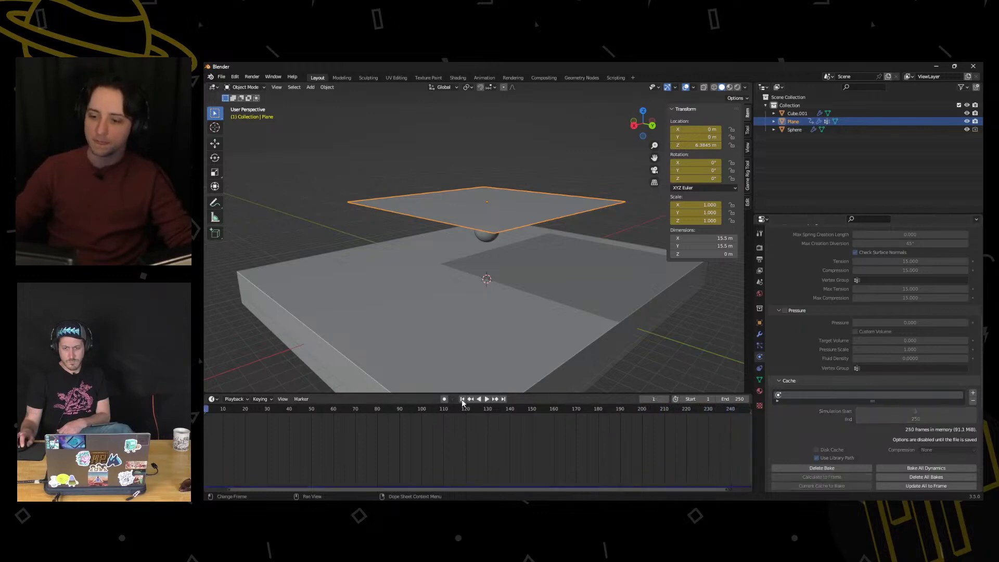
Play the rebaked cloth simulation, stop it at frame 84, and examine how the coarser mesh drapes over the sphere
click(486, 399)
middle_drag(451, 277, 477, 286)
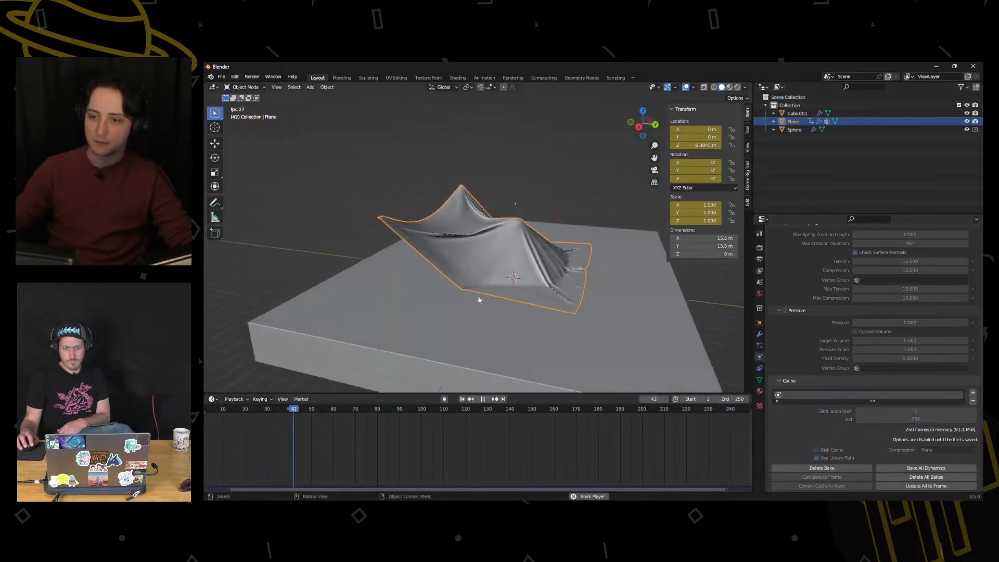
click(482, 399)
scroll(801, 386, down, 10)
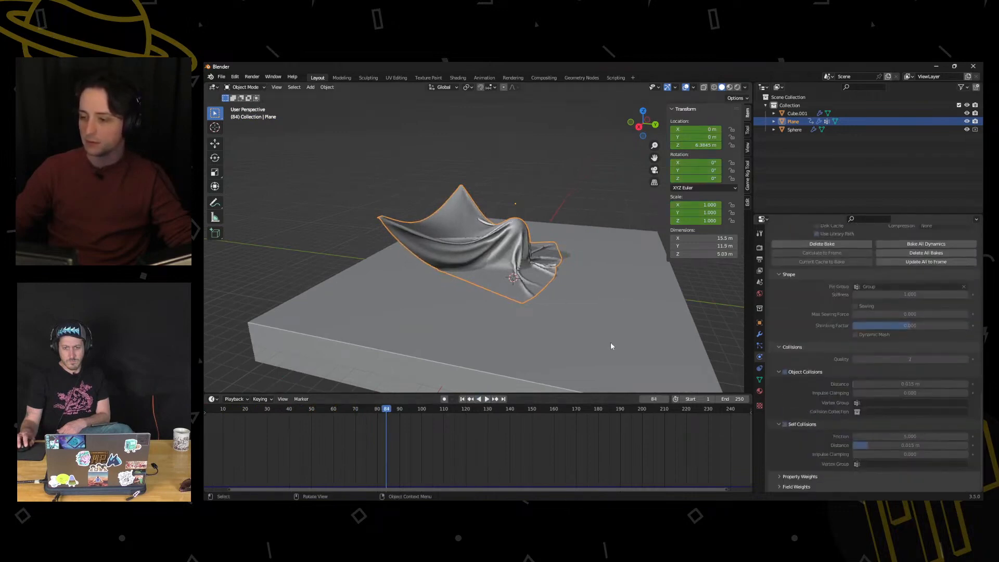
scroll(482, 285, up, 3)
Return to frame 1 and delete the plane's cloth bake so its physics settings can be edited
click(462, 400)
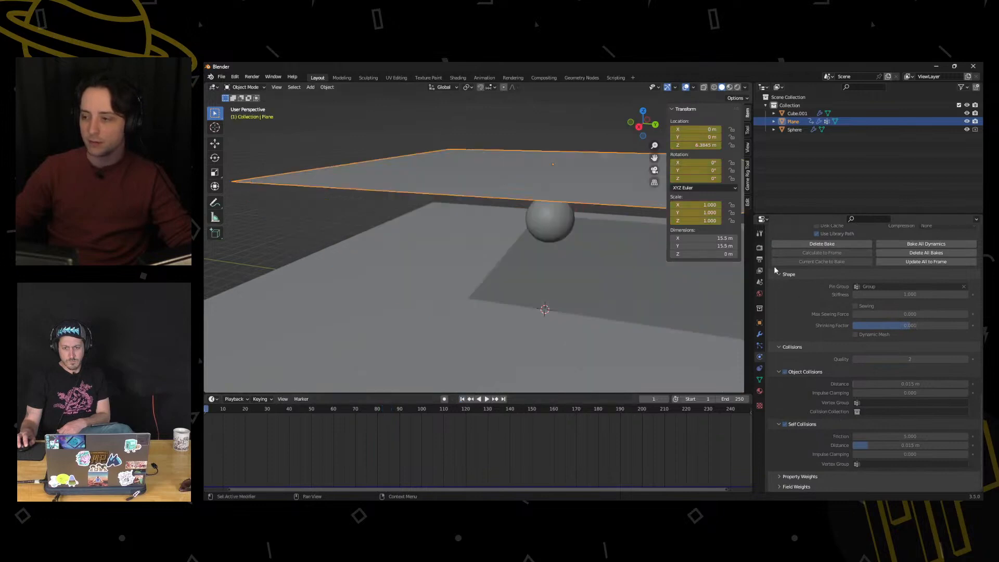
click(788, 246)
scroll(613, 272, down, 6)
middle_drag(499, 264, 551, 260)
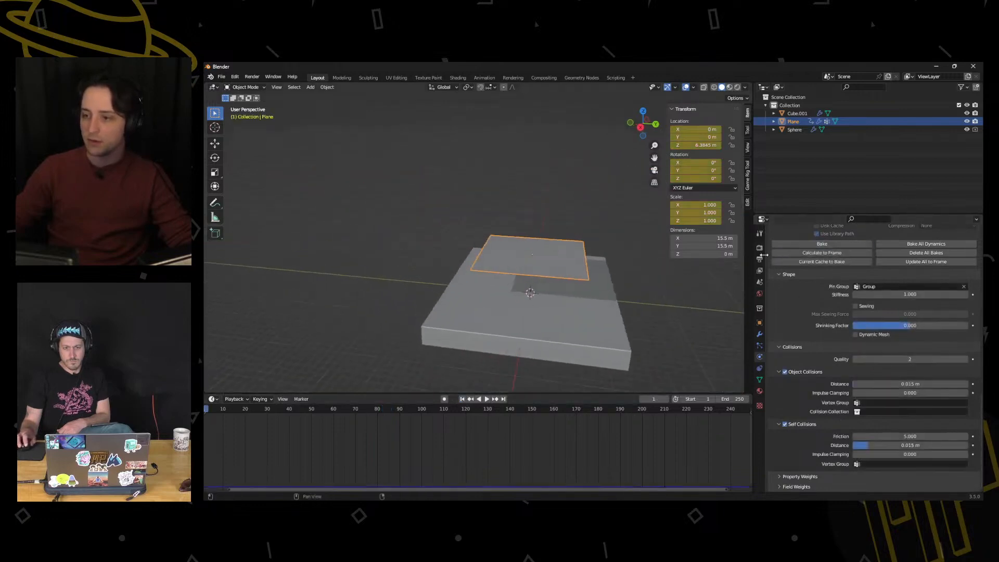
scroll(776, 252, up, 8)
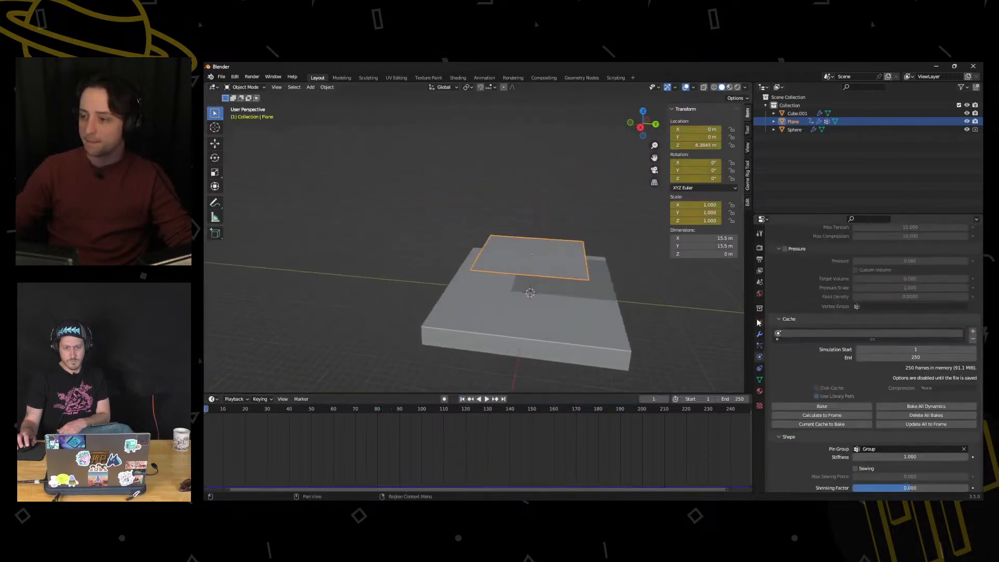
Try adding a Boid force field to the scene after browsing the available force field types
key(shift+a)
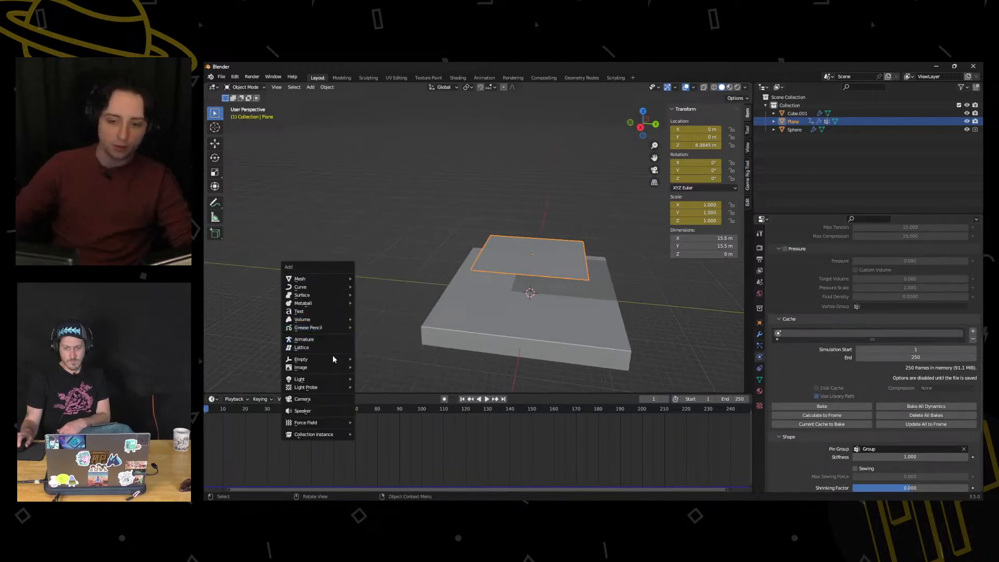
key(shift+a)
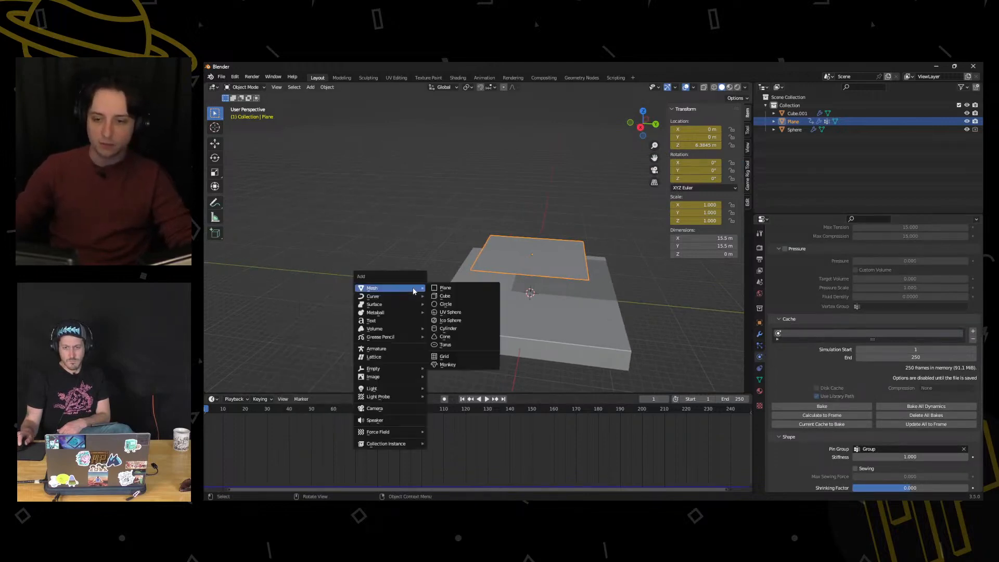
mouse_move(401, 438)
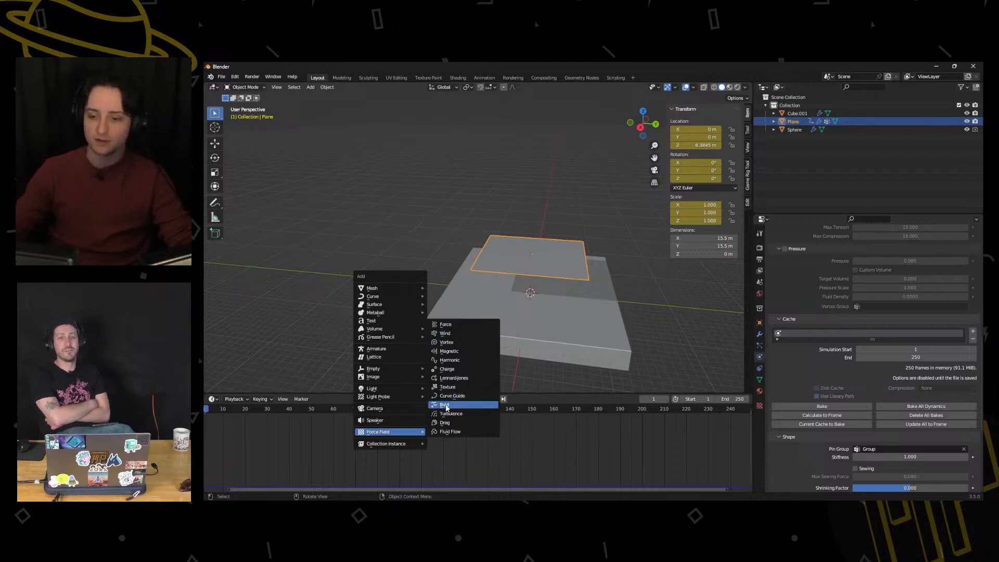
scroll(504, 323, up, 3)
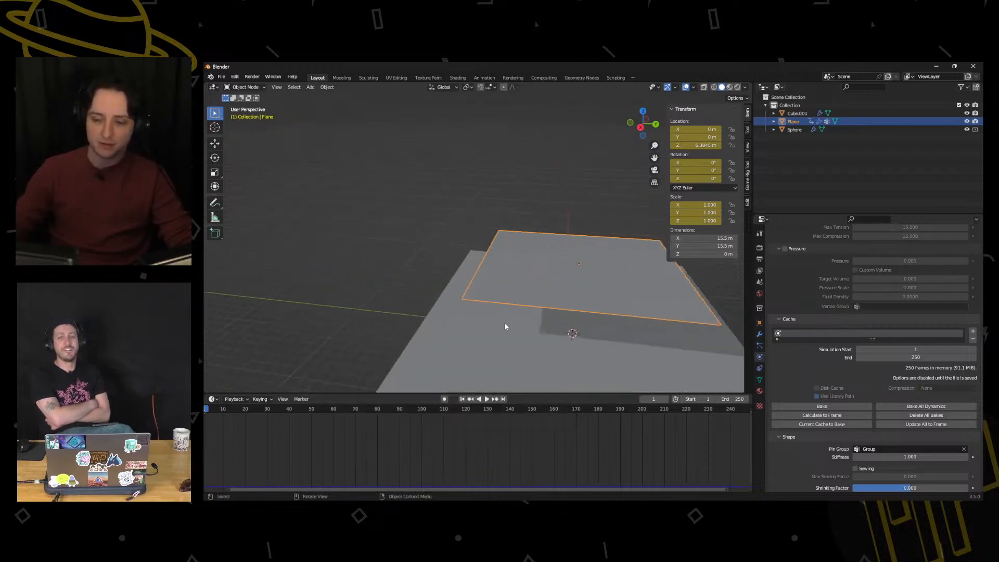
key(shift+a)
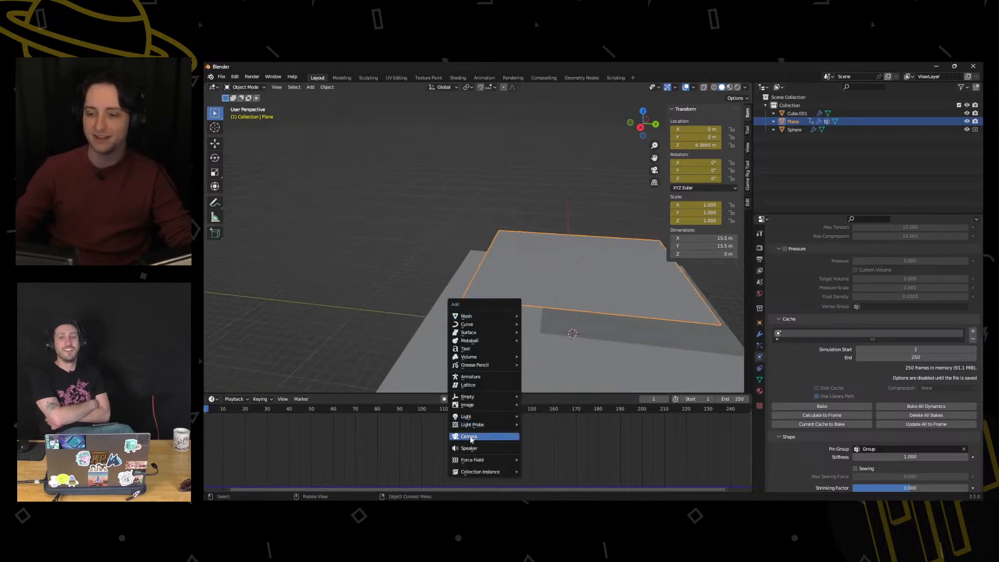
mouse_move(467, 407)
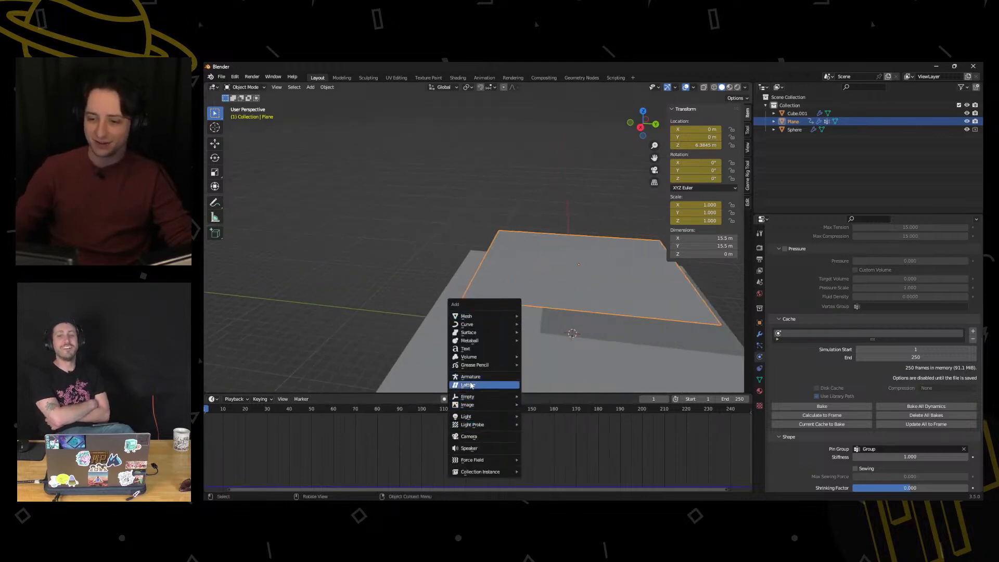
mouse_move(474, 460)
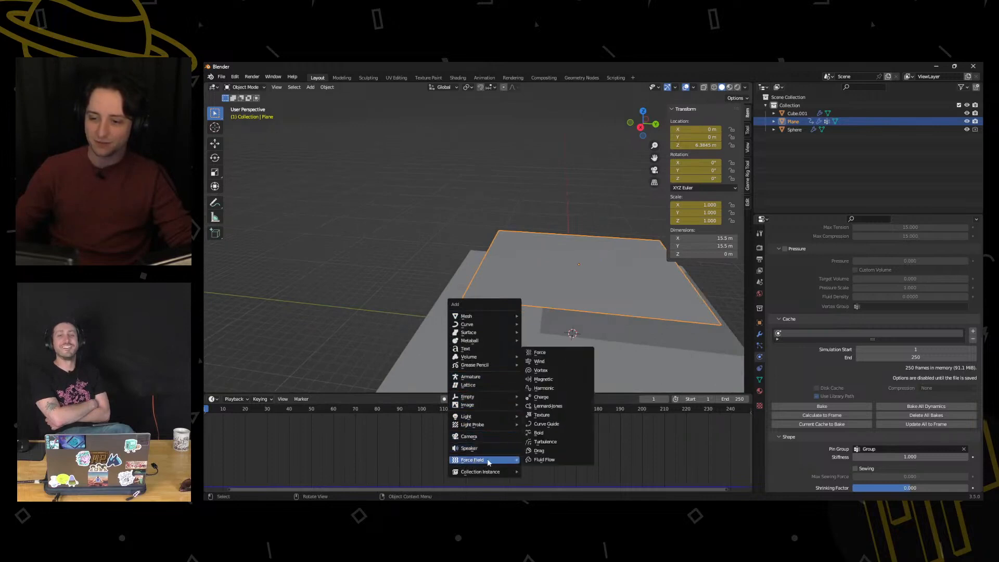
click(537, 433)
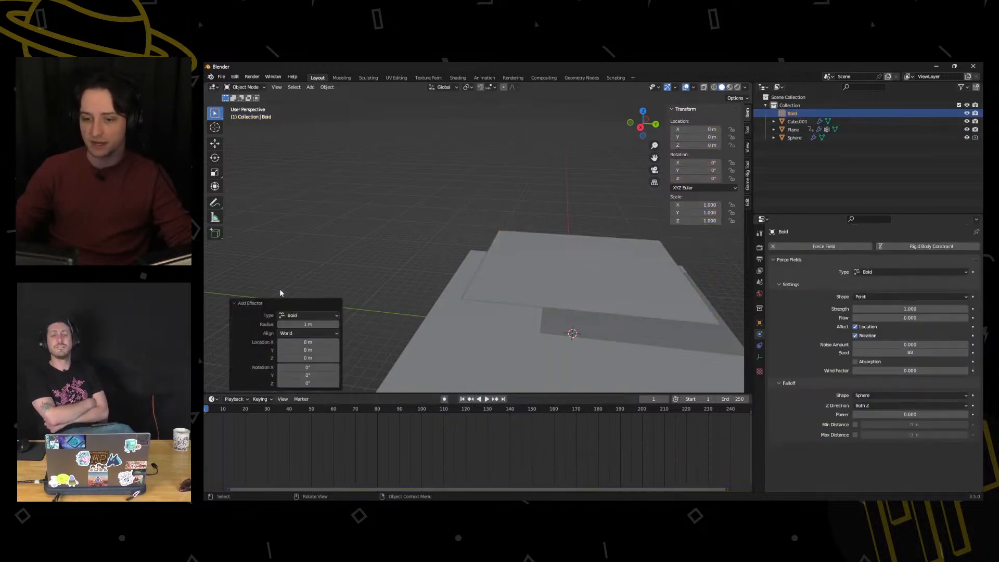
Try placing the Boid force field beside the plane, then reset its location and delete it
middle_drag(418, 320, 414, 305)
scroll(413, 302, down, 3)
key(g)
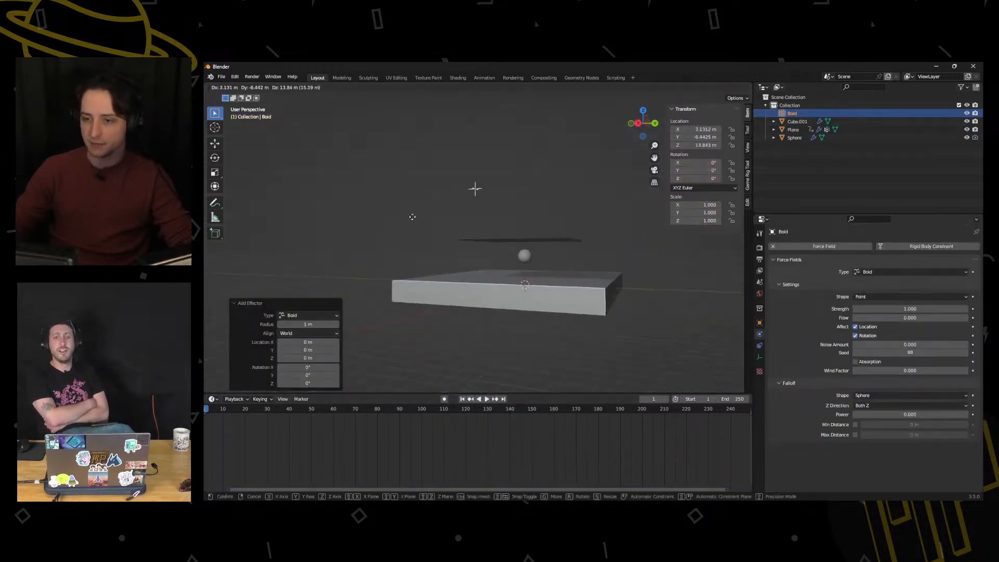
click(385, 250)
middle_drag(395, 225, 401, 235)
scroll(403, 237, up, 4)
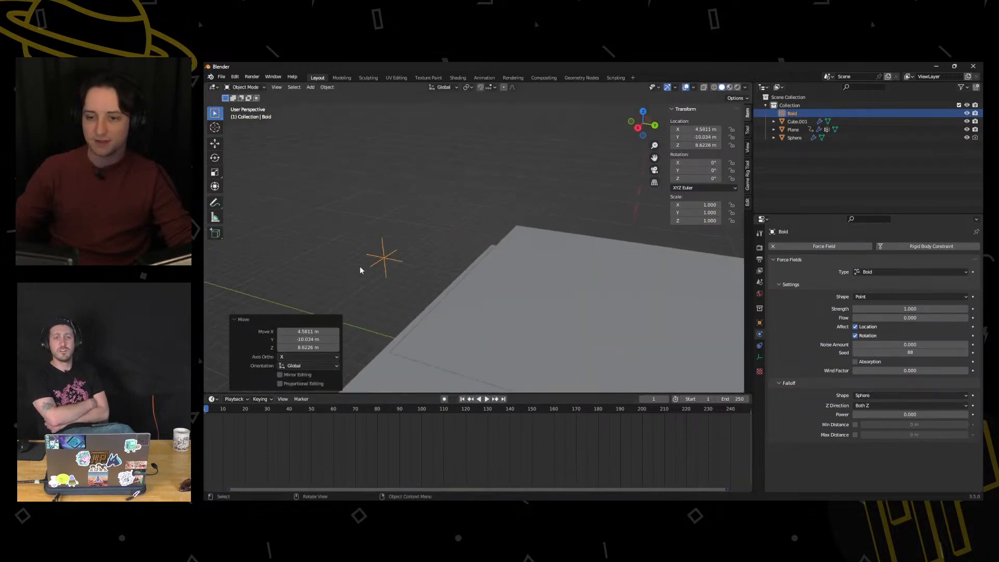
key(alt+g)
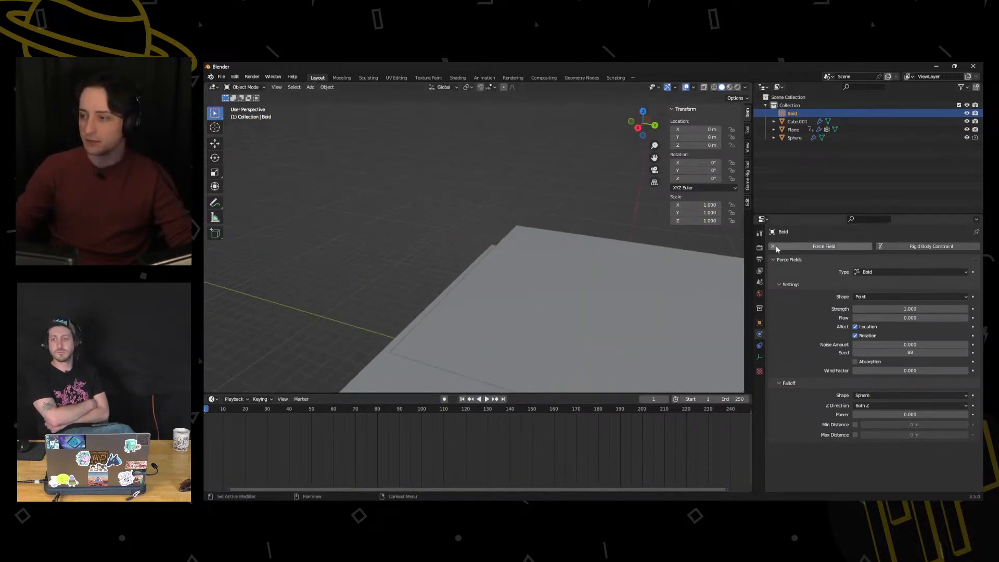
key(Delete)
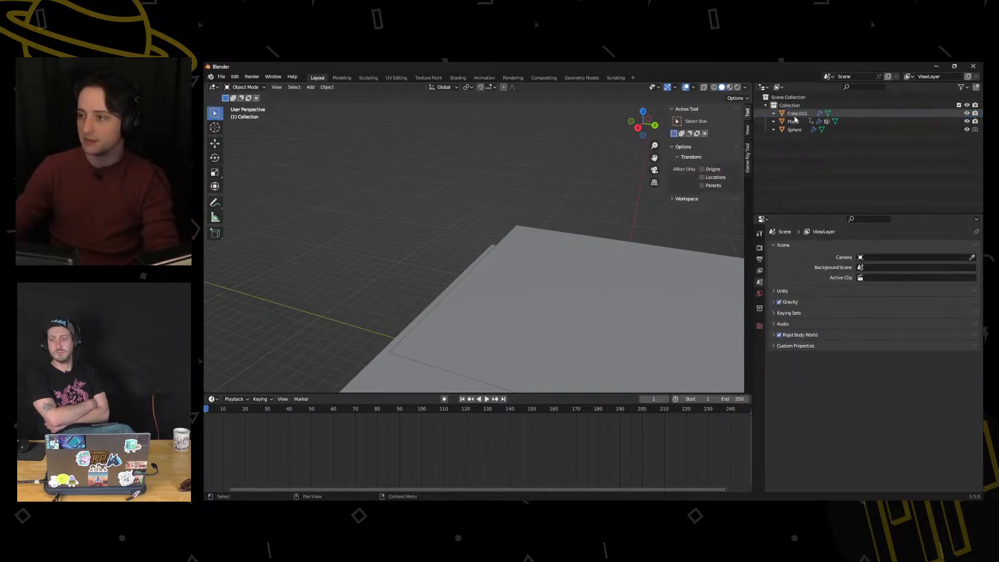
Add a Wind force field to the scene
middle_drag(436, 287, 511, 254)
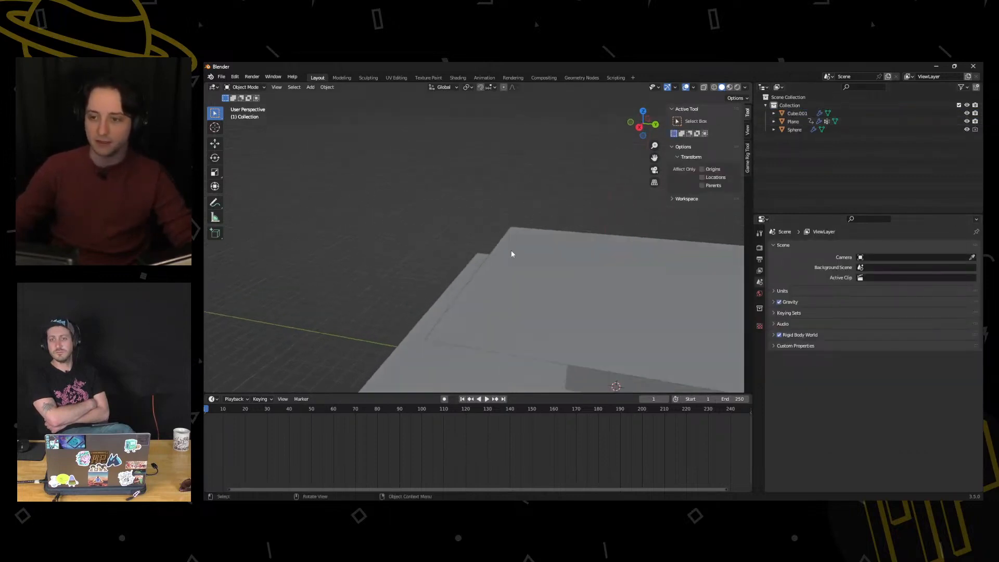
click(667, 290)
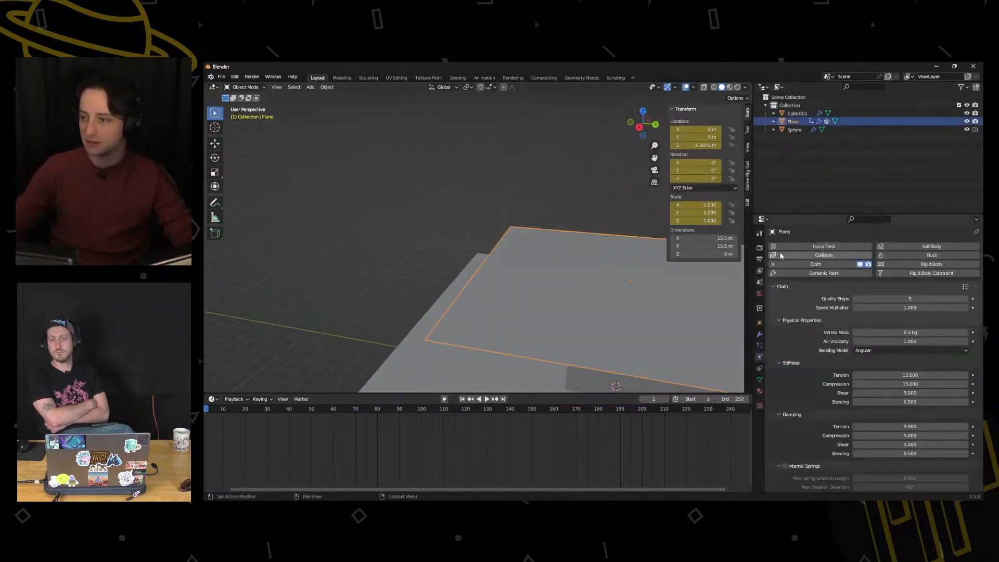
key(shift+a)
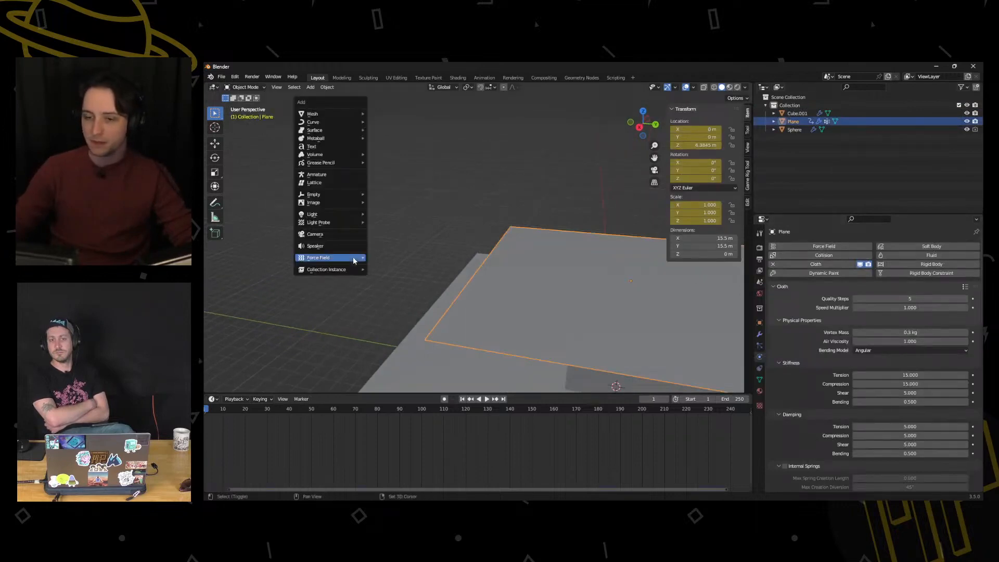
mouse_move(353, 257)
click(386, 267)
Place the Wind force field beside the floating plane's edge and rotate it to blow across the plane
scroll(435, 279, down, 7)
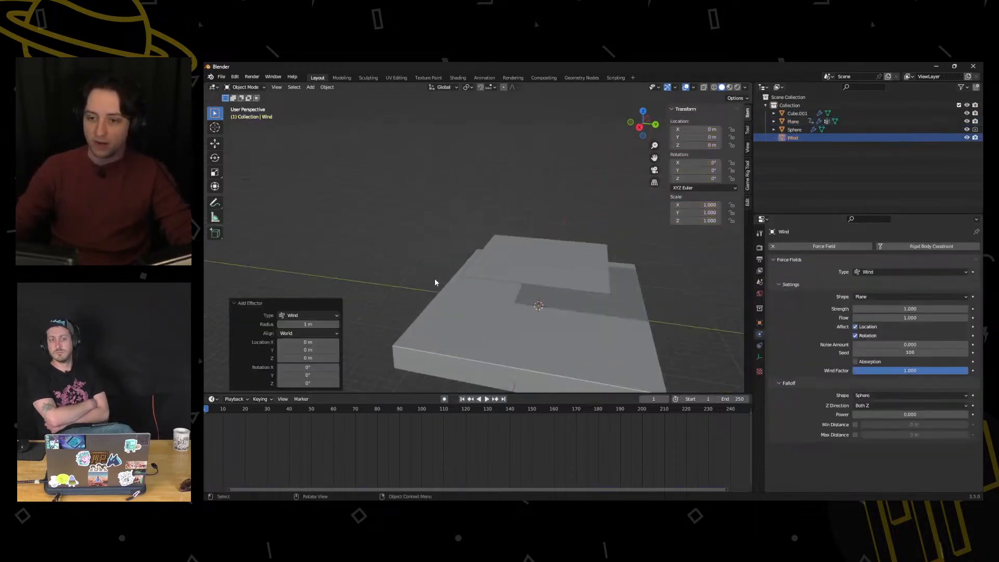
middle_drag(438, 286, 445, 277)
key(g)
click(408, 240)
key(r)
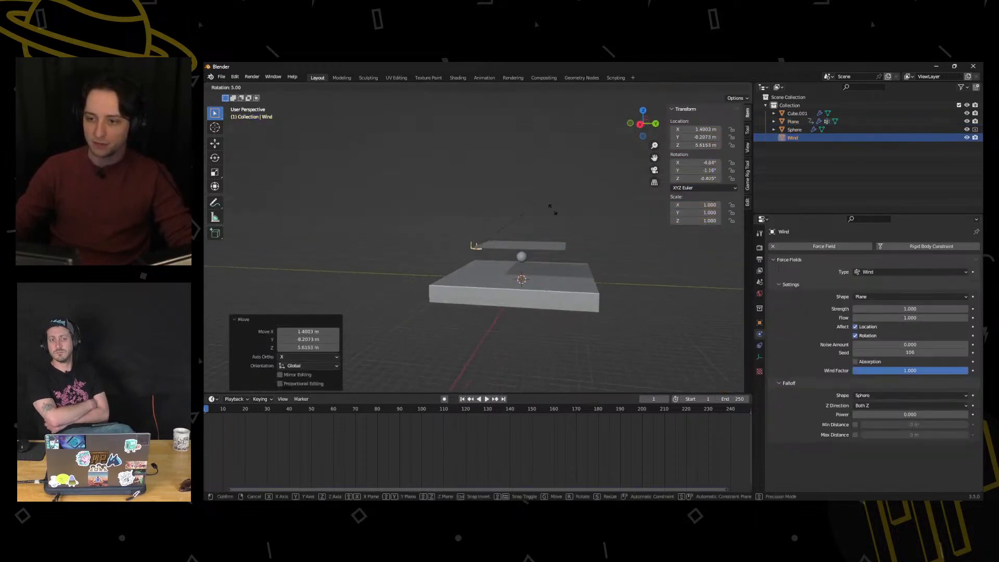
click(562, 310)
key(g)
click(540, 291)
Shift the Wind force field slightly farther from the plane and refine its rotation to about -85° on X
middle_drag(570, 226, 544, 233)
scroll(536, 224, up, 6)
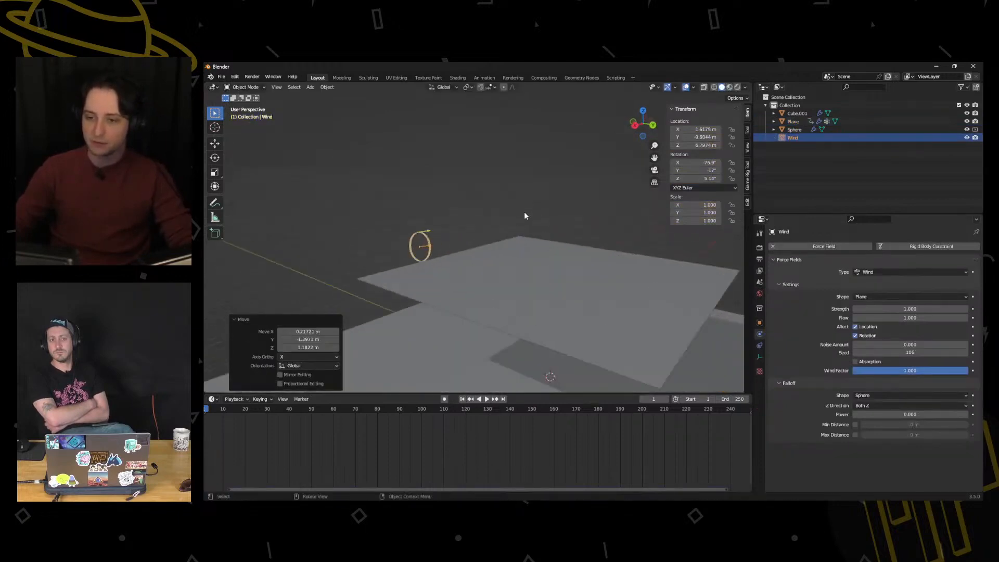
key(g)
click(495, 208)
middle_drag(495, 208, 535, 197)
key(r)
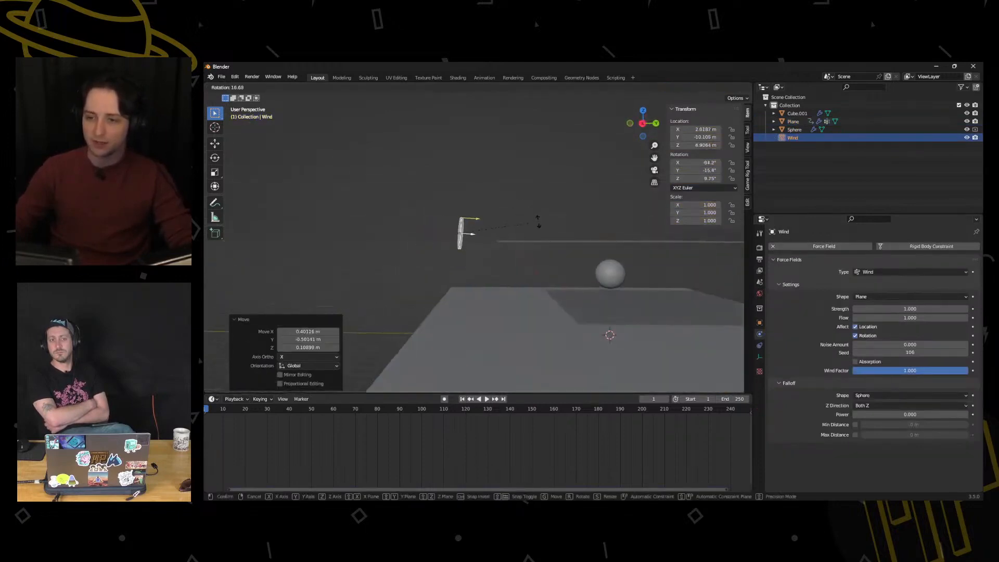
click(533, 212)
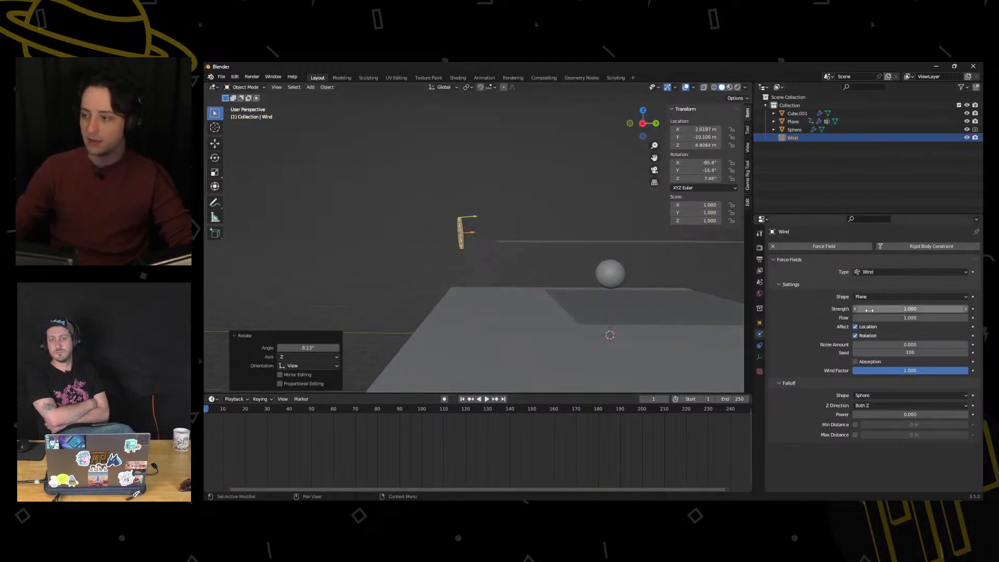
Set the Wind strength to about 78.2, then move the field farther out and lower and level its direction
drag(865, 310, 913, 309)
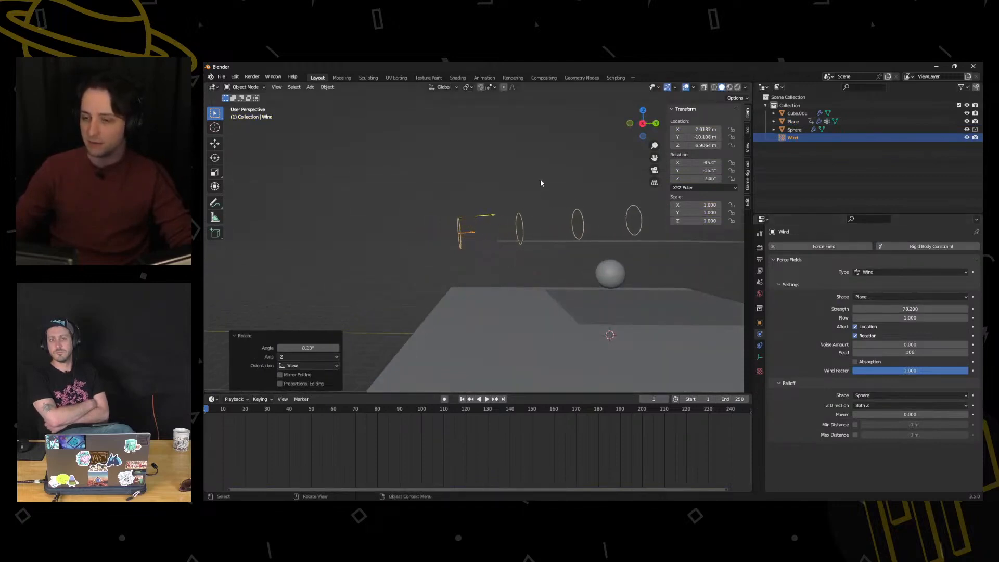
key(g)
click(491, 182)
key(r)
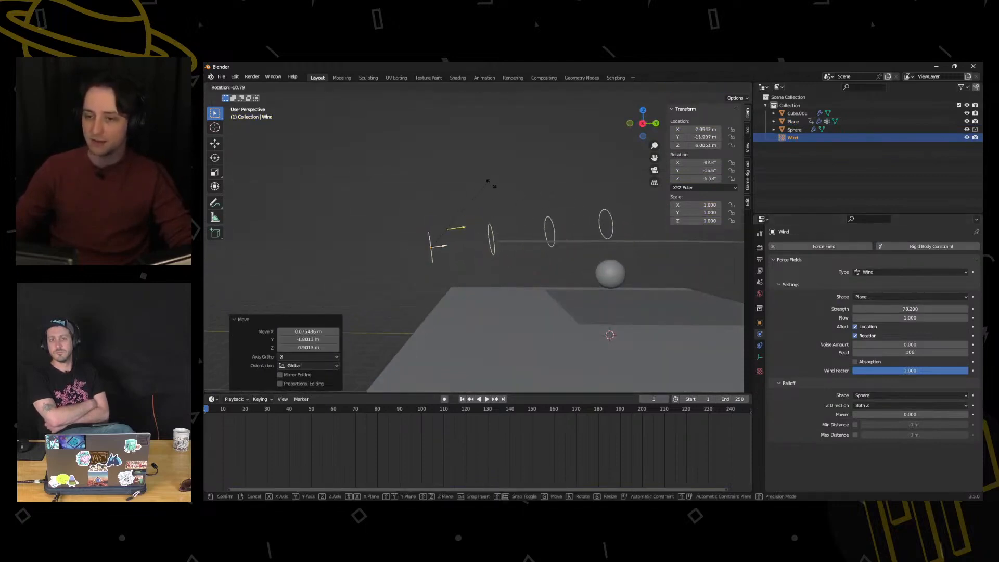
click(497, 191)
key(r)
click(503, 196)
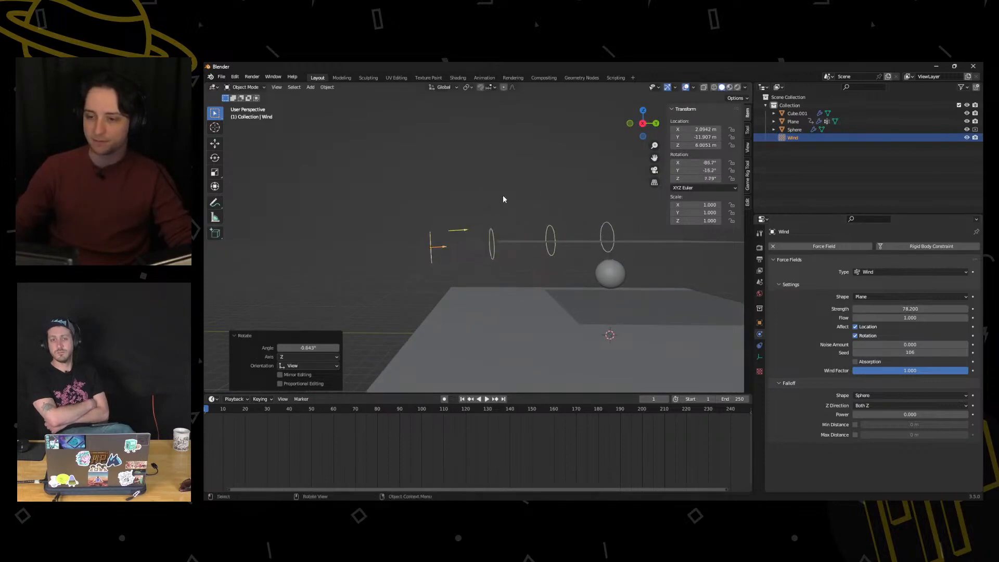
key(g)
click(512, 200)
Set the Wind force field's strength to about 106.9 and its noise amount to about 6.2
drag(901, 310, 985, 310)
drag(898, 345, 916, 345)
middle_drag(739, 296, 694, 299)
Select the cloth plane and bake its simulation cache for frames 1 to 250 with the wind included
click(643, 258)
middle_drag(643, 258, 543, 314)
scroll(812, 364, down, 12)
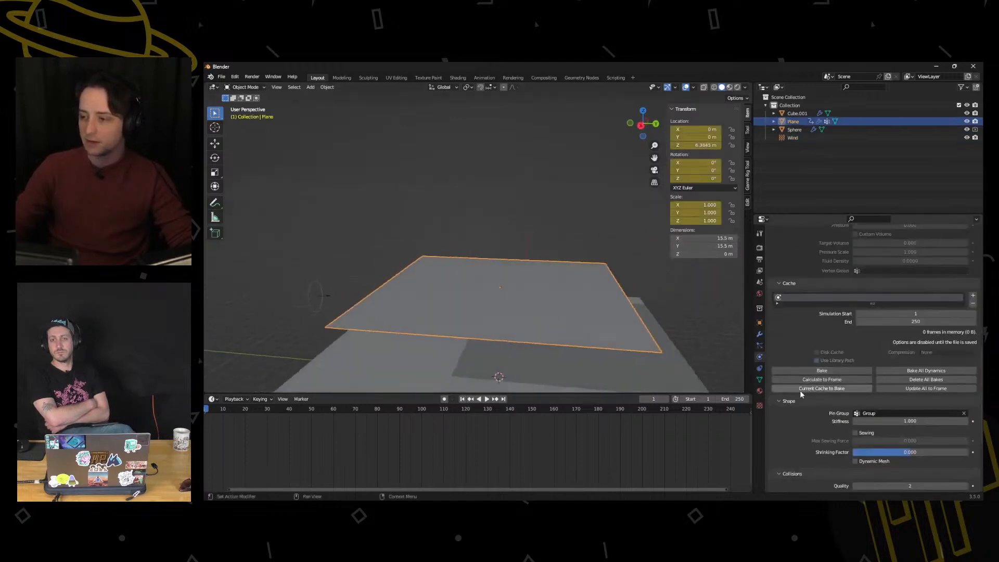
click(810, 372)
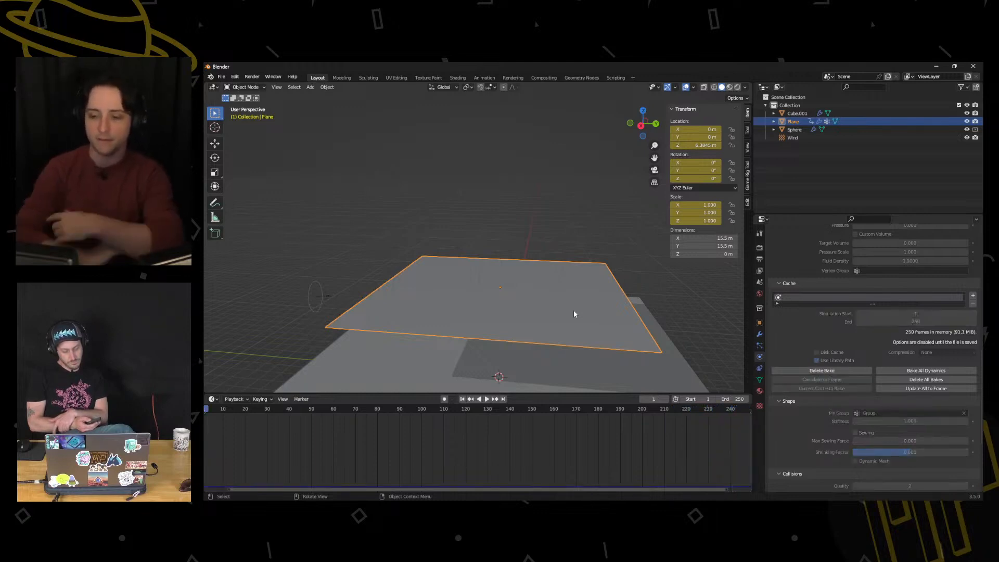
Play the baked simulation and examine from several angles how the wind affects the cloth over the sphere
click(487, 399)
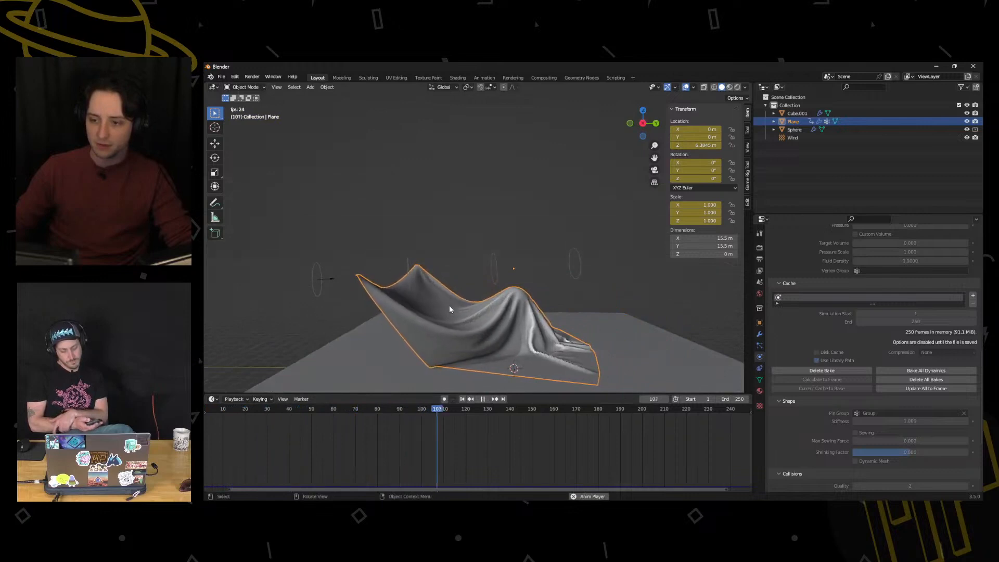
middle_drag(429, 306, 470, 298)
scroll(437, 313, up, 4)
shift+middle_drag(420, 337, 452, 274)
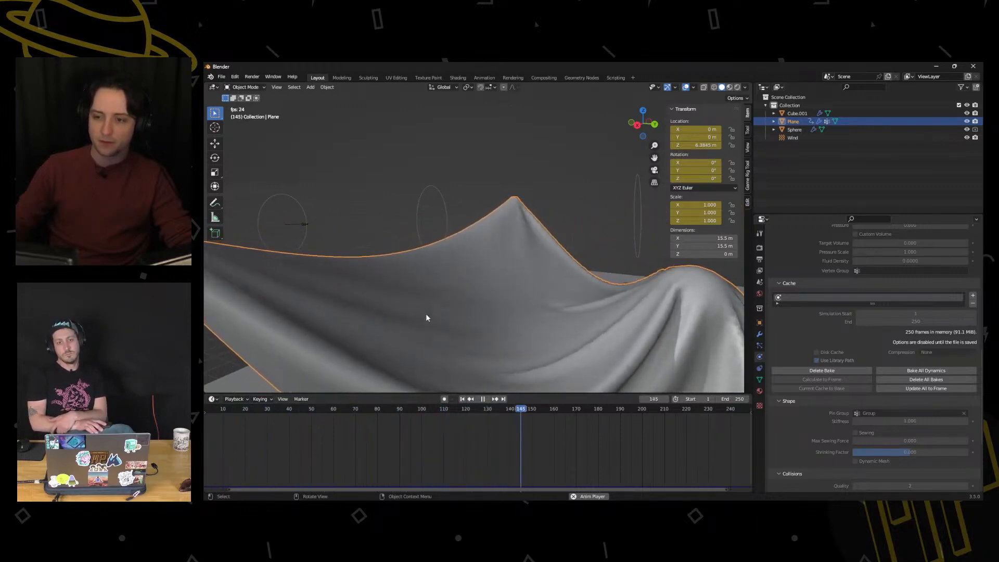
middle_drag(487, 256, 452, 345)
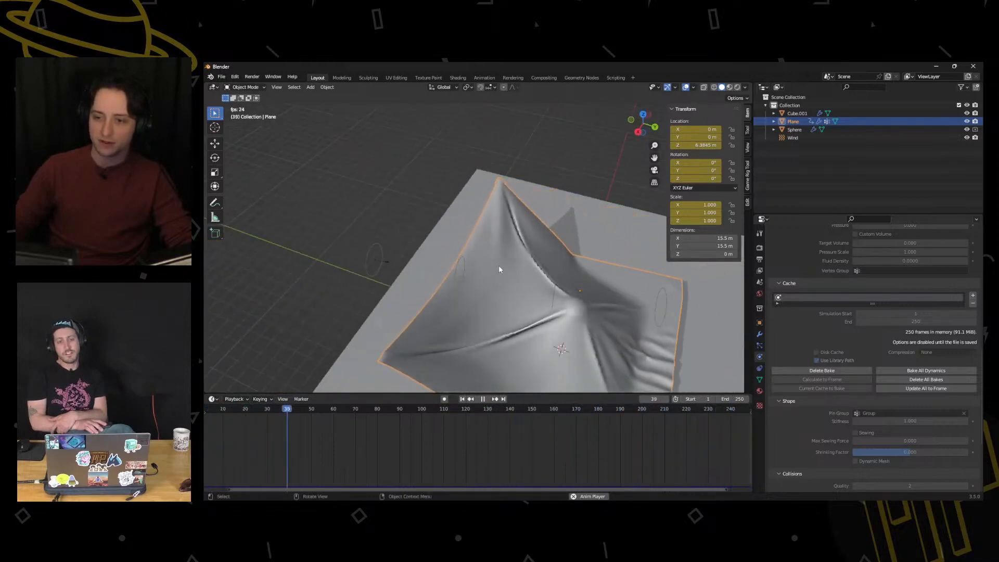
scroll(482, 320, up, 4)
middle_drag(445, 348, 468, 271)
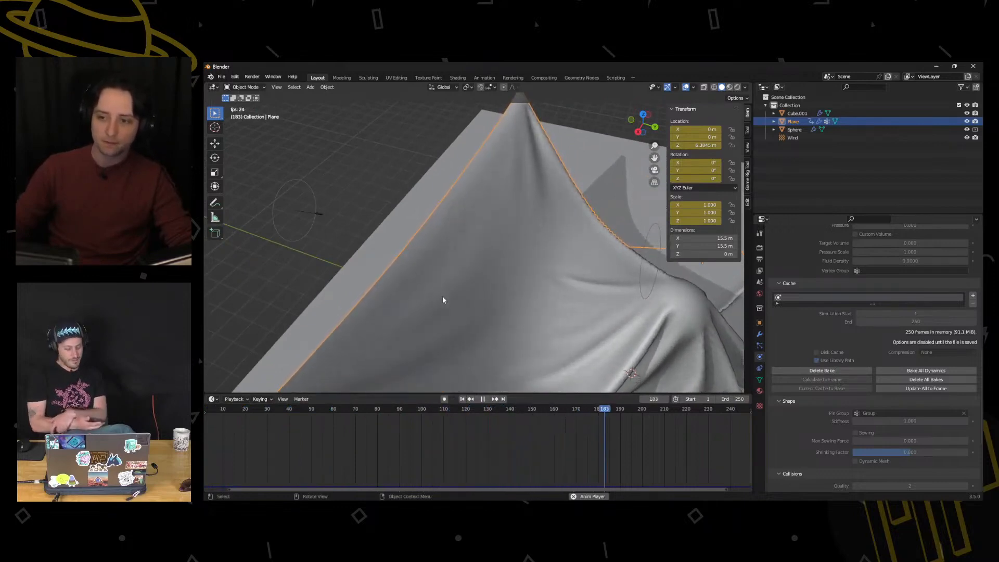
middle_drag(443, 297, 418, 266)
scroll(418, 265, down, 5)
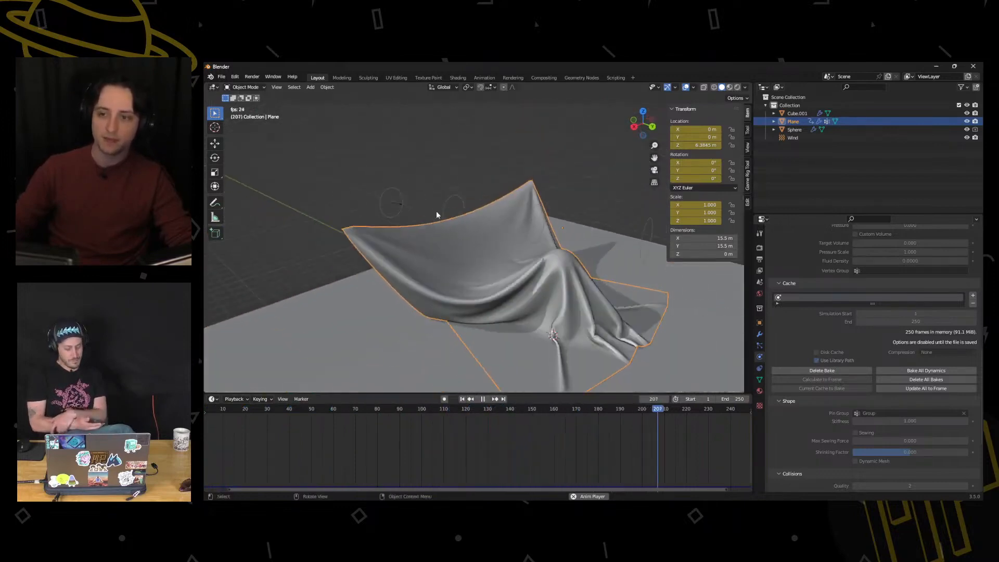
Stop playback at frame 241 and set the scene's end frame to 267
click(484, 399)
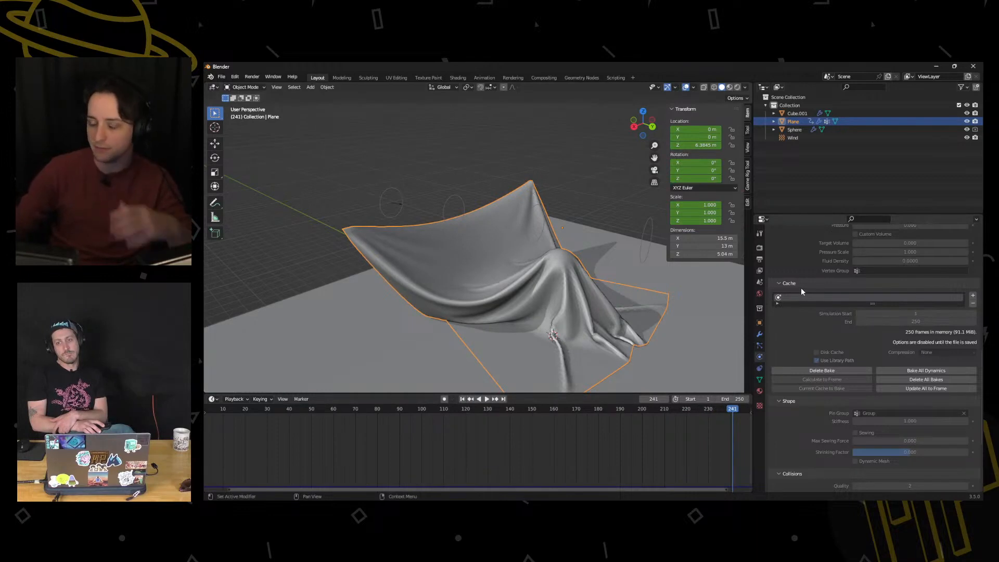
drag(731, 399, 737, 399)
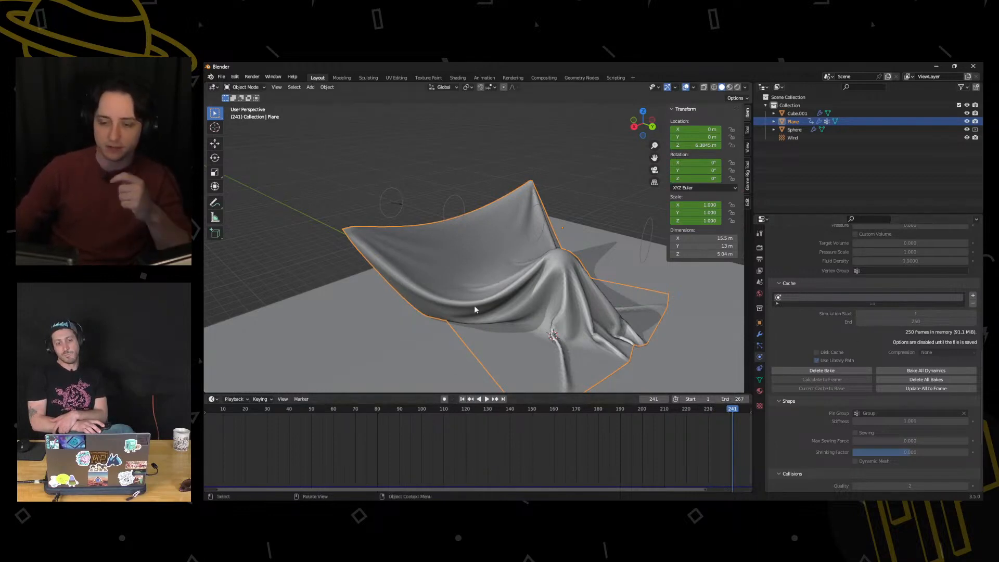
Try deleting the cloth plane and the base slab, then undo the deletion
middle_drag(486, 307, 523, 289)
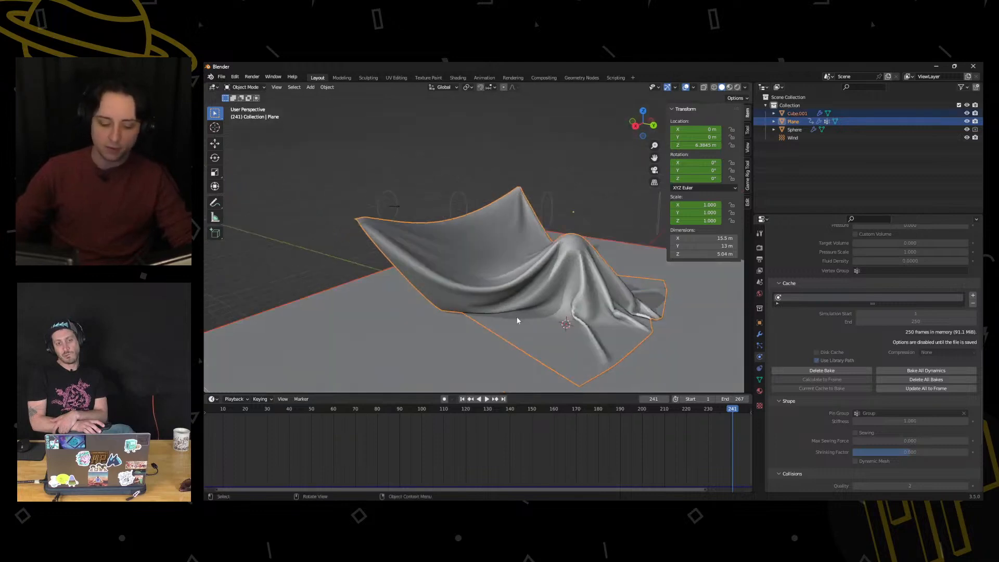
key(x)
click(496, 315)
click(453, 217)
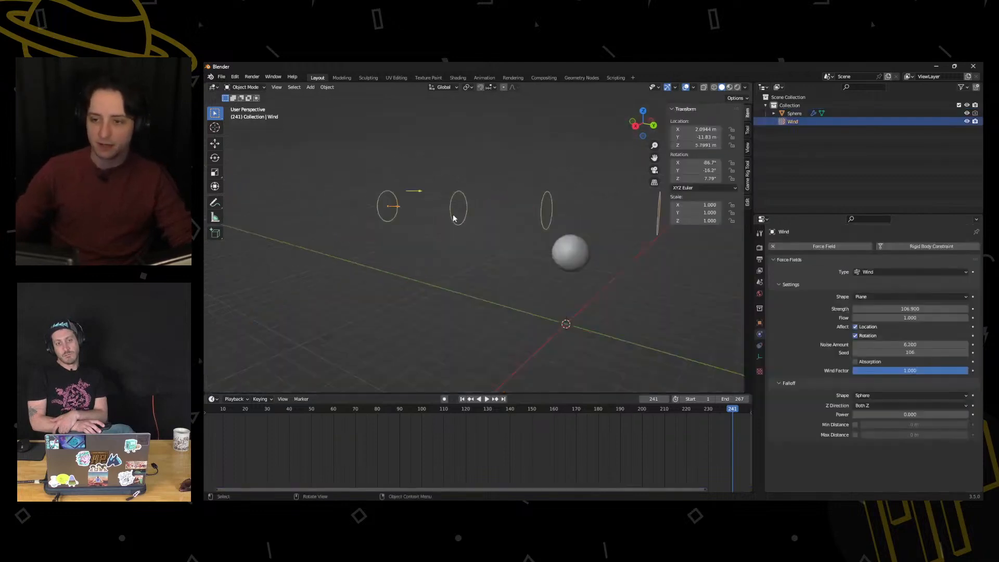
key(ctrl+z)
key(ctrl+z)
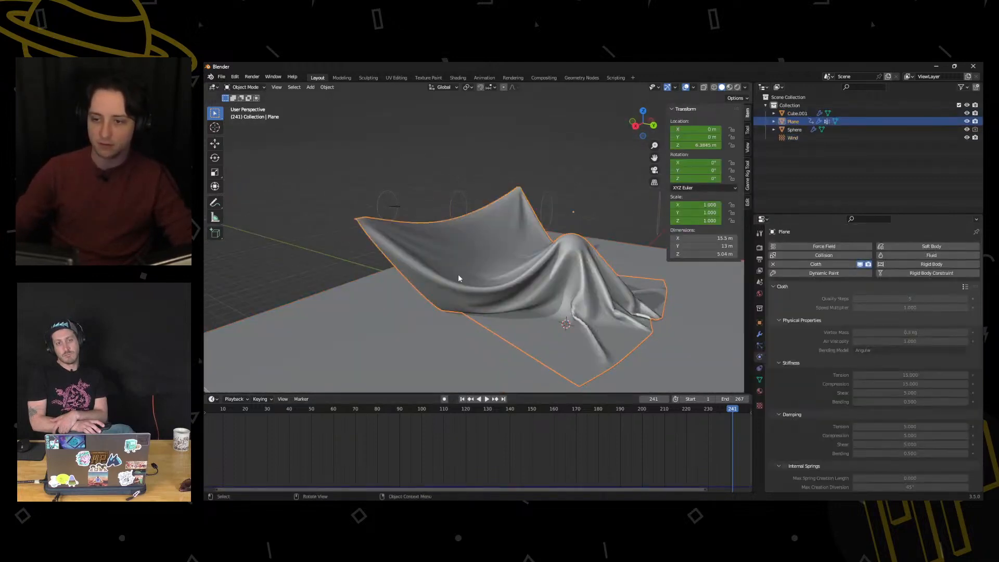
Delete the cloth plane and the Wind force field from the scene
key(x)
click(390, 270)
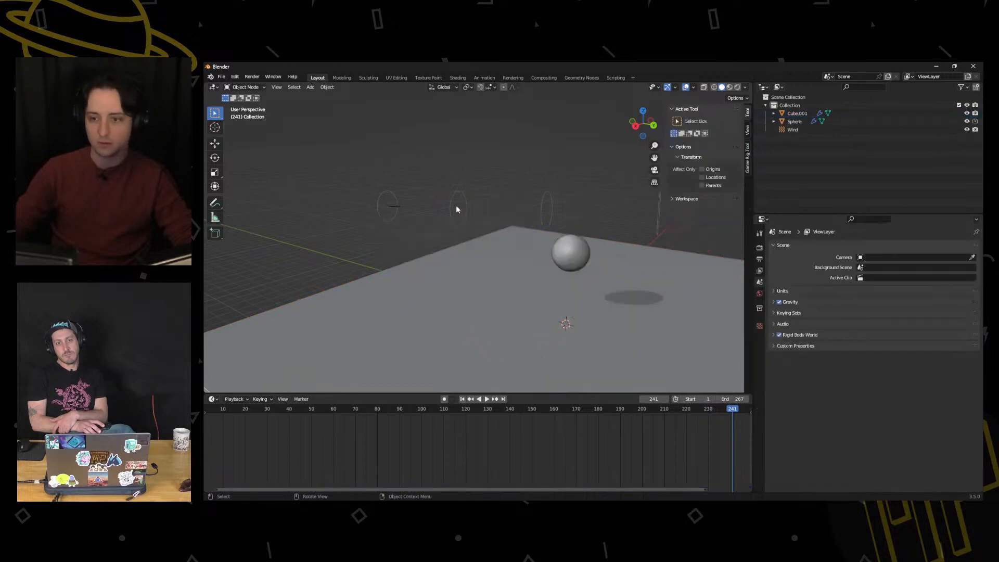
click(457, 209)
key(x)
click(458, 208)
Remove the Collision physics from the sphere and add Soft Body physics to it instead
click(581, 247)
shift+middle_drag(613, 267, 555, 277)
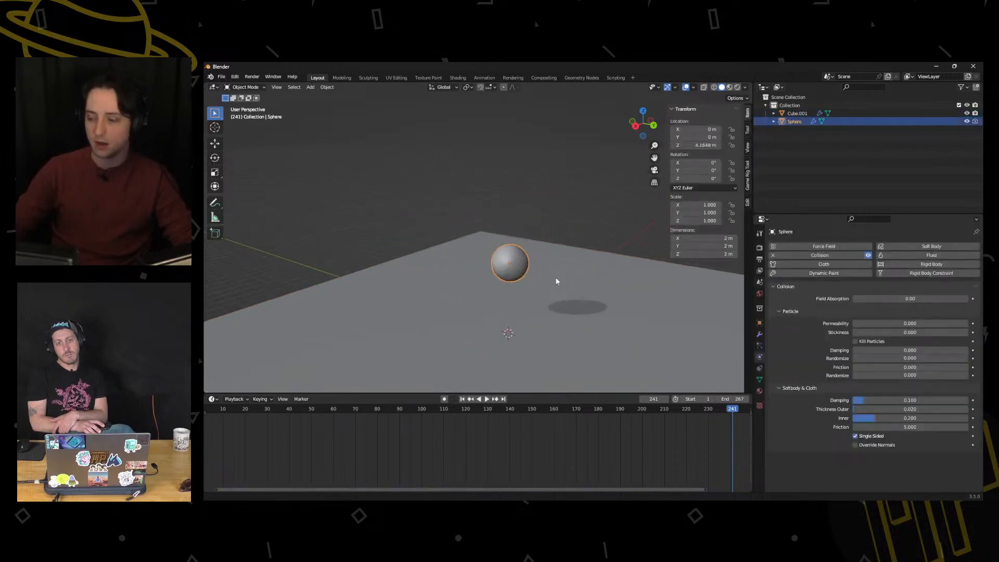
click(824, 256)
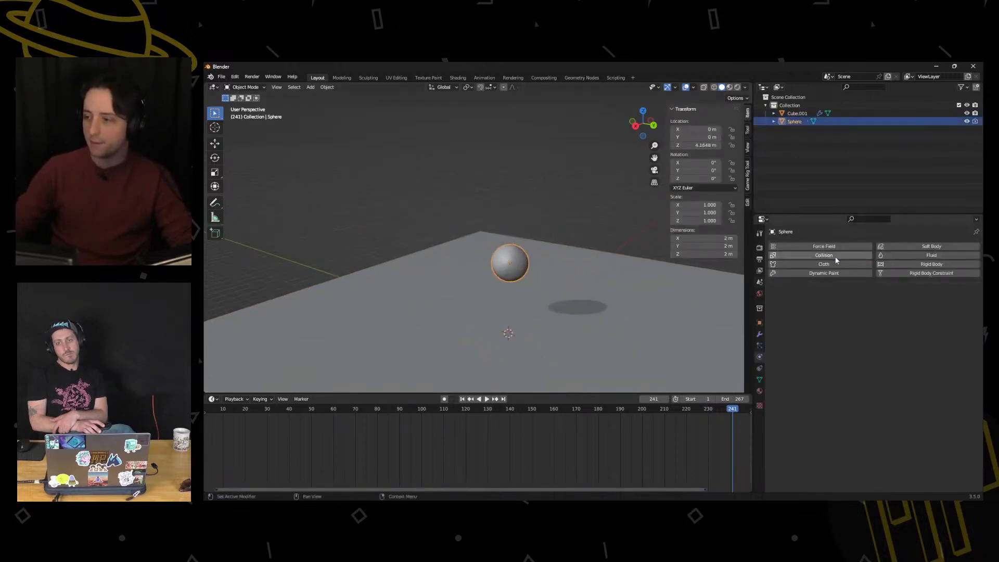
click(906, 248)
Play the simulation and watch how the soft body sphere moves above the slab
middle_drag(517, 319, 568, 336)
scroll(568, 336, up, 2)
click(487, 399)
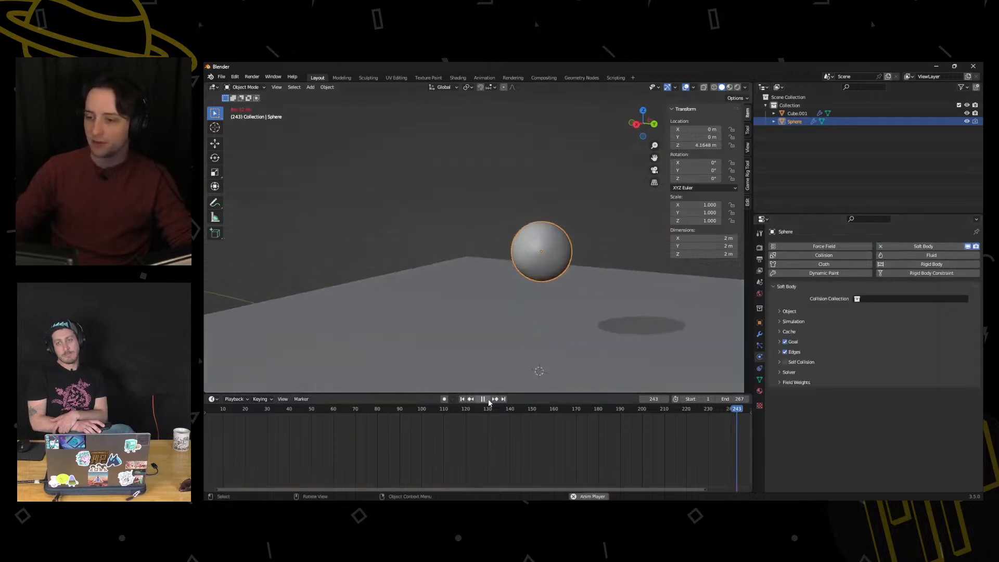
shift+middle_drag(514, 376, 525, 329)
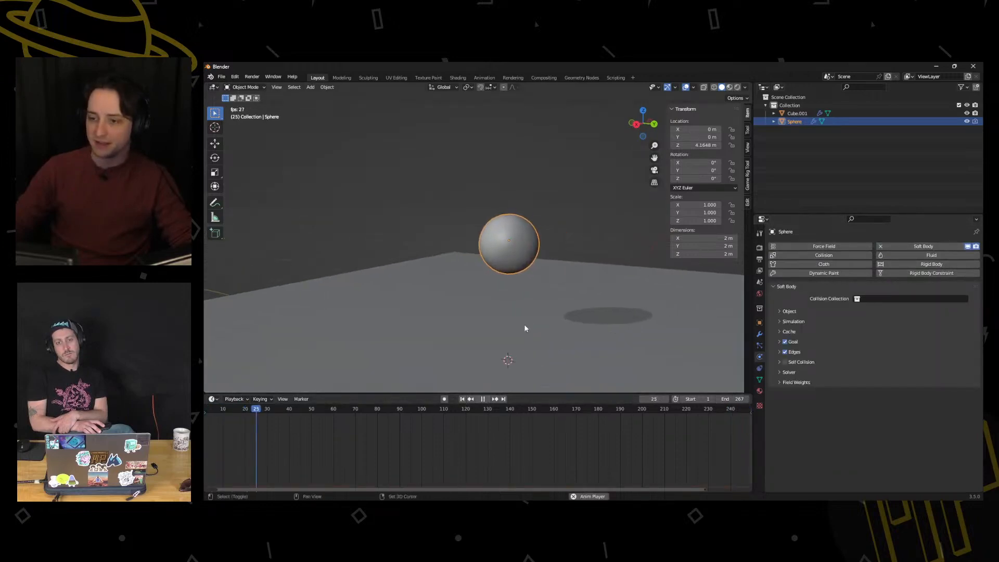
key(space)
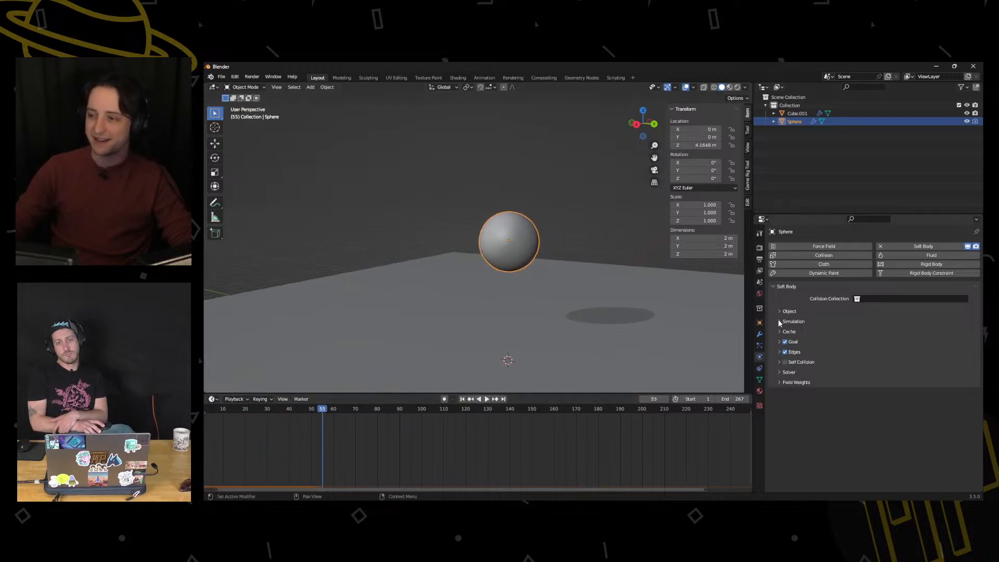
Turn off Goal for the sphere's soft body and play the simulation from the first frame to check the fall
click(779, 342)
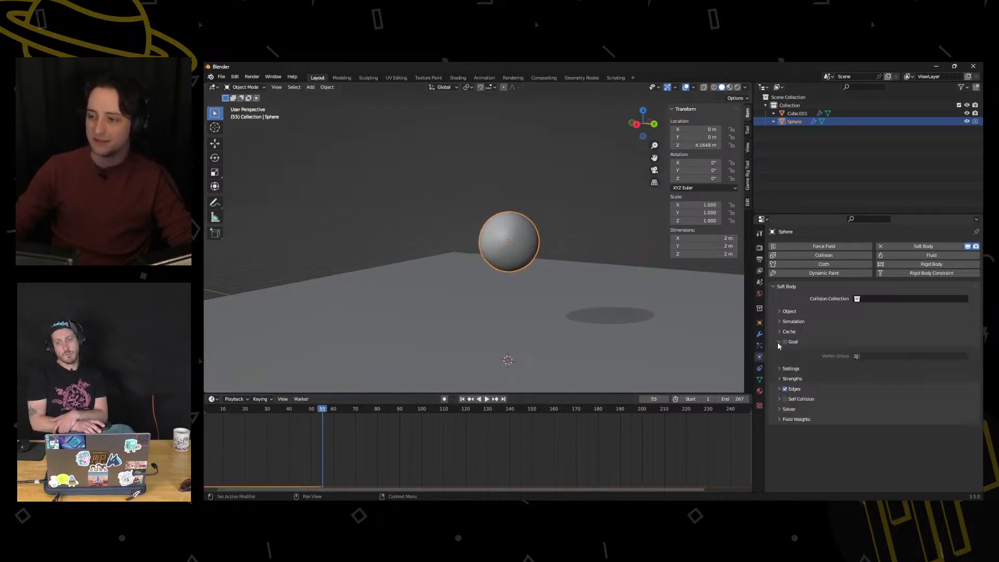
click(462, 399)
click(487, 399)
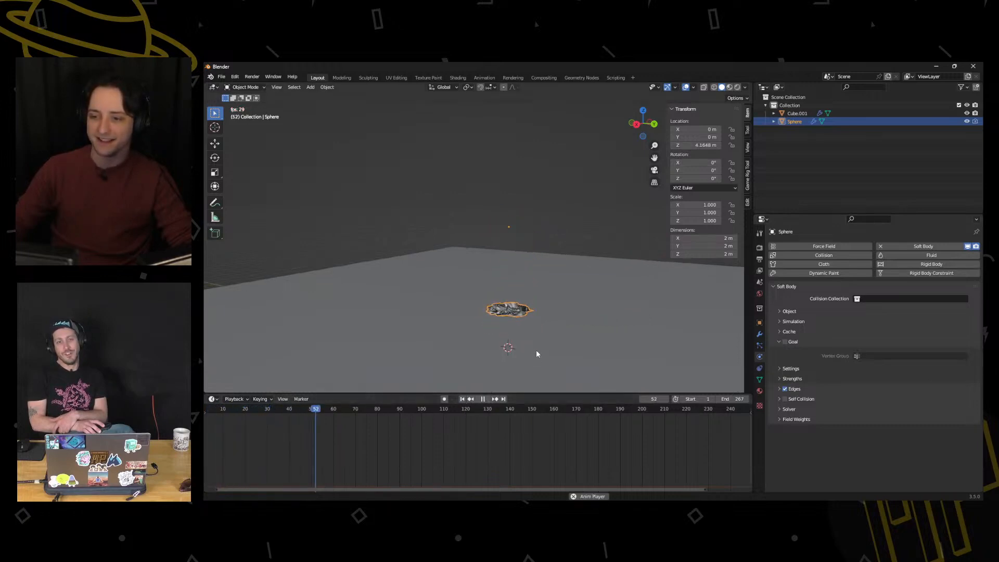
shift+middle_drag(535, 361, 533, 334)
scroll(532, 318, up, 8)
scroll(548, 338, down, 3)
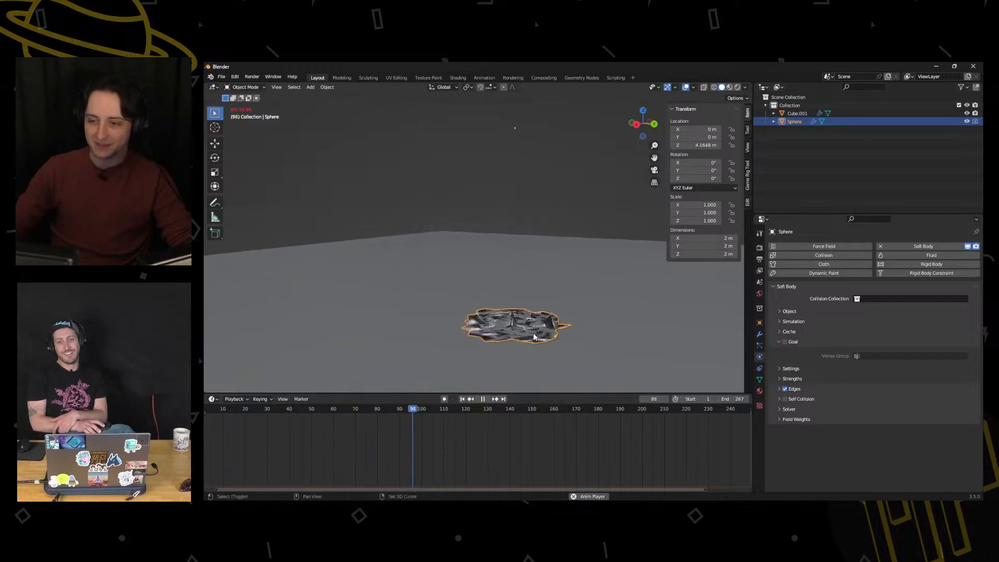
key(Escape)
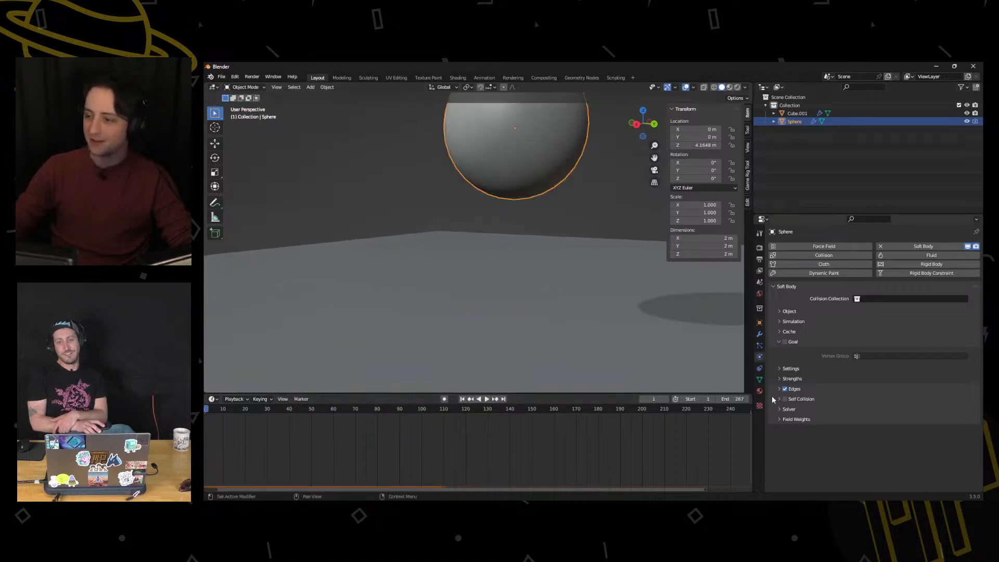
Look through the sphere's soft body Edges, Solver, Strengths, Settings, Cache, Simulation and Object settings
click(779, 390)
scroll(779, 392, down, 3)
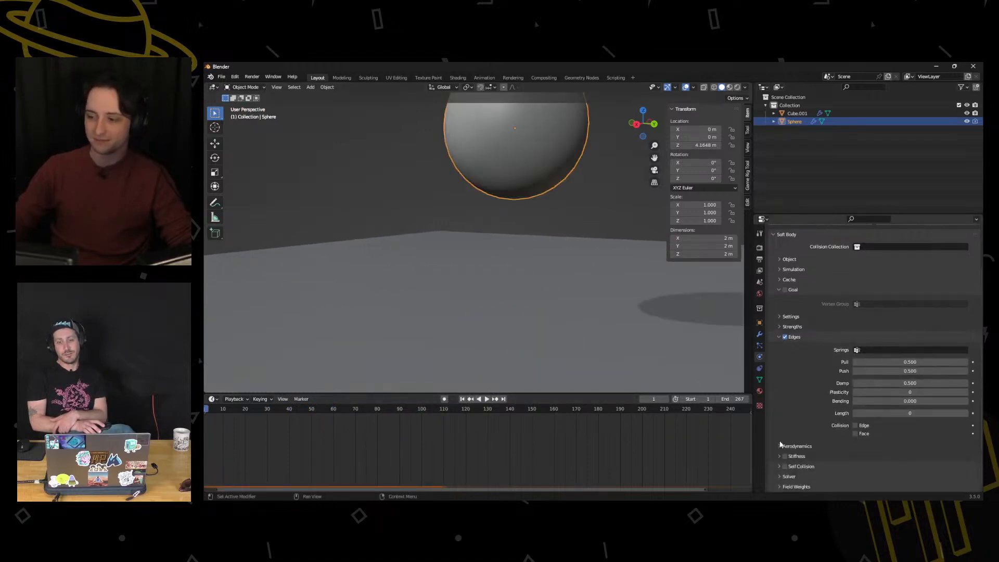
click(779, 477)
scroll(785, 422, down, 3)
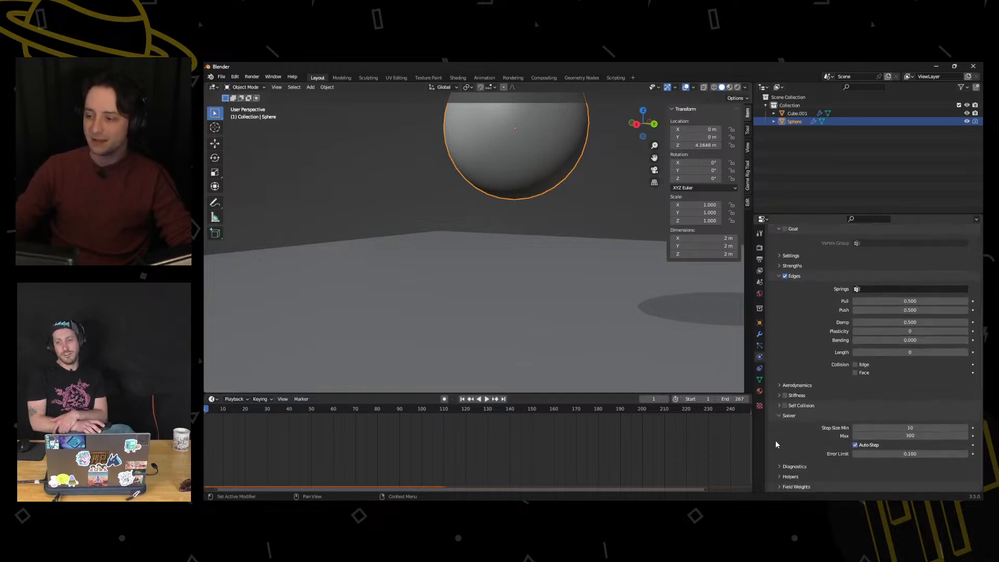
scroll(786, 385, up, 6)
click(782, 379)
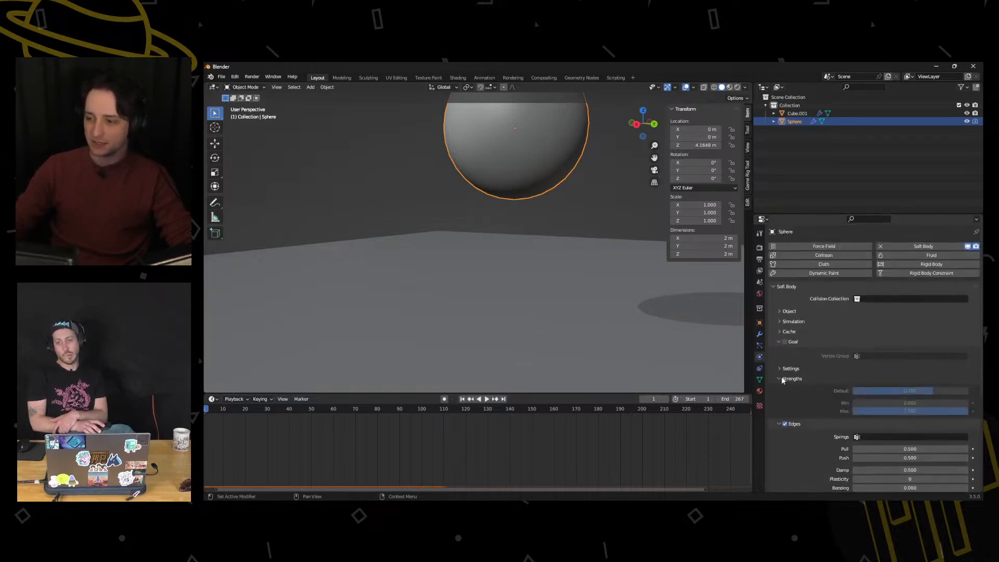
click(781, 379)
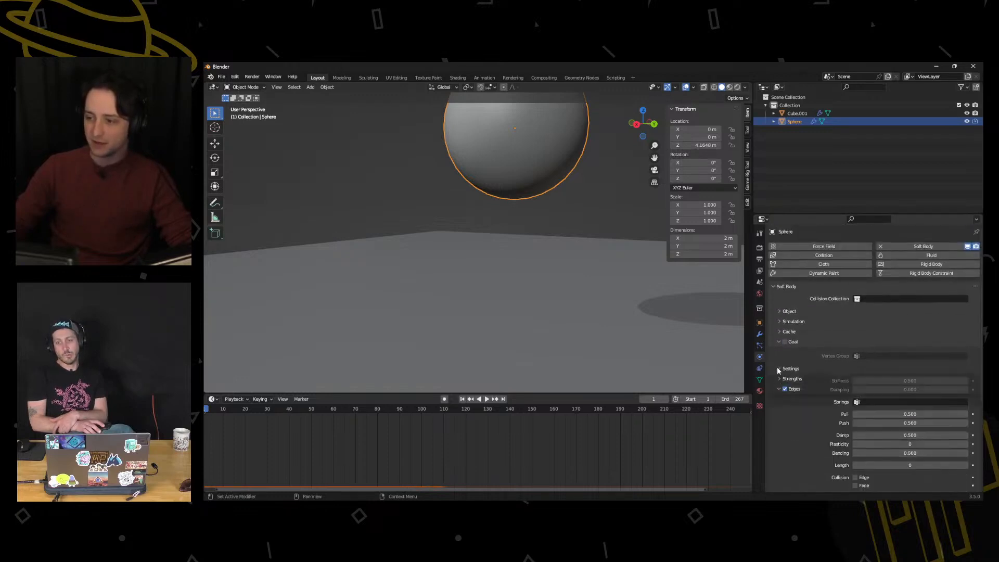
click(775, 332)
click(776, 332)
click(778, 322)
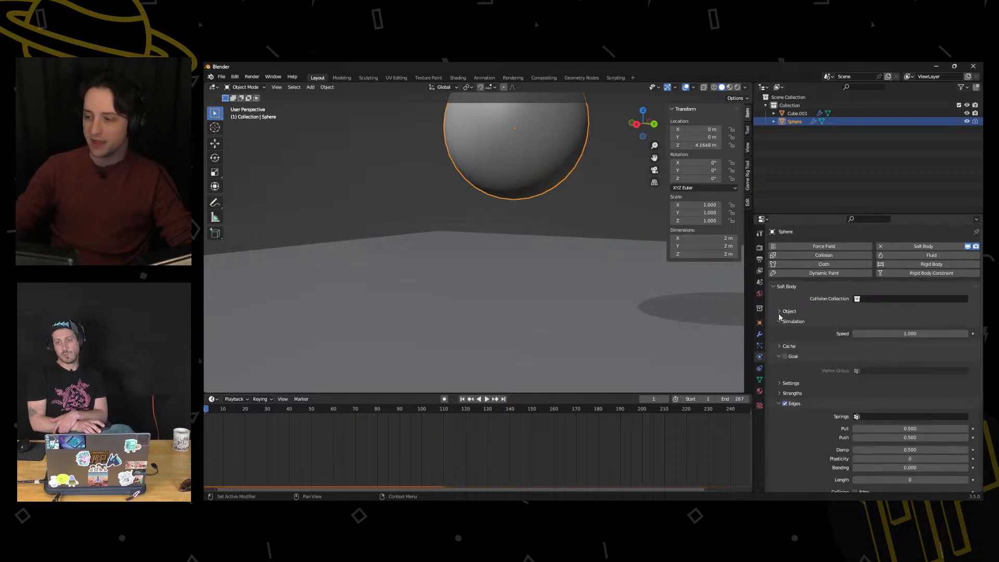
click(780, 311)
click(780, 310)
Enable Edge and Face collision for the soft body edges, test the fall in playback and return to frame 1
scroll(780, 396, down, 6)
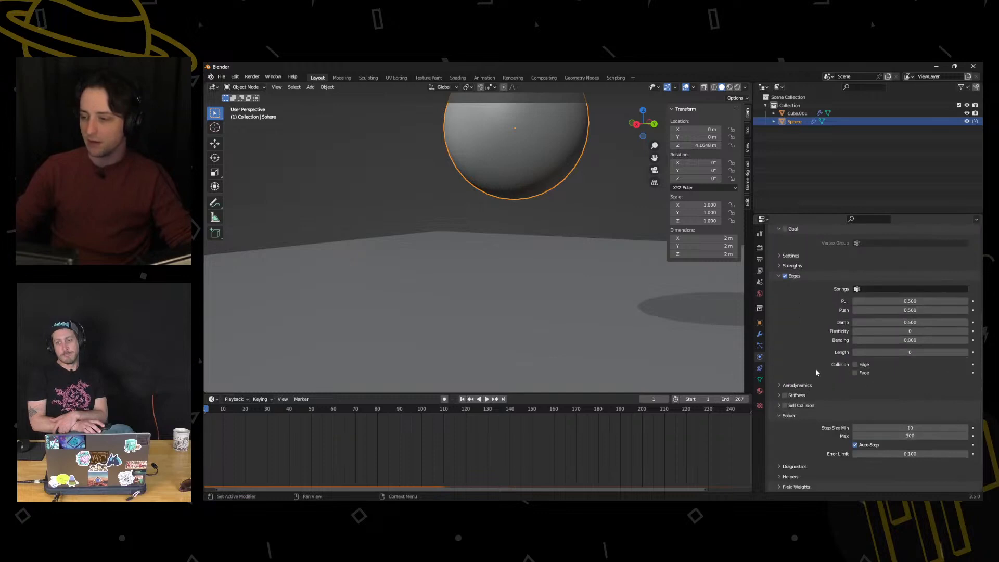
click(856, 365)
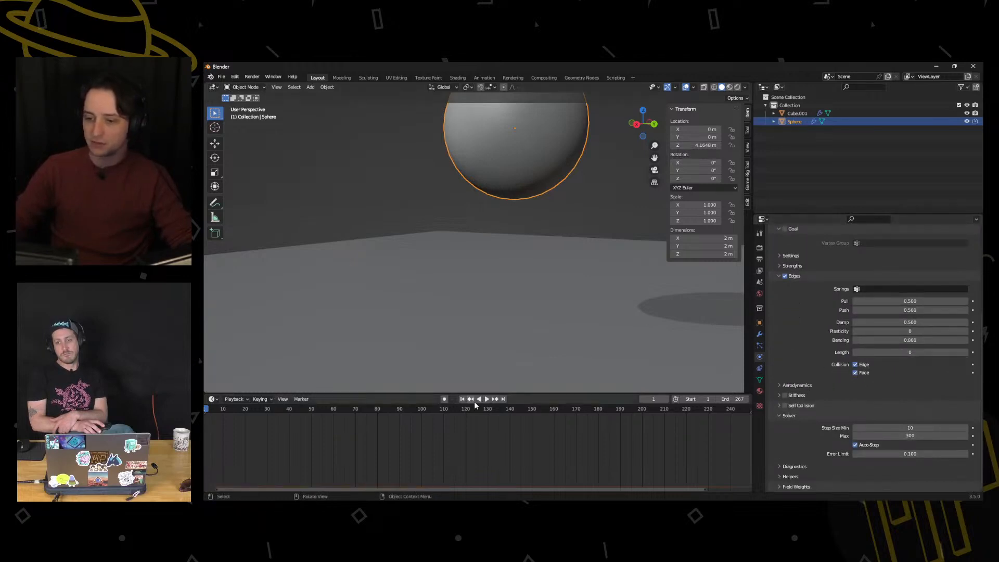
click(487, 399)
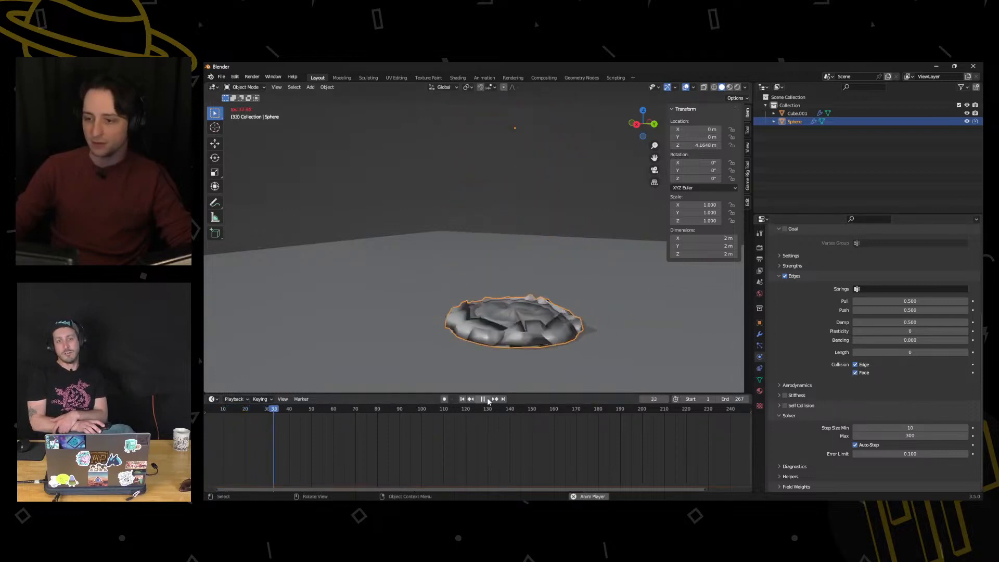
click(463, 399)
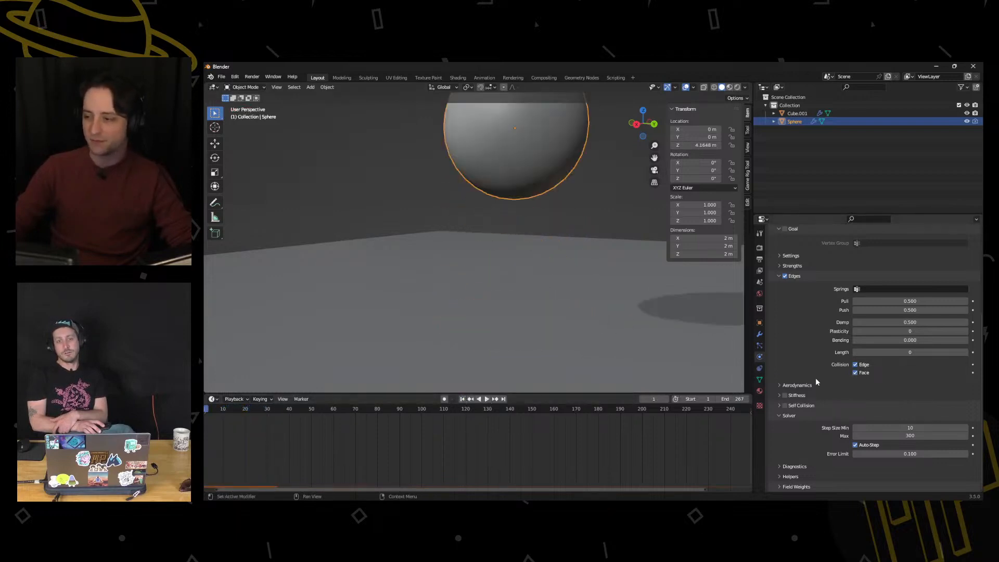
Enable Stiffness for the soft body edges, play the simulation to test it and return to the first frame
click(785, 396)
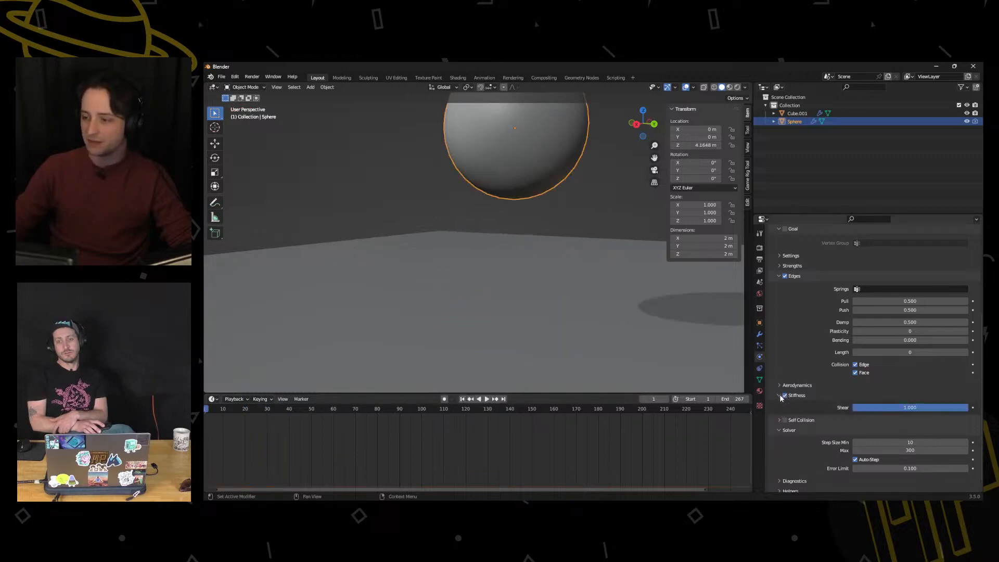
click(487, 399)
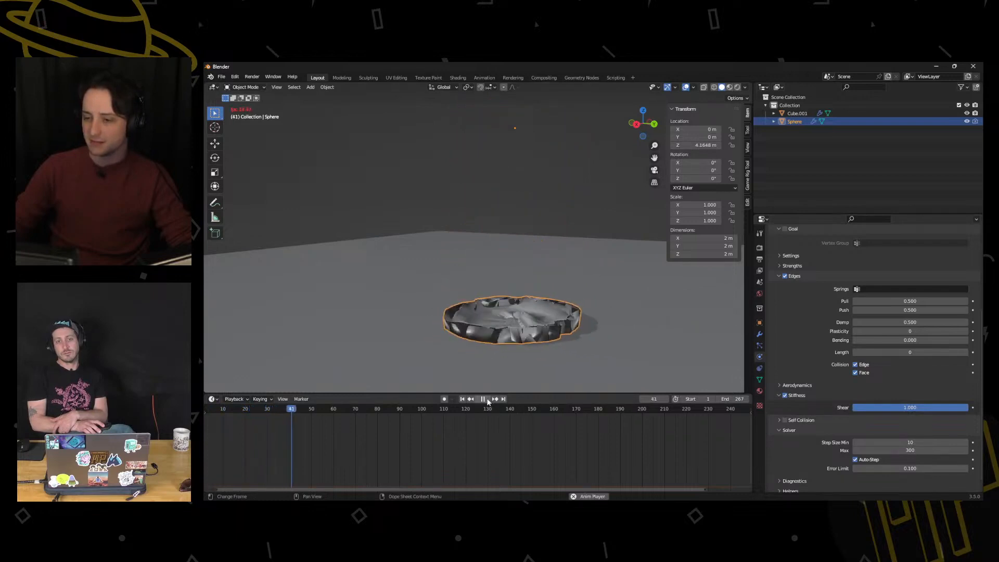
click(488, 400)
click(462, 399)
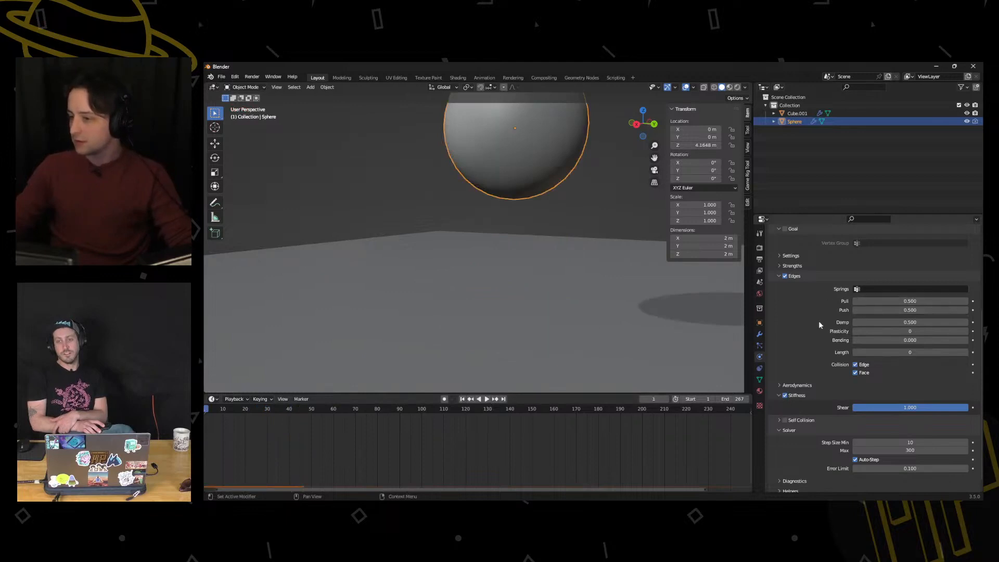
Enable Self Collision for the soft body sphere and play the simulation to see its effect
click(783, 266)
click(782, 266)
scroll(794, 314, down, 1)
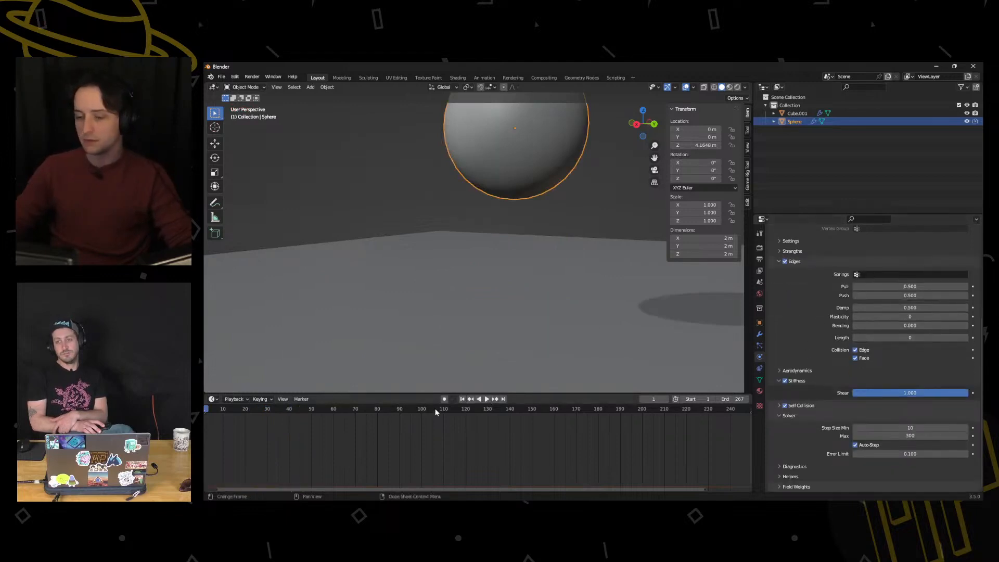
click(487, 398)
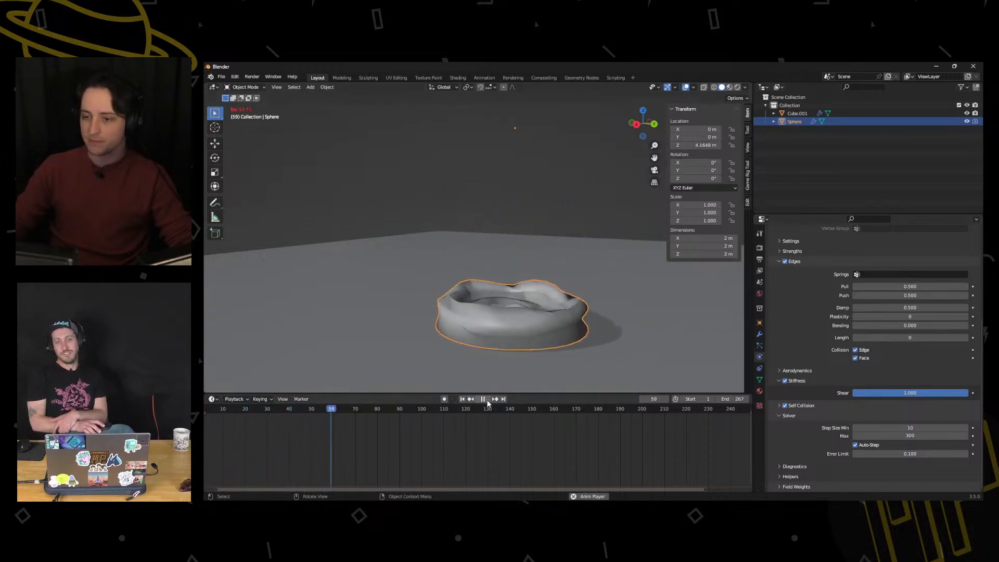
key(Escape)
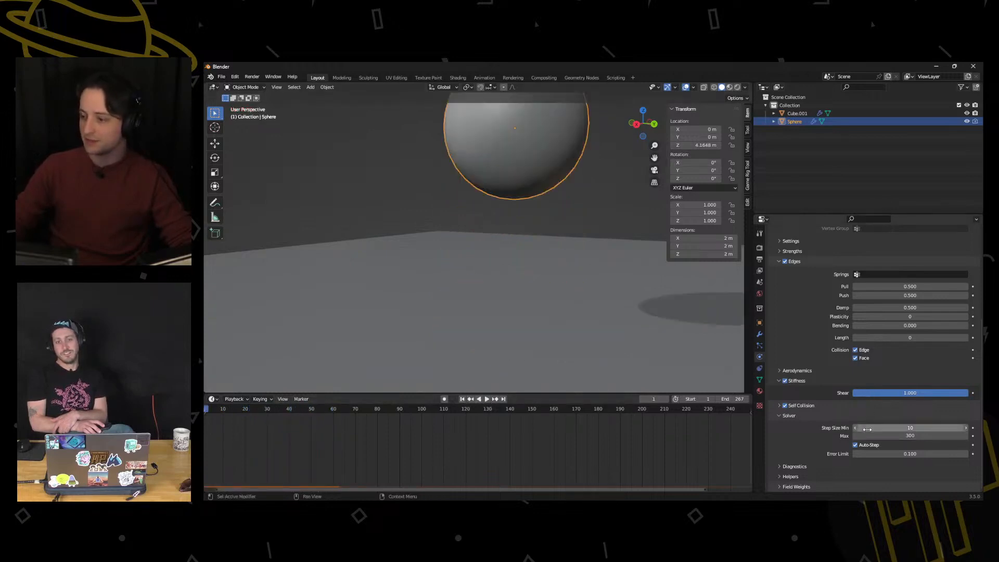
Try a Stiffness shear of 0.1 in a playback of the falling sphere, and restore the shear to 1
click(787, 371)
click(792, 372)
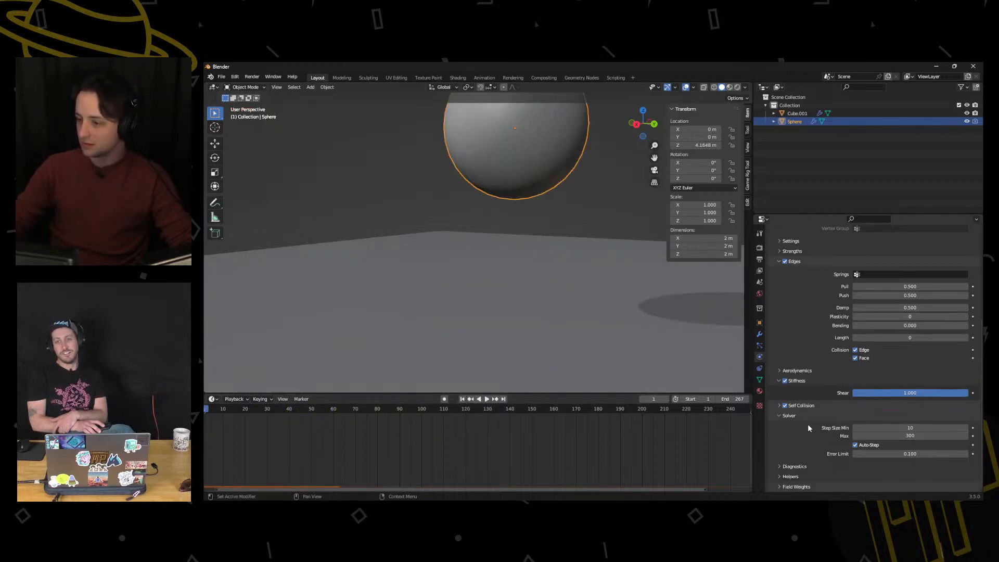
click(879, 393)
text(.1)
key(Return)
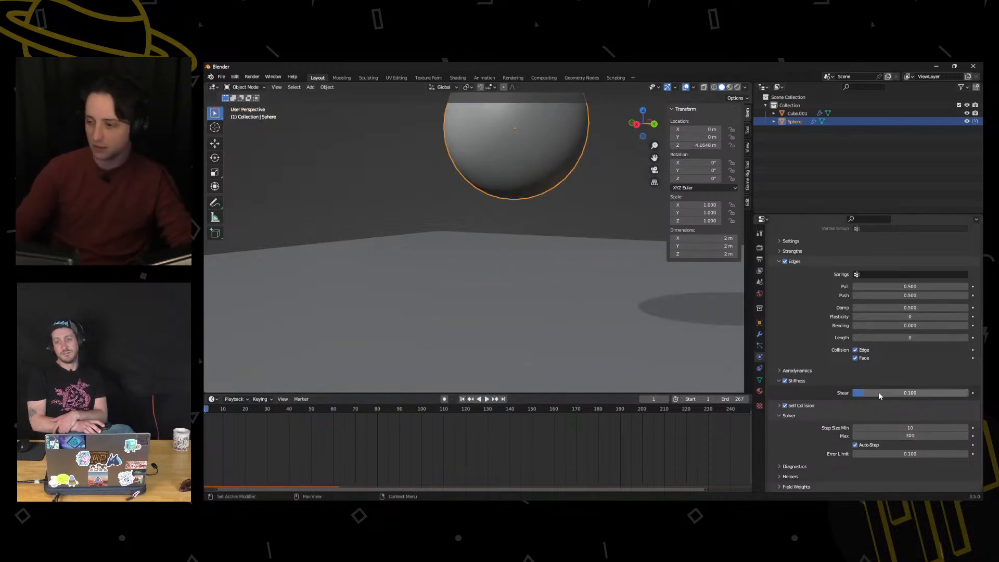
click(487, 399)
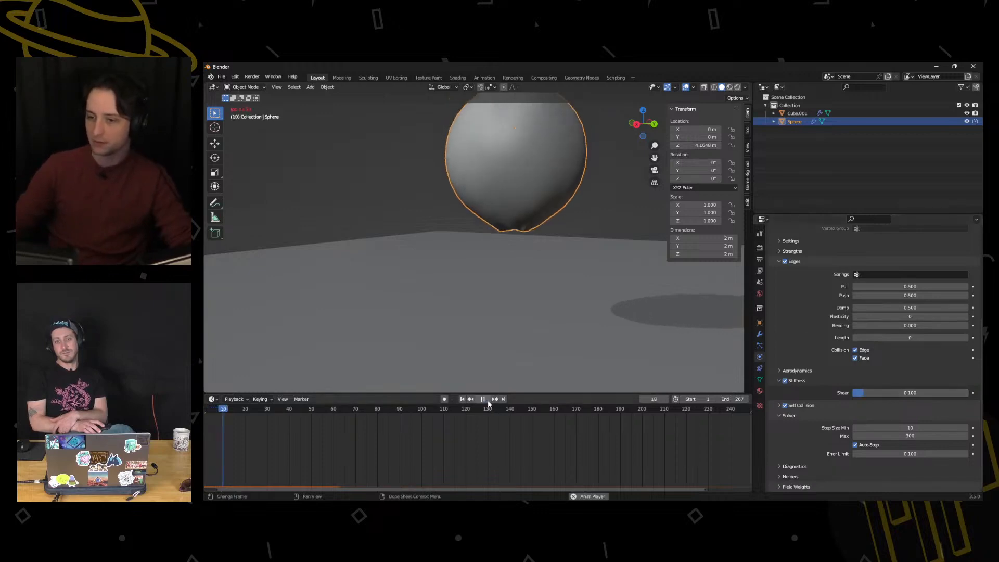
click(483, 400)
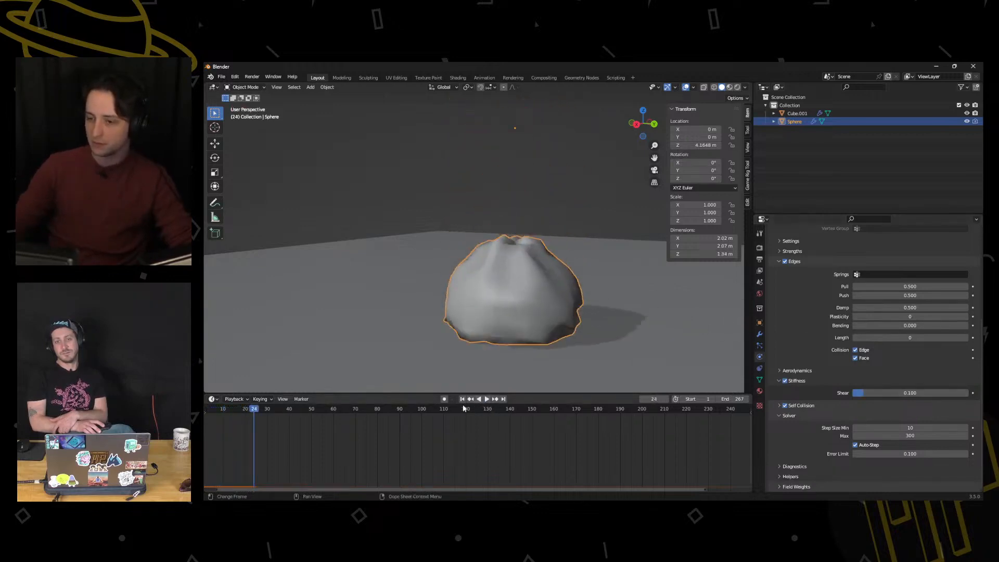
click(462, 399)
drag(857, 392, 968, 393)
Examine the soft body's Diagnostics and Self Collision options and its Goal strengths and settings
click(798, 466)
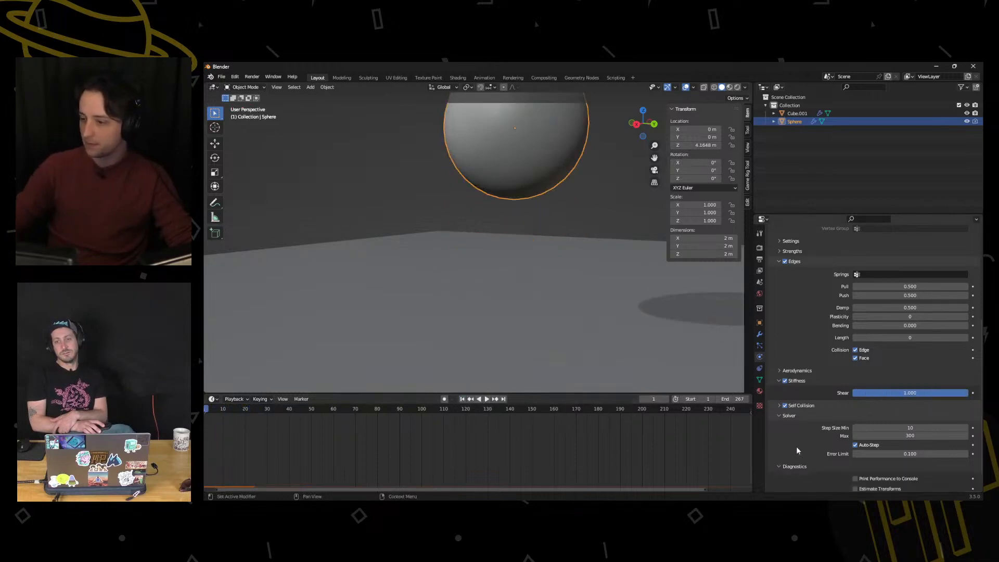
scroll(796, 440, down, 2)
click(788, 442)
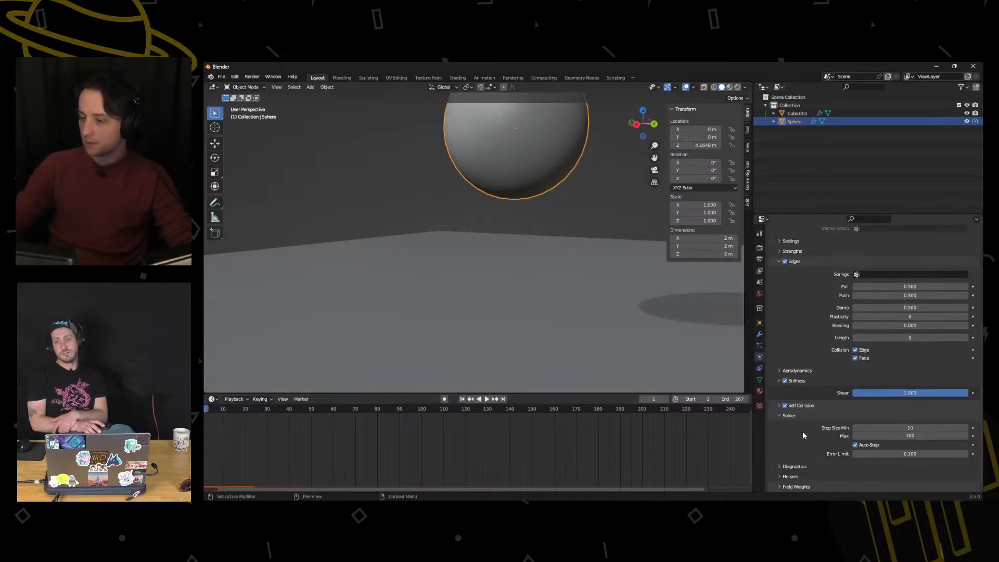
click(779, 406)
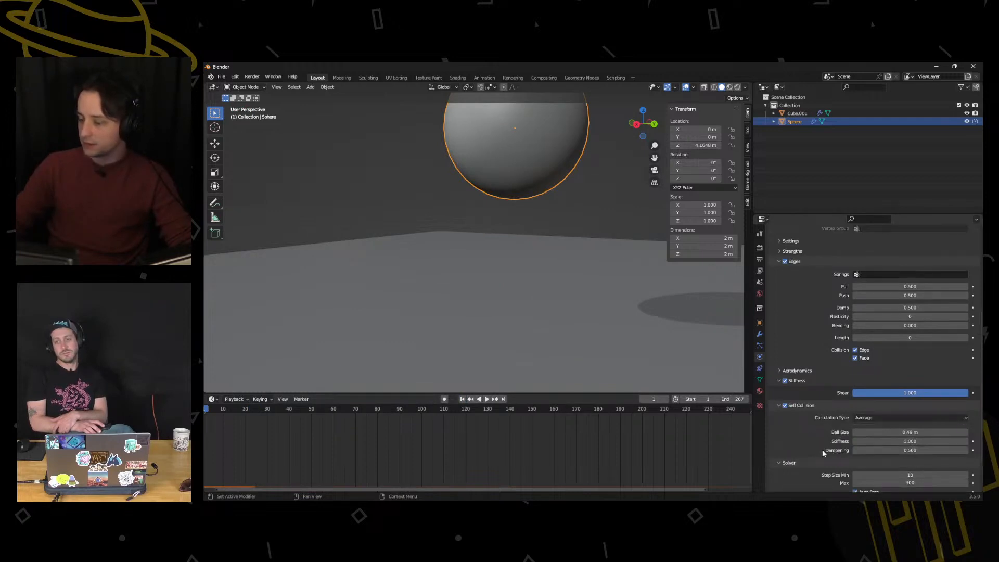
scroll(827, 364, up, 2)
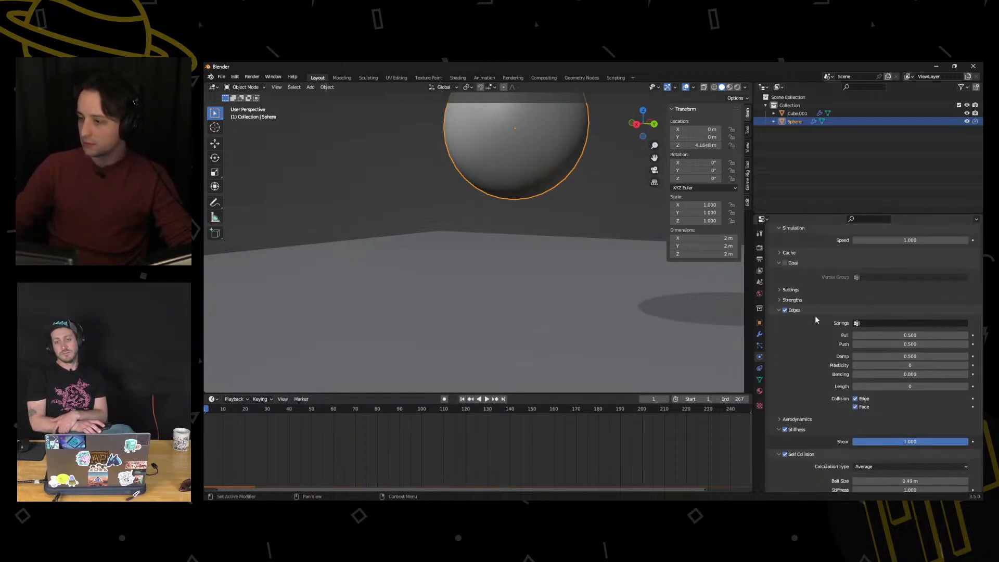
click(792, 300)
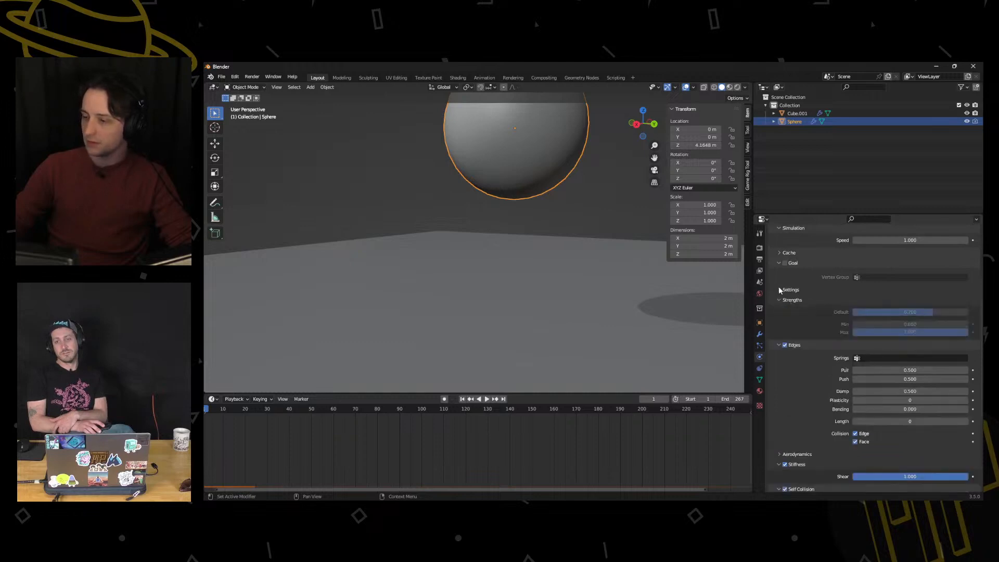
click(780, 290)
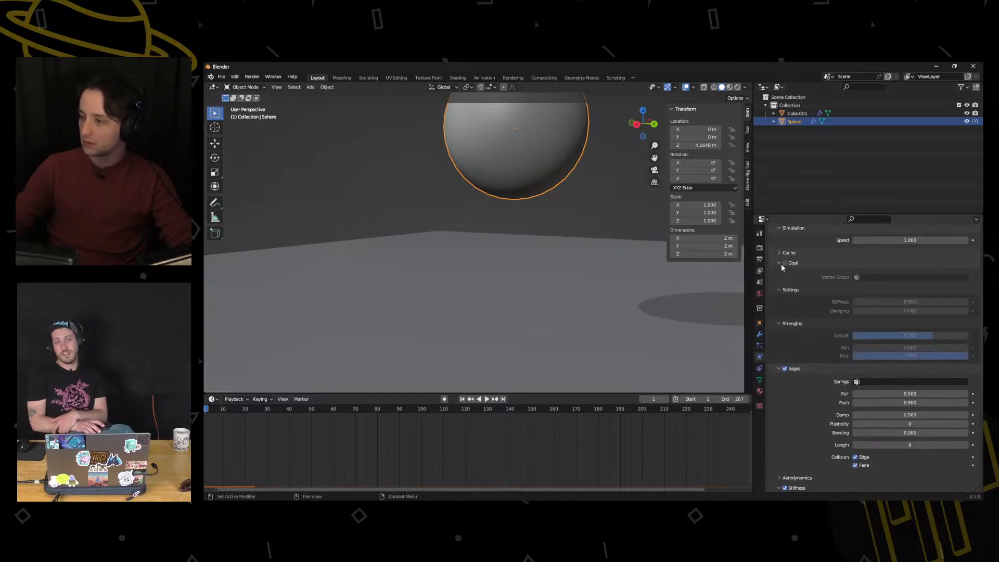
Try the soft body Goal with a Default strength of 0 in a short playback, and disable Goal again
click(785, 263)
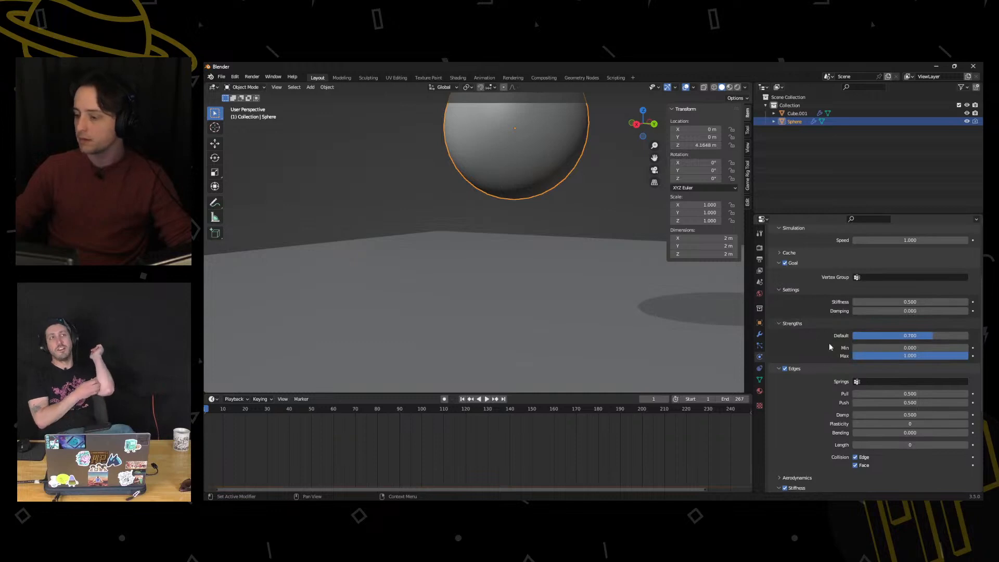
drag(891, 337, 812, 342)
click(488, 399)
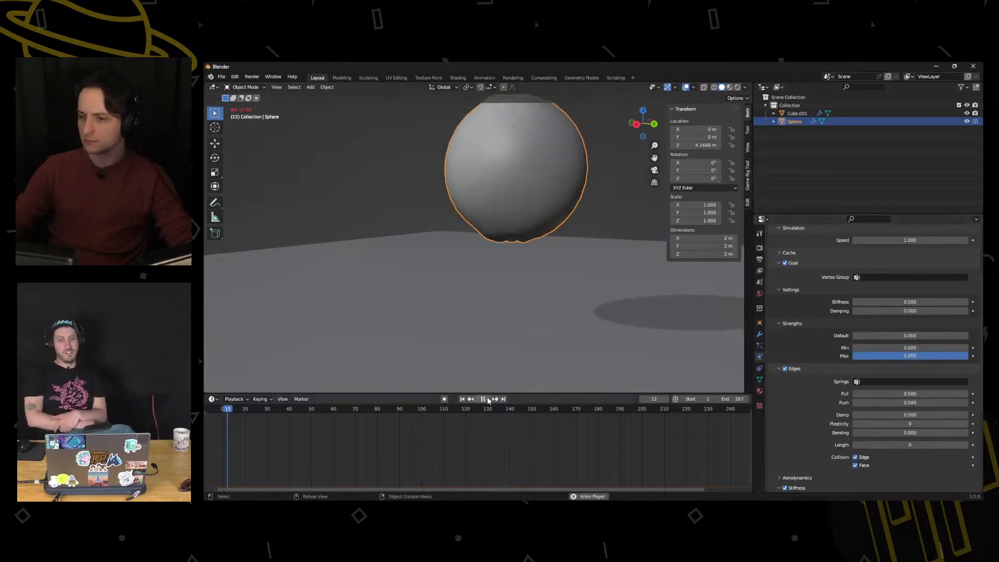
key(Escape)
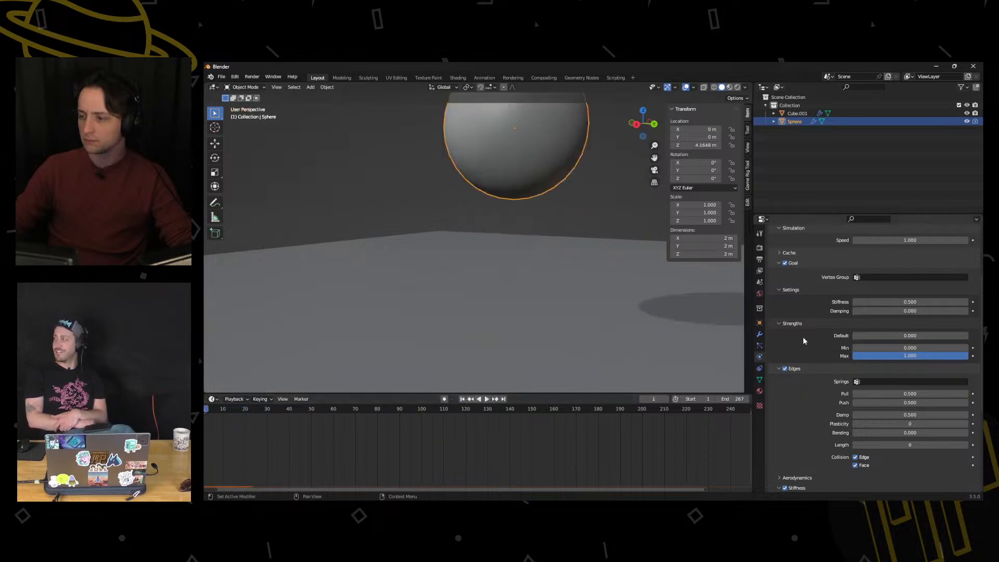
click(785, 263)
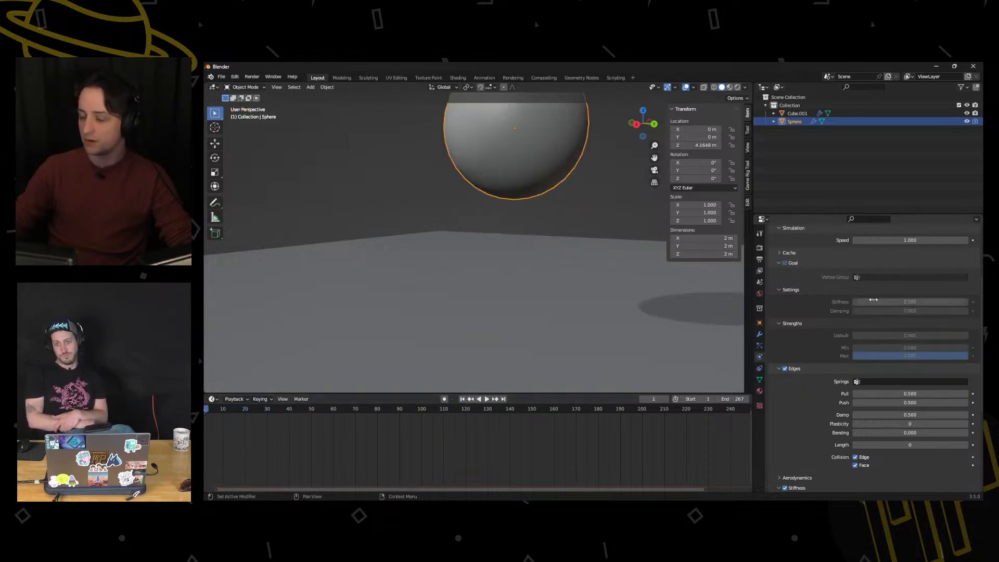
Expand the soft body's Object settings, try a playback with Edge and Face collision disabled, and re-enable both
scroll(794, 291, up, 4)
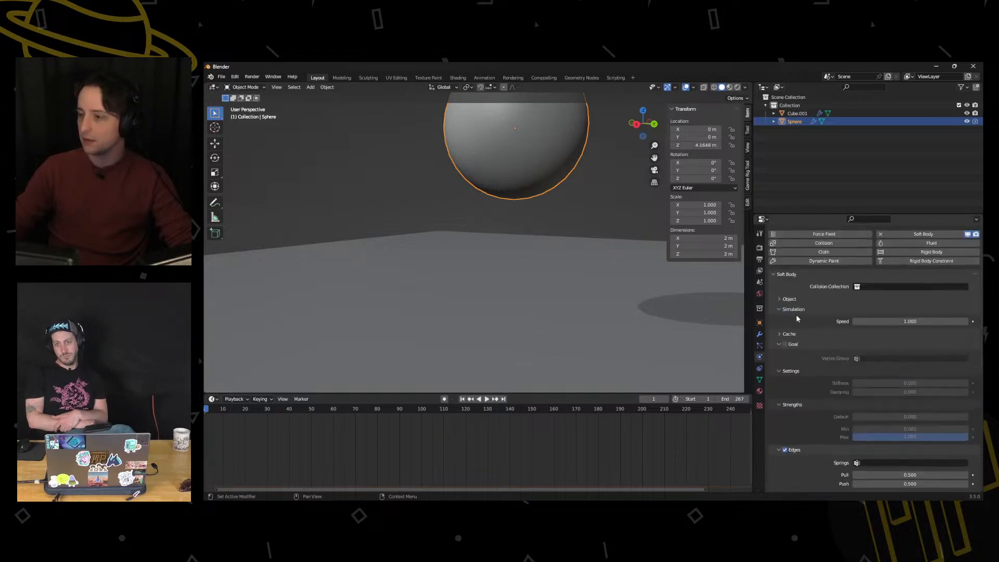
click(779, 299)
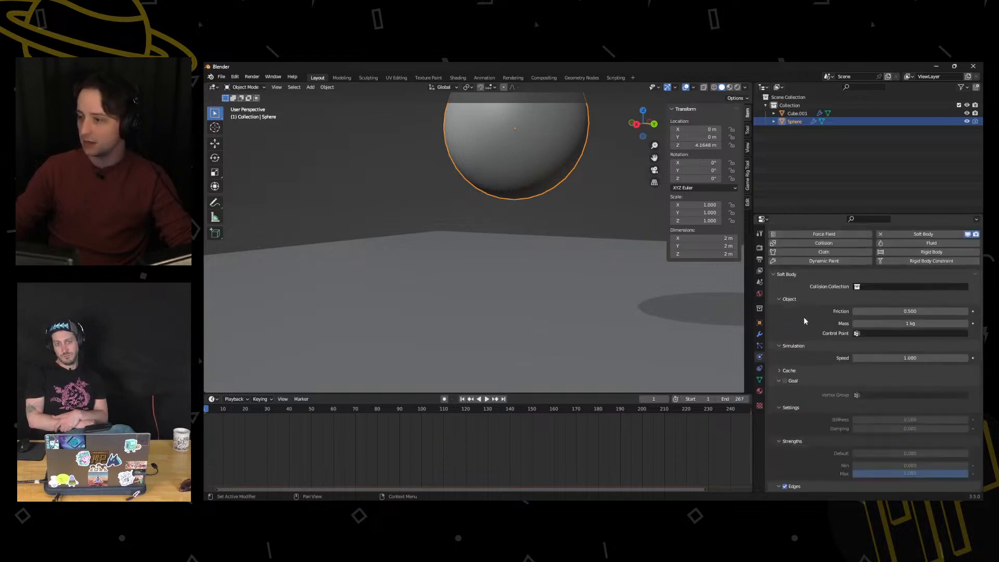
scroll(787, 302, down, 10)
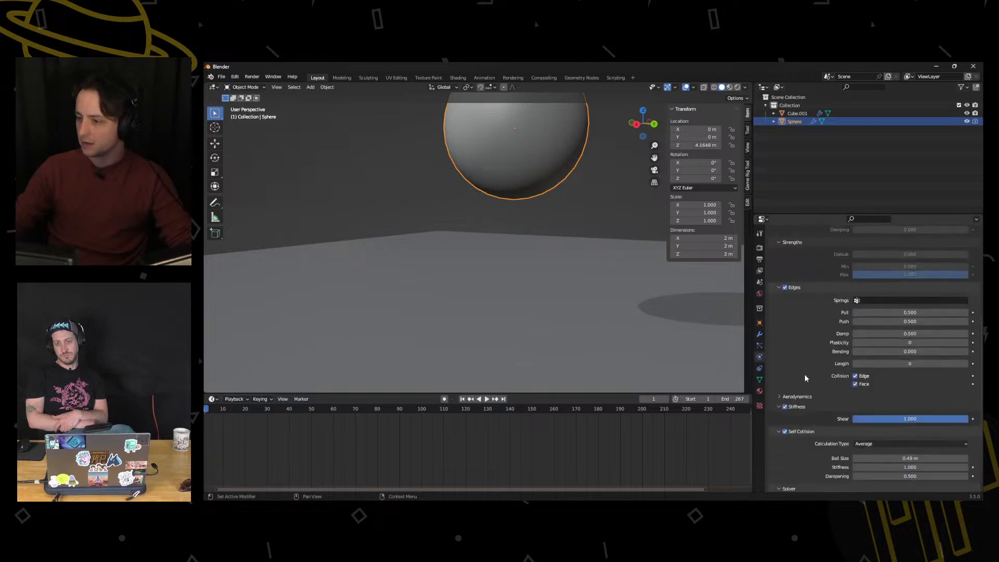
drag(850, 376, 849, 382)
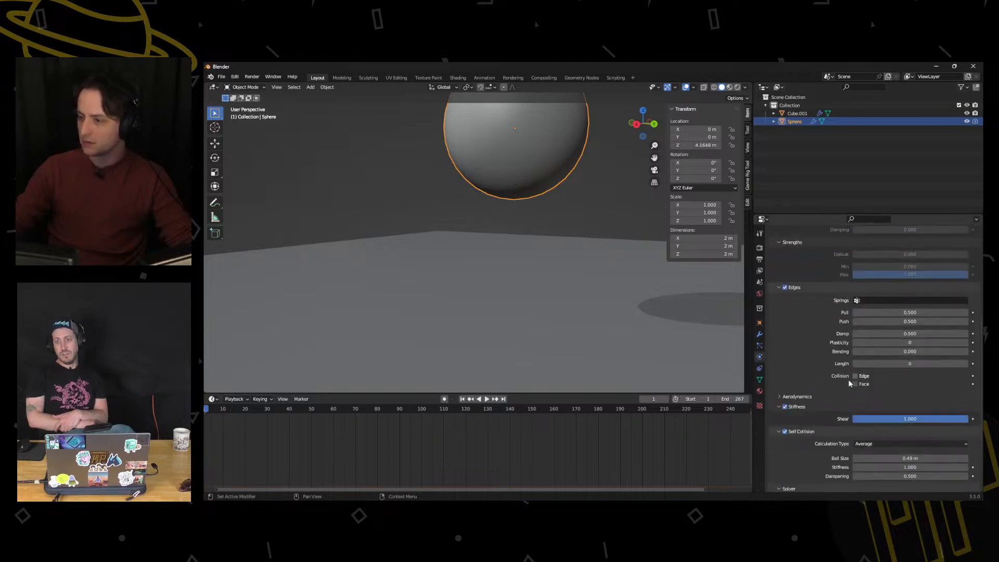
click(486, 399)
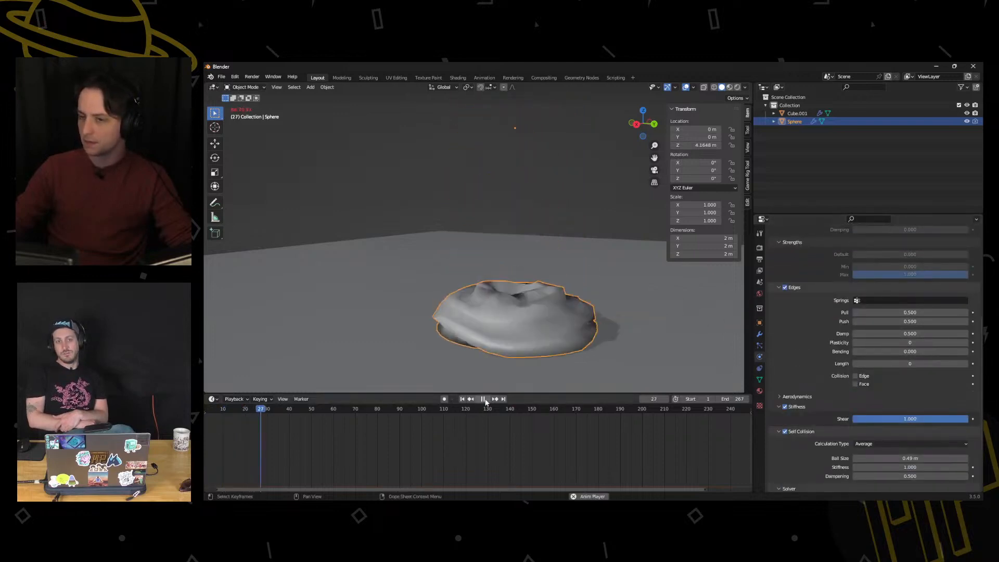
key(Escape)
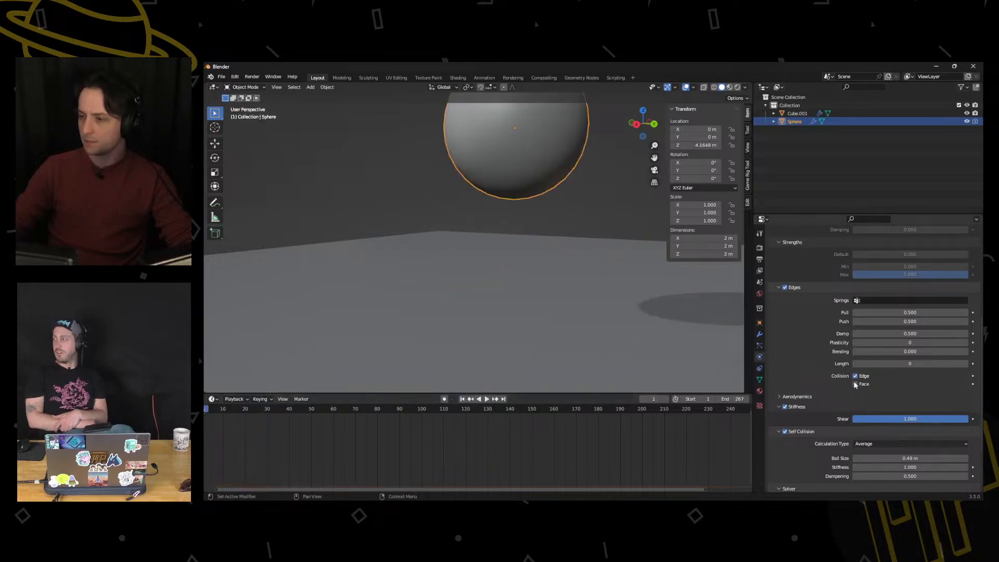
click(855, 384)
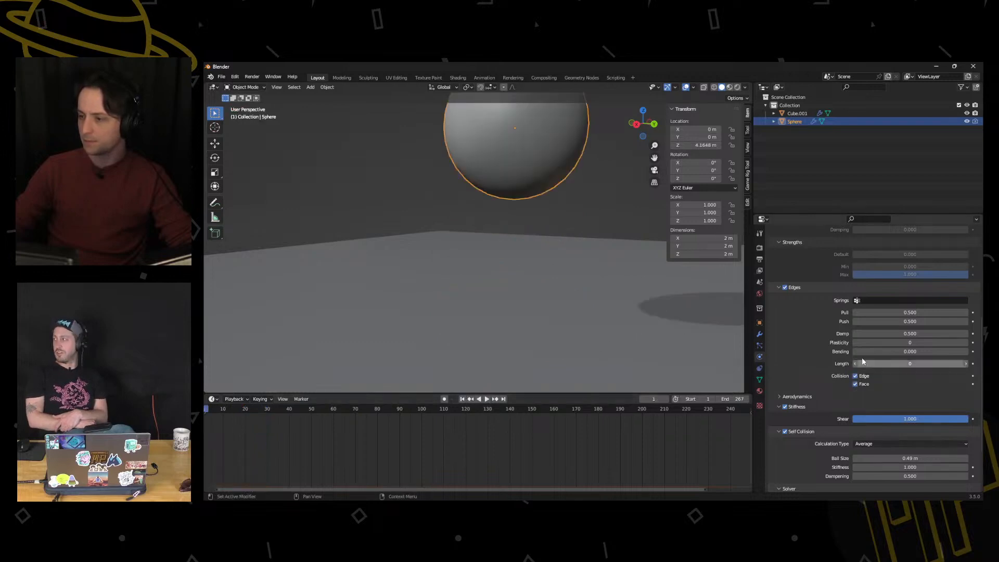
Set the soft body edges' Bending to 1 and play the simulation to test the falling sphere
click(890, 352)
text(1)
key(Return)
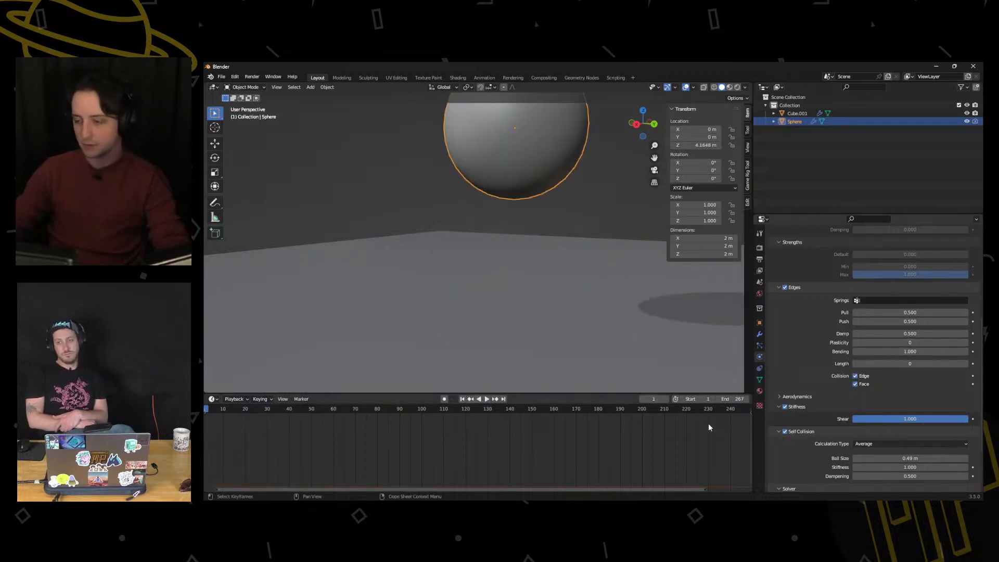
click(488, 399)
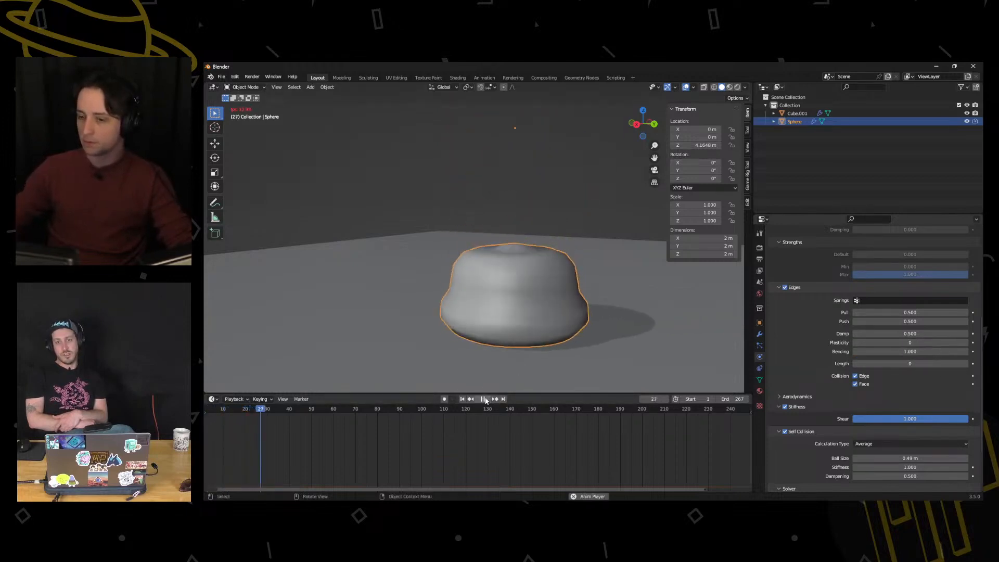
Try an edge Bending of 5 in playbacks from the first frame, and restore Bending to 0
double_click(880, 351)
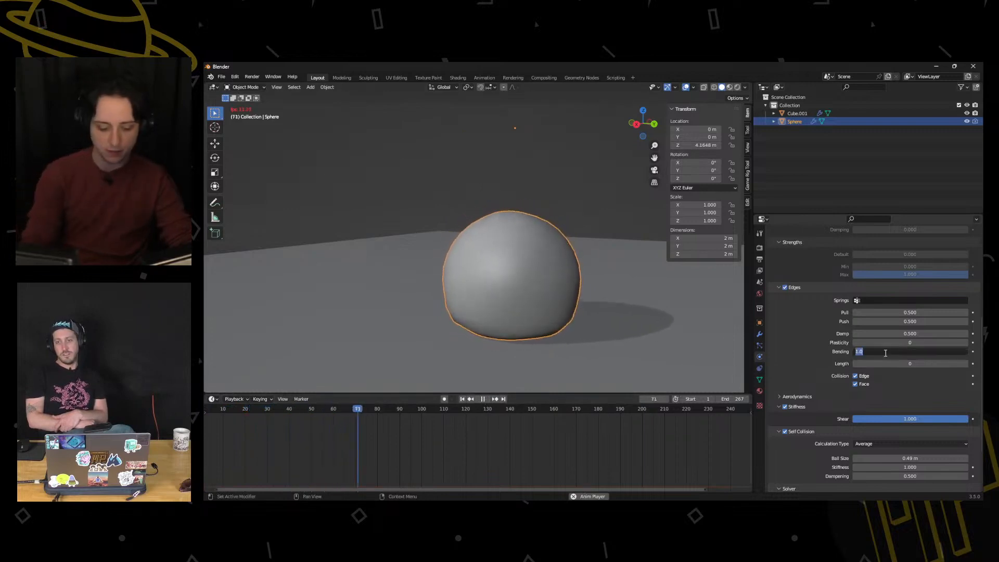
text(5)
key(Return)
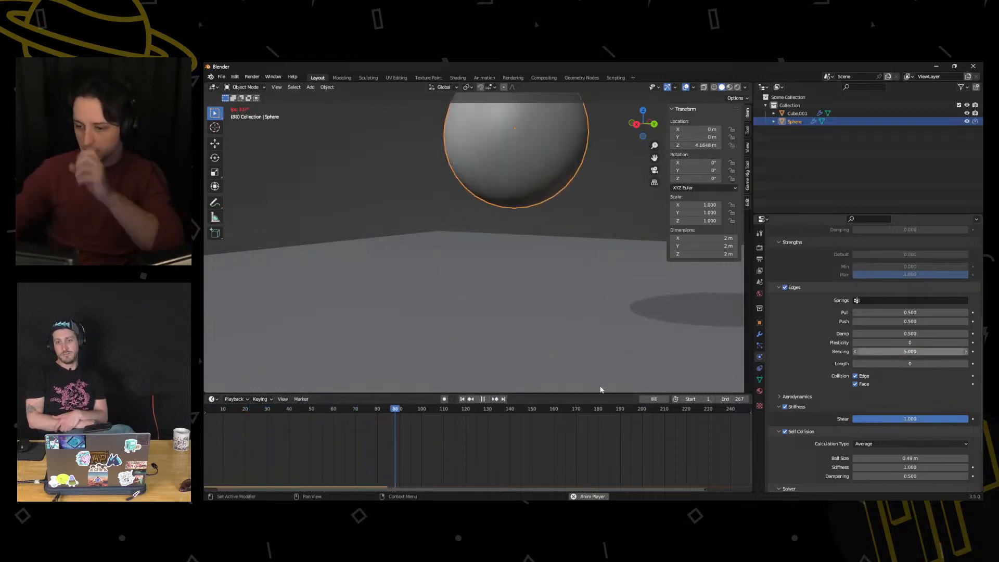
click(463, 399)
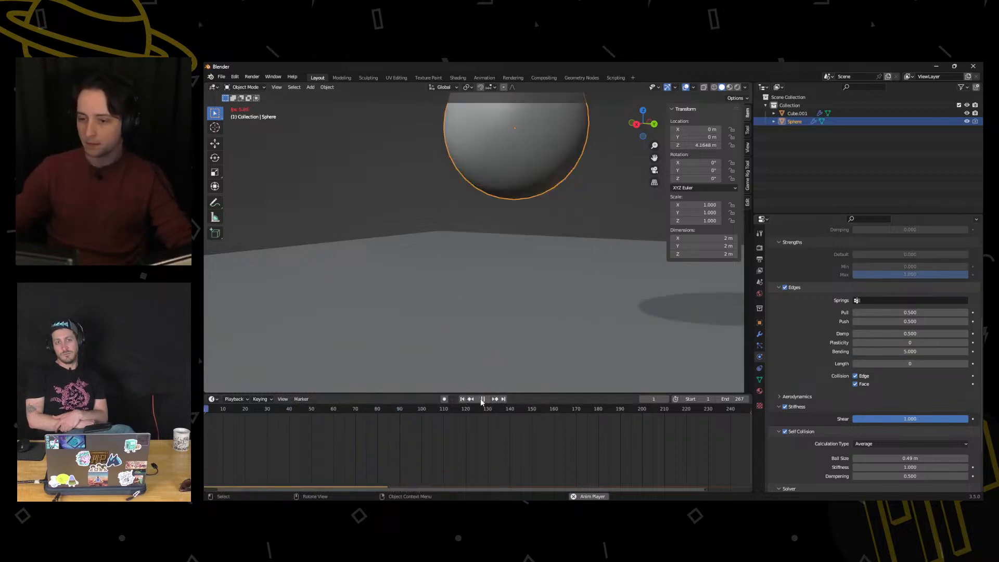
click(488, 399)
click(462, 399)
click(486, 400)
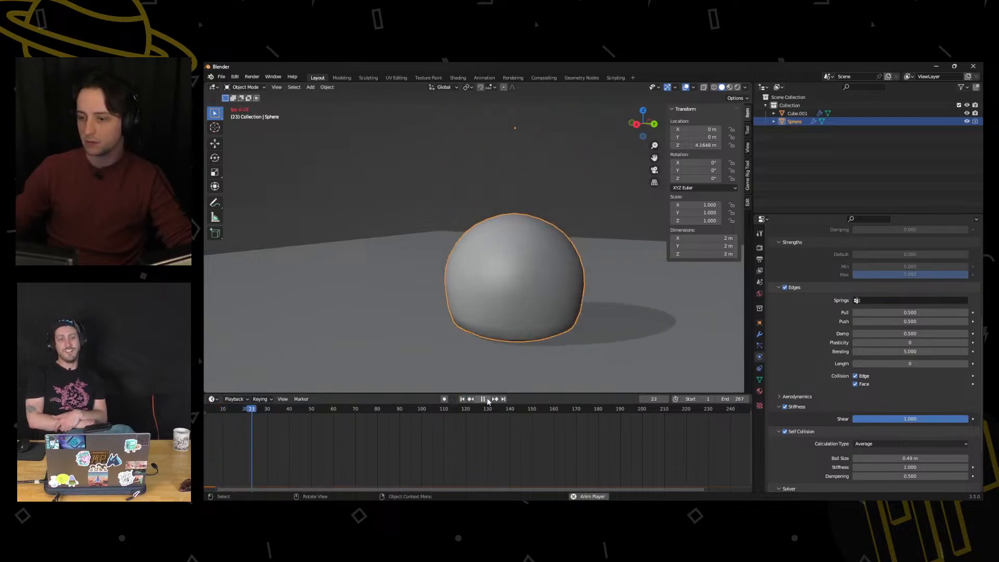
click(483, 399)
click(462, 399)
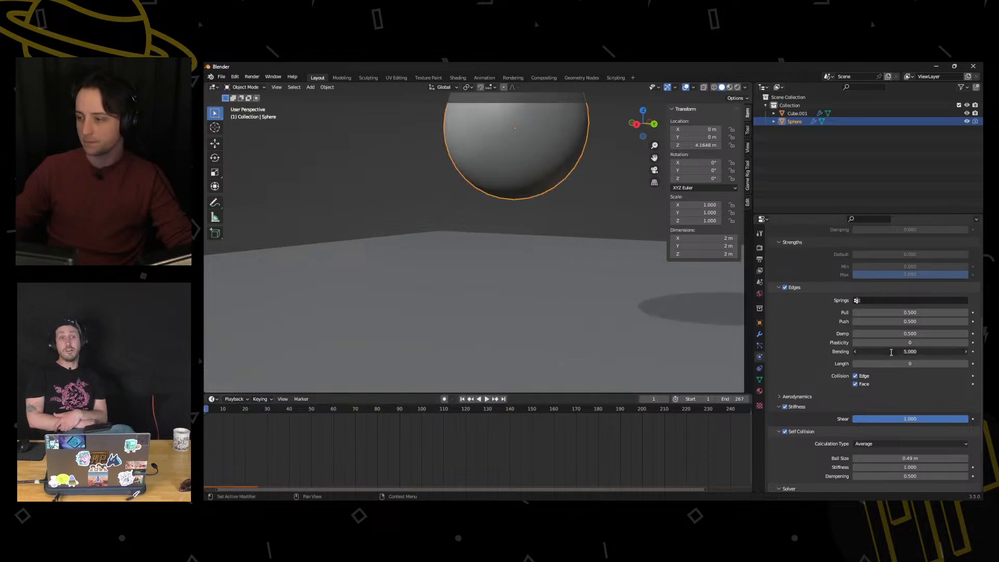
text(0)
key(Return)
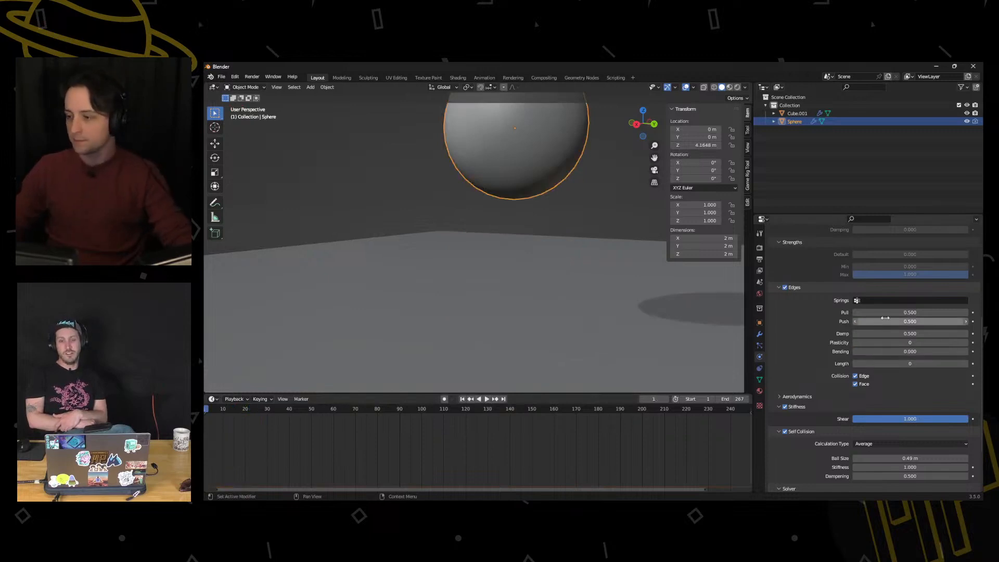
Try an edge Pull of 0 and Push of 0.999 in a playback, and return to the first frame
drag(888, 312, 791, 313)
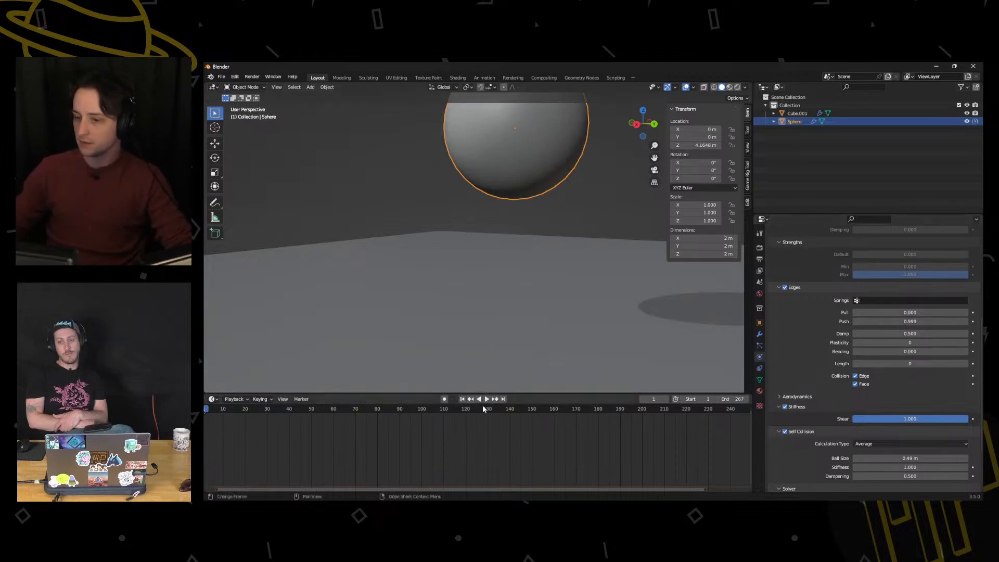
click(486, 399)
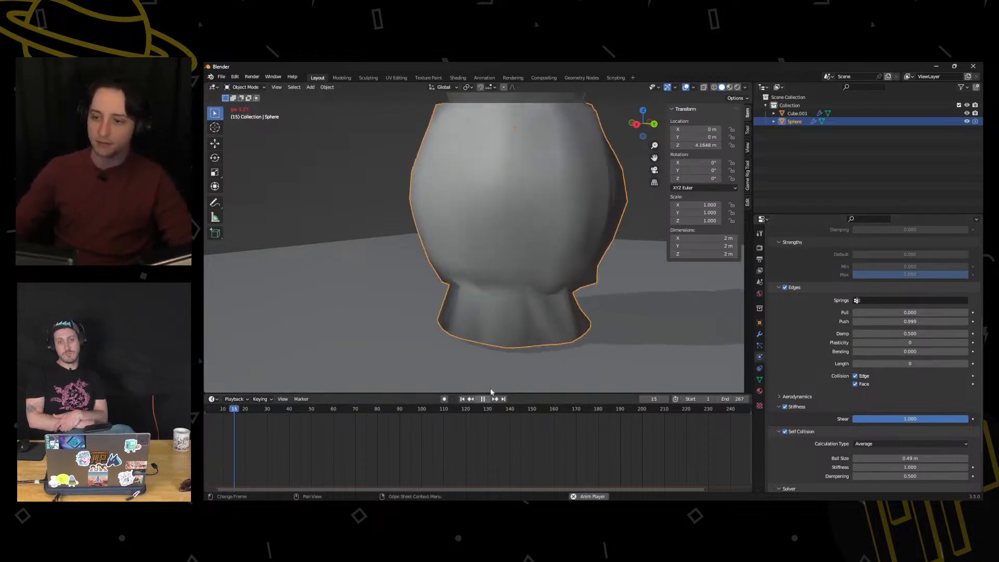
click(484, 399)
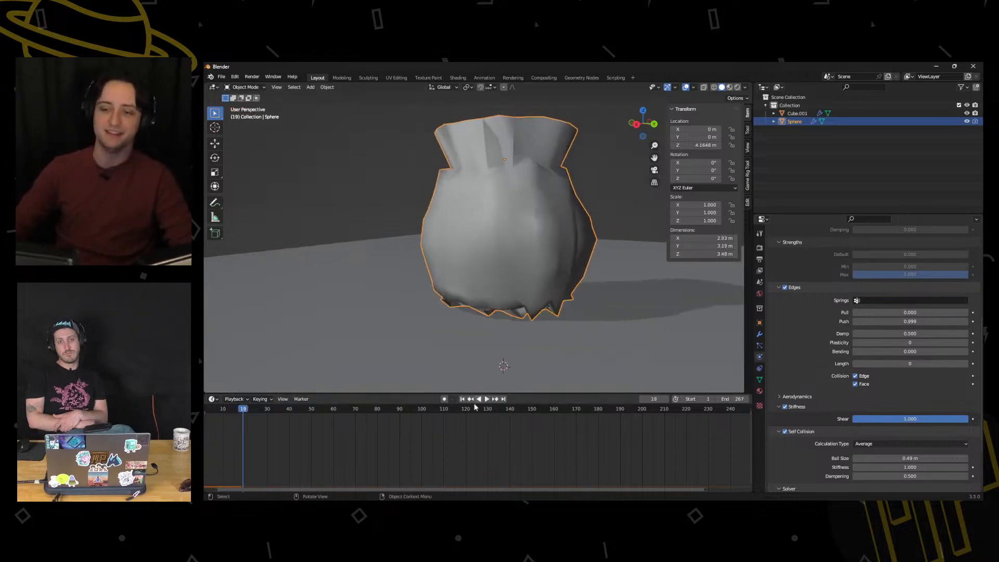
click(462, 399)
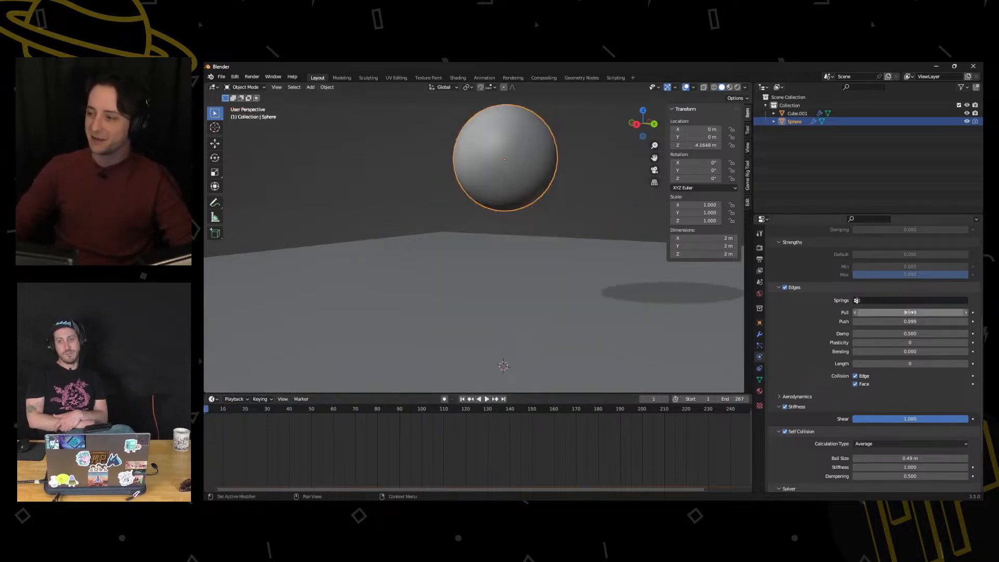
Set the soft body edges' Pull to 0.1 and Push to 0.7
drag(909, 314, 833, 315)
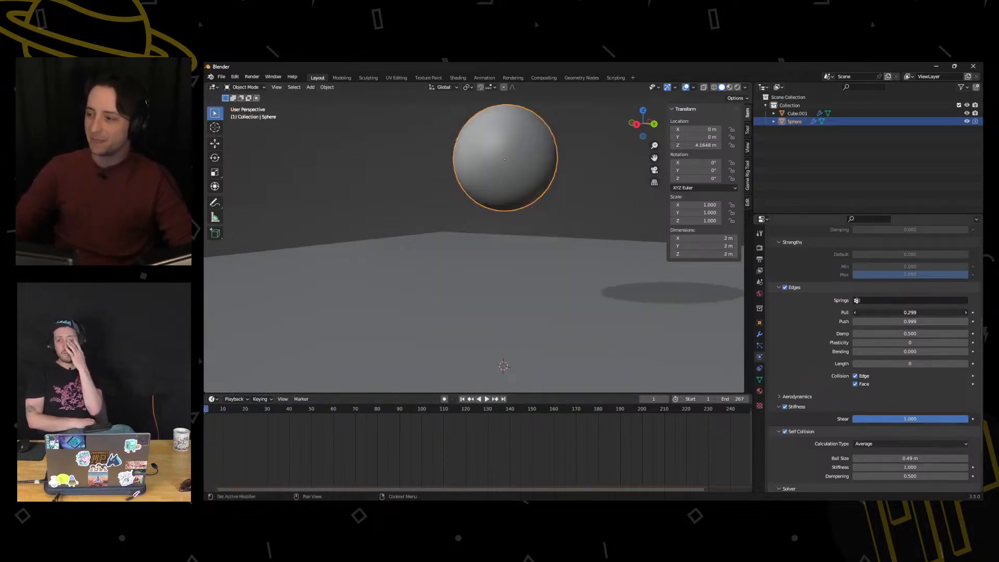
text(0.1)
key(Return)
click(910, 322)
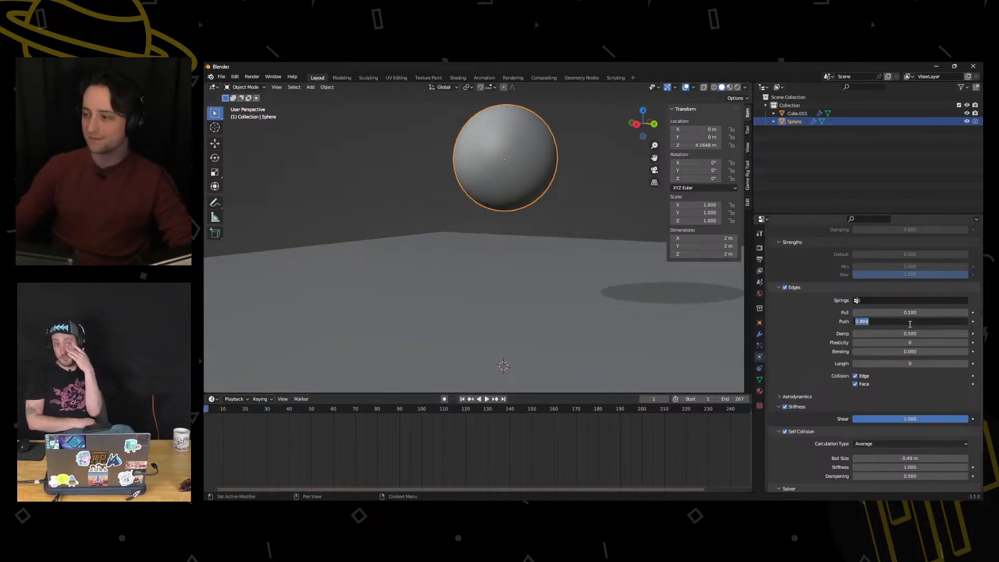
text(0.7)
key(Return)
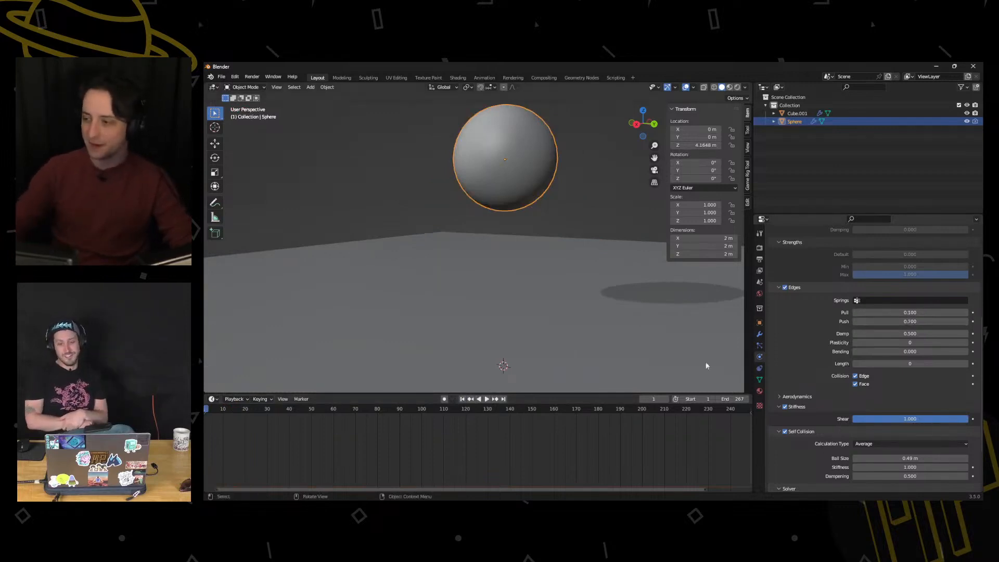
Play the simulation twice to check how the sphere deforms with the new Pull and Push, and return to the first frame
click(488, 400)
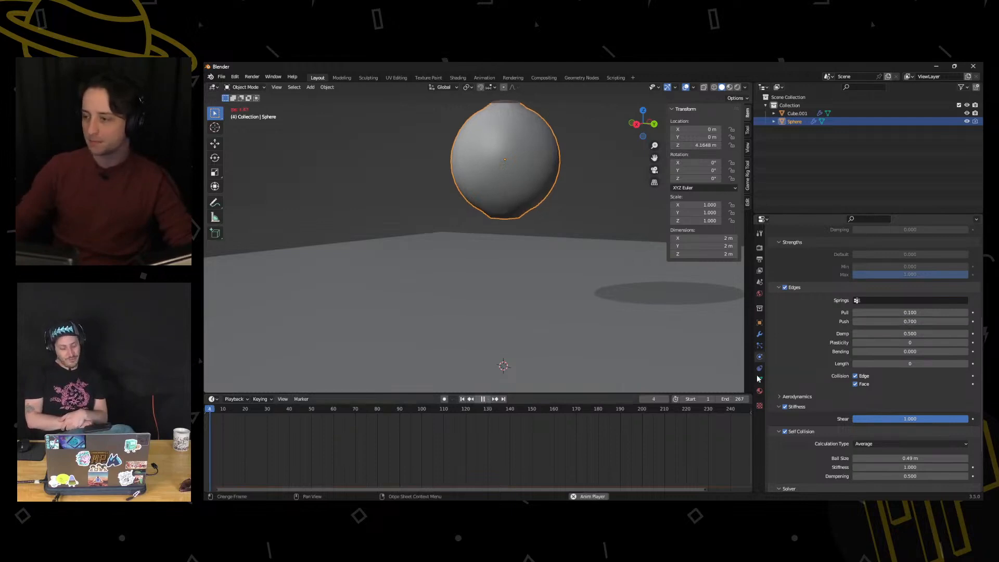
click(890, 344)
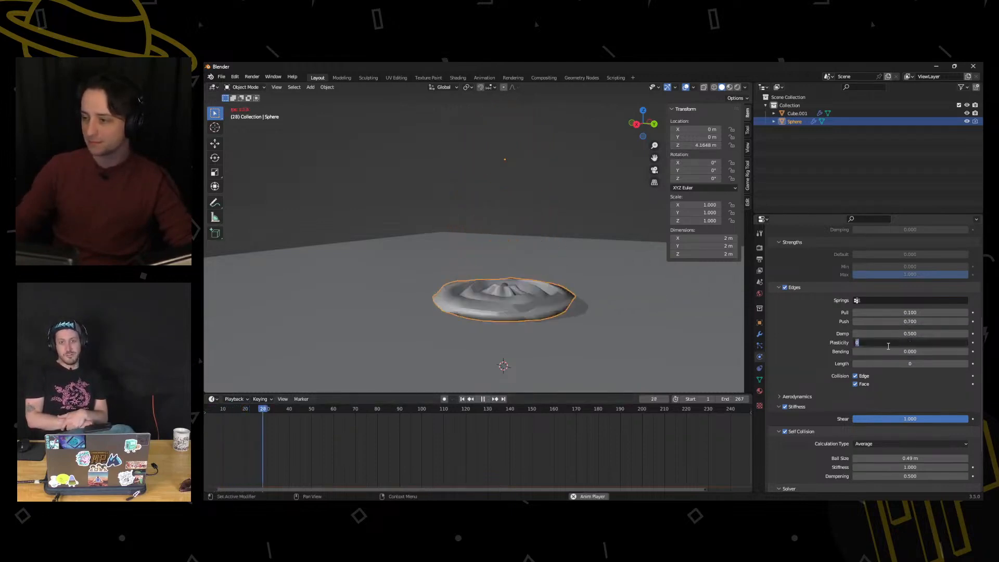
key(Return)
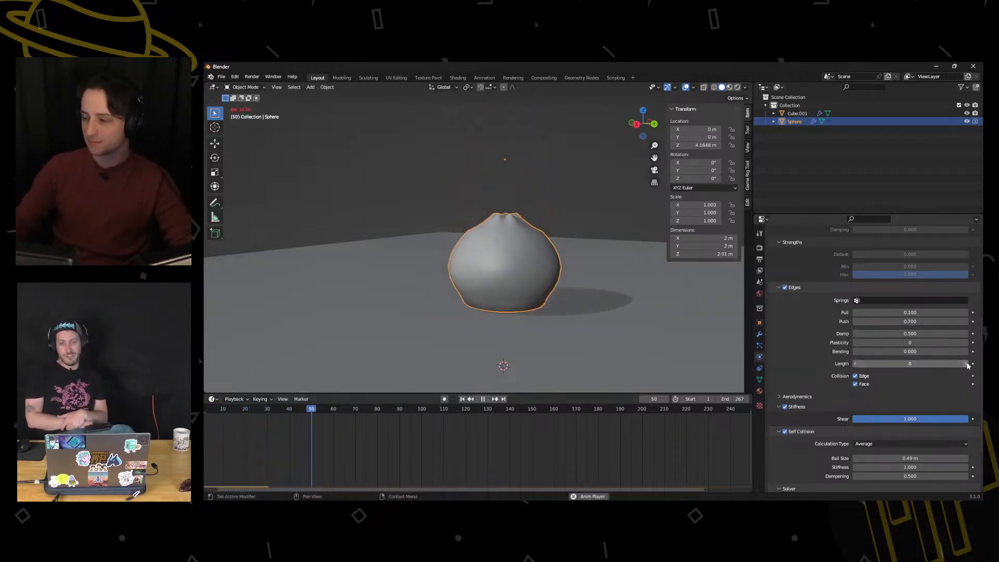
click(484, 400)
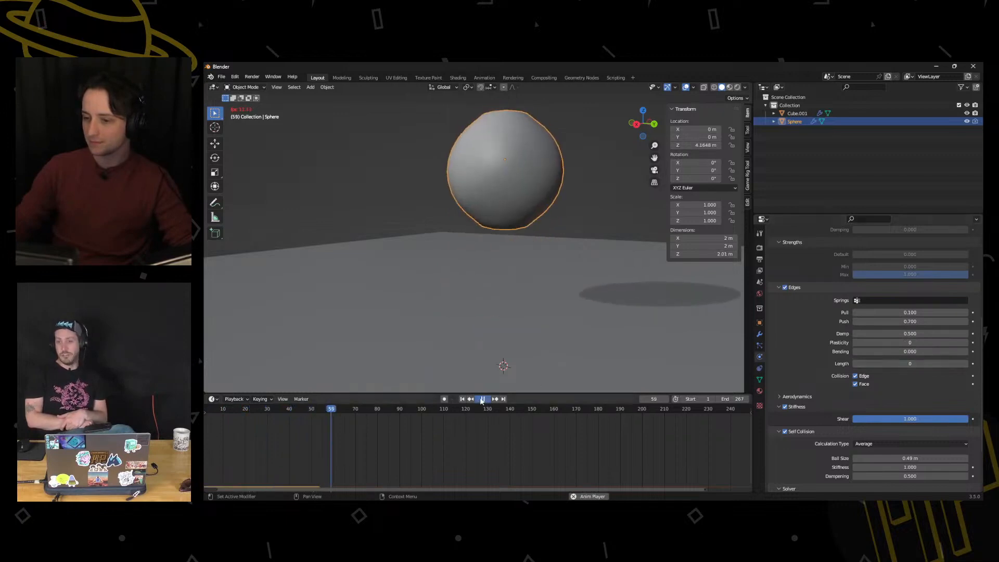
click(464, 399)
click(488, 399)
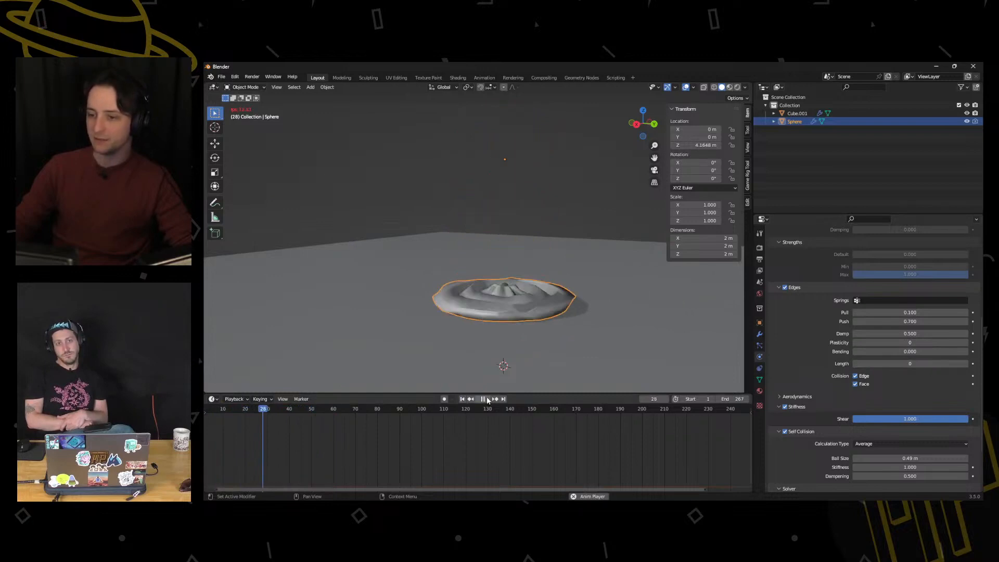
click(483, 399)
click(462, 399)
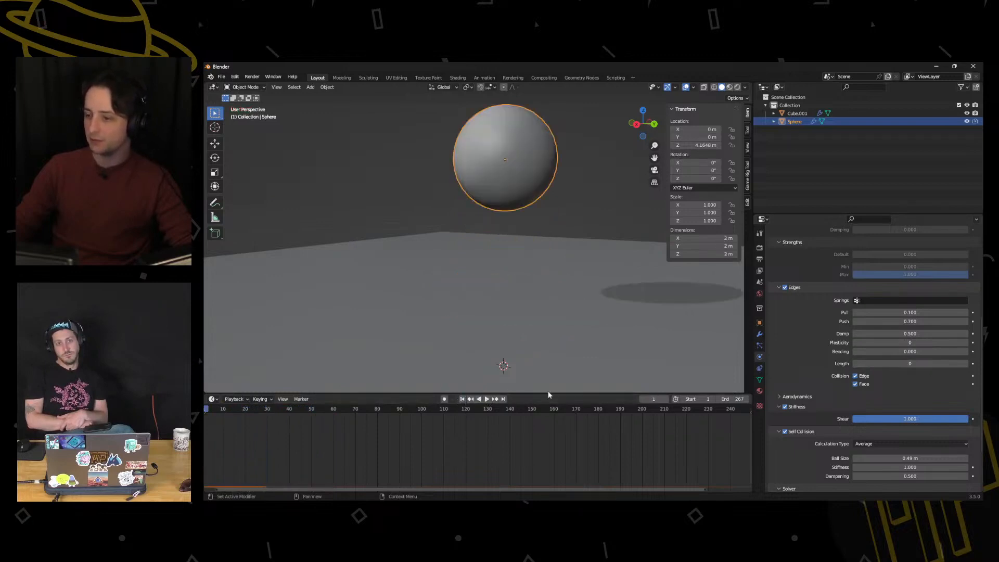
Expand the soft body's Aerodynamics settings and examine the available types
click(798, 396)
scroll(804, 394, down, 1)
click(833, 391)
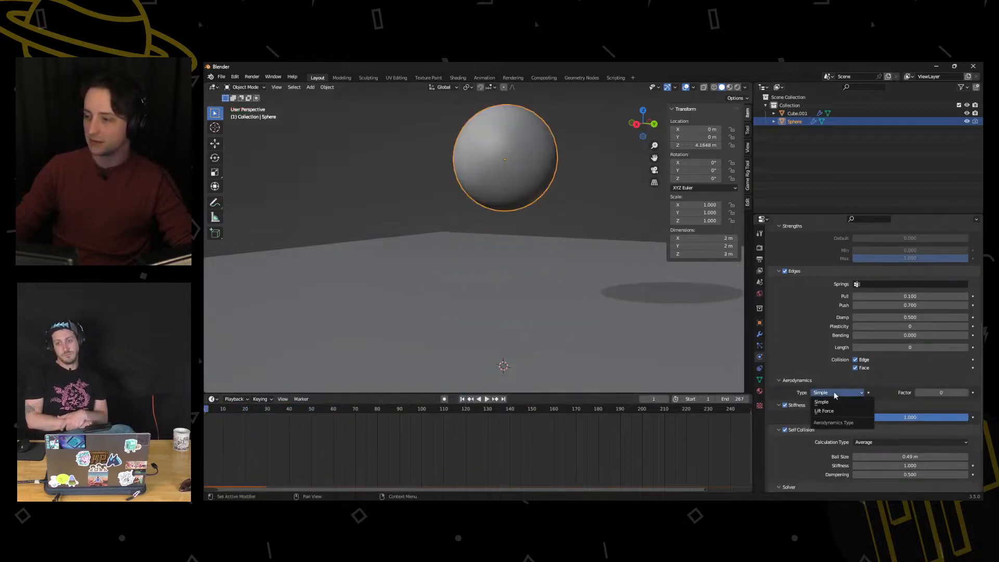
click(833, 392)
Set the Self Collision Ball Size of the soft body sphere to 1 m
scroll(793, 408, down, 4)
scroll(807, 395, down, 1)
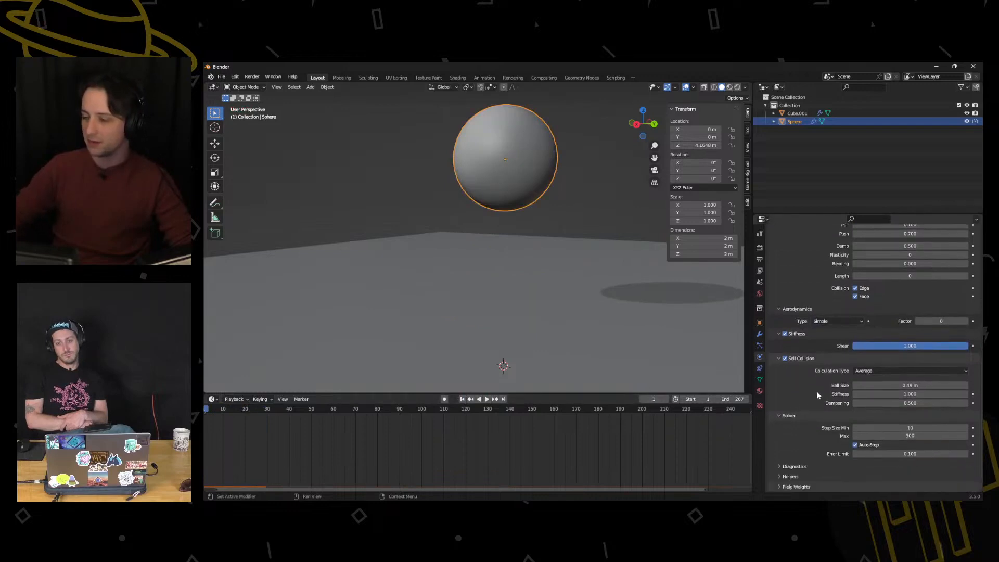
click(923, 383)
text(1)
key(Return)
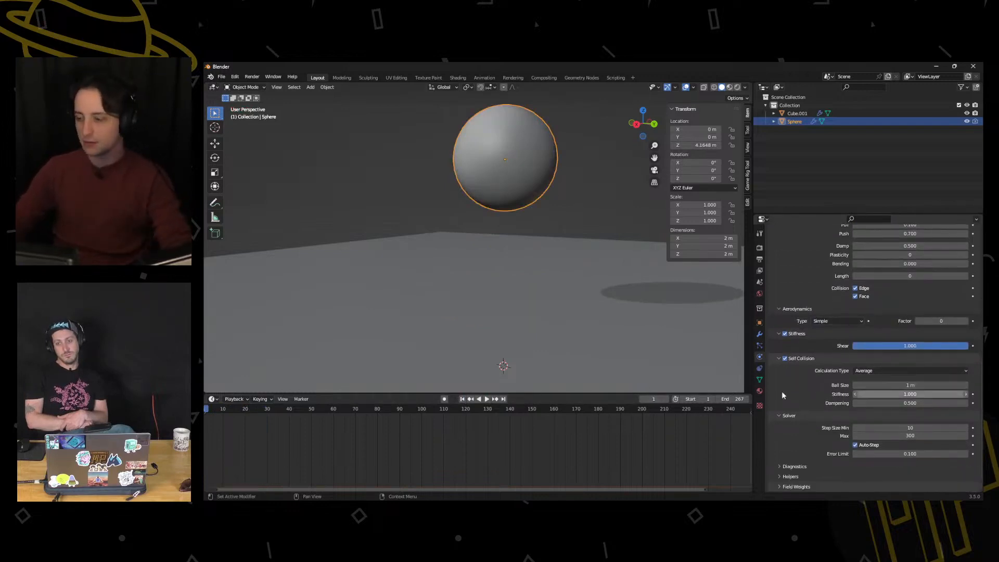
Play the simulation to check how the sphere lands with the new Self Collision Ball Size, and return to the first frame
click(487, 399)
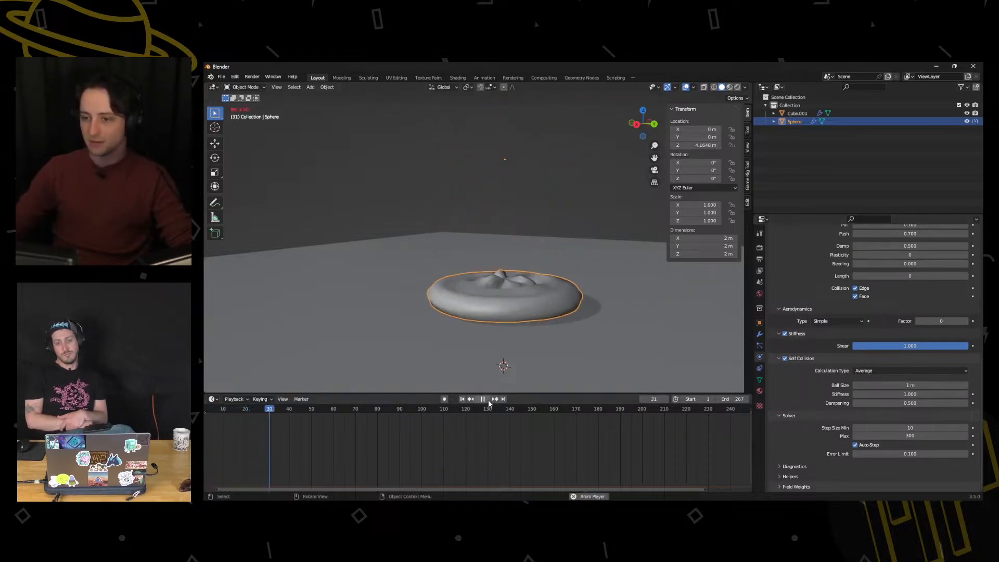
click(483, 399)
click(463, 399)
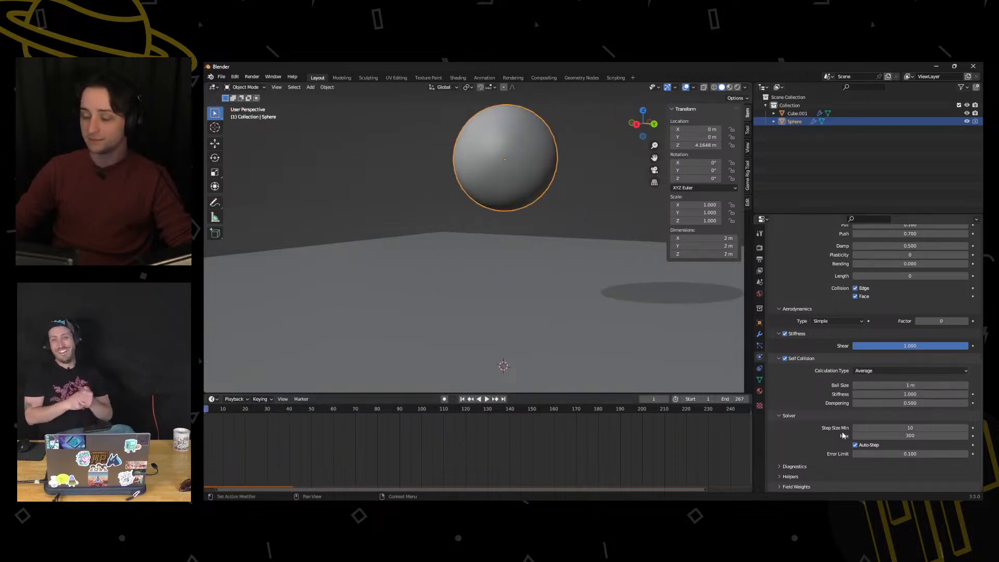
Expand the soft body's Diagnostics settings to examine the available options, and collapse them again
click(795, 464)
scroll(812, 448, down, 1)
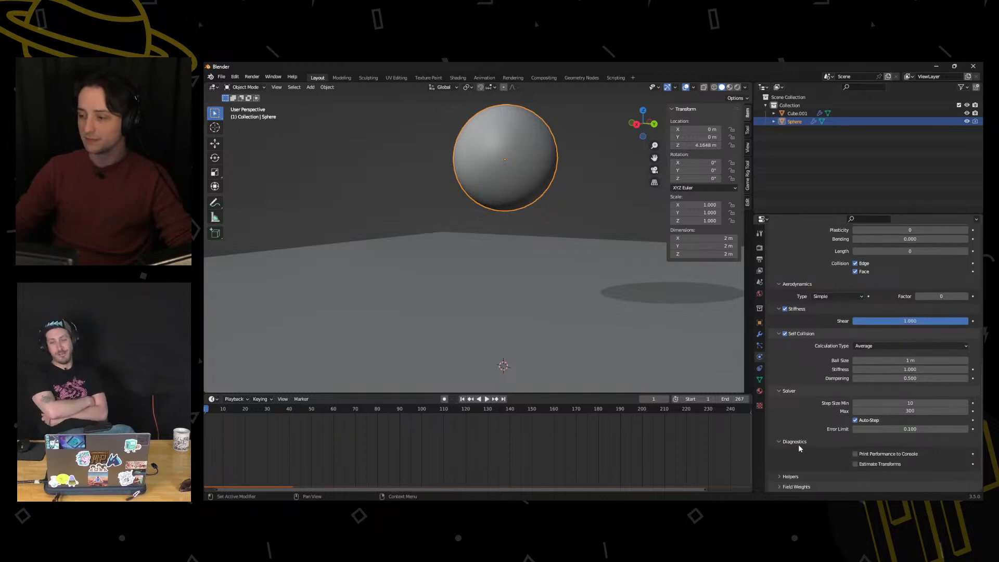
click(795, 442)
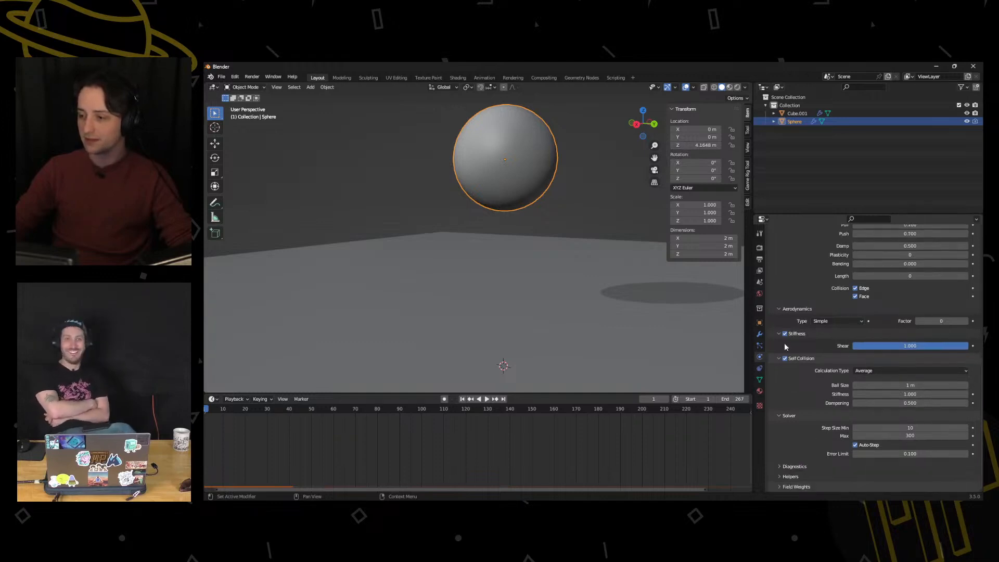
Lower the soft body's Stiffness Shear to 0.296, play the simulation to check the effect, and return to the first frame
drag(963, 346, 886, 346)
click(486, 399)
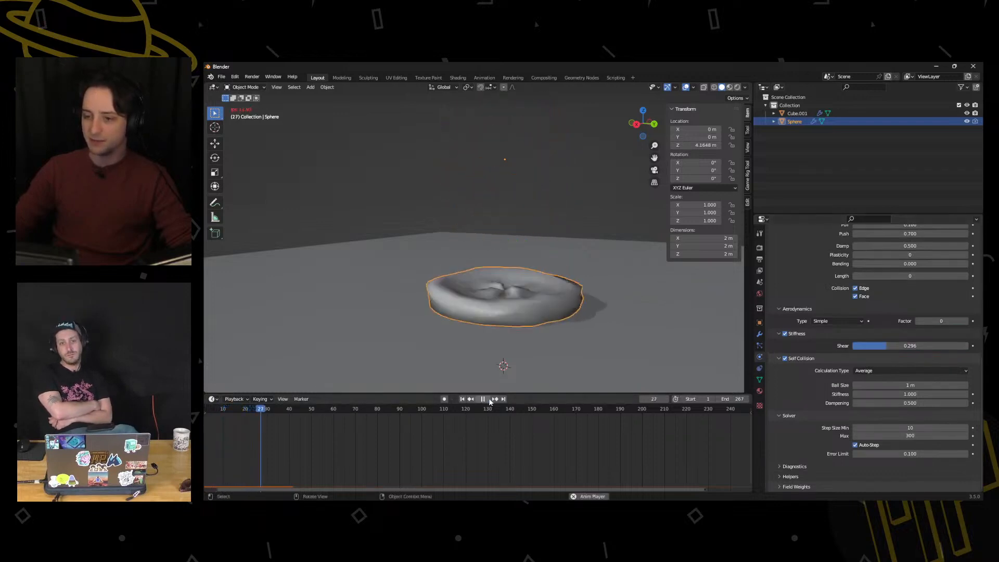
click(485, 399)
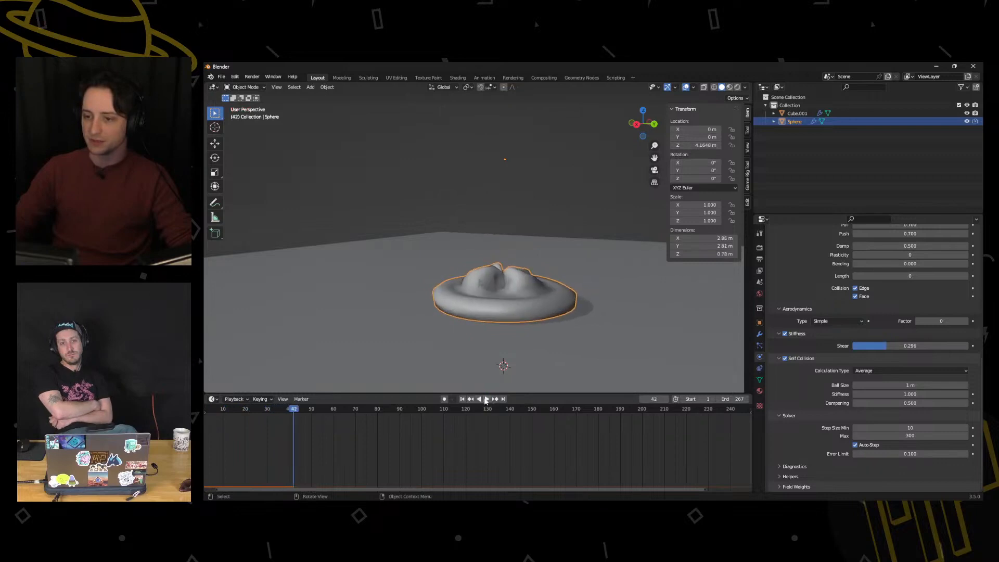
click(461, 399)
Enable the soft body's Goal, raise its Min strength to 0.341 while the simulation plays, and return to the first frame
scroll(823, 355, up, 6)
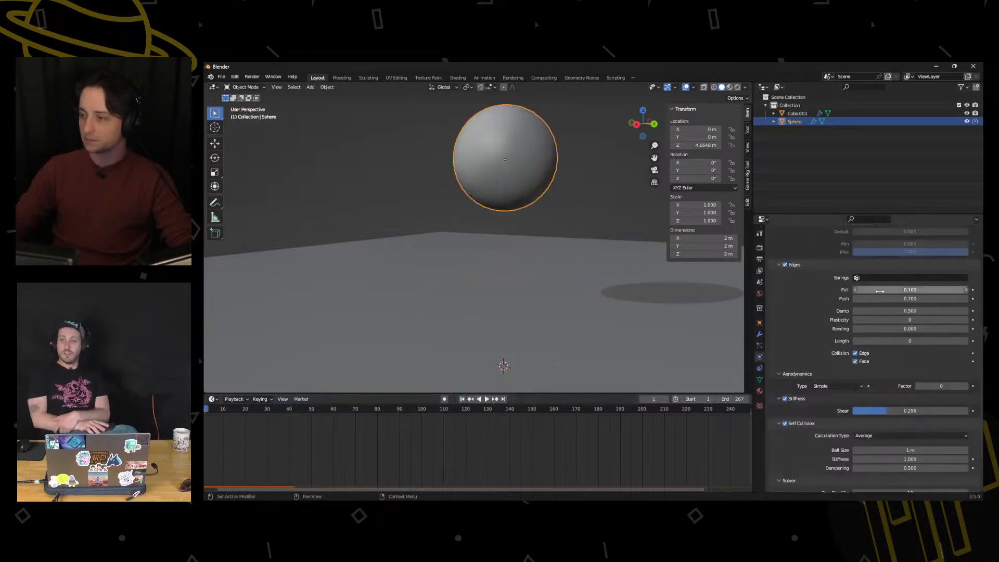
scroll(845, 301, up, 5)
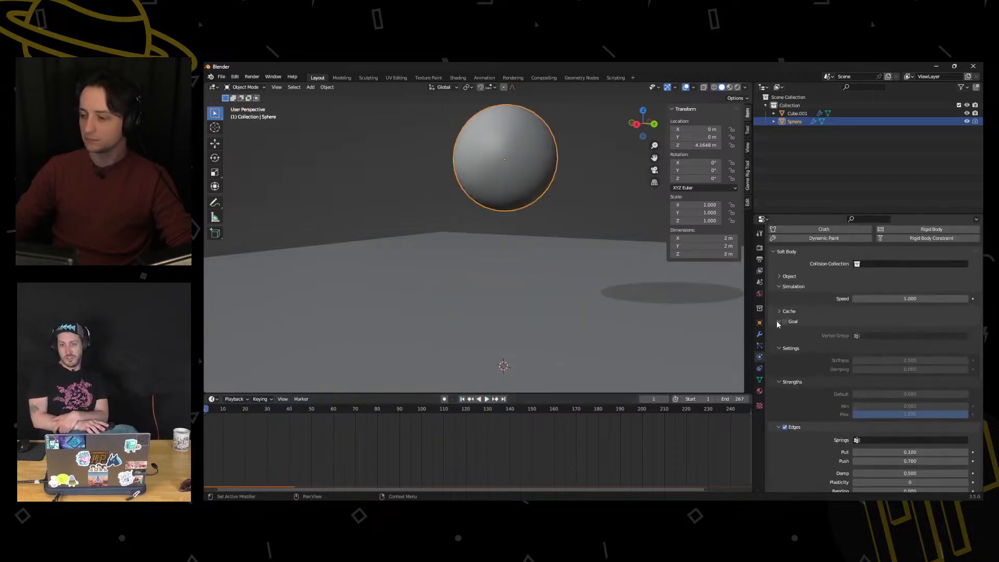
click(784, 321)
click(486, 400)
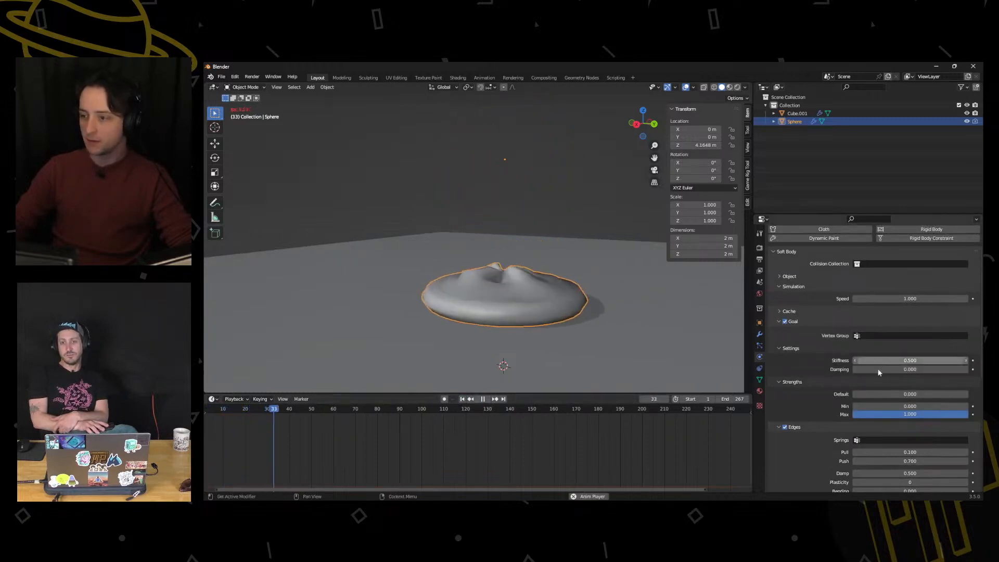
drag(879, 406, 911, 406)
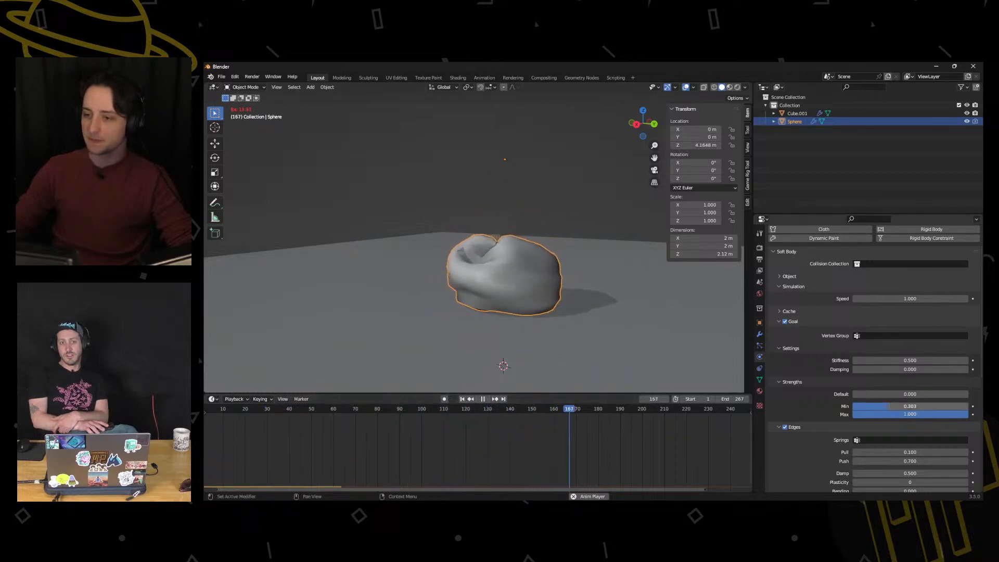
drag(888, 406, 892, 406)
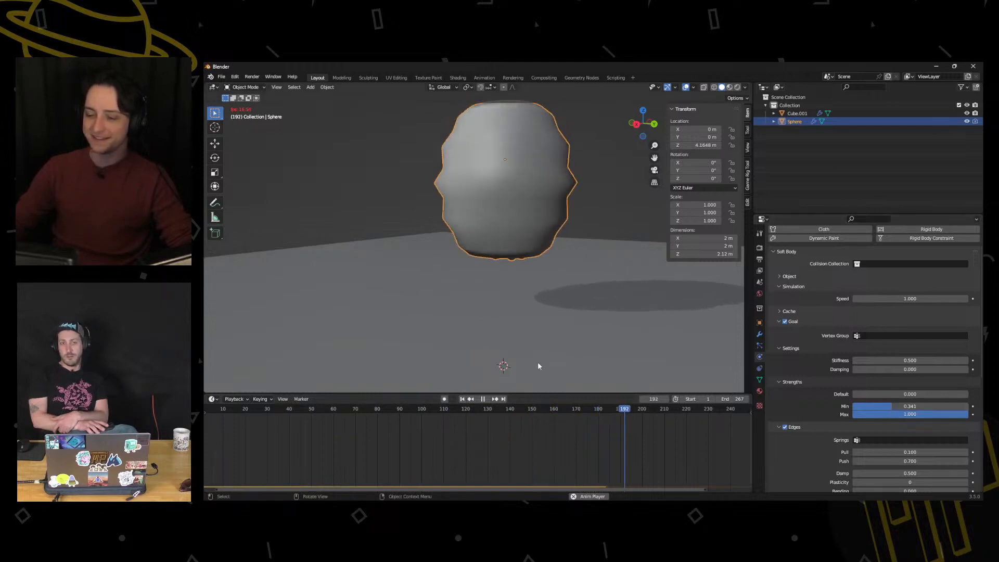
click(484, 399)
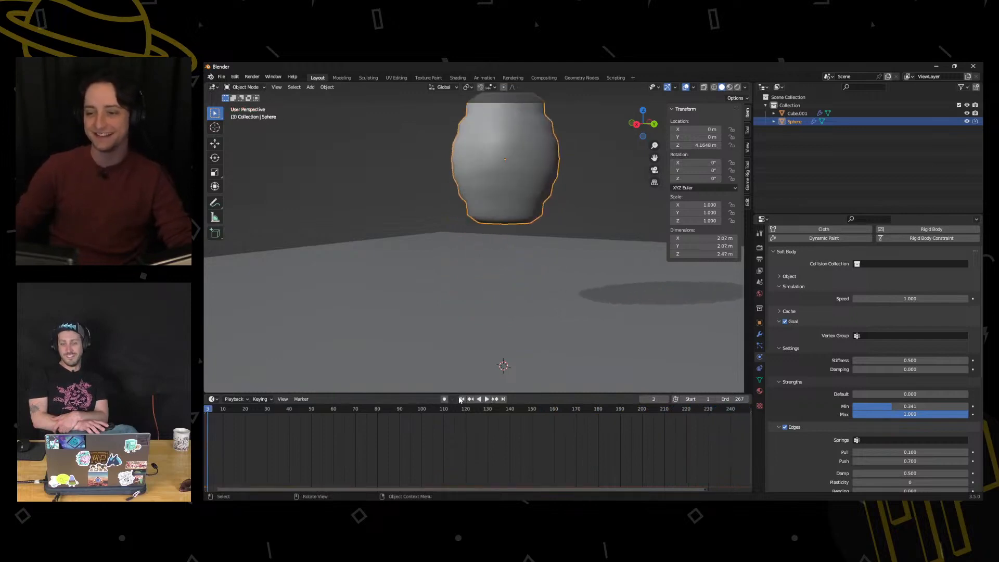
click(462, 399)
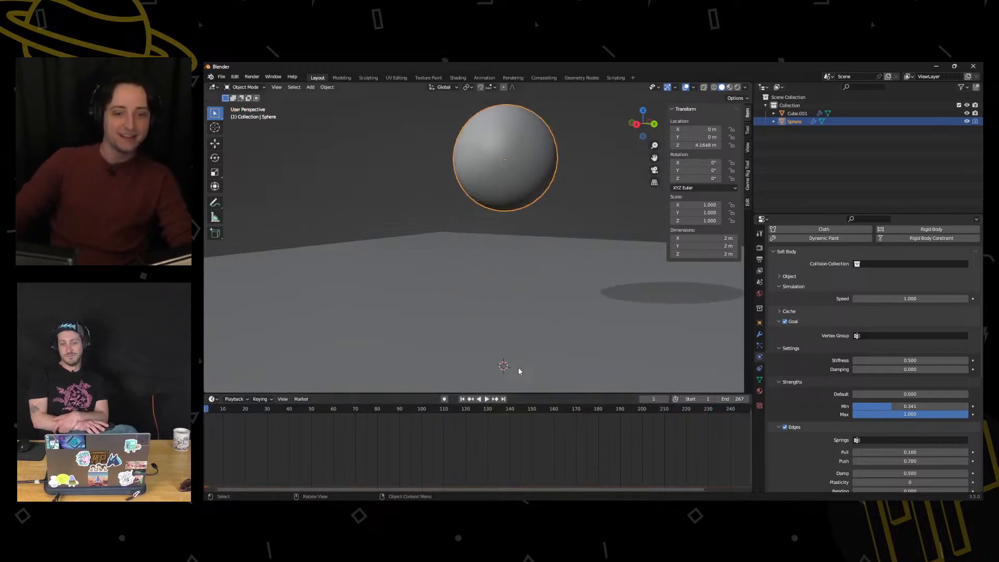
Disable the soft body sphere's Goal, Edges and Self Collision, and collapse their settings
scroll(826, 397, up, 2)
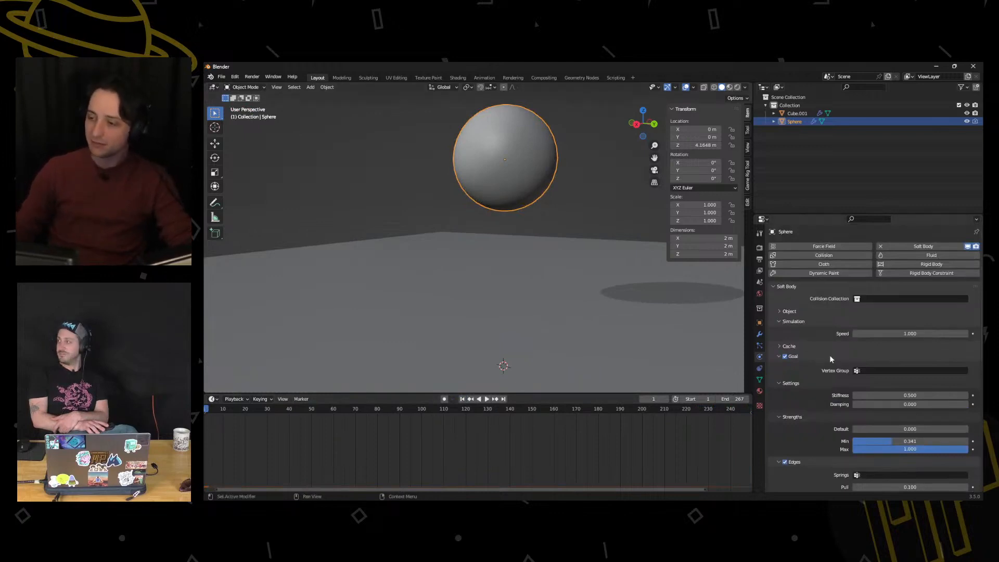
click(784, 356)
click(784, 356)
click(781, 357)
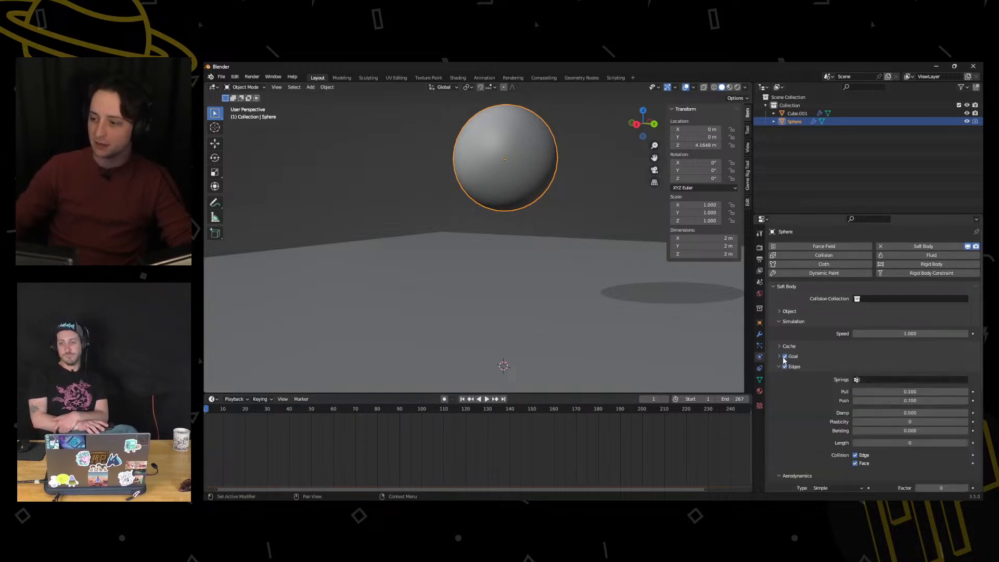
click(780, 367)
click(780, 377)
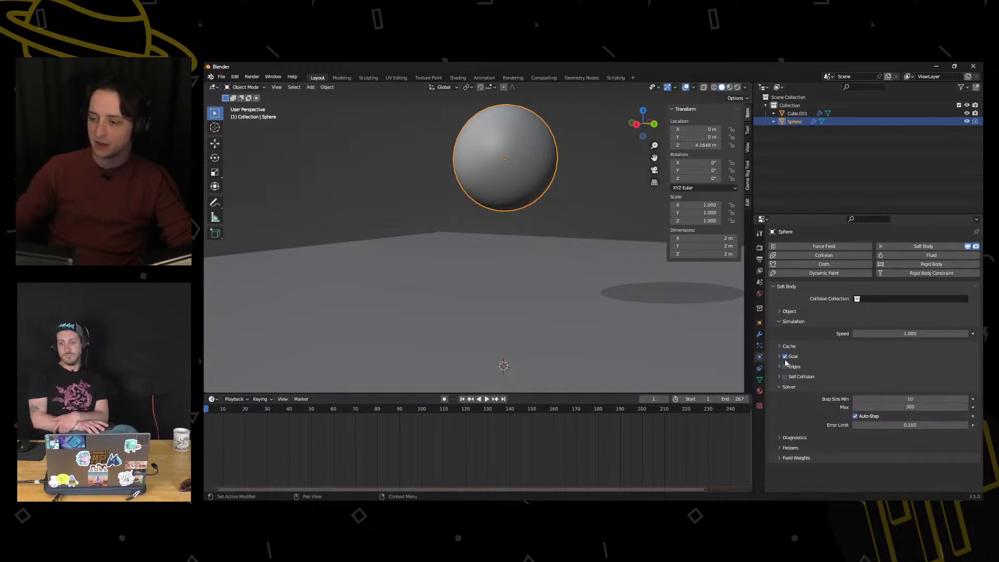
click(779, 356)
click(779, 356)
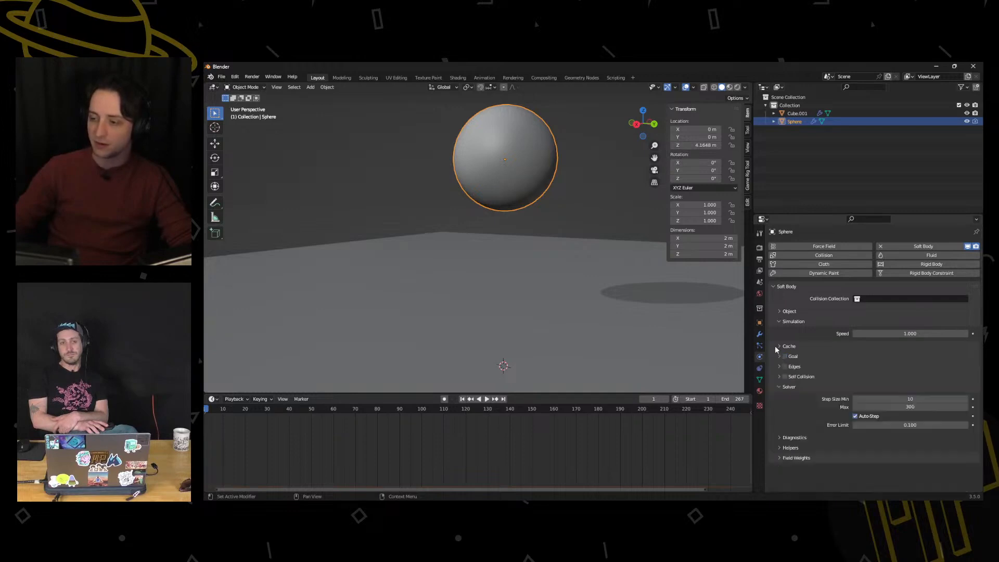
click(779, 346)
click(779, 346)
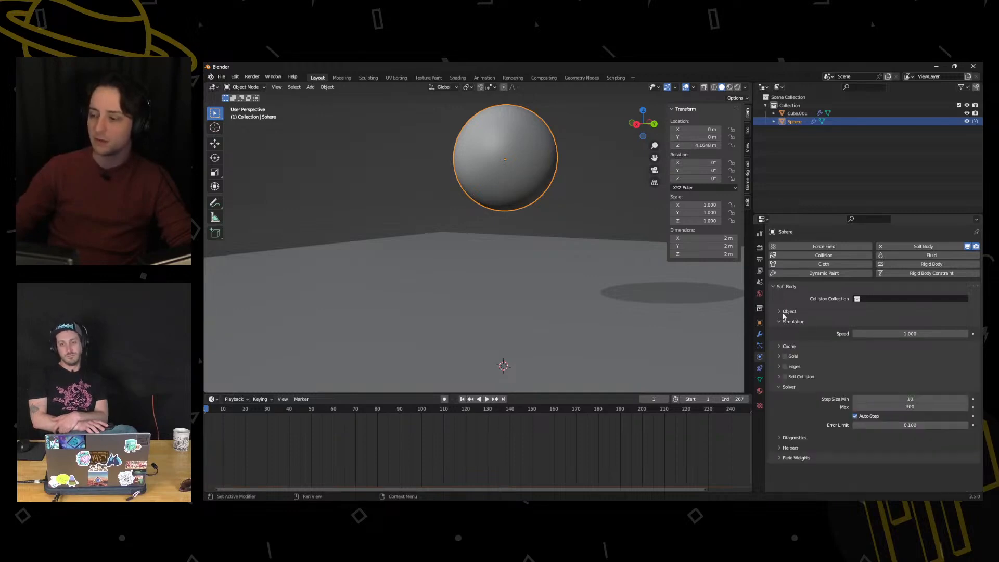